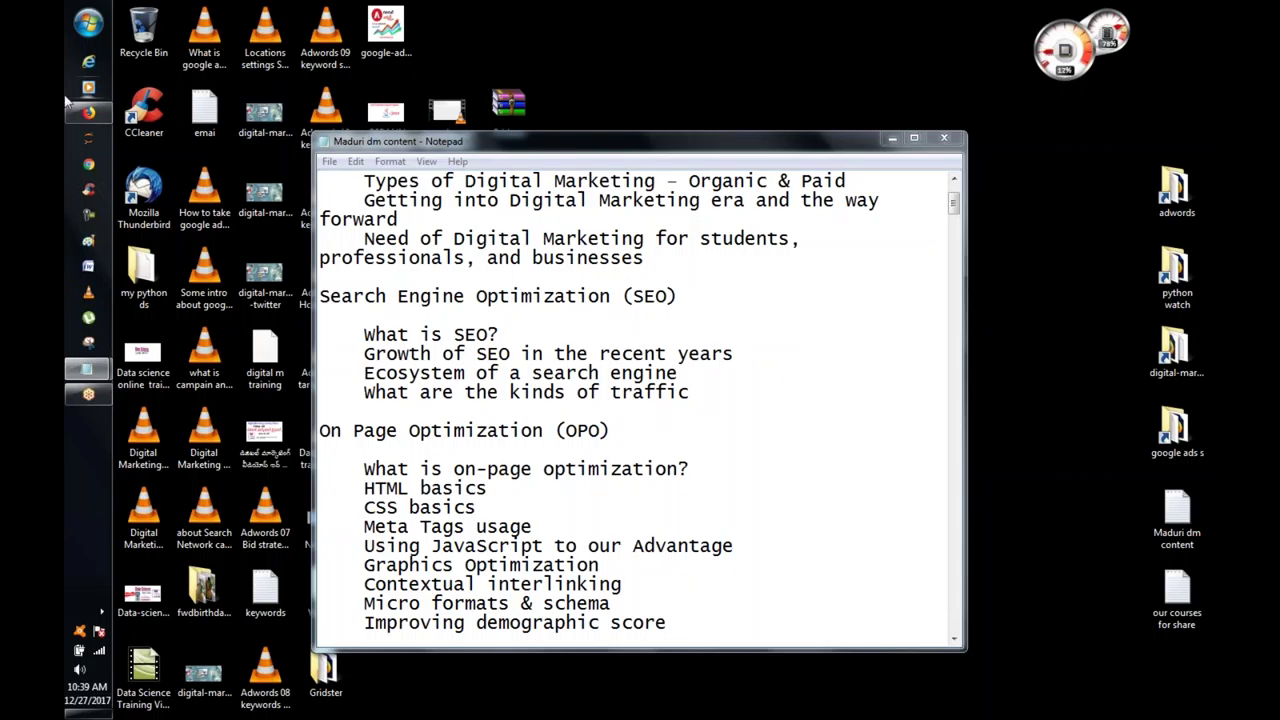
Step: Switch from Notepad to the Firefox window showing the WordPress logged-out login page
left_click(97, 116)
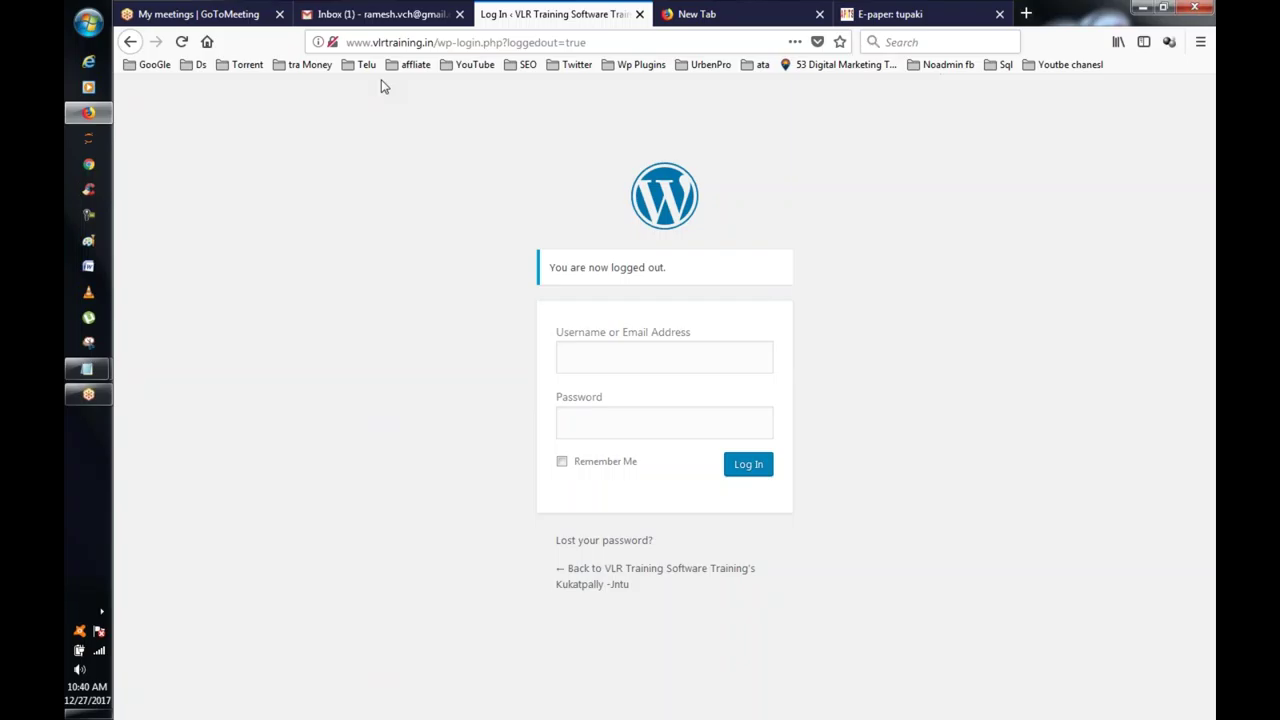
Step: Load wordpress.com in the current tab
left_click(465, 42)
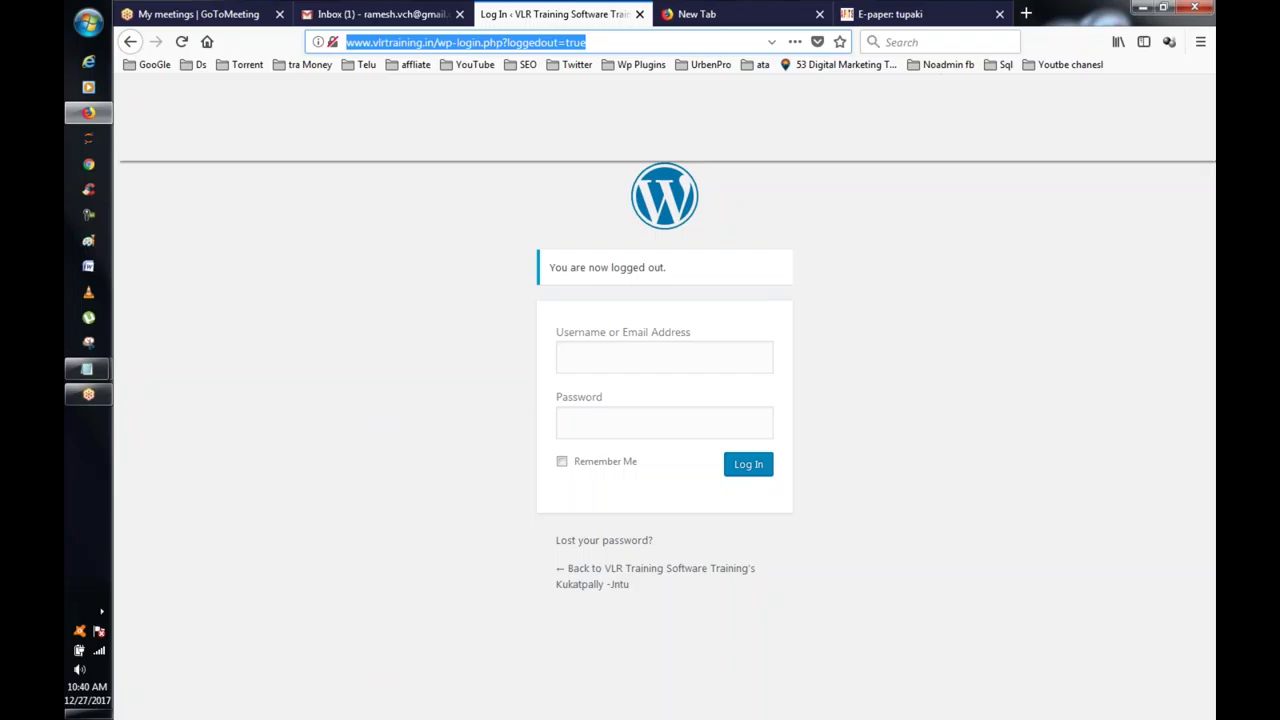
type("wordpress")
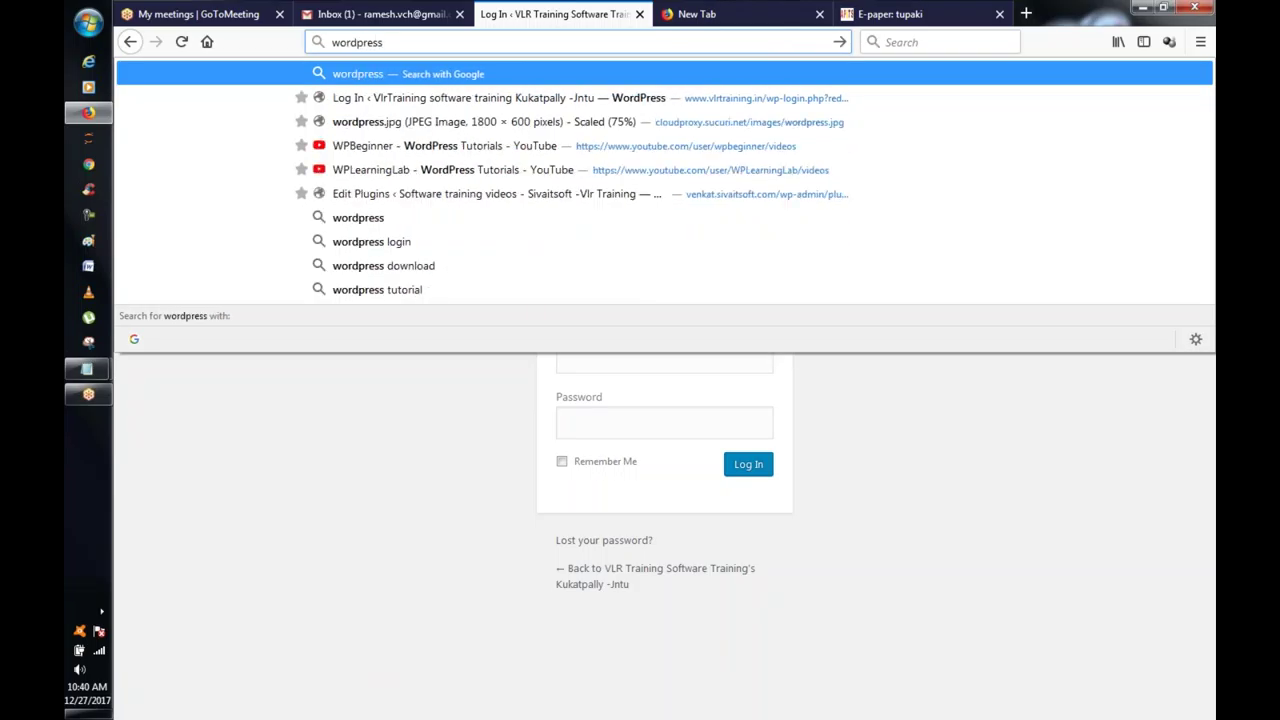
type(".com")
key("Return")
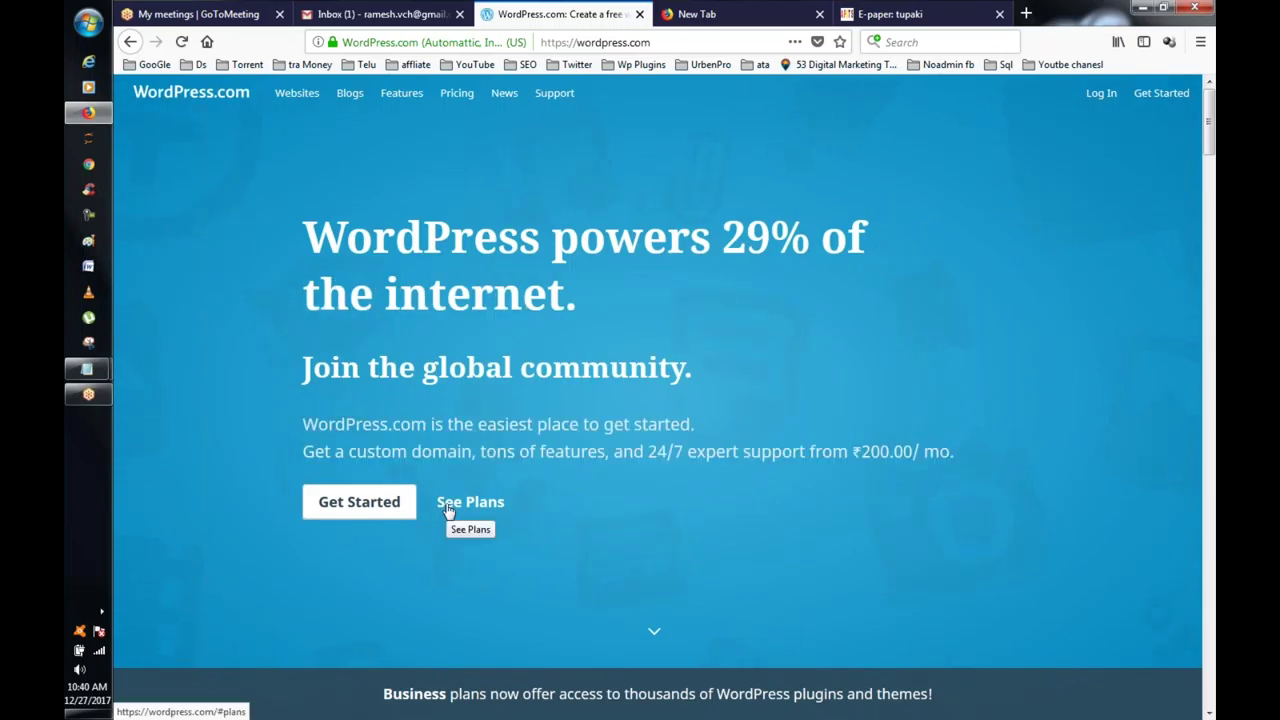
Step: Jump to the WordPress.com plans, scroll through the plan and feature sections, then go to the new tab
left_click(447, 505)
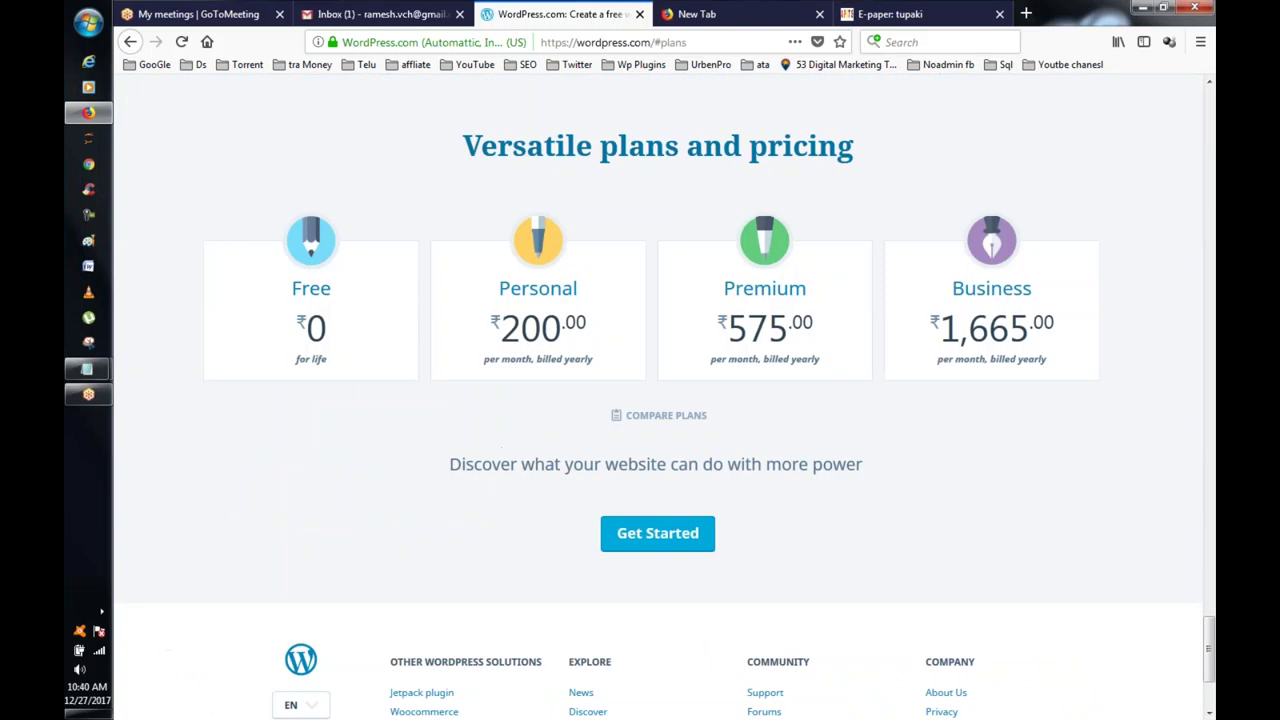
scroll(560, 416, "up", 5)
scroll(560, 416, "down", 1)
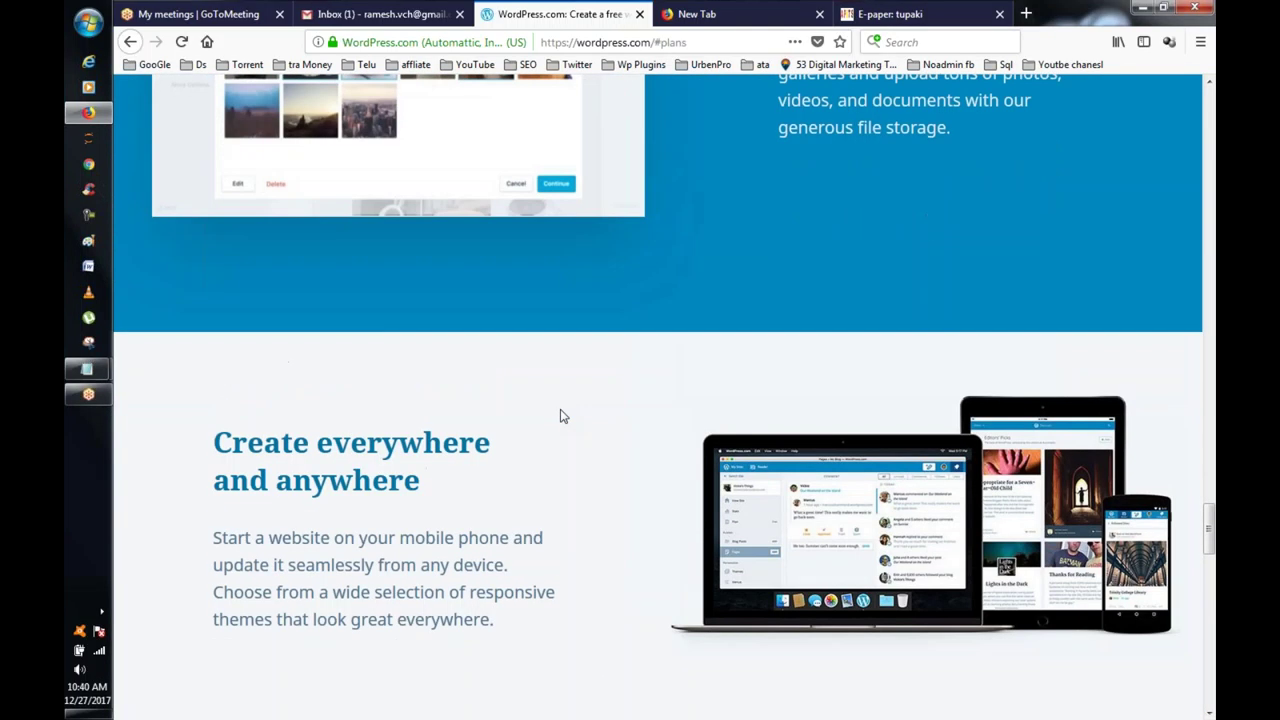
scroll(562, 412, "up", 8)
scroll(560, 403, "up", 6)
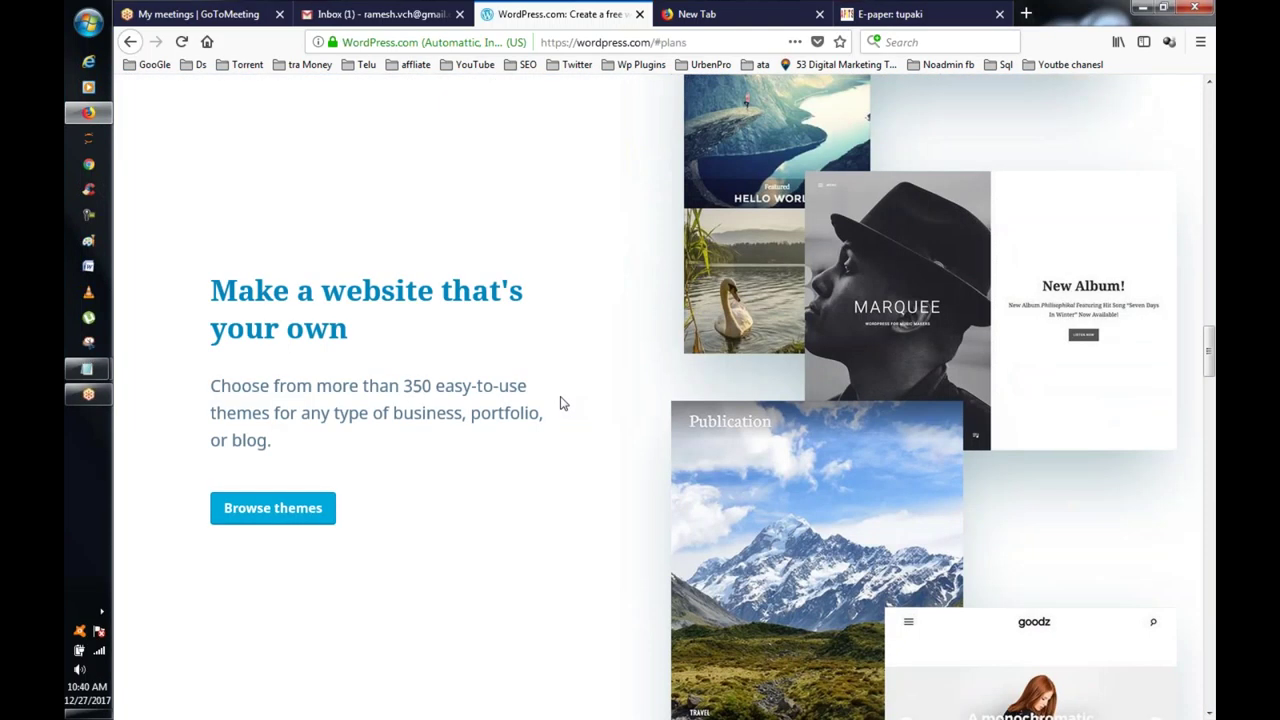
scroll(560, 403, "up", 10)
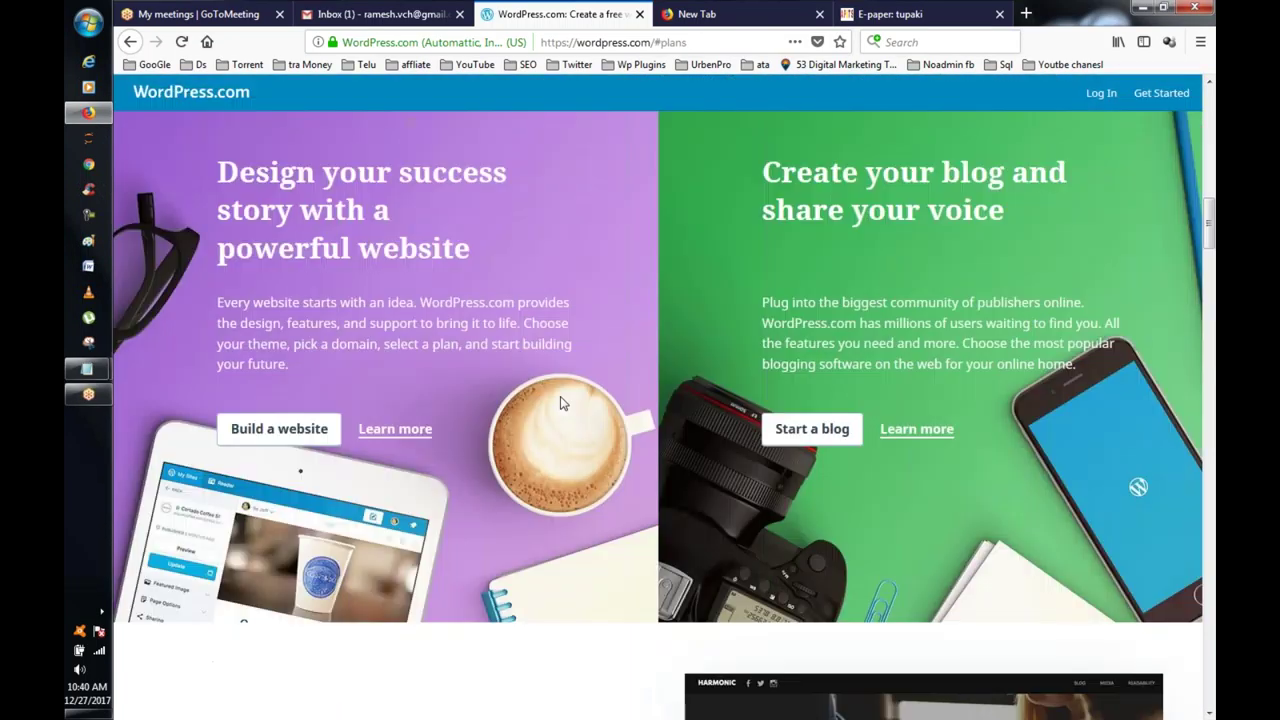
scroll(560, 400, "up", 3)
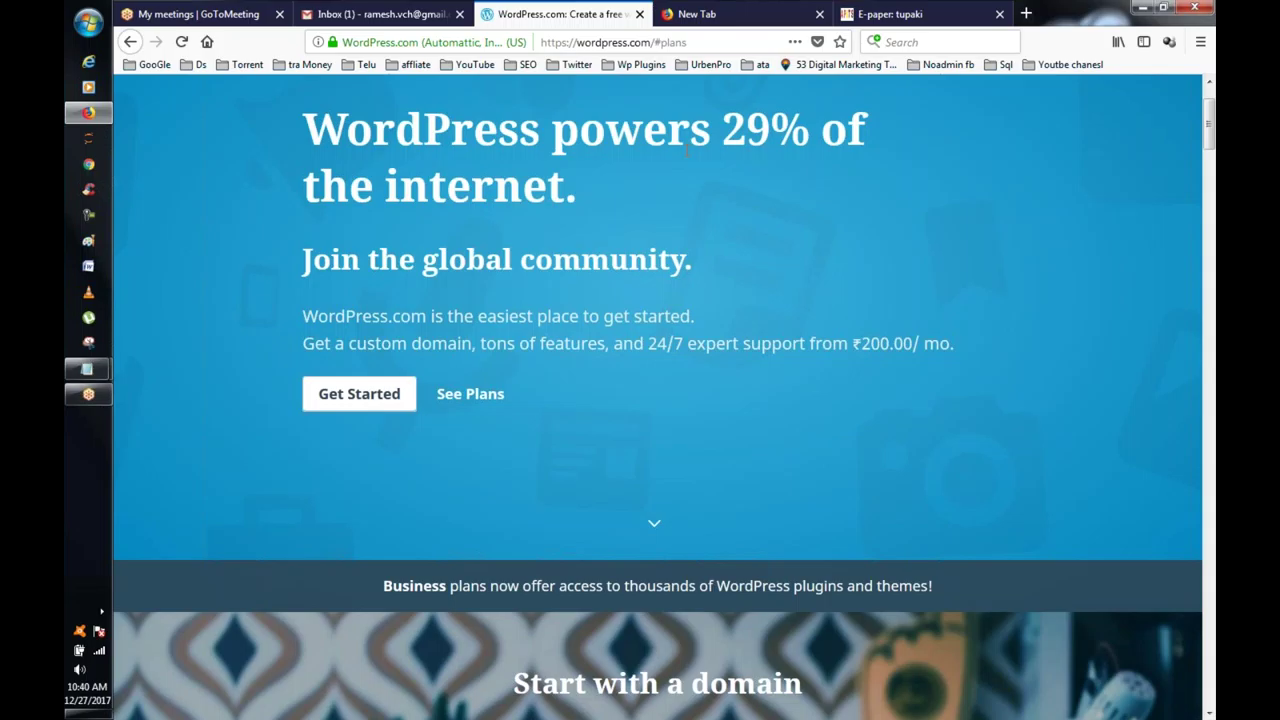
left_click(749, 13)
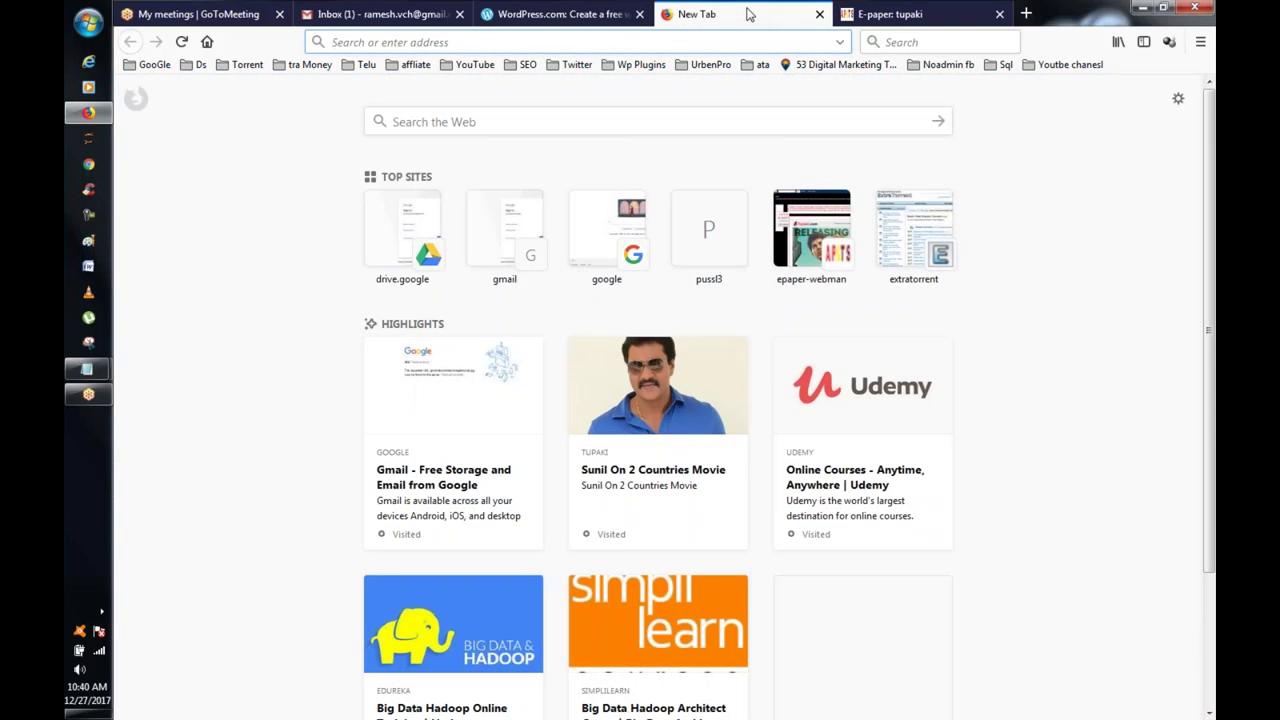
Step: Open wordpress.org's Download WordPress 4.9.1 page, then return to the WordPress.com tab
type("wor")
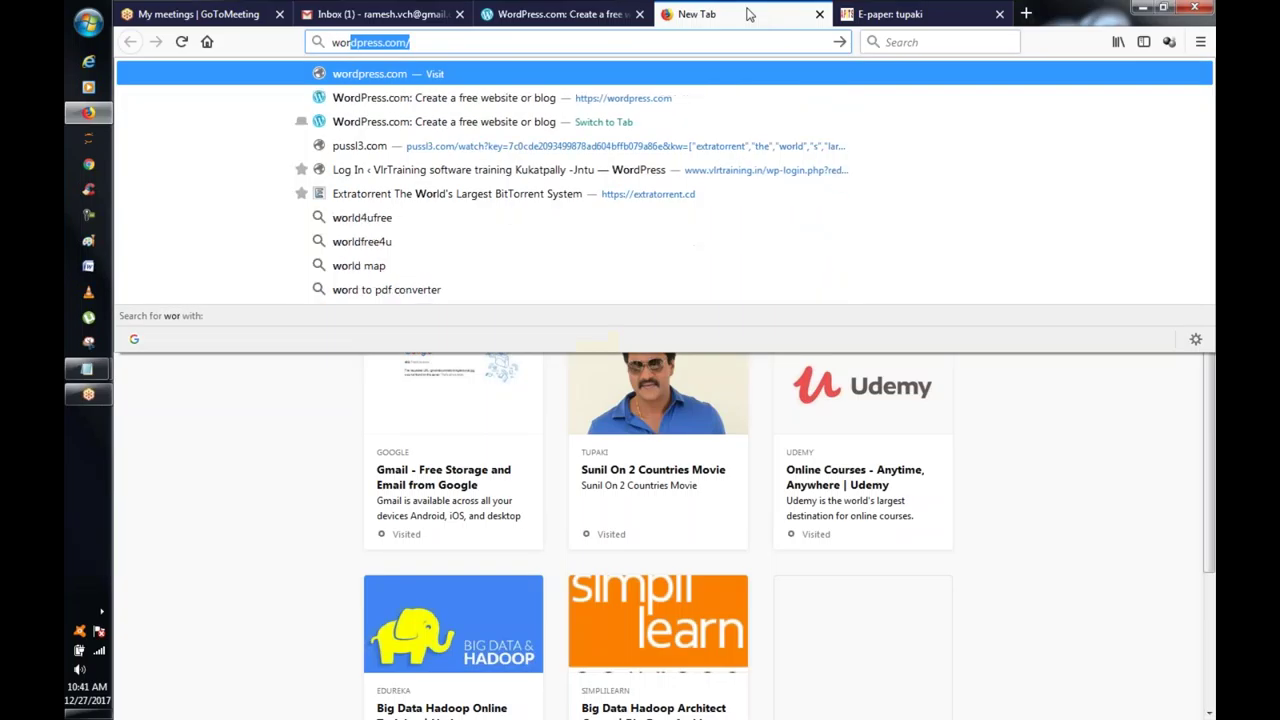
type("dpr")
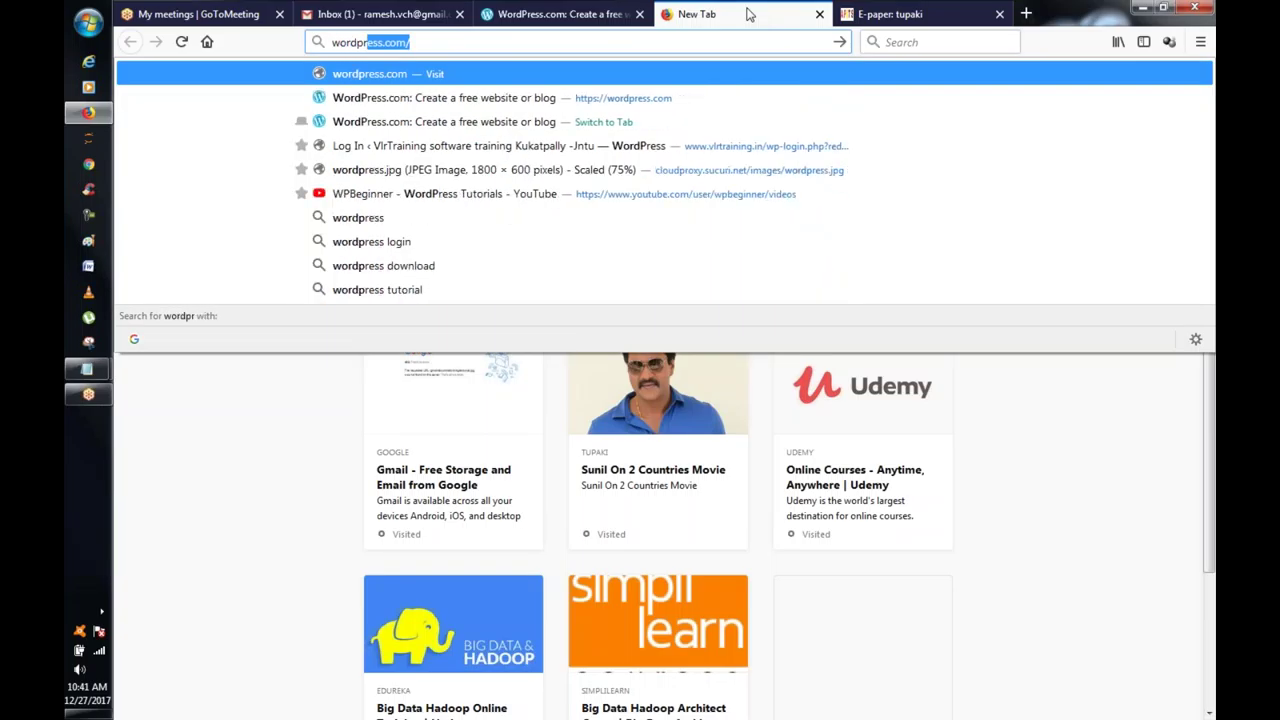
type("ess.org")
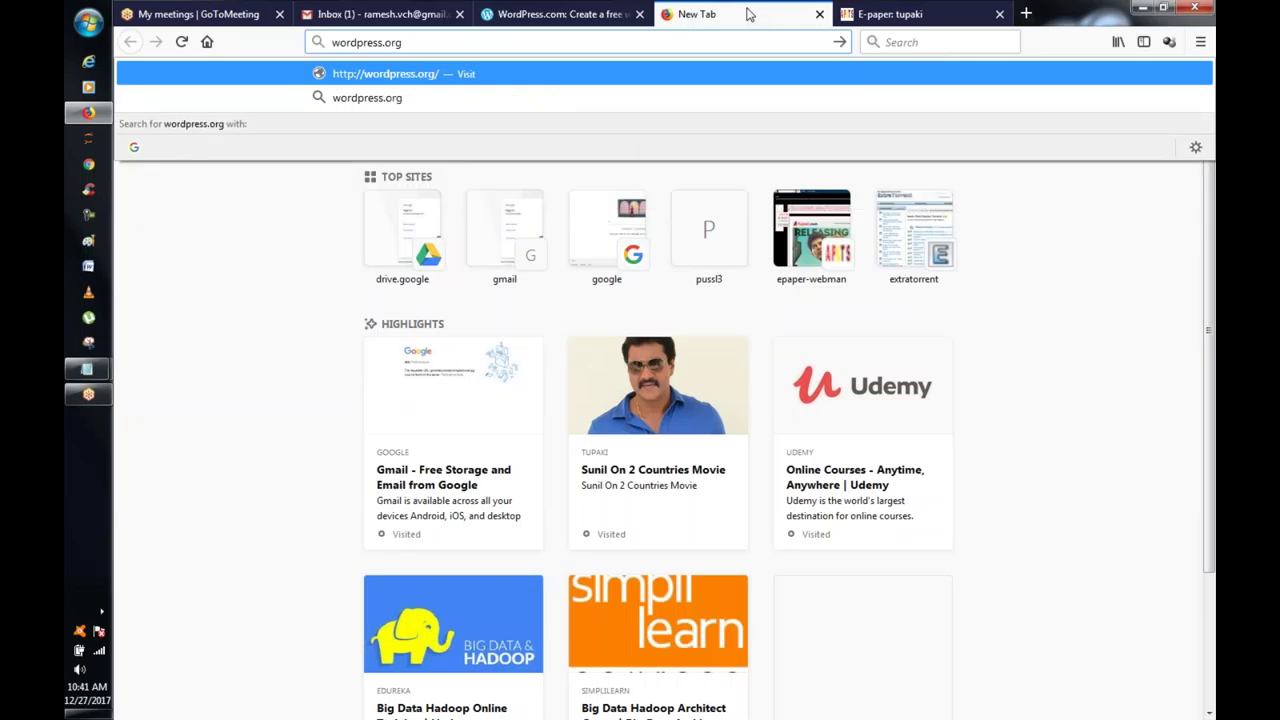
key("Return")
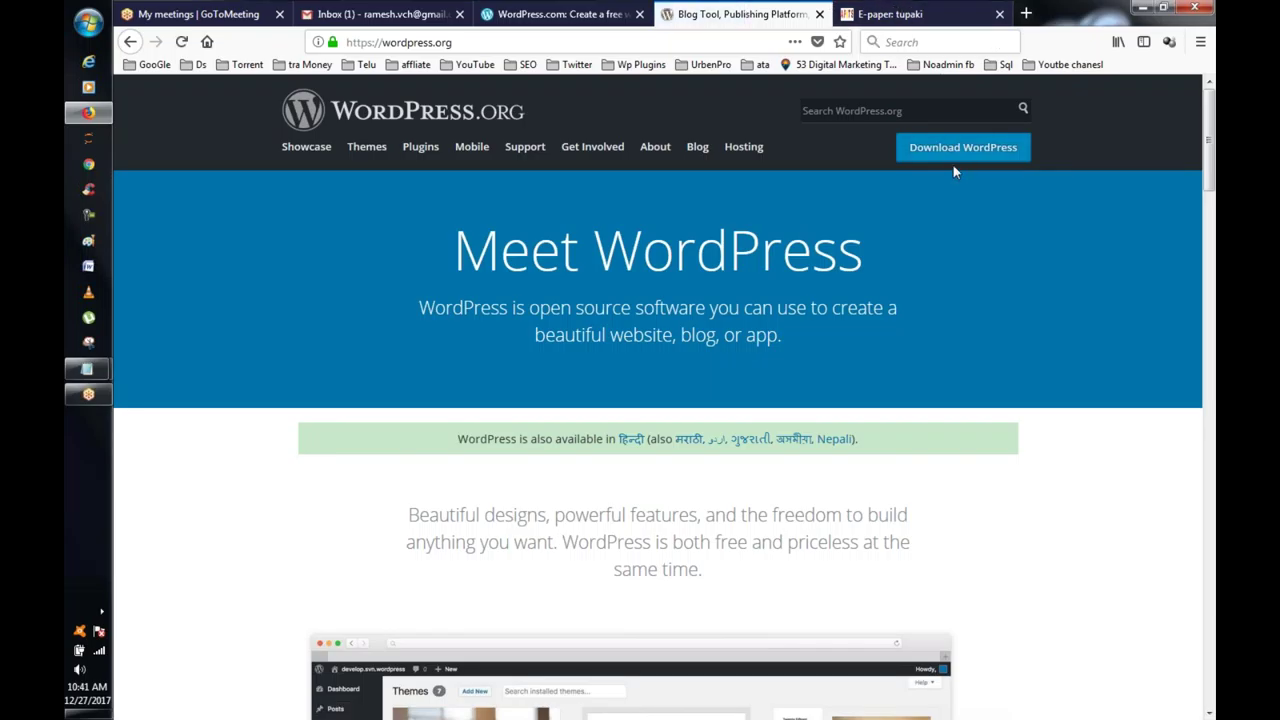
left_click(965, 153)
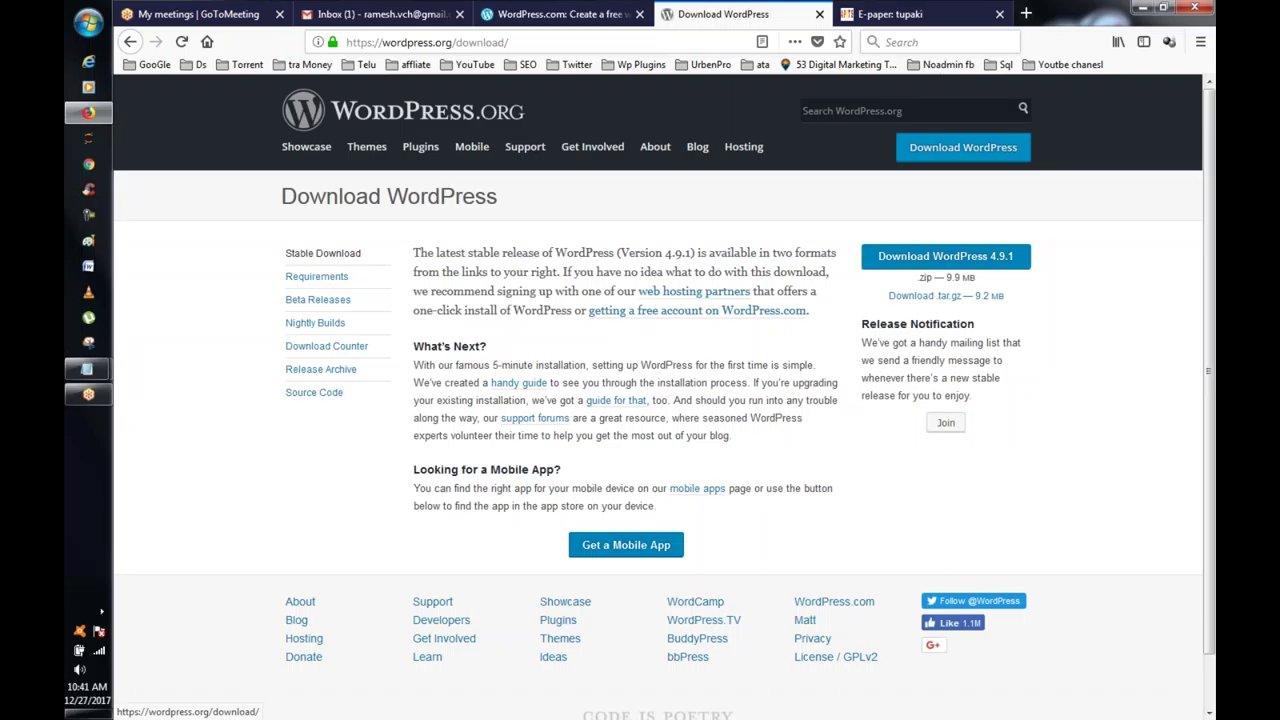
left_click(528, 15)
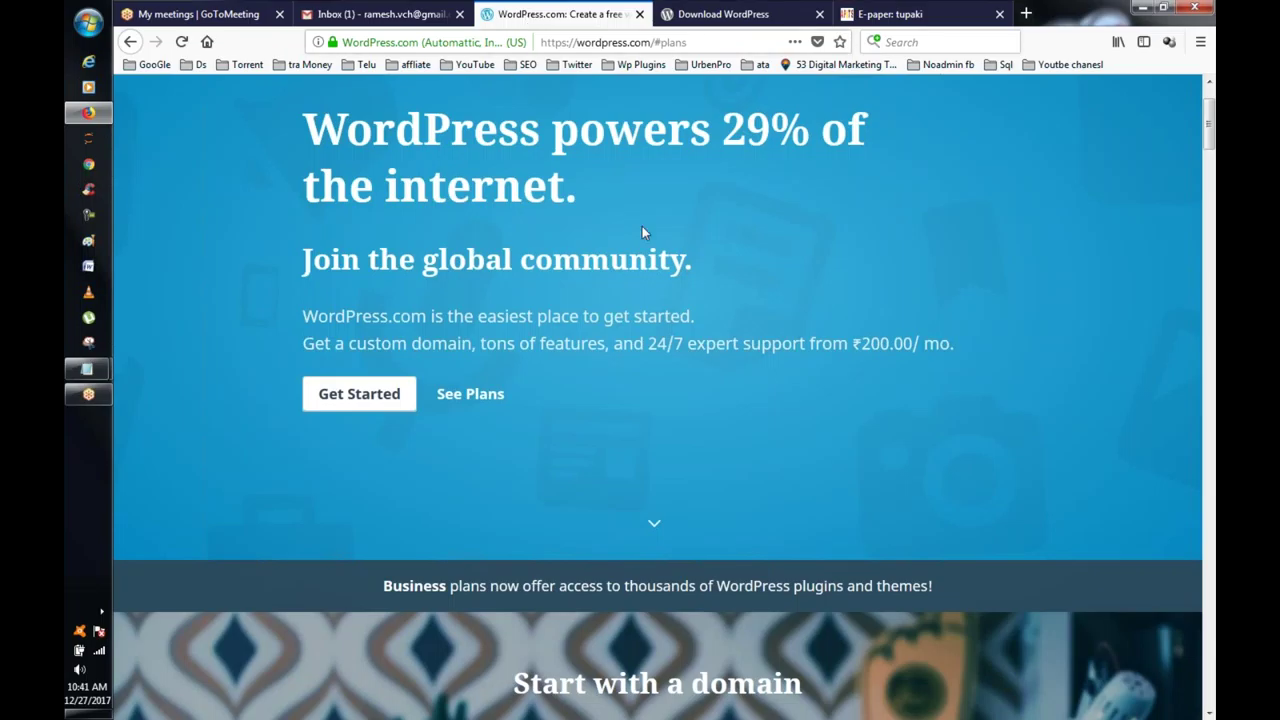
Step: Scroll to the pricing cards: Free ₹0, Personal ₹200, Premium ₹575, Business ₹1,665 monthly
left_click(458, 395)
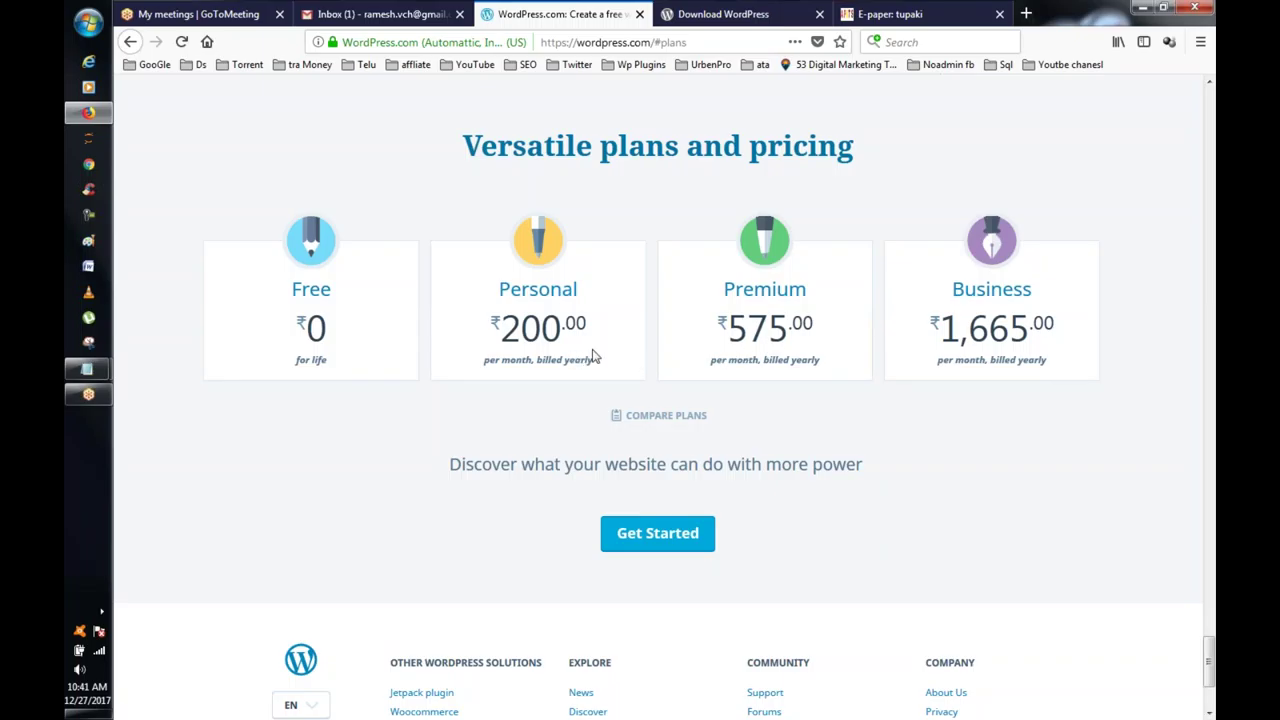
scroll(592, 355, "down", 2)
scroll(590, 340, "up", 2)
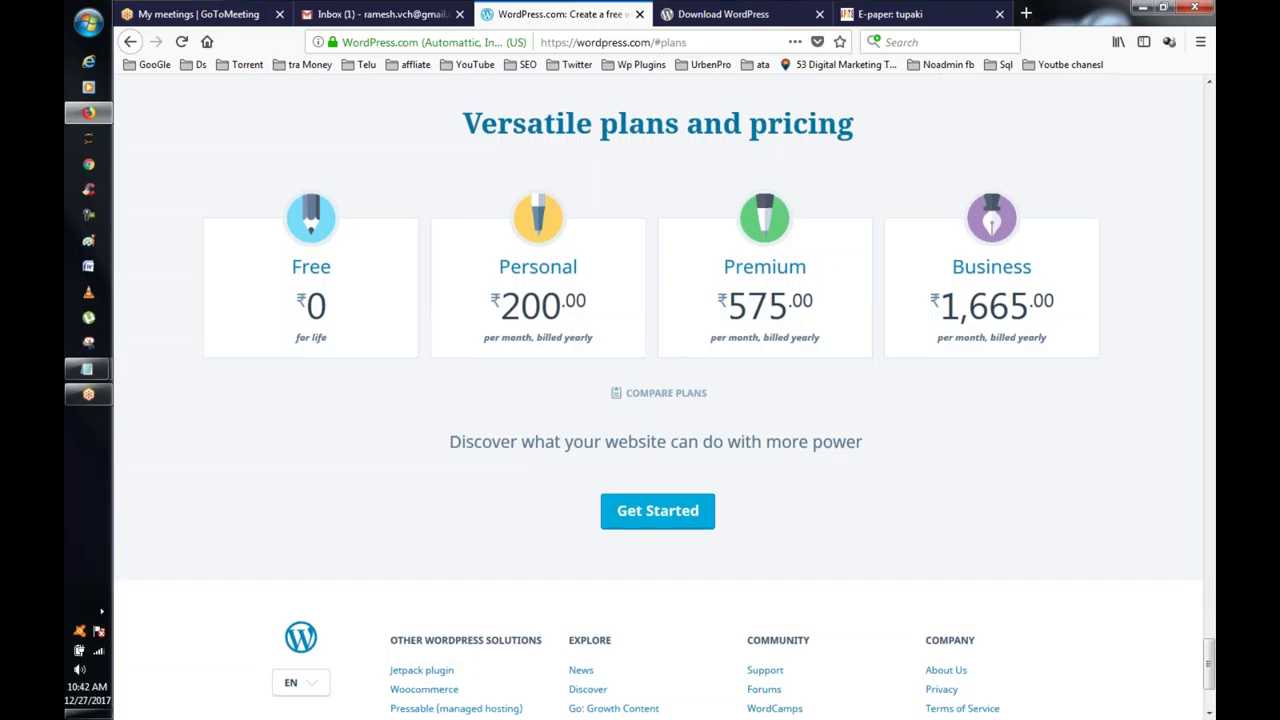
scroll(548, 270, "up", 5)
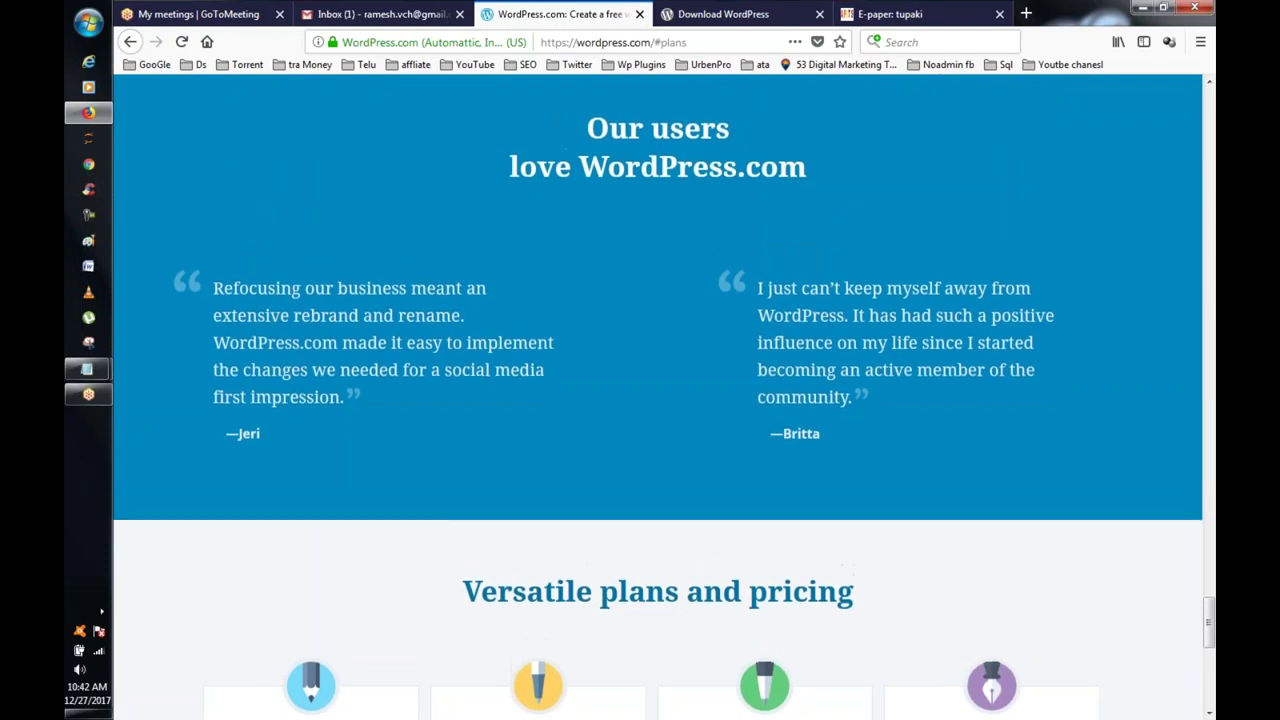
scroll(658, 397, "up", 5)
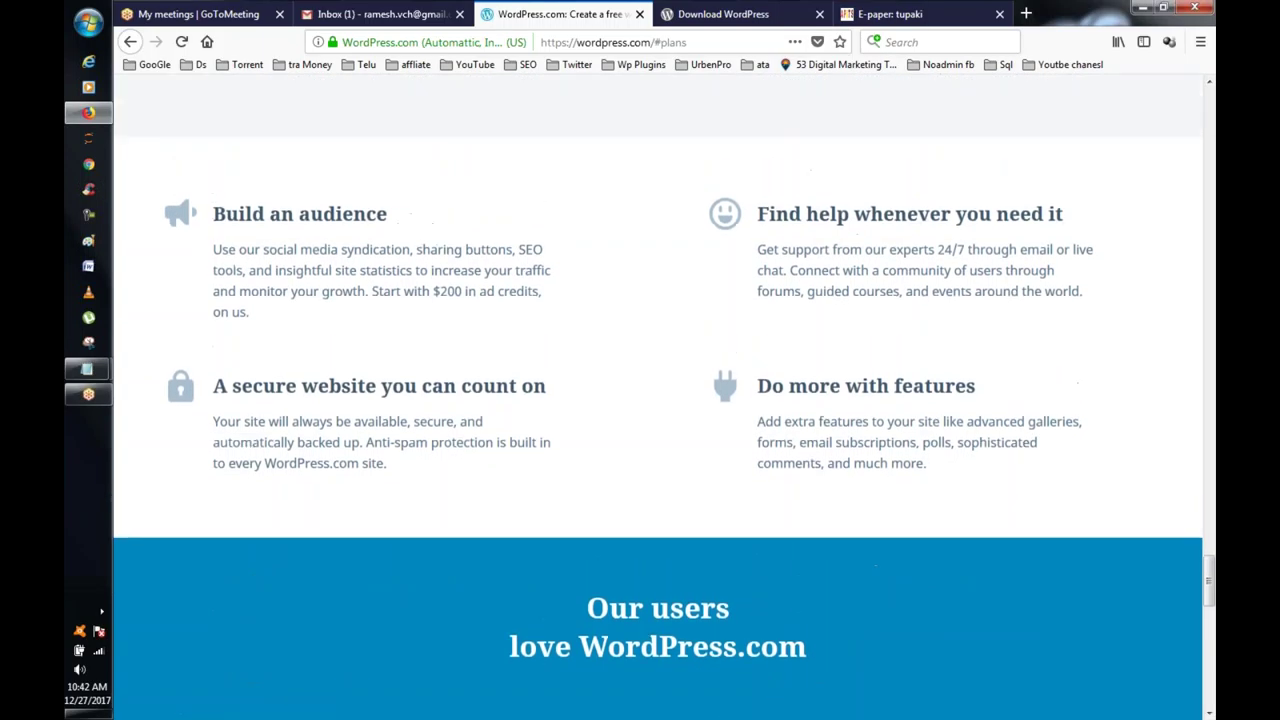
scroll(658, 397, "up", 1)
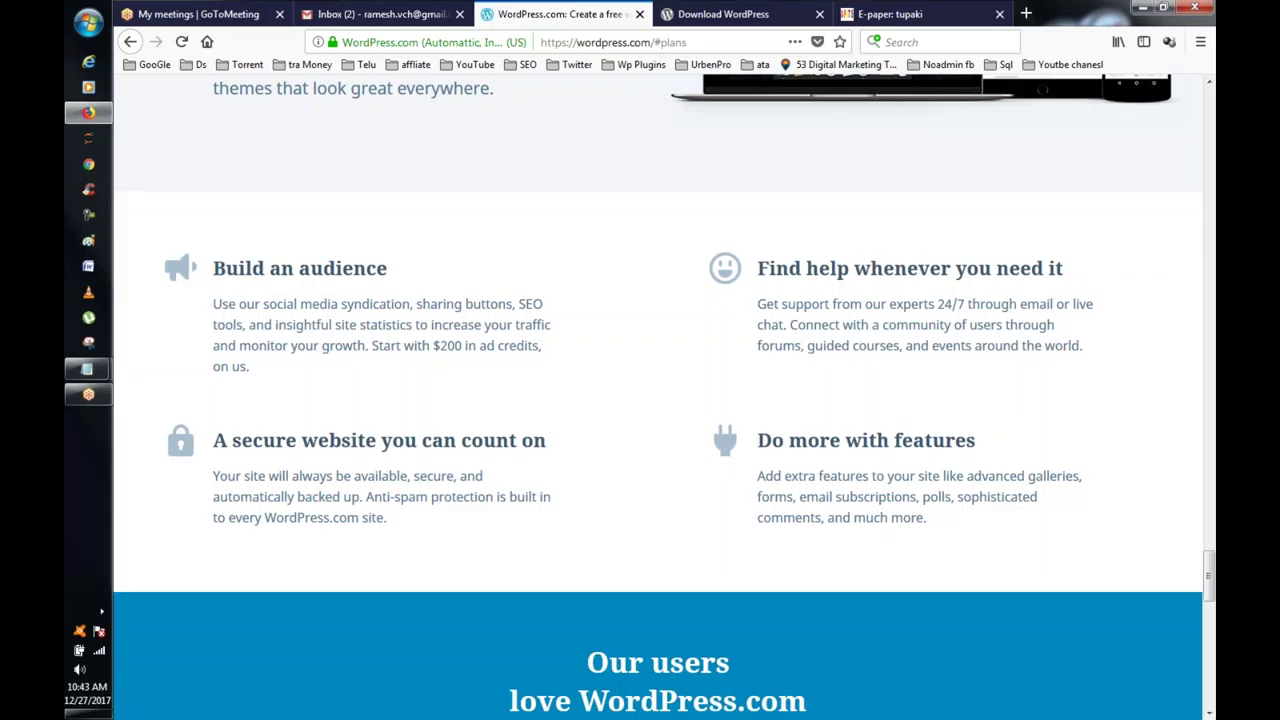
scroll(575, 292, "down", 3)
scroll(575, 292, "up", 9)
scroll(575, 292, "up", 3)
scroll(571, 292, "down", 10)
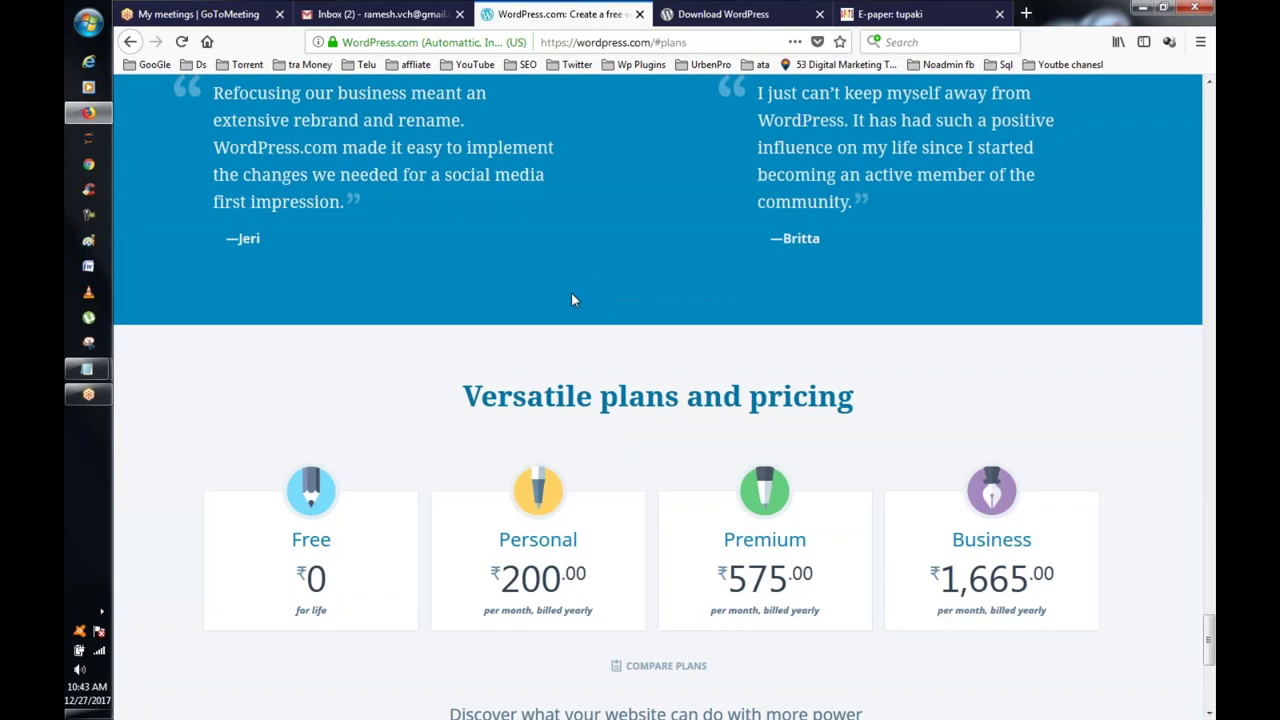
scroll(572, 300, "down", 4)
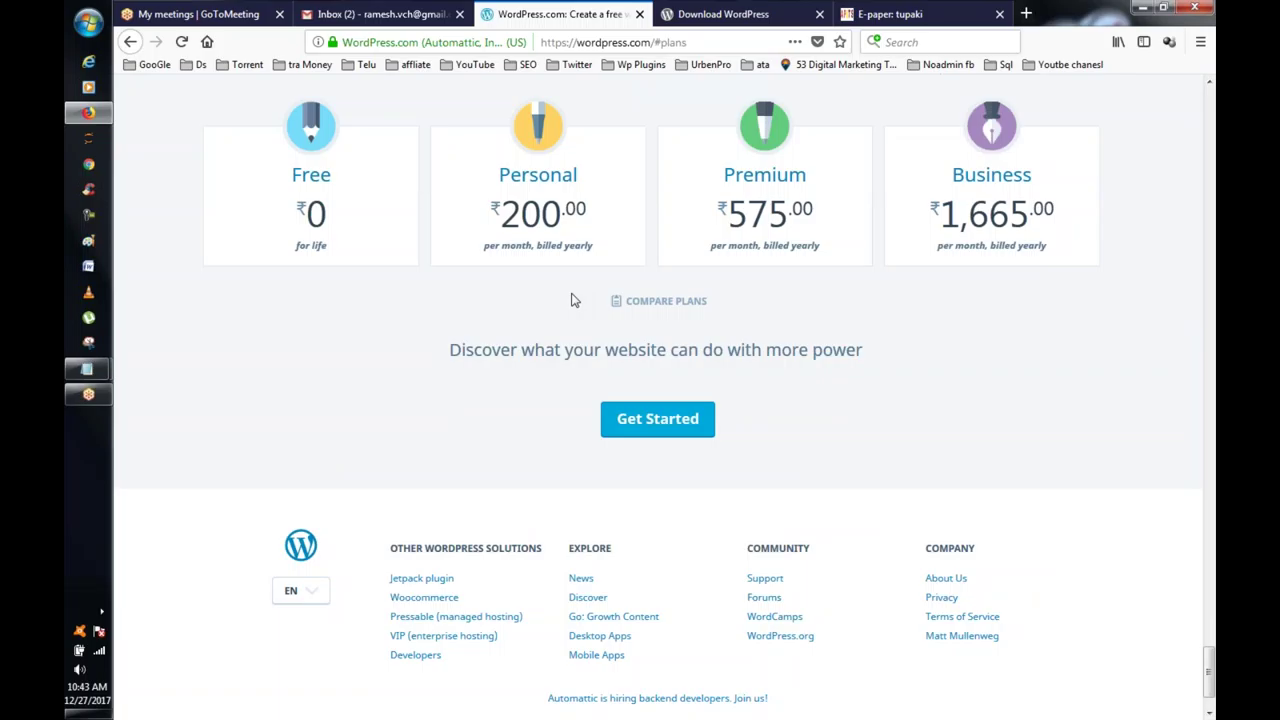
Step: Begin the 'Let's create a site' sign-up, then return to the Download WordPress tab
left_click(645, 416)
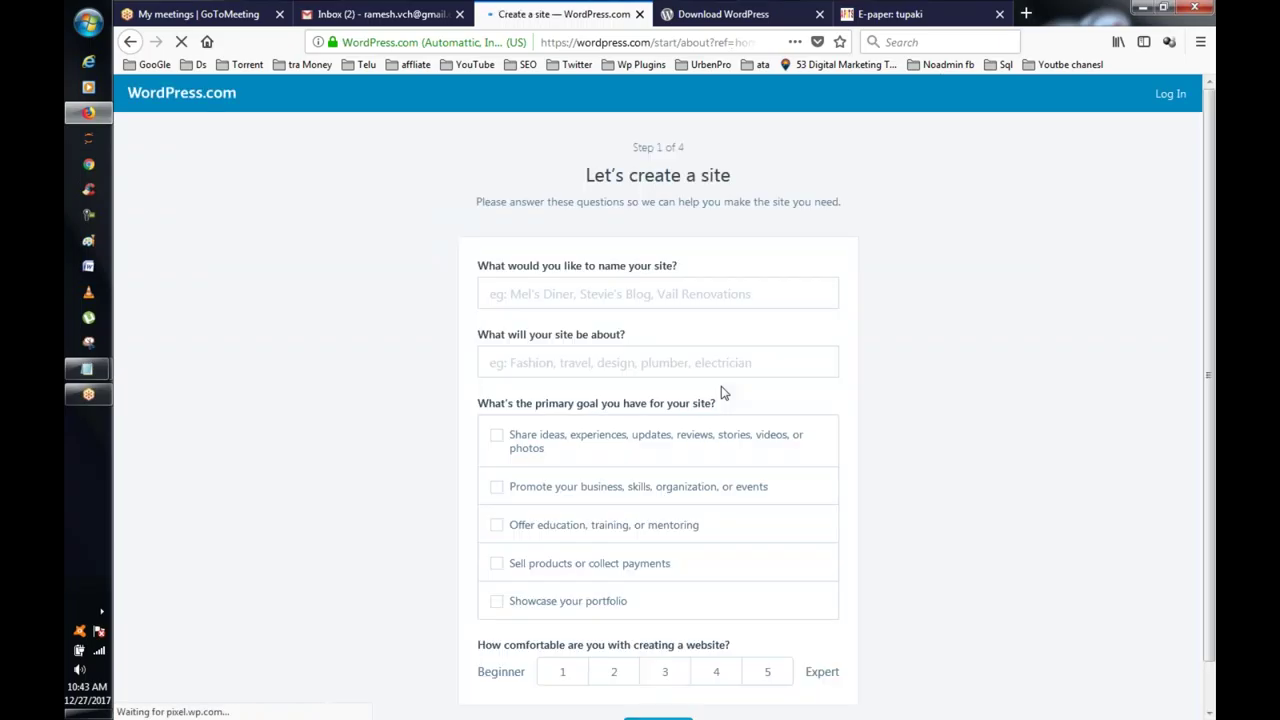
scroll(724, 393, "down", 1)
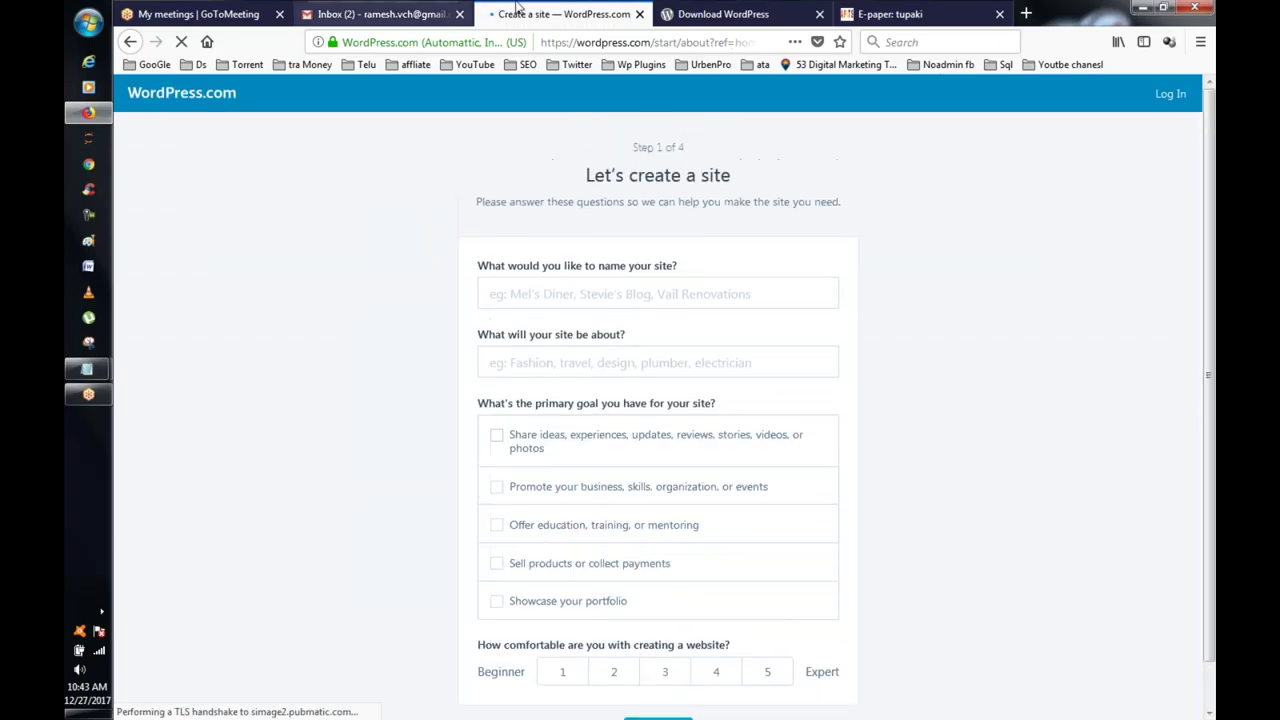
left_click(712, 16)
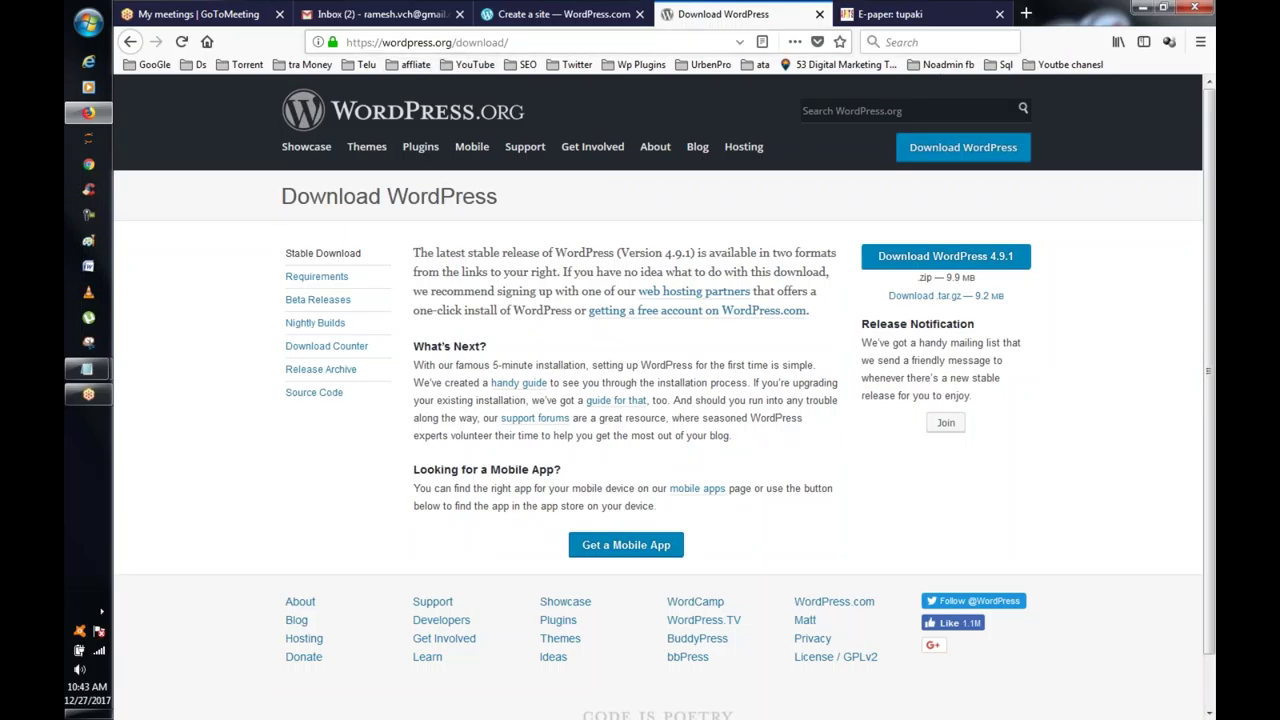
left_click(560, 42)
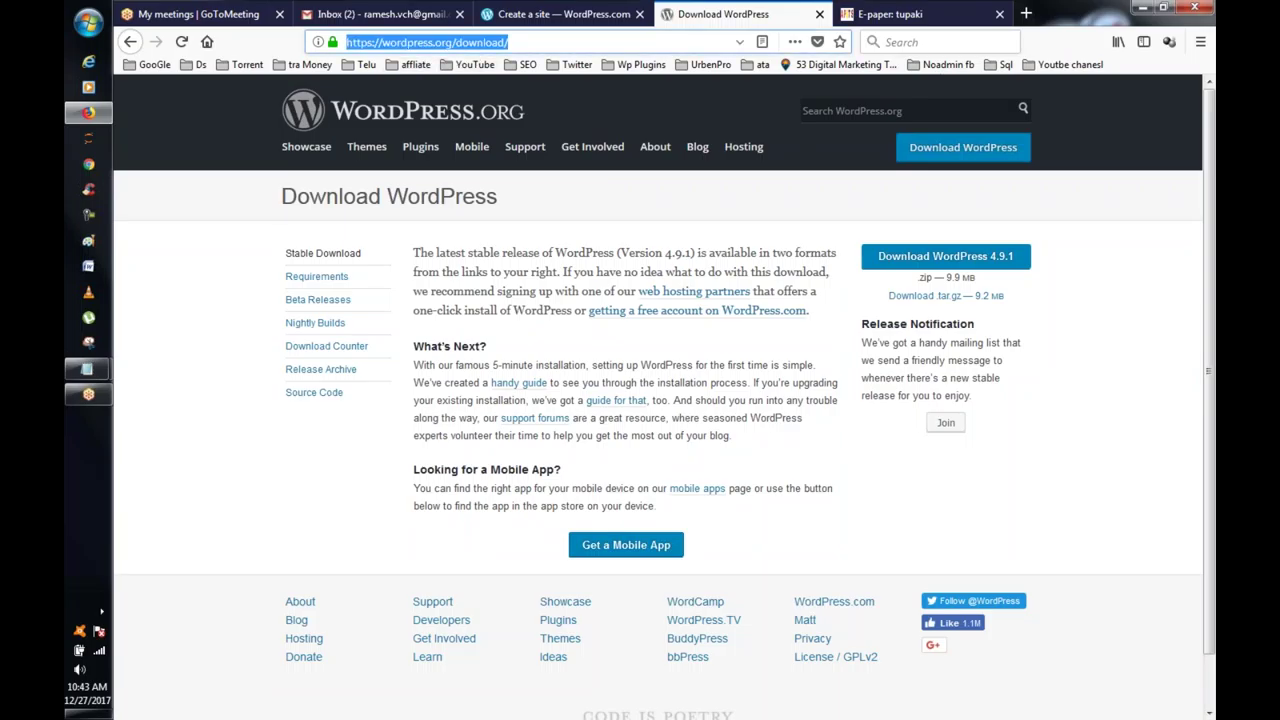
type("goda")
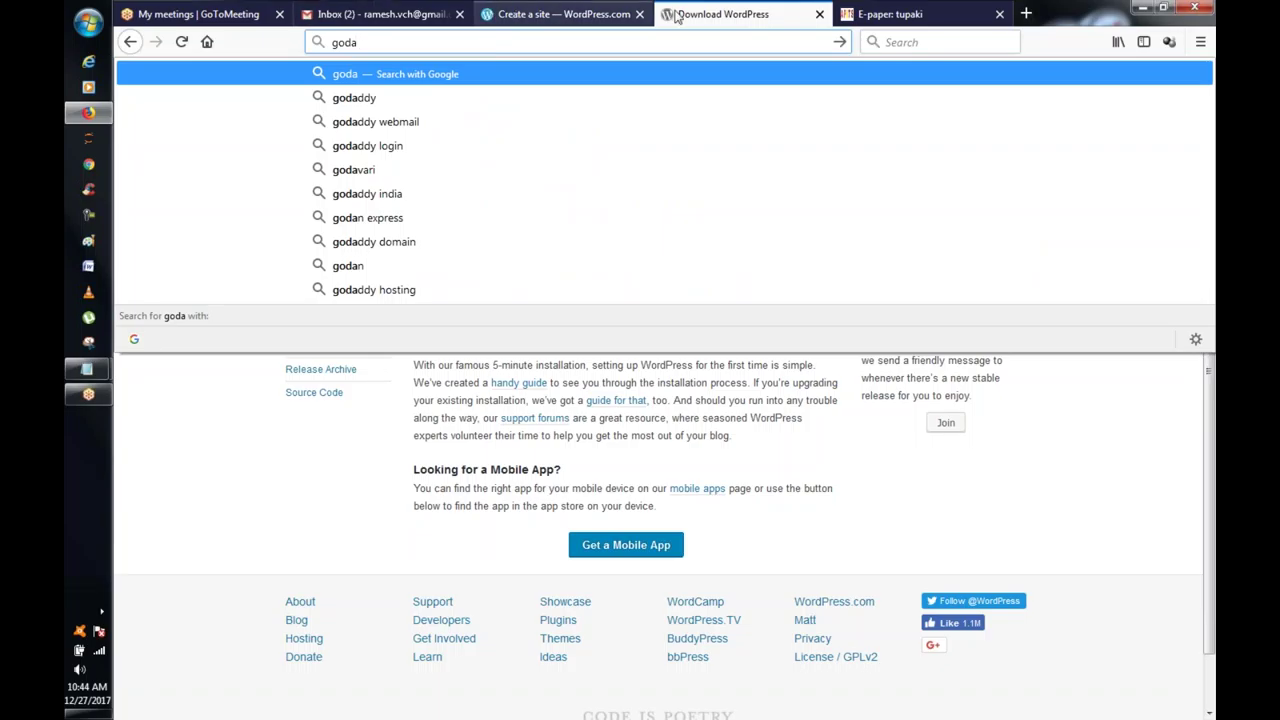
left_click(1066, 463)
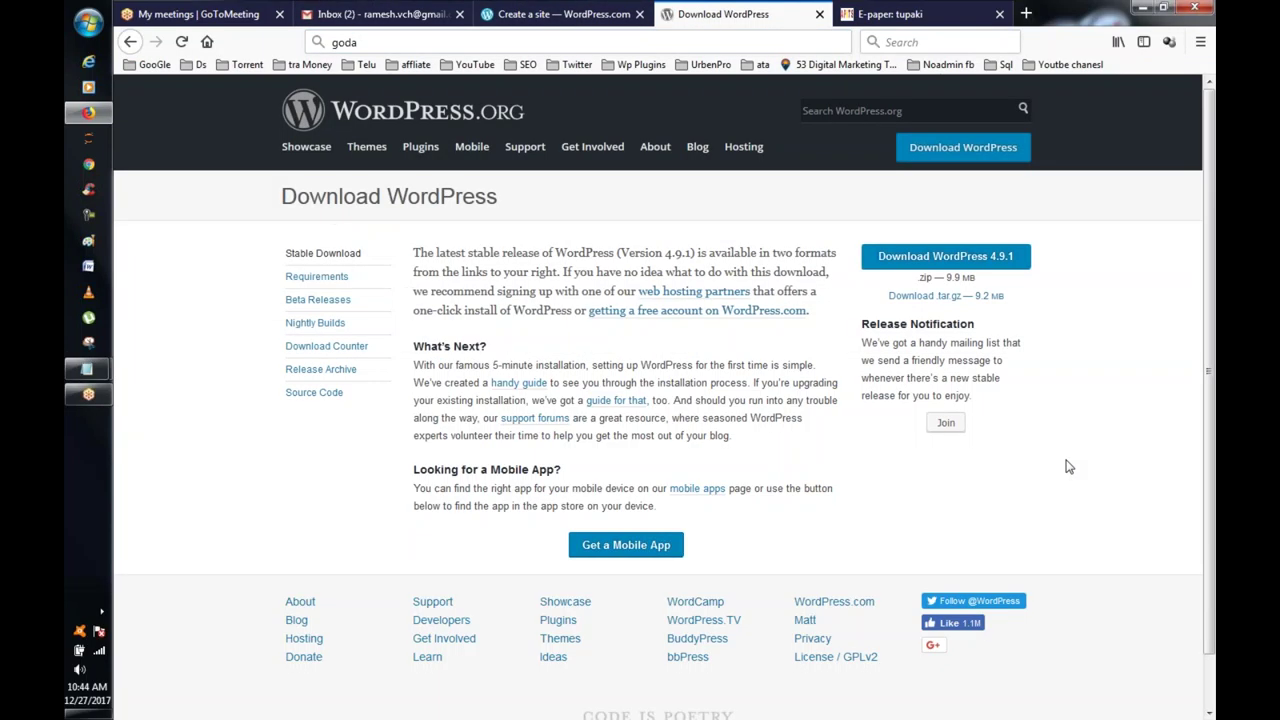
left_click(959, 150)
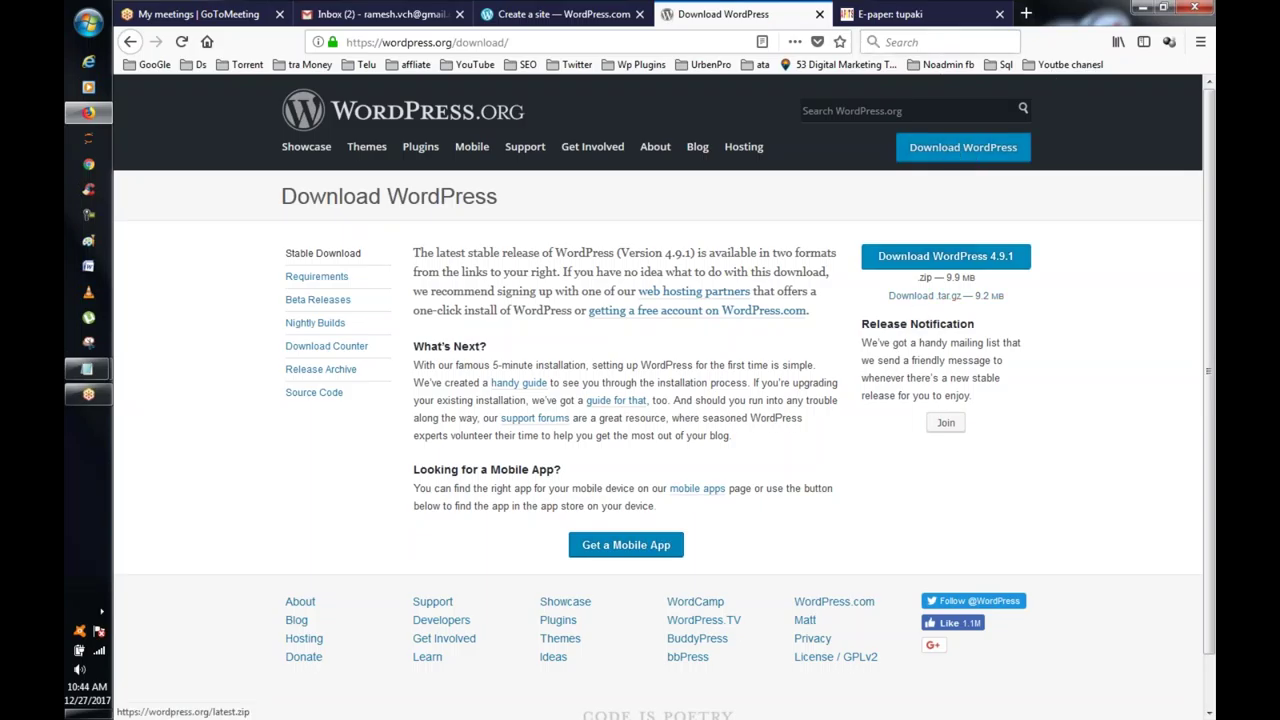
Step: Save wordpress-4.9.1.zip (9.9 MB) and show the finished downloads list
left_click(945, 256)
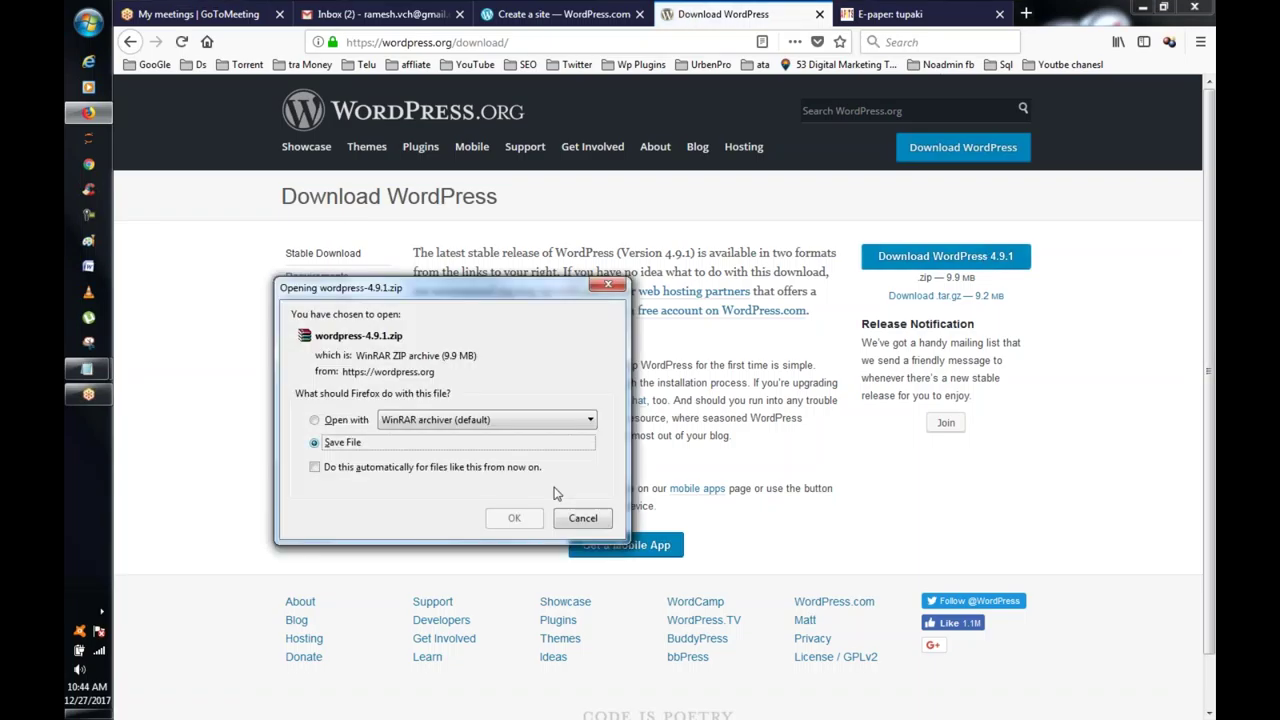
left_click(512, 517)
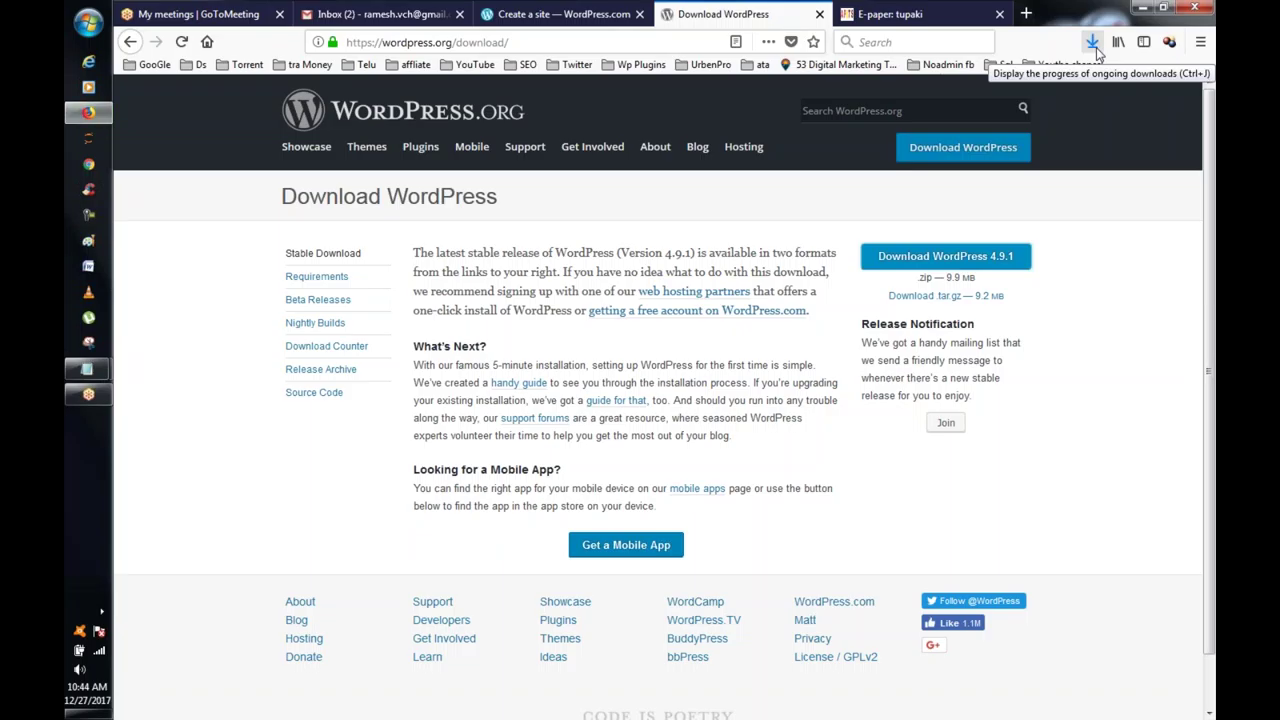
left_click(1096, 47)
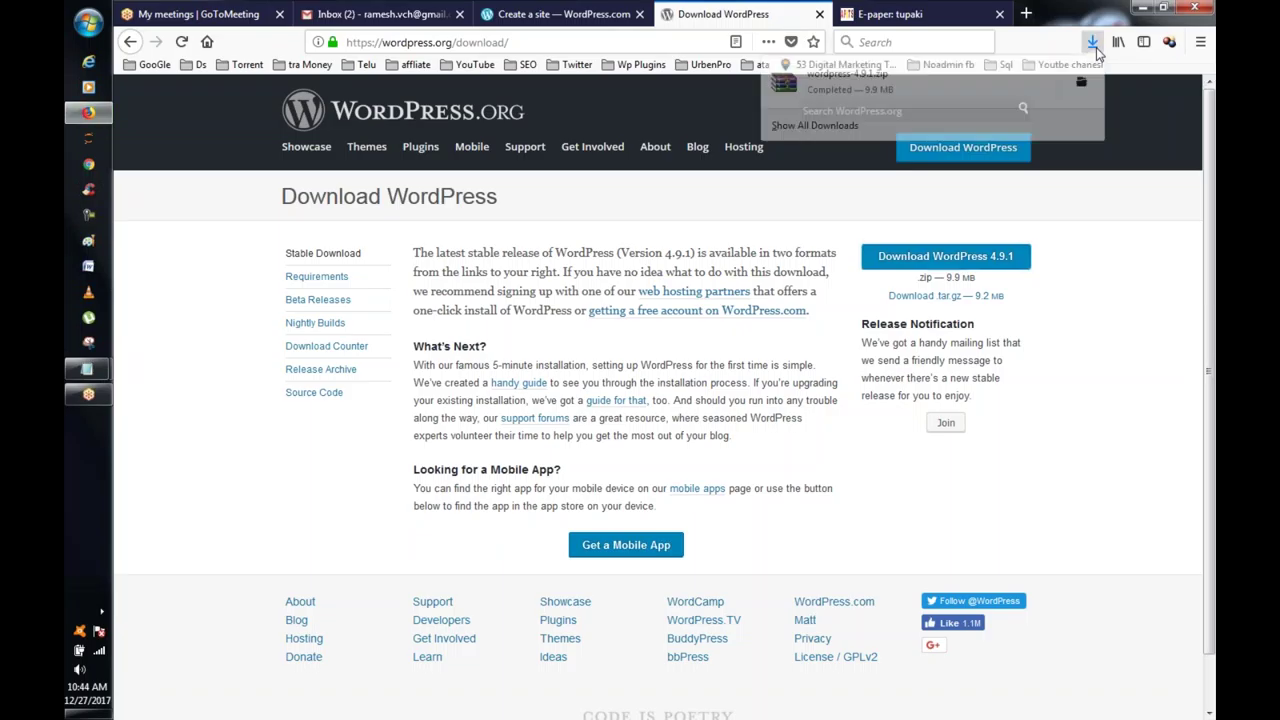
Step: Copy wordpress-4.9.1.zip from its Downloads folder and close that folder
right_click(813, 92)
left_click(880, 107)
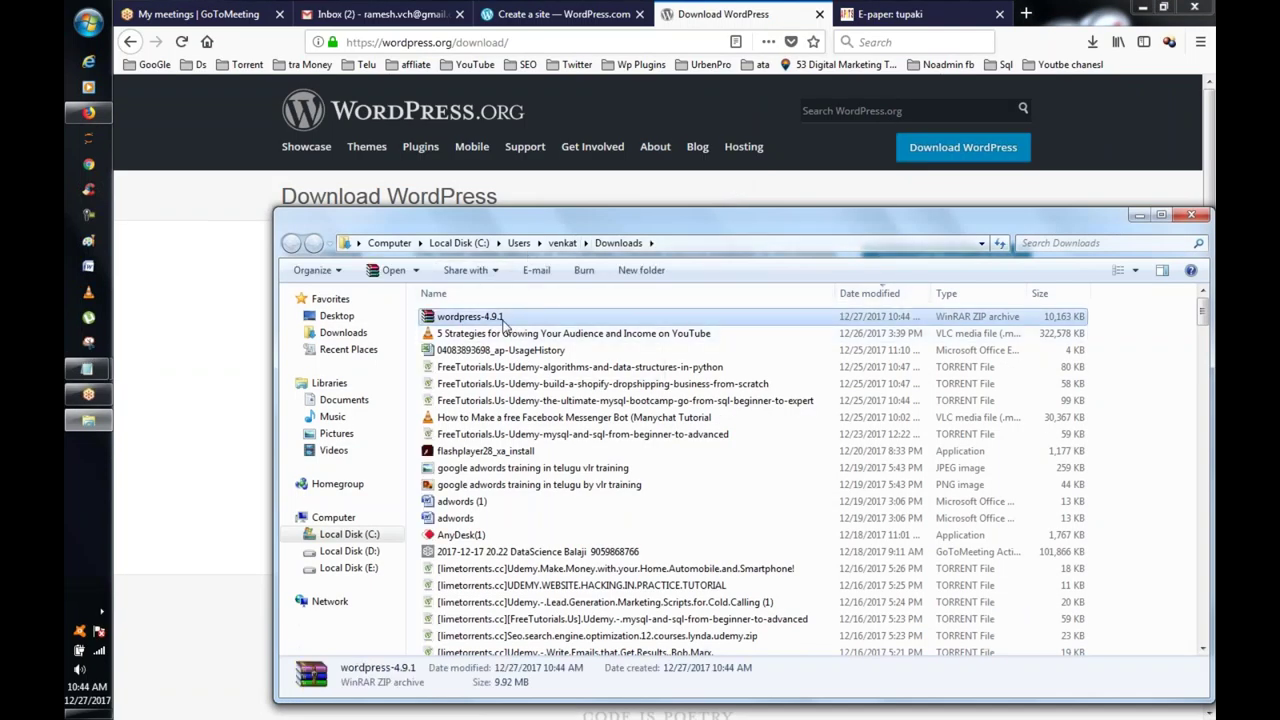
right_click(505, 320)
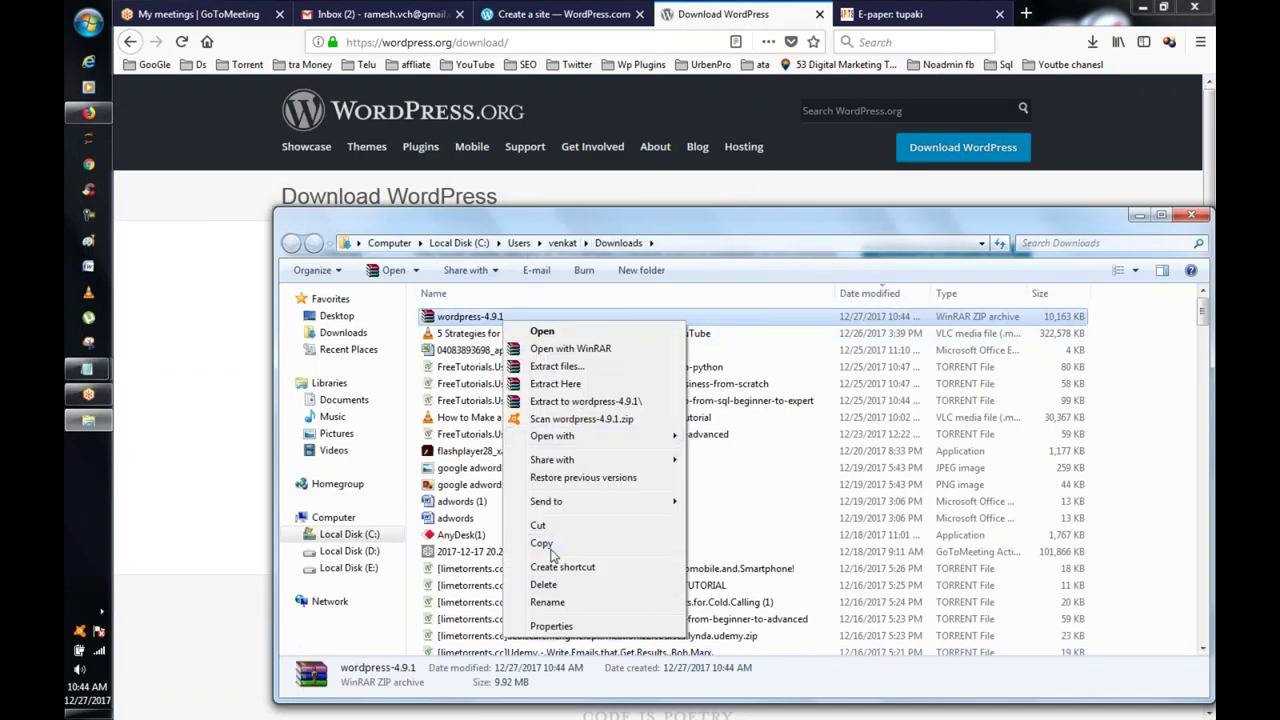
left_click(549, 551)
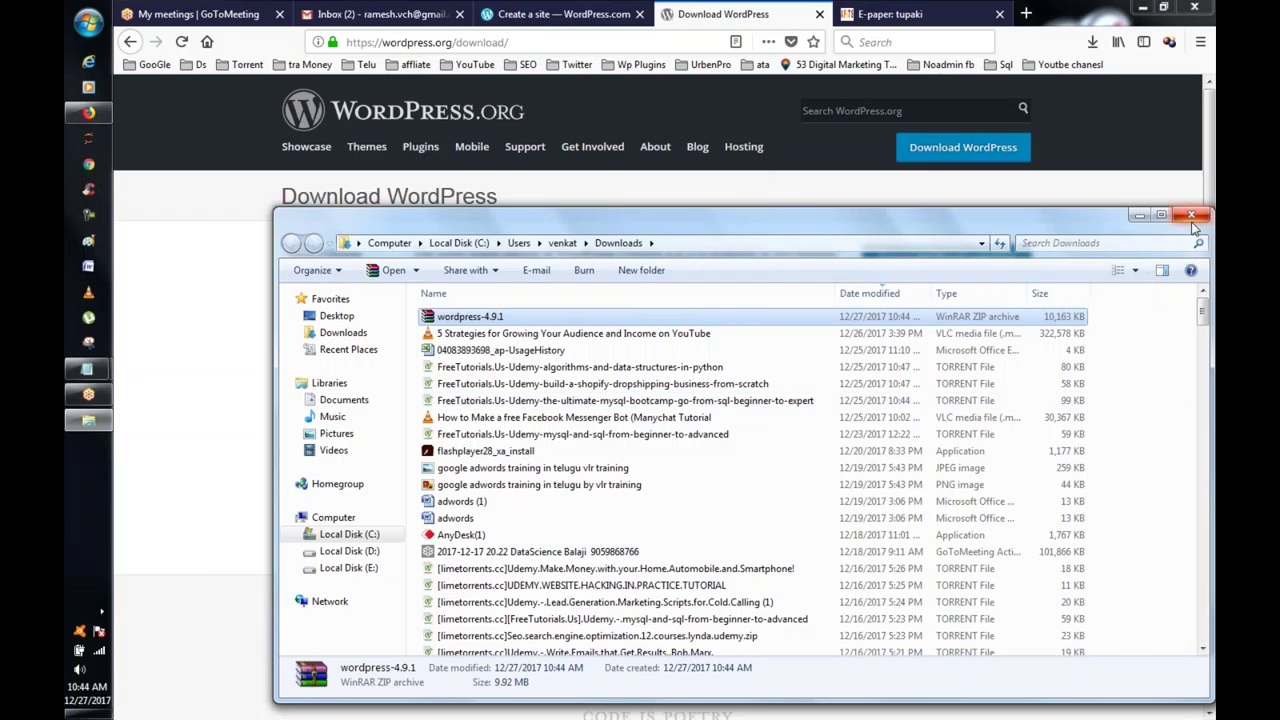
left_click(1191, 215)
Step: Minimize Firefox and Notepad, then paste the zip onto the desktop
left_click(1140, 8)
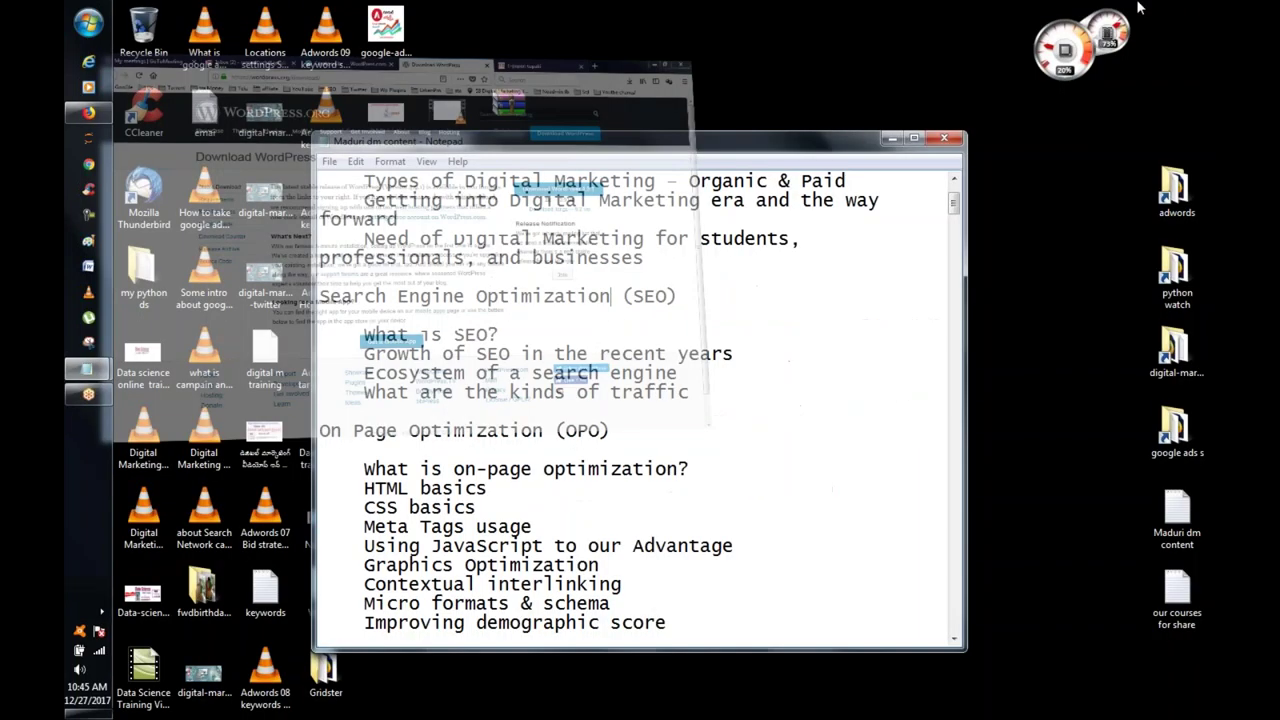
left_click(890, 140)
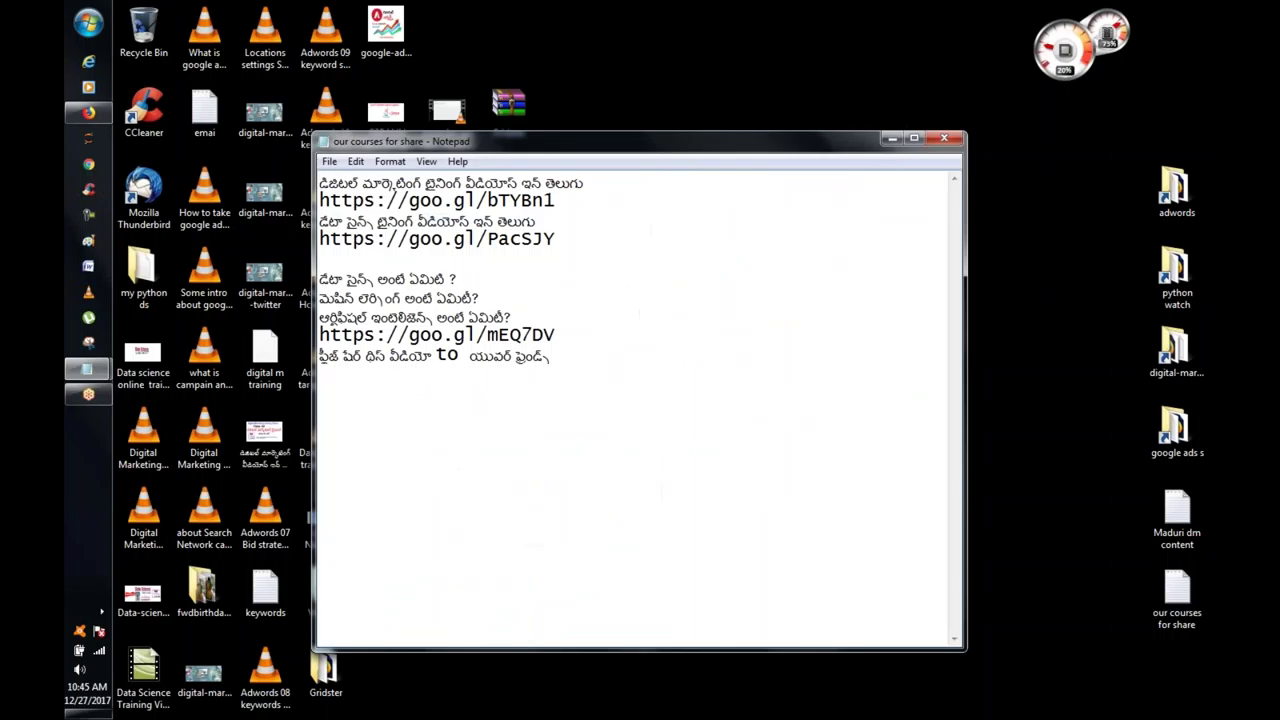
left_click(892, 138)
right_click(686, 172)
left_click(722, 236)
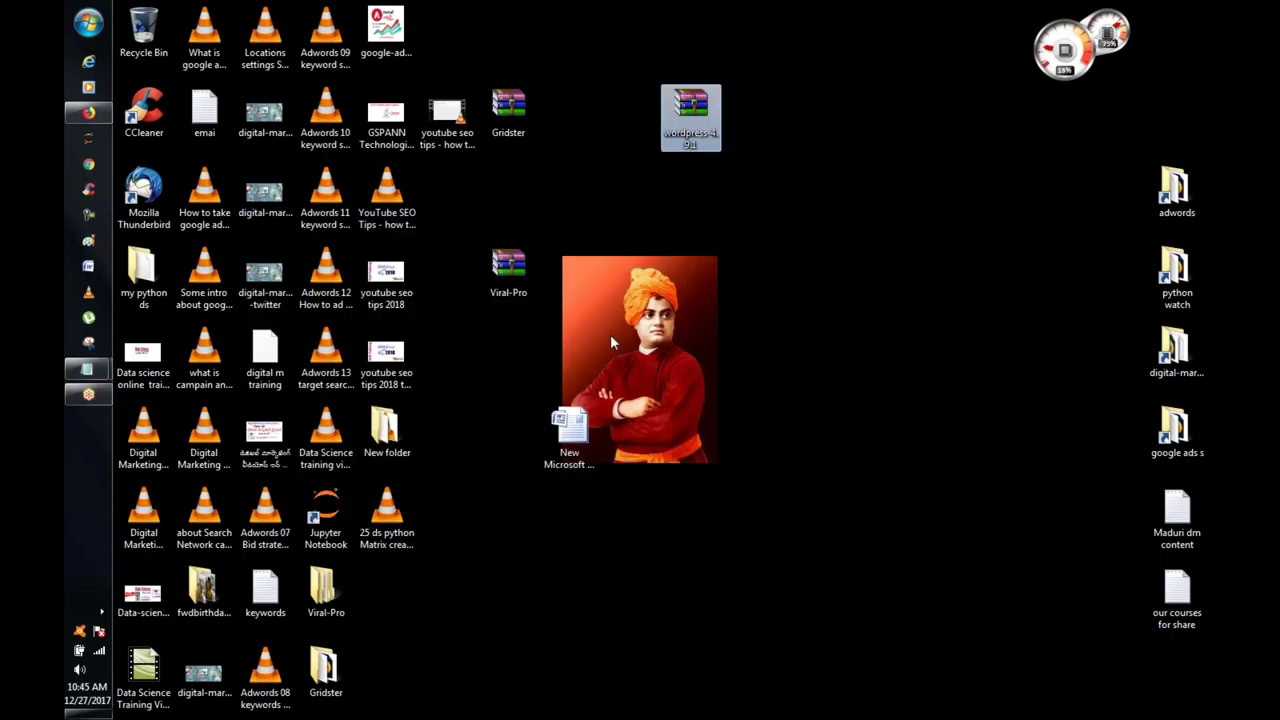
right_click(670, 100)
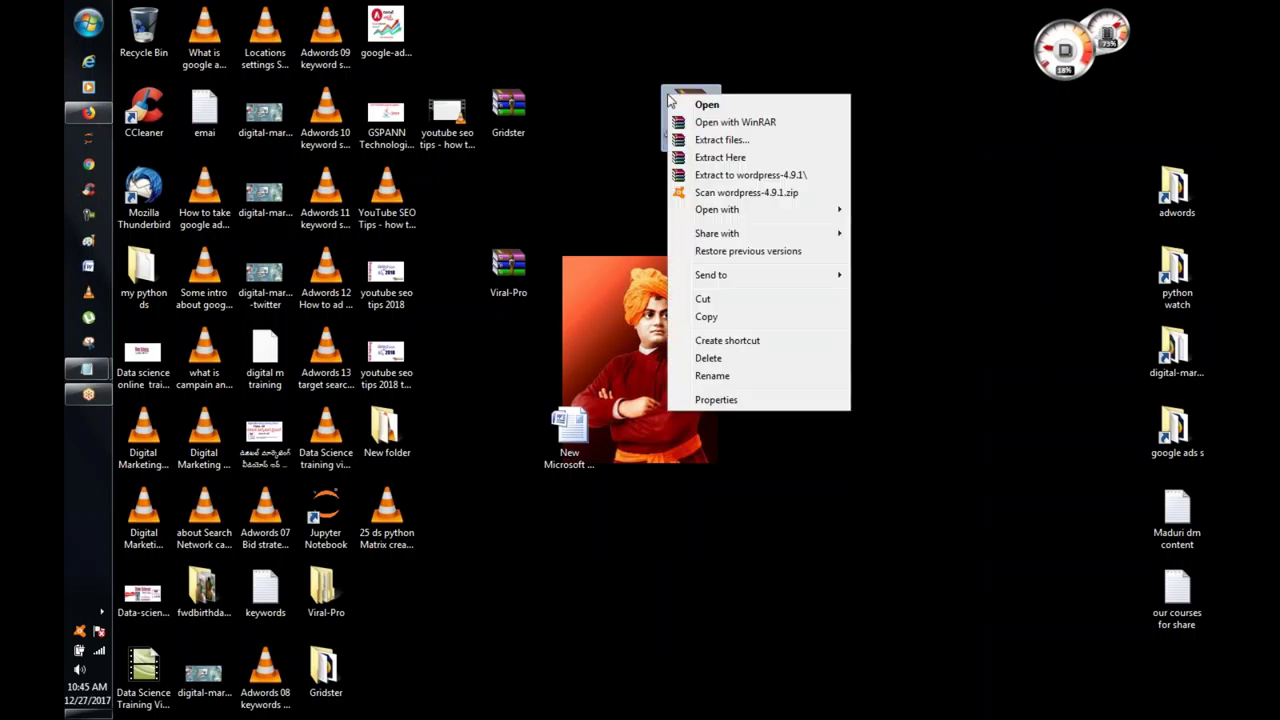
Step: Extract the zip to a wordpress-4.9.1 folder on the desktop and open it
left_click(752, 176)
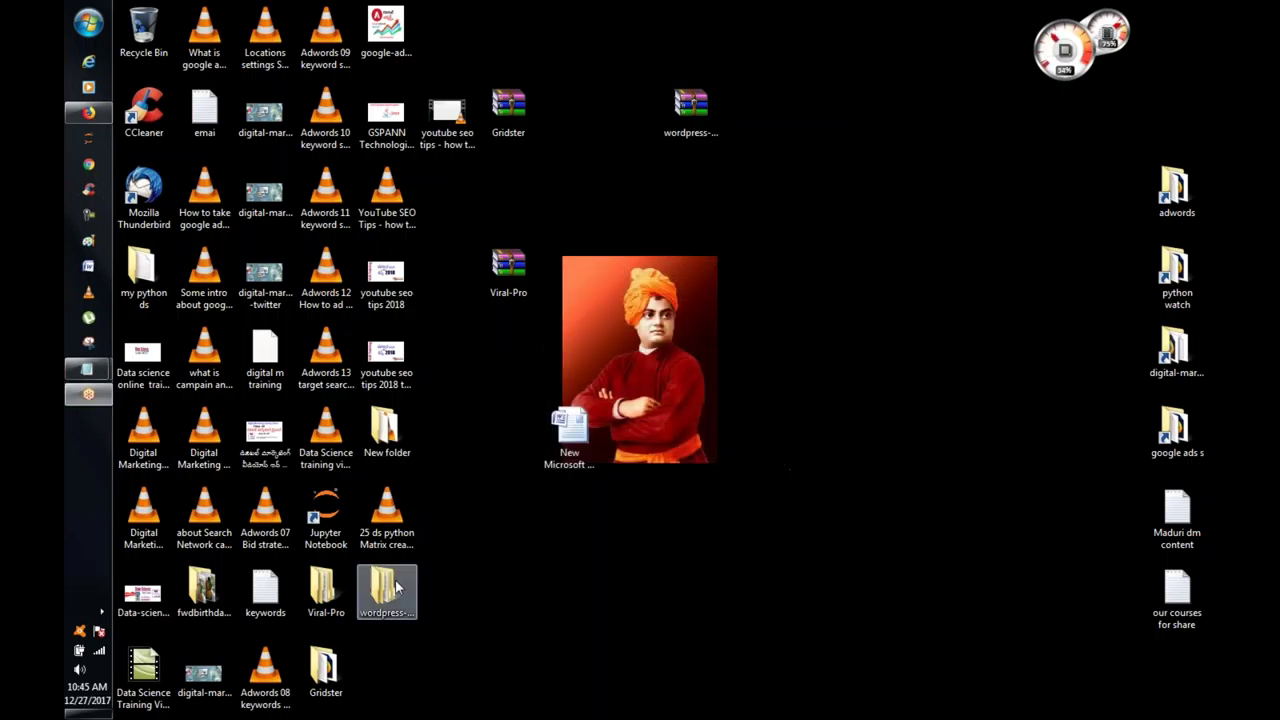
double_click(397, 590)
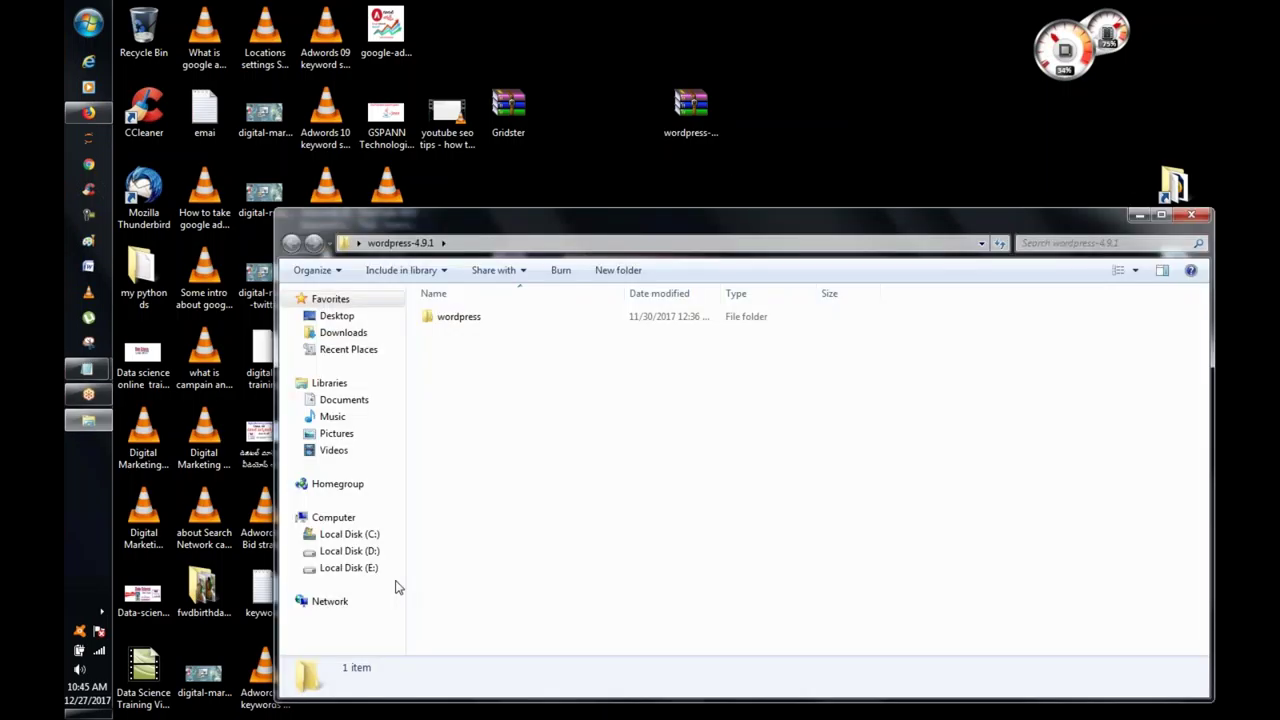
Step: Open the inner wordpress folder and look over wp-admin, wp-content and wp-includes
double_click(497, 318)
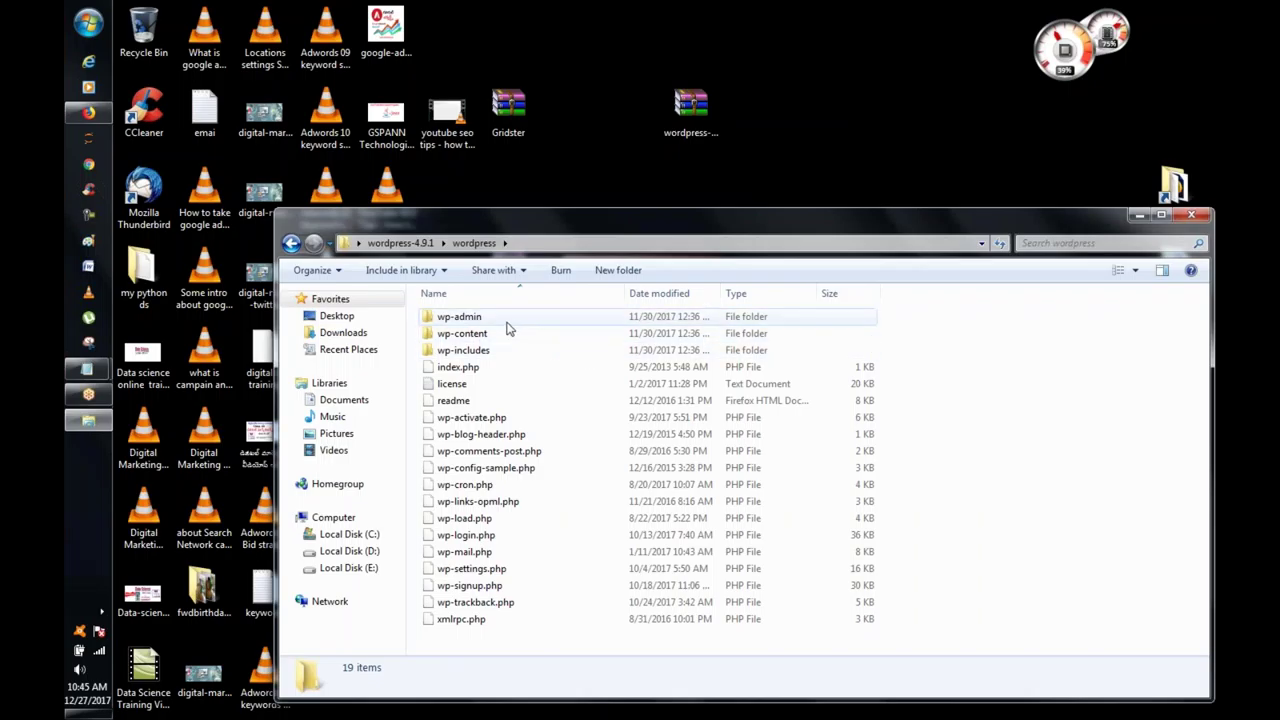
left_click(514, 322)
left_click(528, 339)
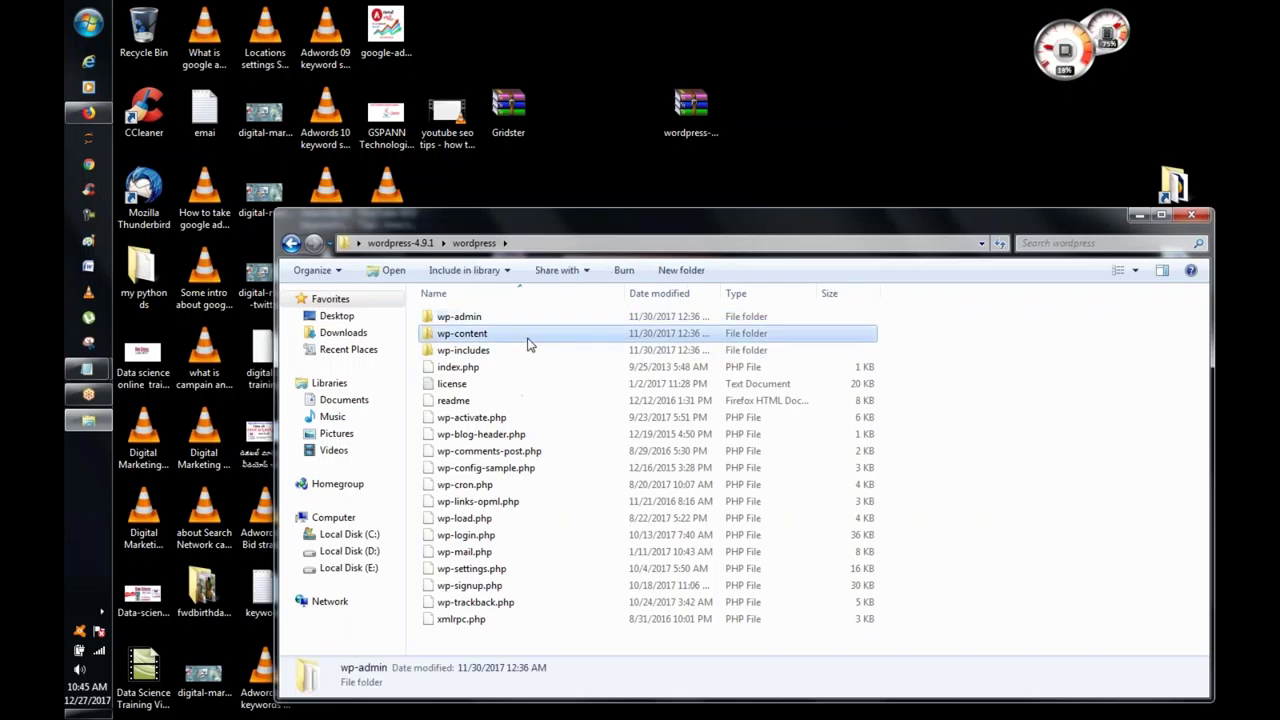
left_click(534, 354)
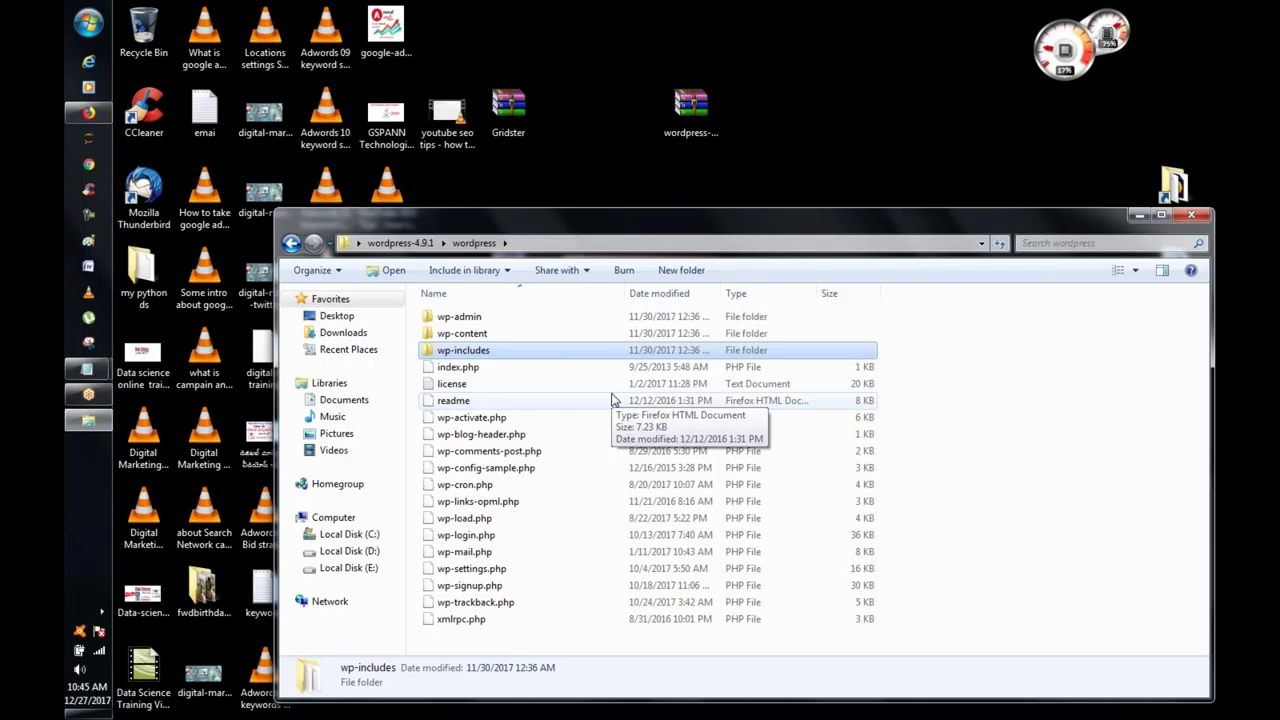
Step: Open index.php in Firefox, which displays a blank local page
double_click(485, 368)
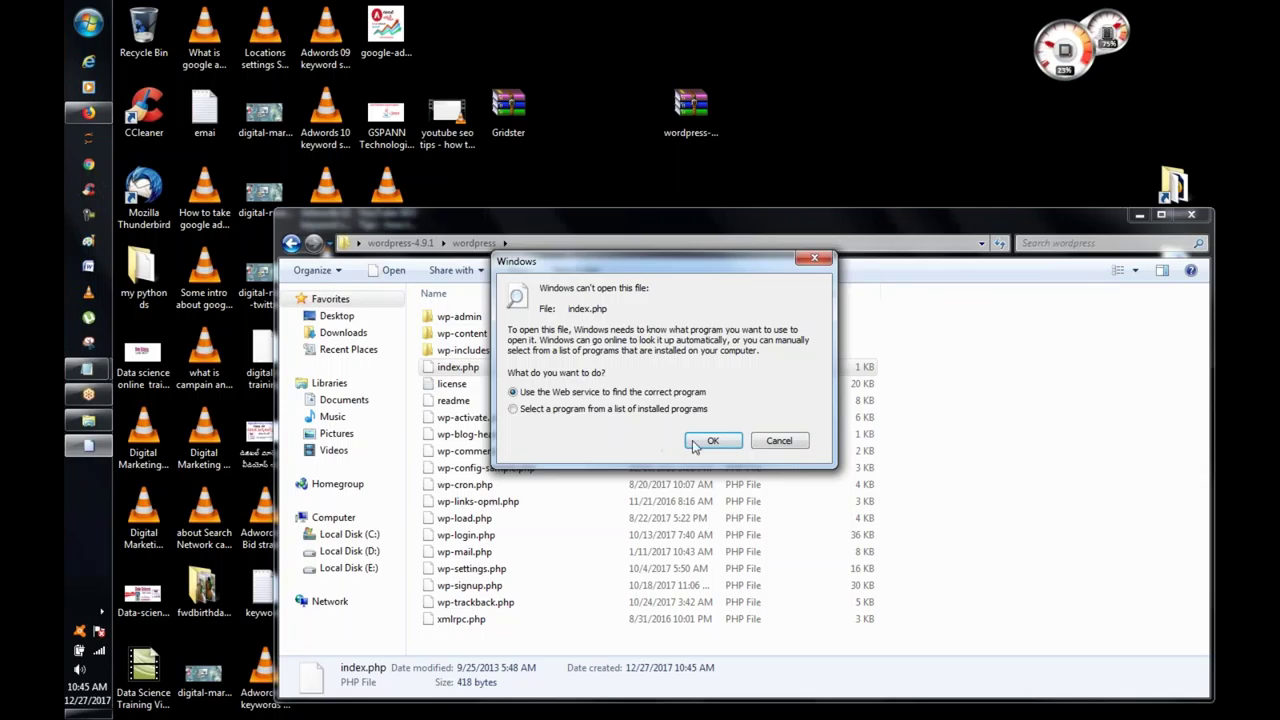
left_click(639, 412)
left_click(712, 440)
left_click(700, 259)
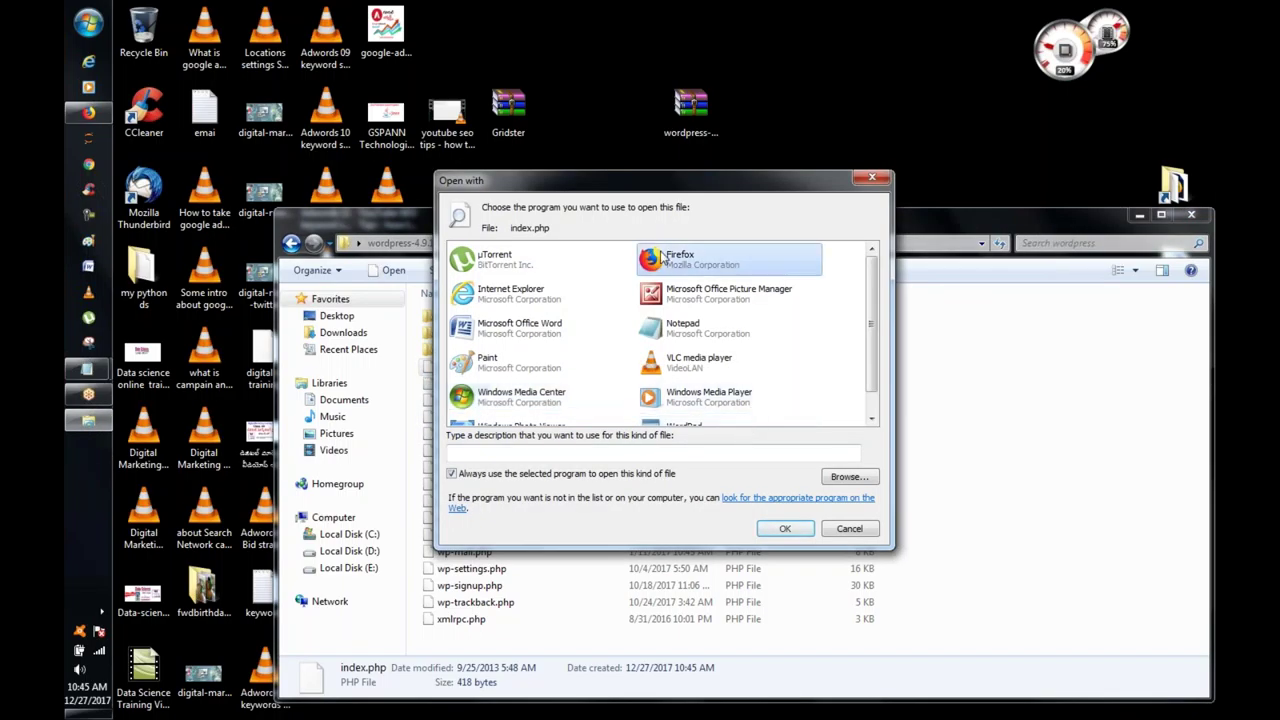
double_click(738, 258)
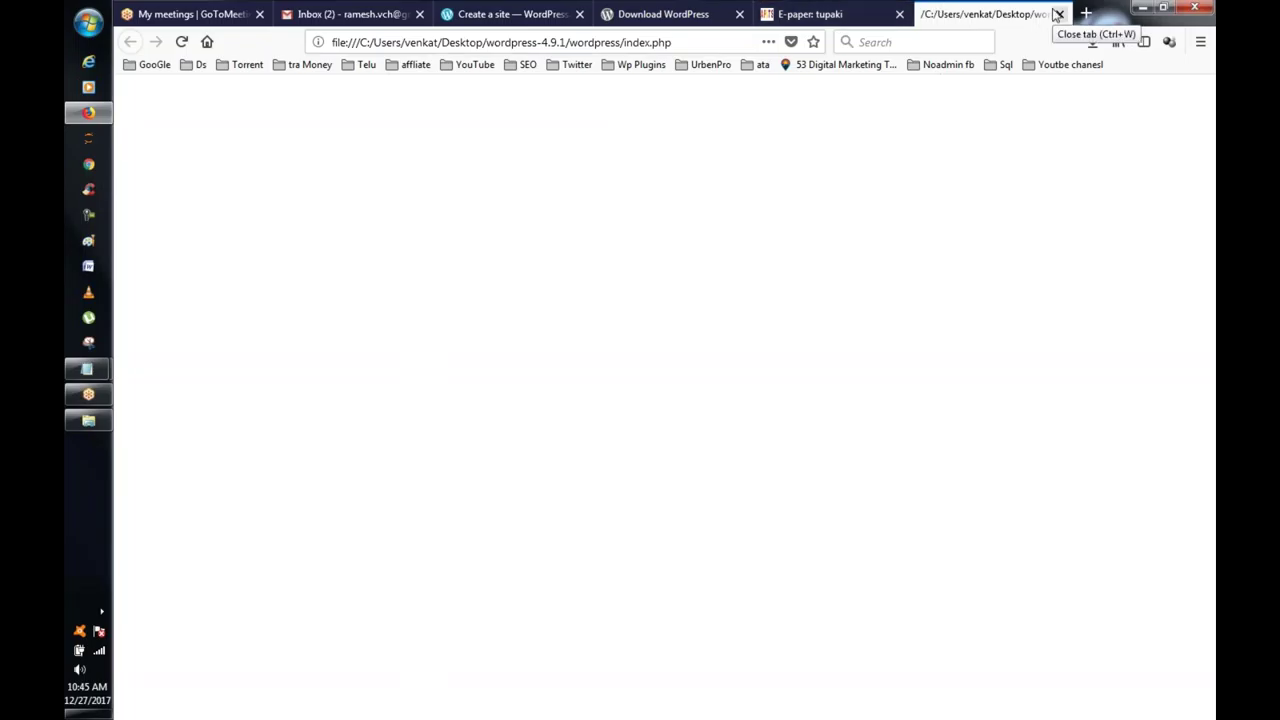
Step: Close the index.php tab to get back to the WordPress 4.9.1 download page
left_click(1058, 14)
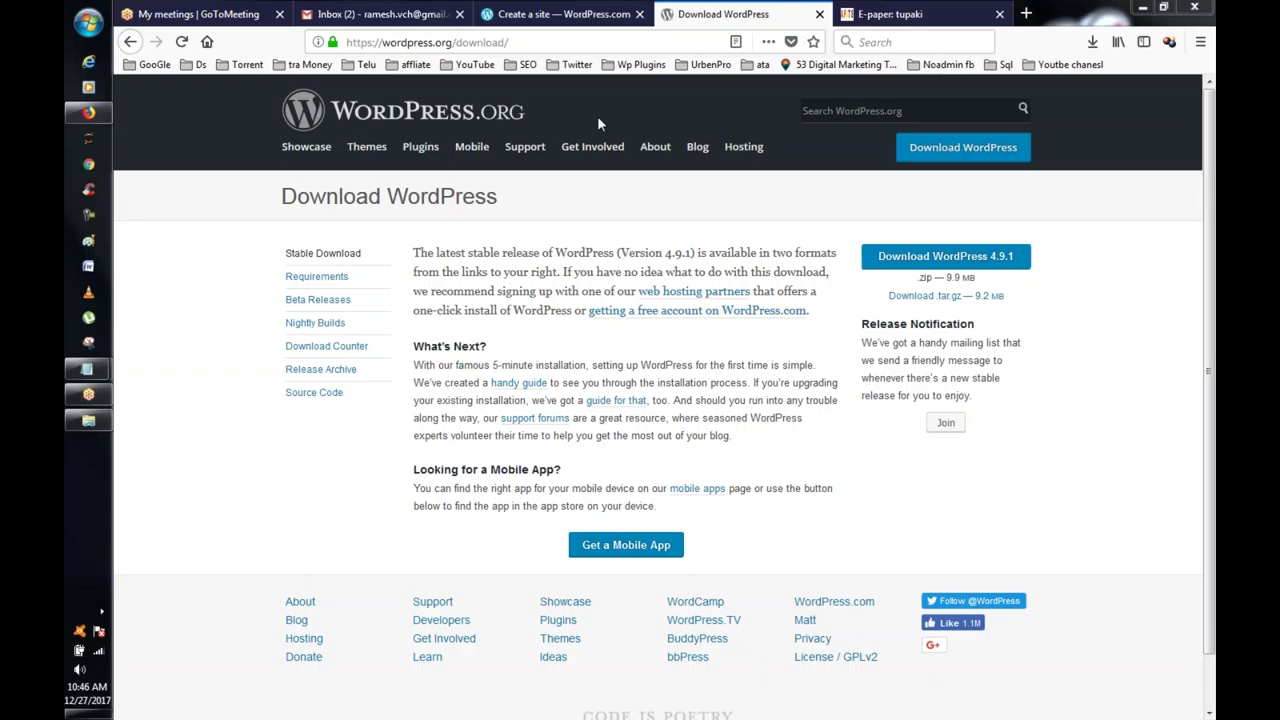
mouse_move(538, 148)
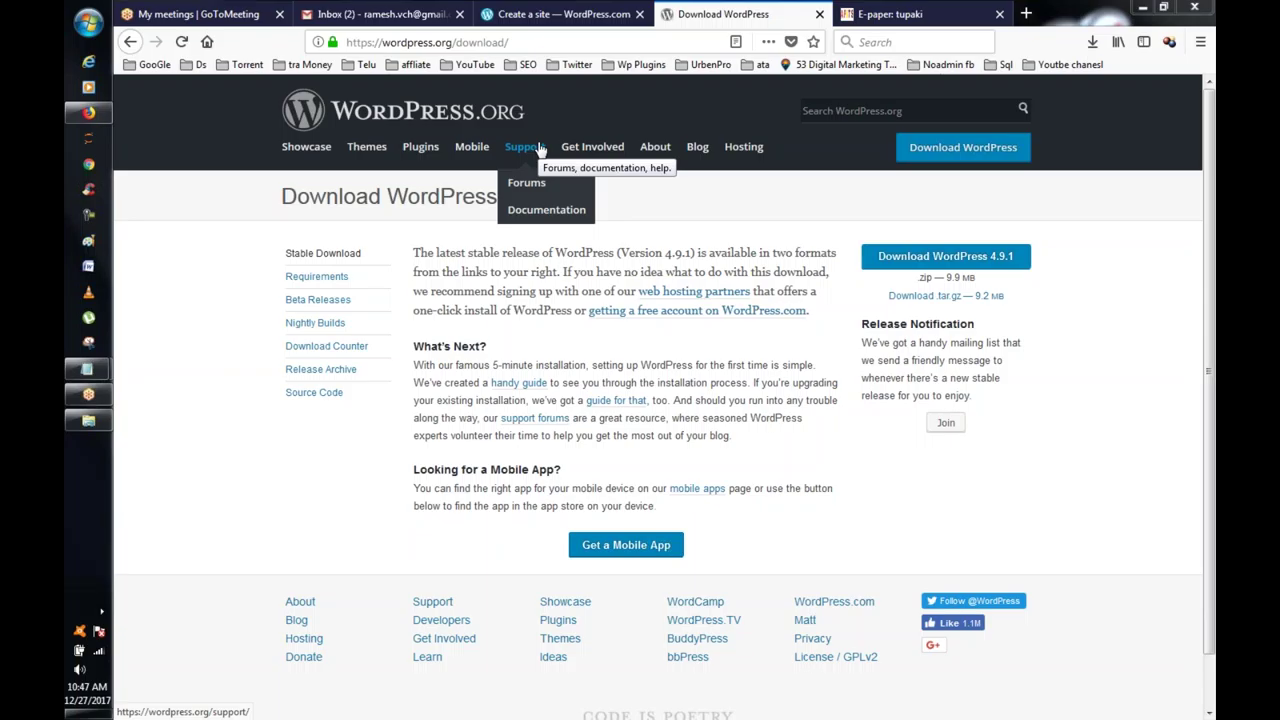
Step: Search Google for 'wamp server' from the Google bookmark
left_click(886, 16)
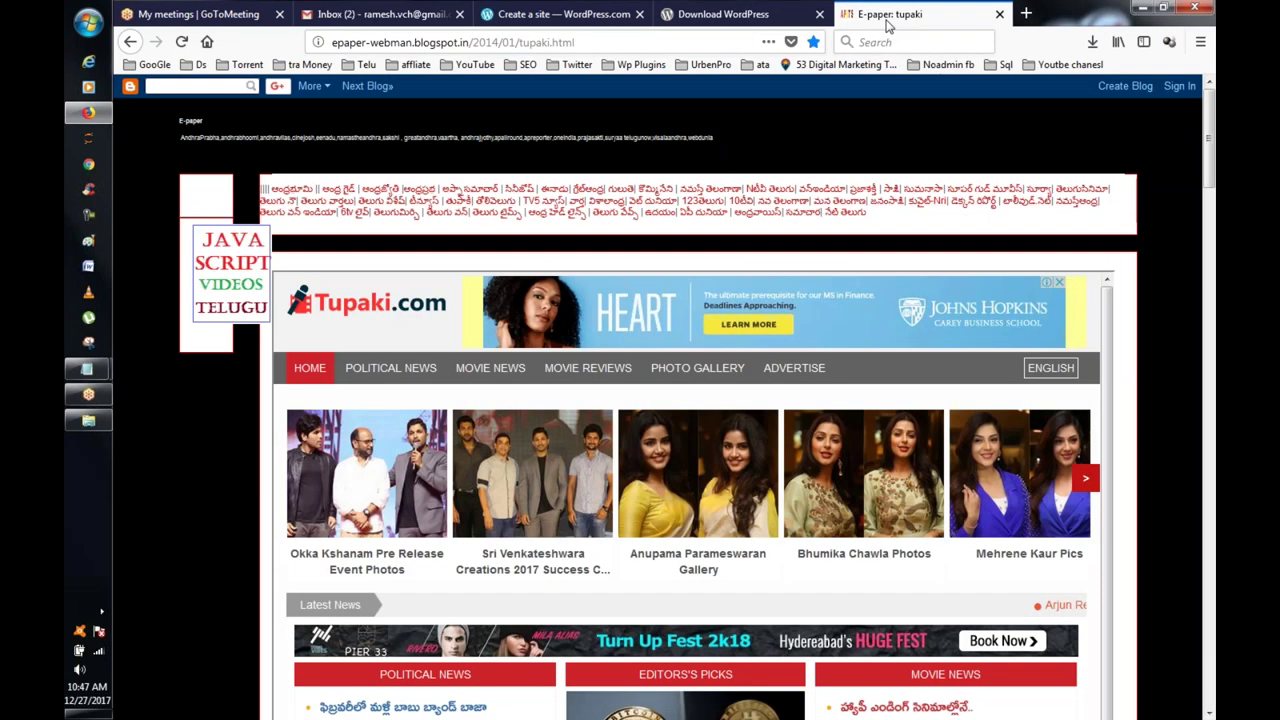
left_click(165, 65)
left_click(174, 88)
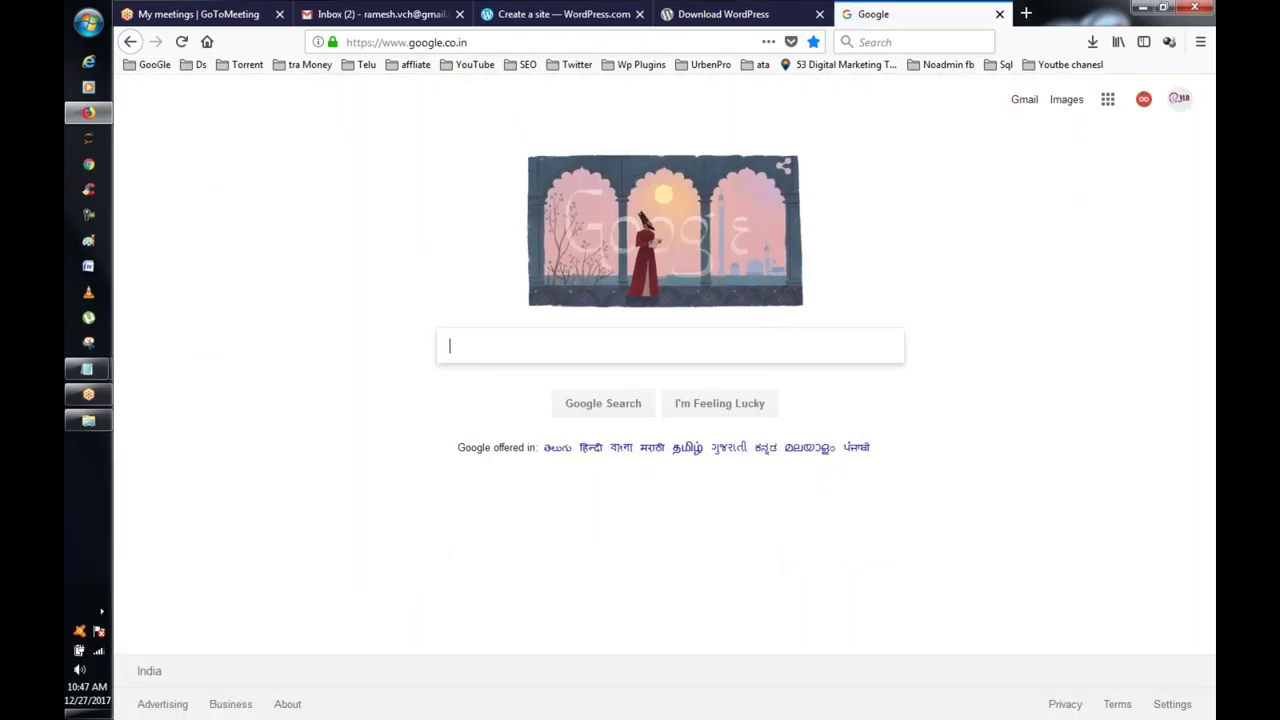
type("wa")
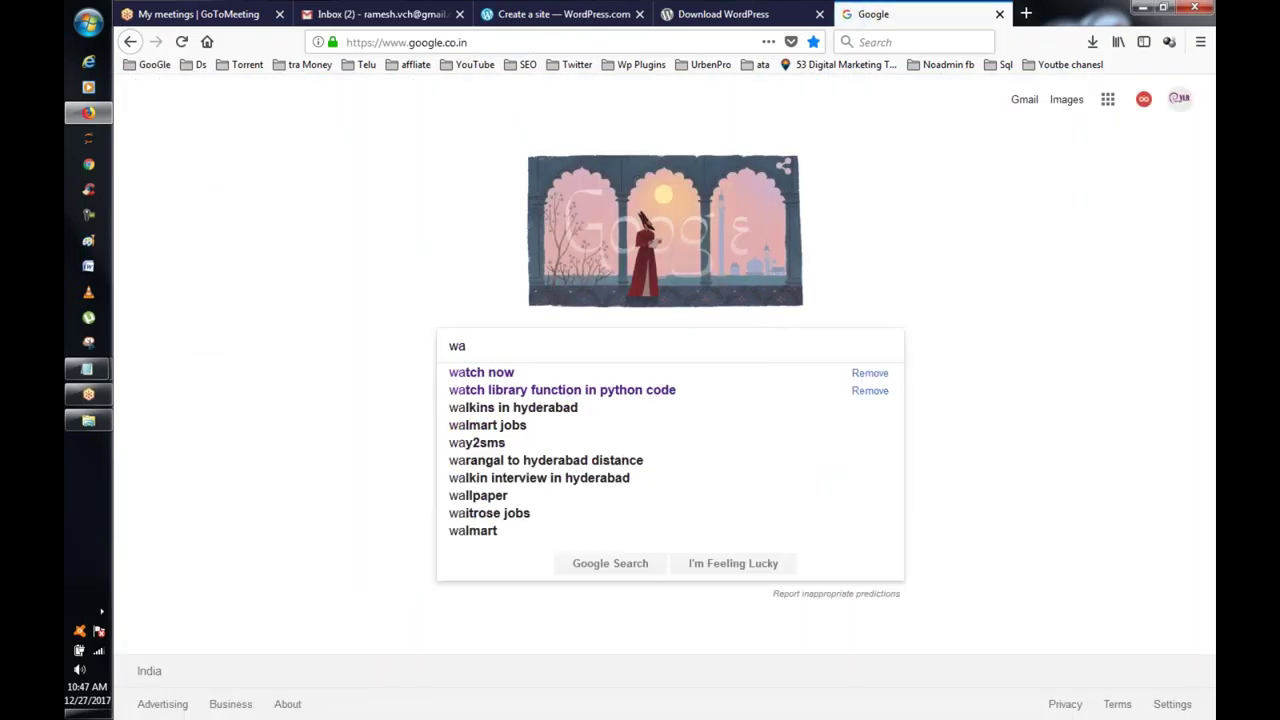
type("mpp s")
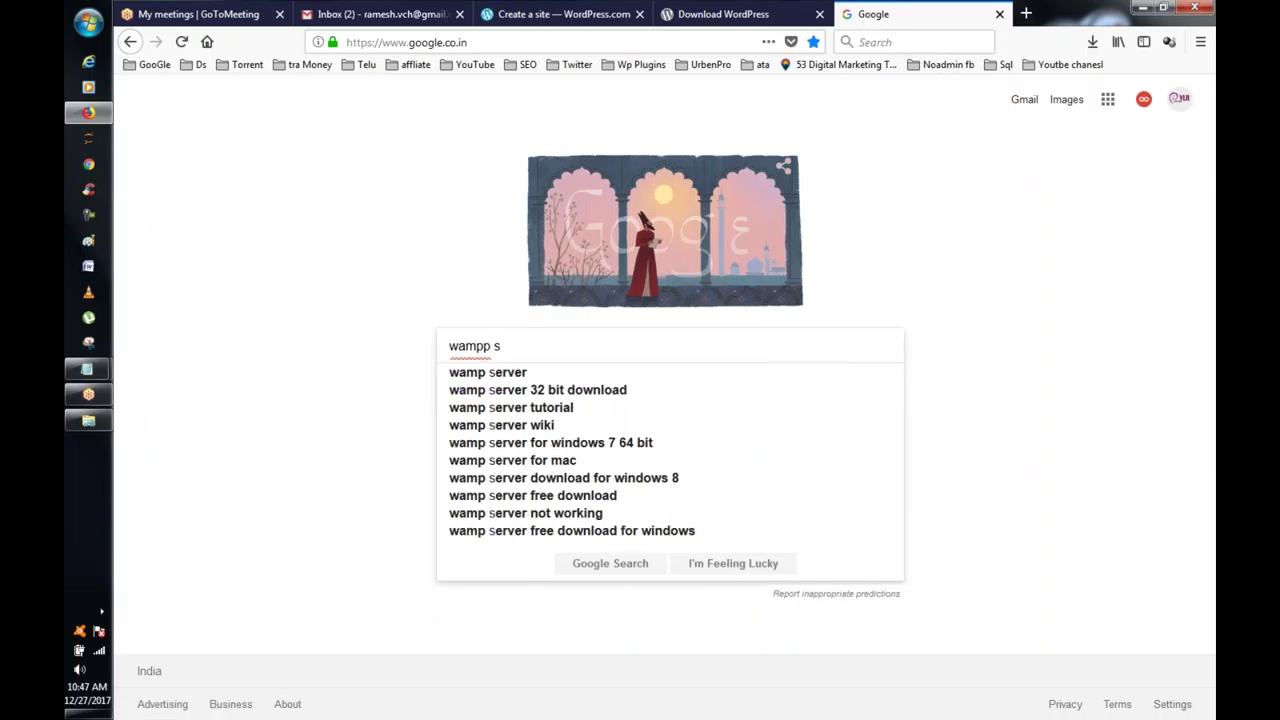
left_click(463, 373)
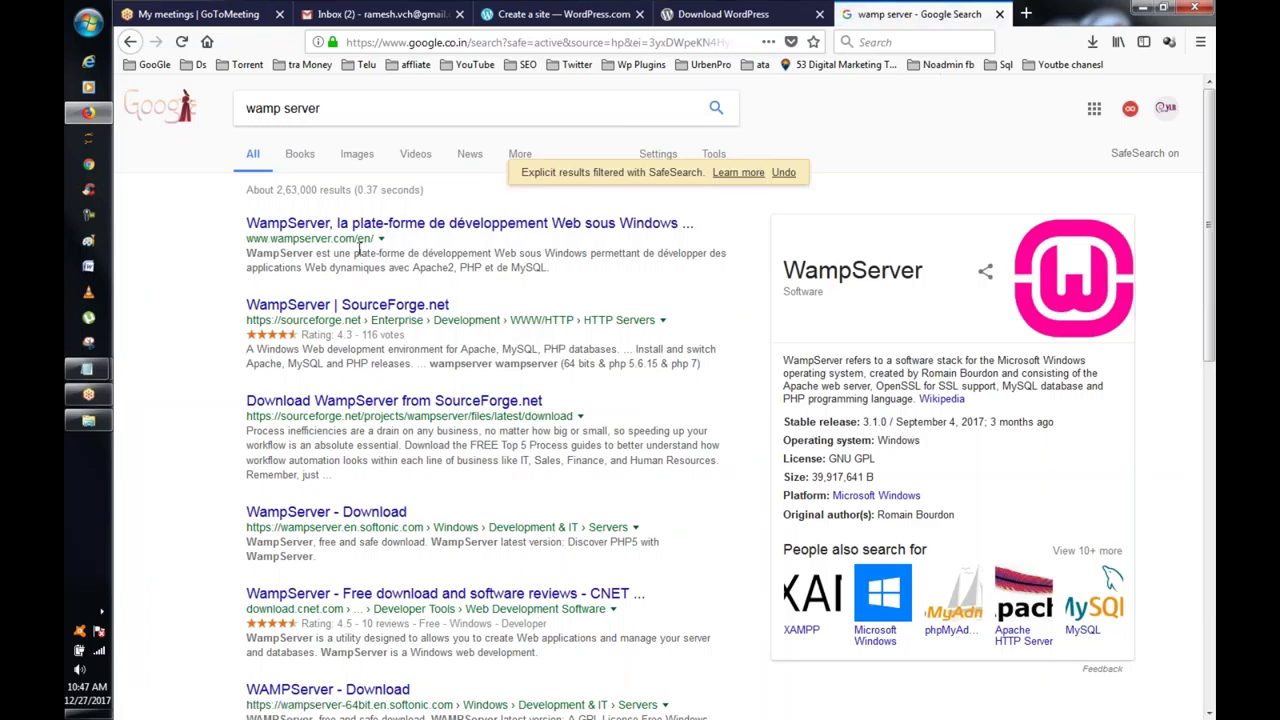
Step: Review the WampServer site's 3.0.6 downloads, then return to the Download WordPress tab
left_click(367, 224)
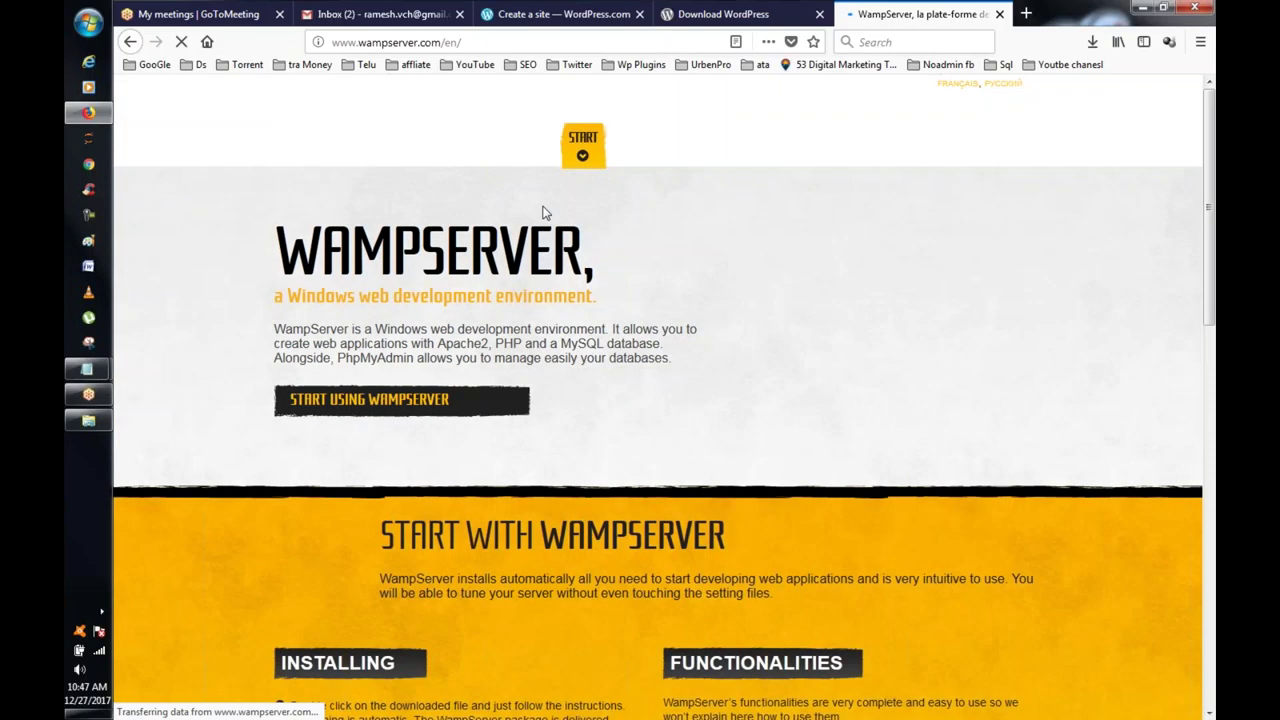
scroll(477, 206, "down", 2)
scroll(660, 400, "up", 2)
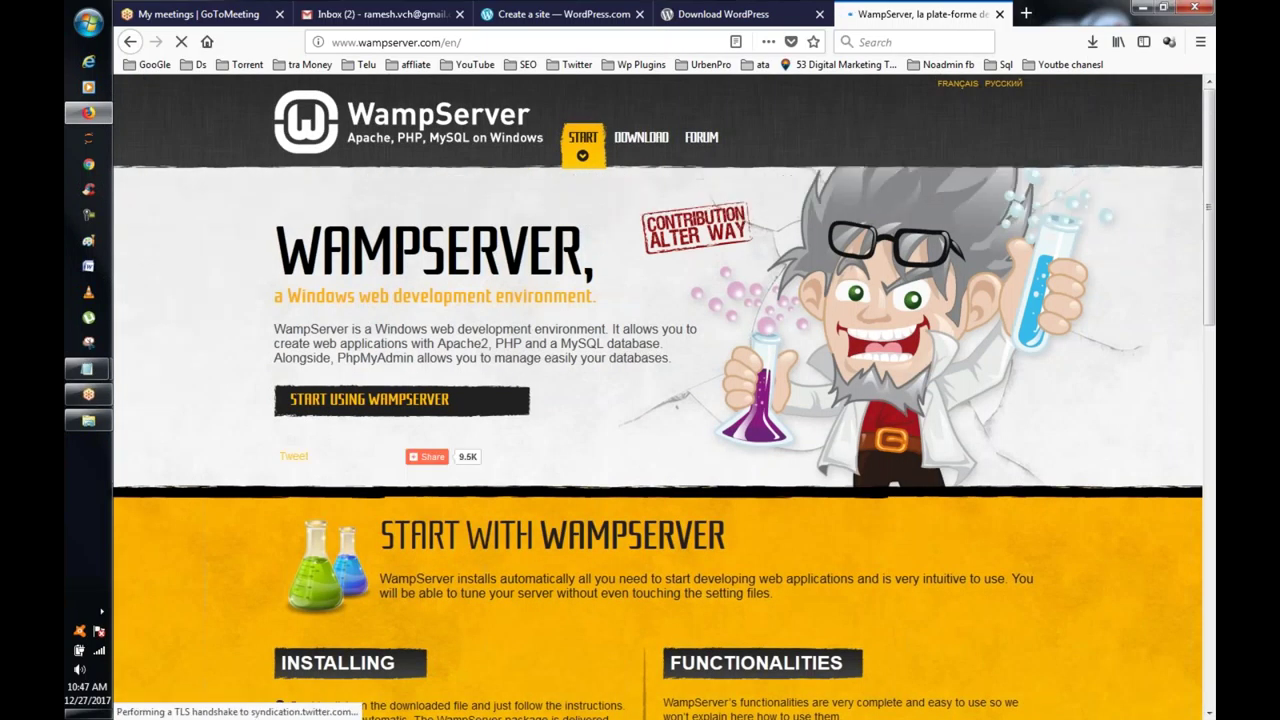
left_click(641, 137)
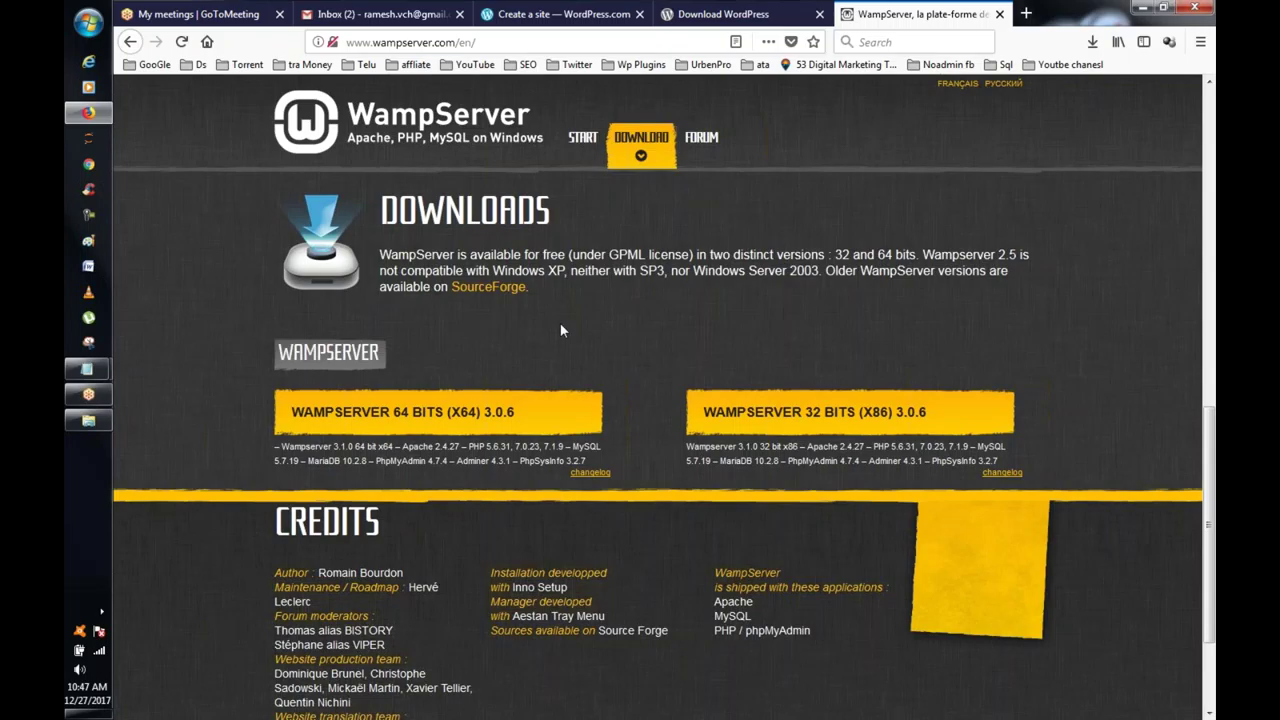
scroll(561, 330, "up", 5)
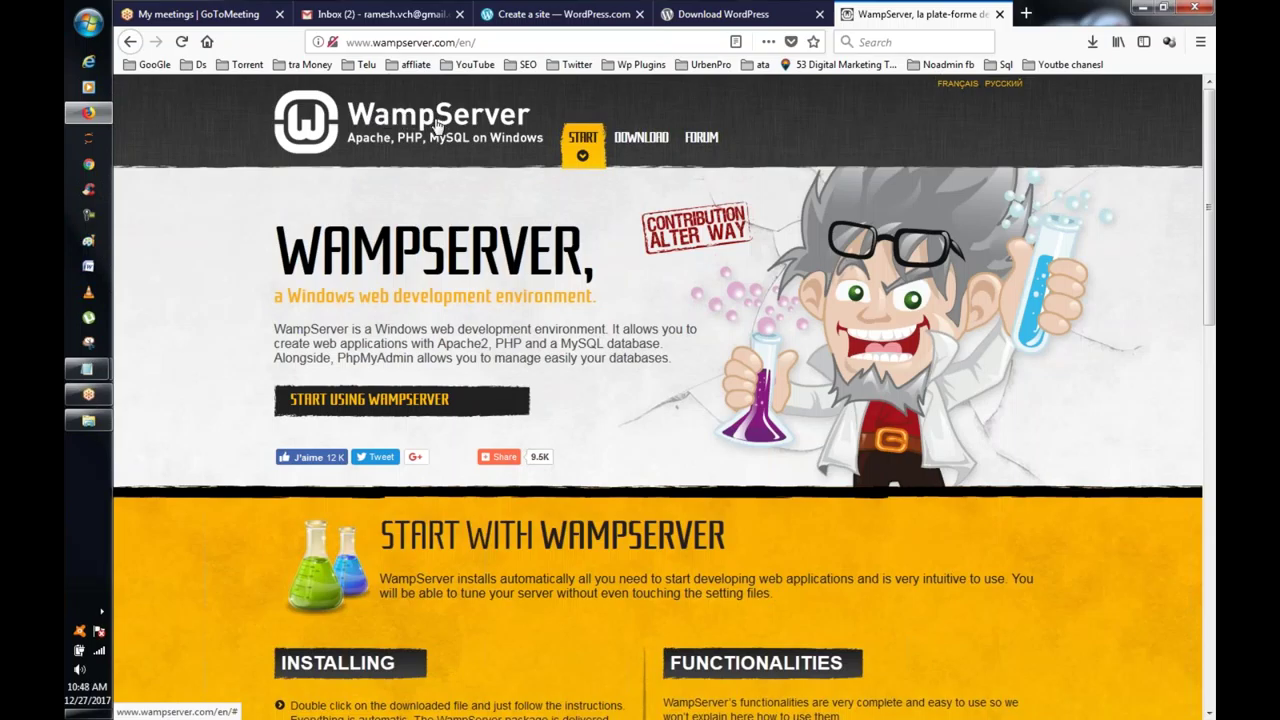
left_click(779, 9)
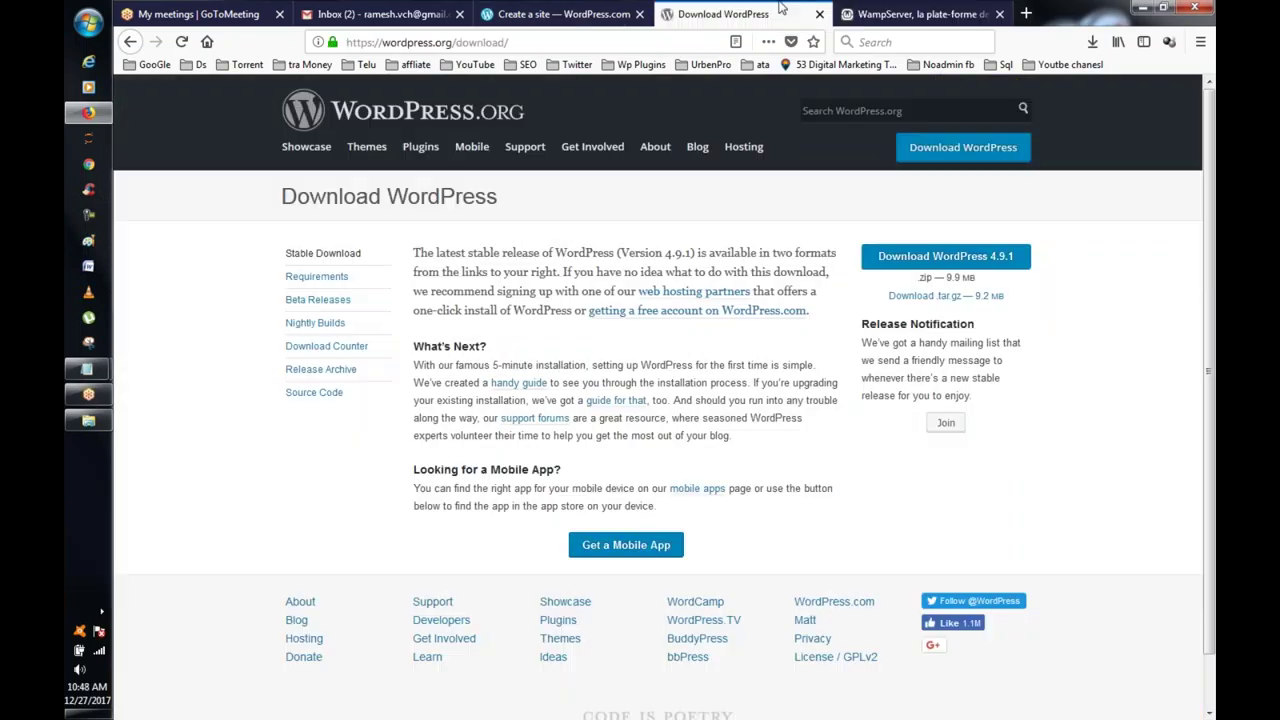
Step: Search Google for xampp from the Google bookmark
left_click(152, 65)
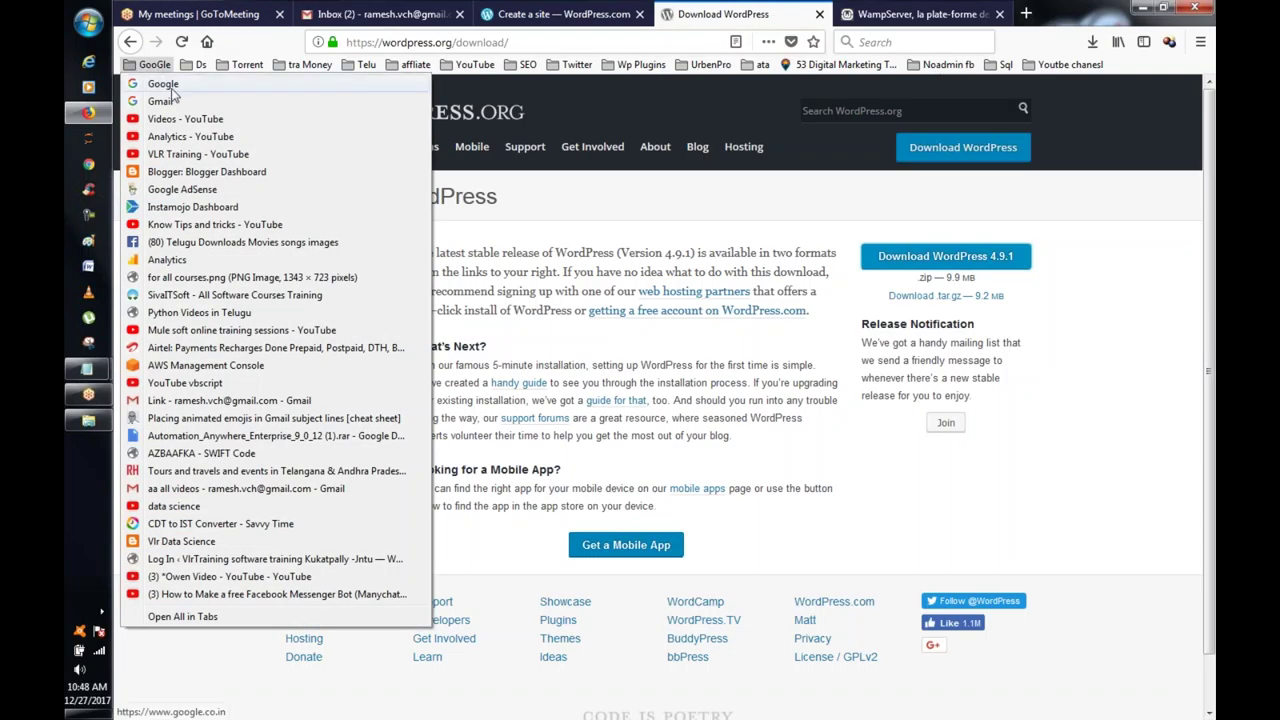
left_click(172, 85)
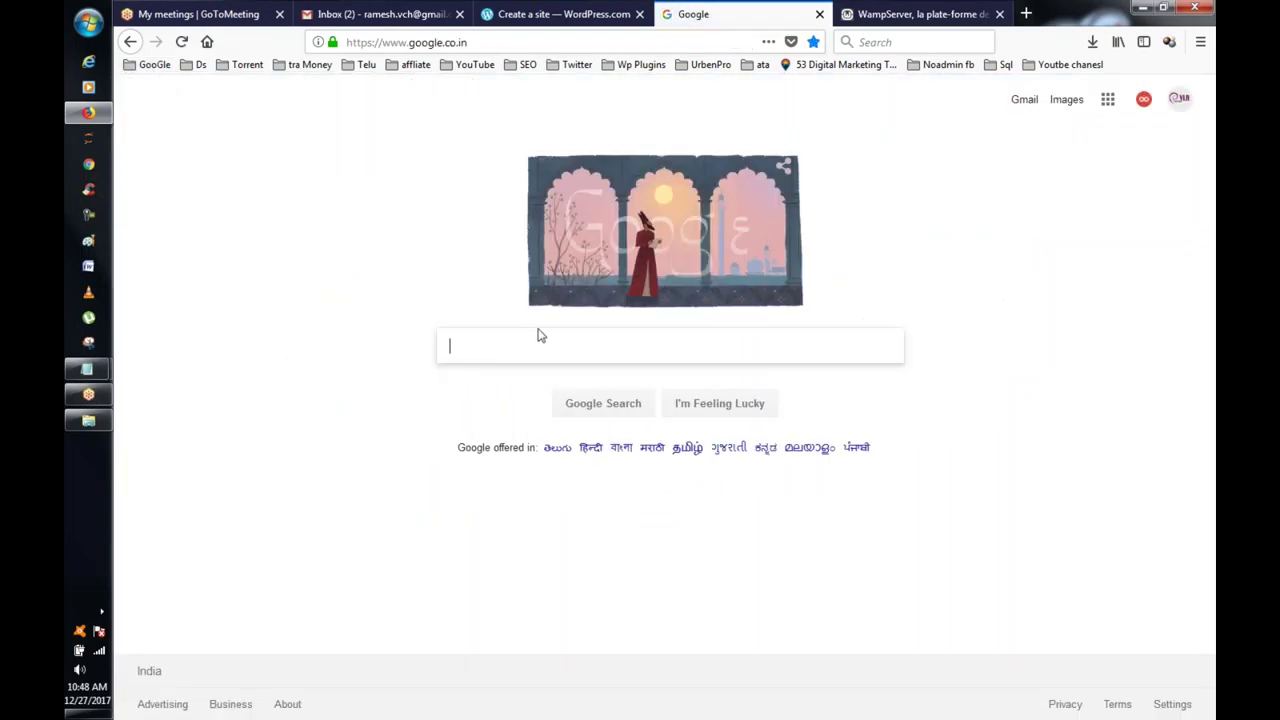
left_click(537, 337)
type("xa")
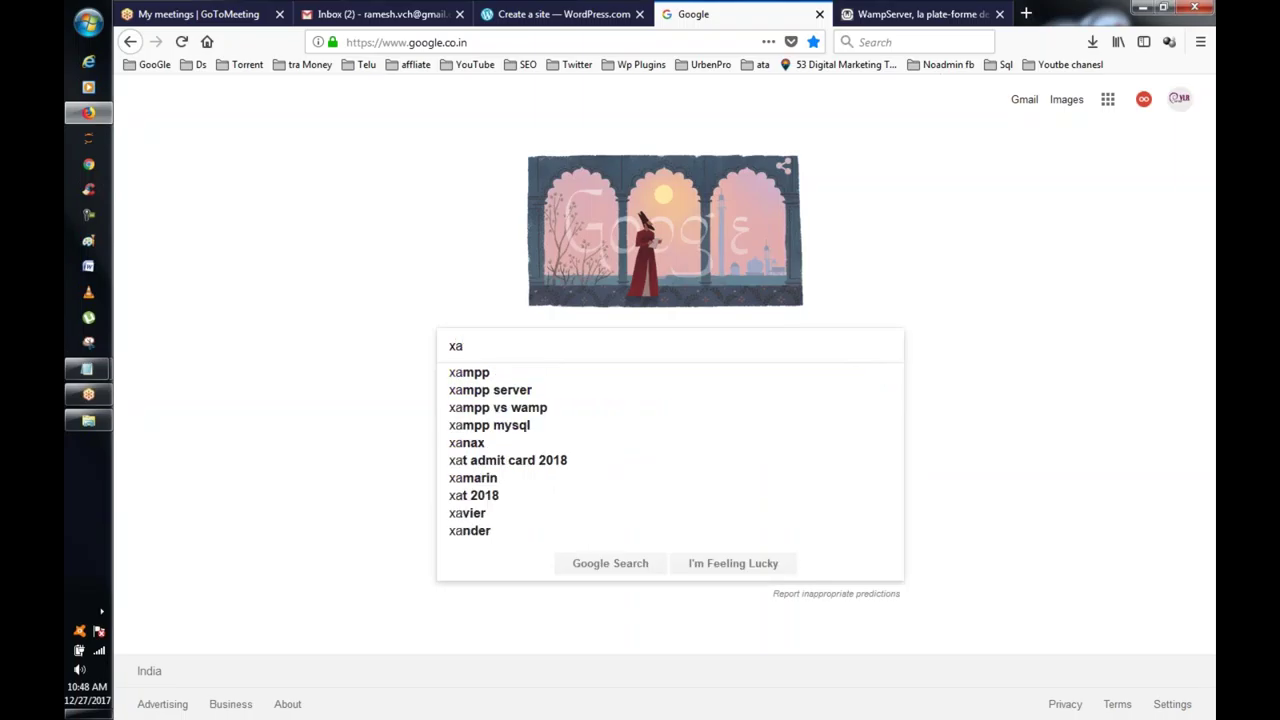
left_click(482, 375)
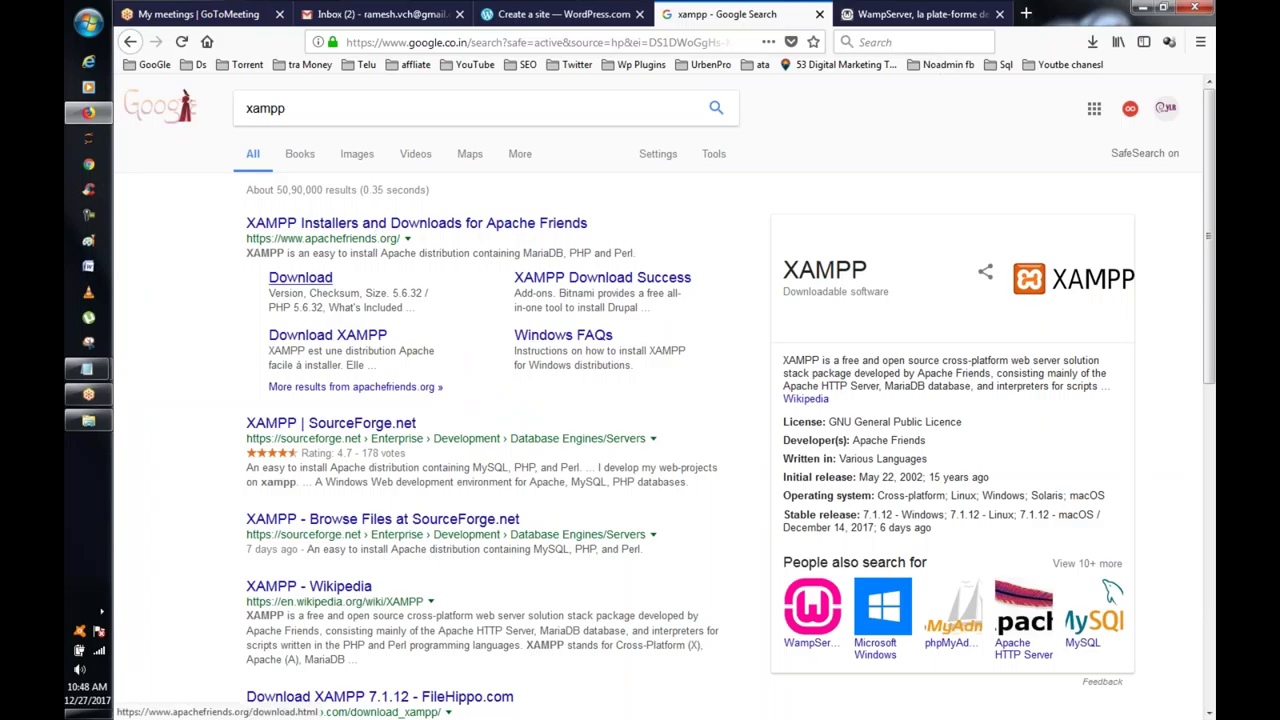
Step: Open the Apache Friends XAMPP download page and look over the available installers
left_click(300, 282)
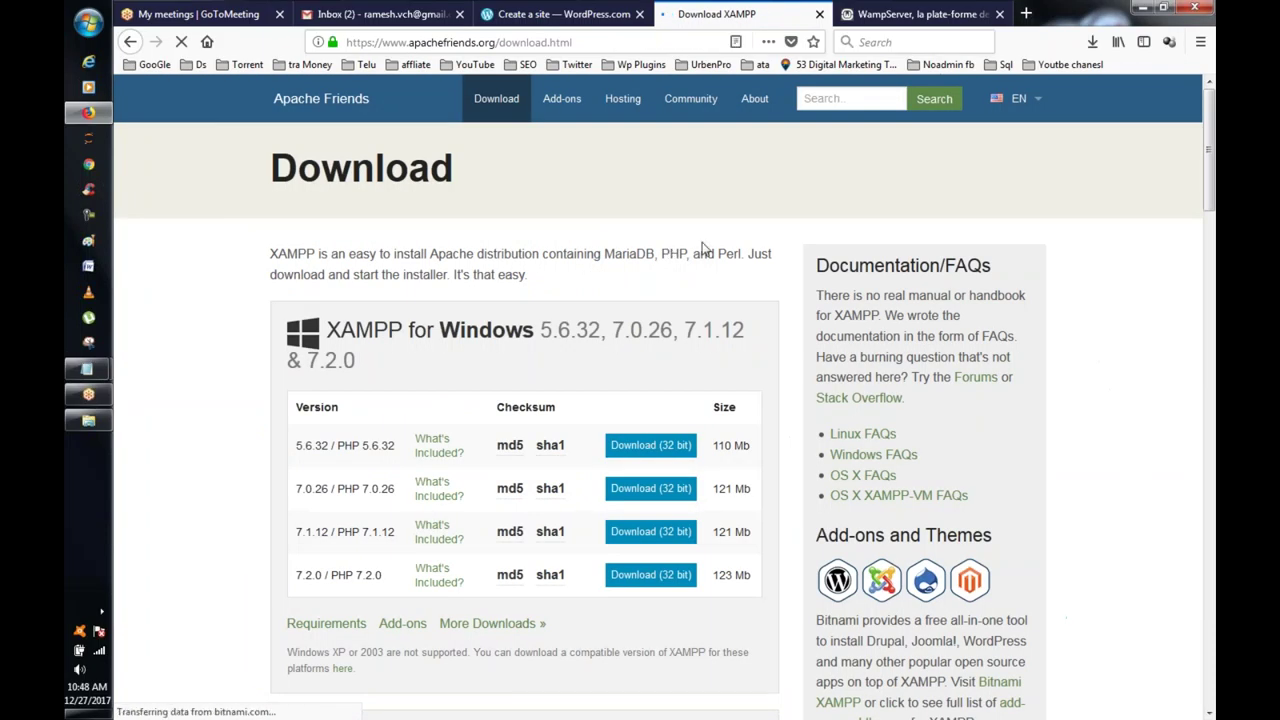
scroll(690, 255, "down", 2)
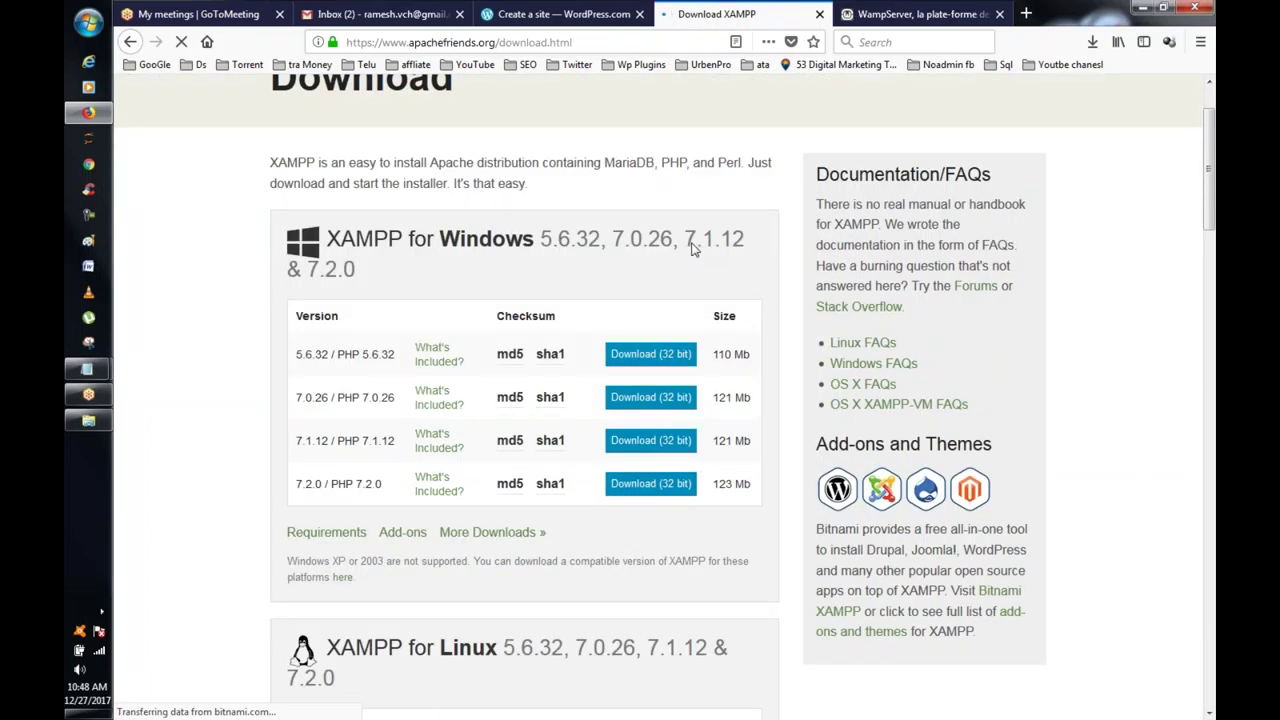
scroll(690, 250, "down", 2)
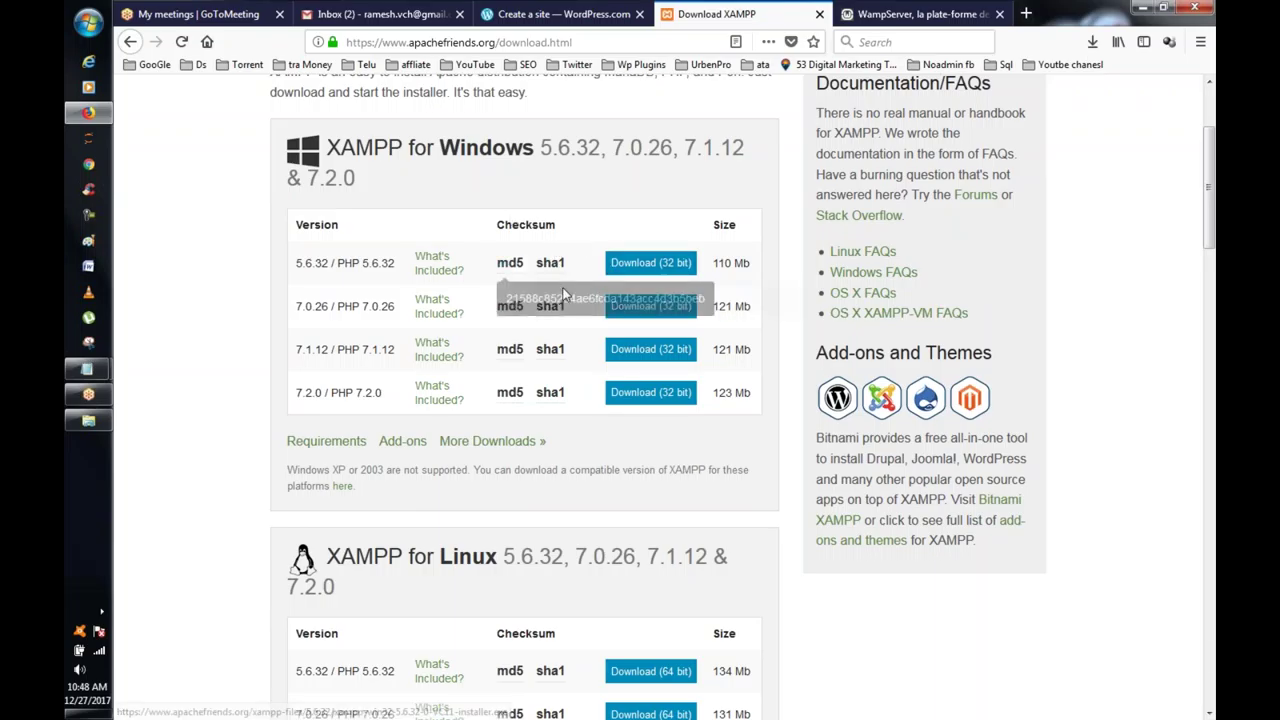
scroll(603, 280, "down", 2)
scroll(601, 300, "up", 2)
scroll(585, 296, "up", 2)
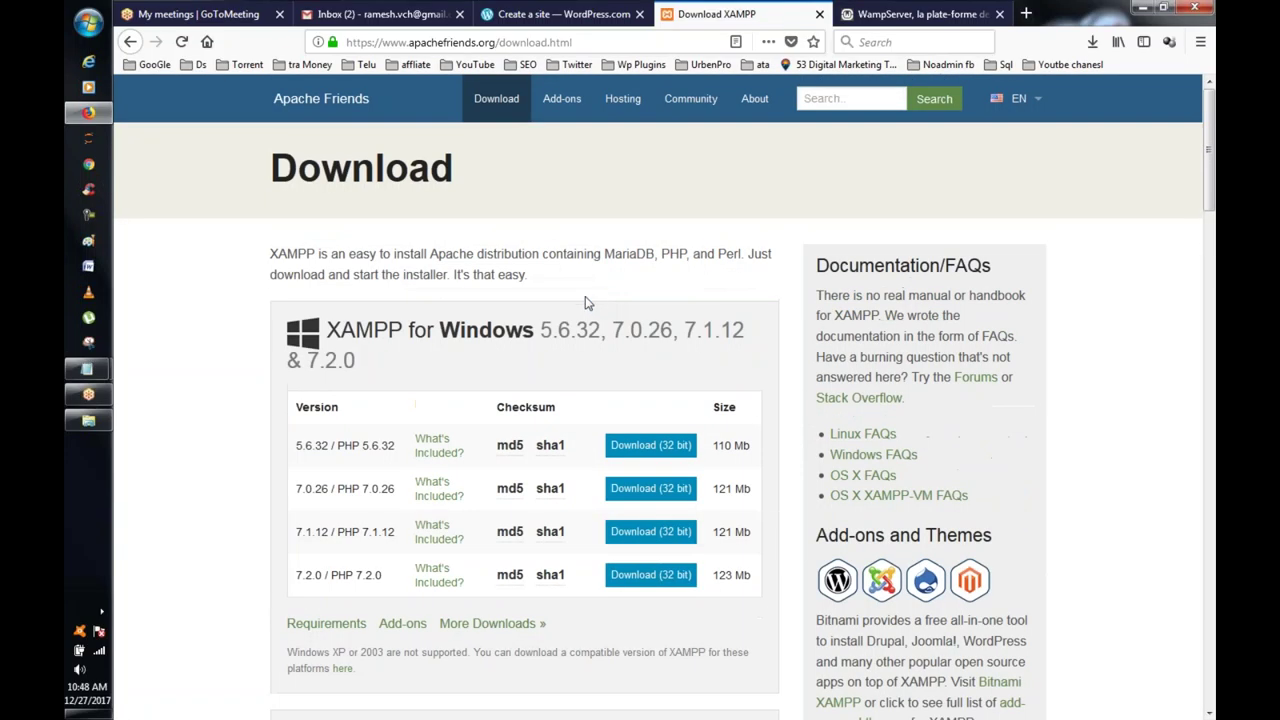
scroll(585, 296, "down", 2)
scroll(564, 306, "up", 2)
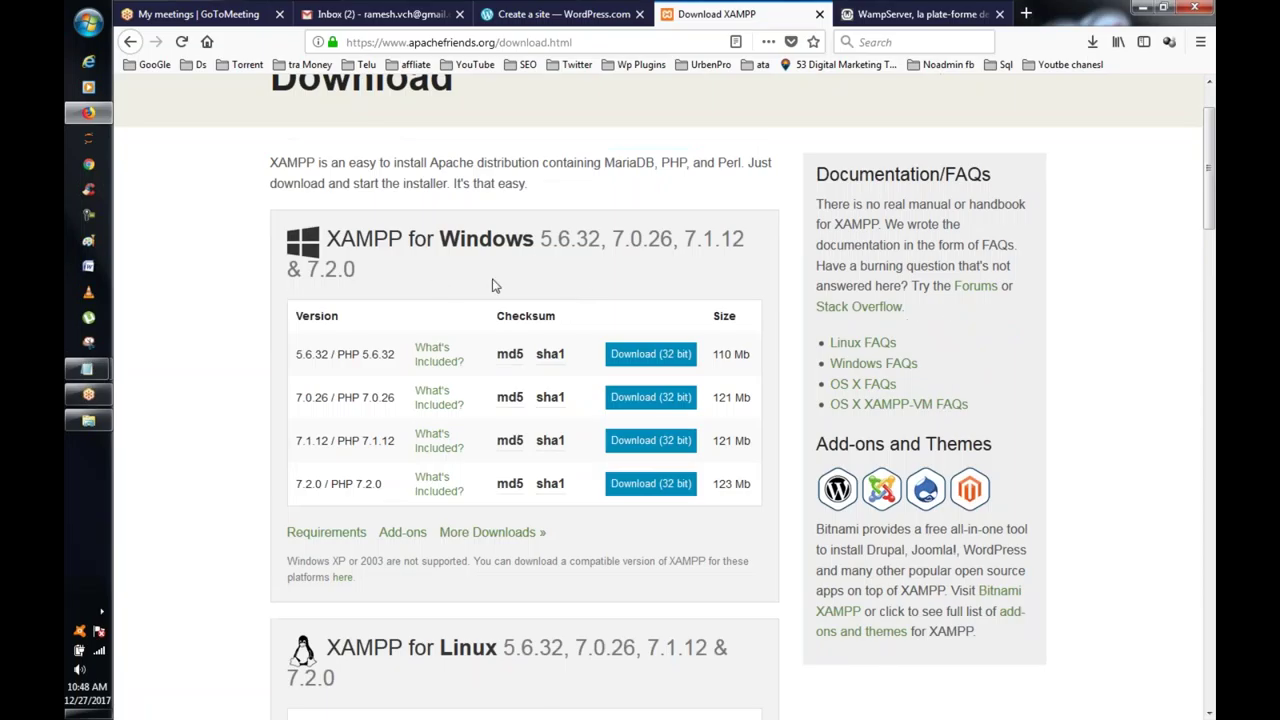
mouse_move(510, 356)
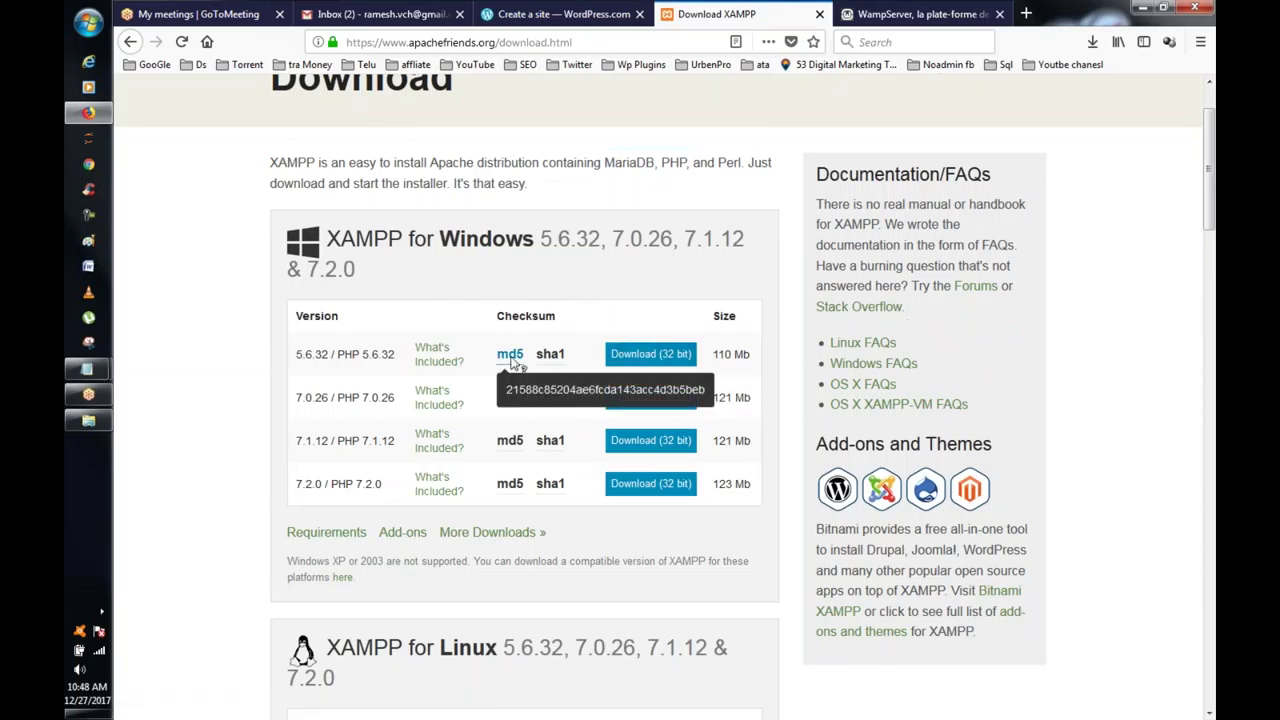
mouse_move(558, 362)
Step: Save the XAMPP 5.6.32 32-bit installer and check its progress in the Downloads panel
left_click(650, 354)
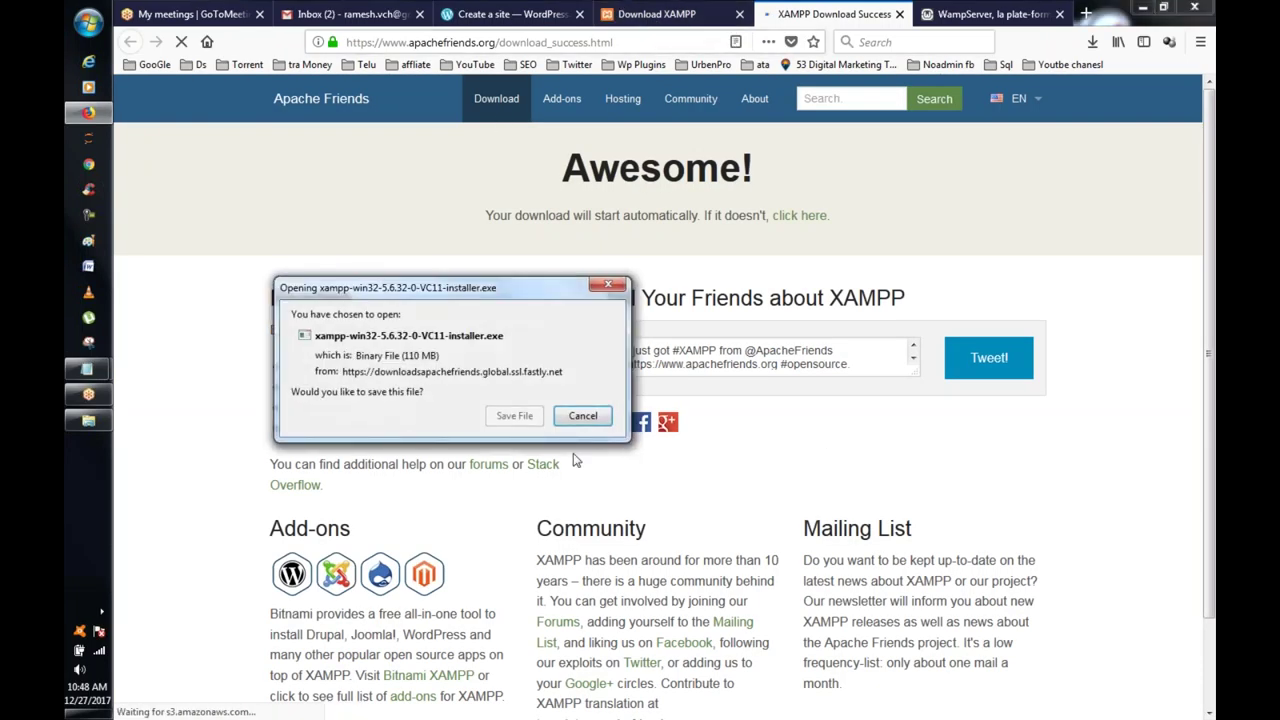
left_click(514, 415)
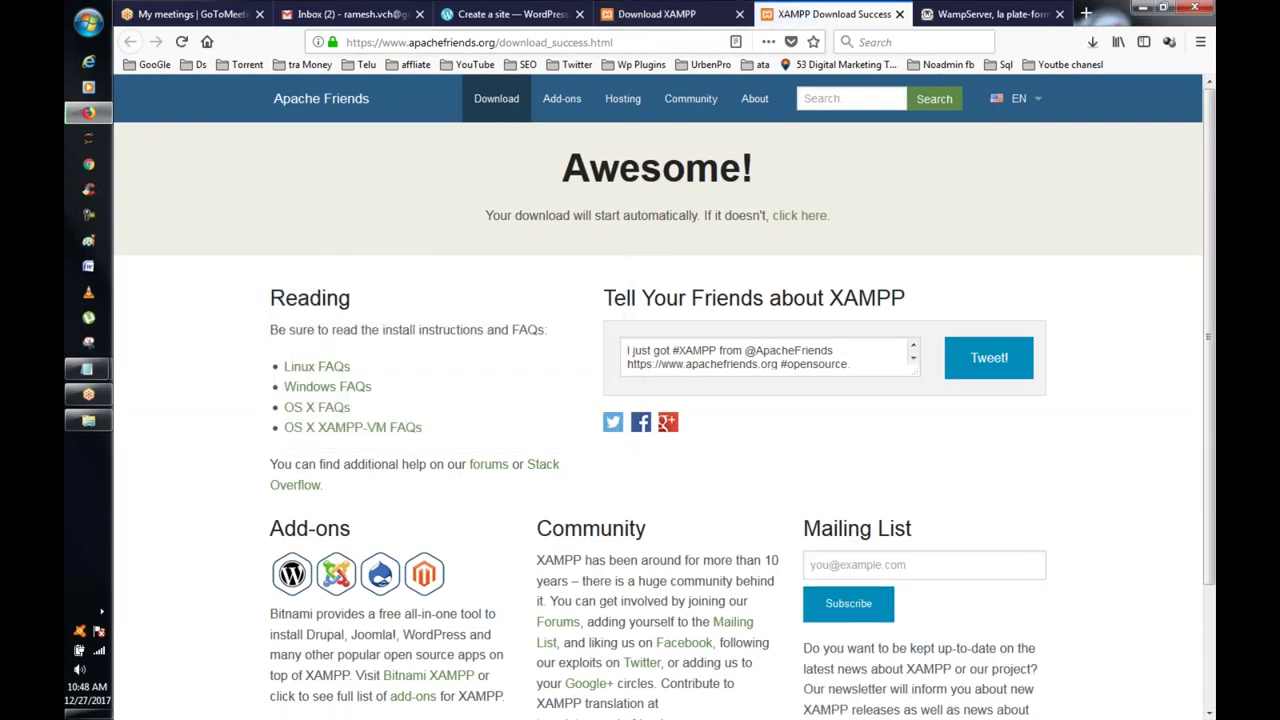
left_click(610, 20)
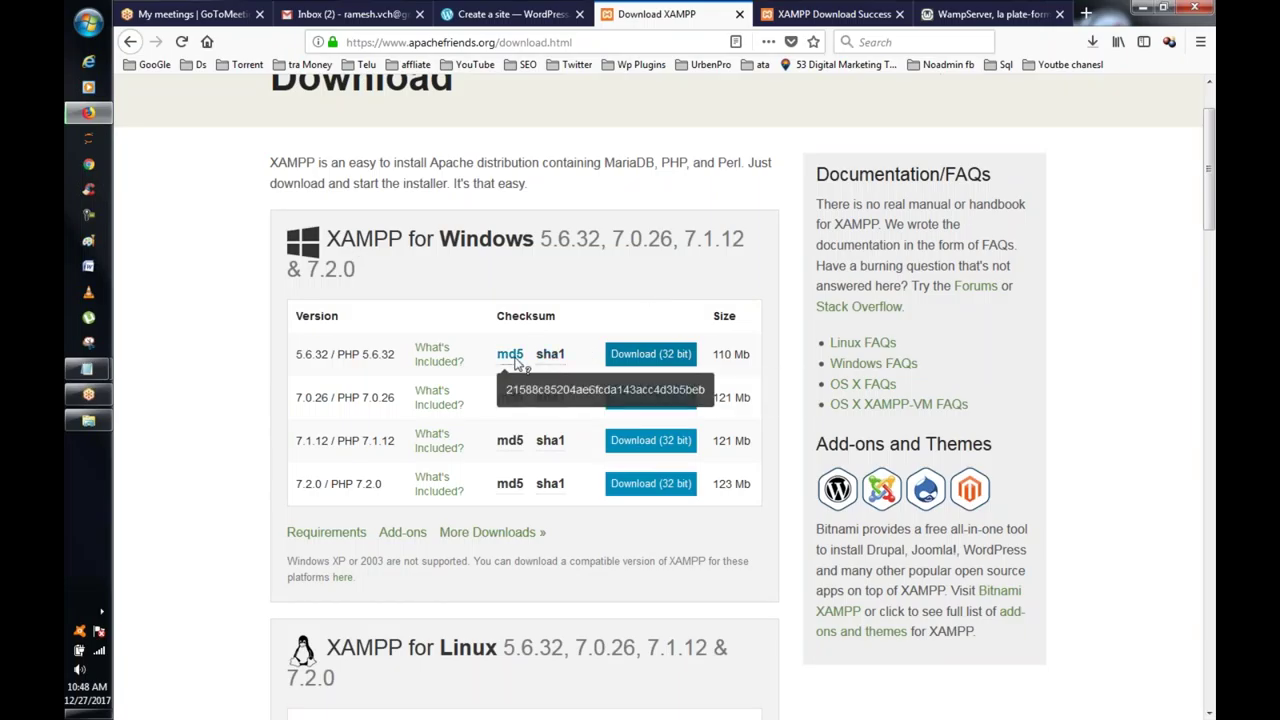
left_click_drag(305, 358, 358, 364)
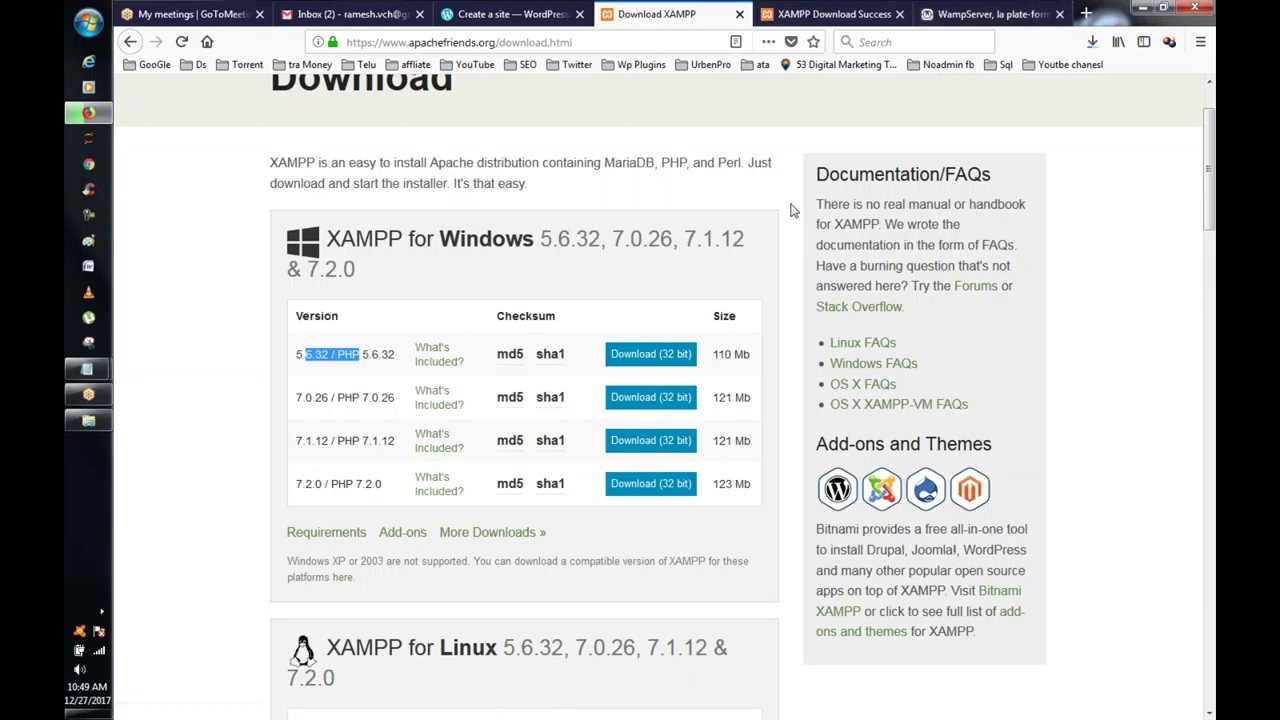
left_click(860, 10)
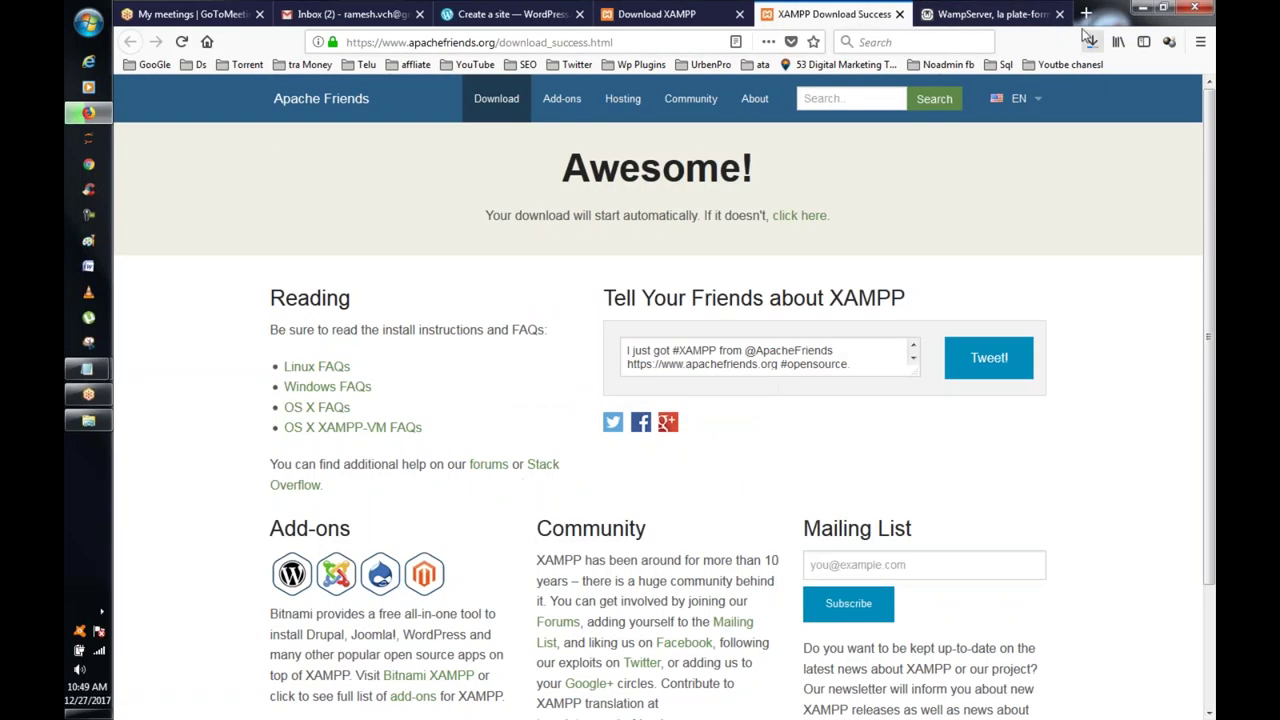
left_click(1093, 45)
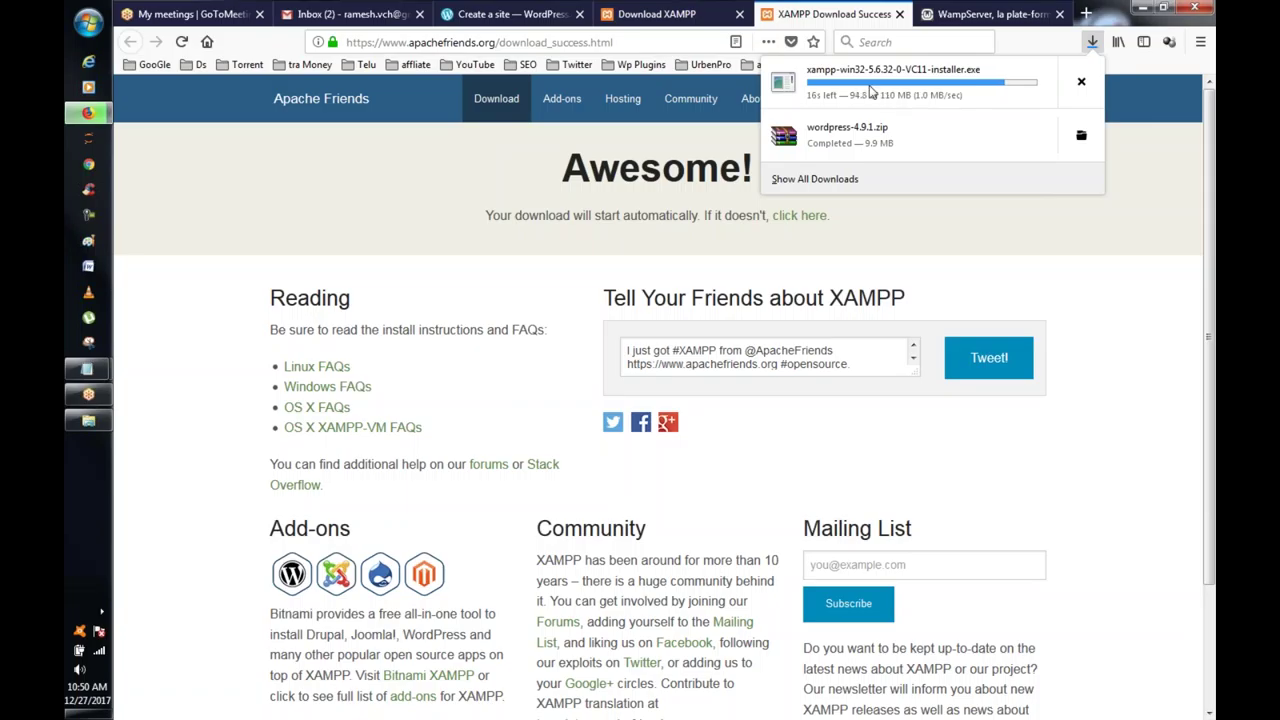
Step: Run the finished XAMPP installer from Firefox's Downloads panel
left_click(655, 14)
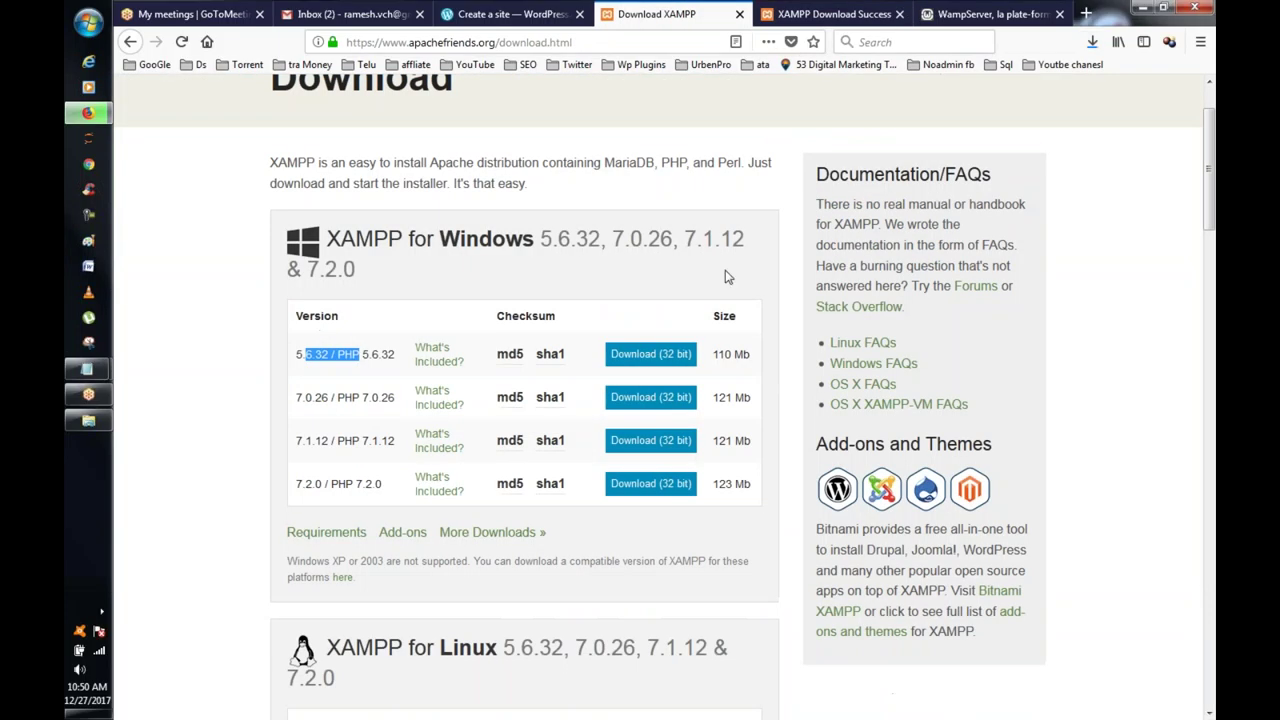
mouse_move(508, 356)
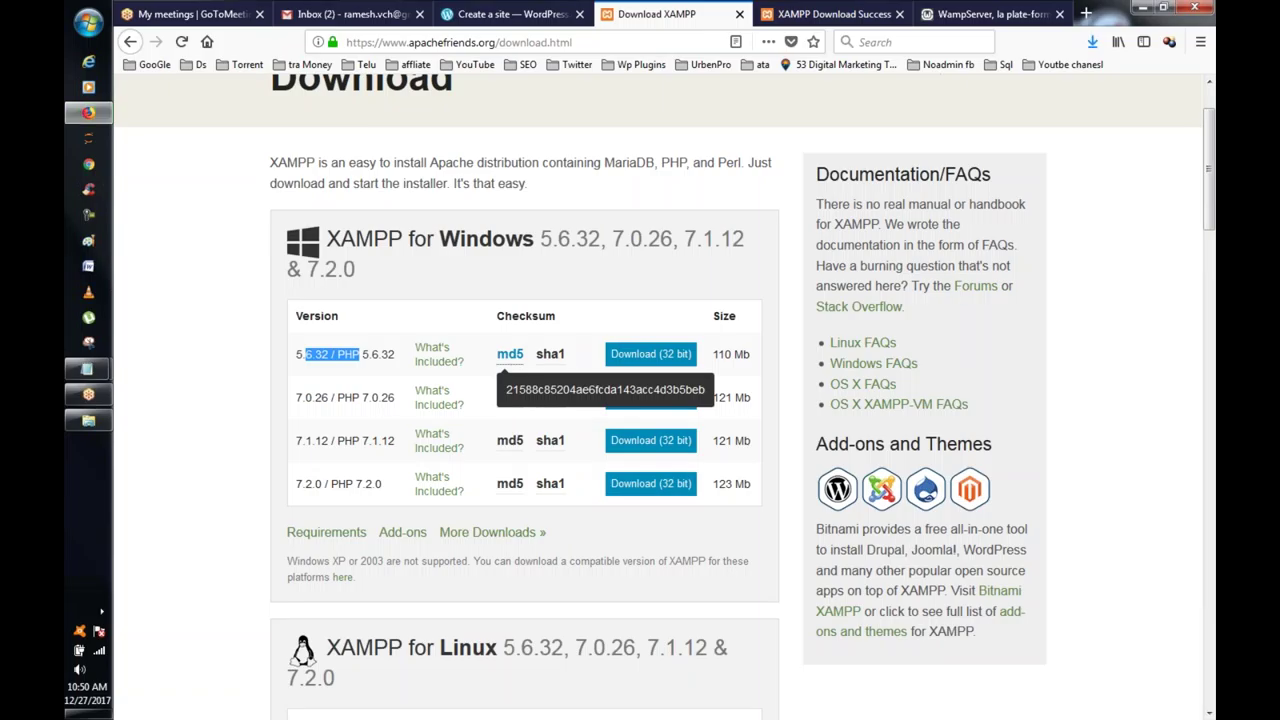
mouse_move(550, 365)
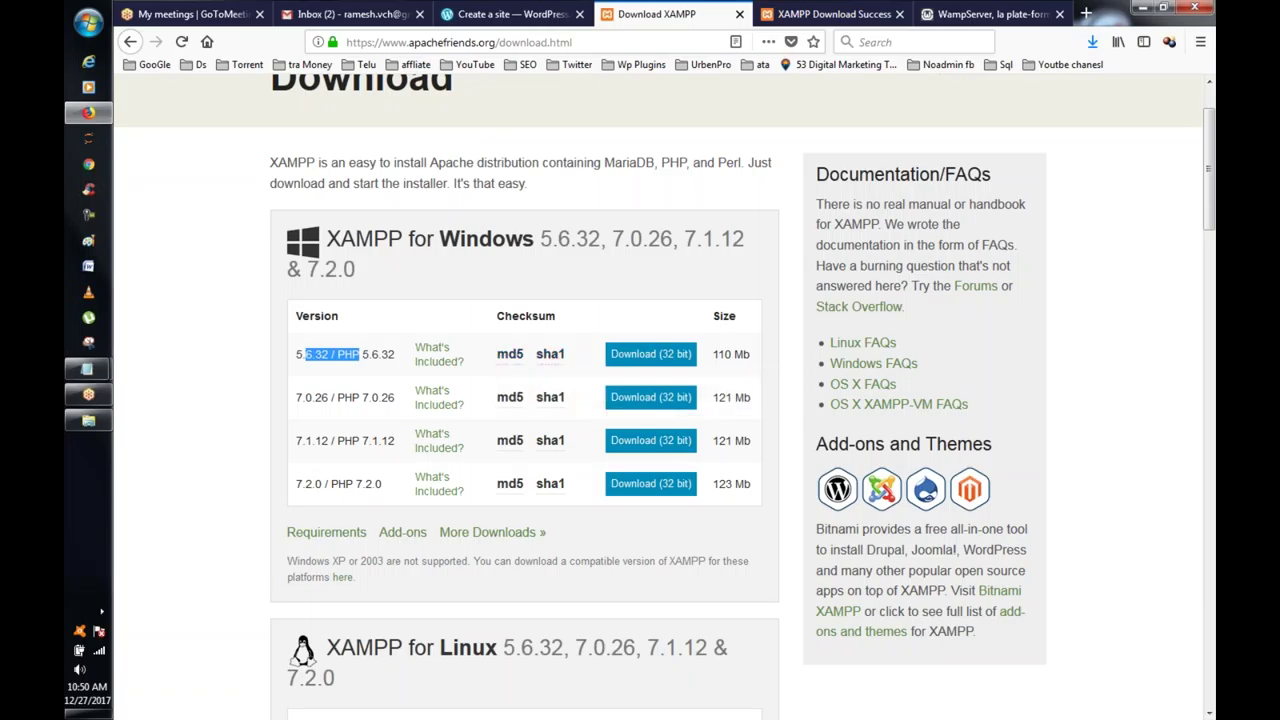
scroll(1063, 274, "up", 2)
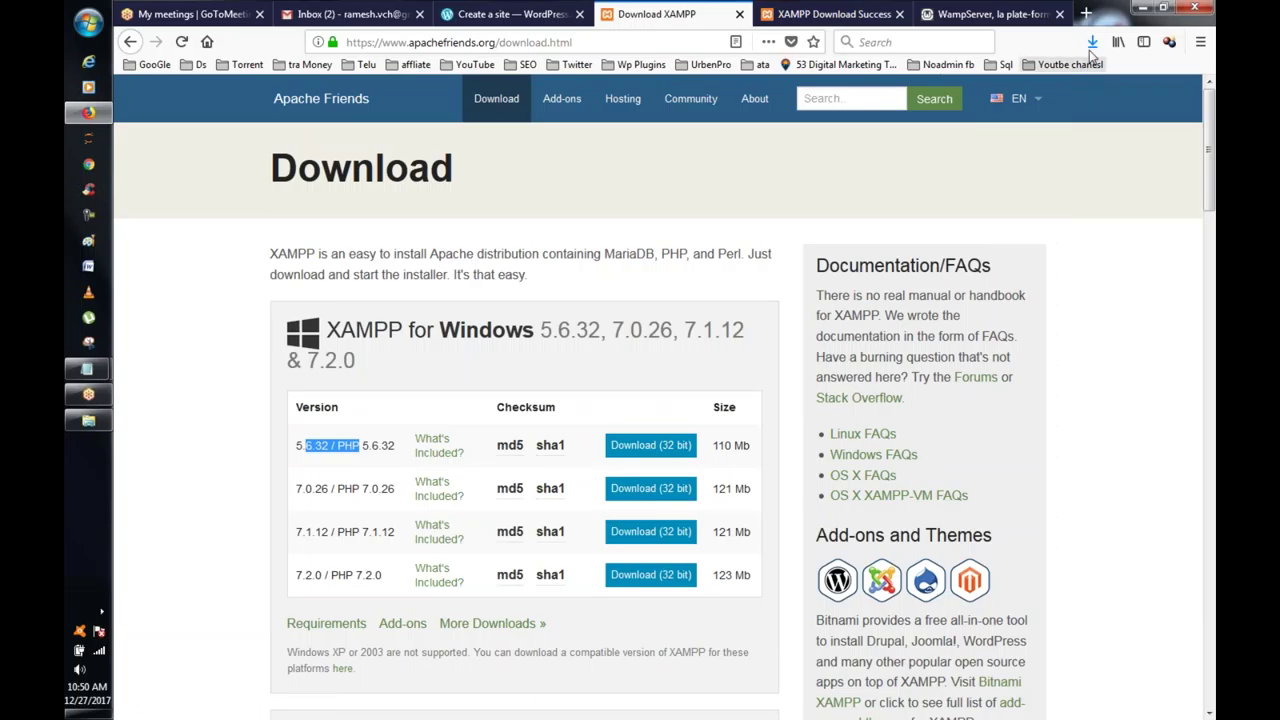
left_click(1092, 42)
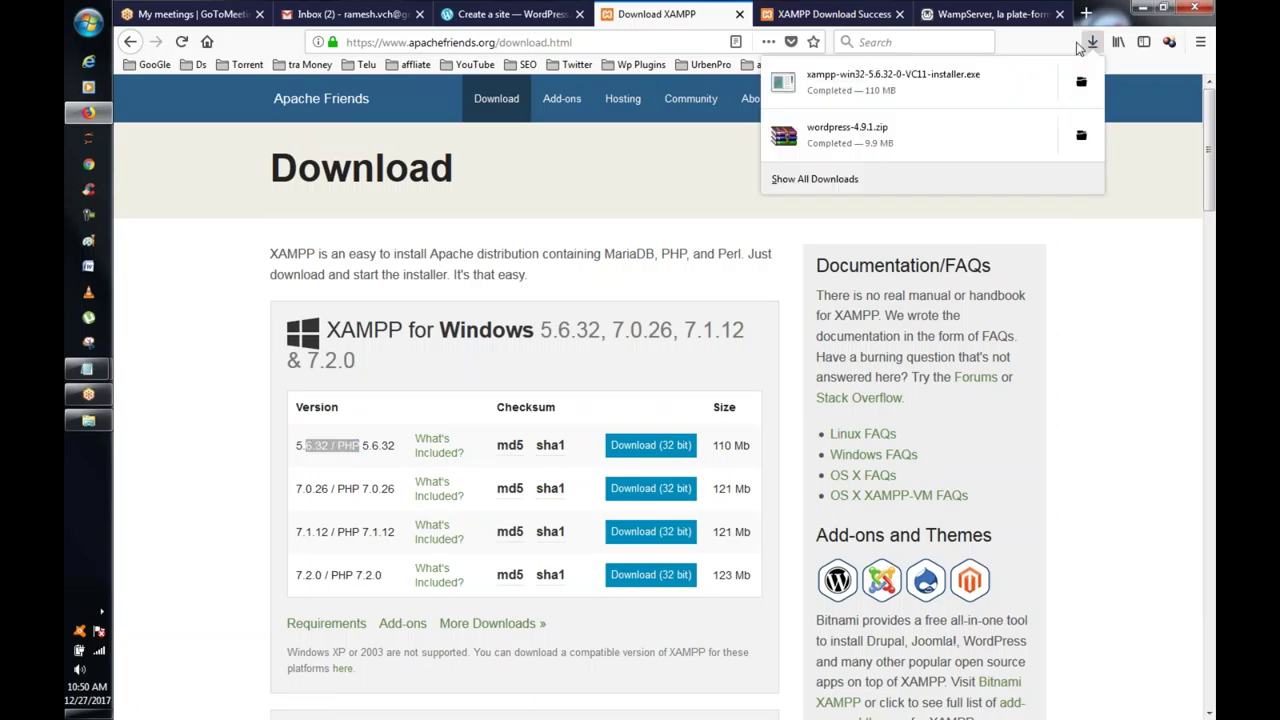
left_click(895, 93)
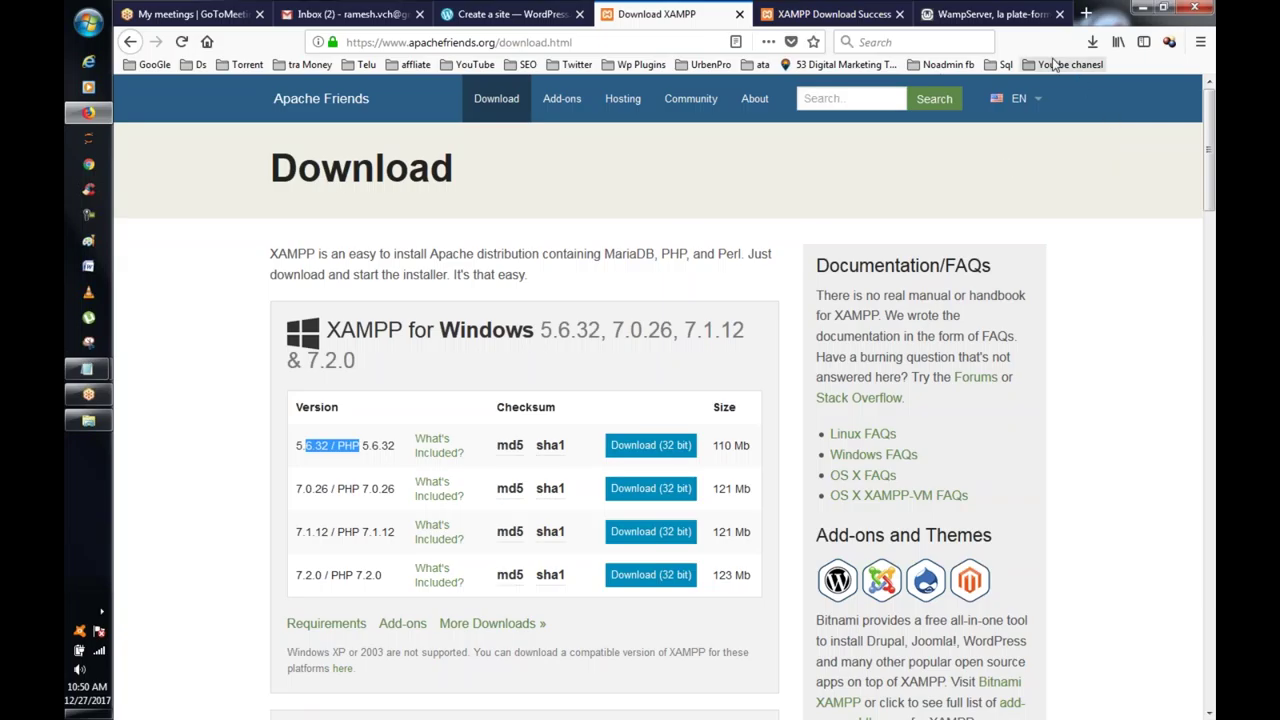
left_click(1094, 44)
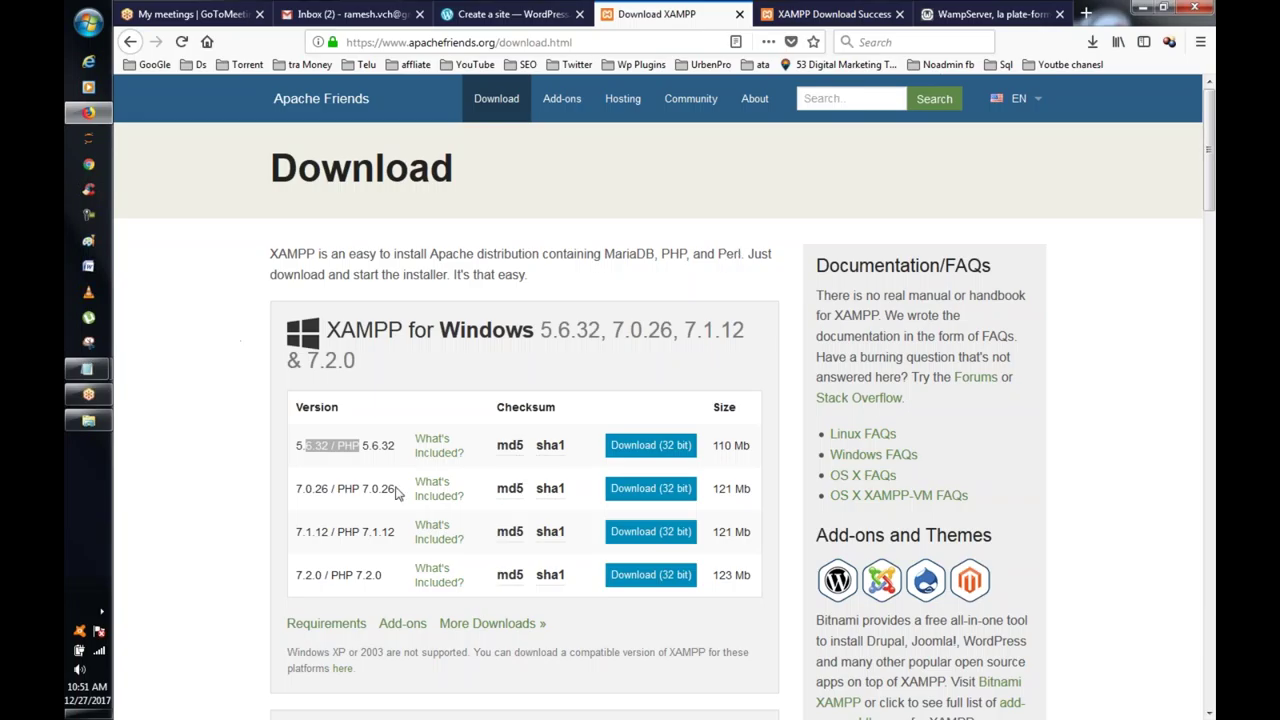
left_click(102, 611)
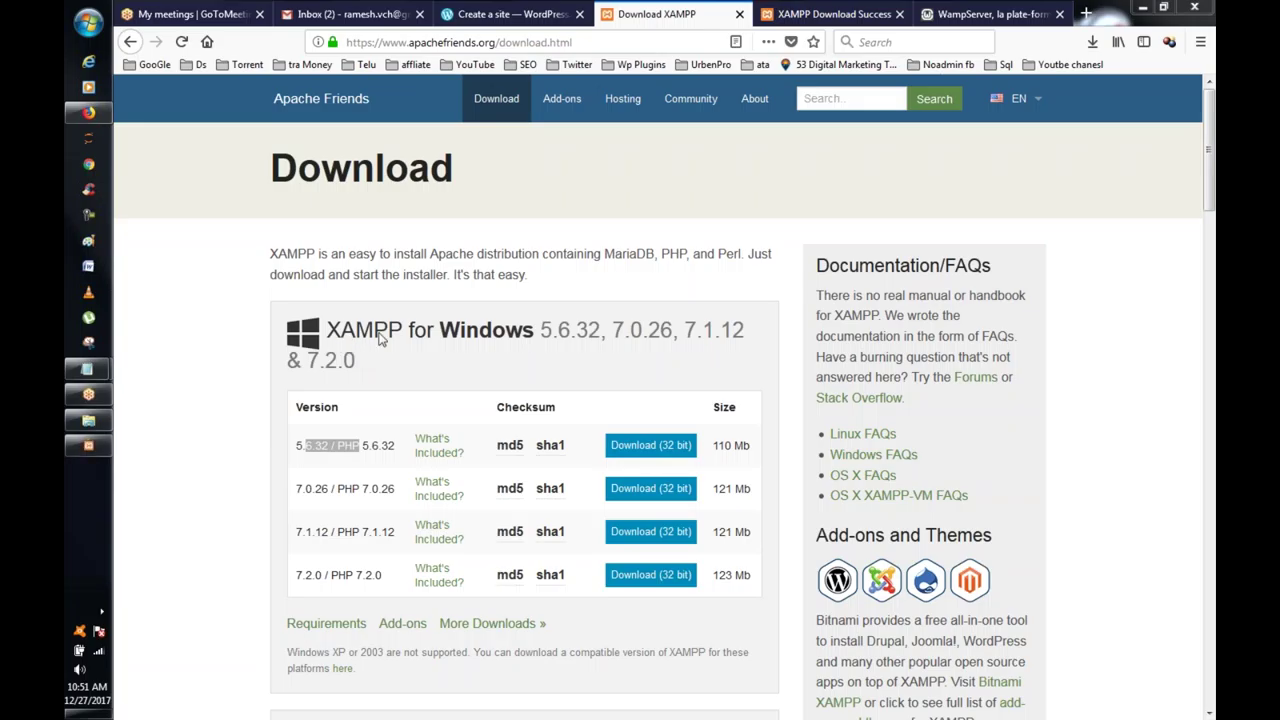
Step: Accept the antivirus and UAC warnings and move past the XAMPP Setup welcome page
left_click(88, 446)
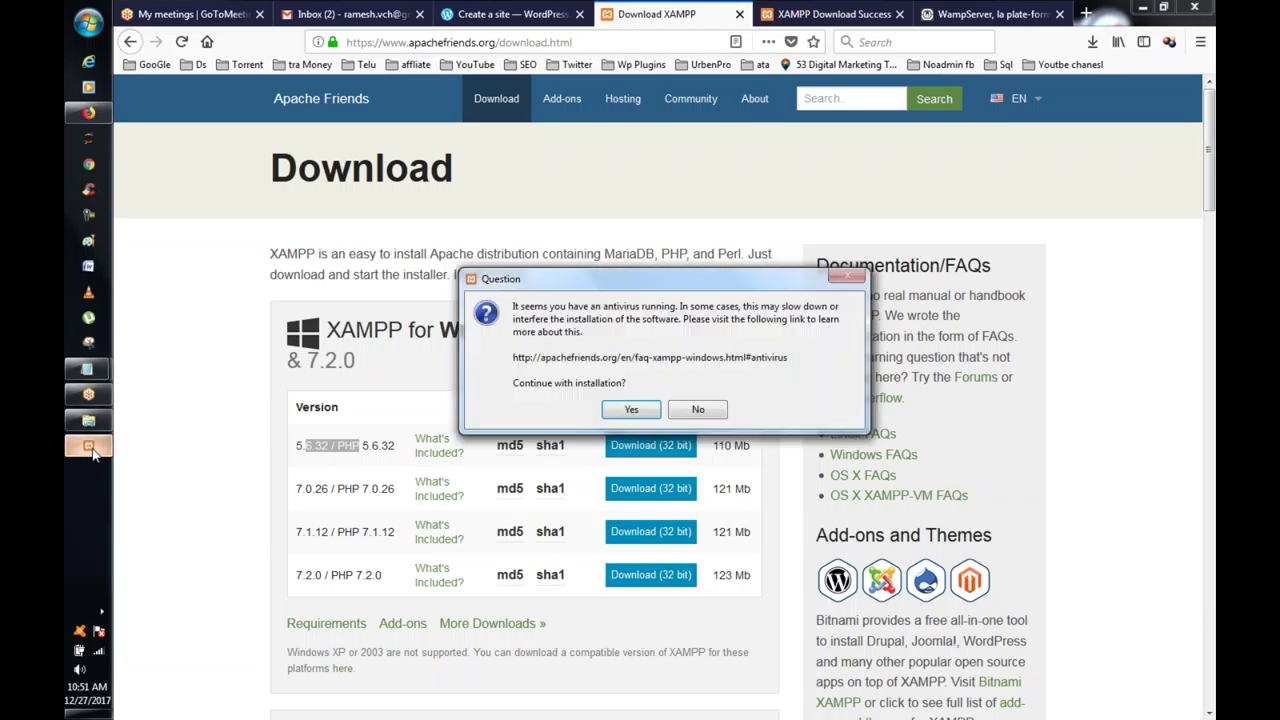
left_click(645, 413)
left_click(648, 394)
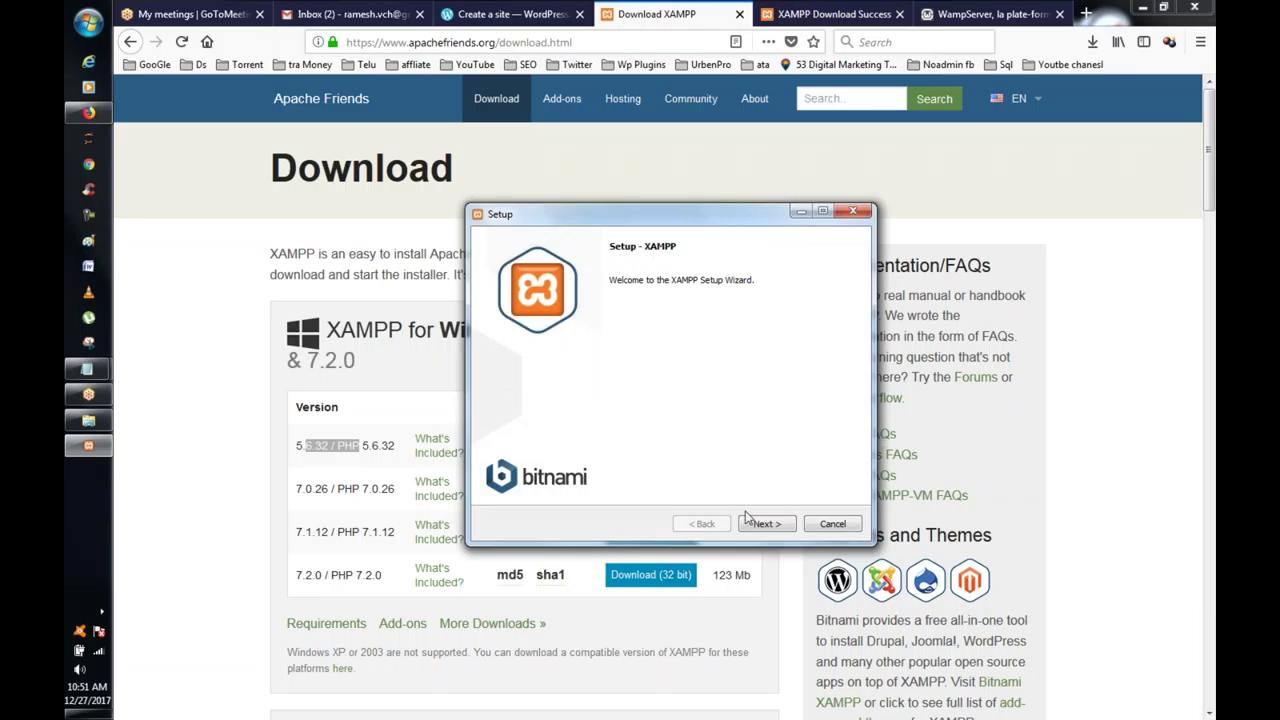
left_click(769, 528)
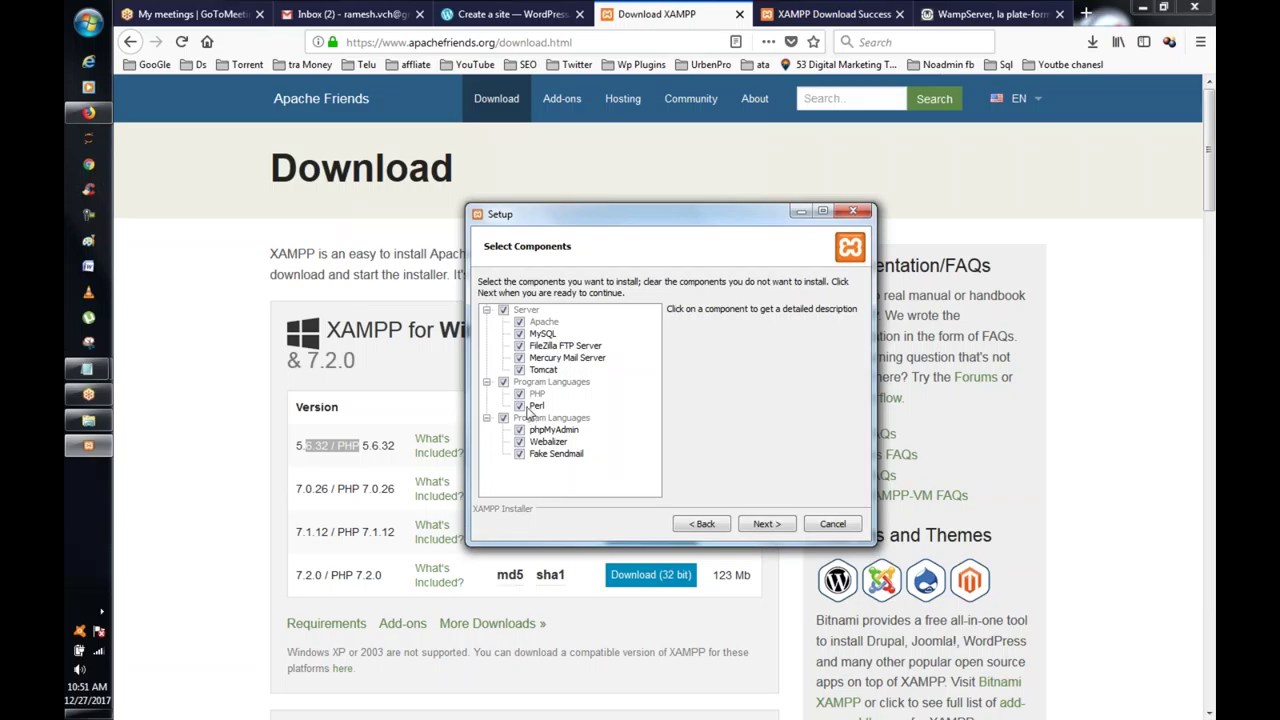
Step: Re-tick Perl on Select Components after reviewing the PHP and MySQL entries
left_click(525, 408)
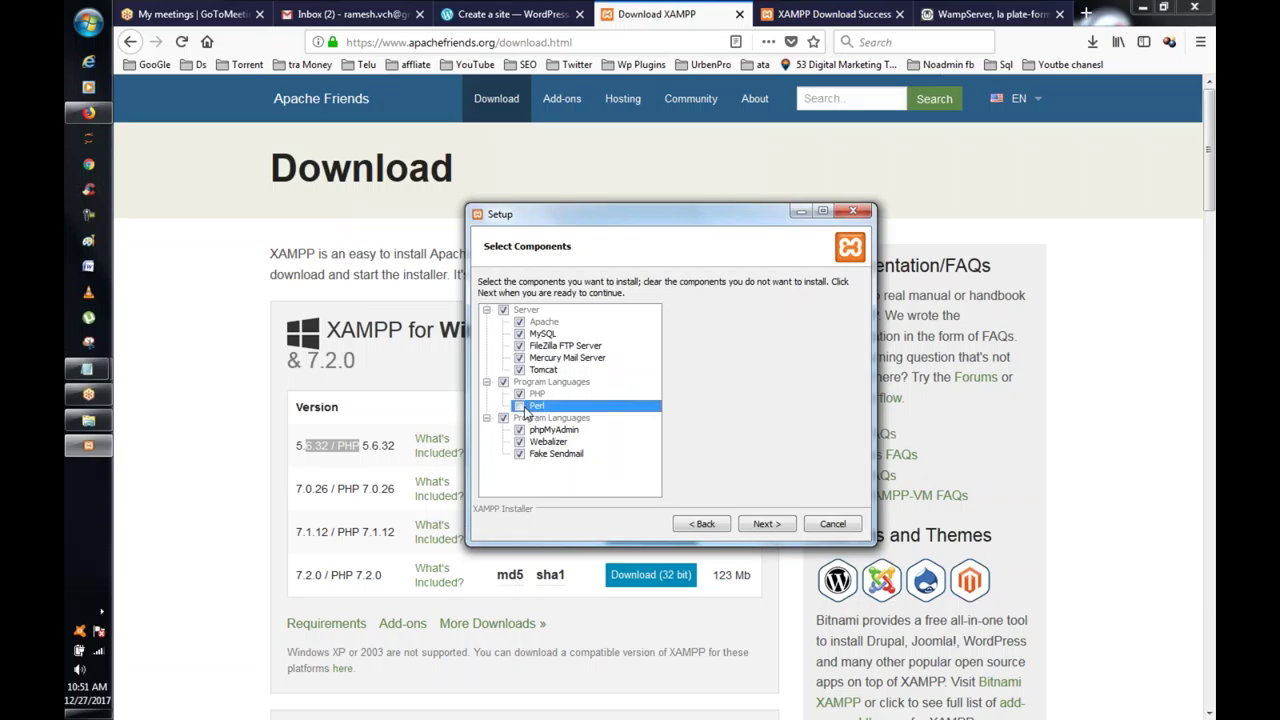
left_click(527, 396)
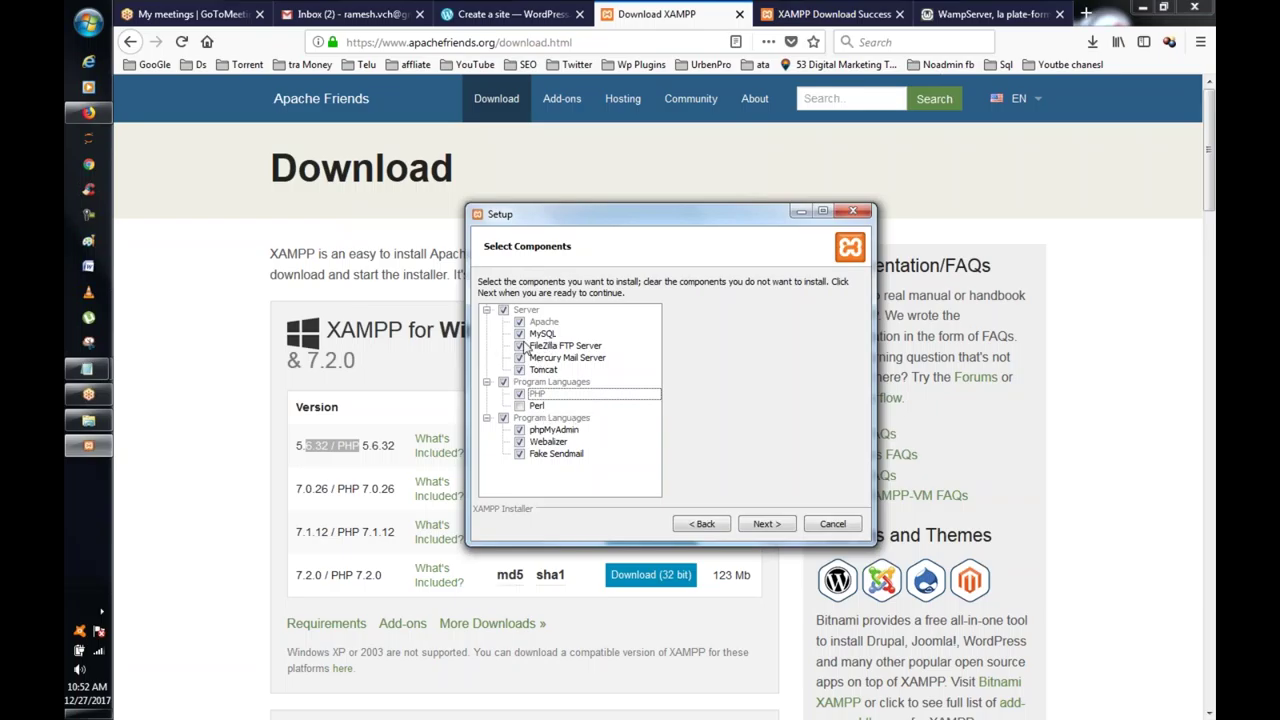
left_click(526, 336)
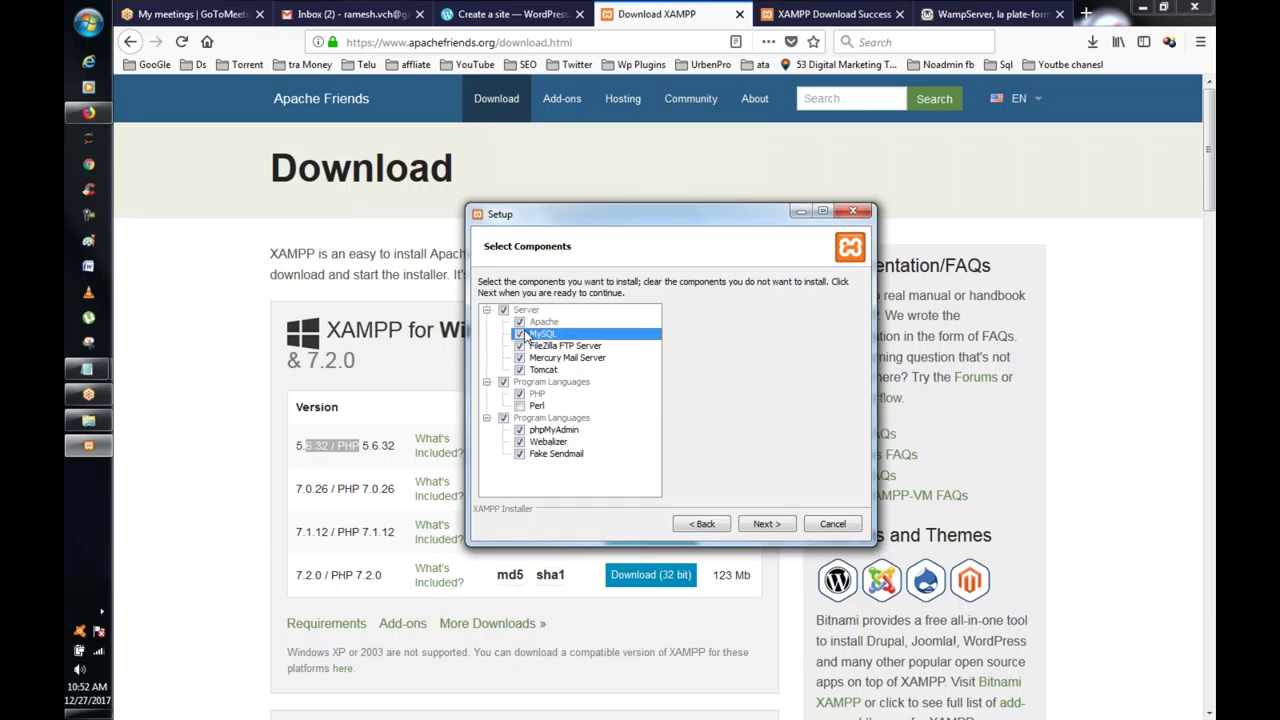
left_click(519, 406)
Step: Advance through the C:\xampp folder and Bitnami pages to Ready to Install
left_click(765, 525)
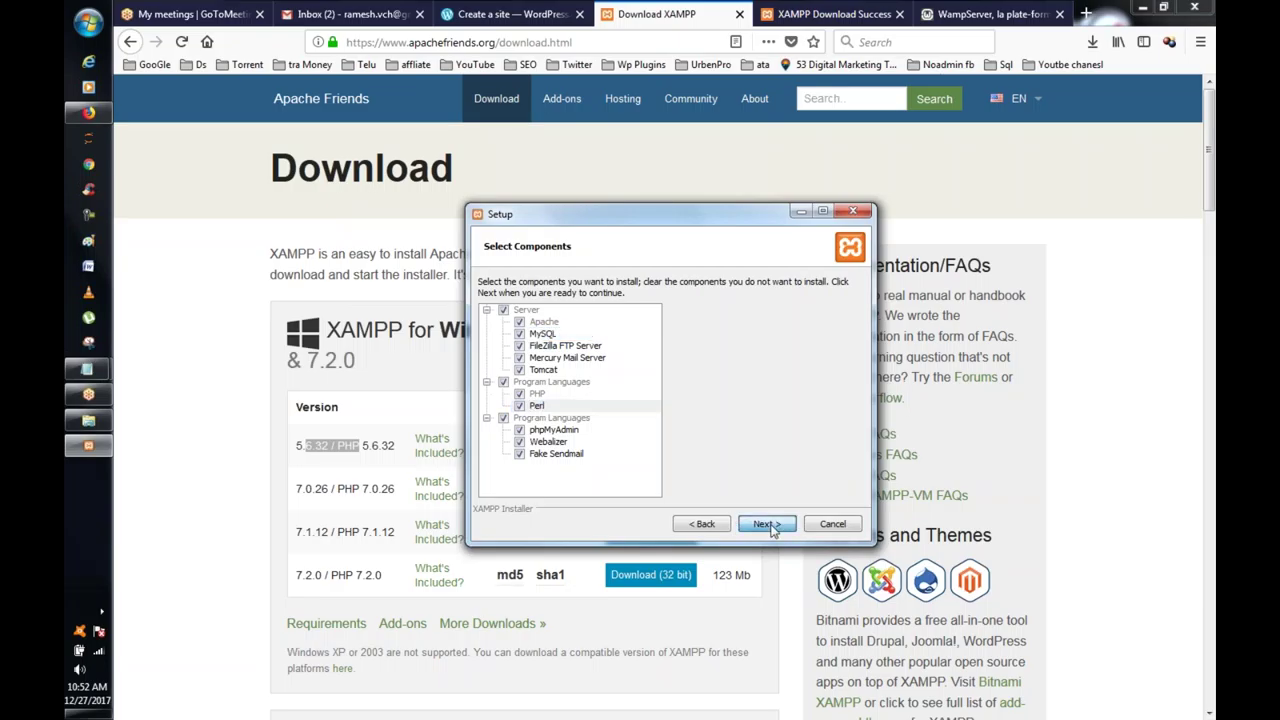
left_click(765, 525)
left_click(765, 525)
left_click(765, 525)
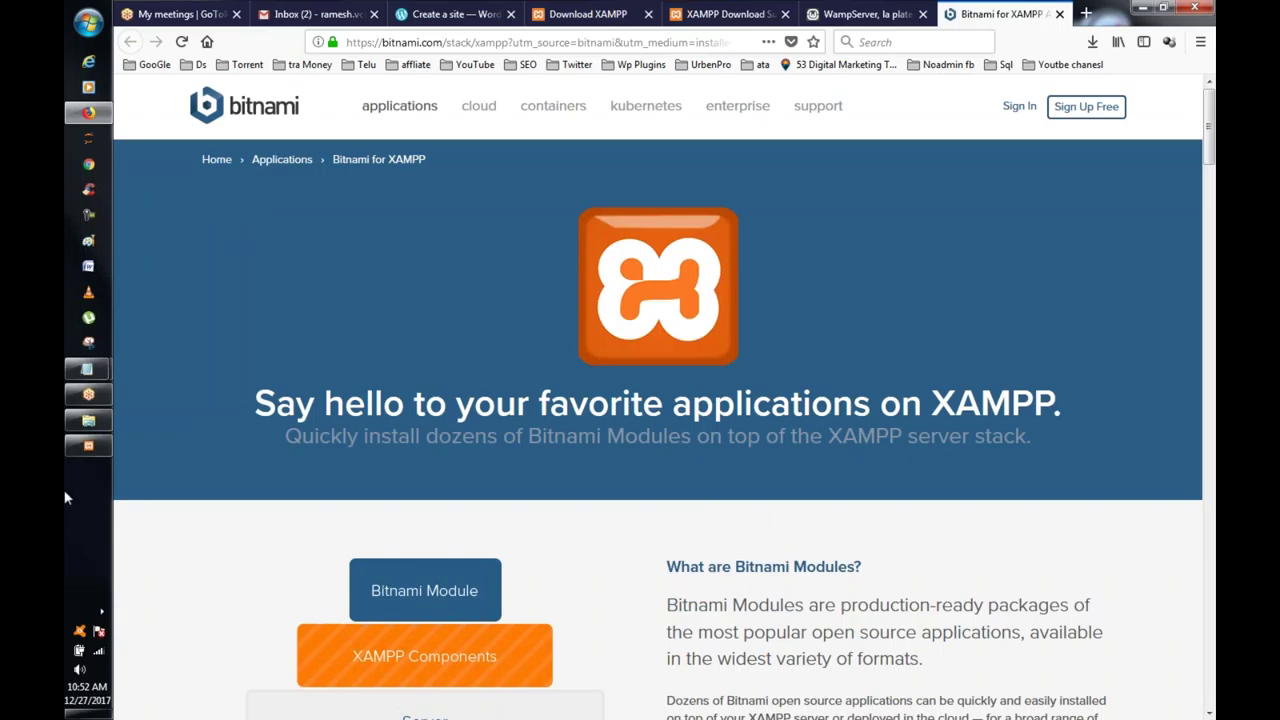
Step: Start the XAMPP installation, then select the address on Firefox's WampServer tab
left_click(76, 452)
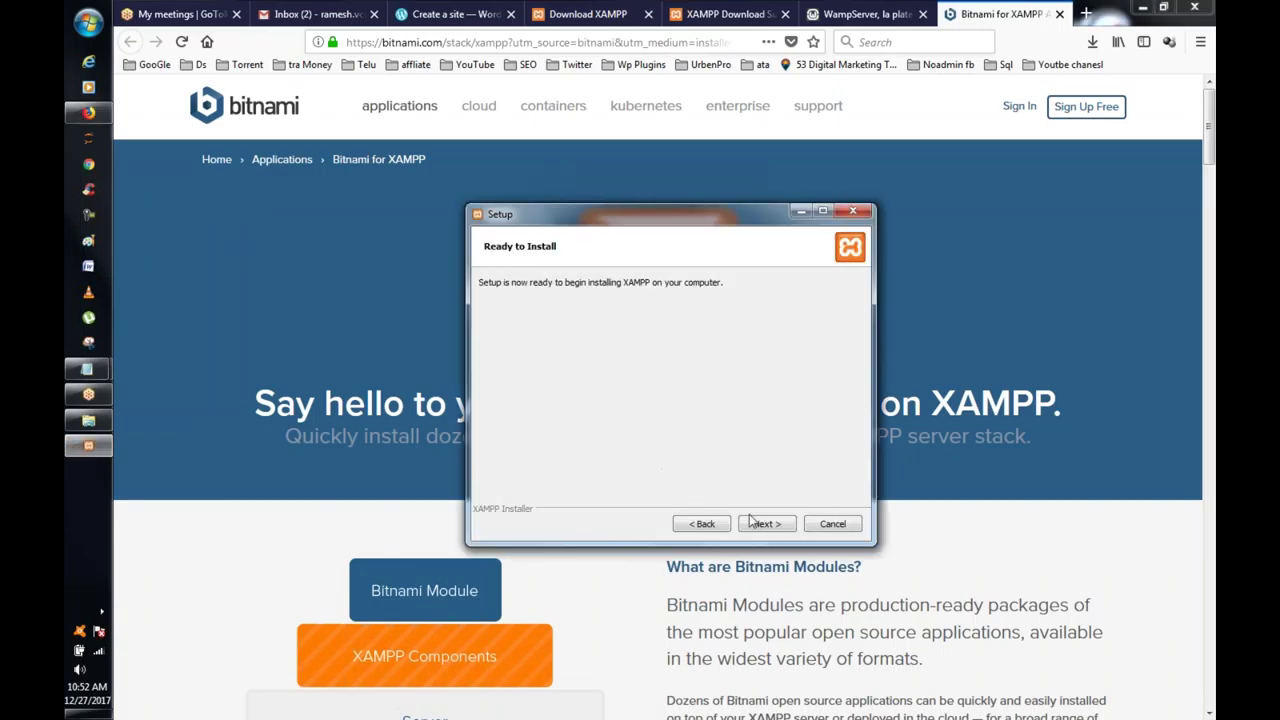
left_click(763, 524)
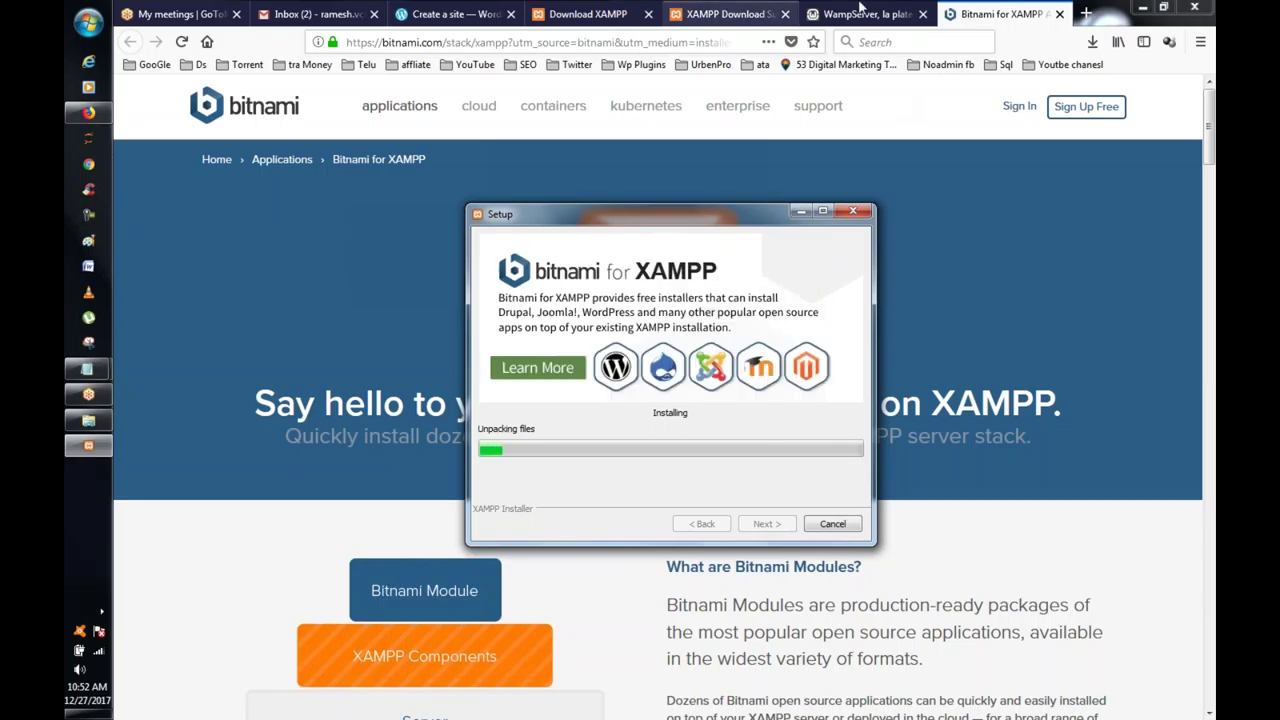
left_click(801, 9)
left_click(420, 42)
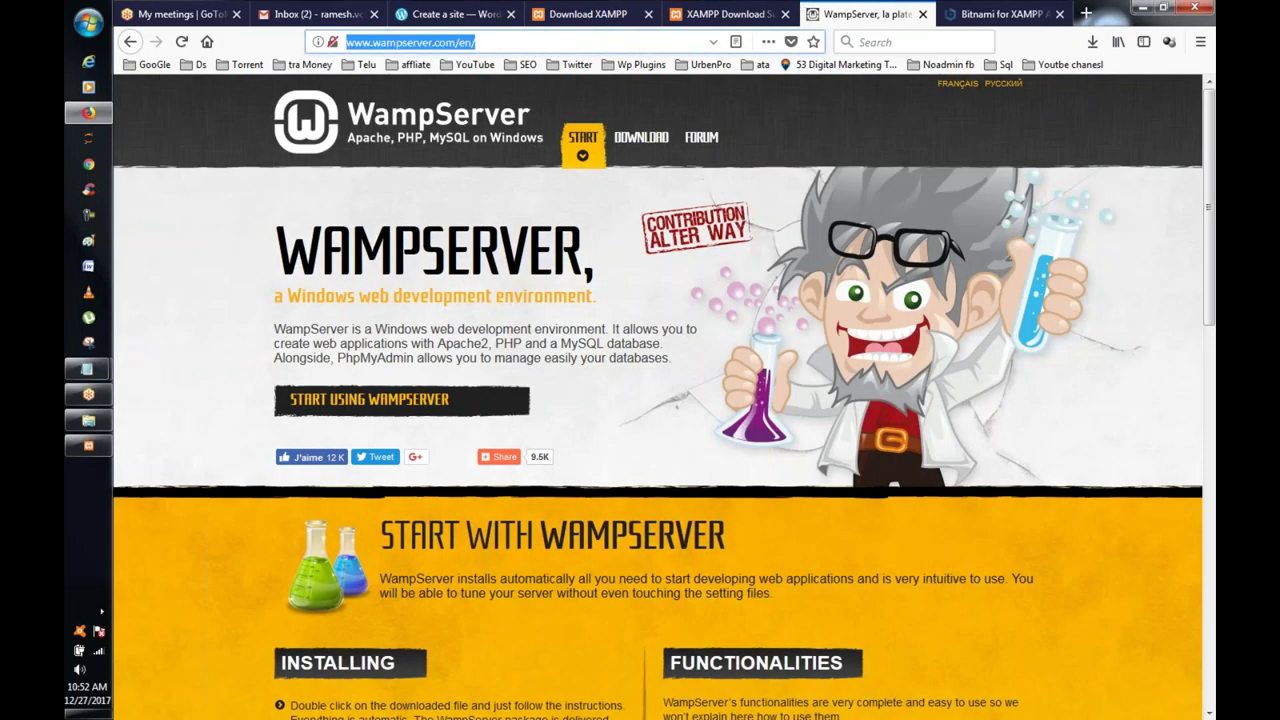
Step: Load godaddy in the former WampServer tab
type("go")
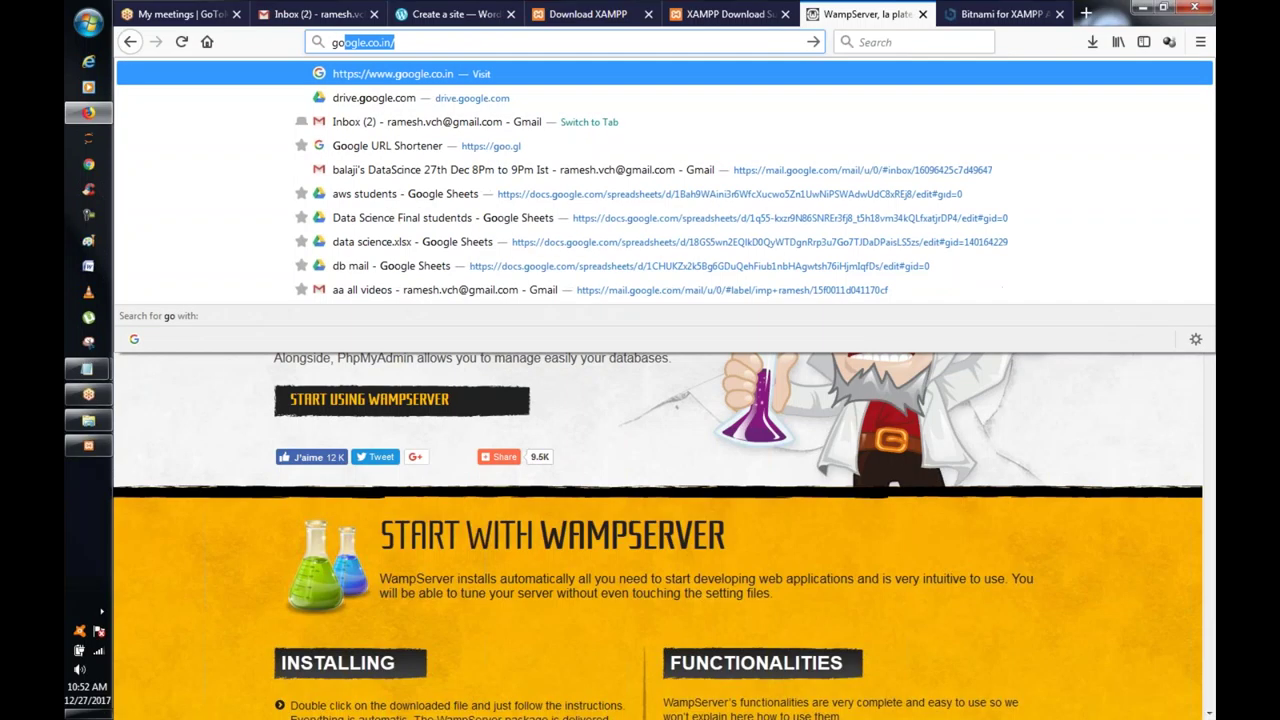
type("day")
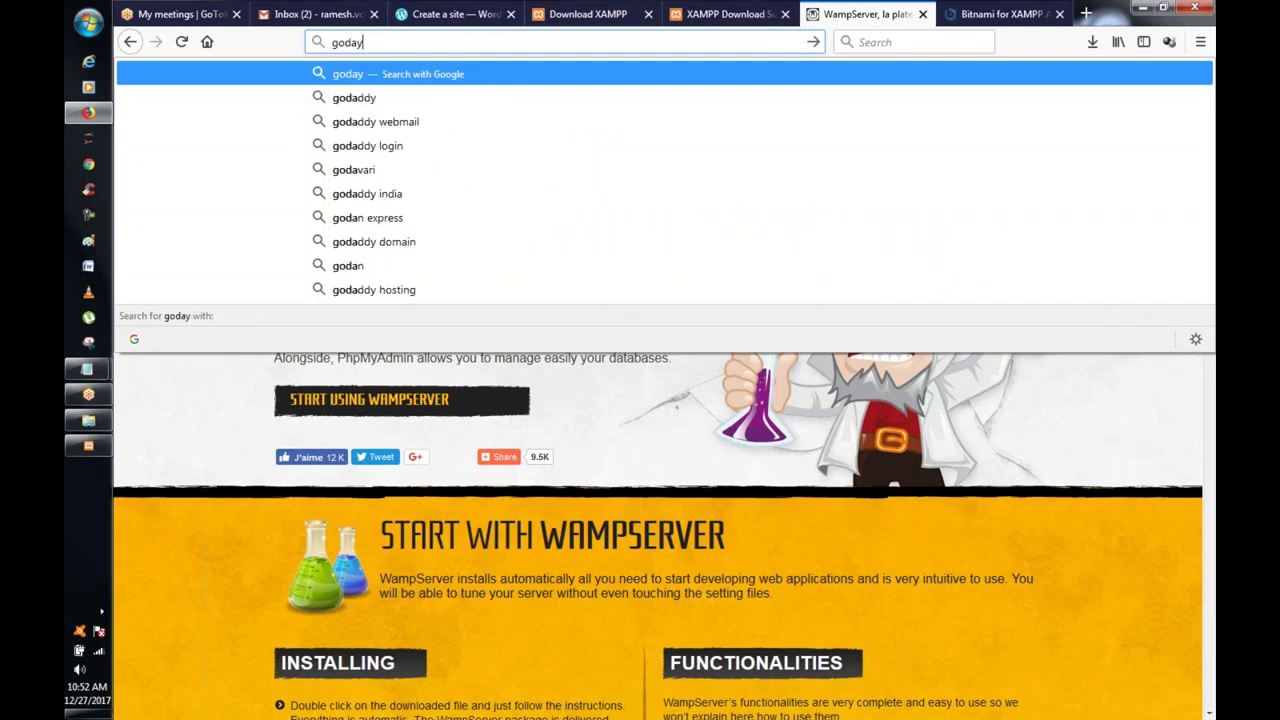
key("BackSpace")
type("addy")
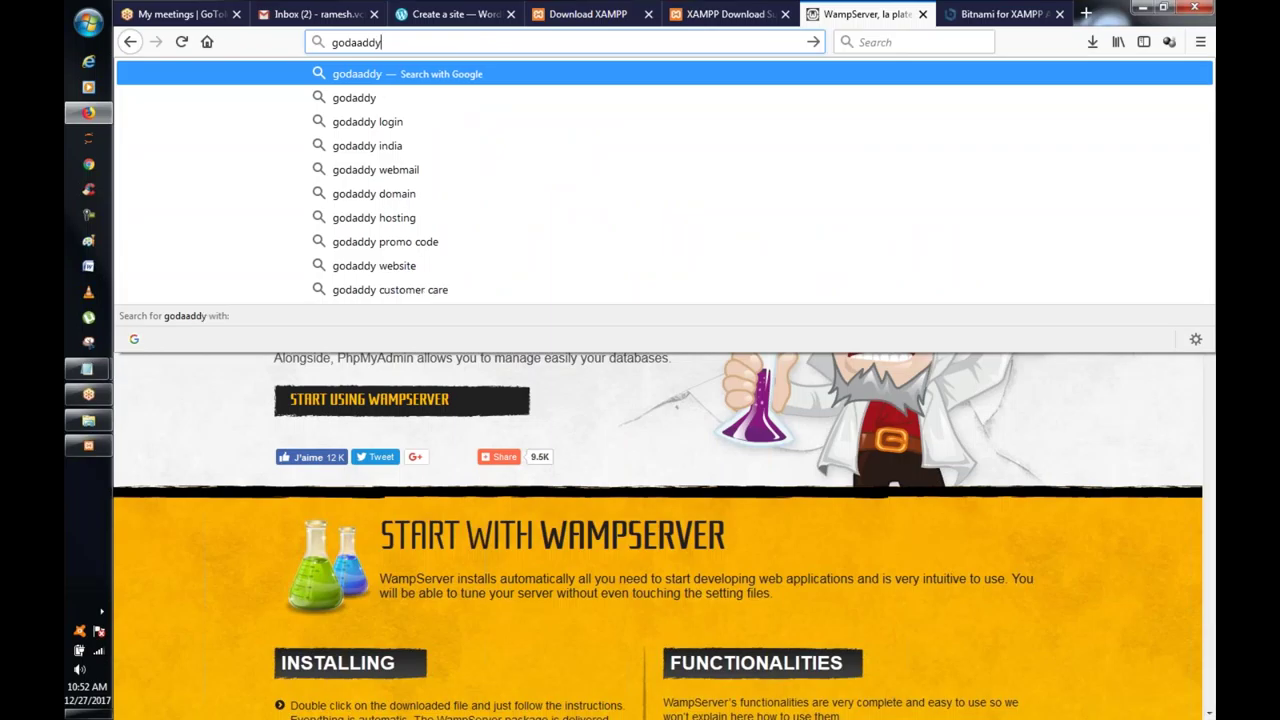
key("BackSpace")
key("BackSpace")
key("BackSpace")
key("BackSpace")
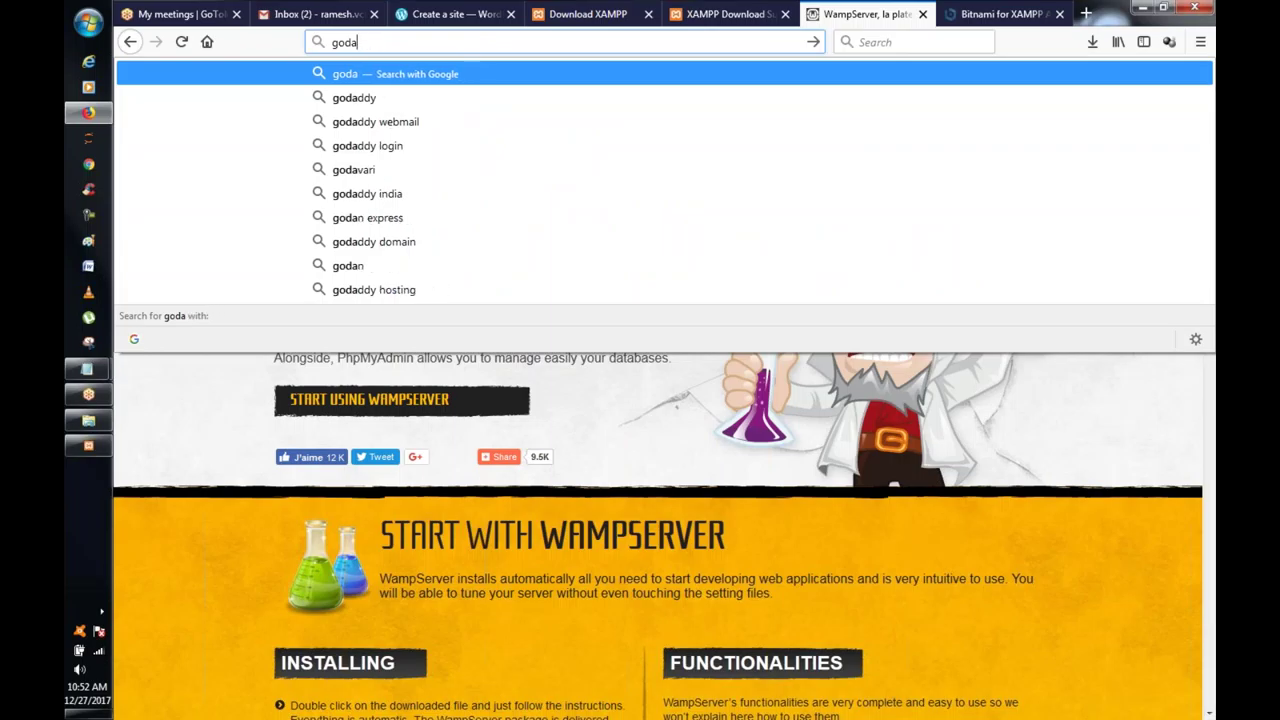
type("ddy")
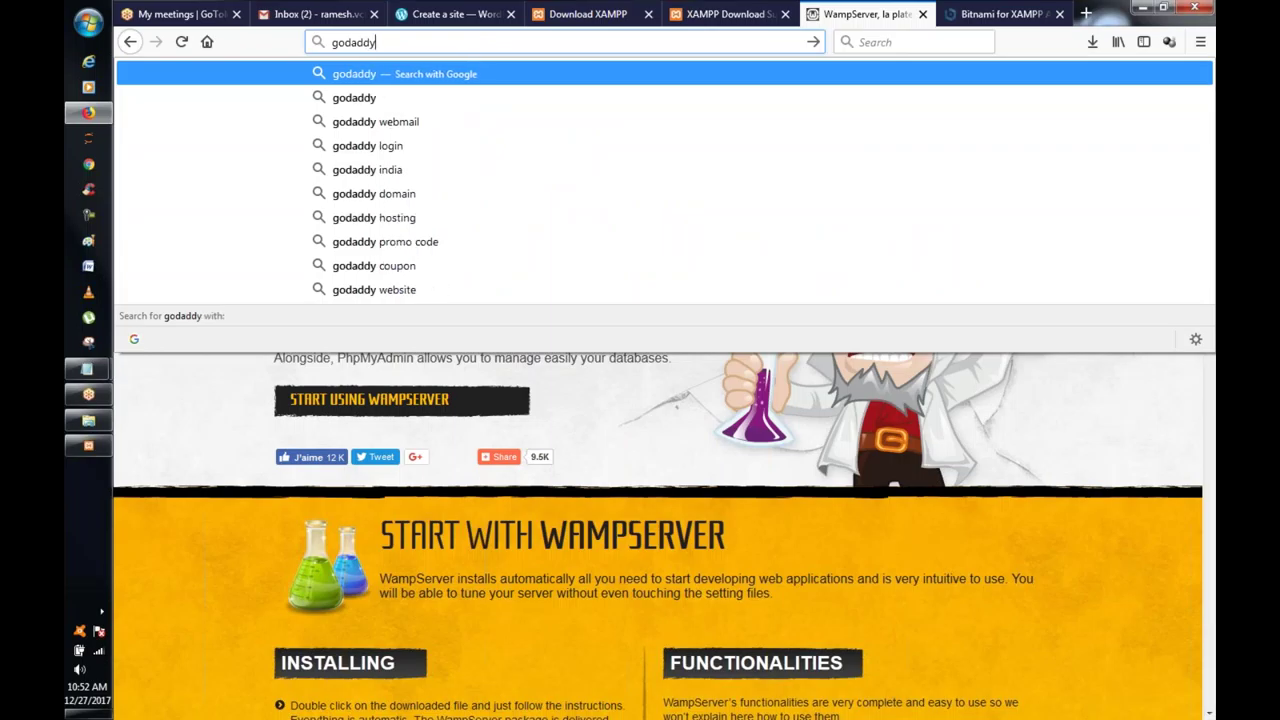
key("Return")
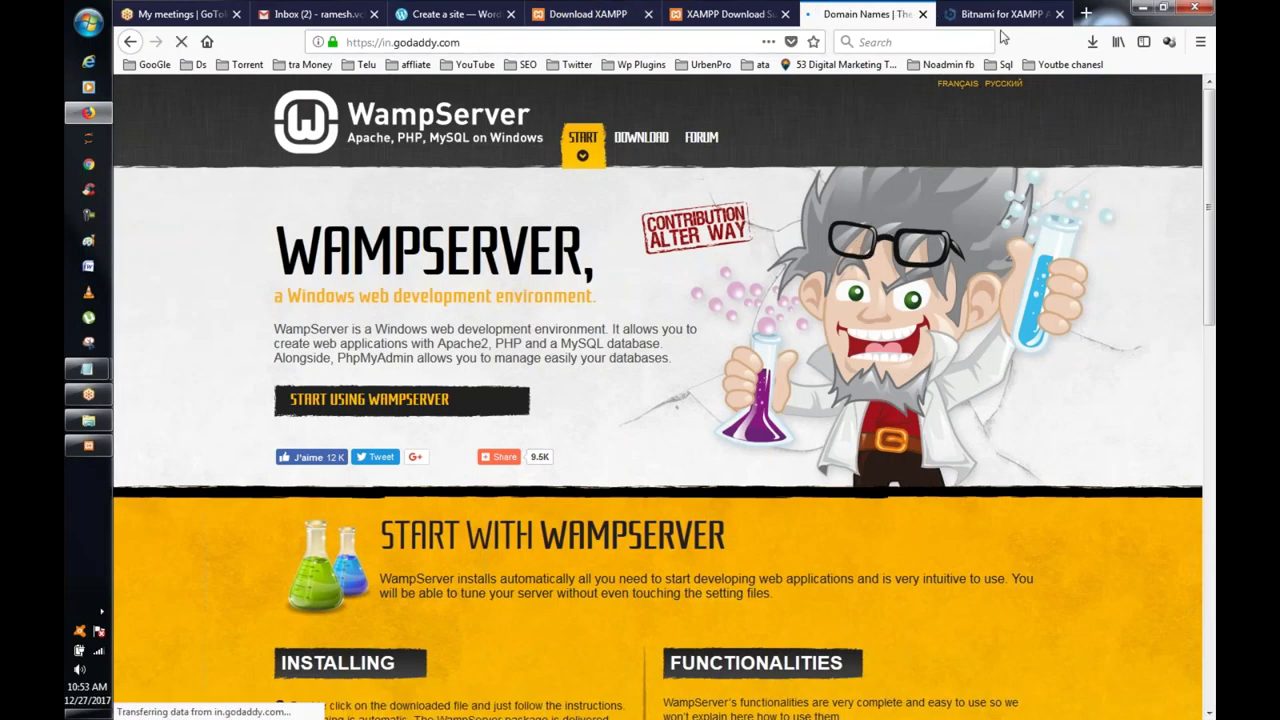
Step: Check the XAMPP installer's progress, then return to the GoDaddy tab
left_click(987, 22)
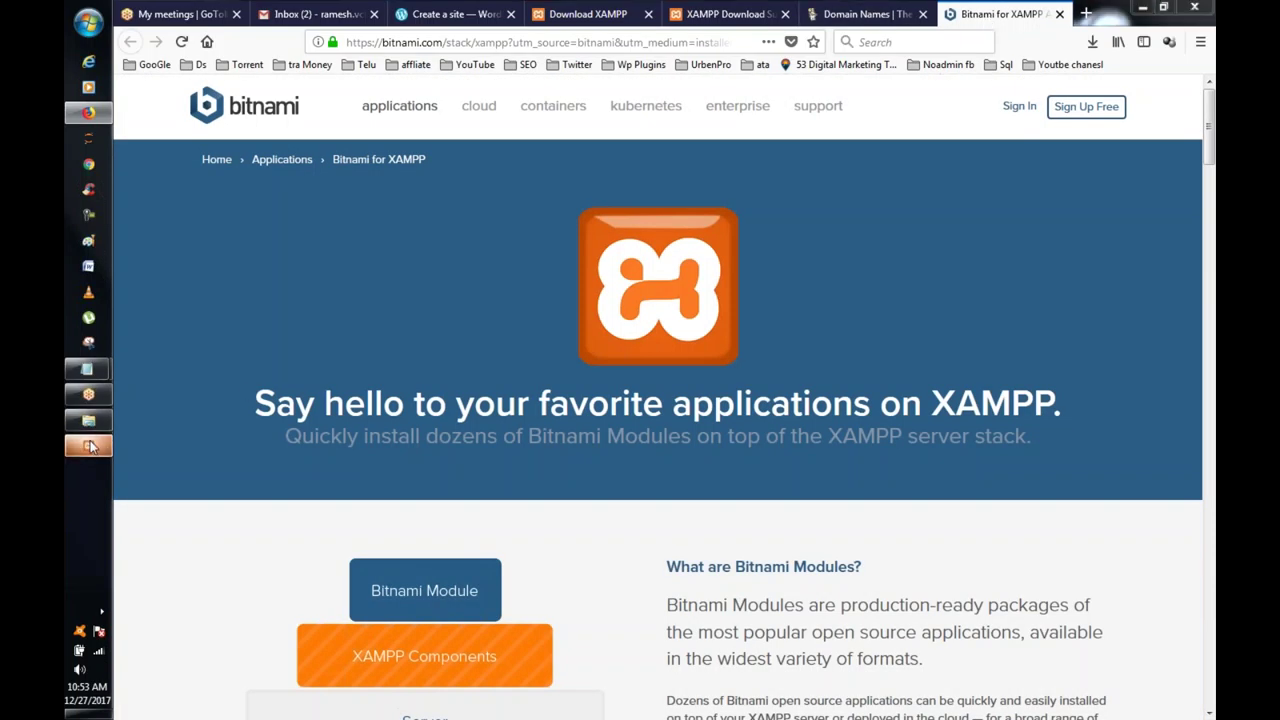
left_click(89, 446)
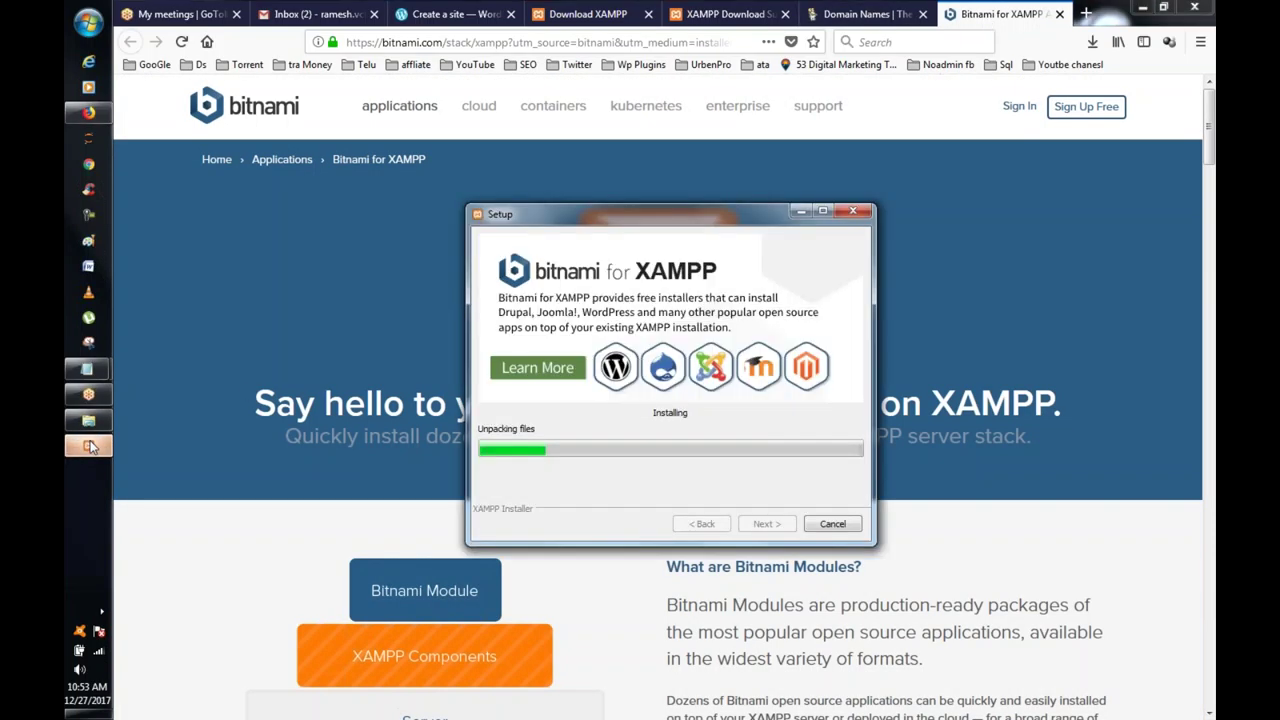
left_click(860, 18)
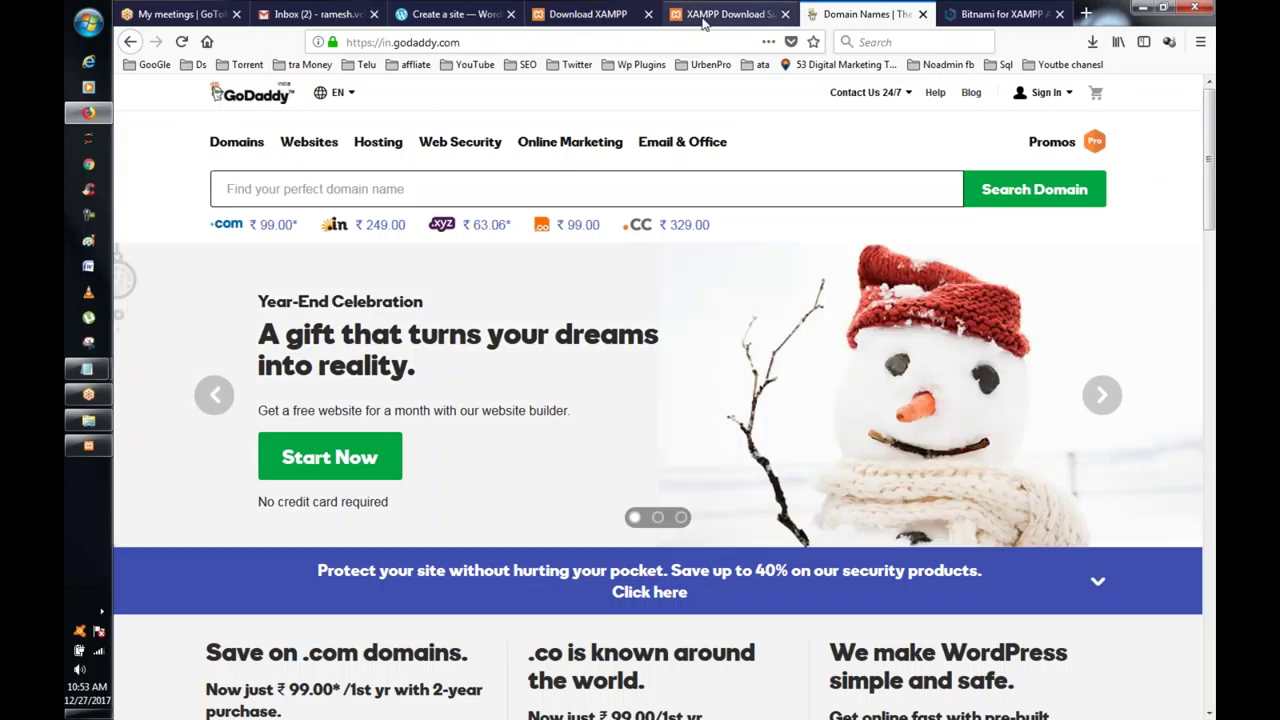
Step: Glance at GoDaddy's sign-in options and web hosting, then return to the home page
left_click(765, 18)
left_click(860, 16)
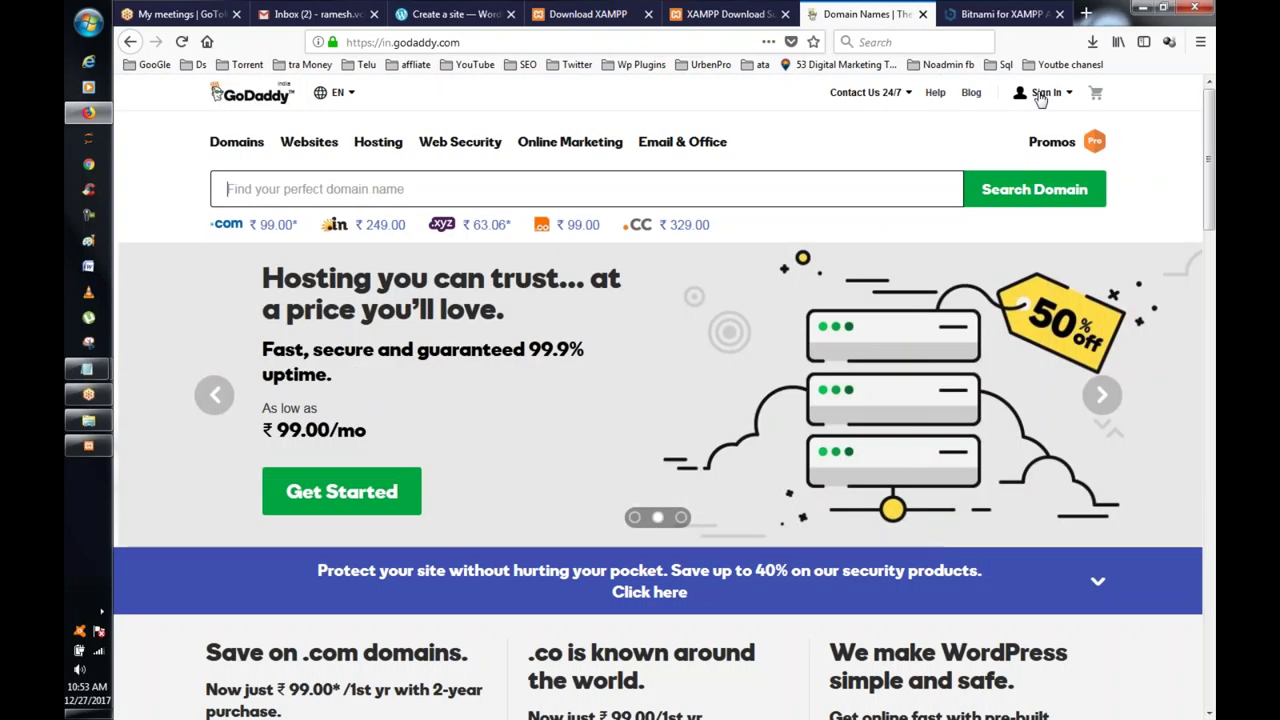
left_click(1044, 93)
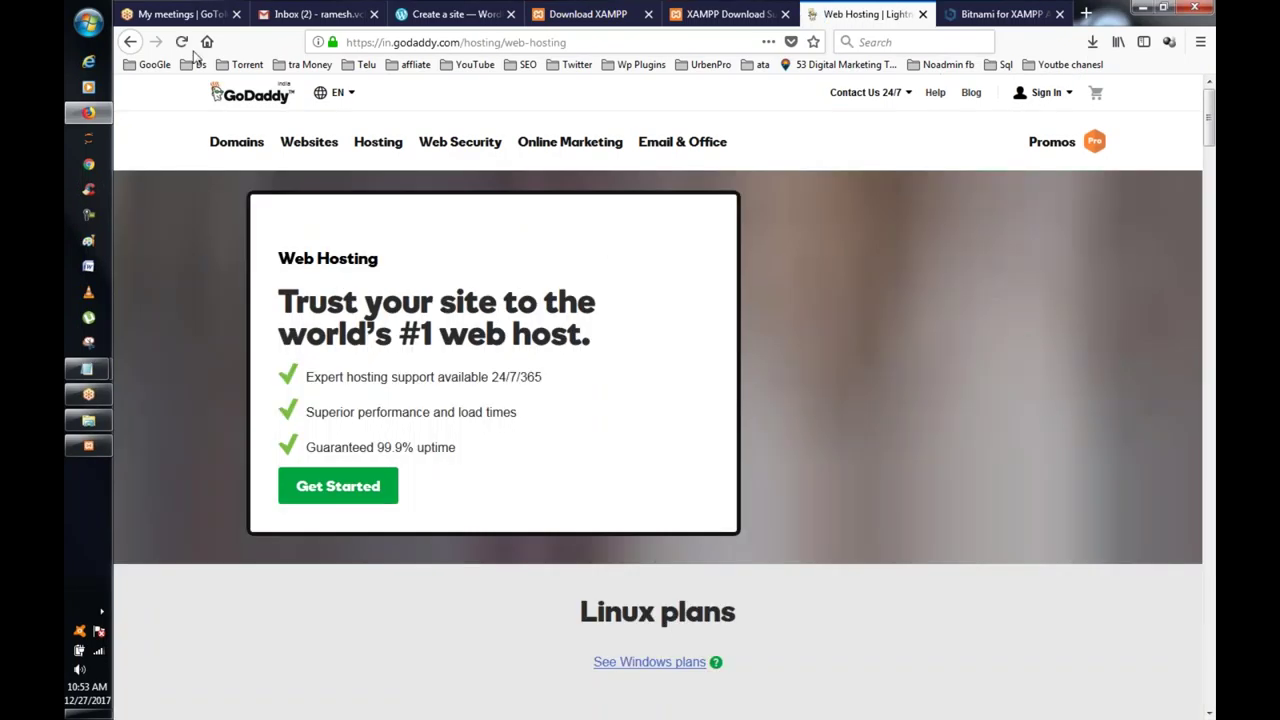
left_click(133, 42)
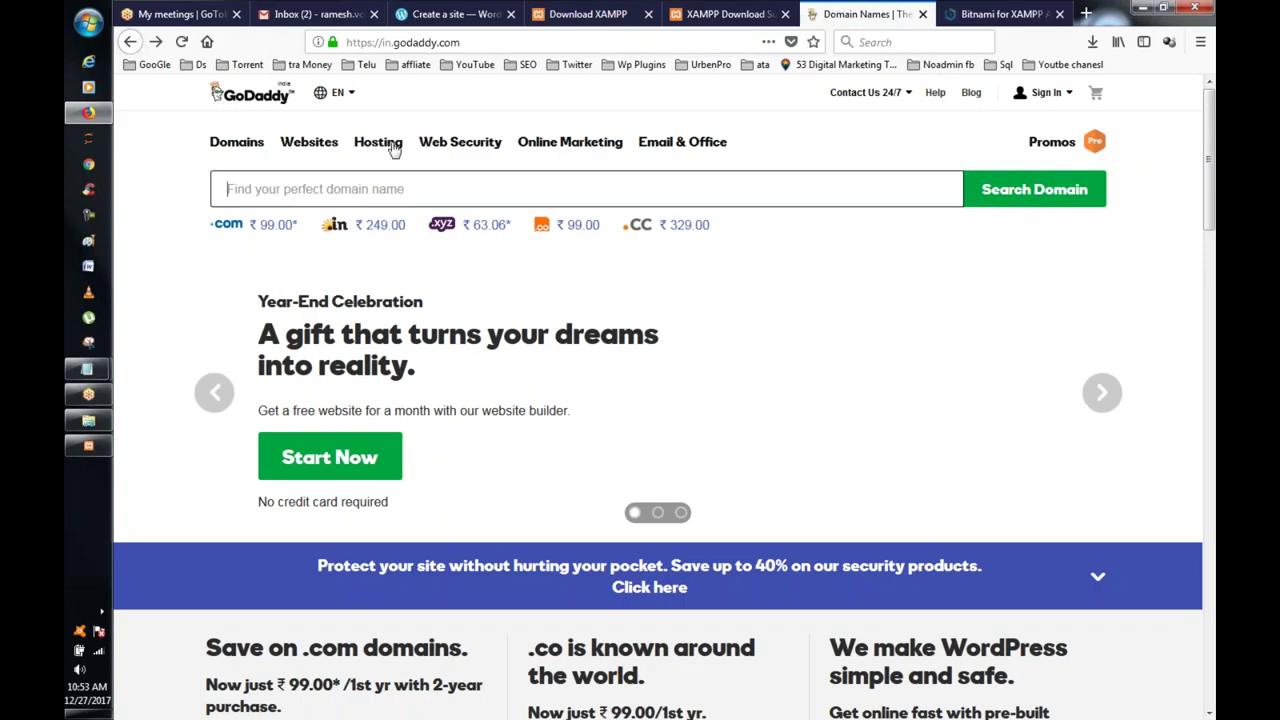
Step: Search vlrjobsin.com and confirm it is available at ₹99.00 for the first year
left_click(305, 196)
type("vl")
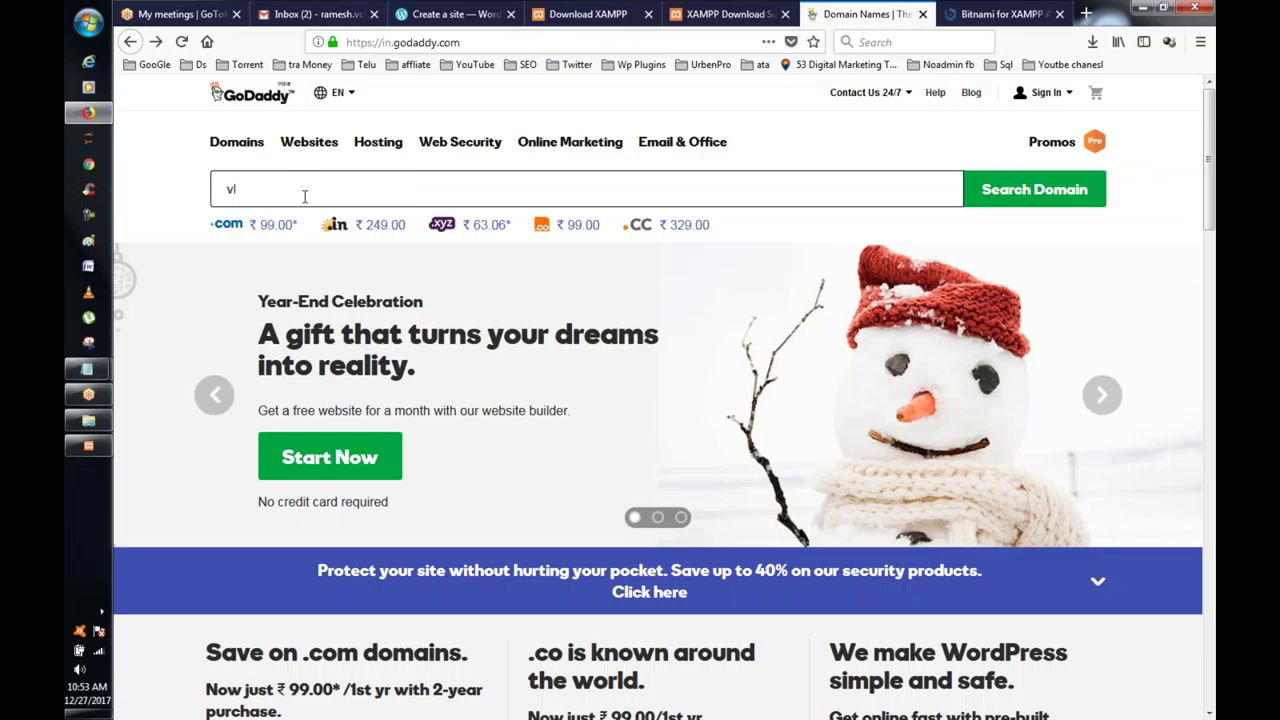
type("rj")
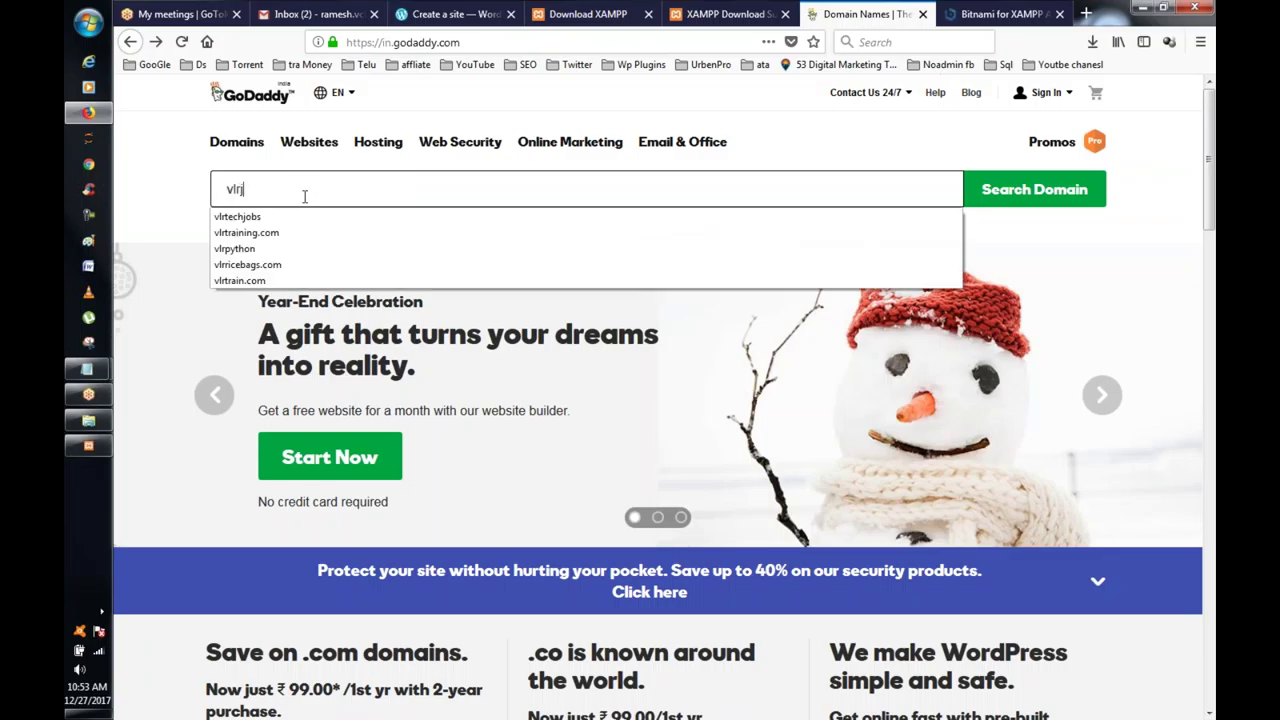
type("obs")
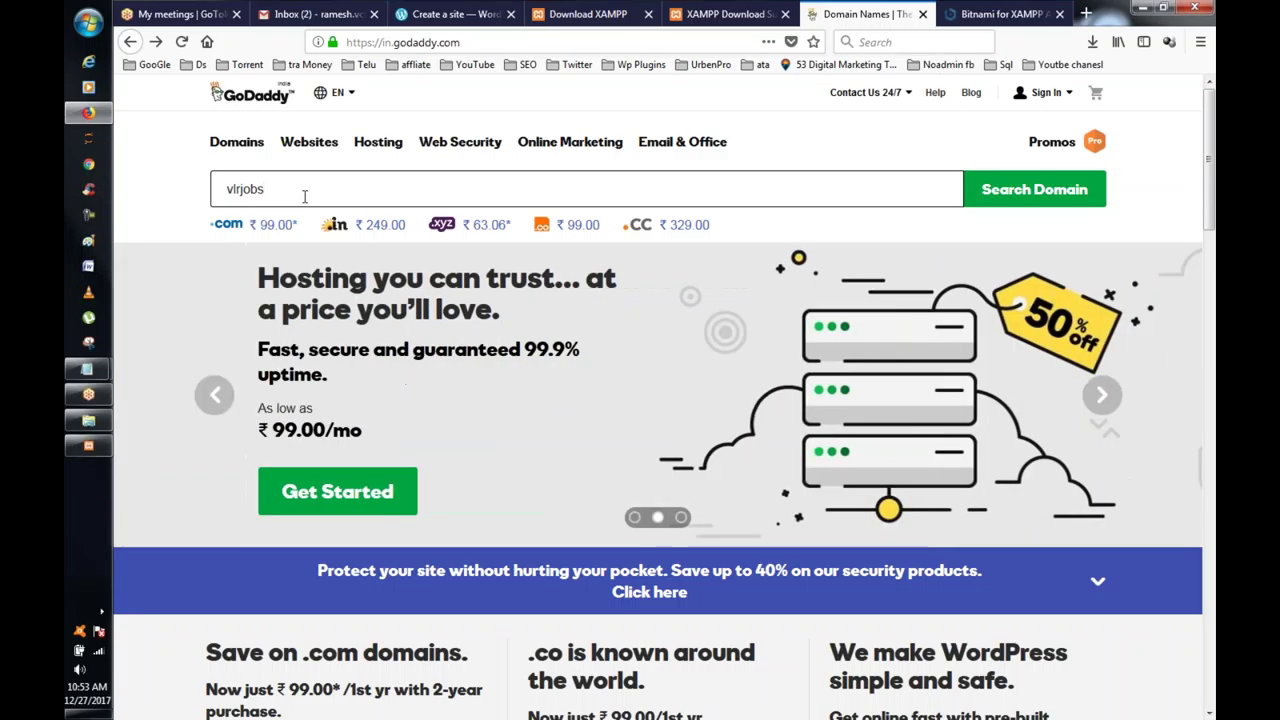
type("in")
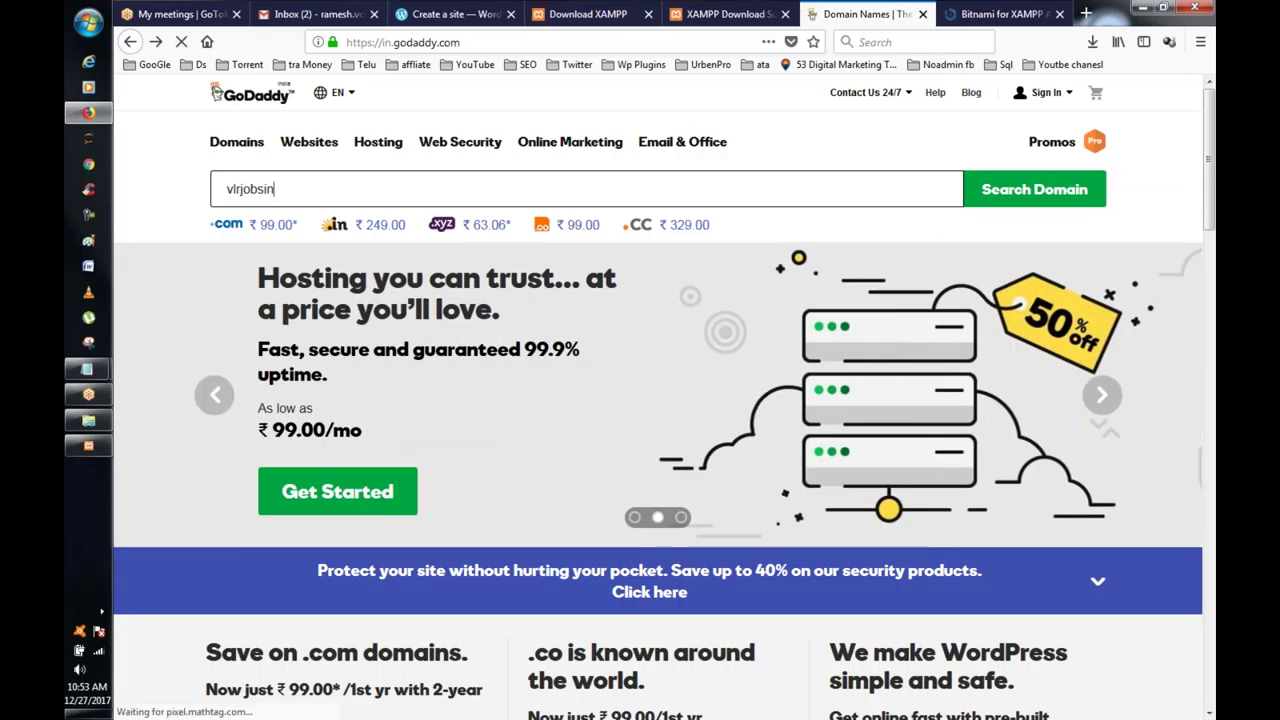
type(".com")
left_click(1003, 190)
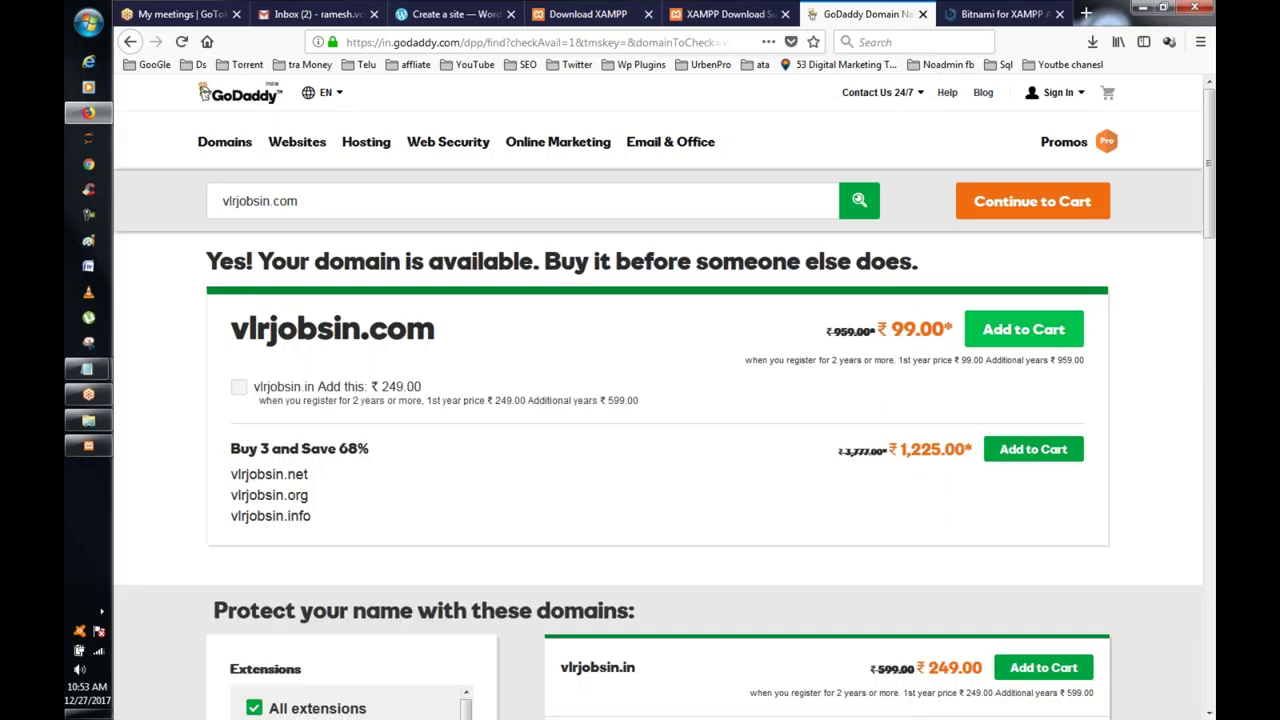
Step: Add vlrjobsin.com to the cart, go to the cart, and expand the Linux Web Hosting dropdown
left_click(1070, 340)
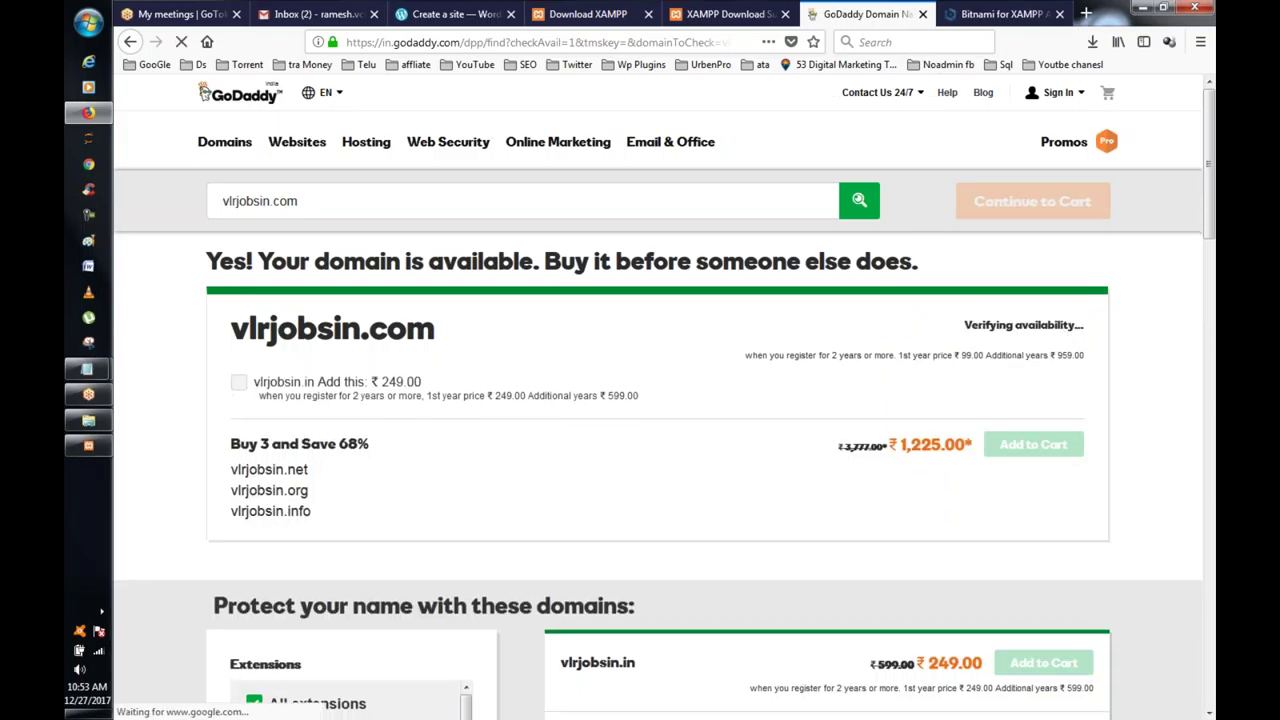
left_click(1024, 212)
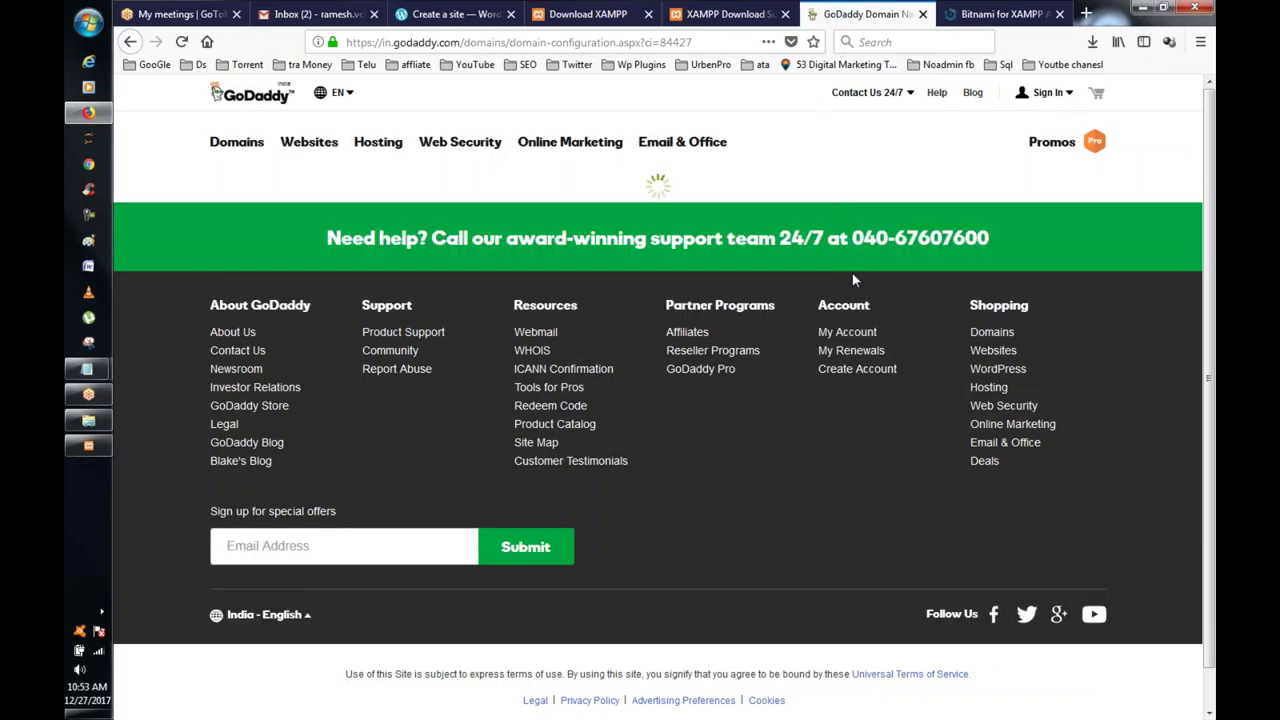
scroll(840, 284, "down", 3)
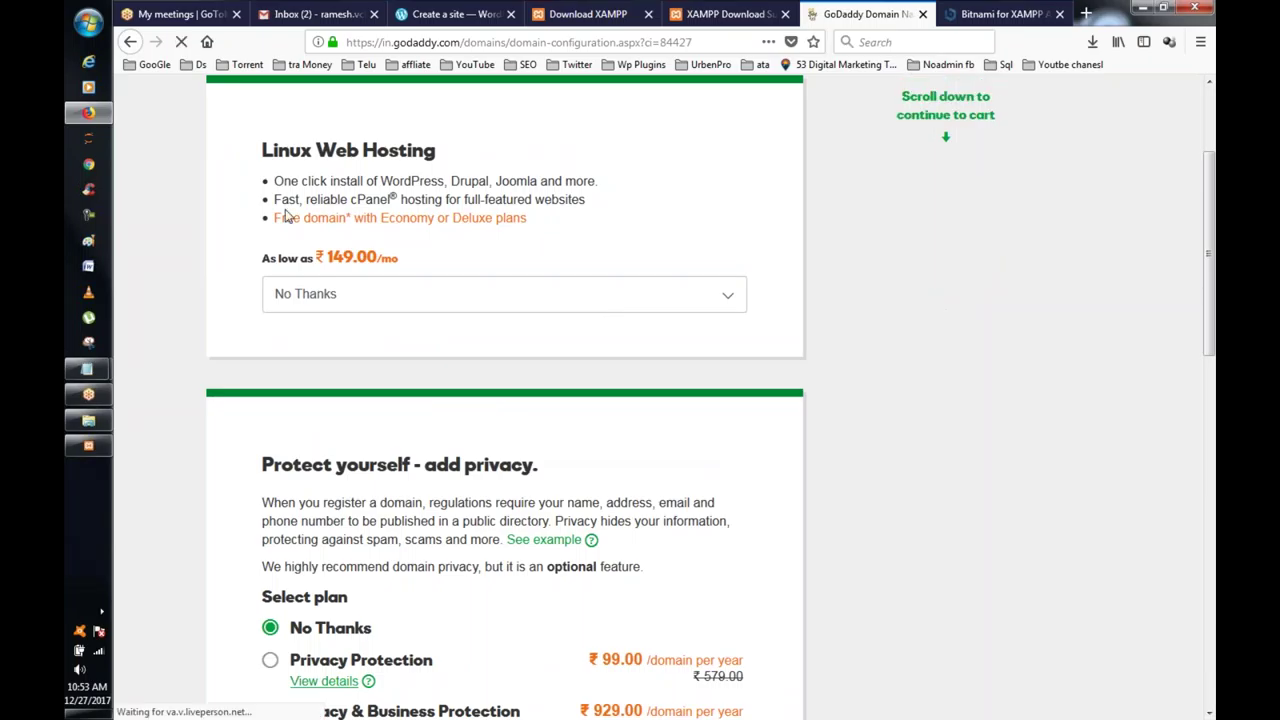
scroll(364, 196, "up", 3)
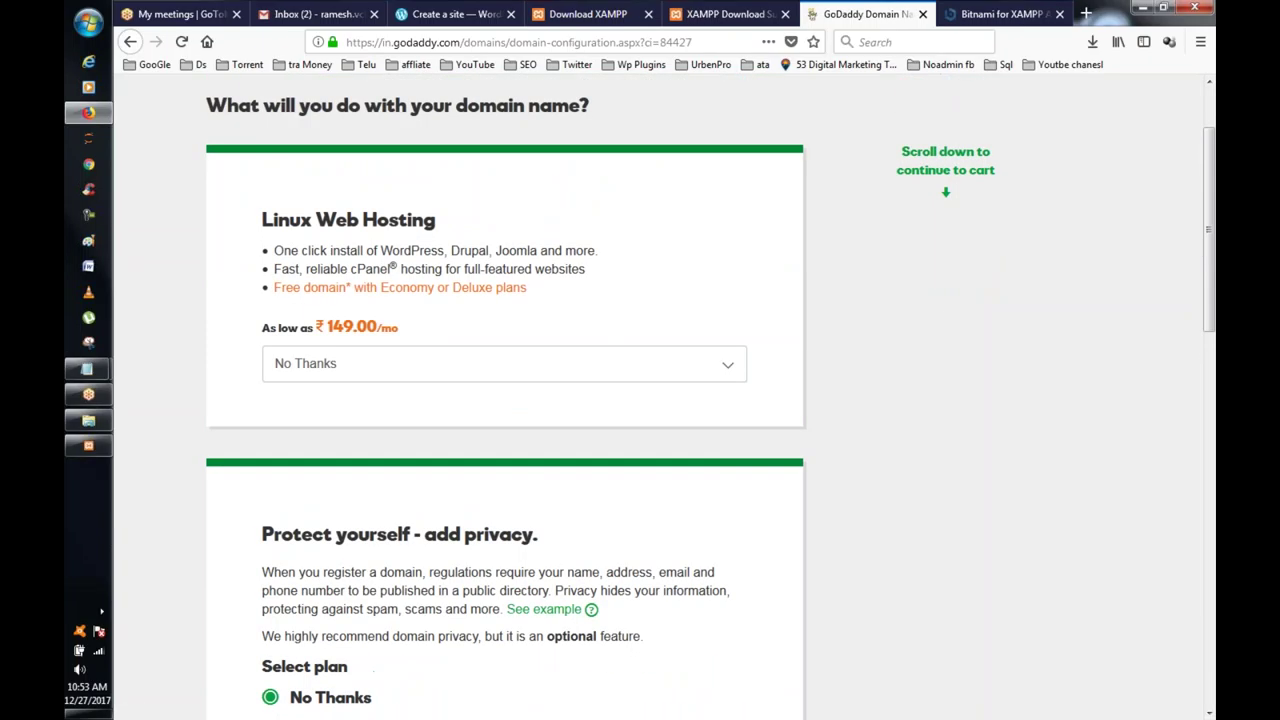
scroll(364, 196, "down", 3)
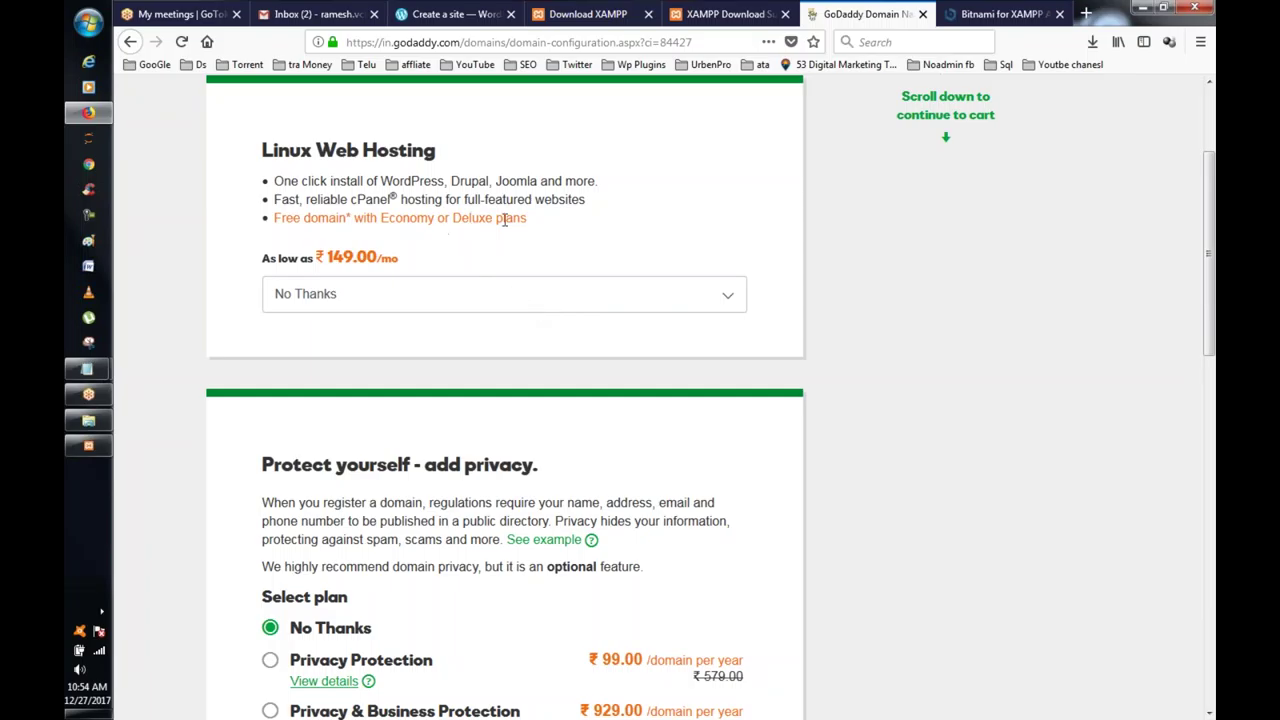
left_click(560, 289)
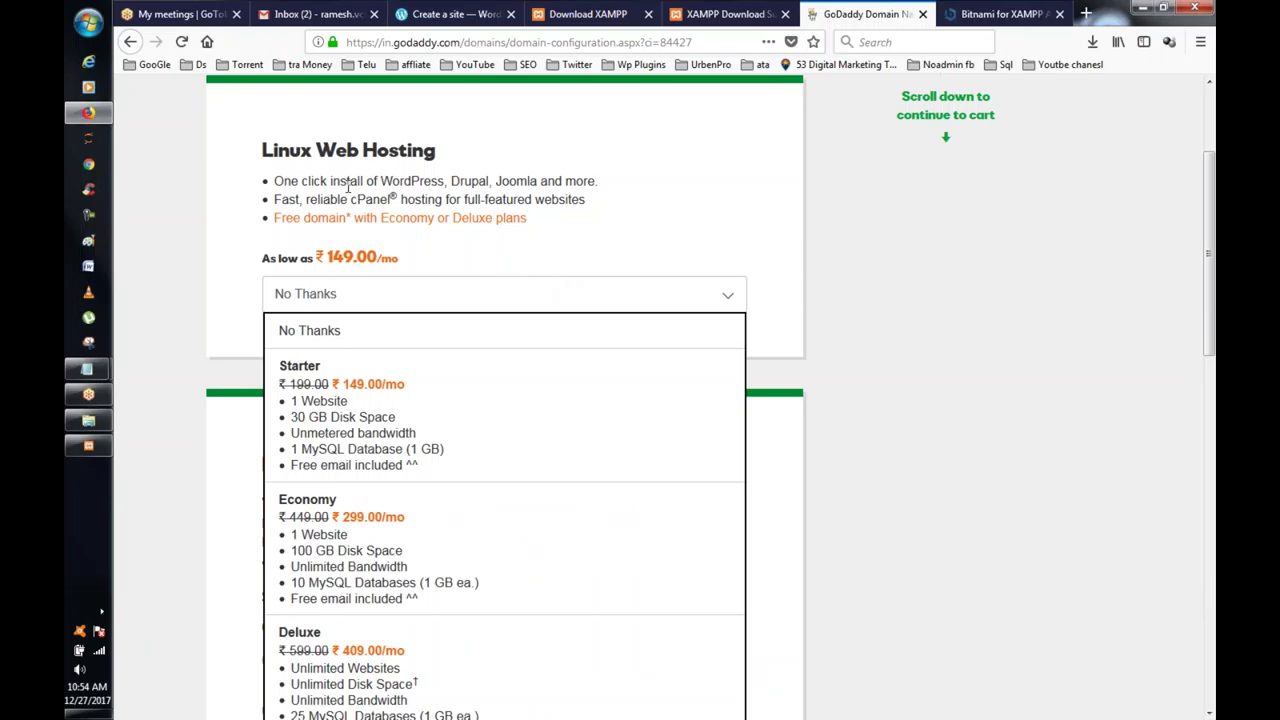
scroll(561, 185, "up", 3)
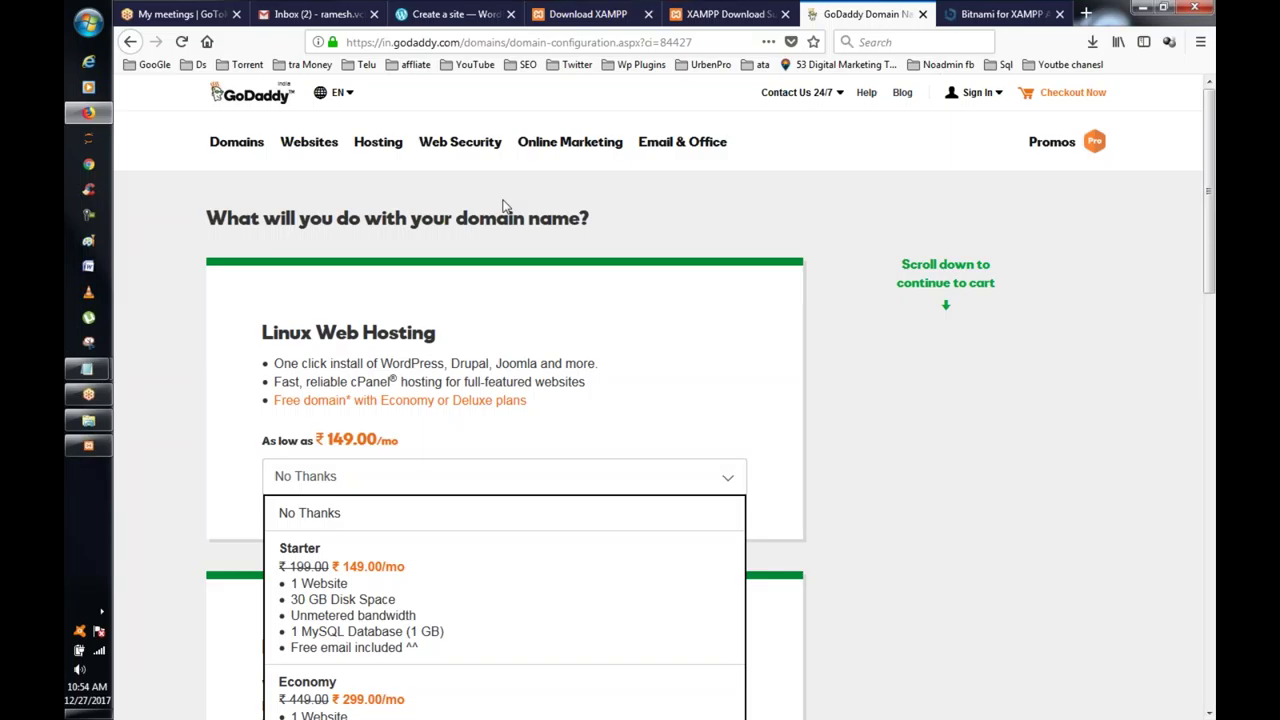
scroll(731, 343, "down", 2)
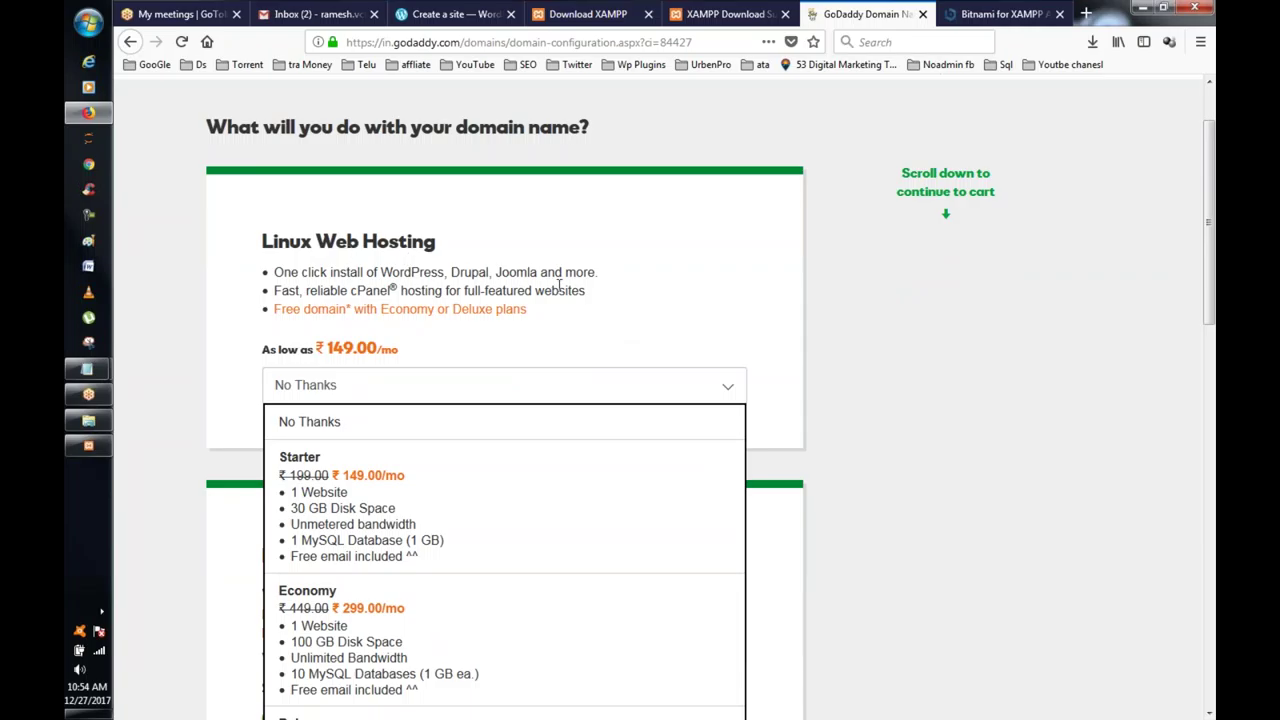
scroll(560, 285, "down", 3)
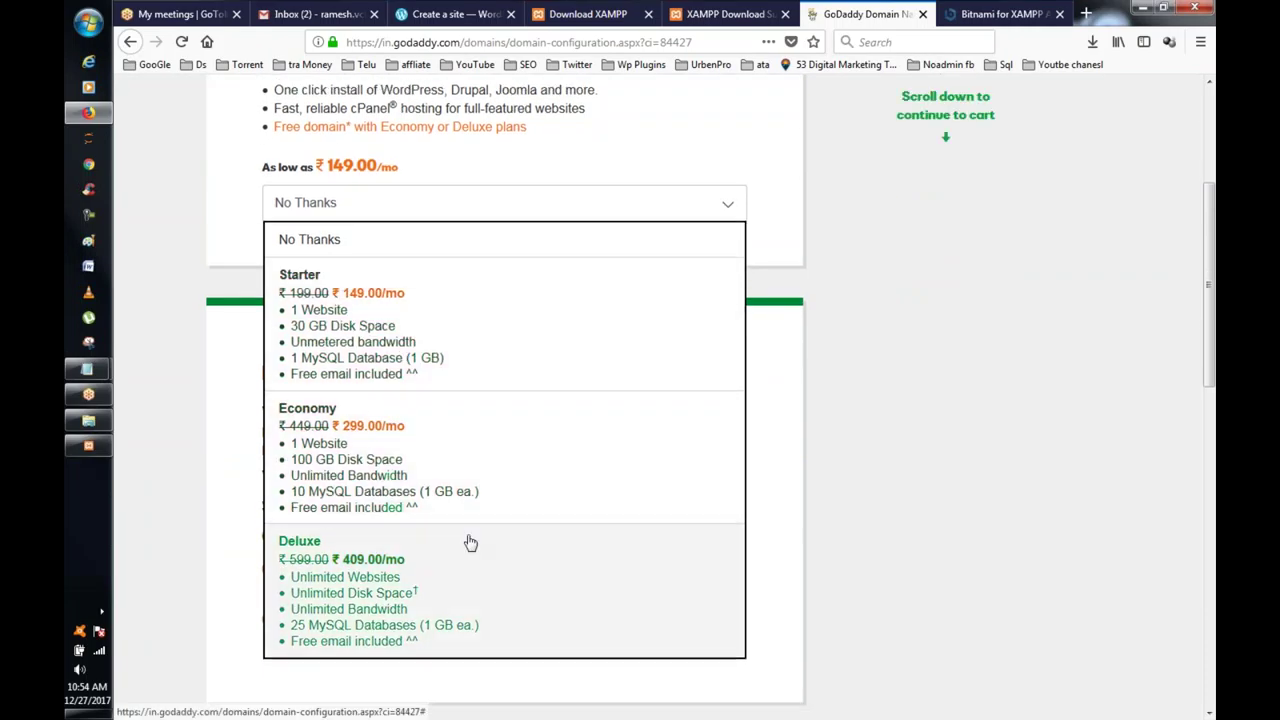
scroll(566, 374, "down", 3)
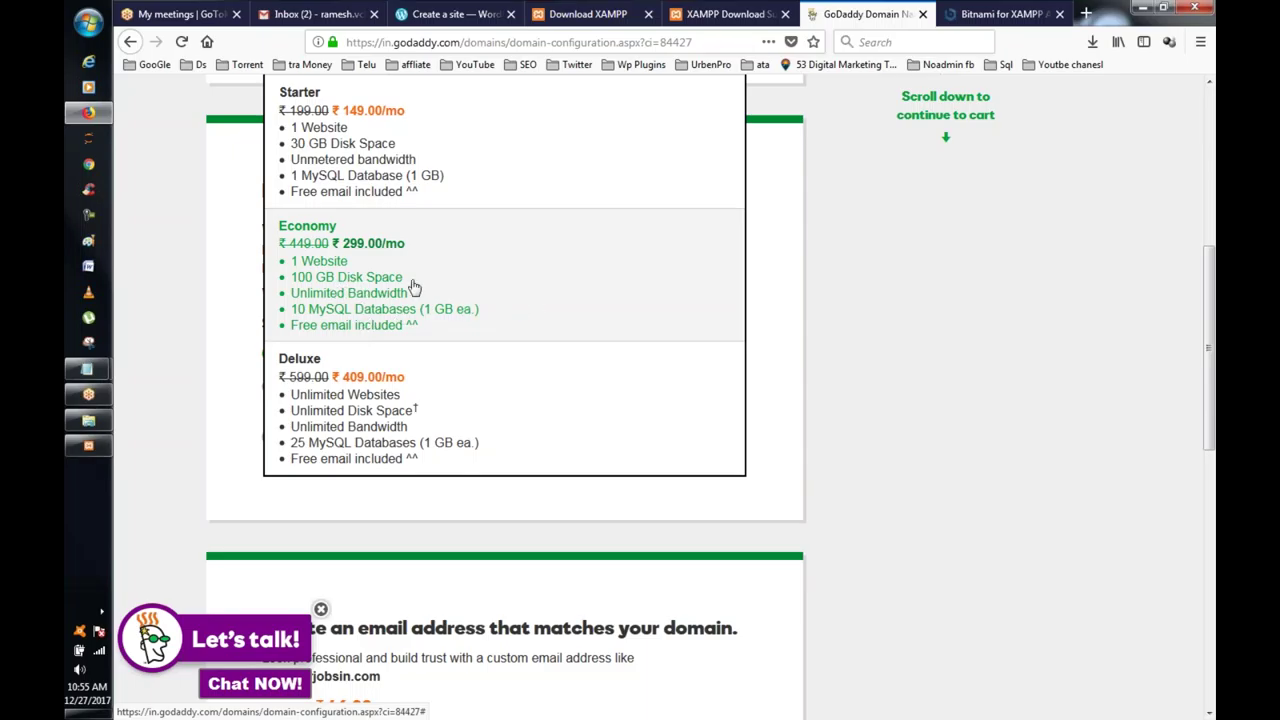
scroll(531, 380, "down", 3)
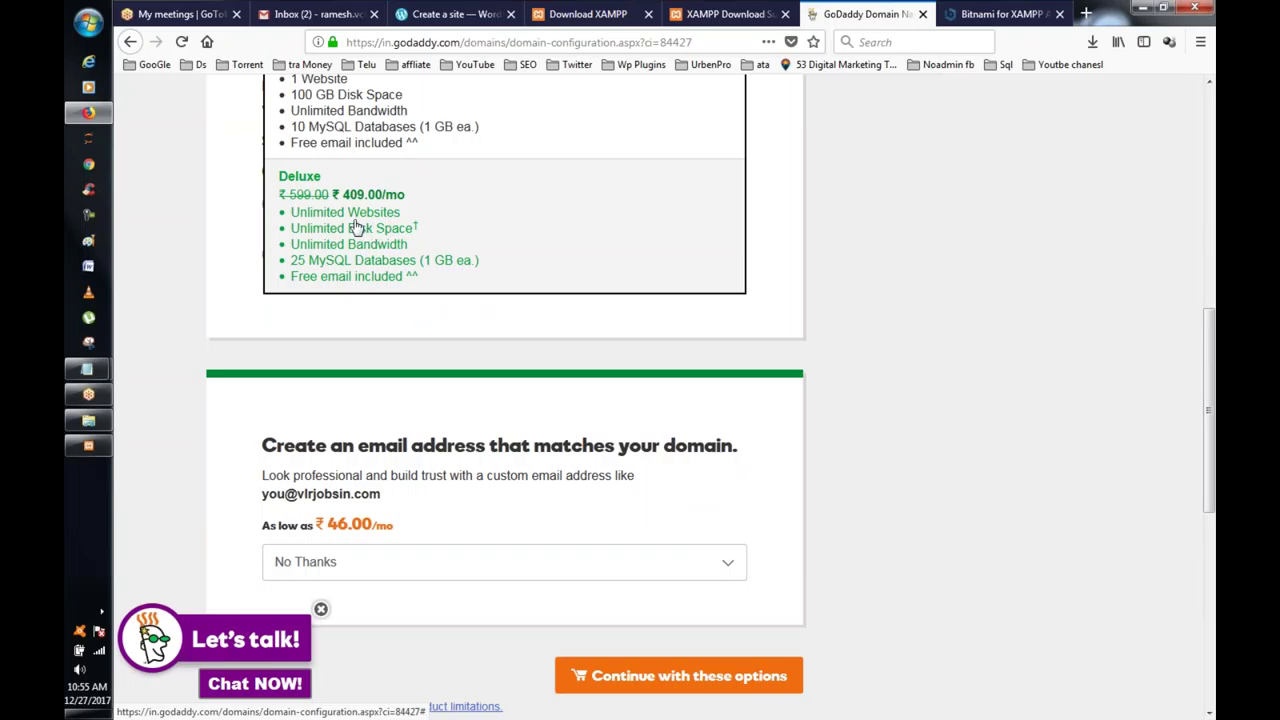
scroll(340, 210, "up", 3)
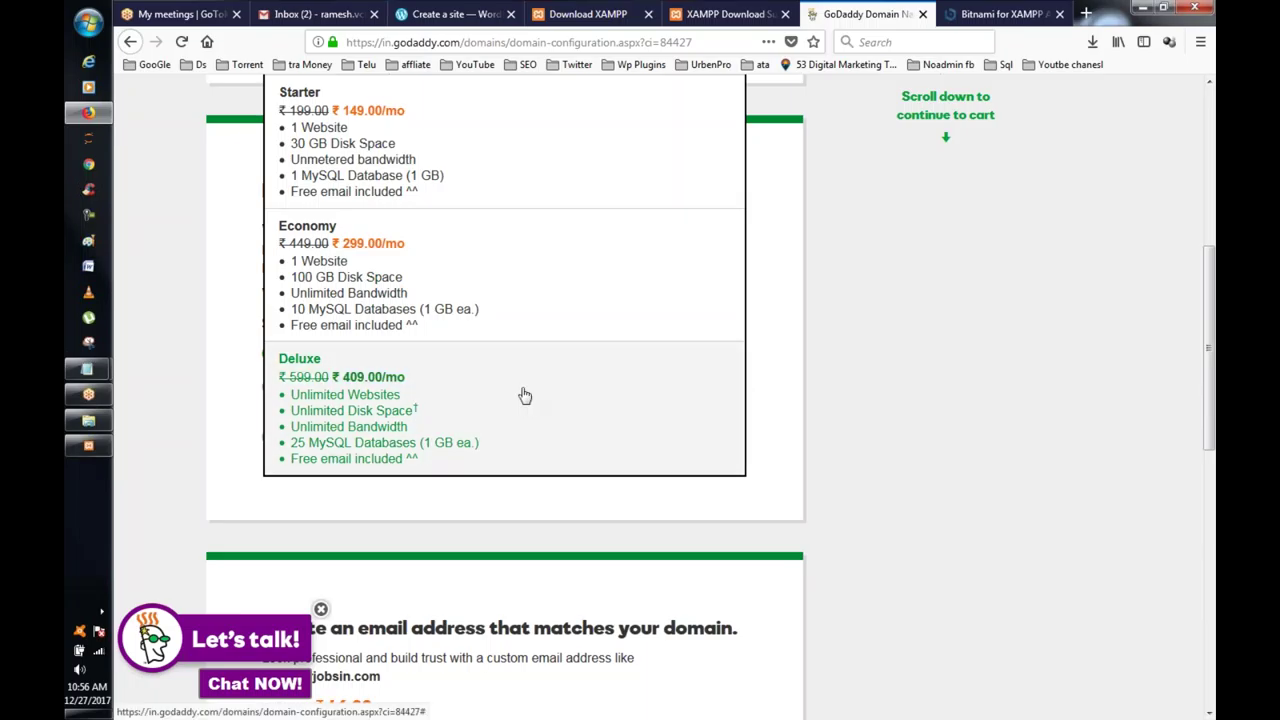
scroll(871, 280, "up", 3)
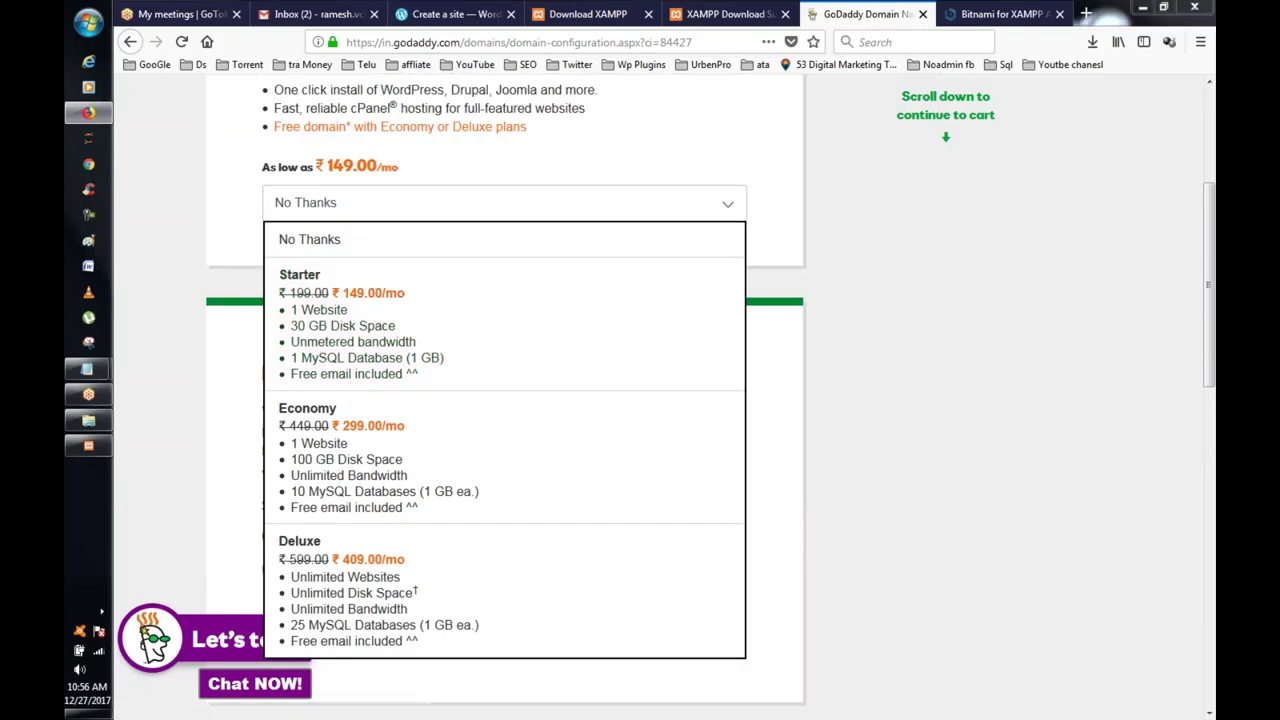
scroll(900, 291, "up", 3)
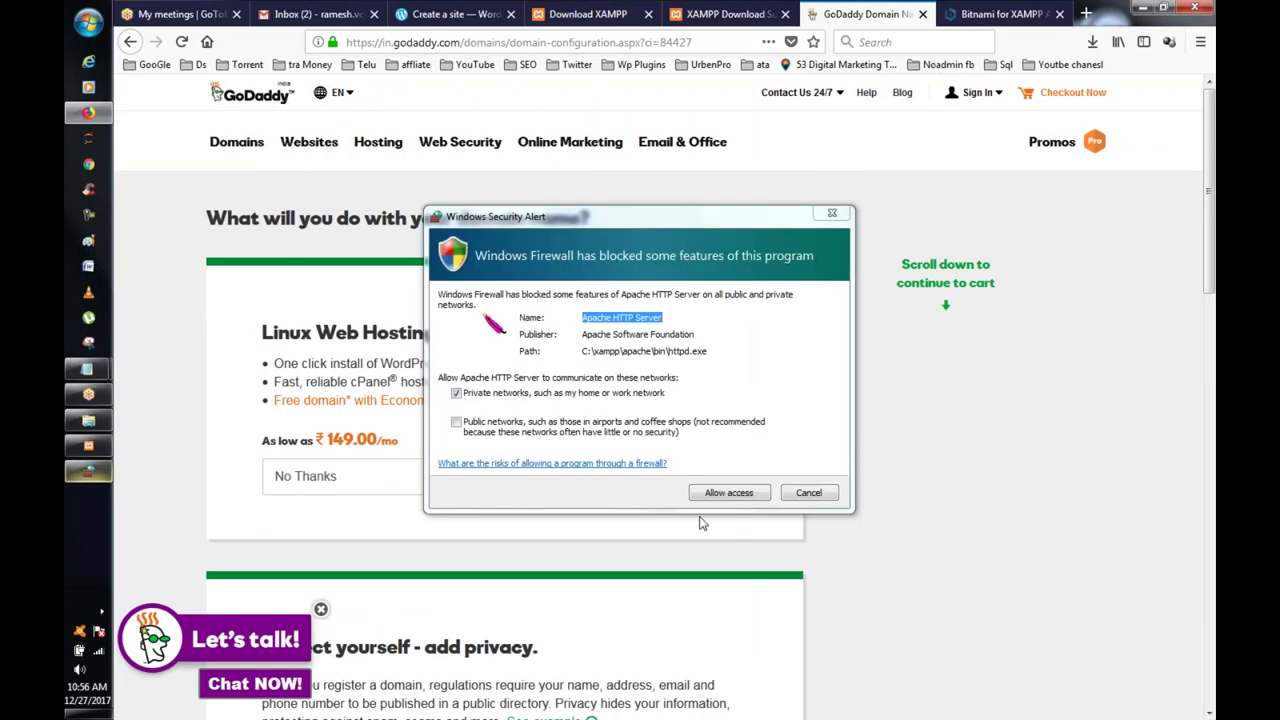
Step: Allow Apache HTTP Server through the Windows Firewall, check XAMPP's progress, and return to GoDaddy
left_click(718, 504)
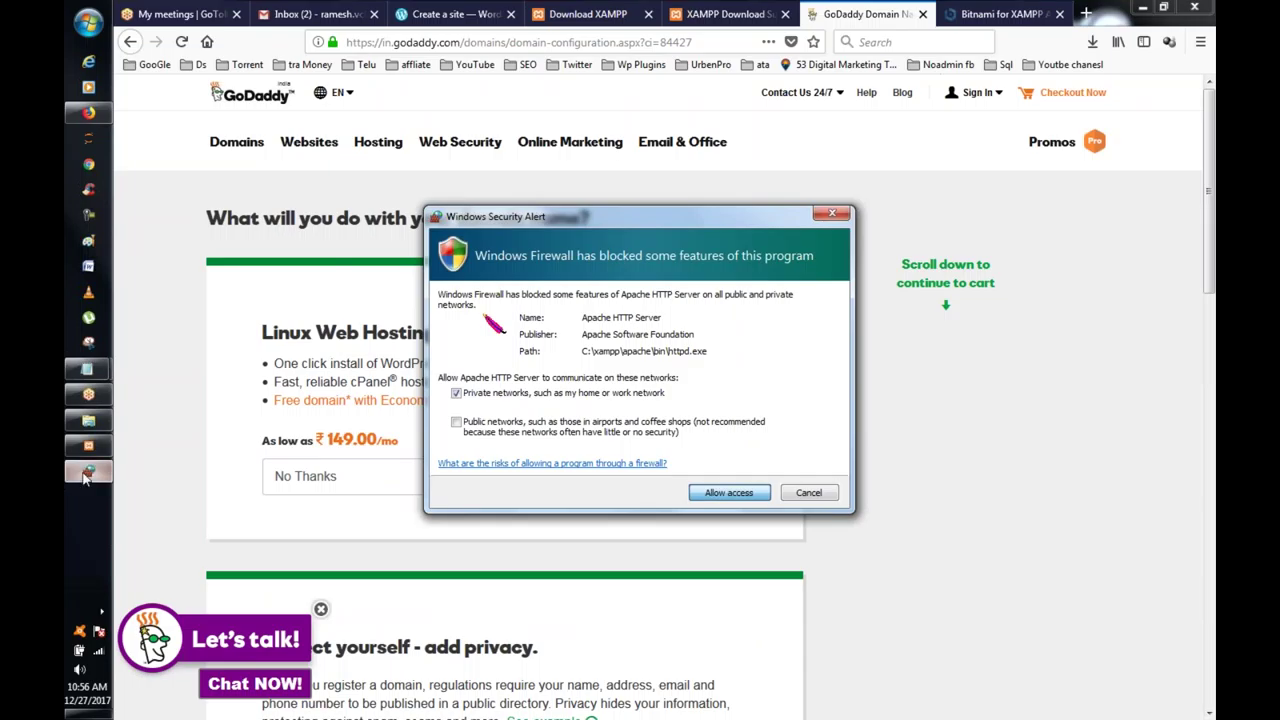
left_click(737, 497)
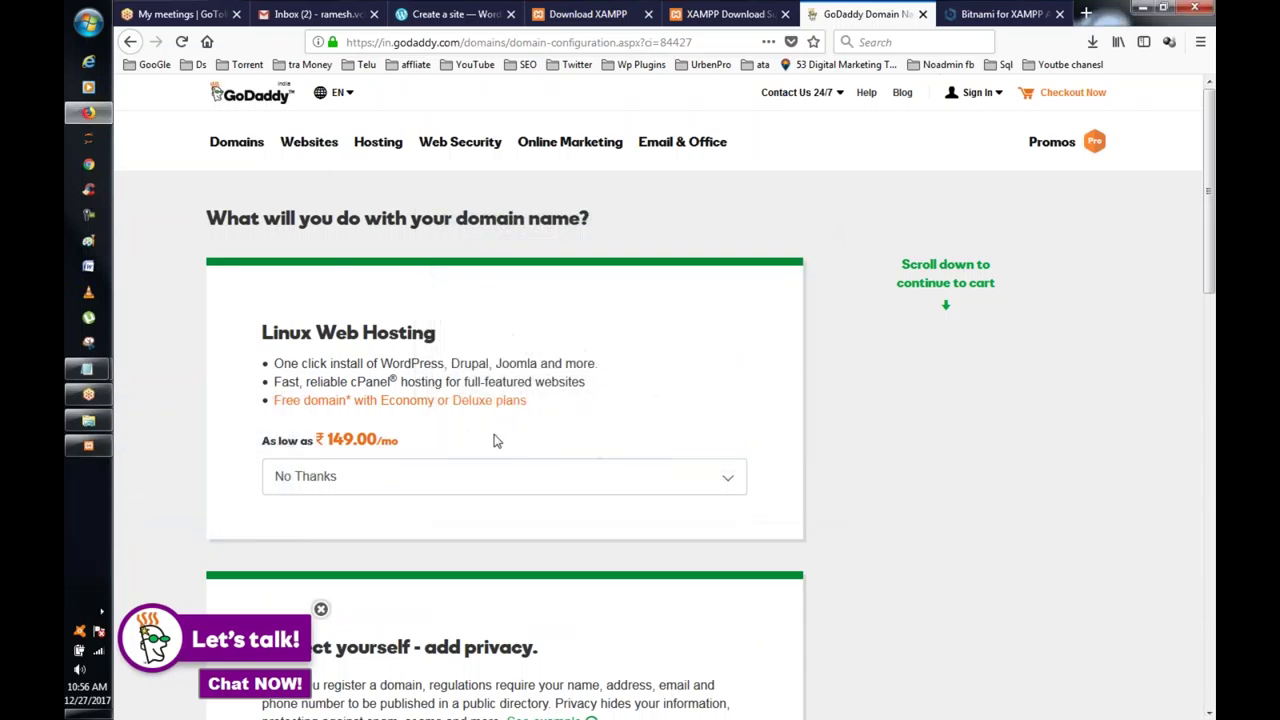
left_click(88, 445)
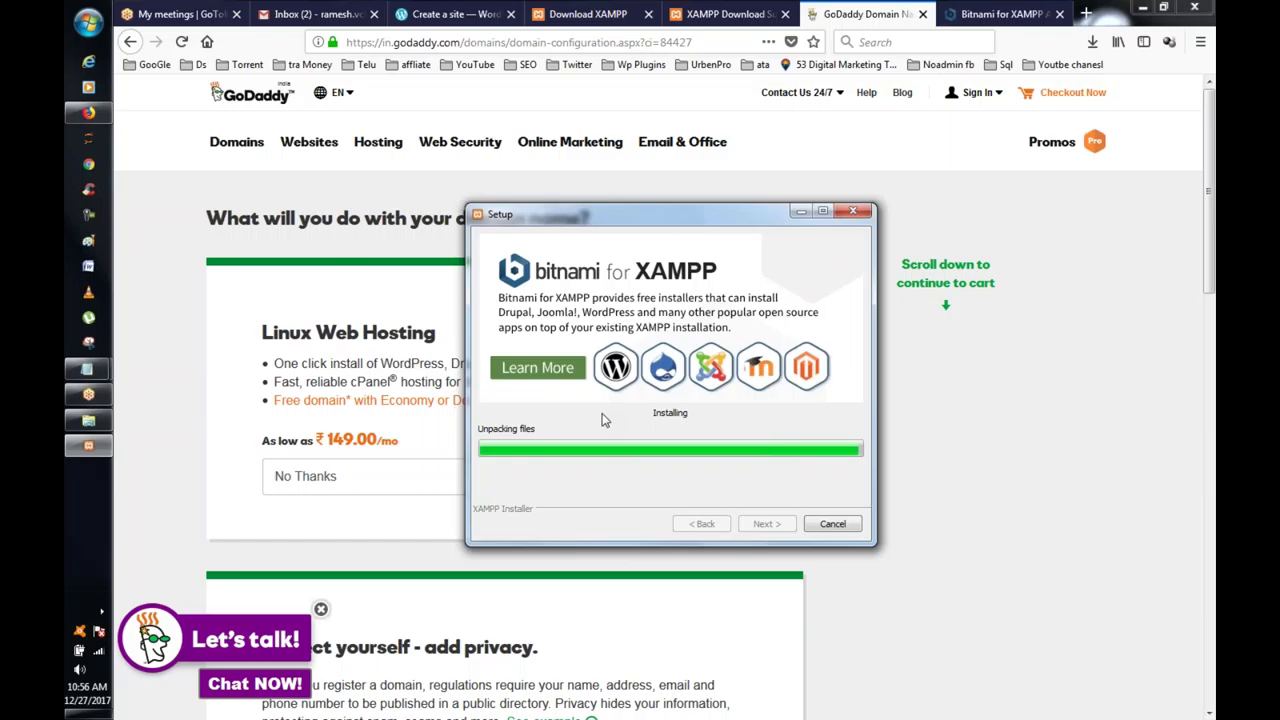
left_click(913, 405)
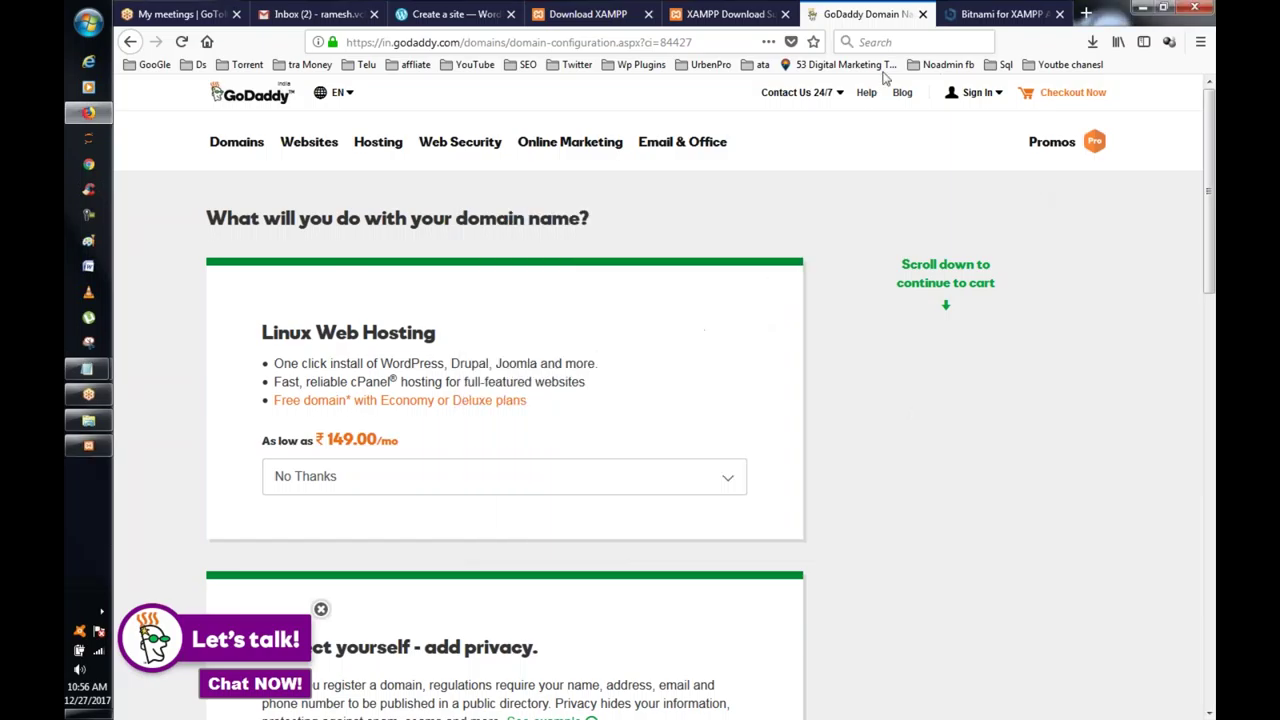
left_click(977, 92)
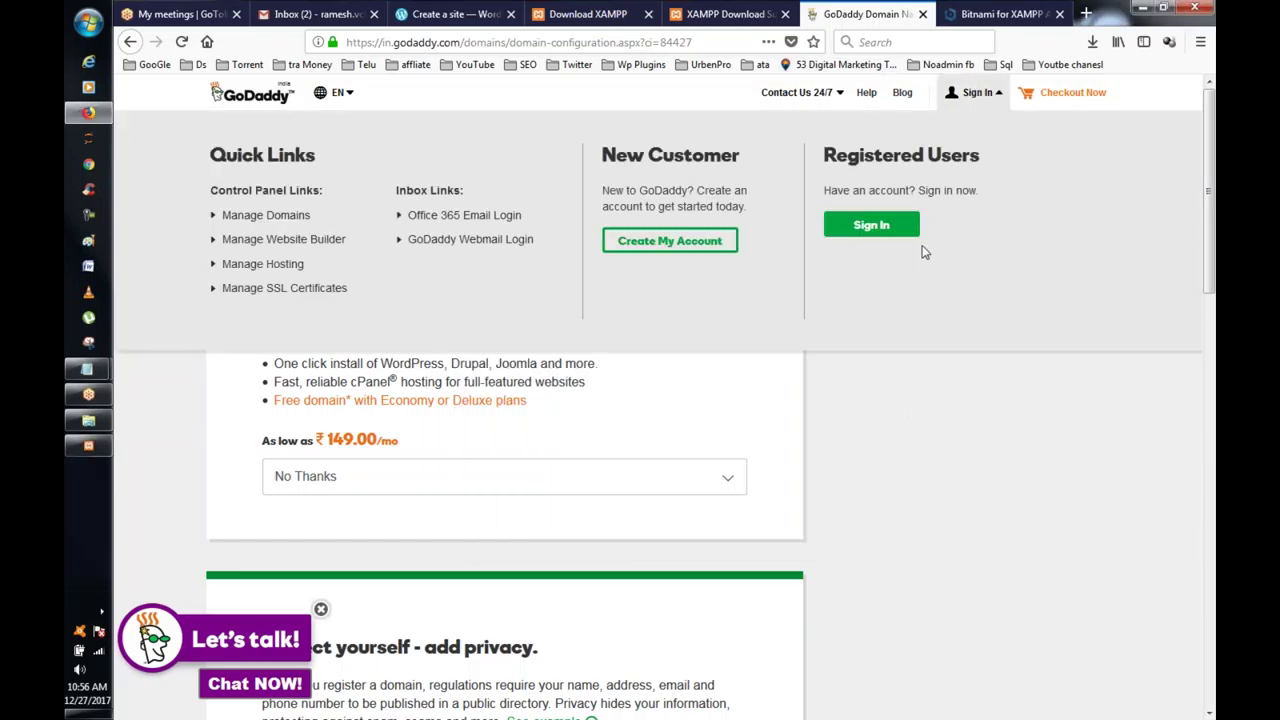
Step: Sign in to GoDaddy as a registered user with the saved username and password
left_click(878, 233)
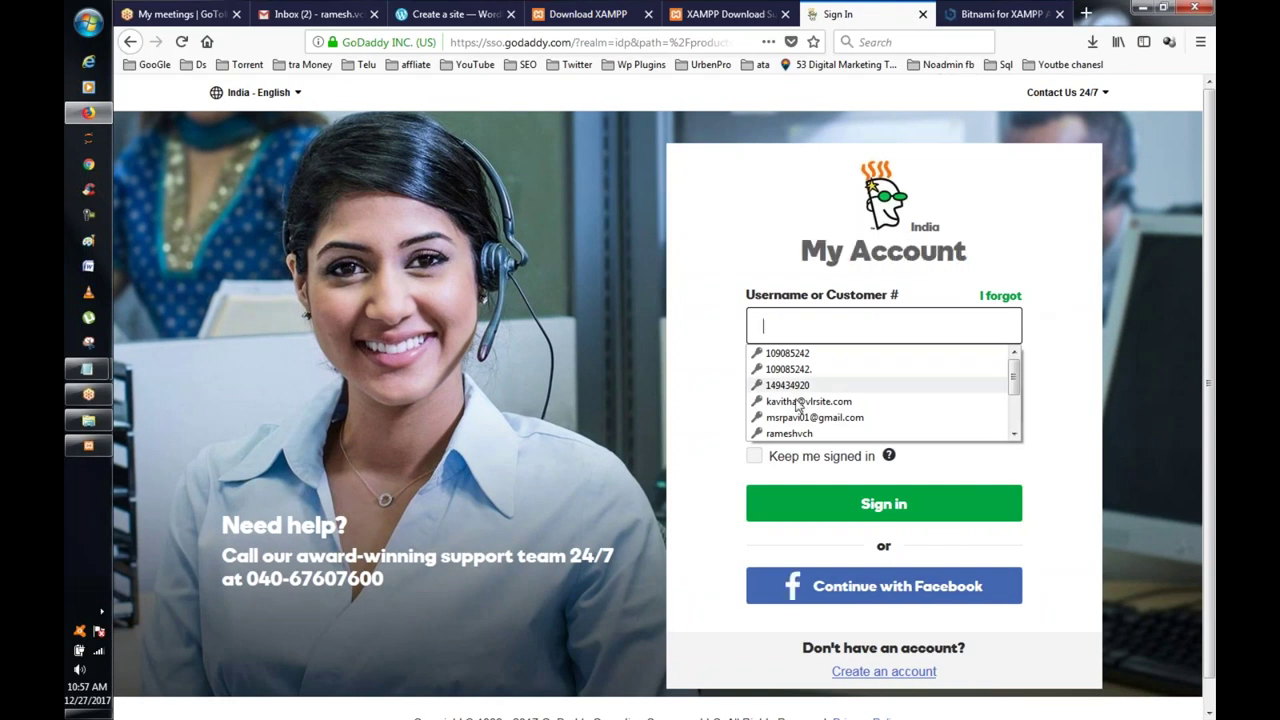
scroll(802, 405, "down", 1)
scroll(802, 405, "down", 1)
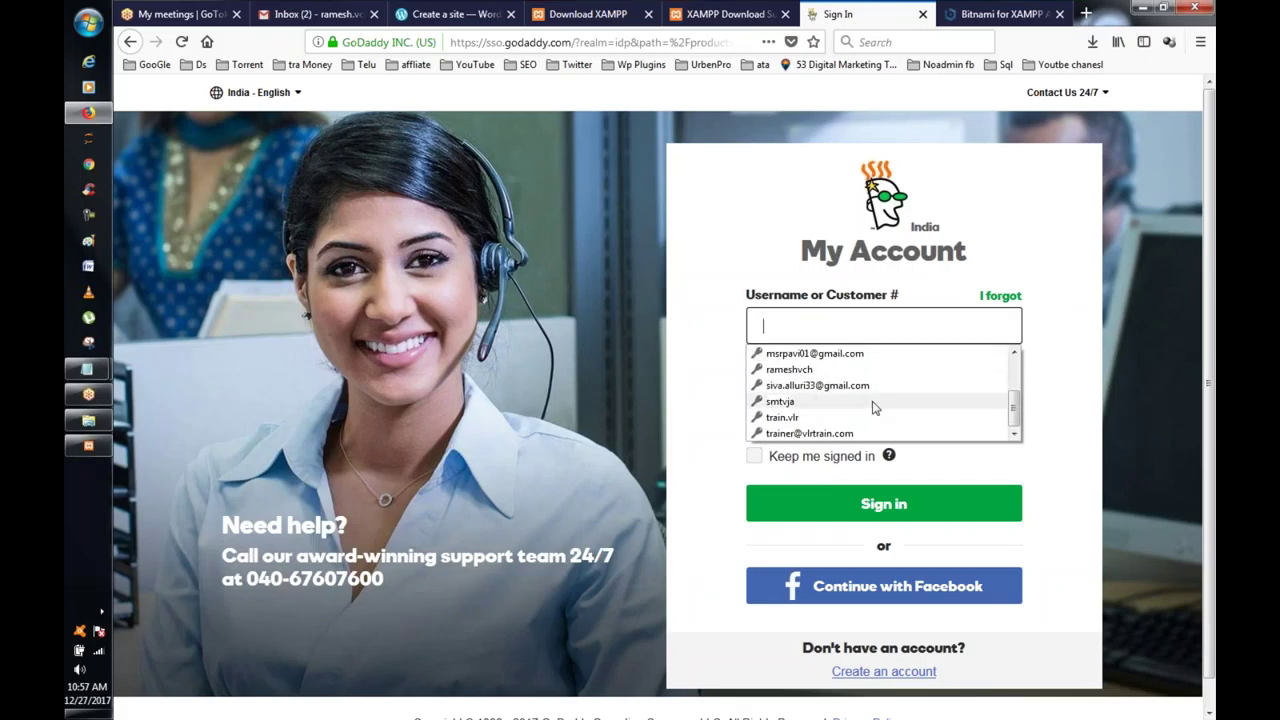
scroll(860, 408, "up", 2)
scroll(857, 410, "down", 2)
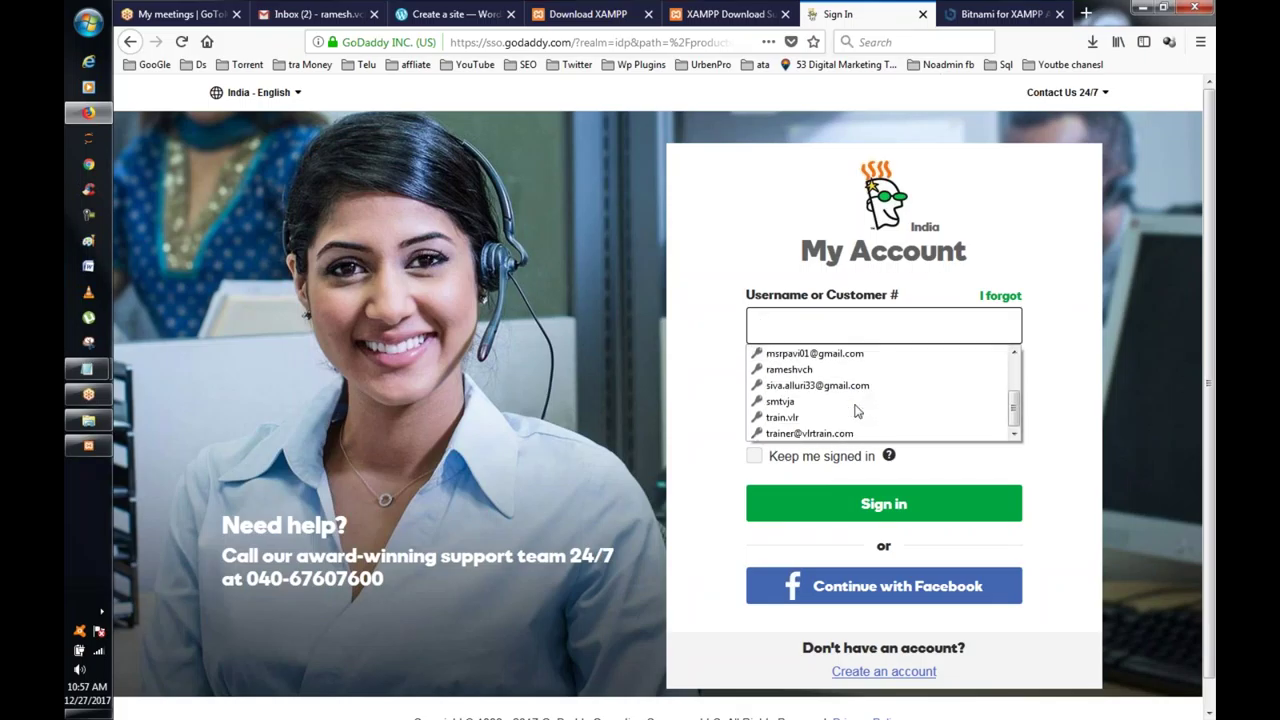
left_click(775, 386)
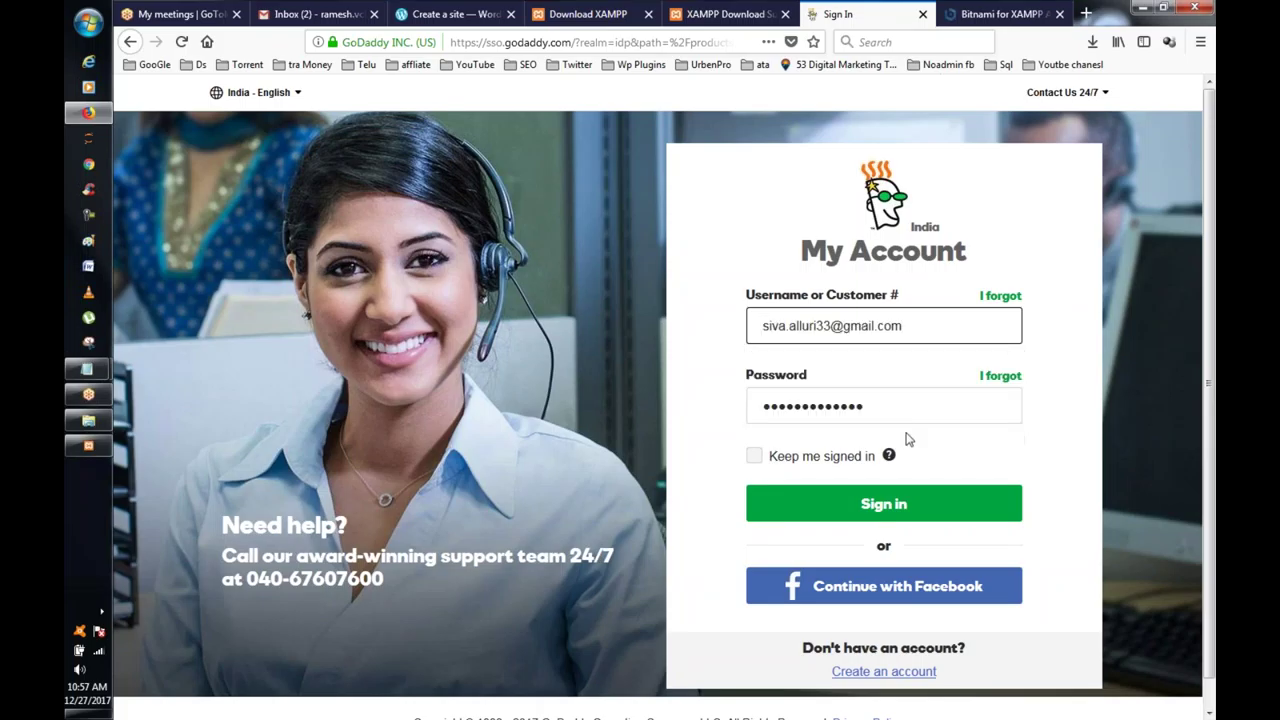
left_click(822, 412)
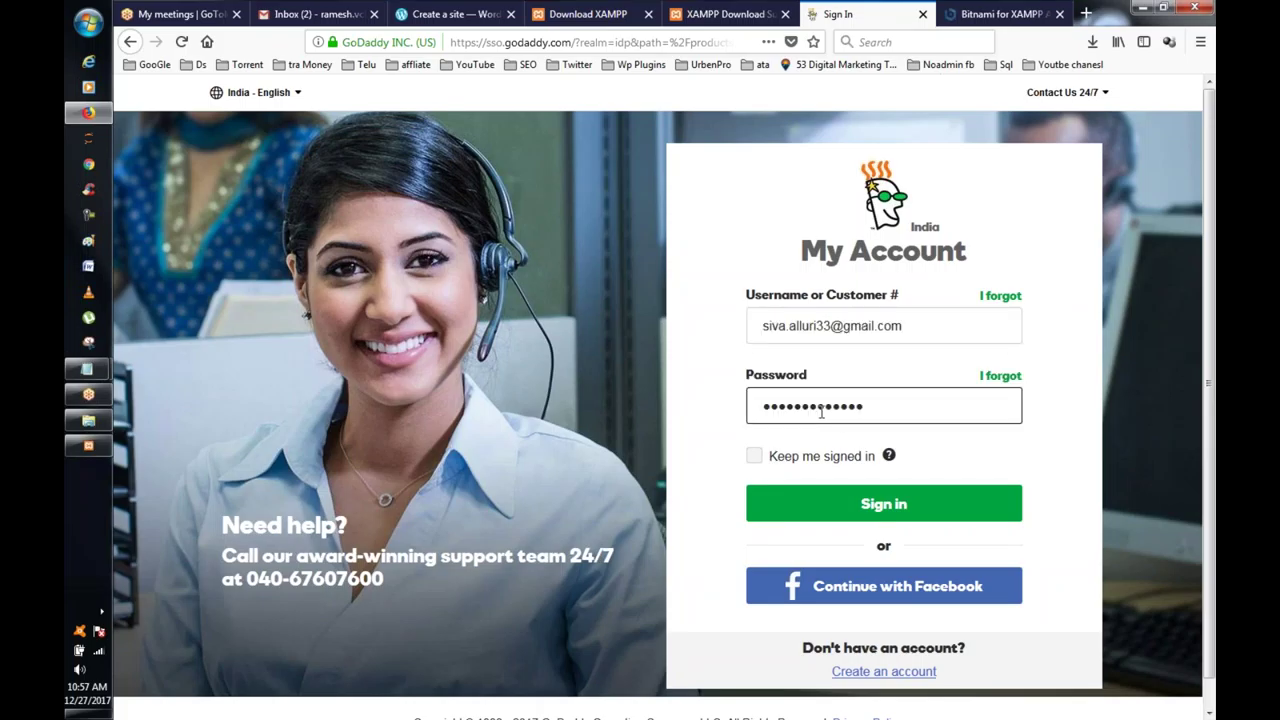
left_click(886, 503)
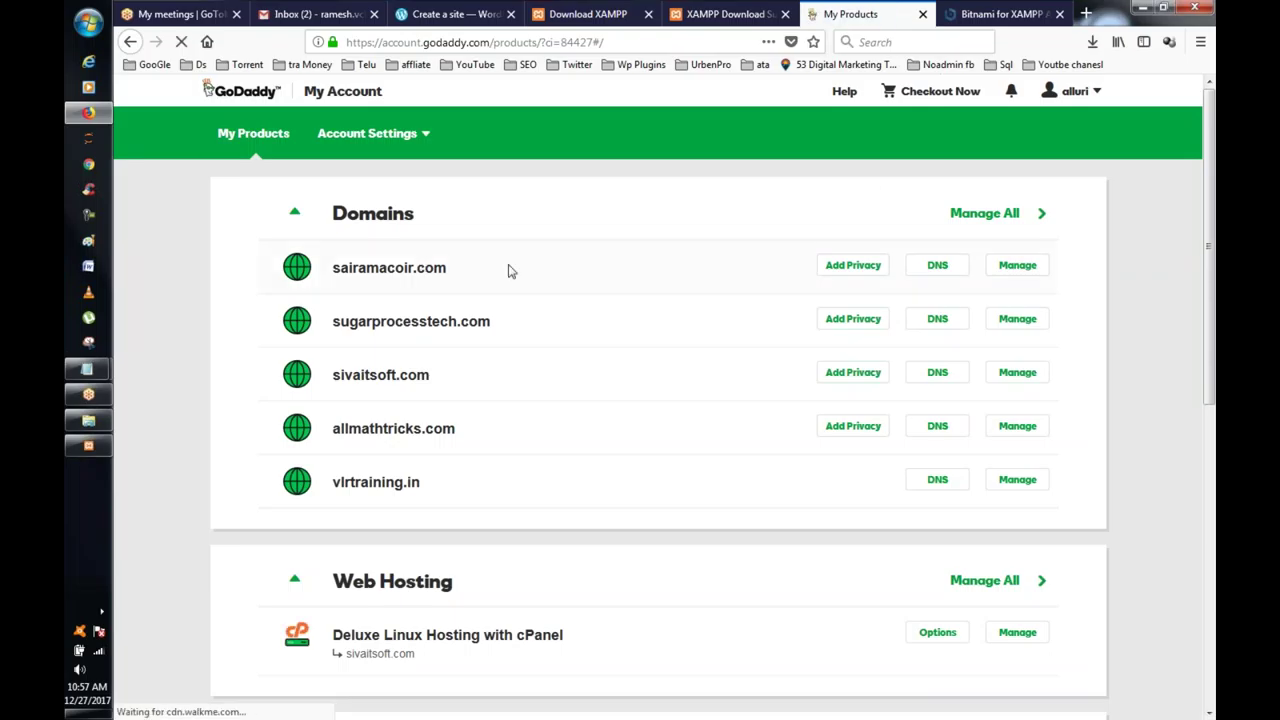
Step: Review the Deluxe Linux Hosting with cPanel plan and expand the business email user accounts
scroll(735, 323, "down", 3)
scroll(735, 323, "up", 3)
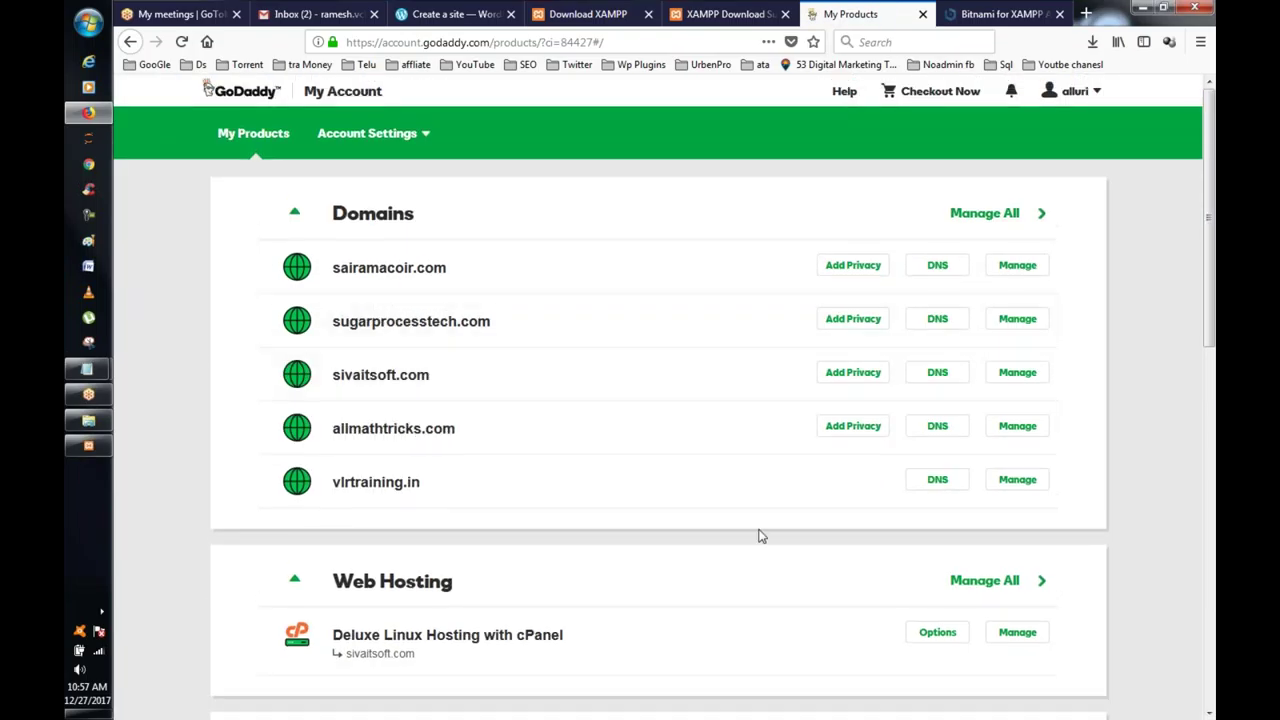
scroll(757, 537, "down", 2)
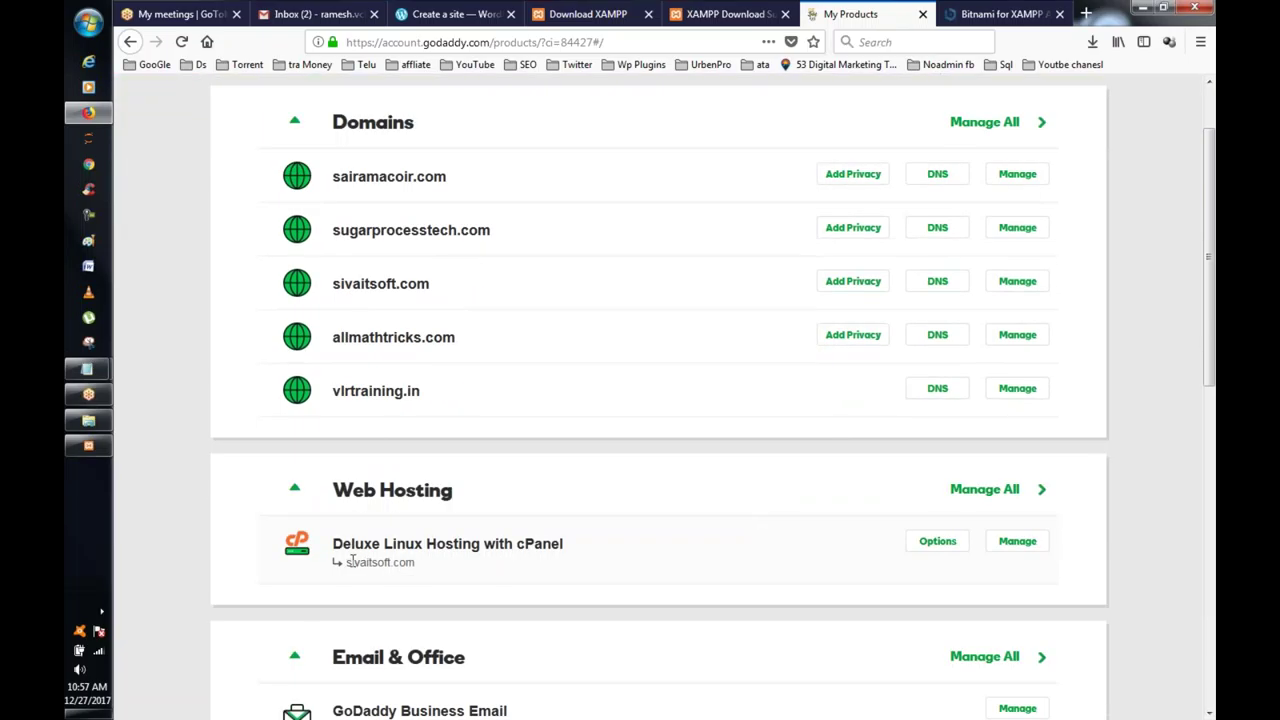
left_click_drag(457, 543, 564, 543)
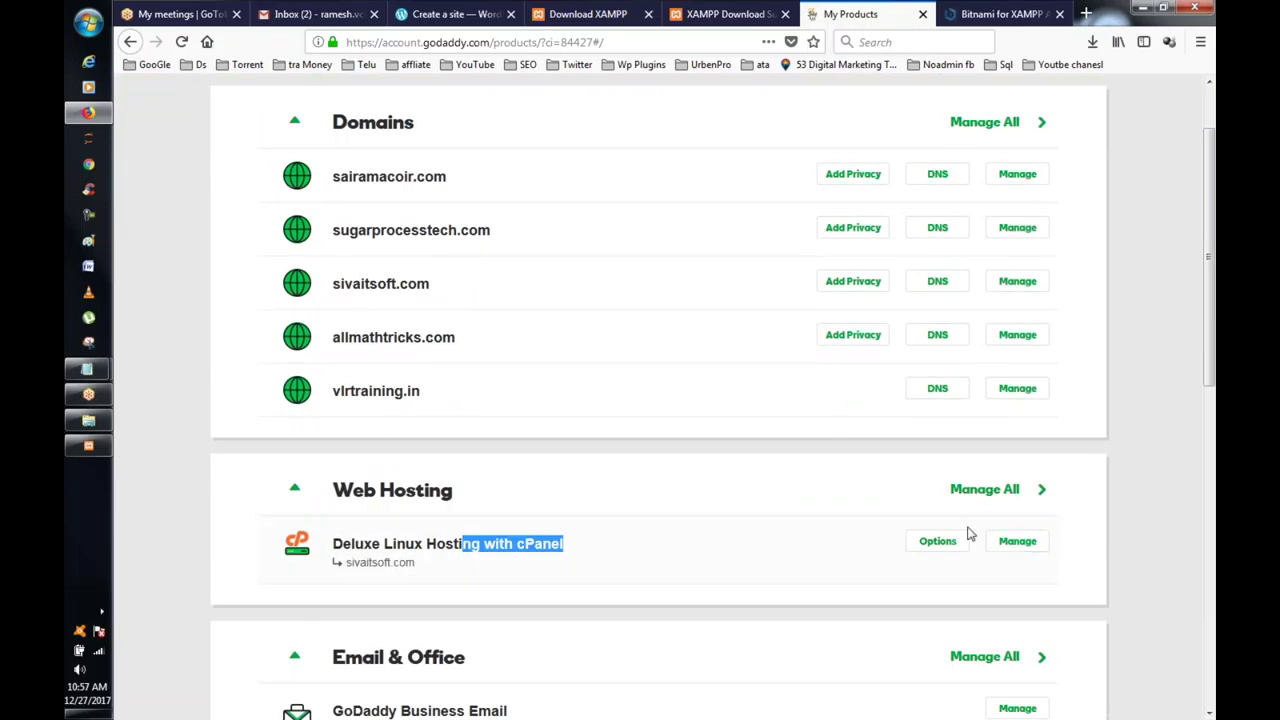
scroll(1090, 543, "down", 7)
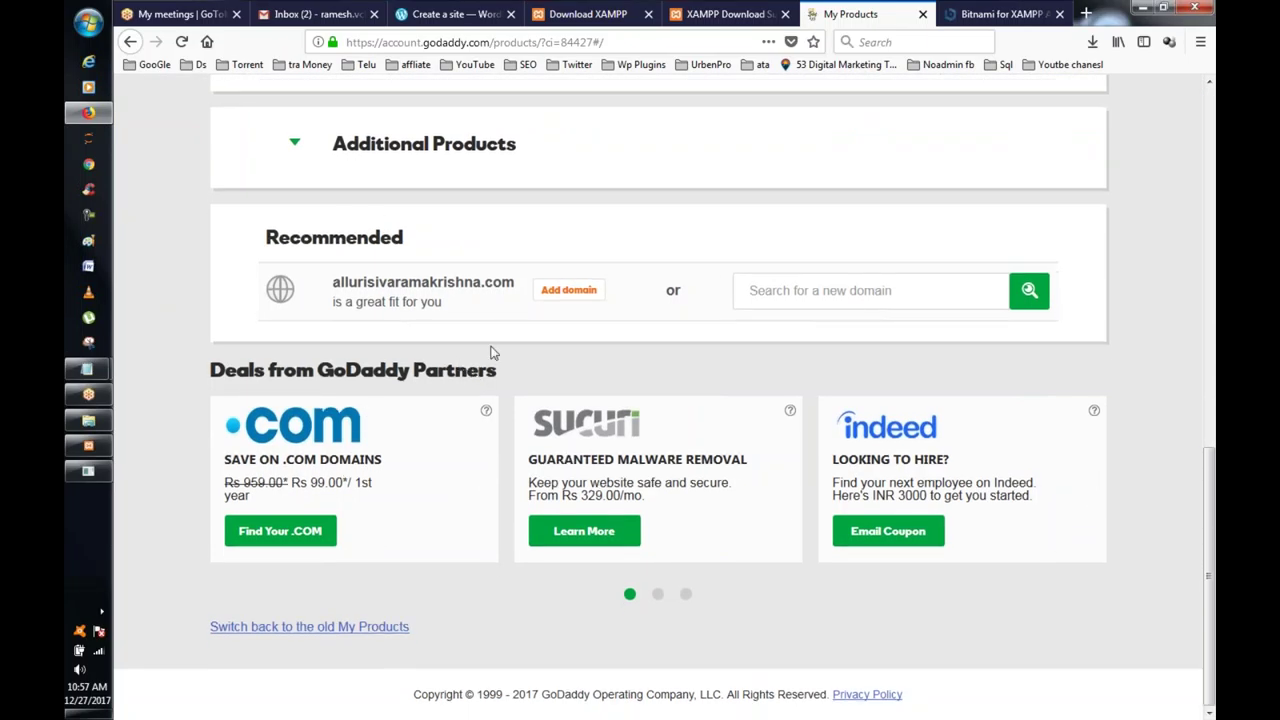
scroll(669, 286, "up", 3)
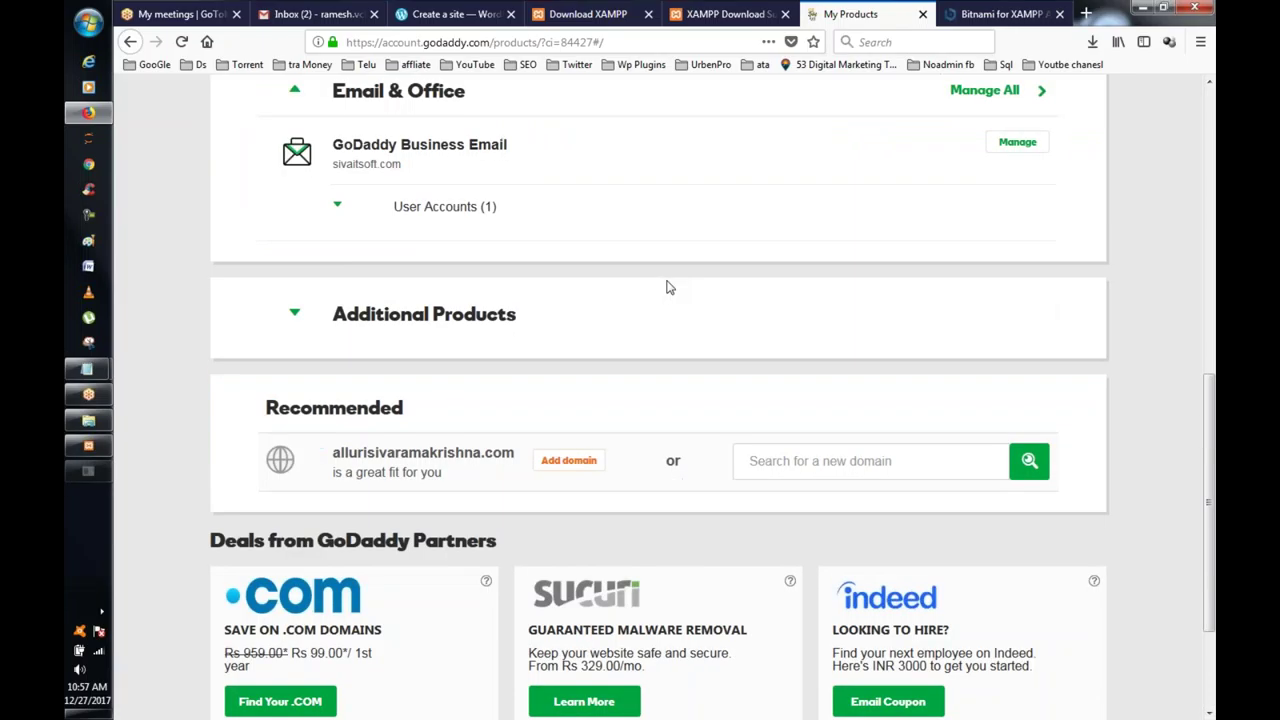
scroll(669, 286, "up", 1)
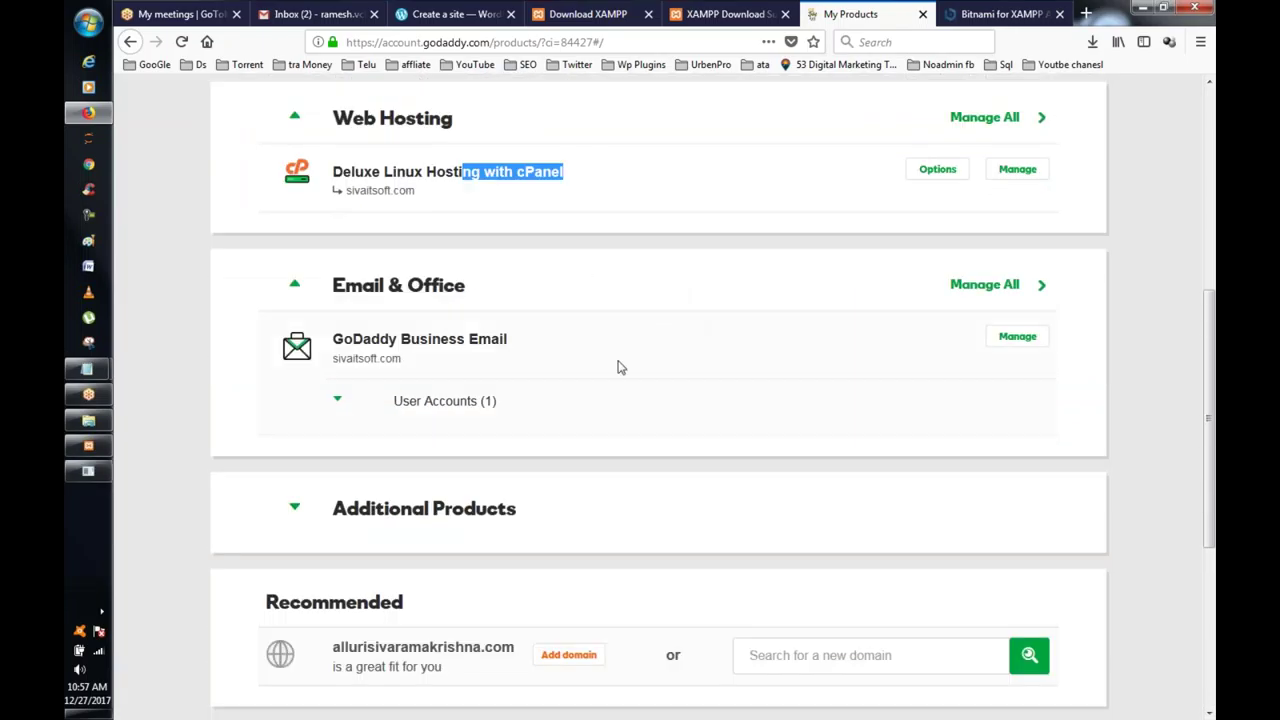
left_click(337, 401)
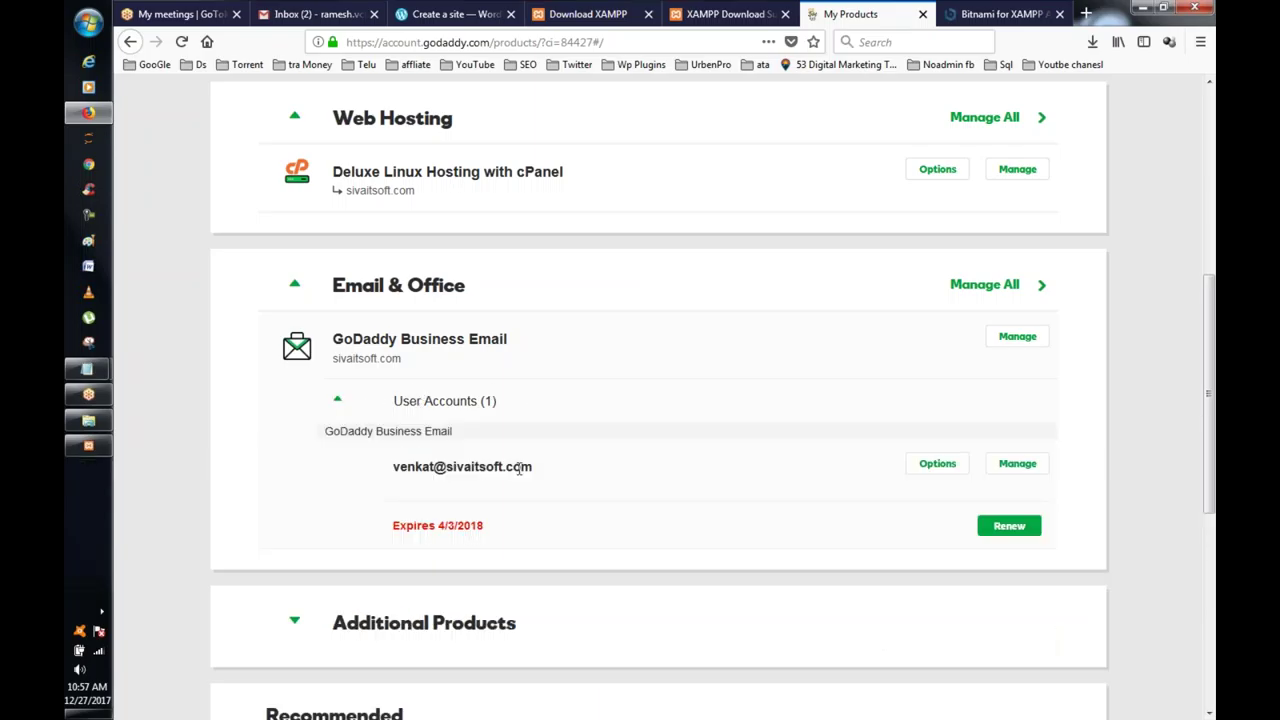
Step: Scroll back to the Domains list and select the sivaitsoft.com domain name
scroll(519, 468, "up", 2)
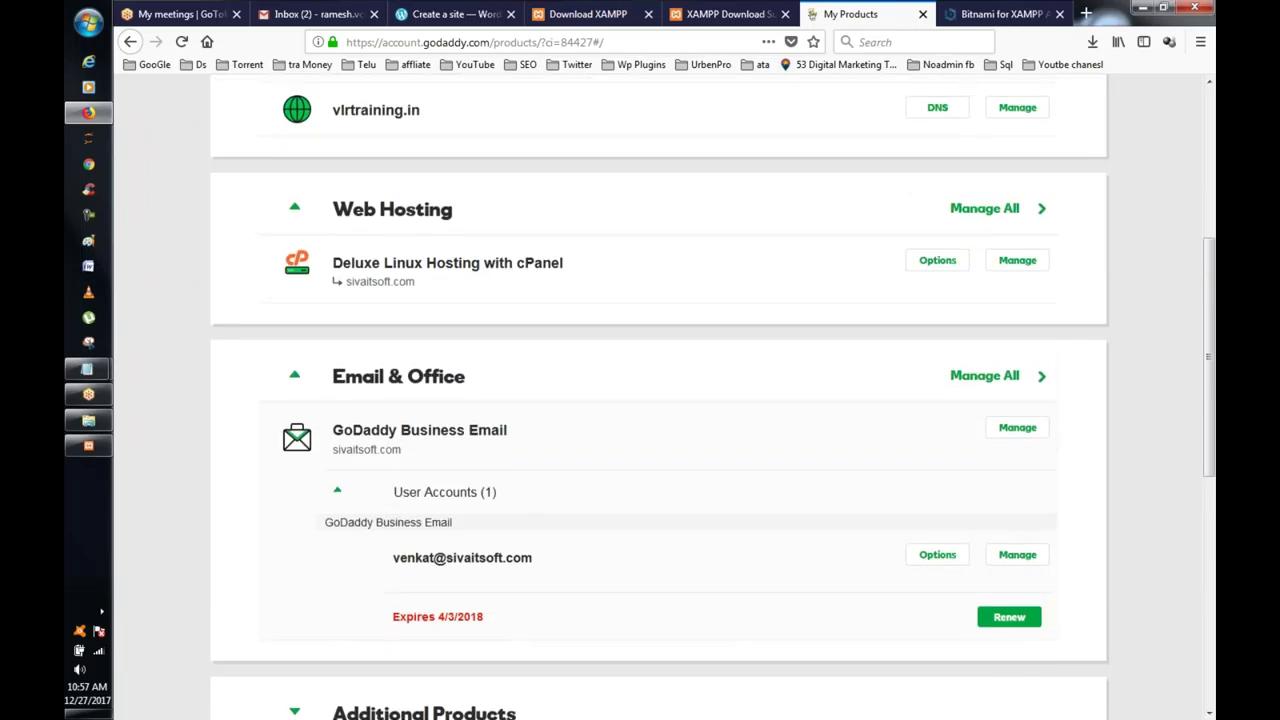
scroll(660, 400, "up", 3)
scroll(371, 400, "up", 2)
scroll(643, 260, "down", 3)
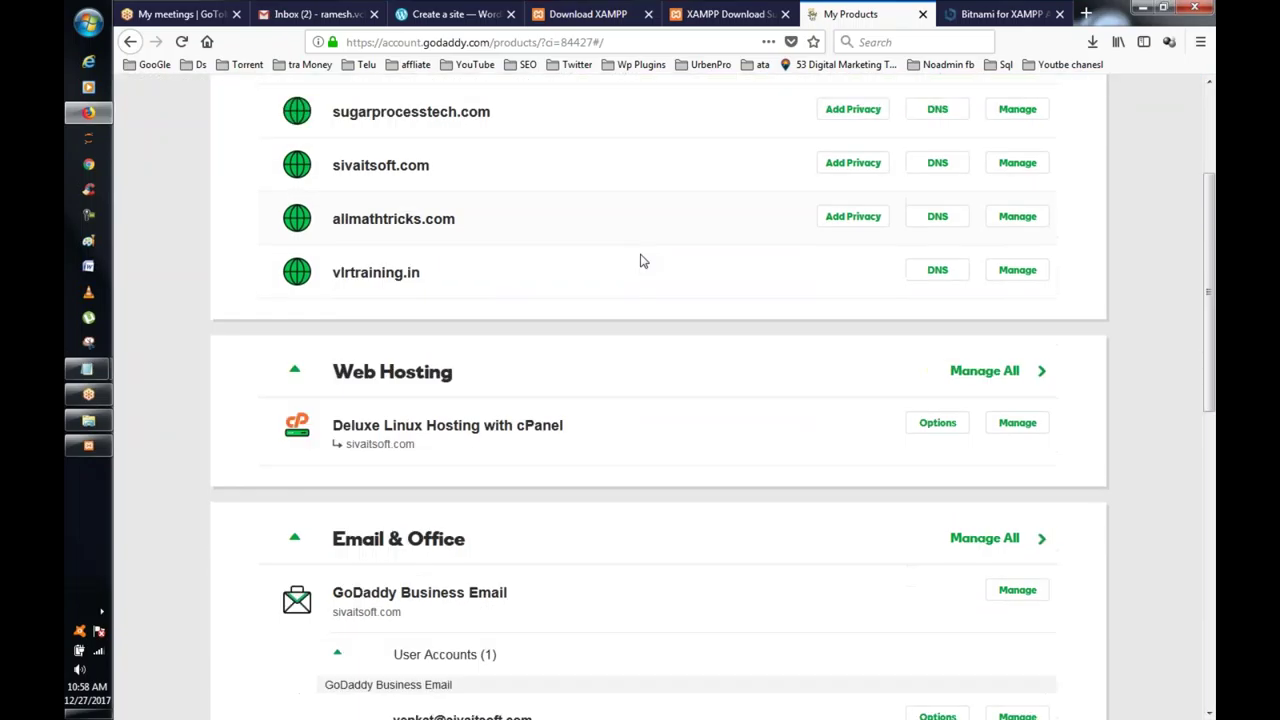
scroll(643, 260, "up", 3)
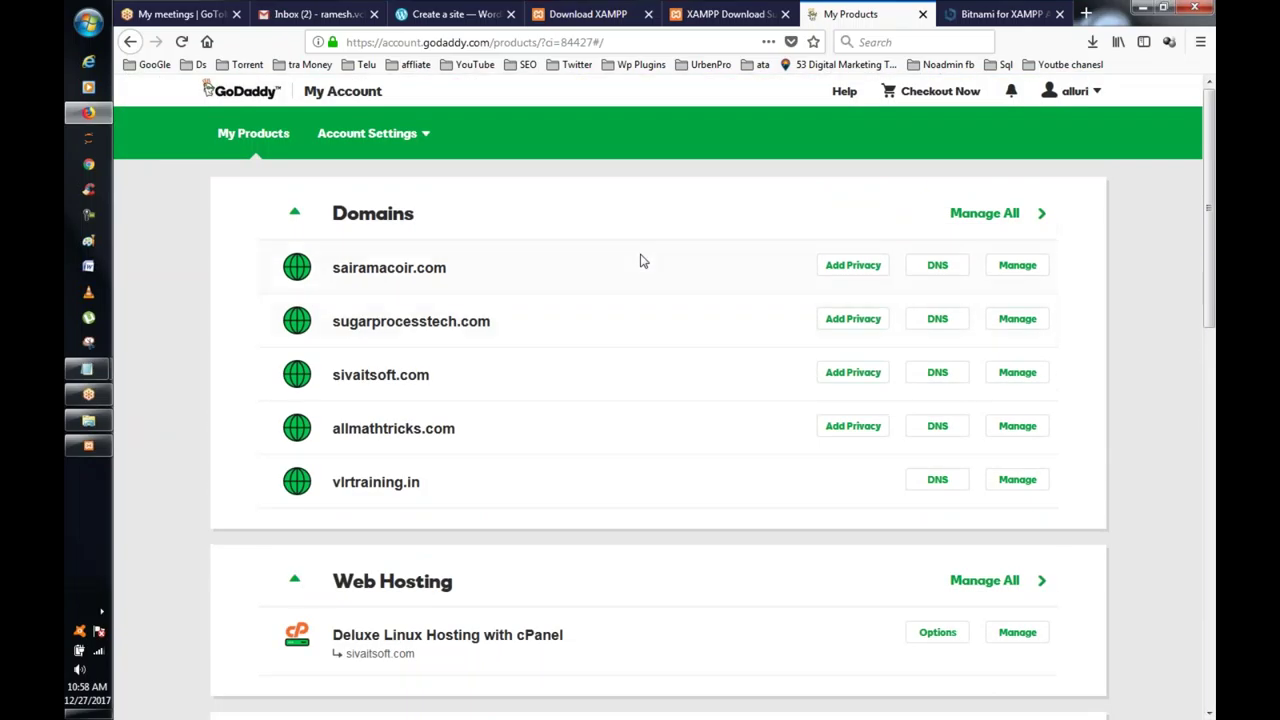
scroll(643, 261, "down", 3)
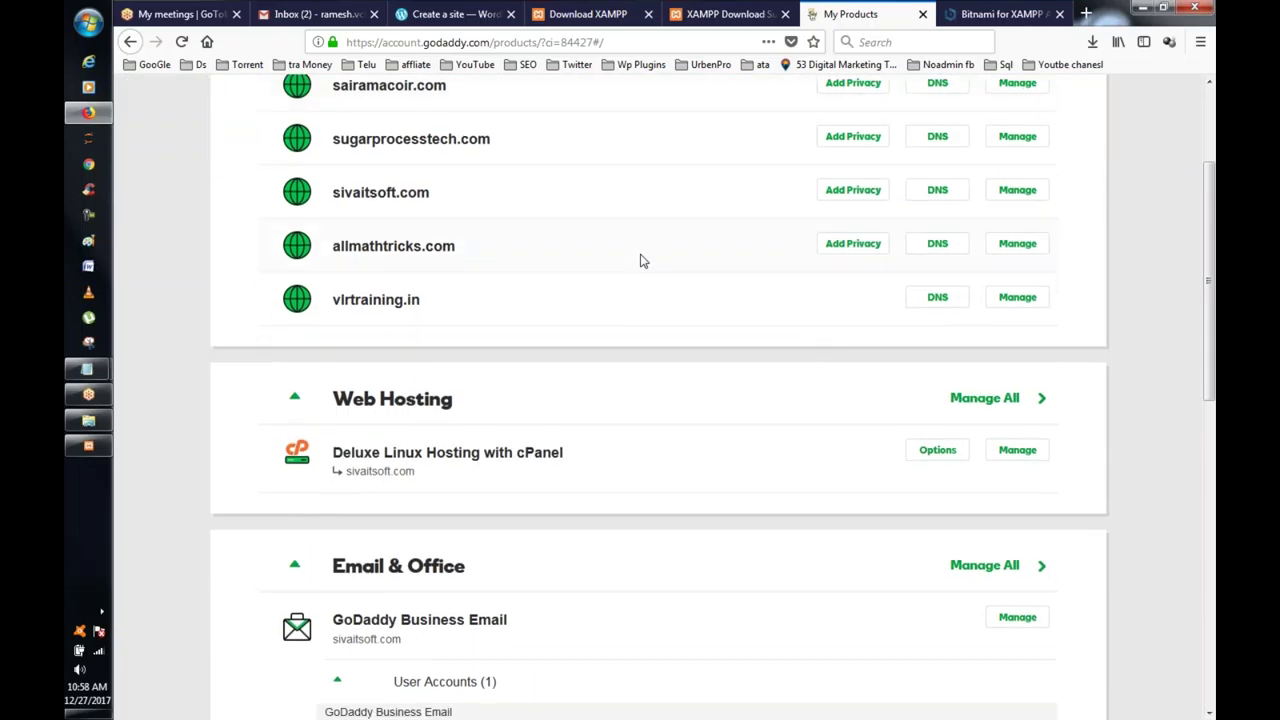
scroll(643, 261, "up", 2)
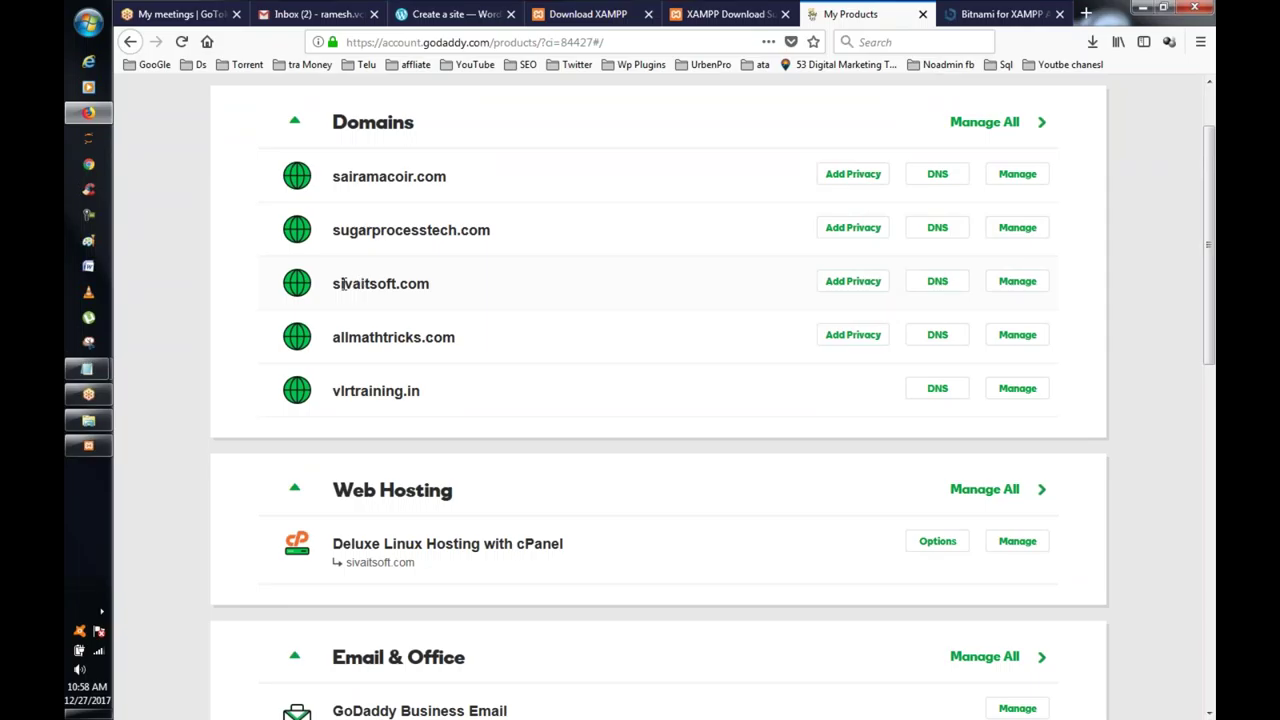
left_click_drag(342, 284, 430, 285)
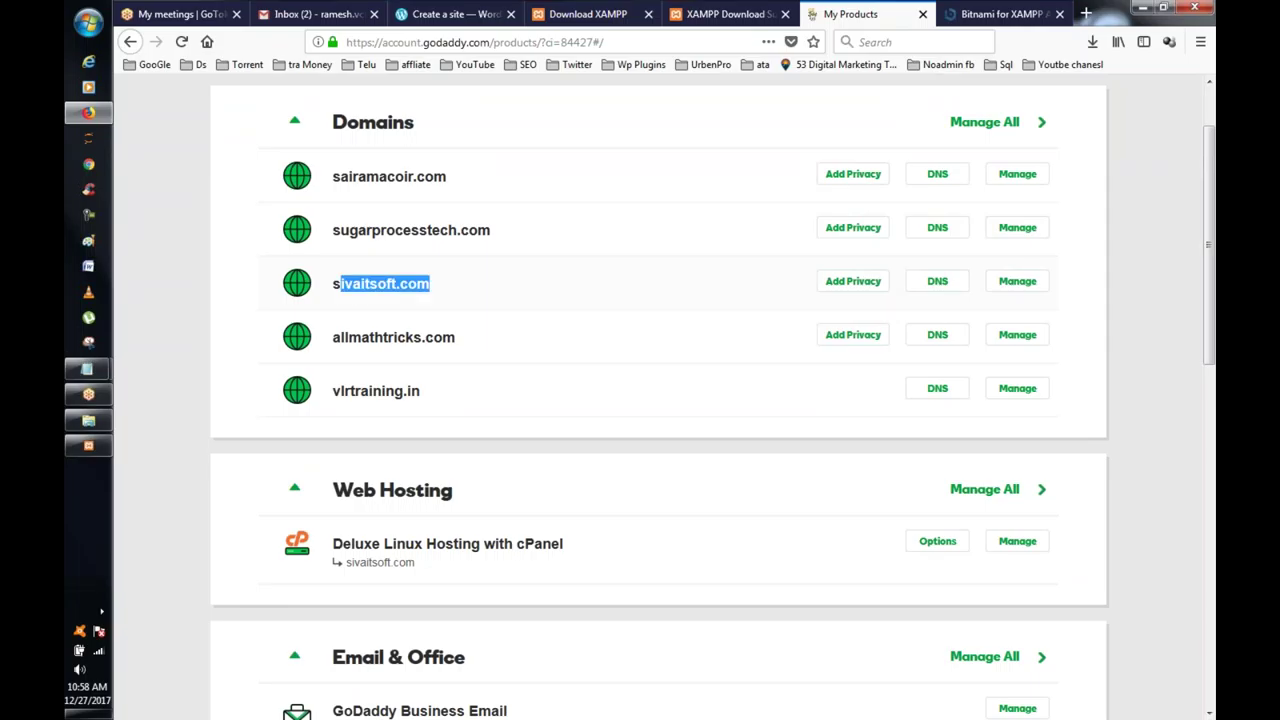
left_click_drag(323, 289, 431, 285)
Step: Open sivaitsoft.com in a new tab and view the site
right_click(390, 284)
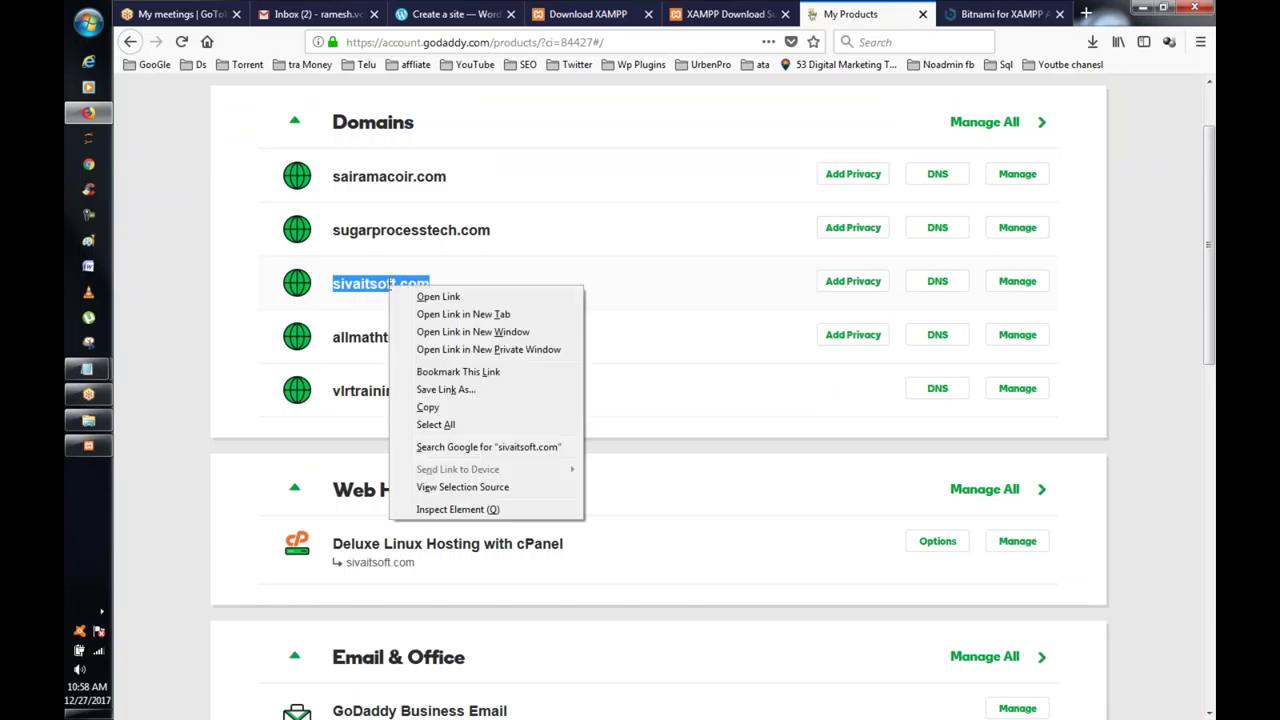
left_click(500, 315)
left_click(883, 13)
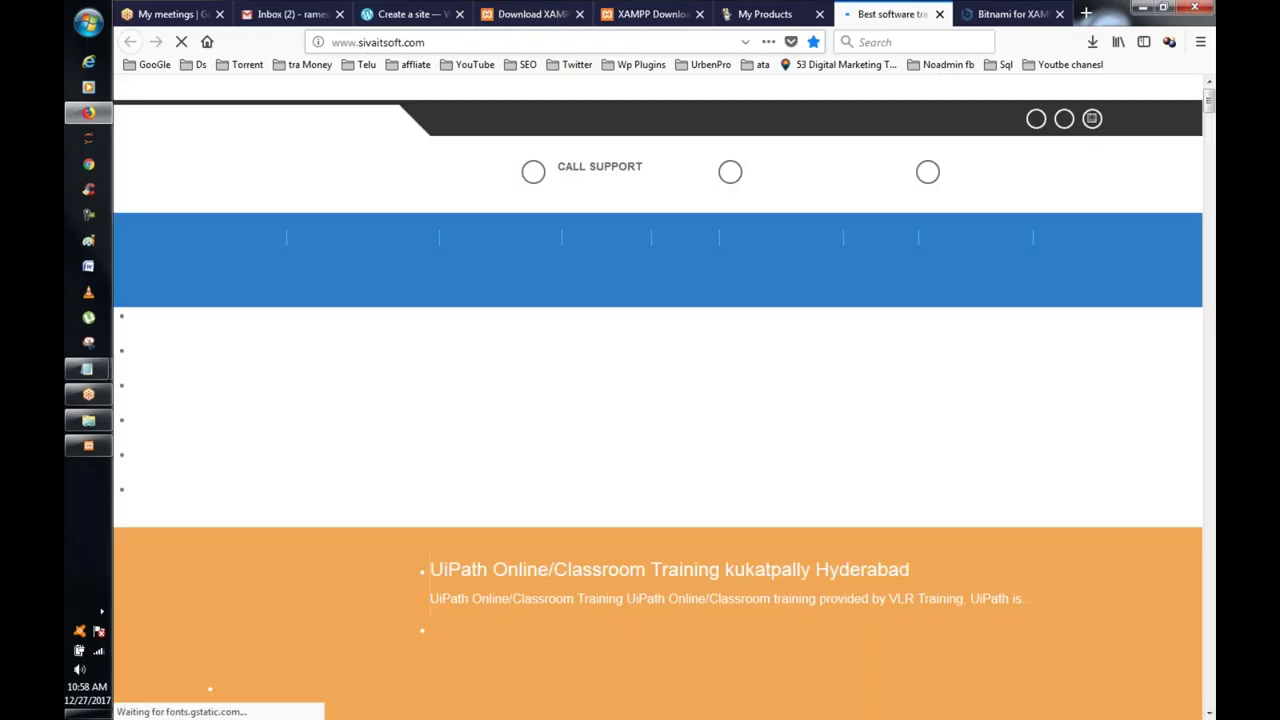
scroll(694, 153, "down", 10)
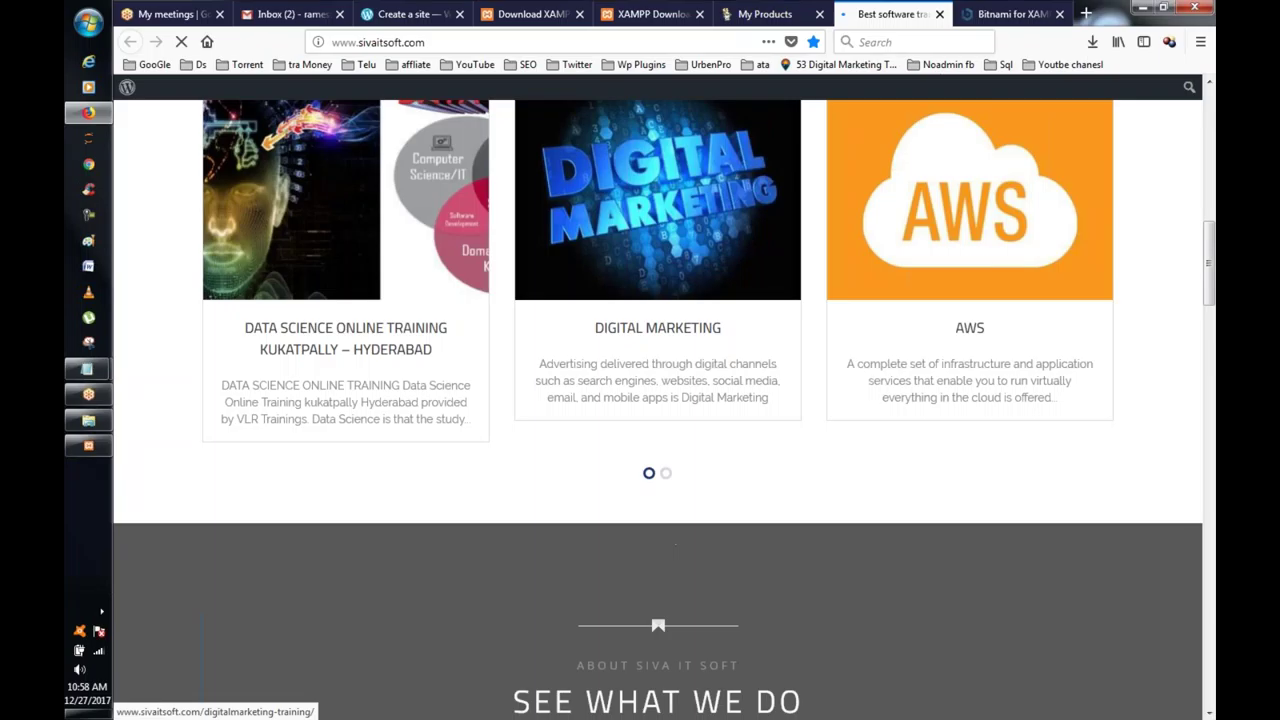
scroll(657, 400, "up", 4)
scroll(657, 400, "up", 3)
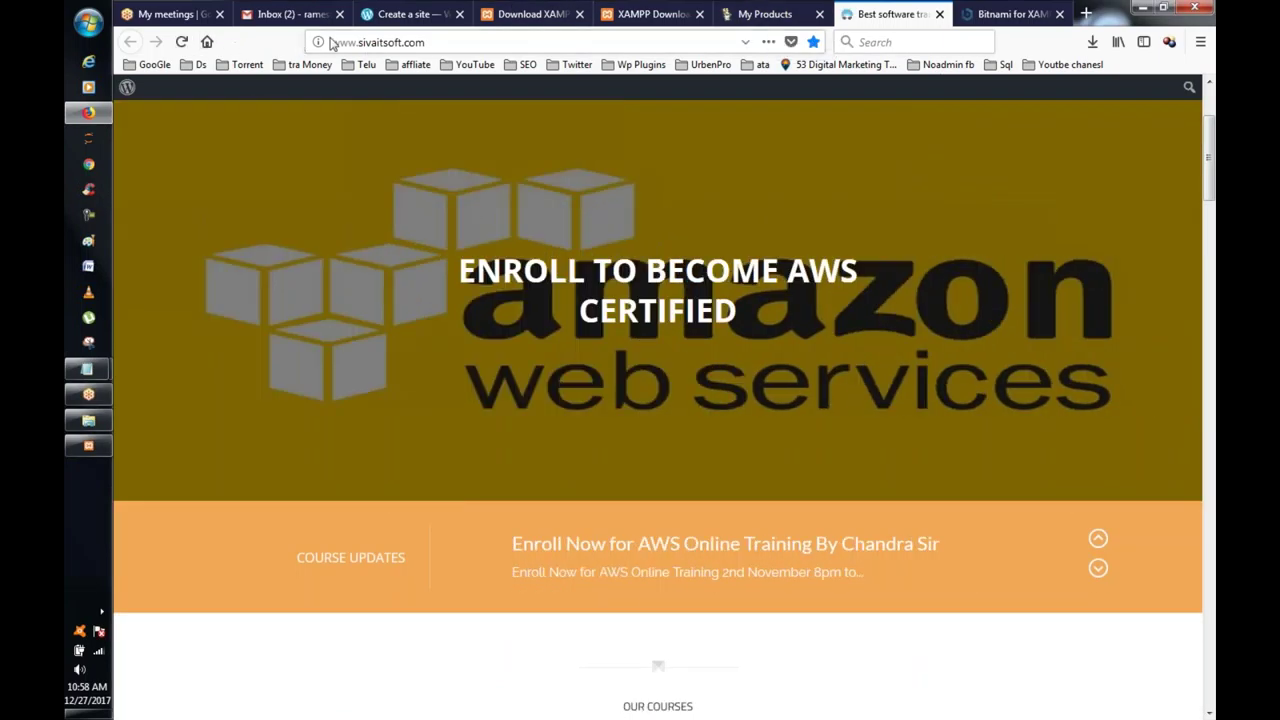
Step: Change the address to videos.sivaitsoft.com and load it, then return to the GoDaddy tab
left_click_drag(330, 42, 357, 42)
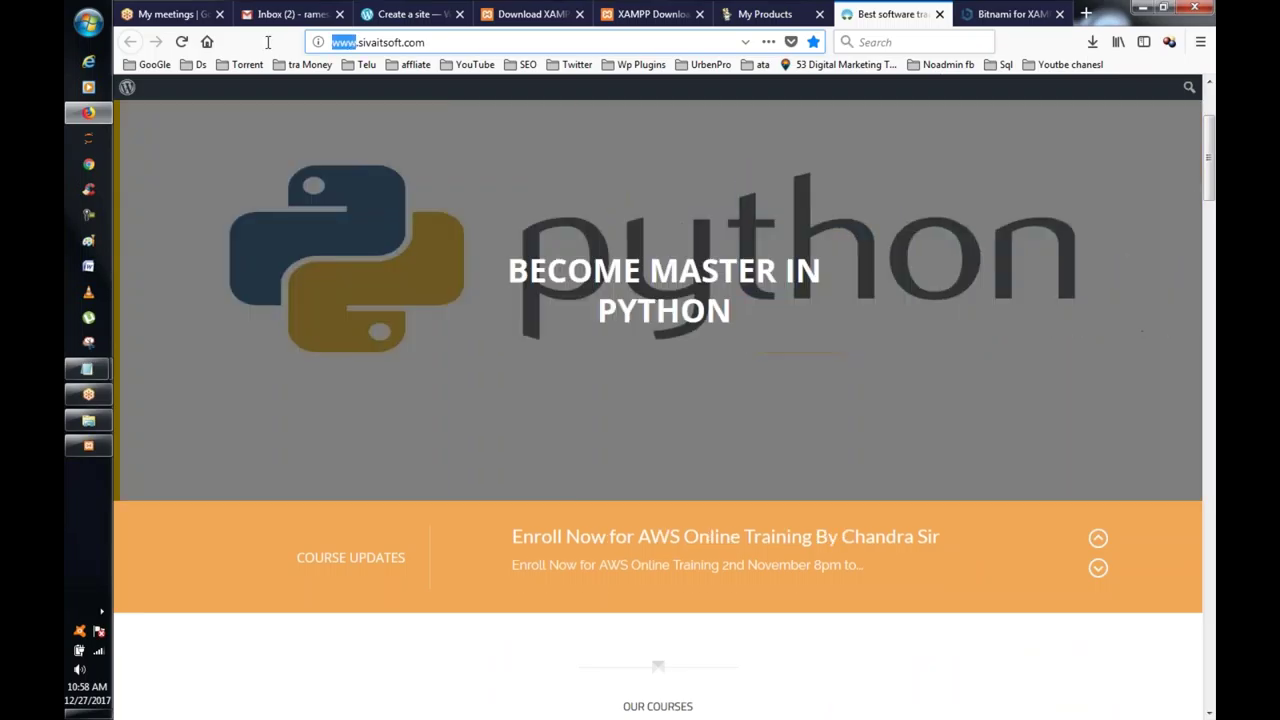
type("ku.")
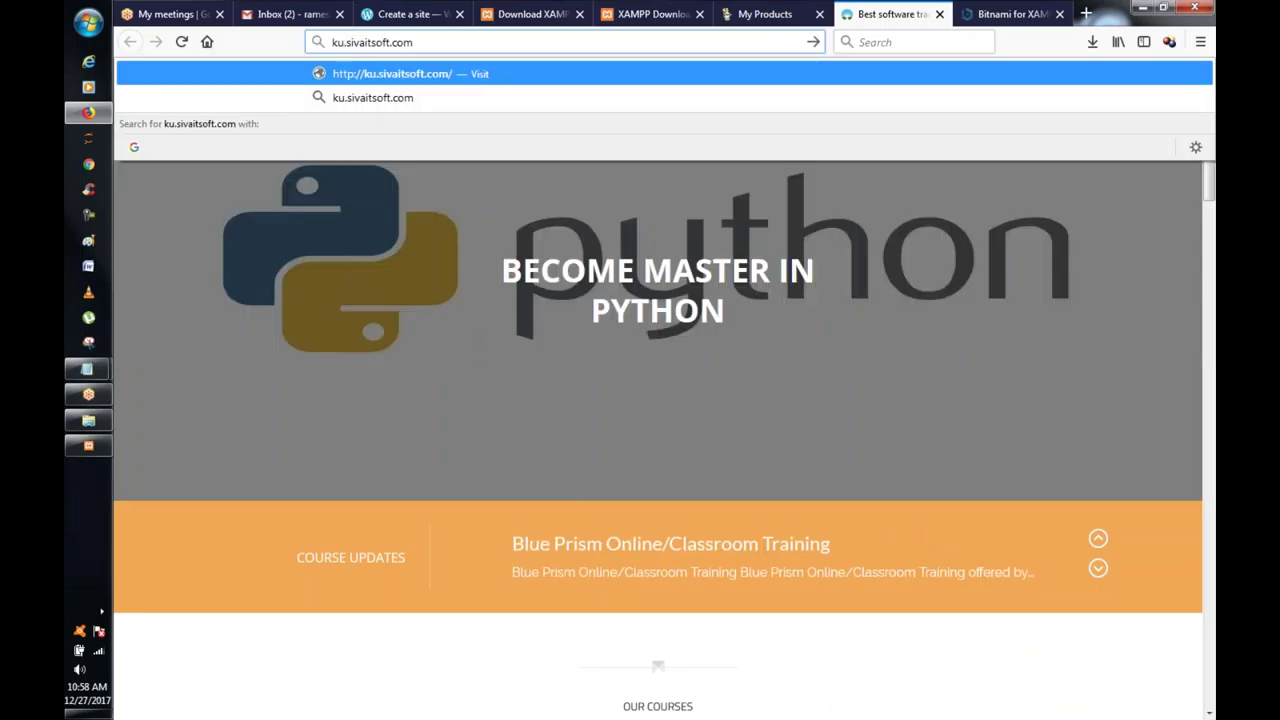
key("BackSpace")
key("BackSpace")
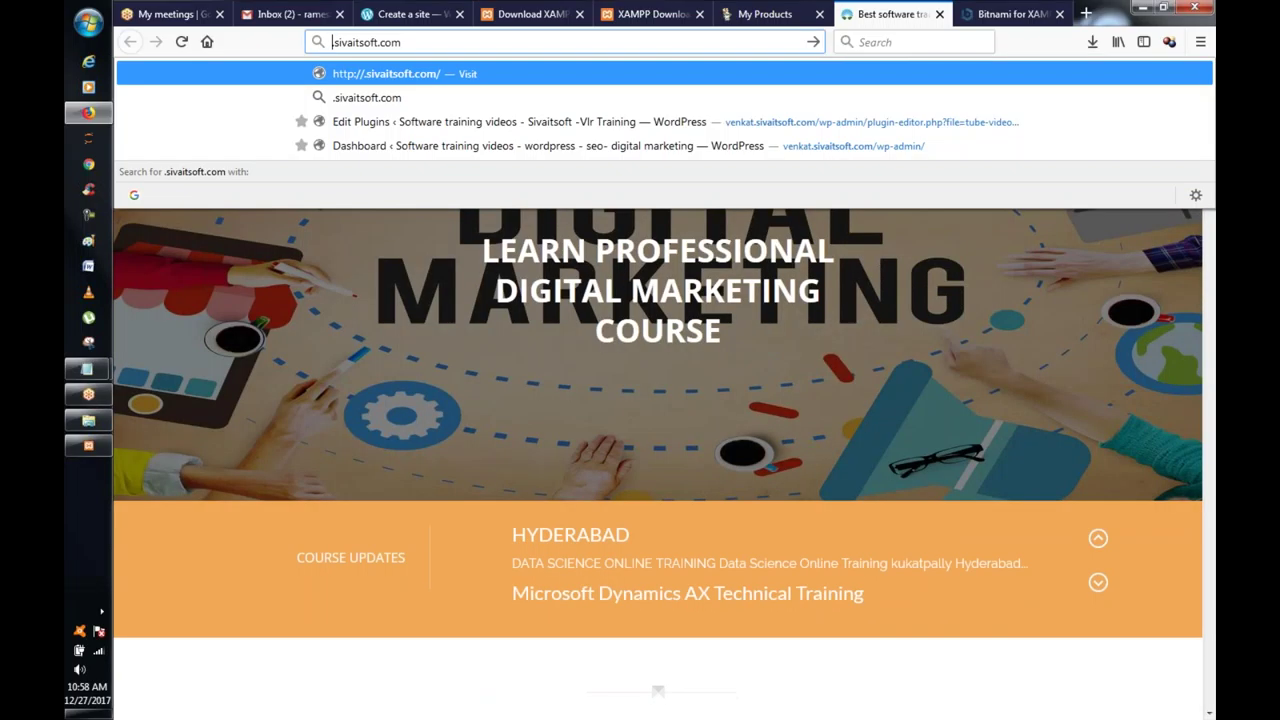
type("videos")
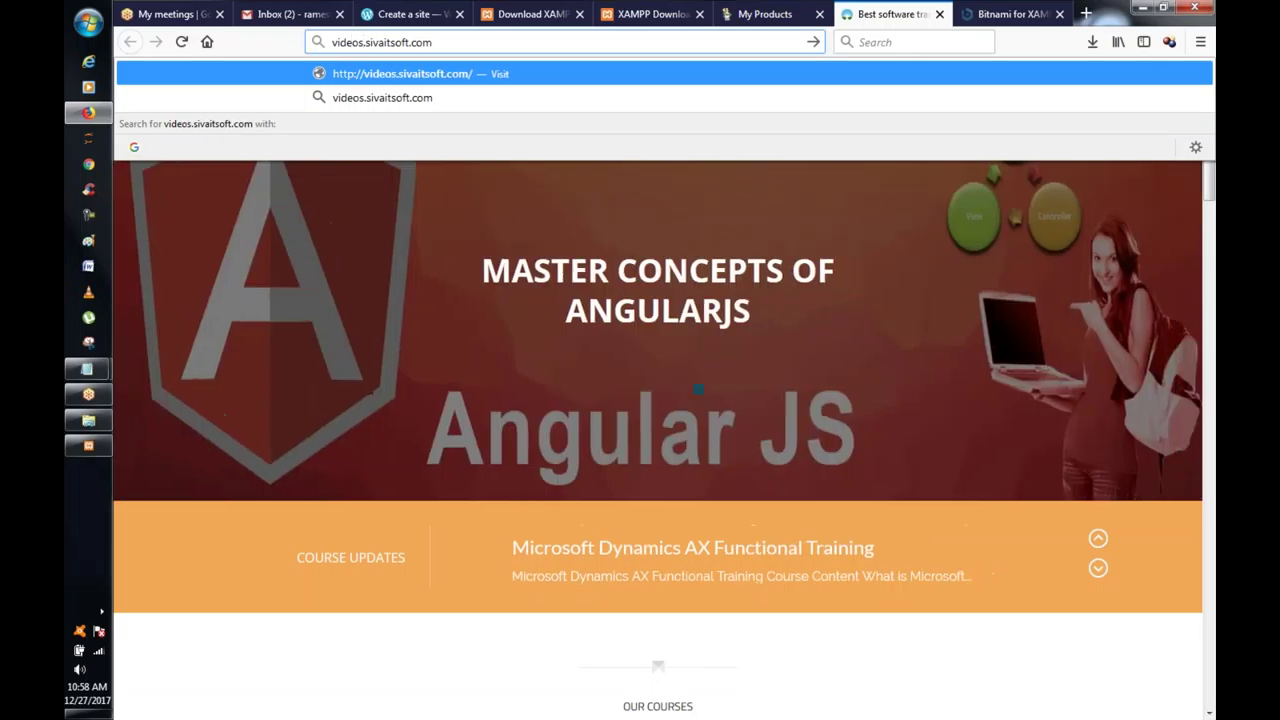
key("Return")
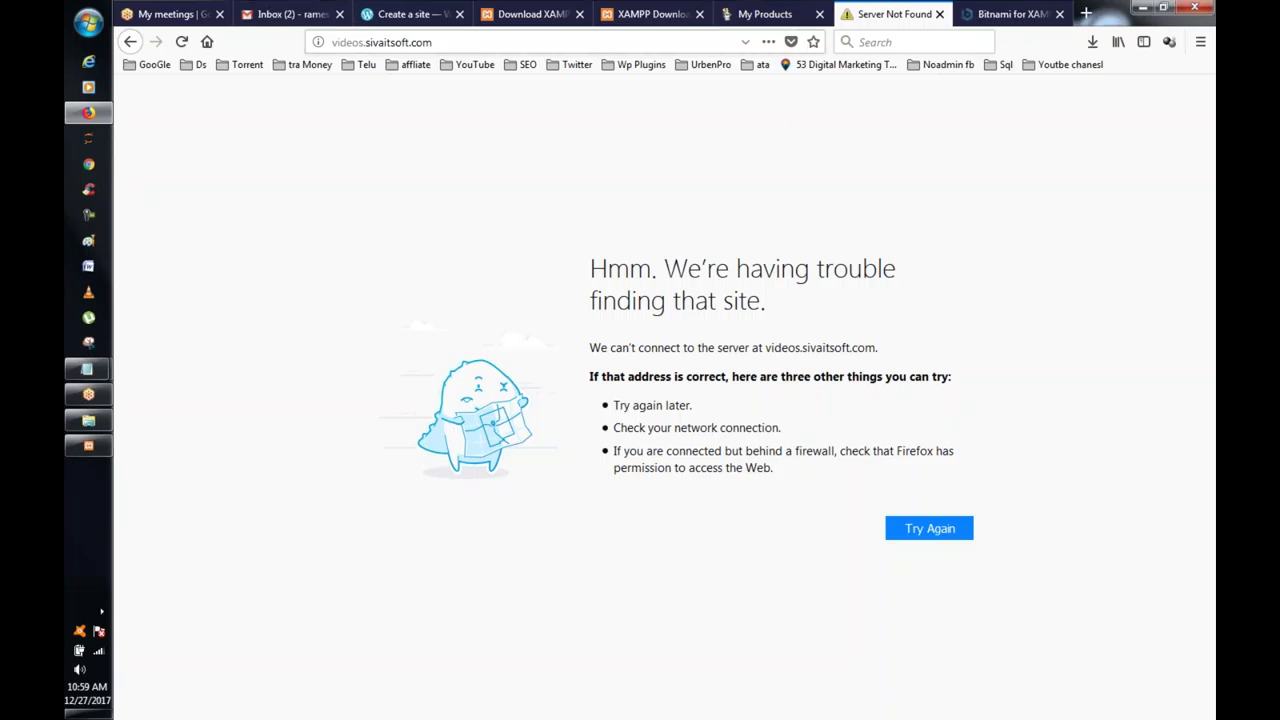
left_click(778, 10)
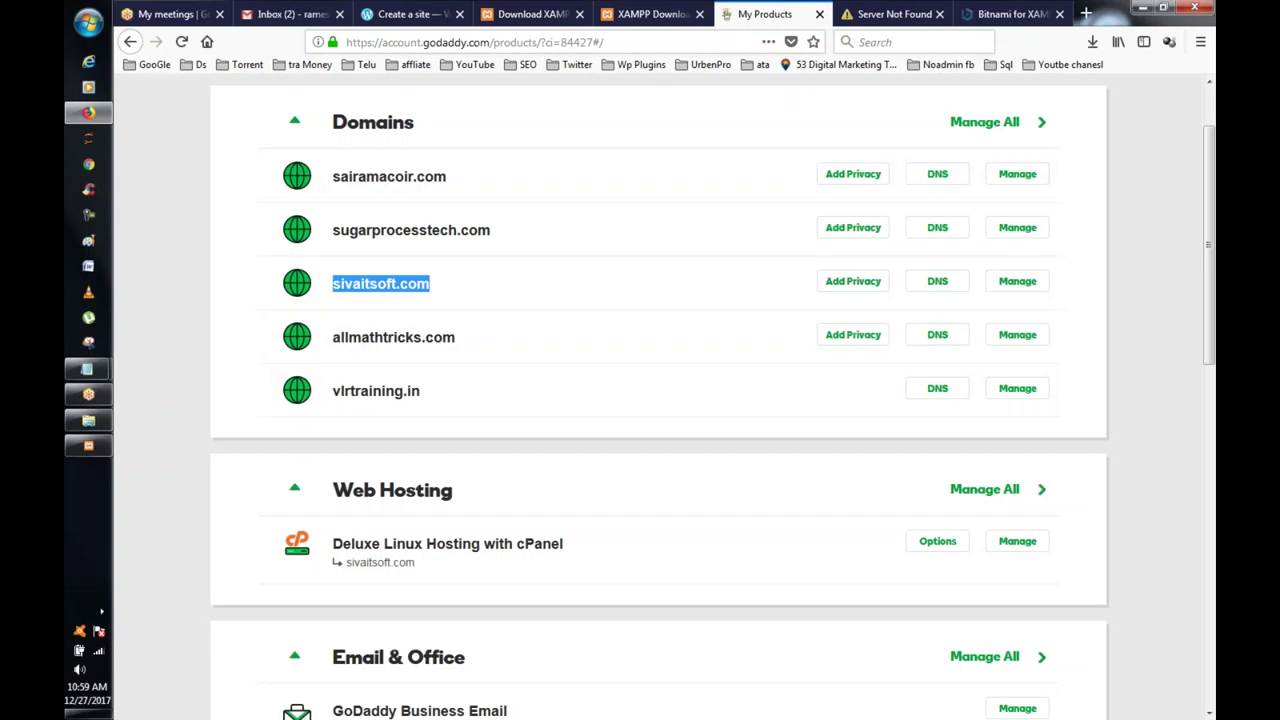
Step: Open the Deluxe hosting management page and review primary domain sivaitsoft.com and renewal date 3/4/2019
left_click(1020, 548)
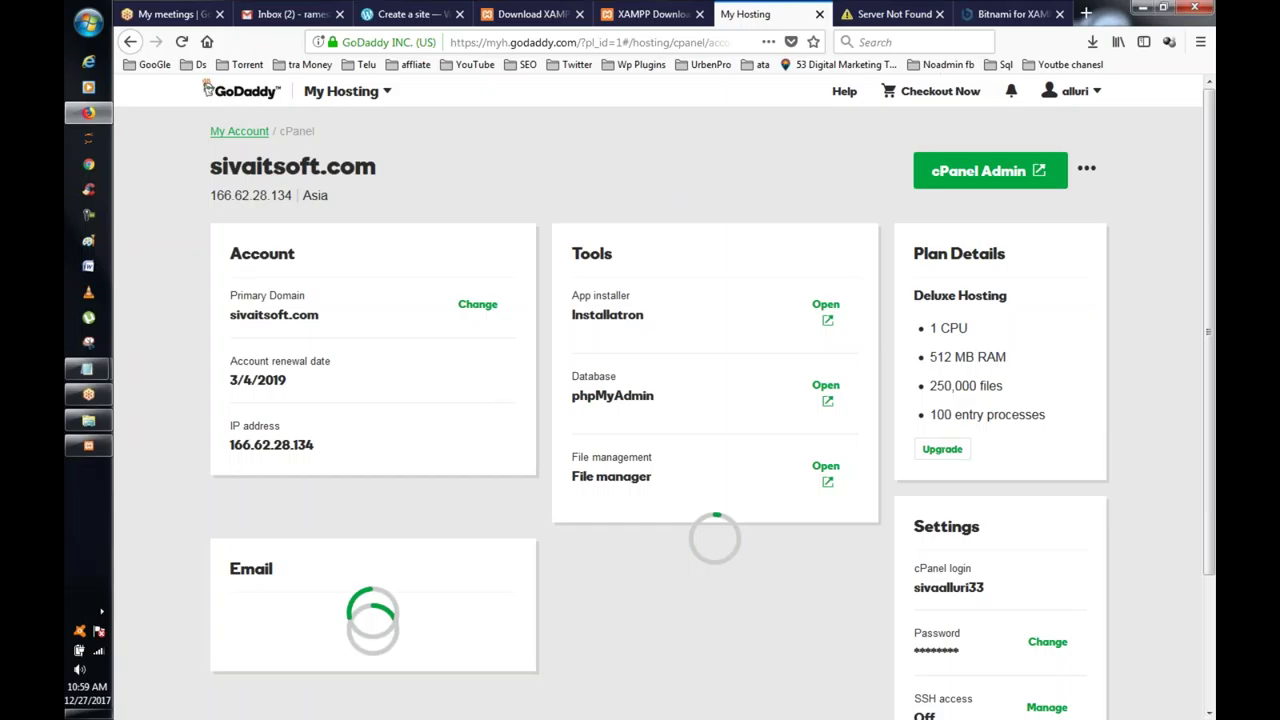
scroll(912, 226, "down", 3)
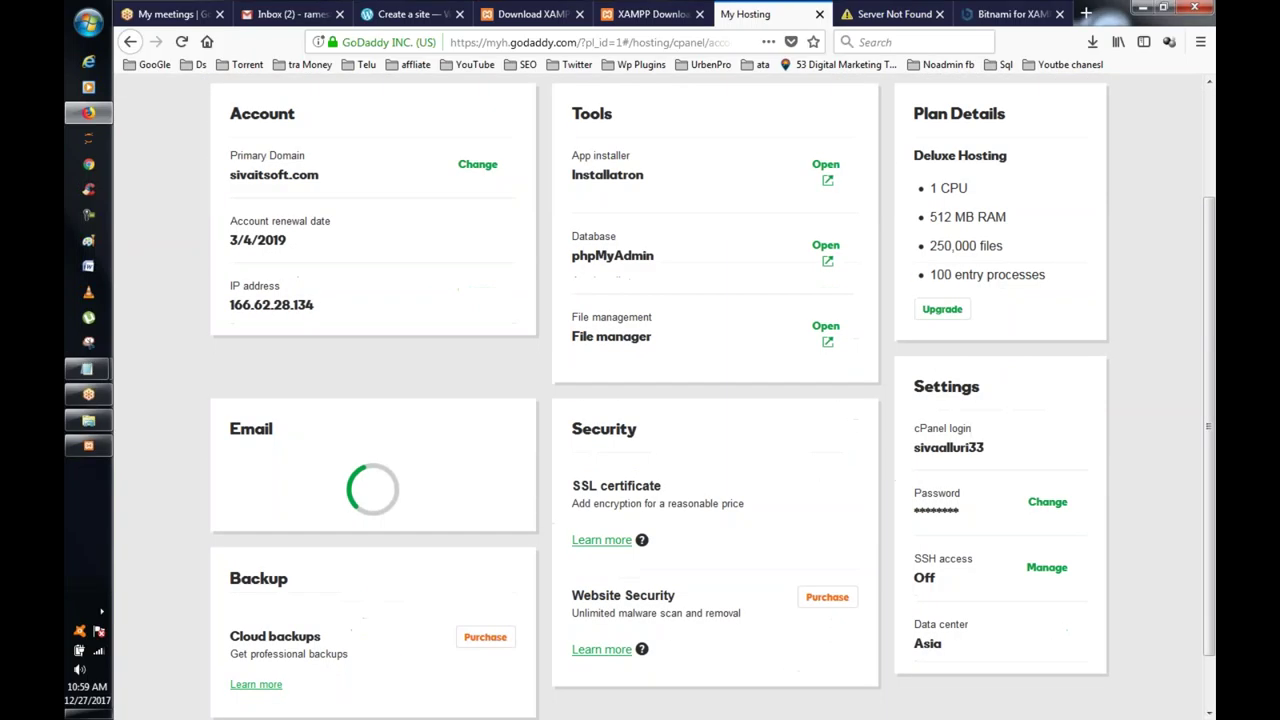
scroll(858, 176, "up", 3)
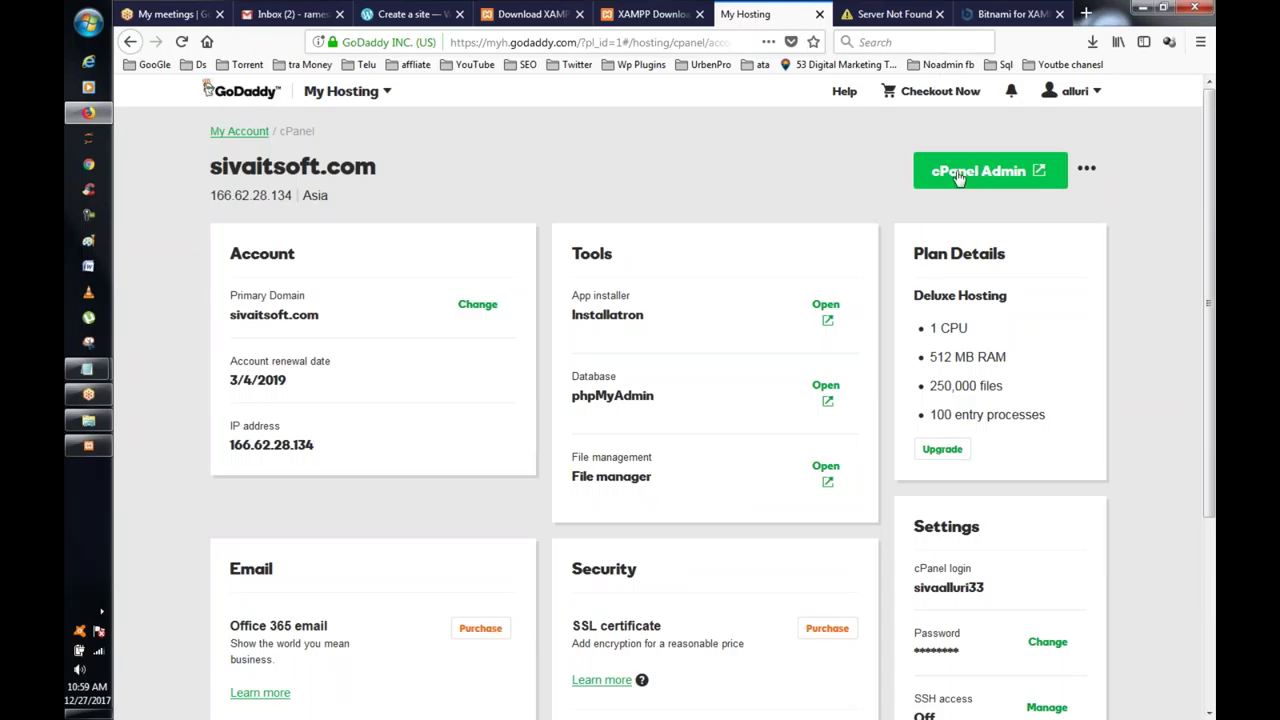
scroll(362, 234, "down", 5)
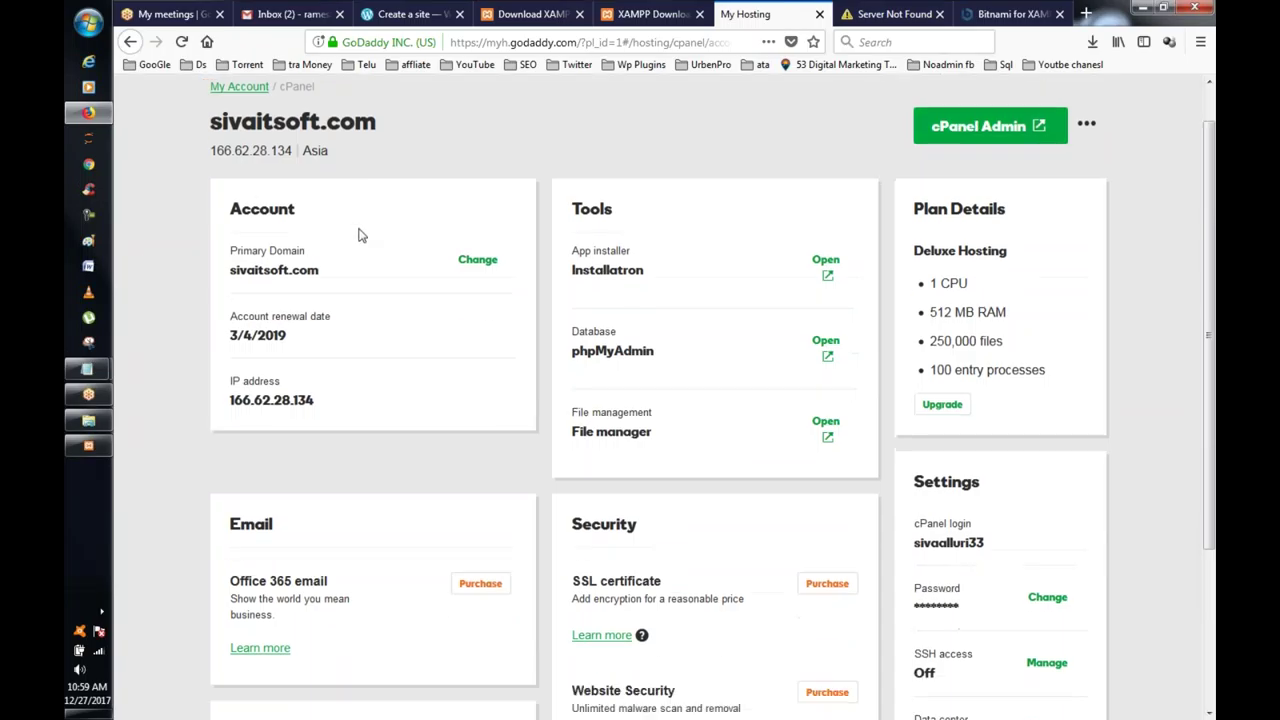
scroll(358, 235, "up", 5)
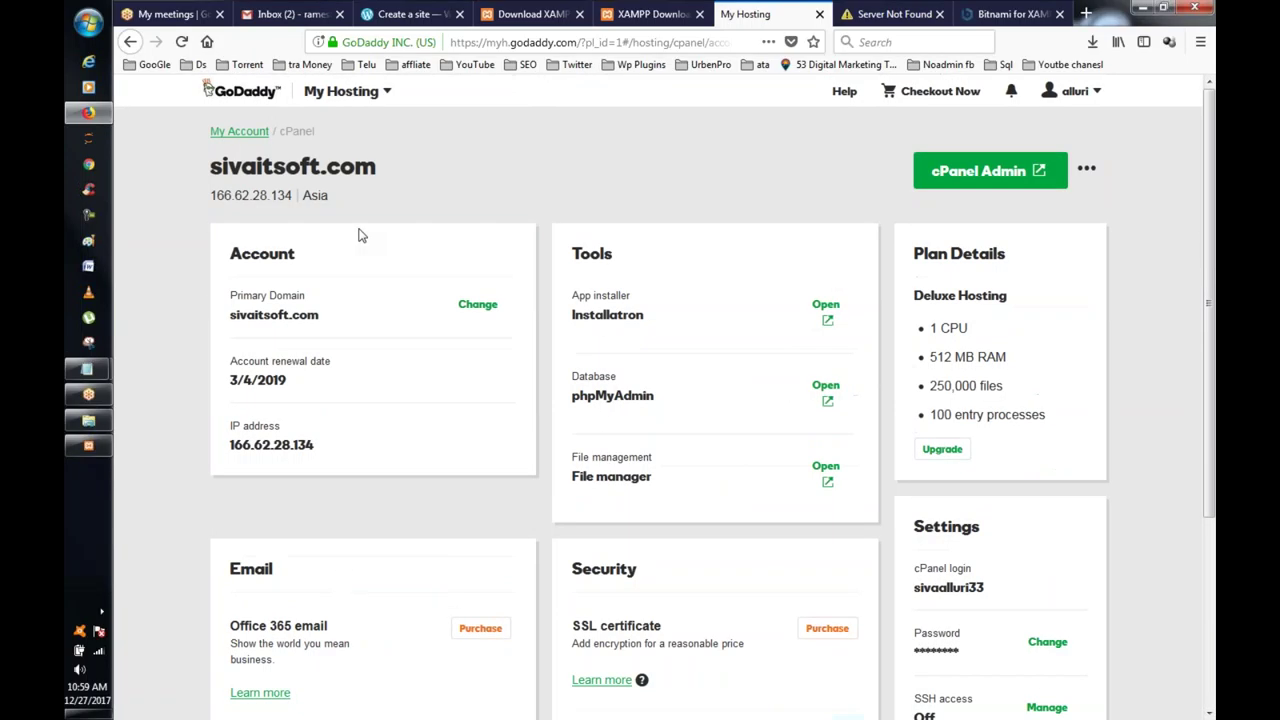
scroll(358, 235, "down", 2)
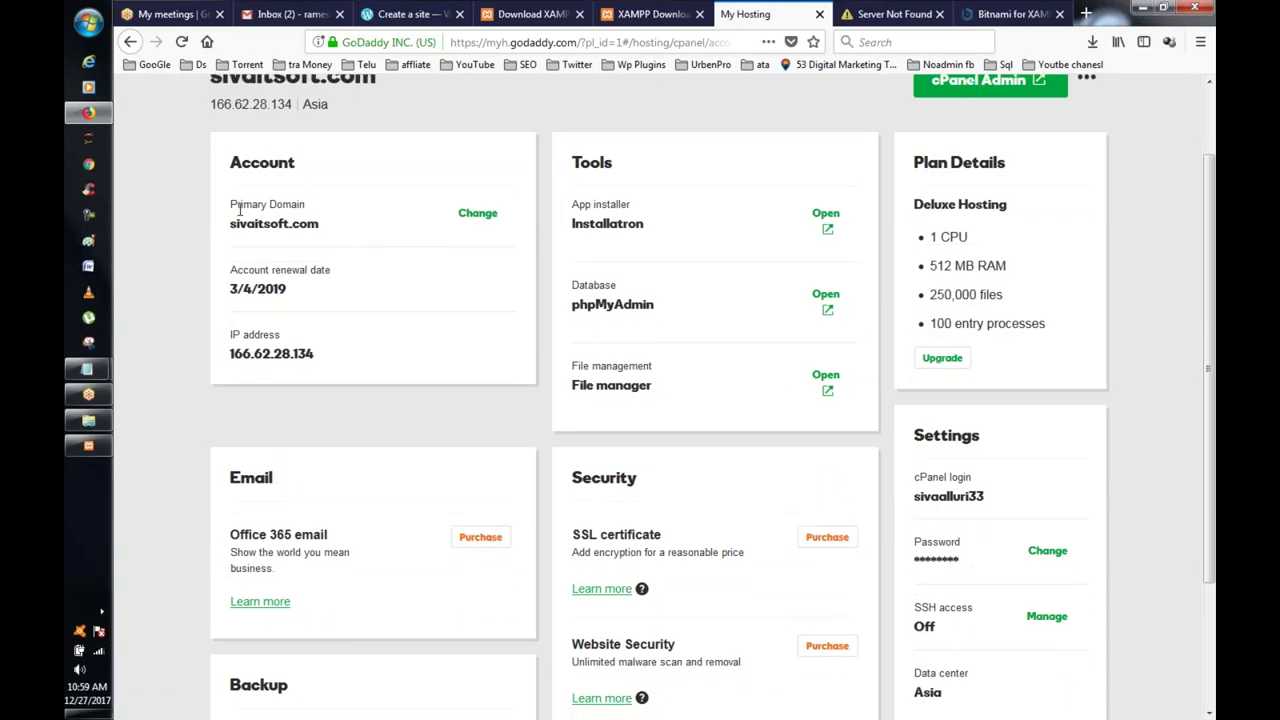
left_click_drag(230, 224, 319, 226)
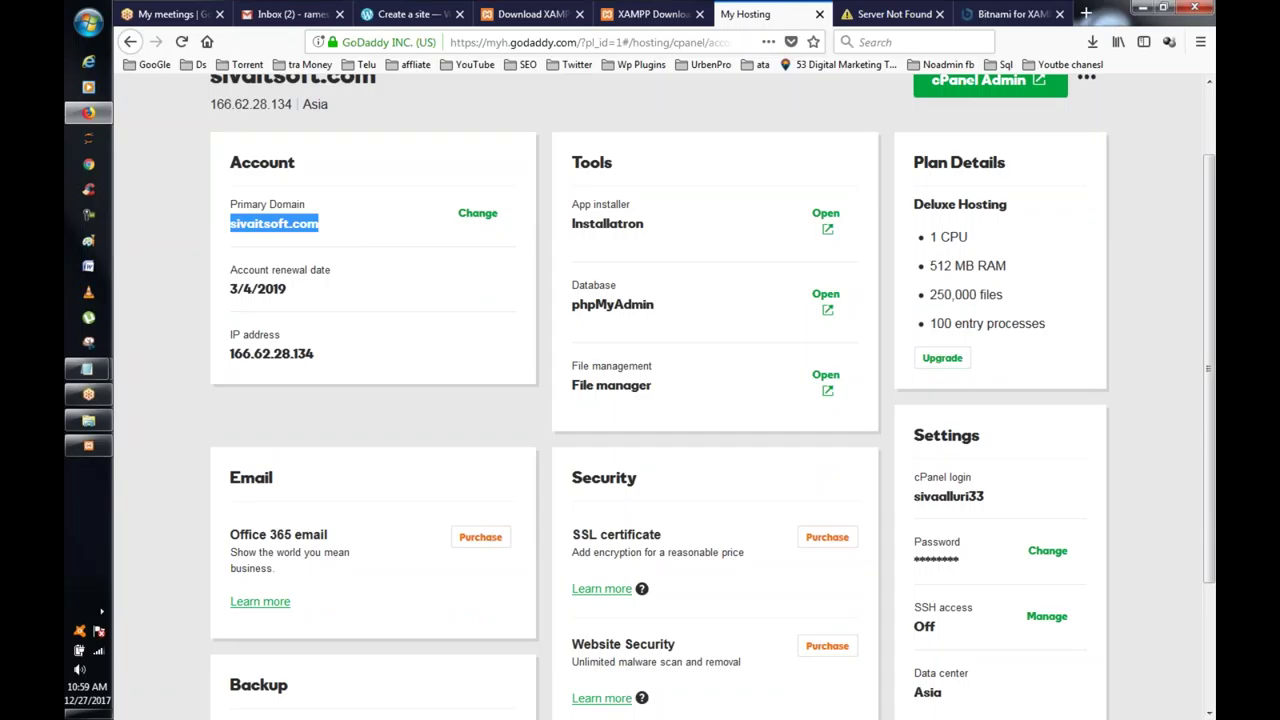
left_click(271, 229)
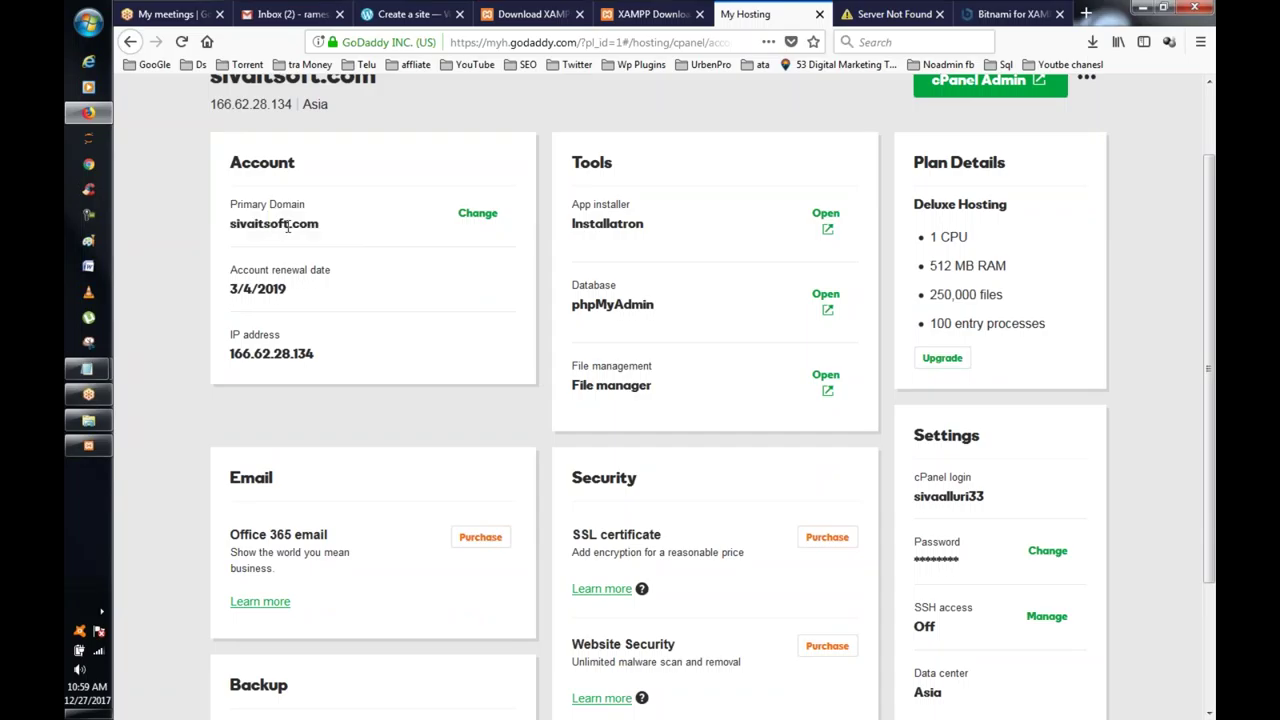
left_click_drag(231, 288, 287, 288)
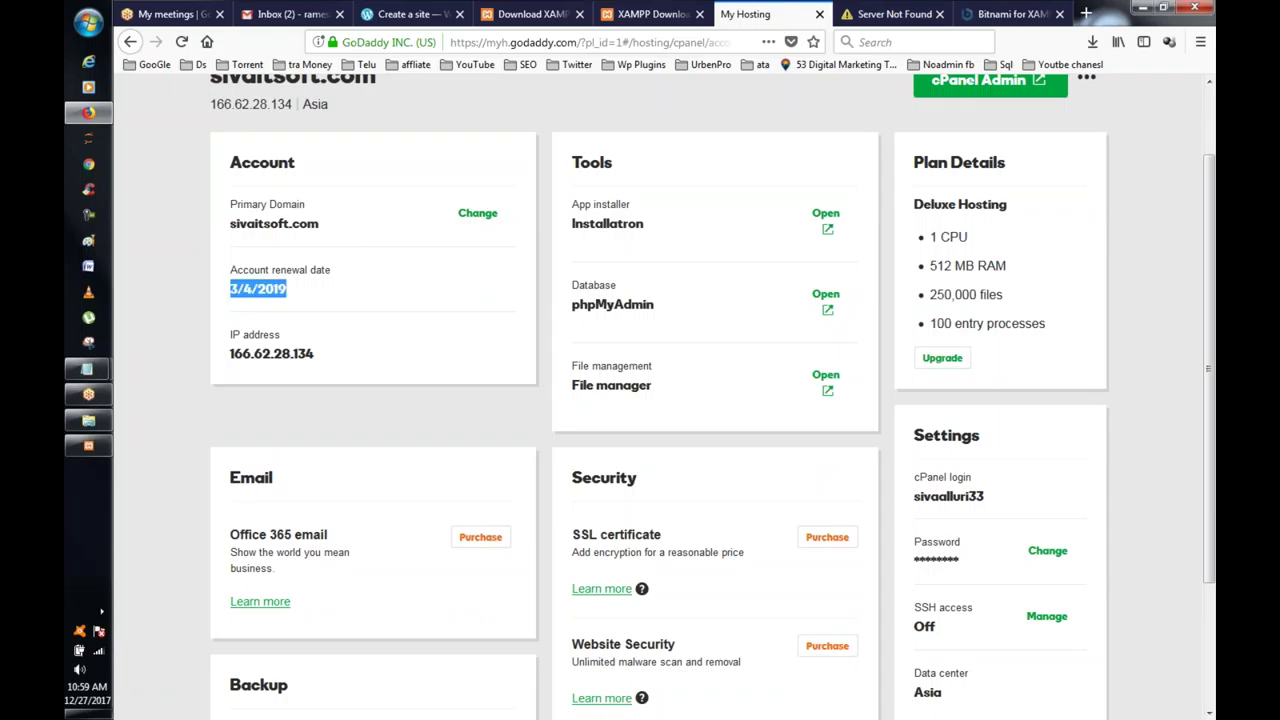
scroll(287, 288, "down", 2)
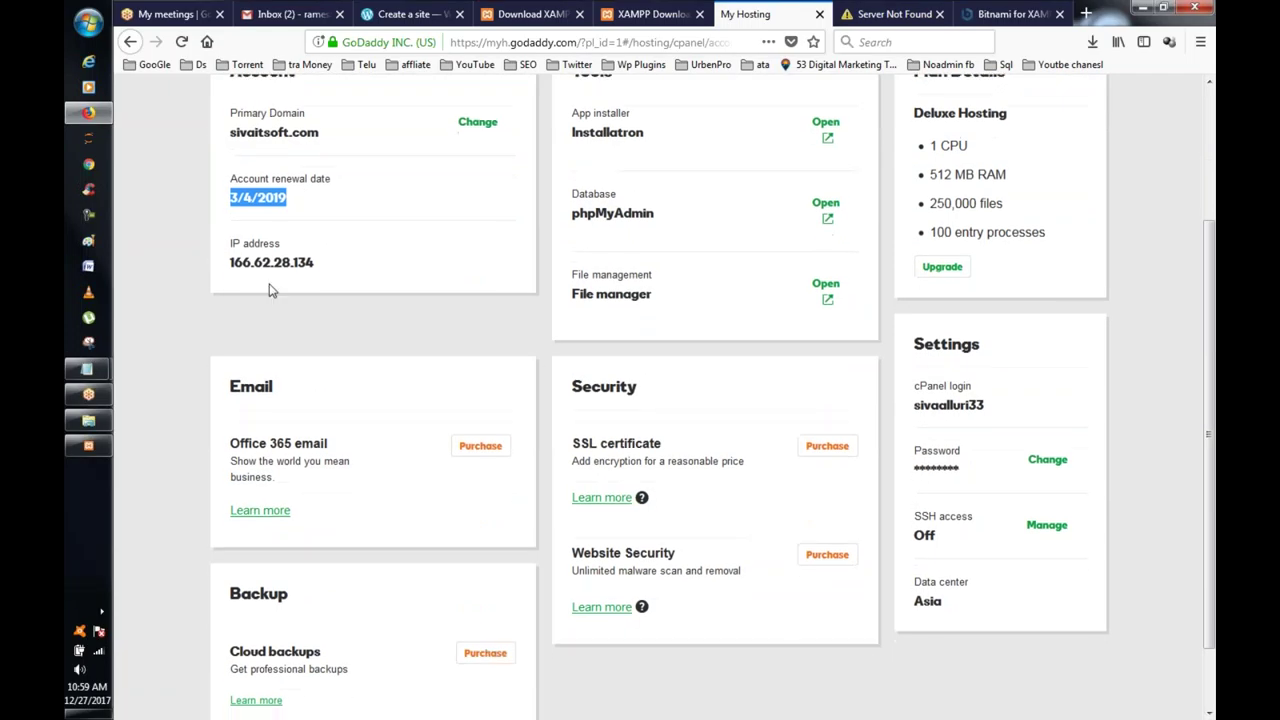
left_click_drag(231, 262, 314, 262)
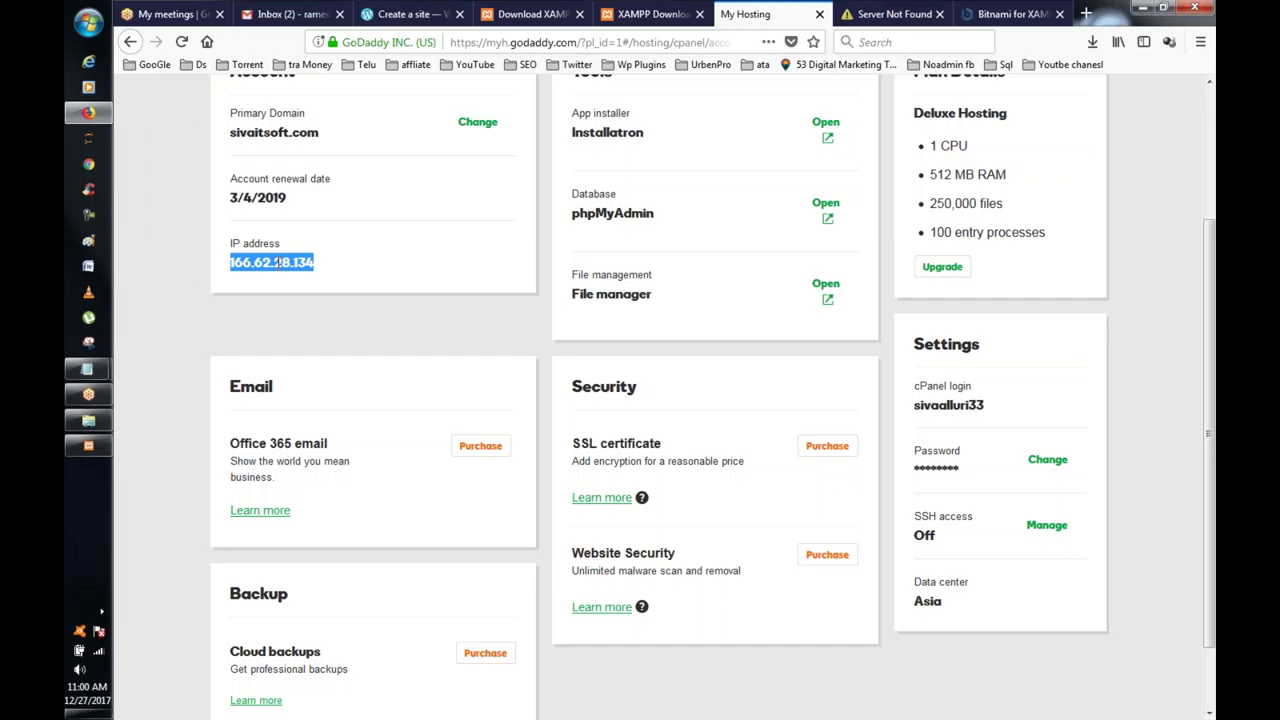
Step: Review the Plan Details card: 1 CPU, 512 MB RAM and the entry processes limit
scroll(275, 262, "down", 1)
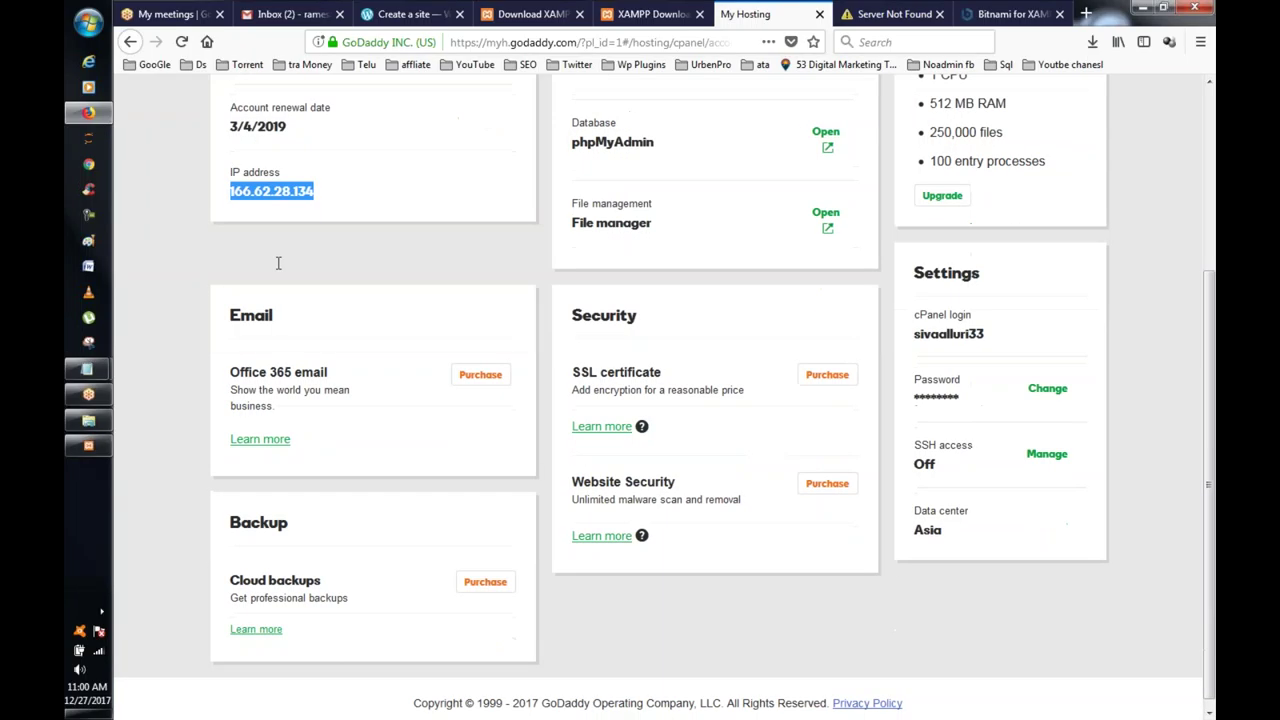
scroll(207, 88, "up", 3)
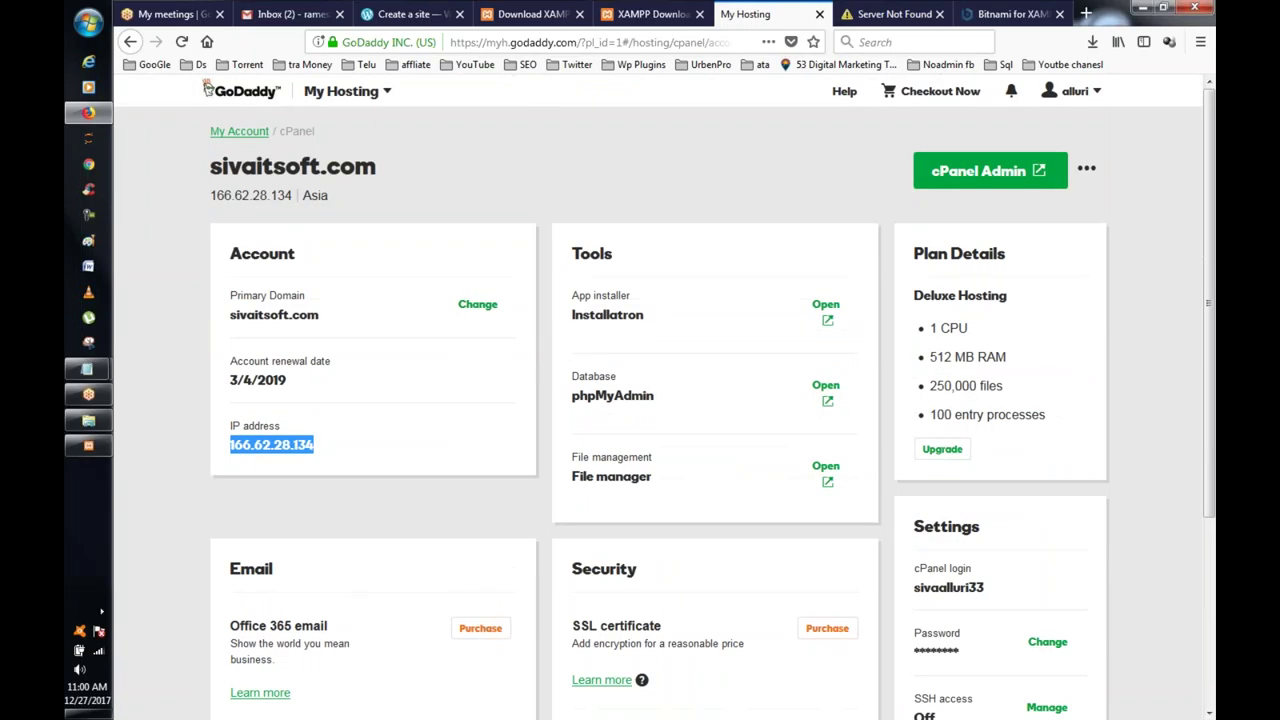
scroll(207, 88, "down", 3)
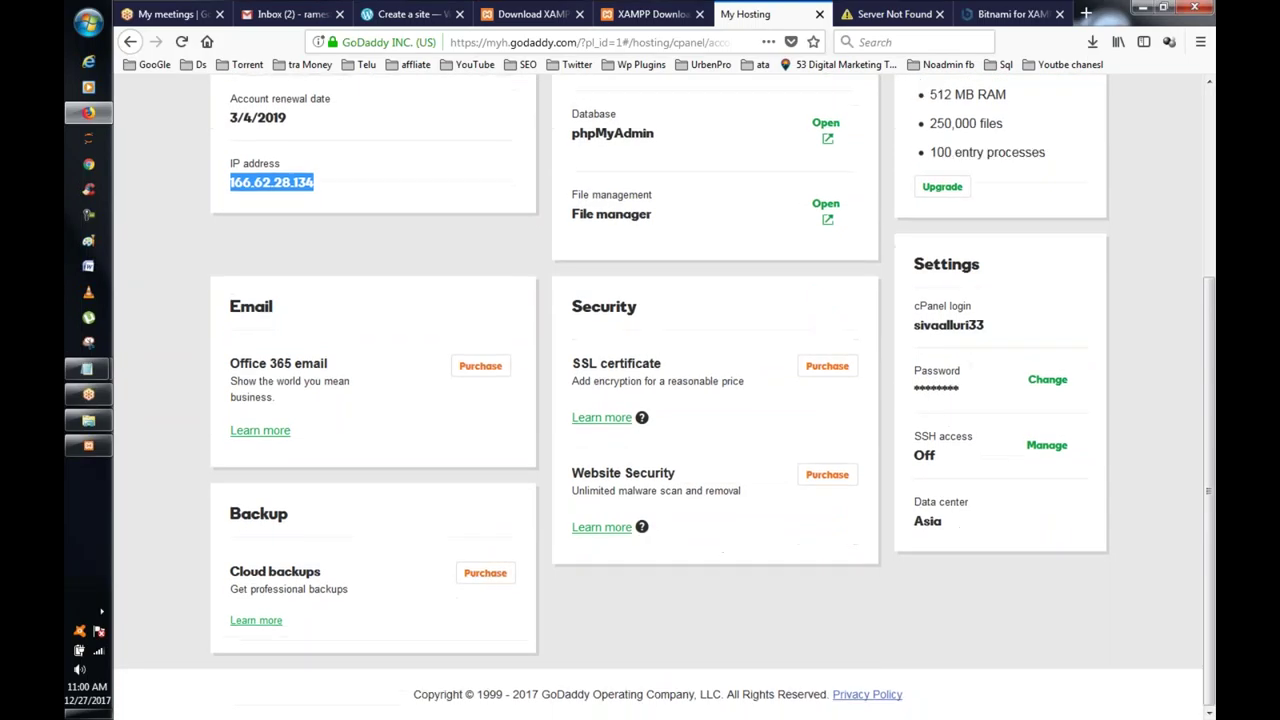
scroll(757, 491, "up", 1)
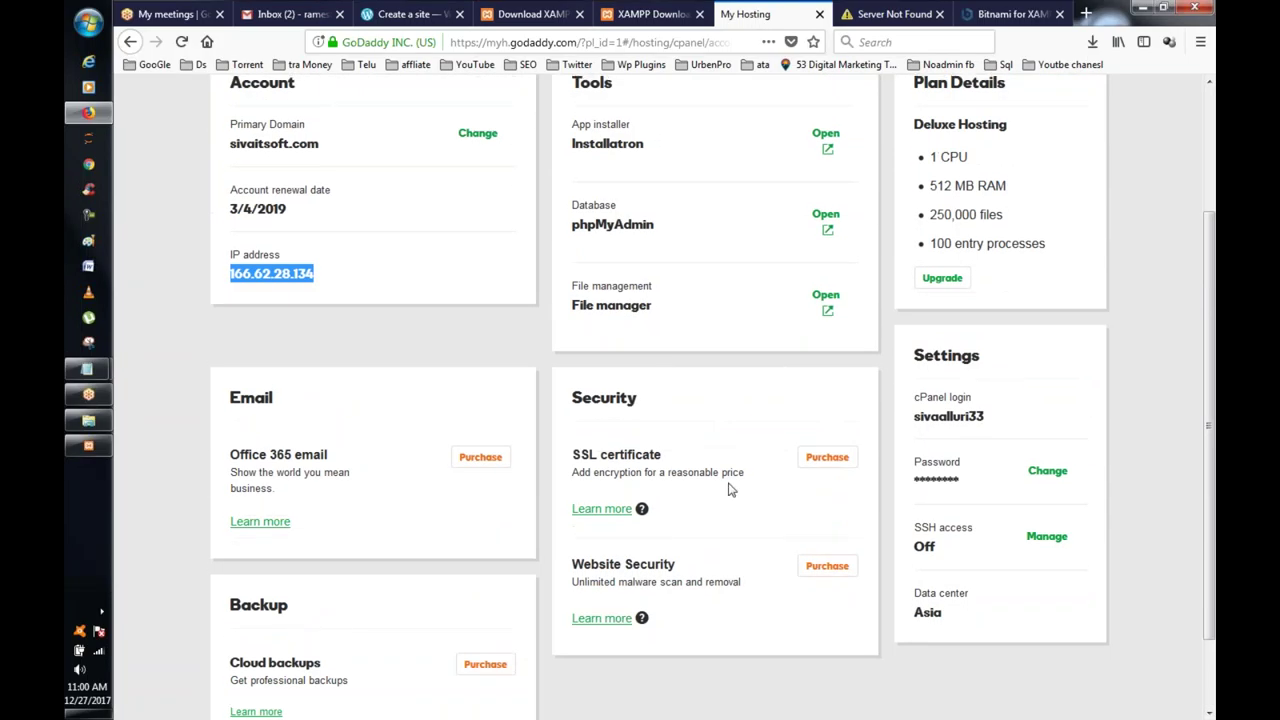
scroll(788, 463, "up", 2)
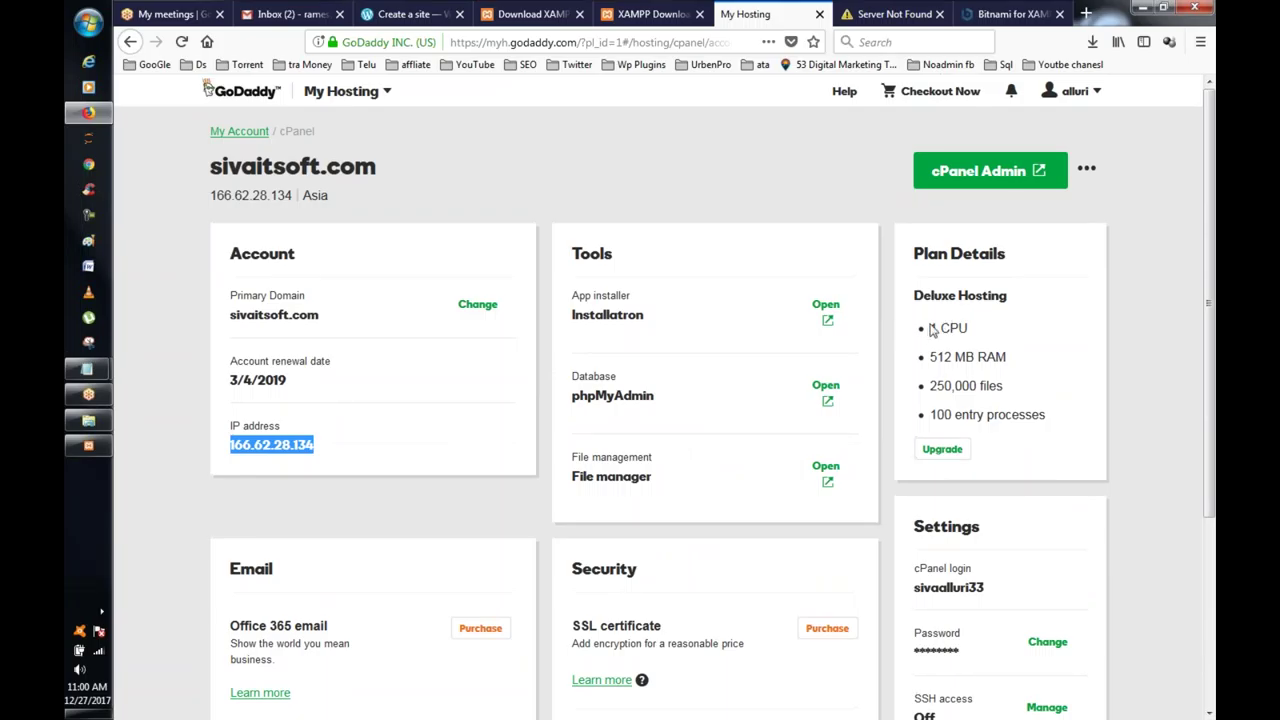
left_click_drag(930, 328, 968, 330)
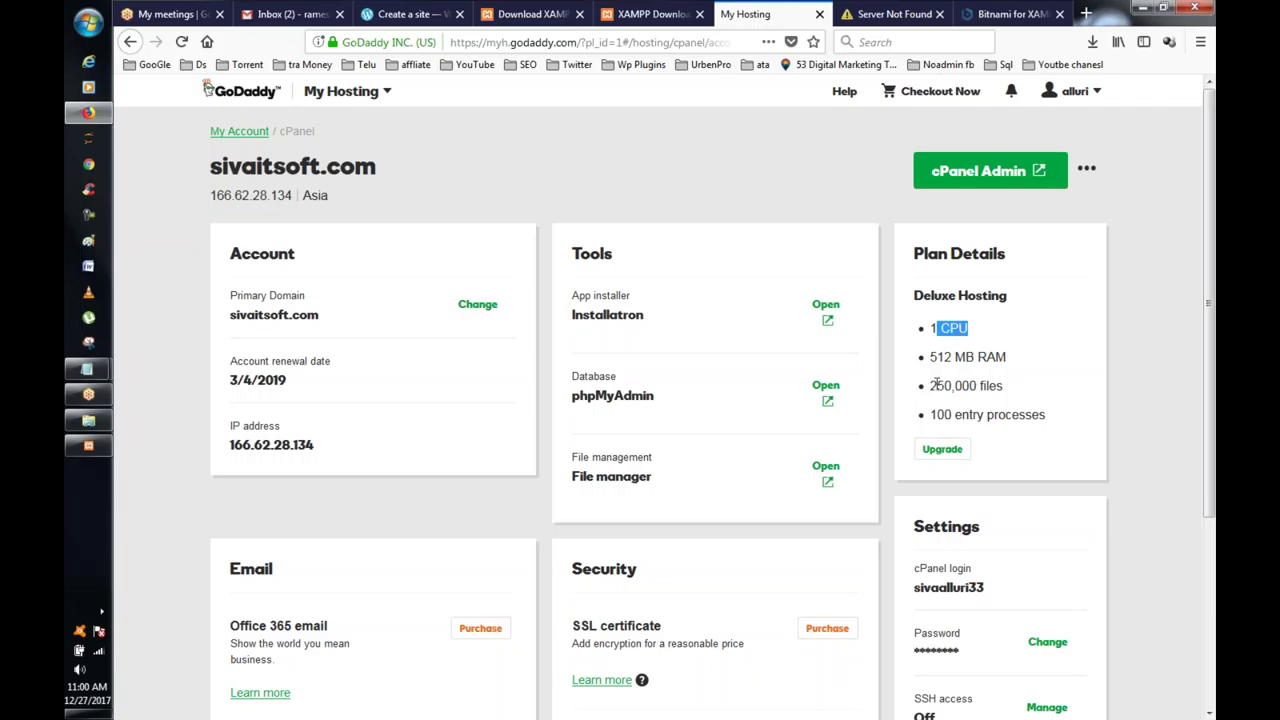
left_click_drag(936, 414, 1056, 418)
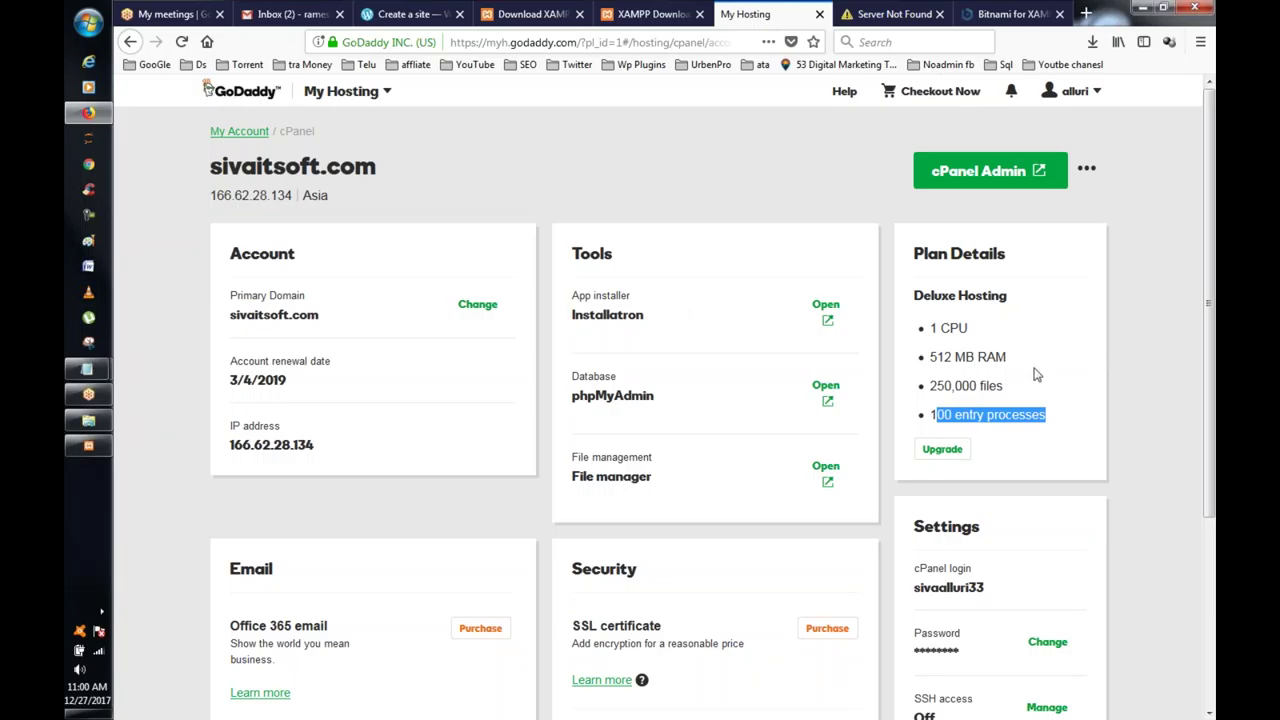
left_click(933, 328)
left_click_drag(933, 328, 950, 358)
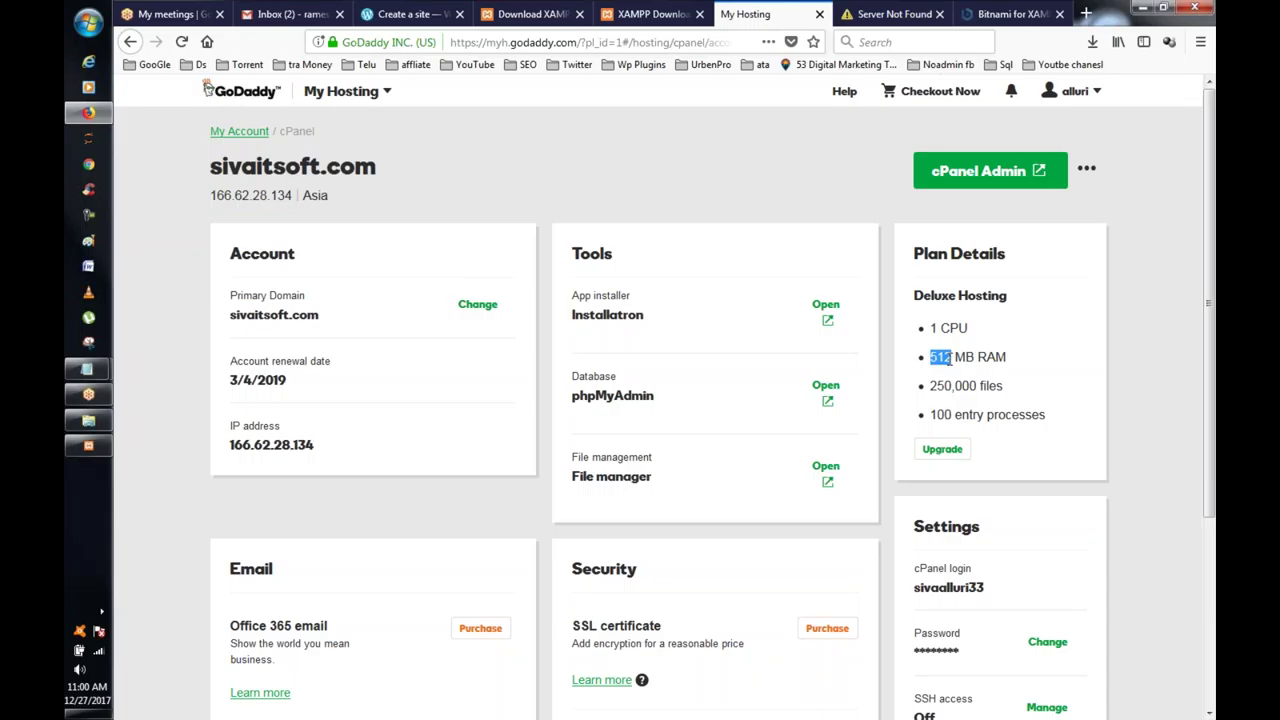
left_click(941, 357)
left_click_drag(930, 357, 957, 359)
left_click_drag(928, 328, 968, 328)
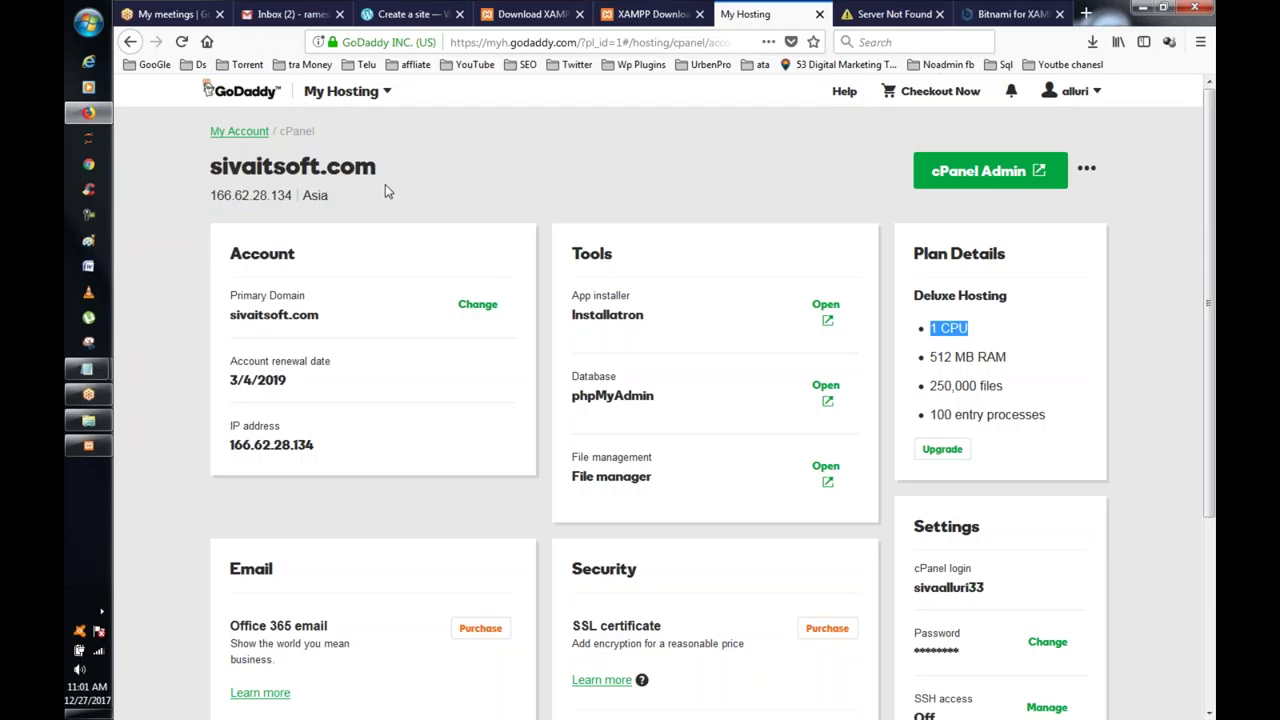
scroll(373, 258, "down", 1)
scroll(373, 258, "up", 1)
Step: Open the hosting plan's Upgrade options in a new tab and switch to it
left_click(956, 459)
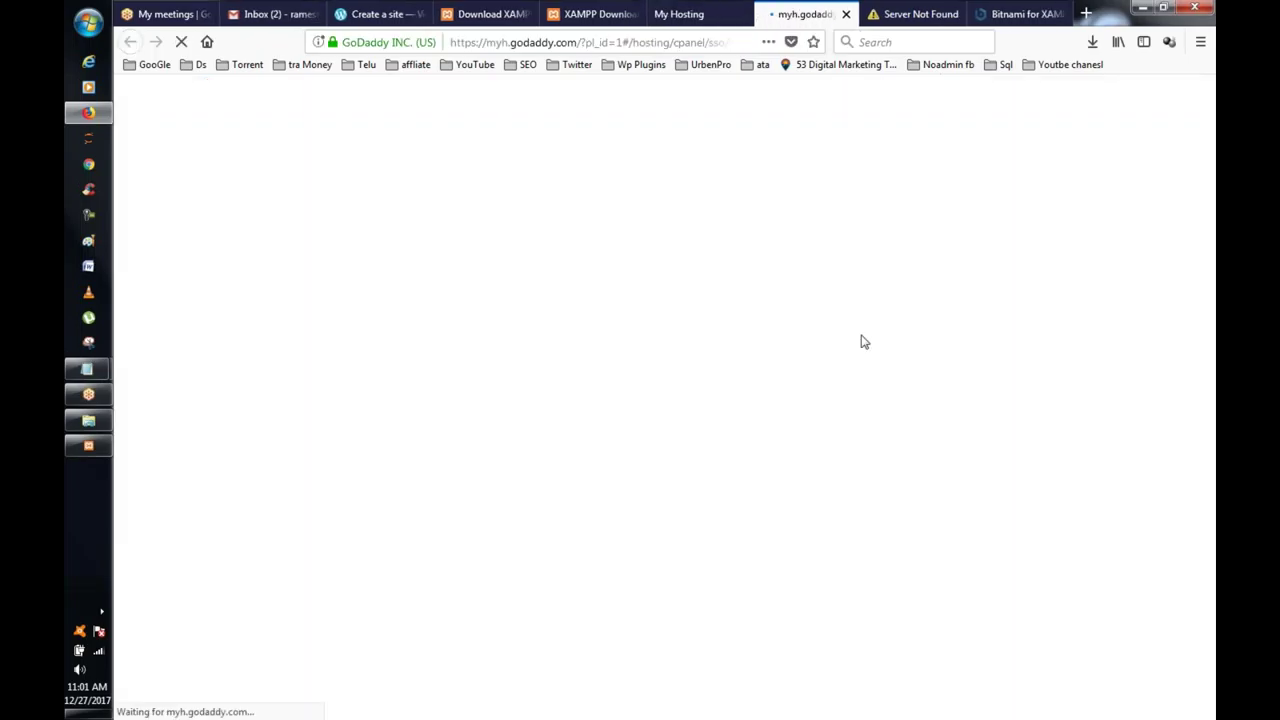
left_click(872, 10)
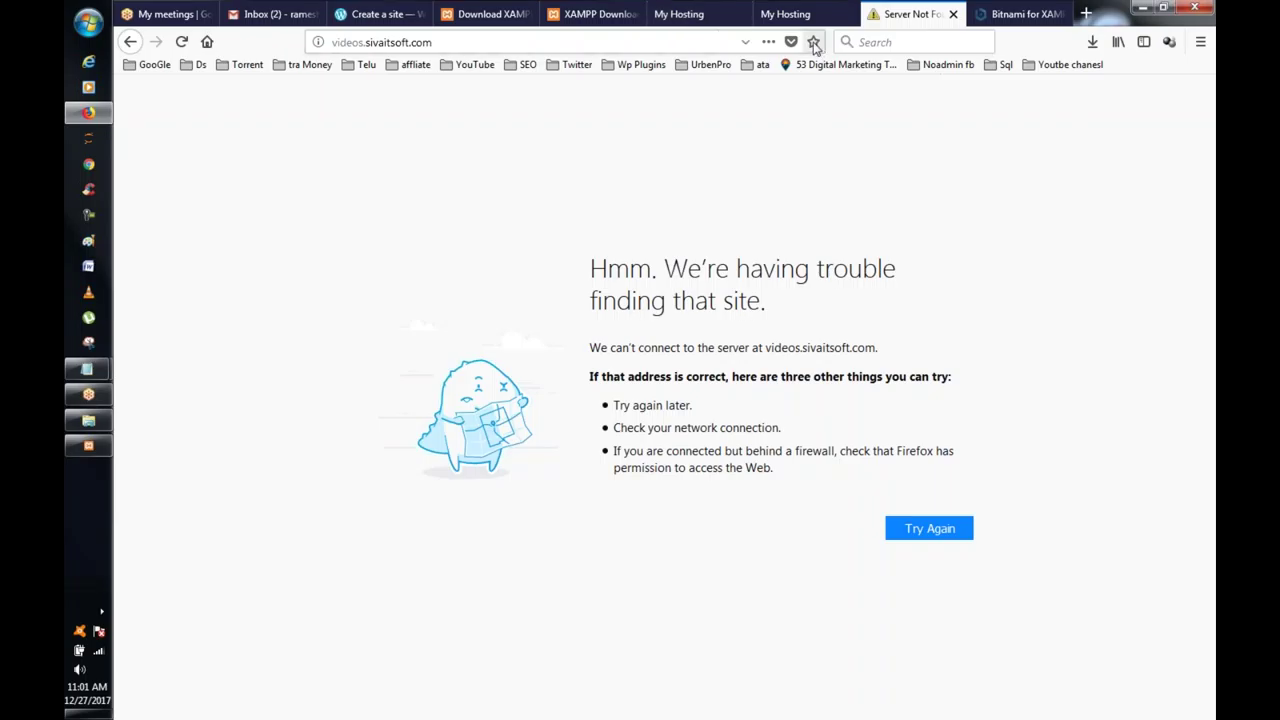
left_click(791, 16)
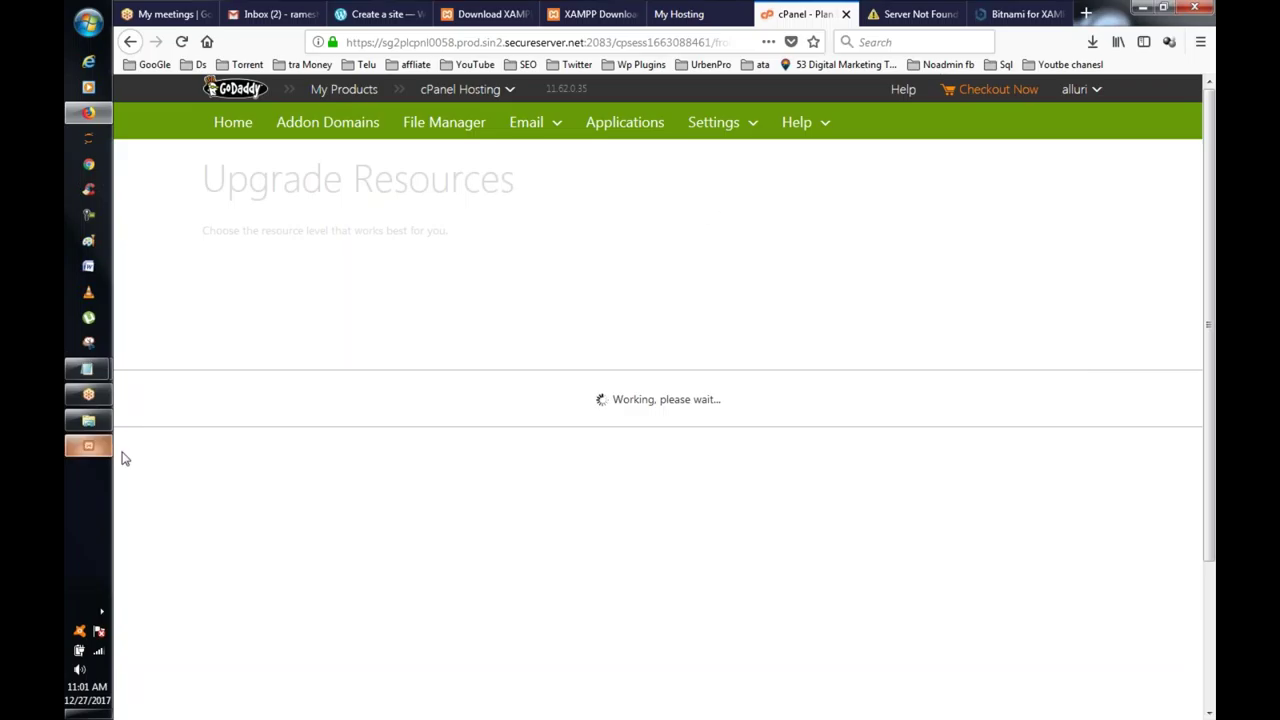
Step: Finish the XAMPP setup keeping English as the language, then highlight Deluxe 3's RAM
left_click(87, 449)
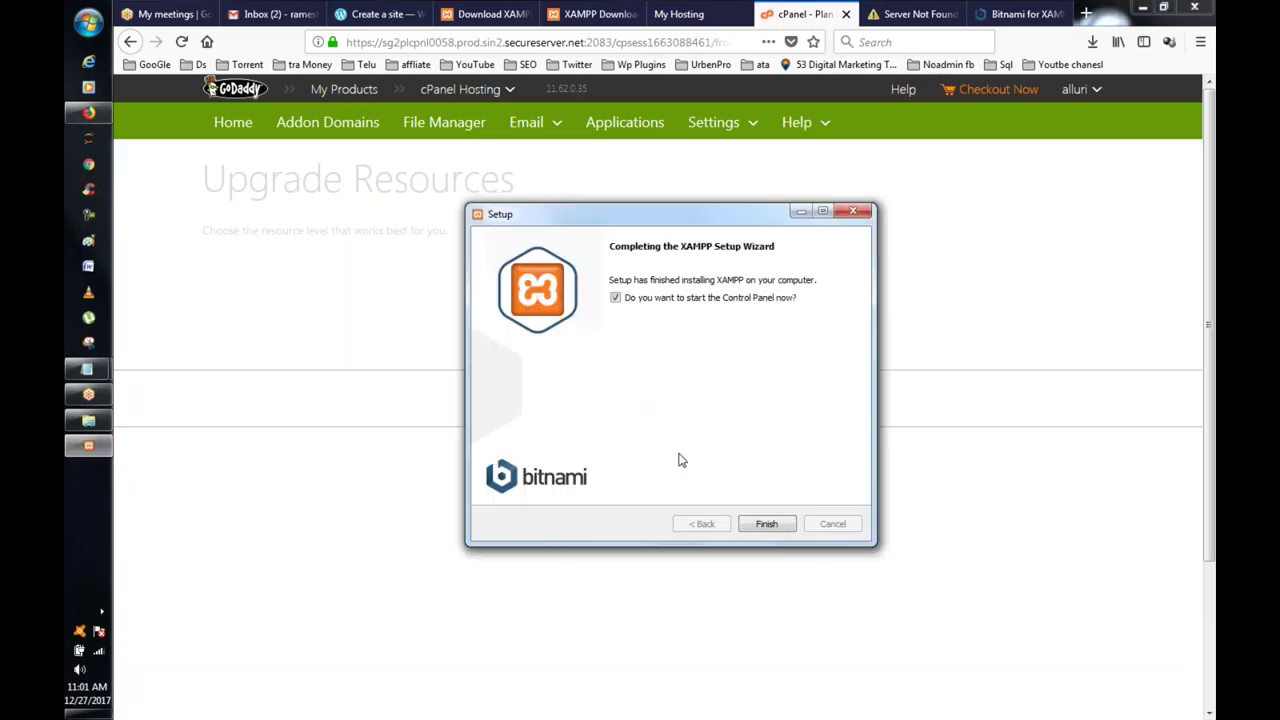
left_click(762, 524)
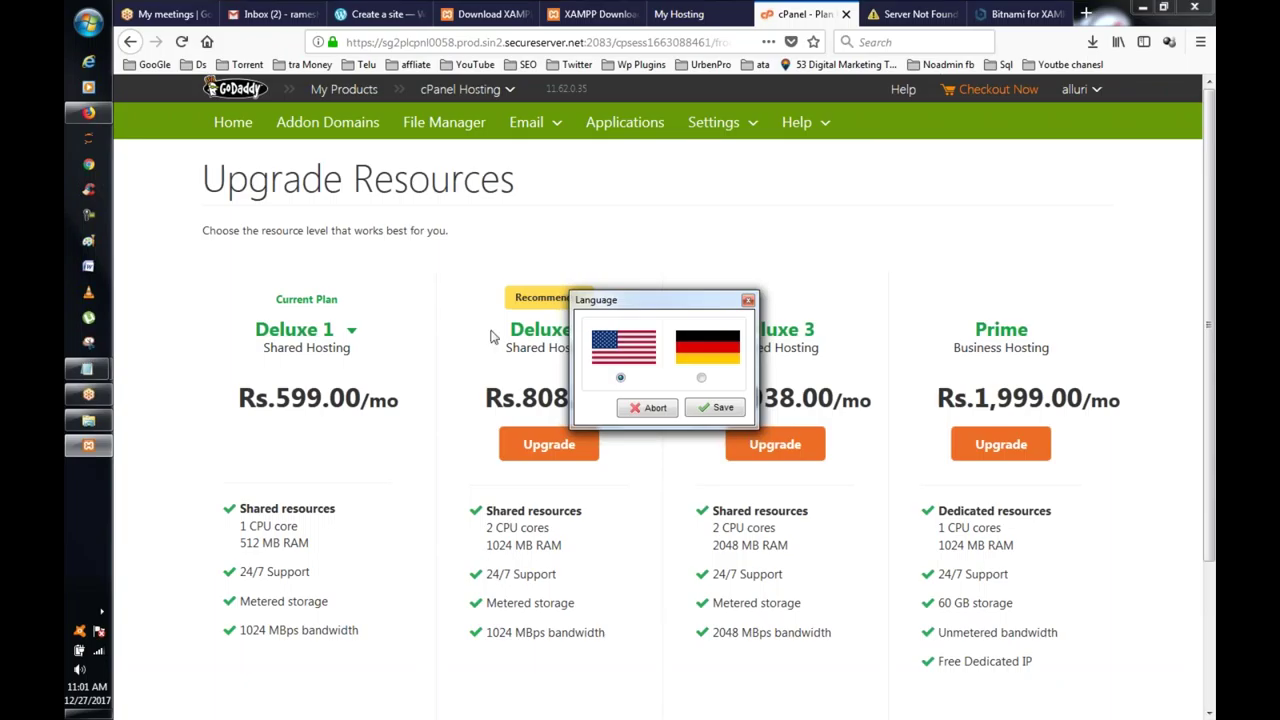
left_click(718, 412)
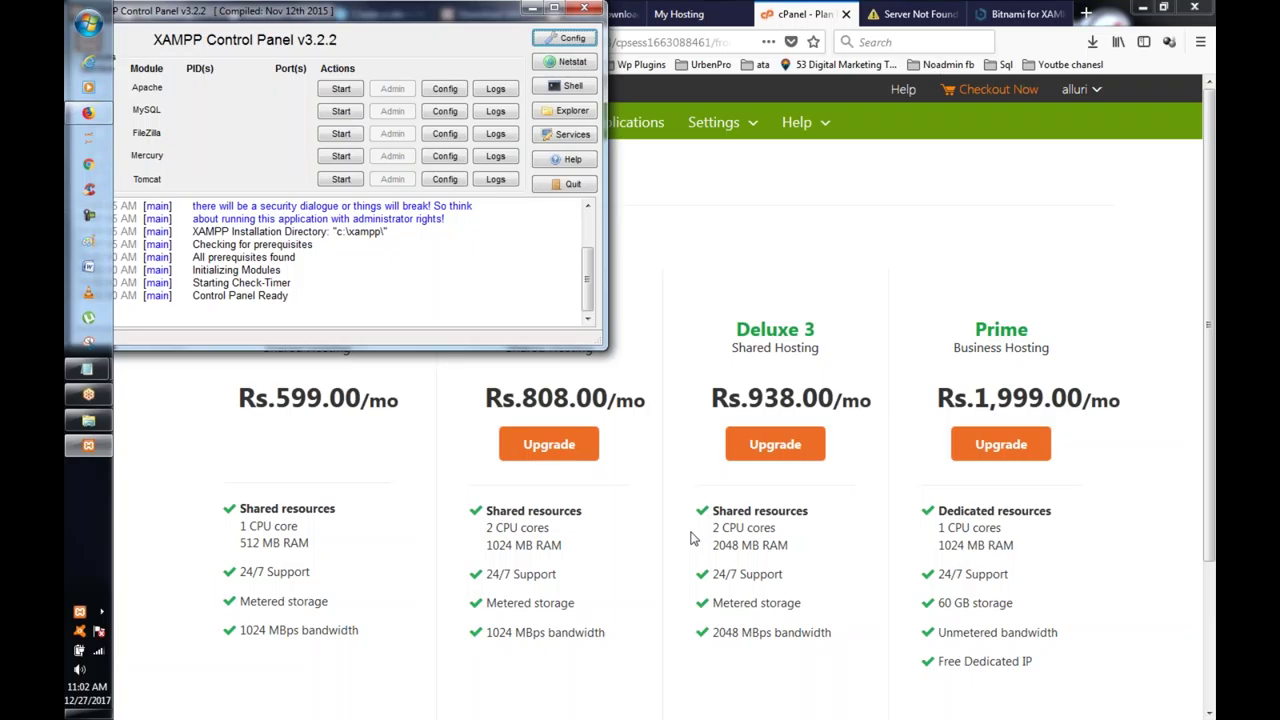
left_click_drag(714, 546, 741, 549)
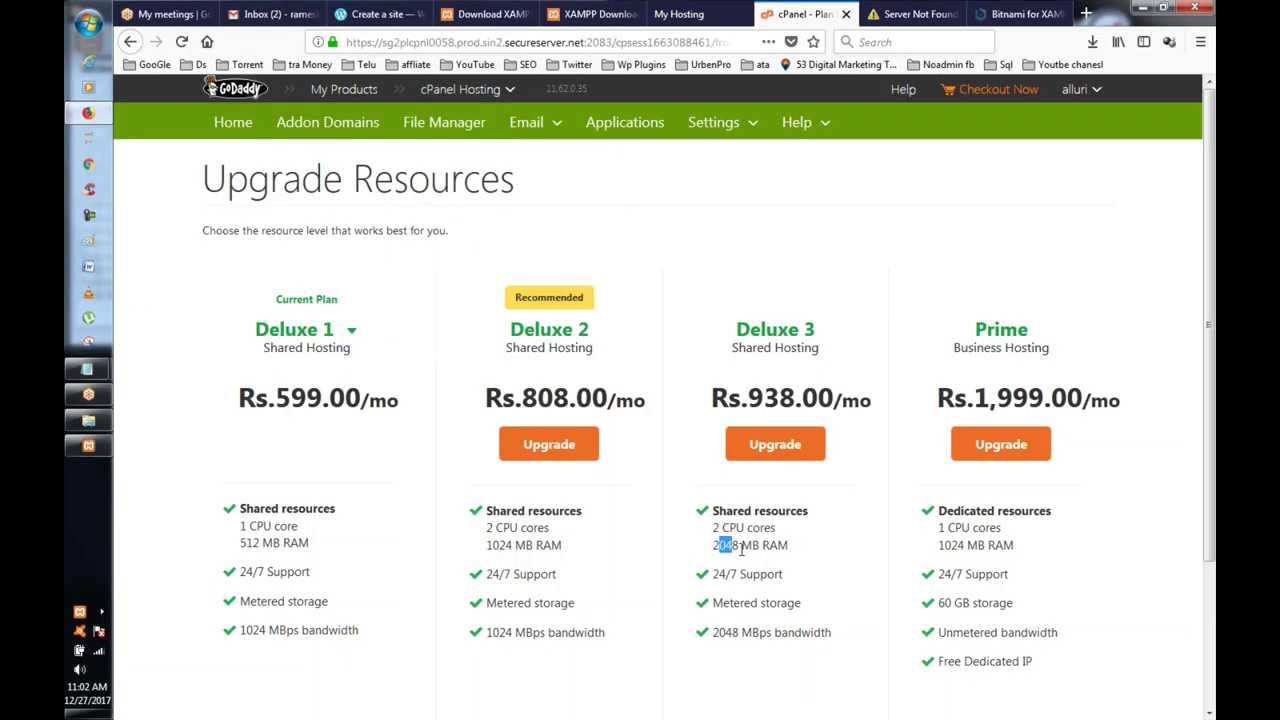
Step: Compare Deluxe 3 and Prime features, check the Deluxe 2 upgrade total, dismiss it, and go back
scroll(968, 478, "down", 2)
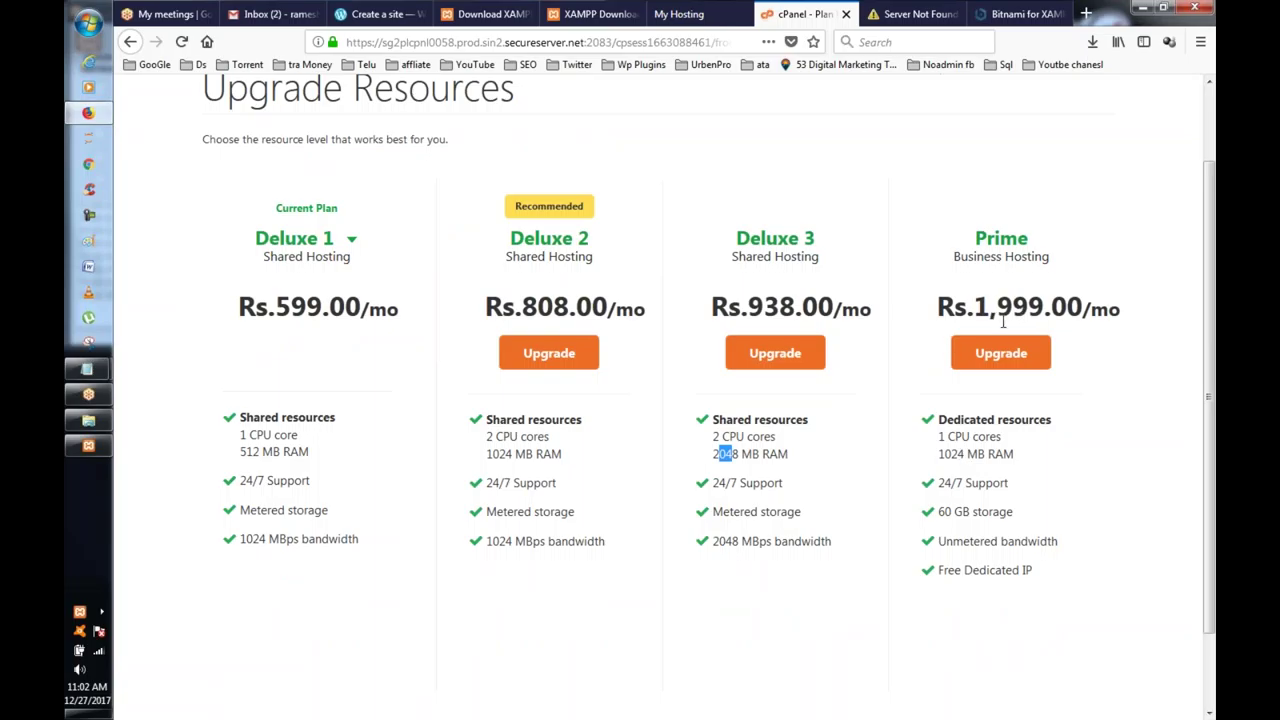
left_click_drag(940, 572, 1040, 567)
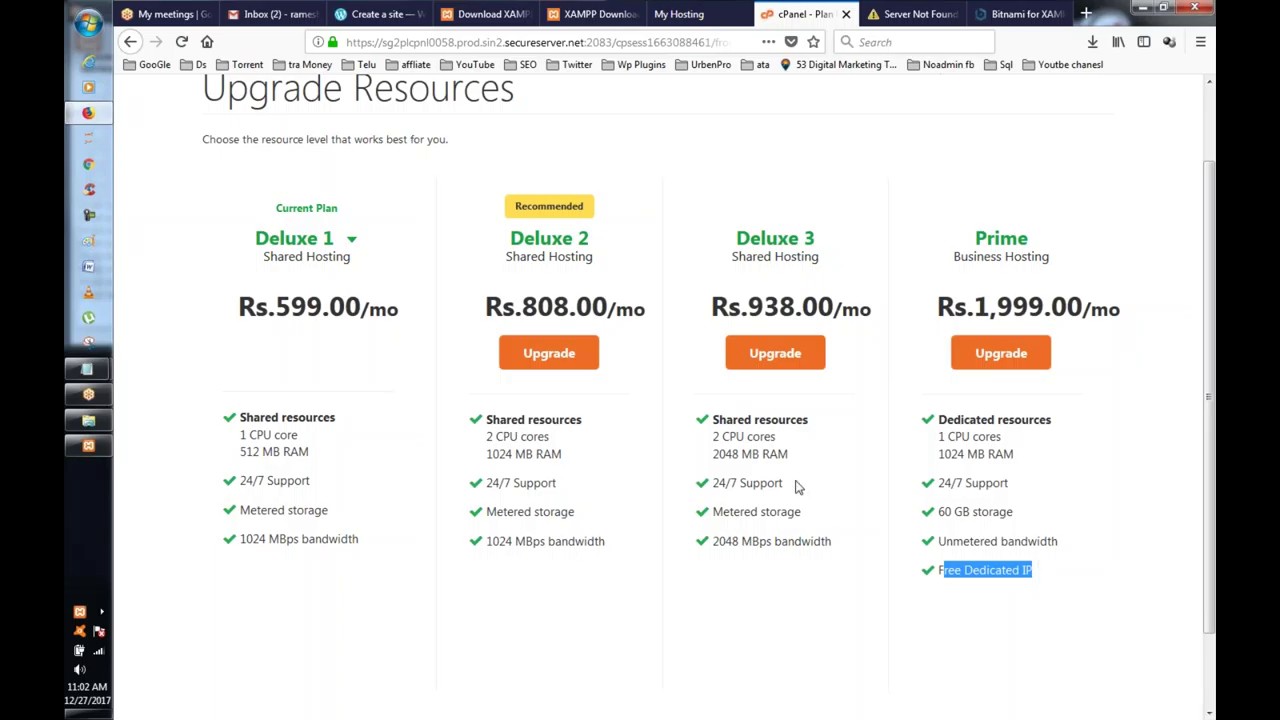
left_click_drag(710, 541, 744, 547)
left_click_drag(716, 441, 776, 460)
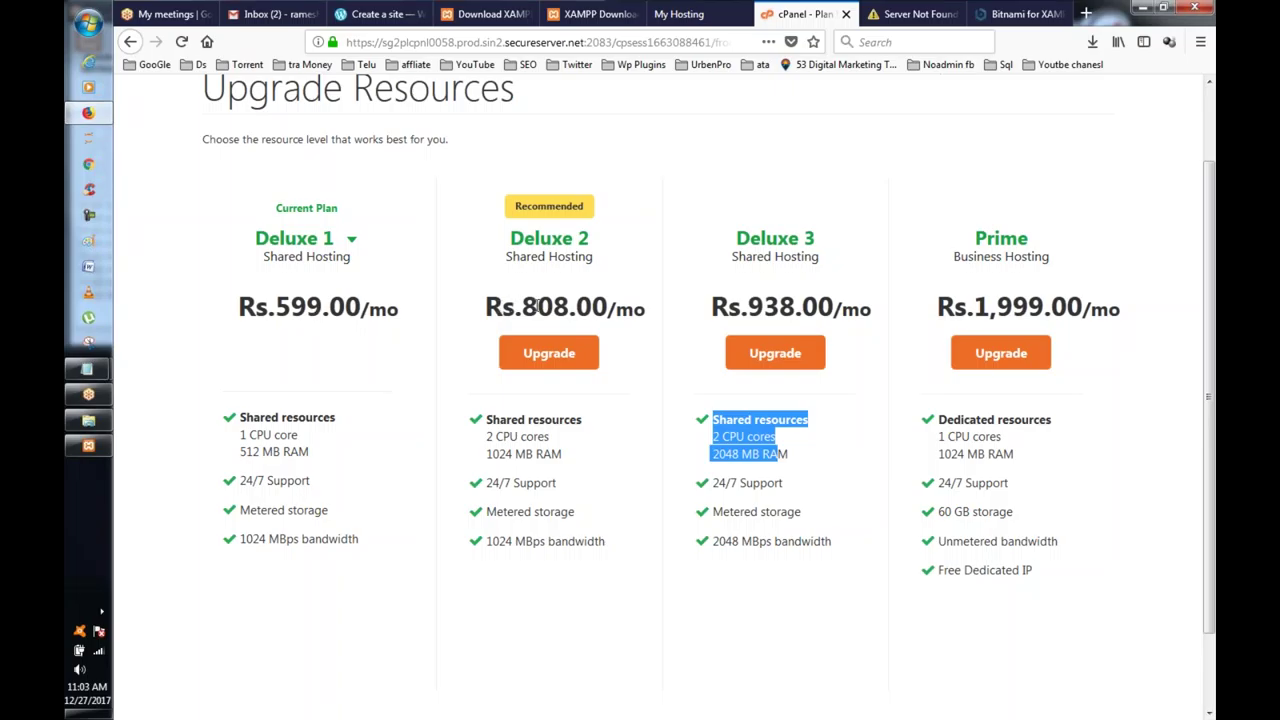
left_click(532, 356)
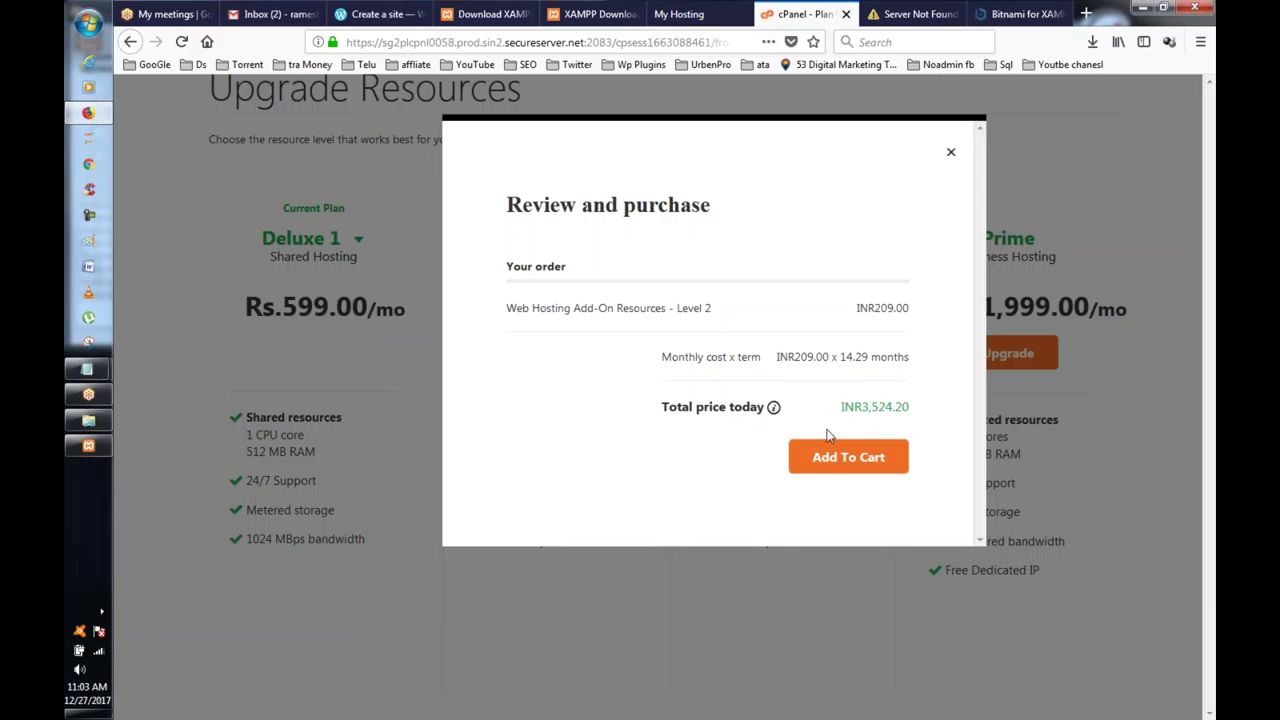
left_click(951, 153)
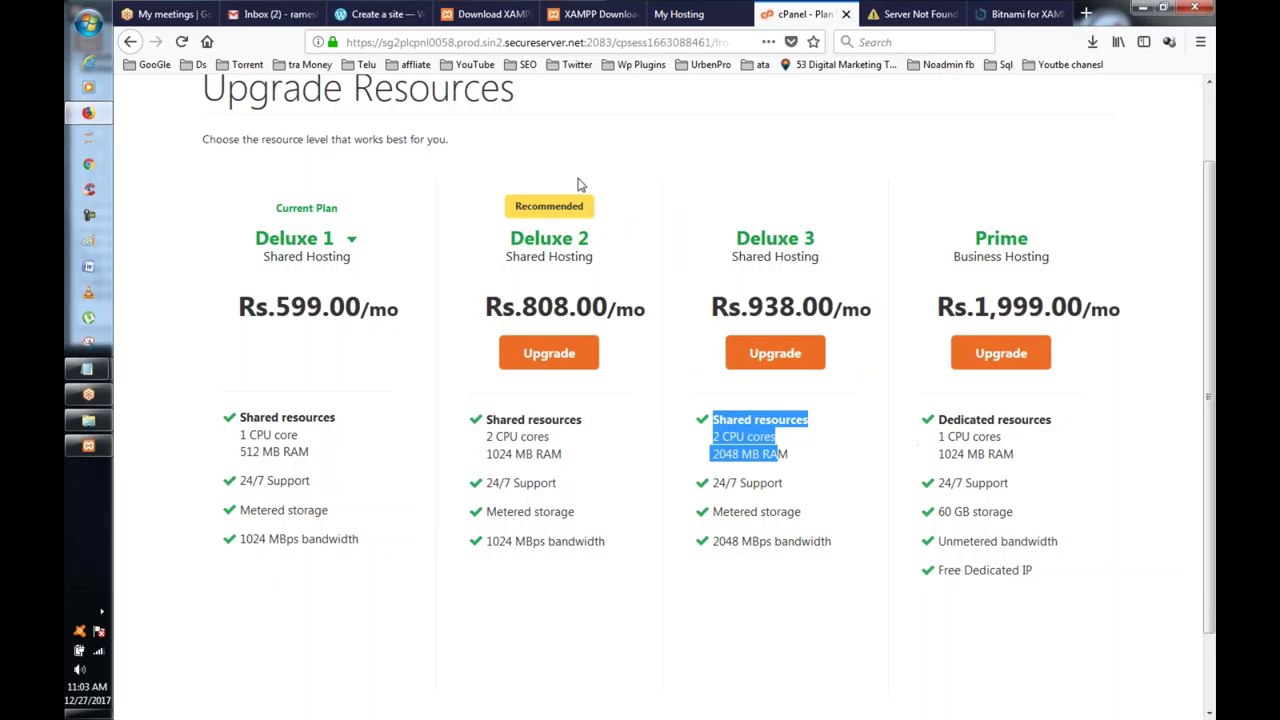
left_click(130, 42)
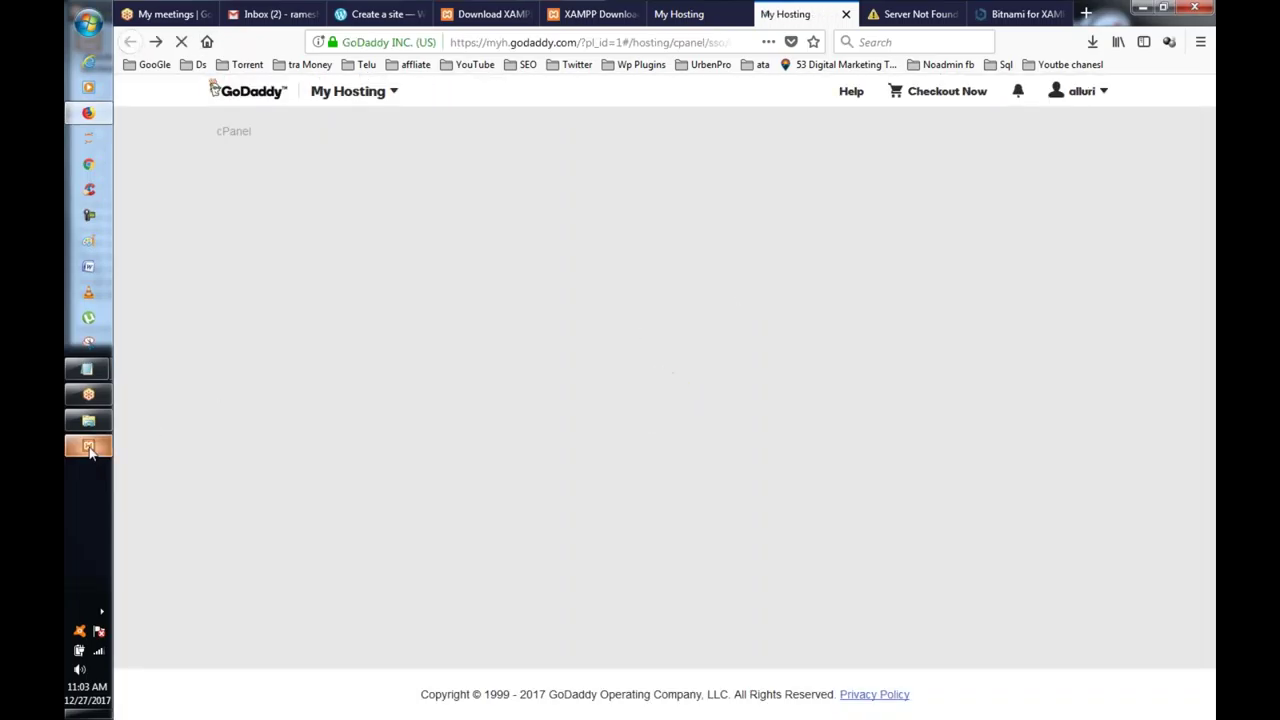
Step: Close the XAMPP Control Panel and minimize Firefox
left_click(88, 445)
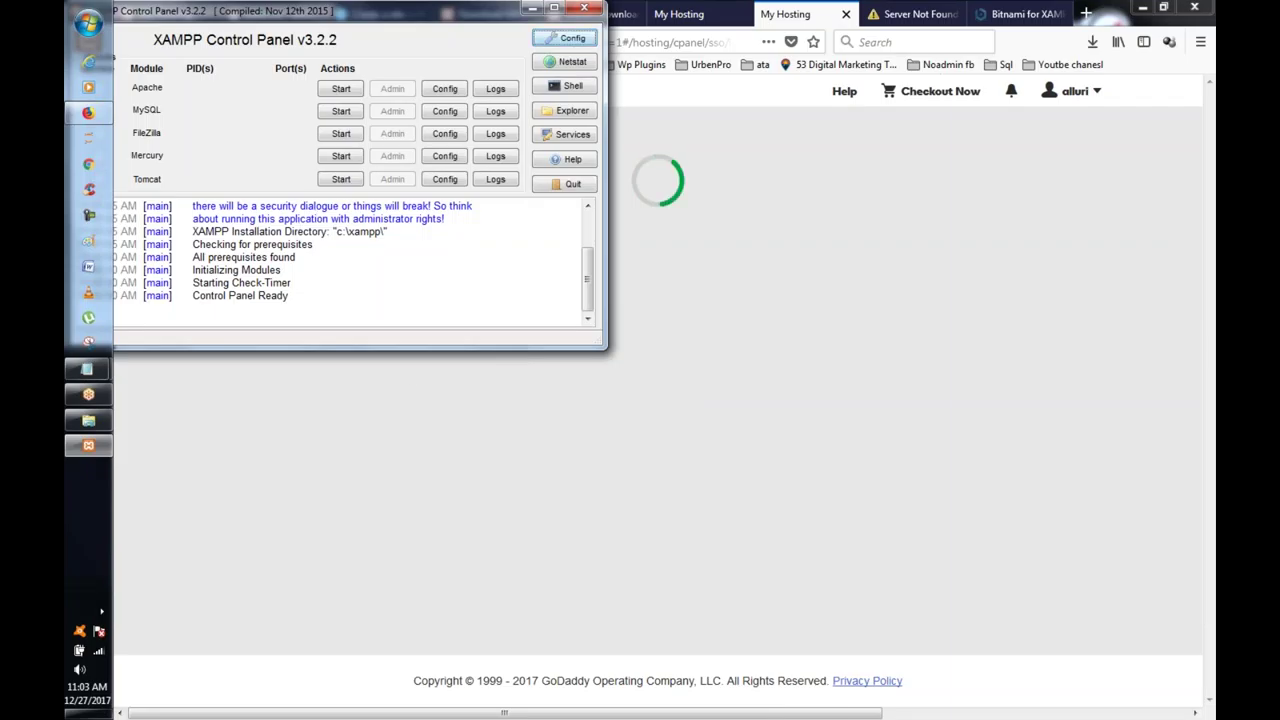
left_click(577, 9)
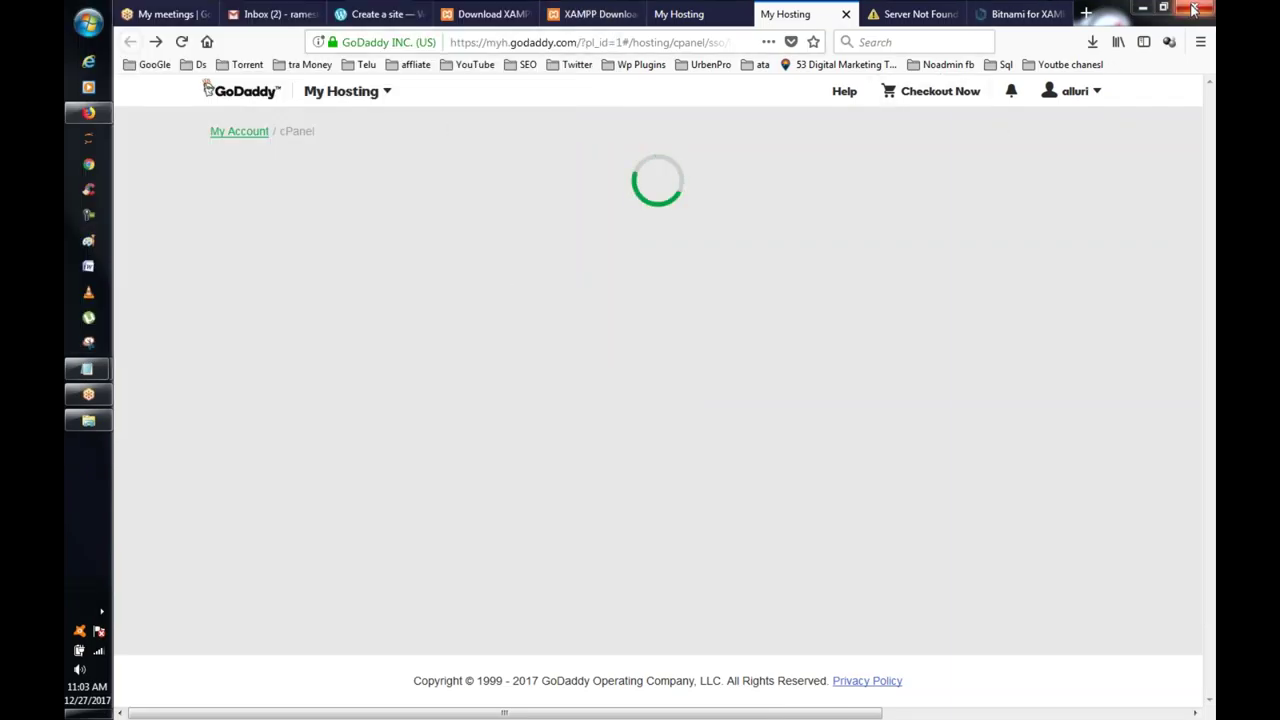
left_click(1146, 9)
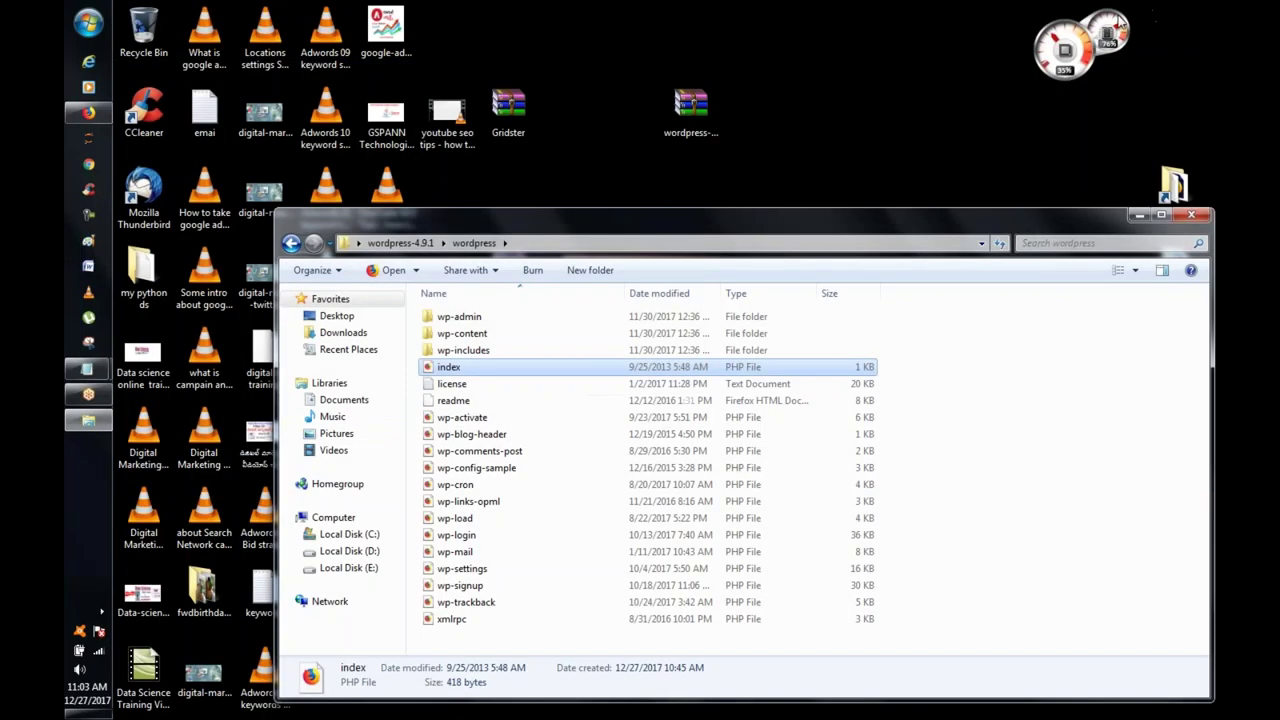
Step: Minimize the wordpress folder window and search the Start menu for 'xampp'
left_click(1148, 216)
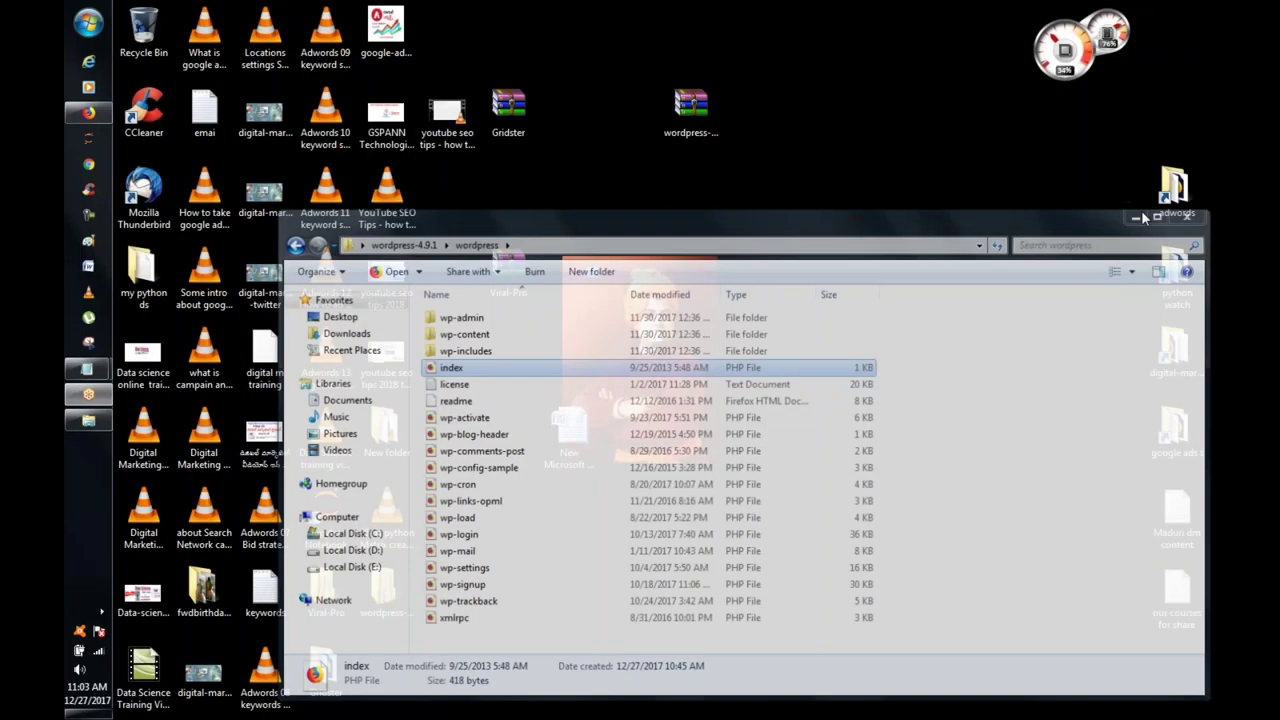
left_click(88, 24)
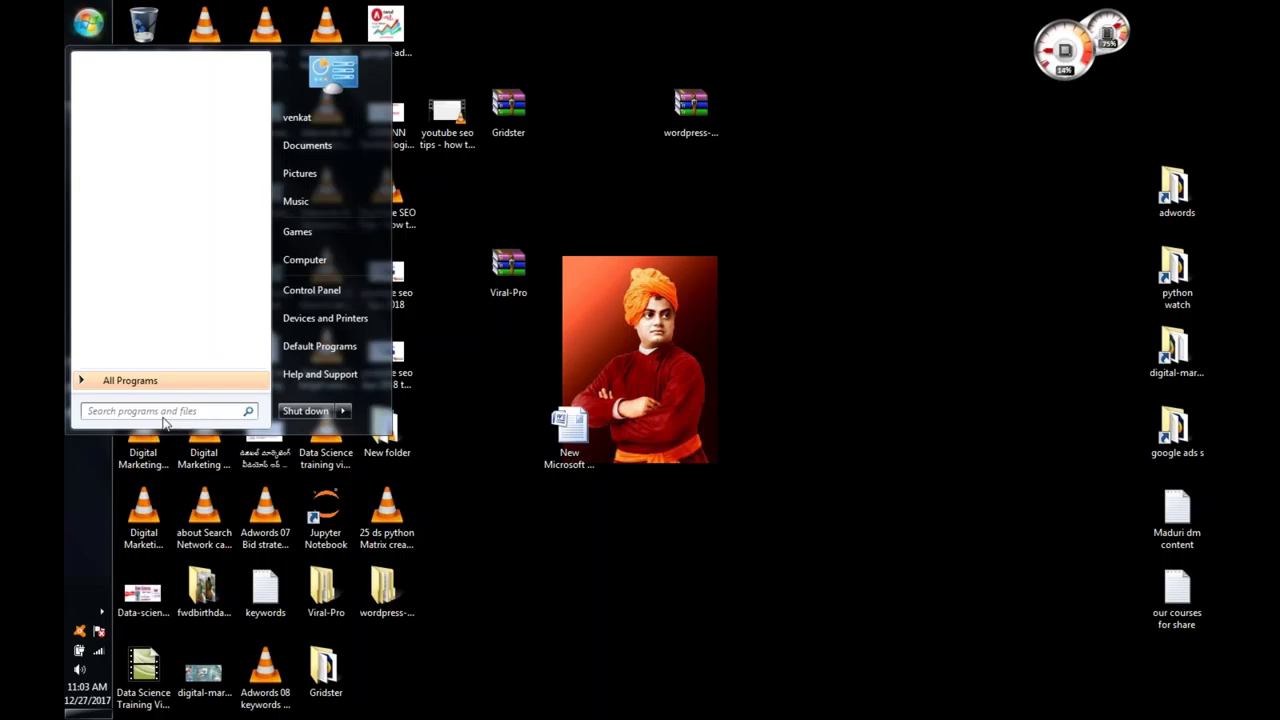
left_click(195, 413)
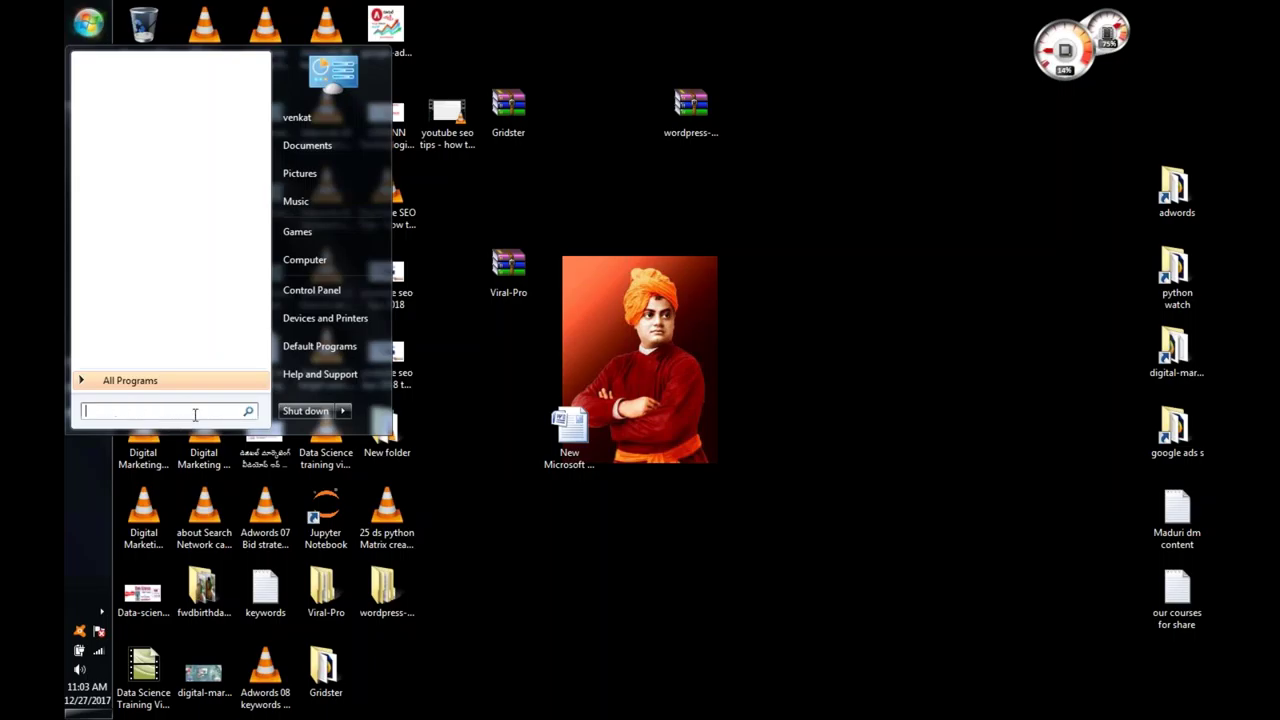
type("xam")
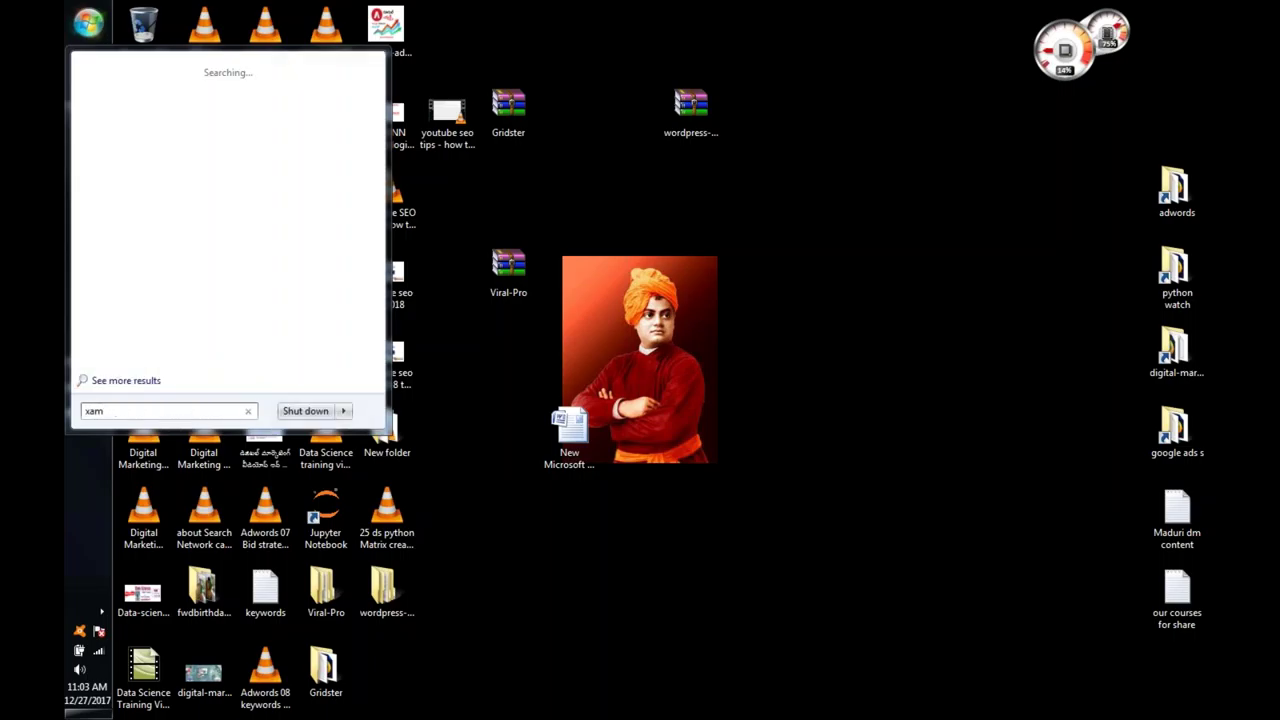
type("pp")
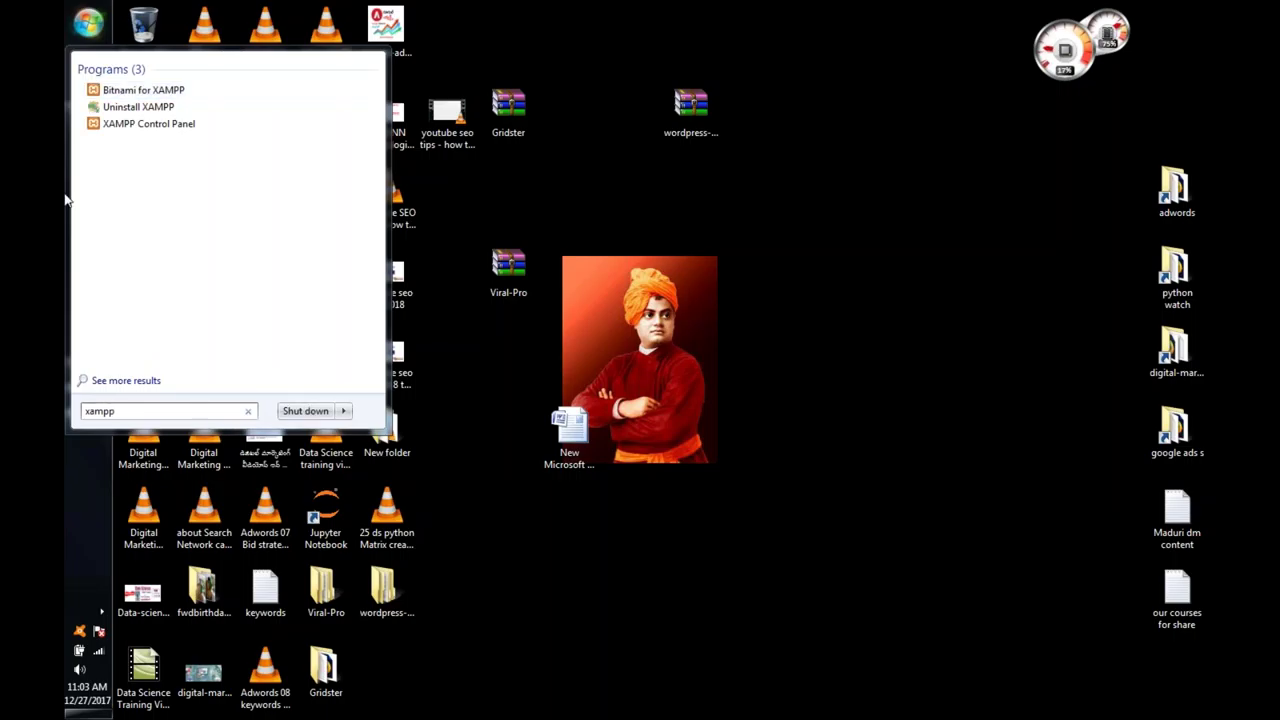
Step: Launch XAMPP Control Panel, centre it, and start the Apache and MySQL servers
left_click(159, 131)
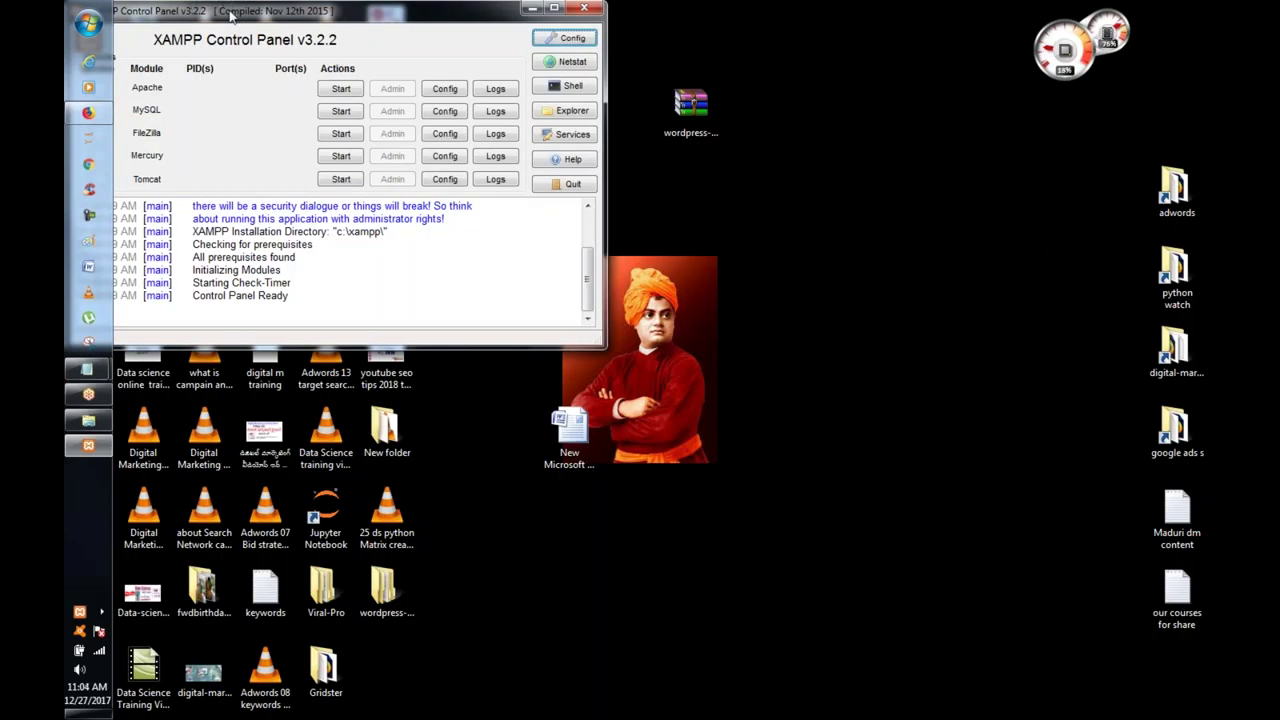
left_click_drag(232, 17, 500, 48)
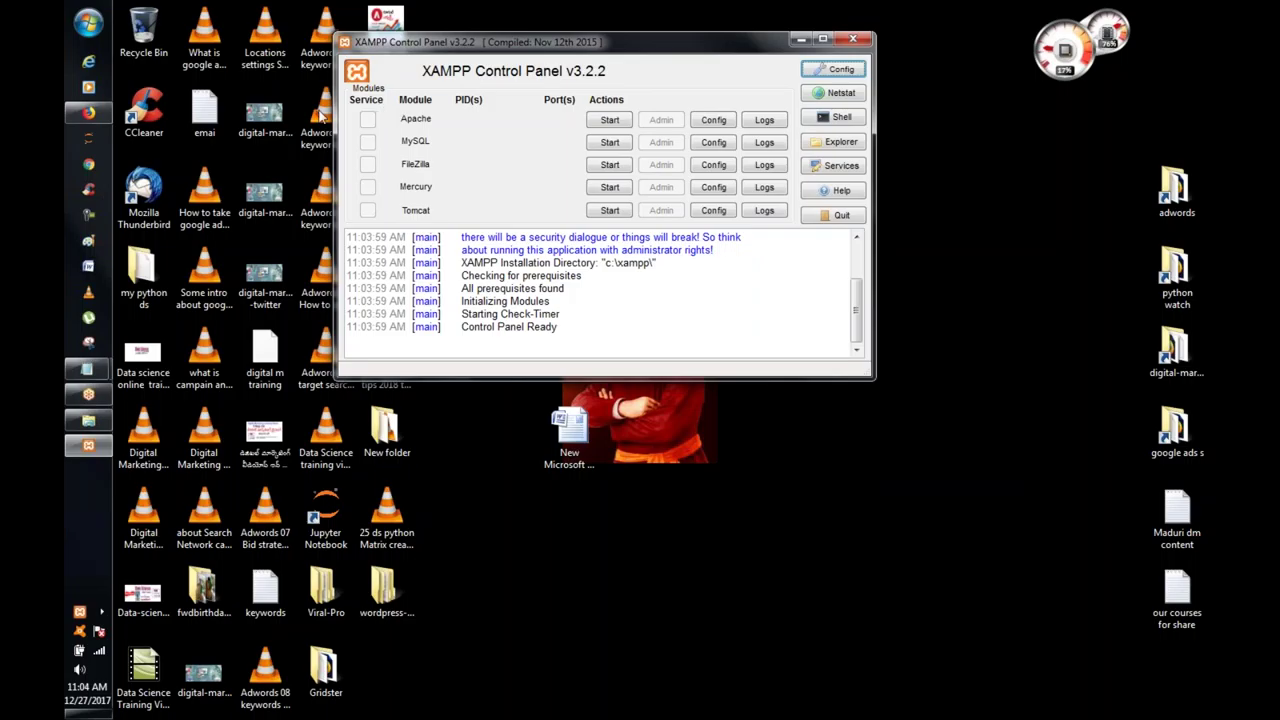
left_click(607, 121)
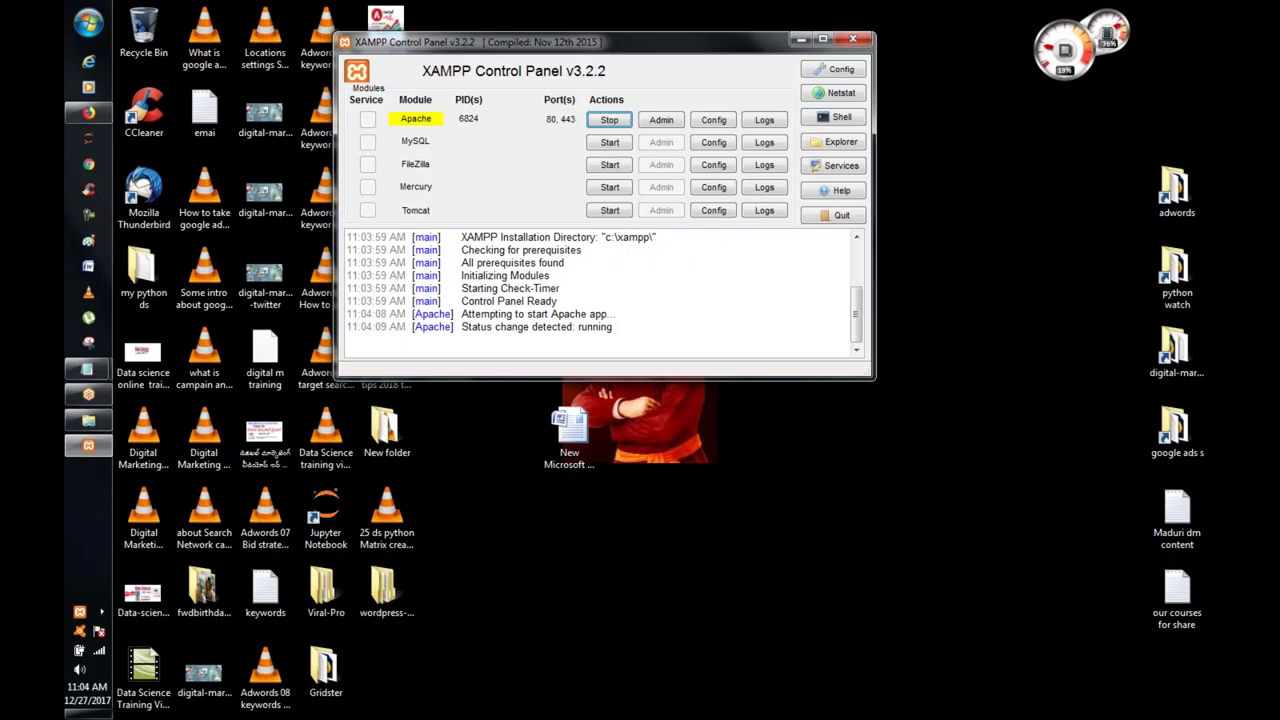
left_click(620, 145)
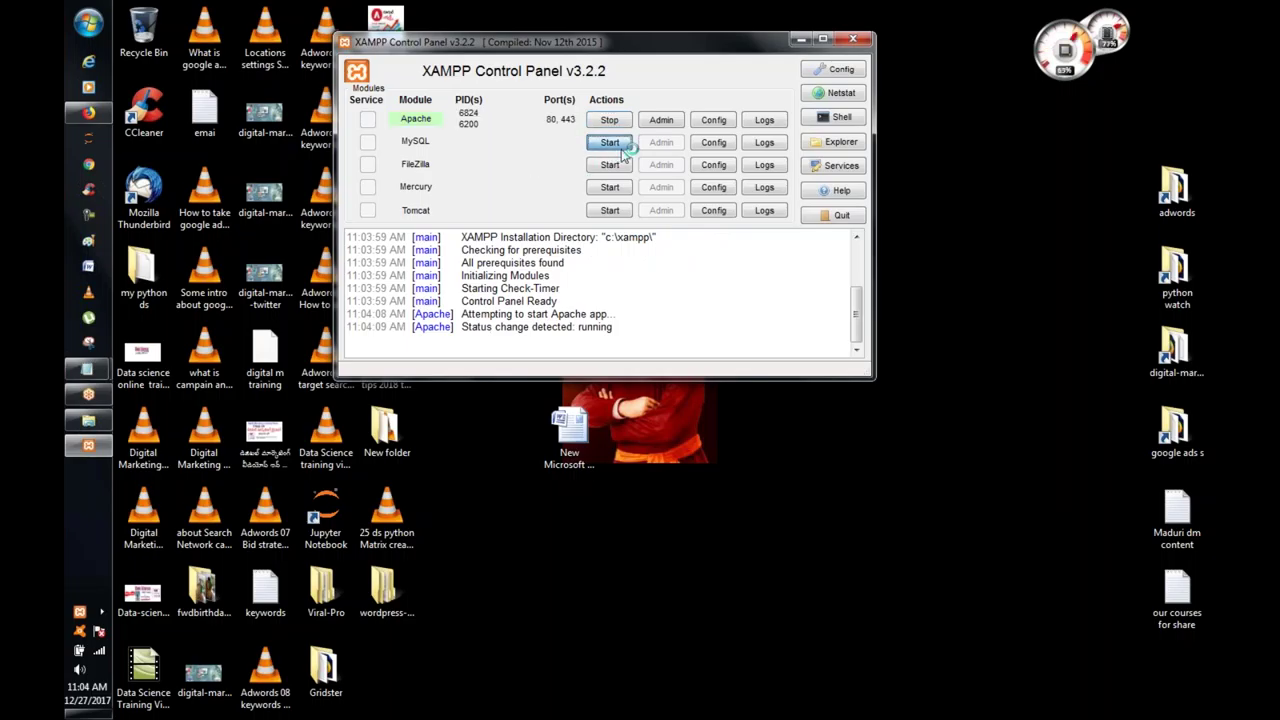
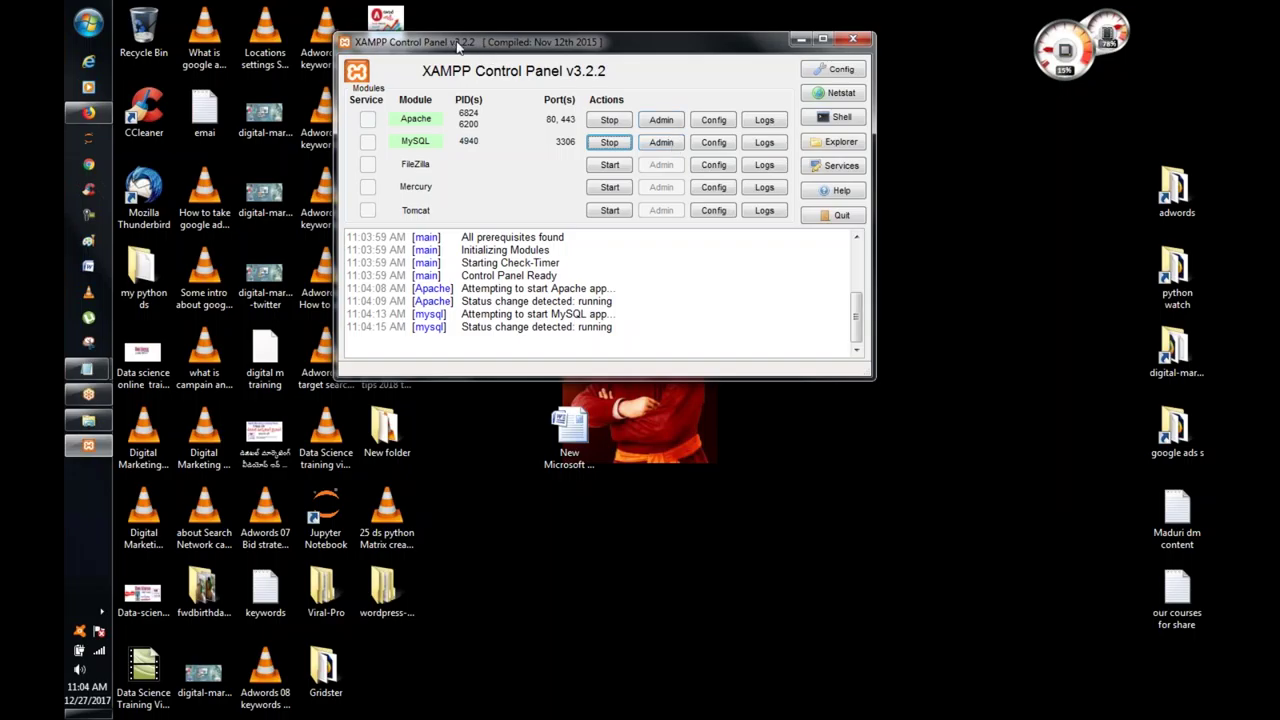
Step: Move the Control Panel aside and open Apache's Admin page, localhost/dashboard/, in Firefox
left_click_drag(458, 45, 794, 76)
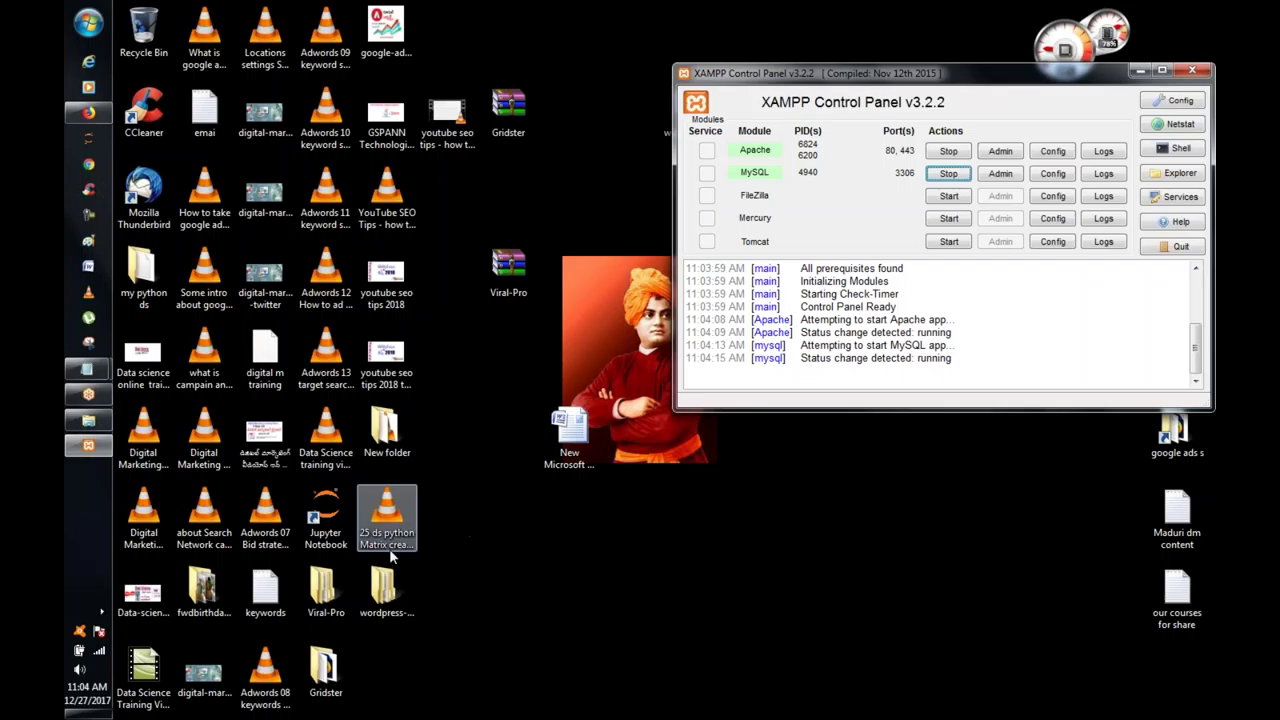
left_click(376, 600)
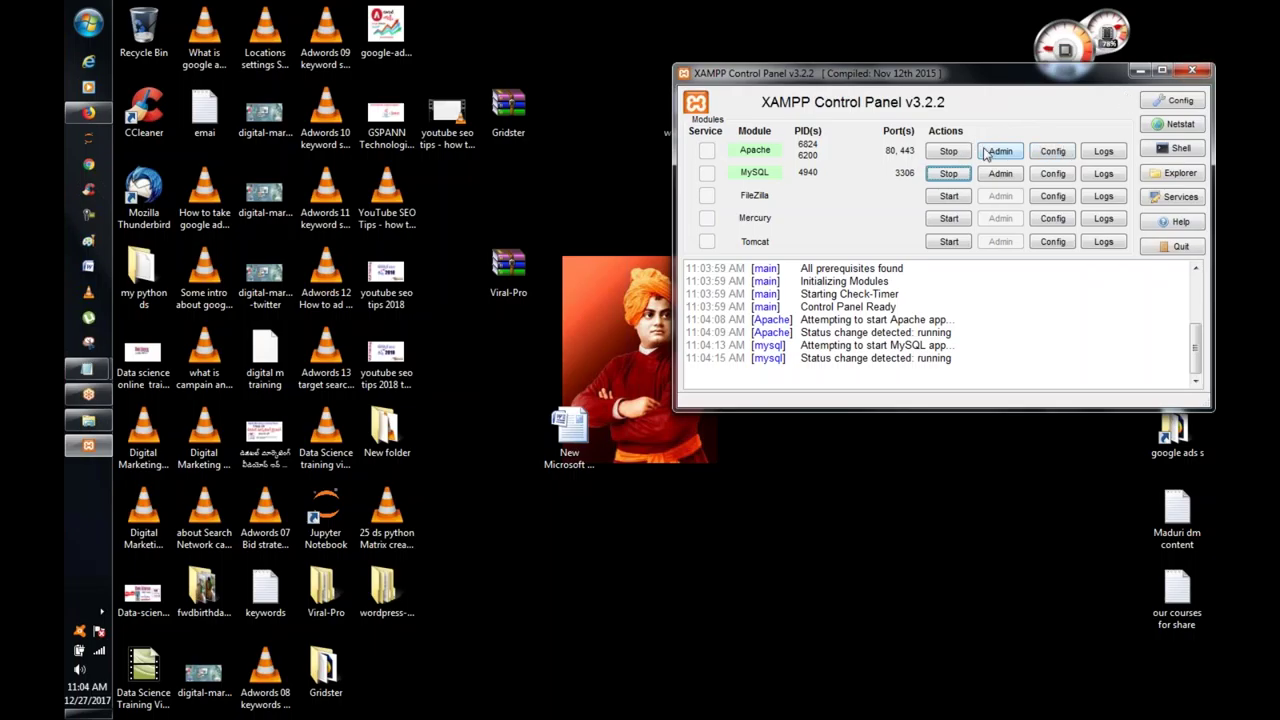
left_click(993, 153)
left_click(1001, 151)
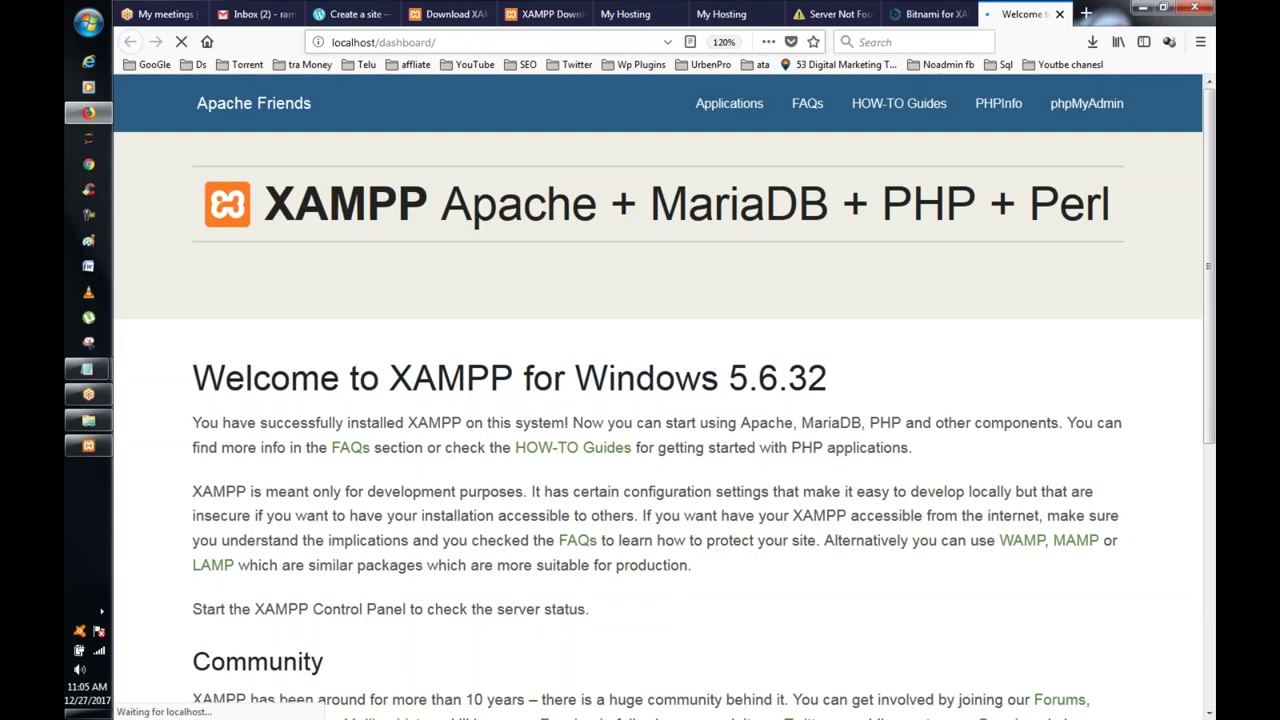
Step: Copy the dashboard URL, stop Apache in XAMPP, and reload the page
left_click(383, 47)
right_click(383, 47)
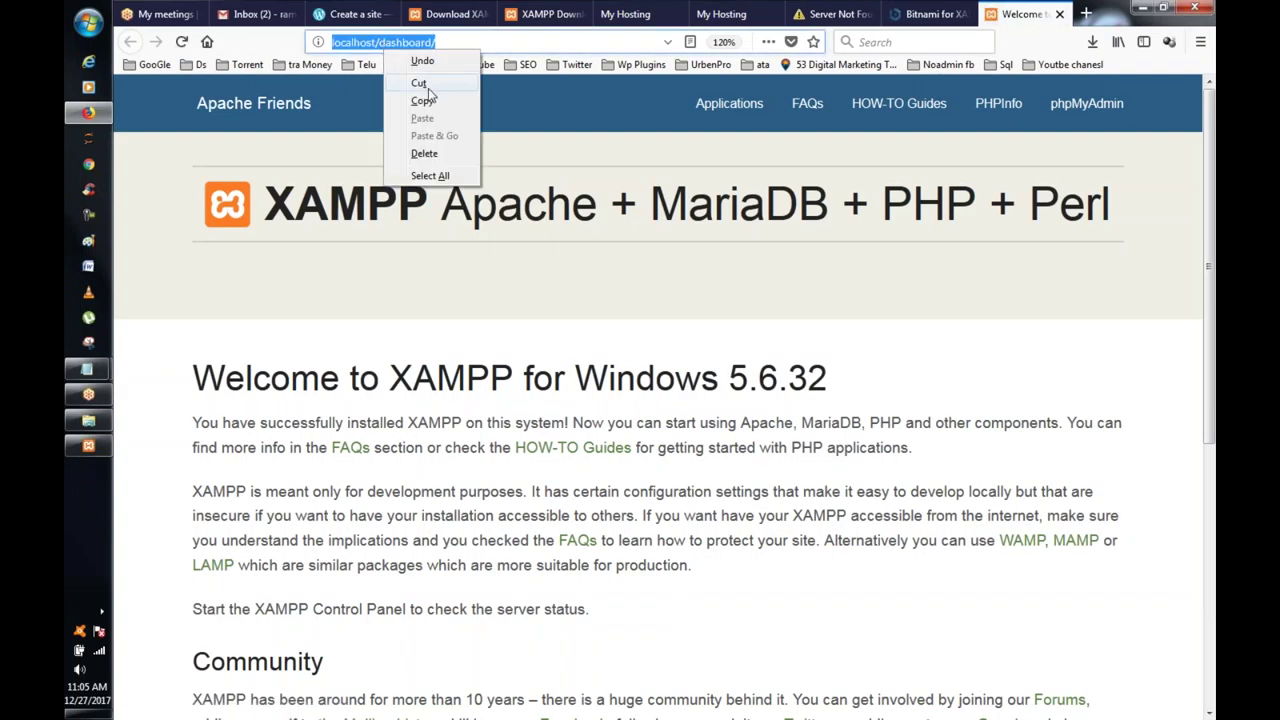
left_click(424, 102)
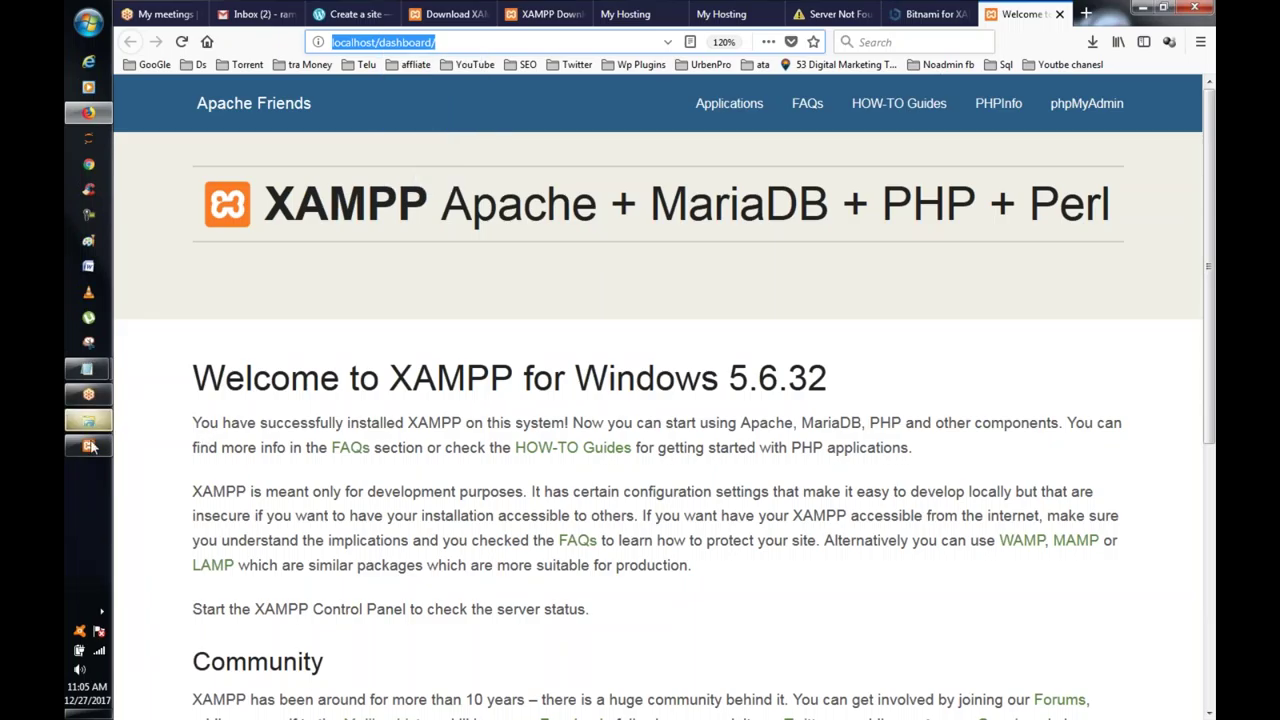
left_click(88, 445)
left_click(948, 151)
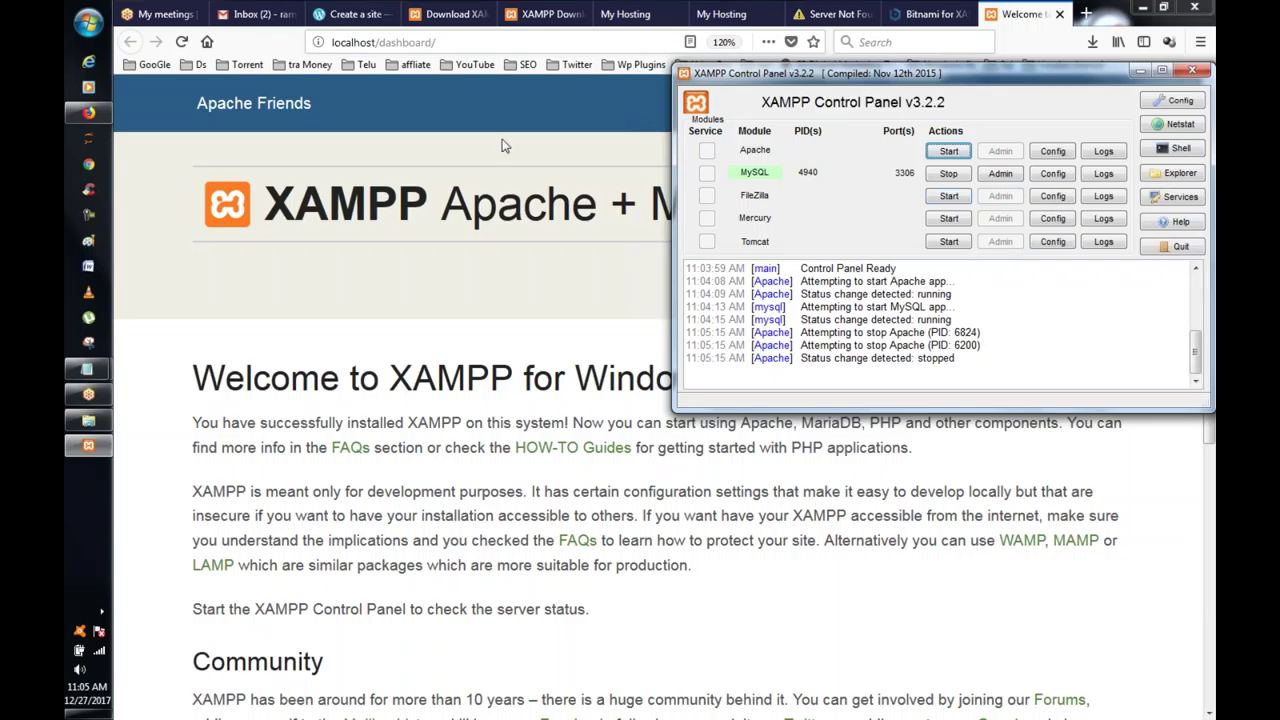
left_click(492, 40)
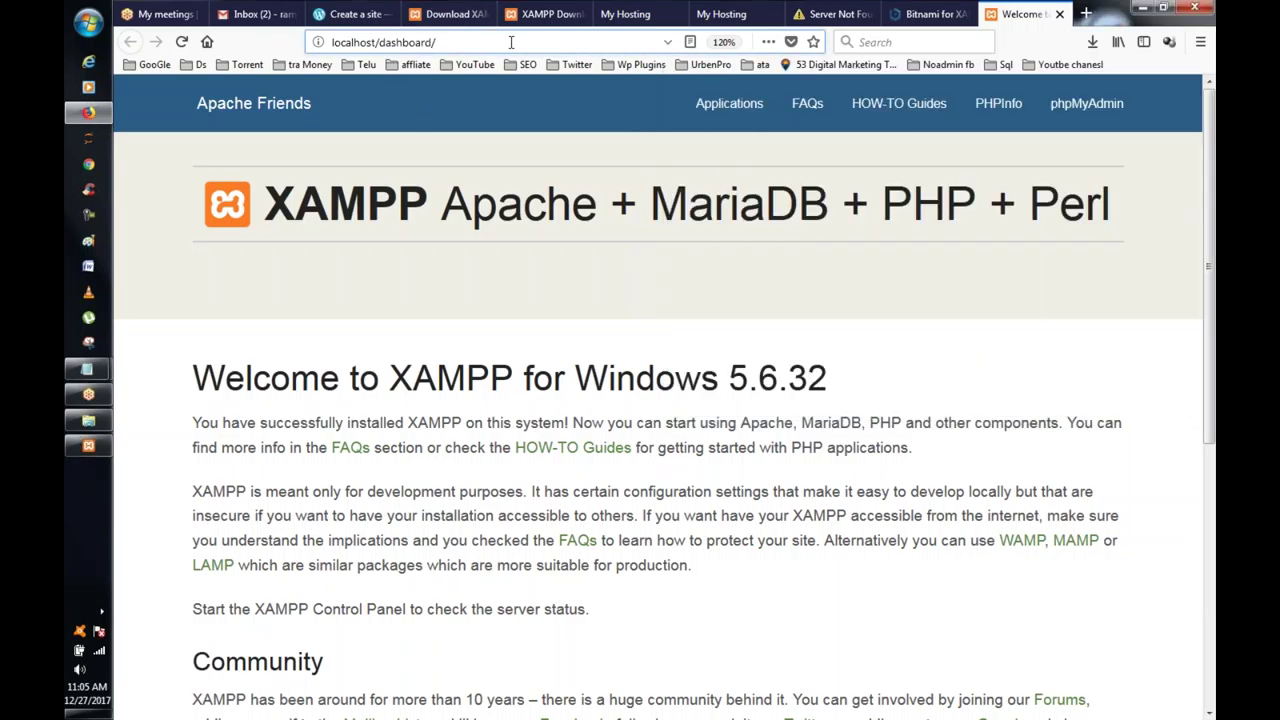
key("Return")
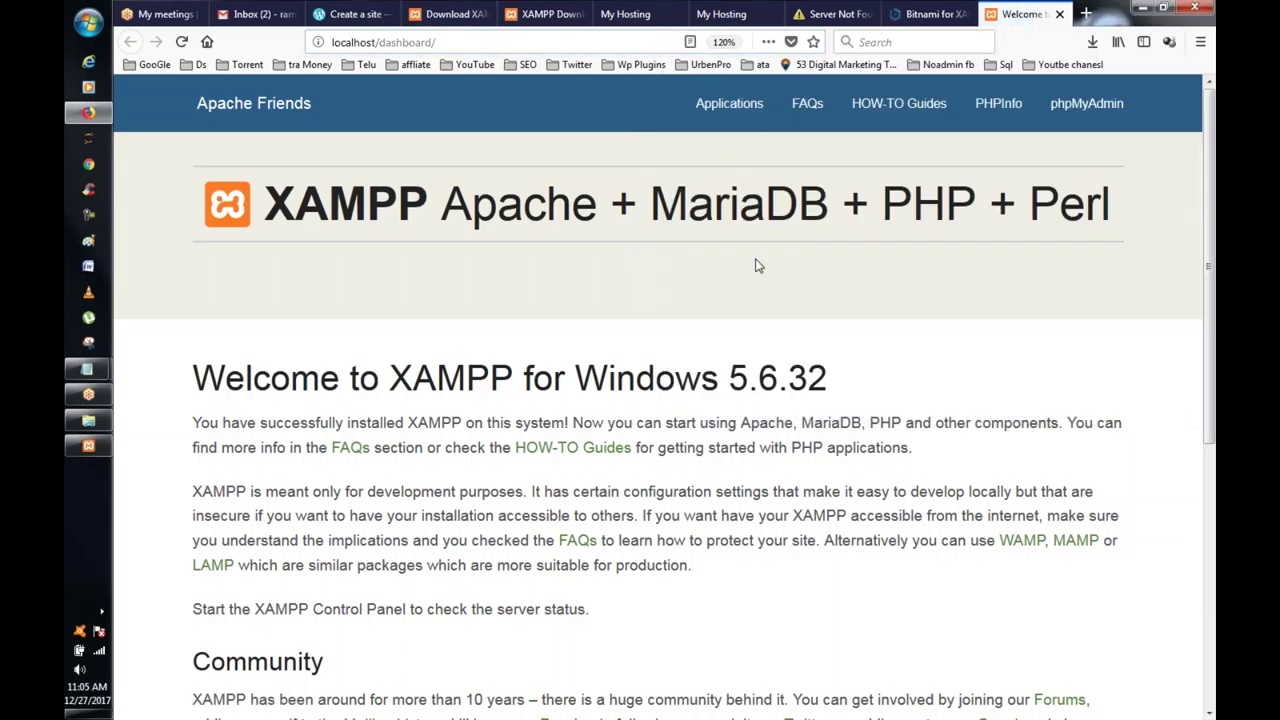
Step: Reload again, then trim the address from dashboard/ to plain localhost/ and load it
left_click(484, 41)
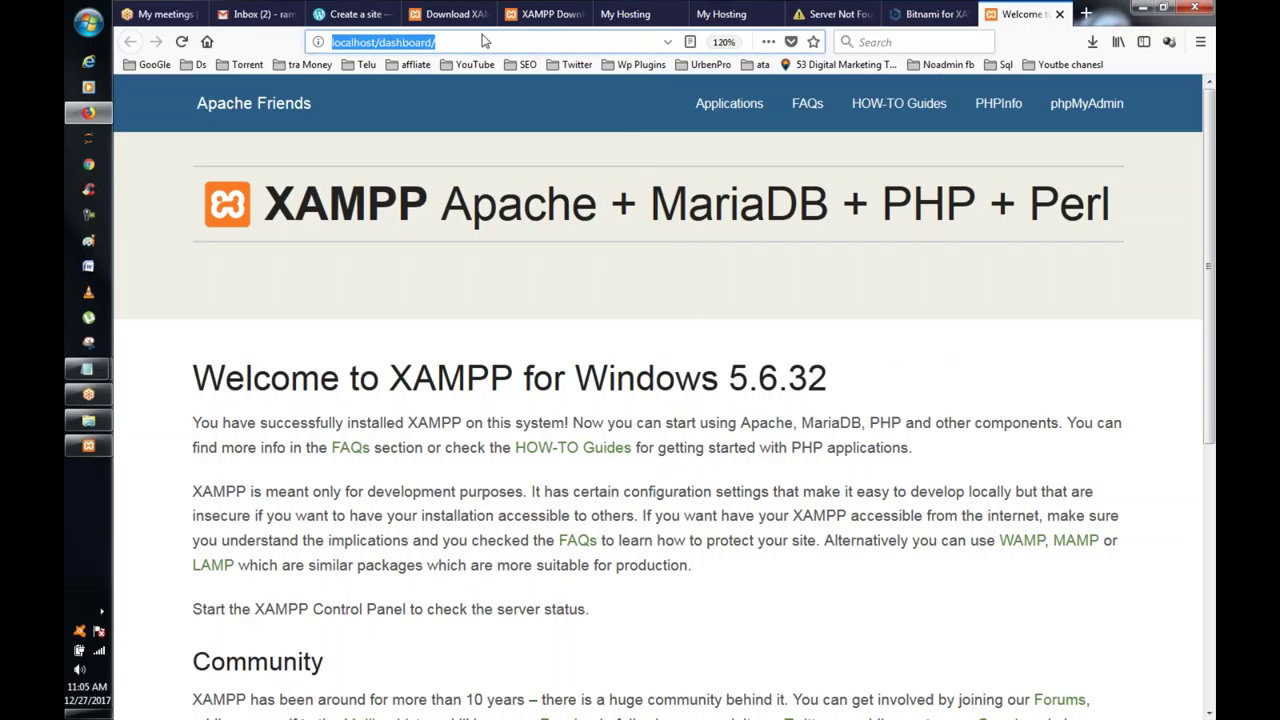
key("Return")
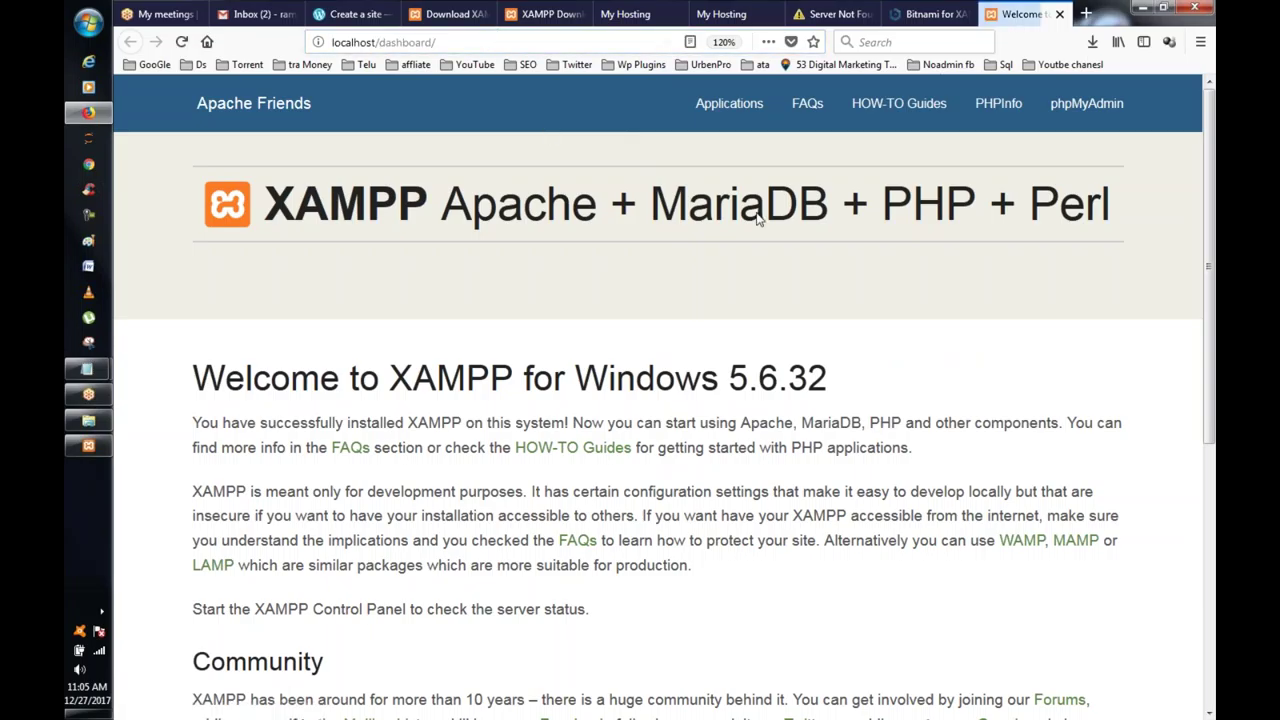
left_click(459, 42)
key("Return")
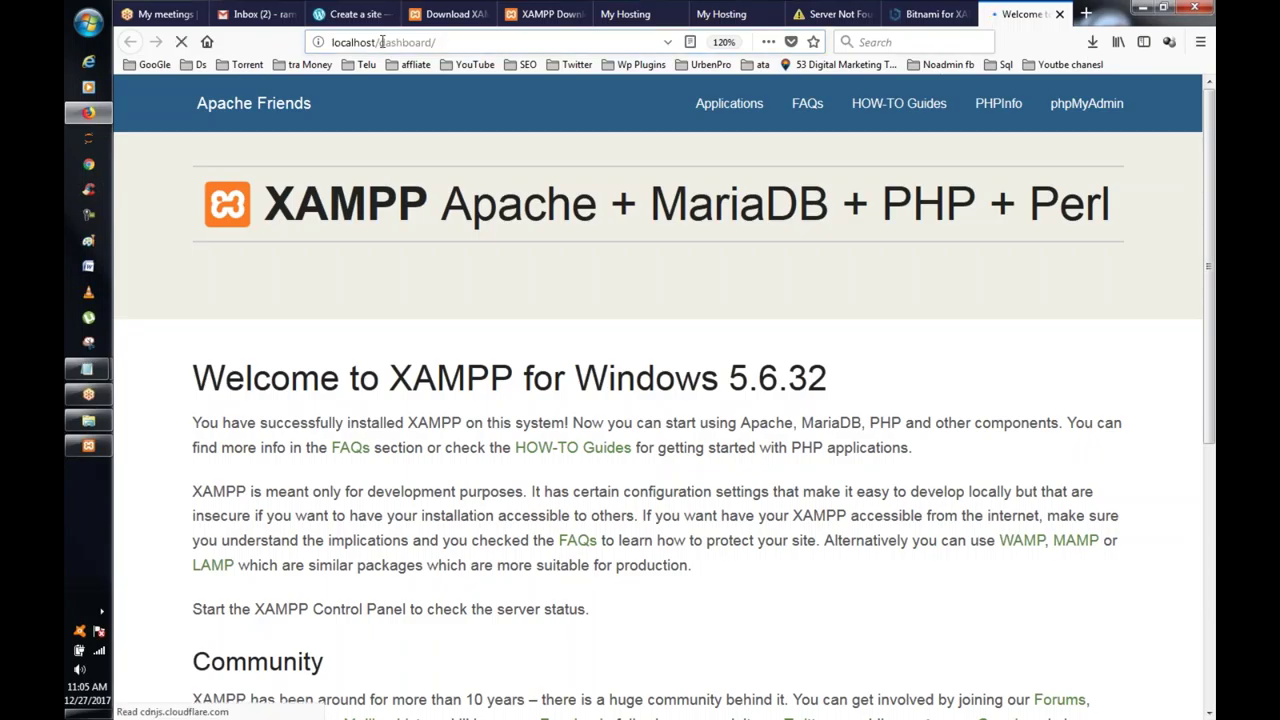
left_click_drag(381, 42, 519, 35)
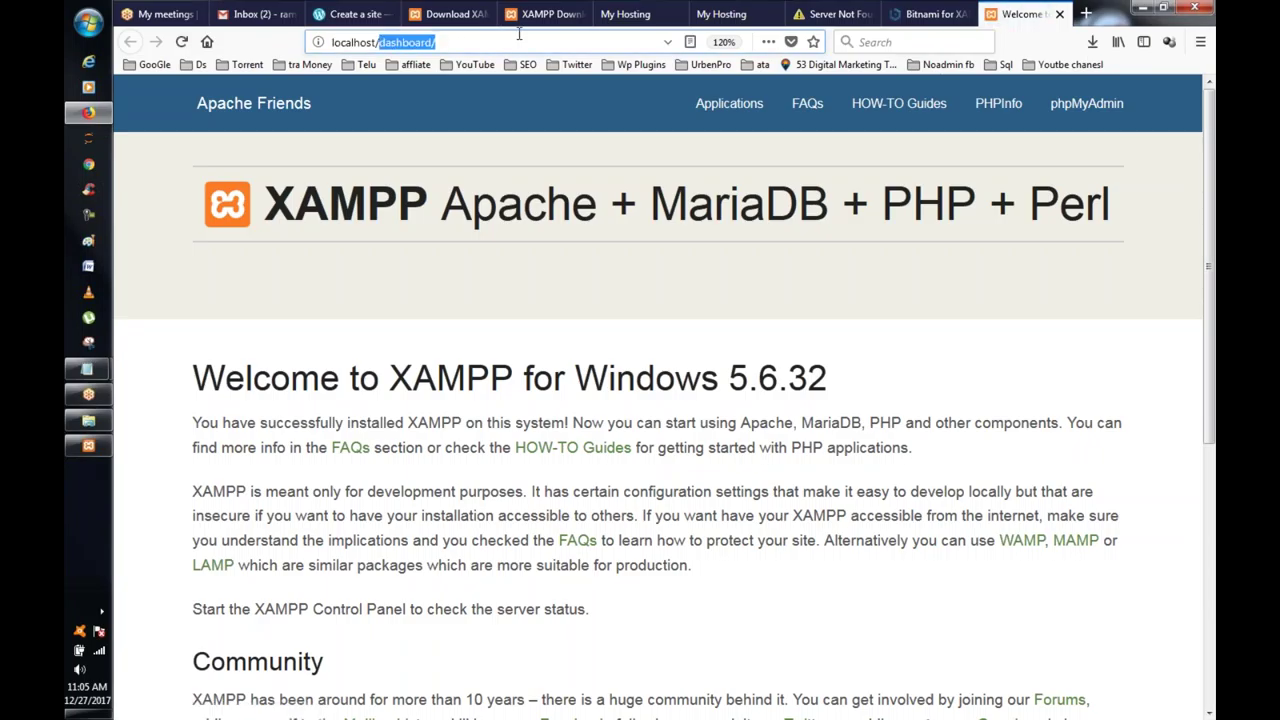
key("BackSpace")
key("Return")
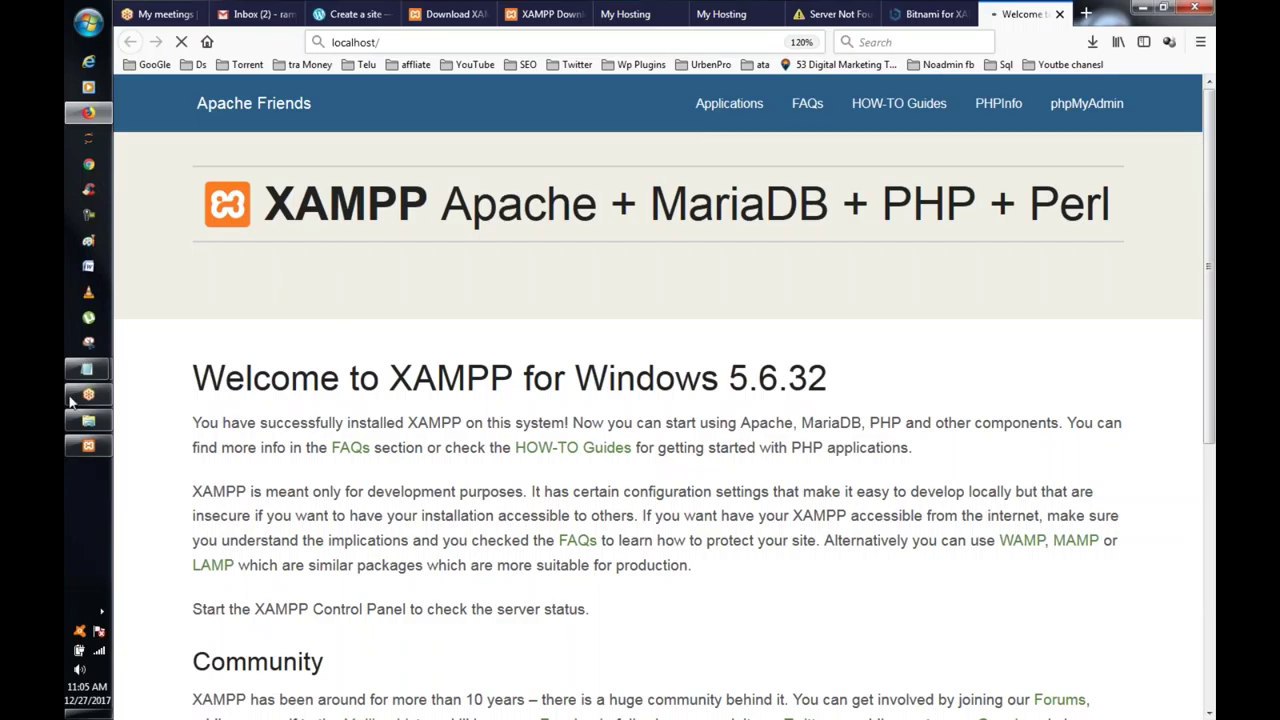
left_click(88, 445)
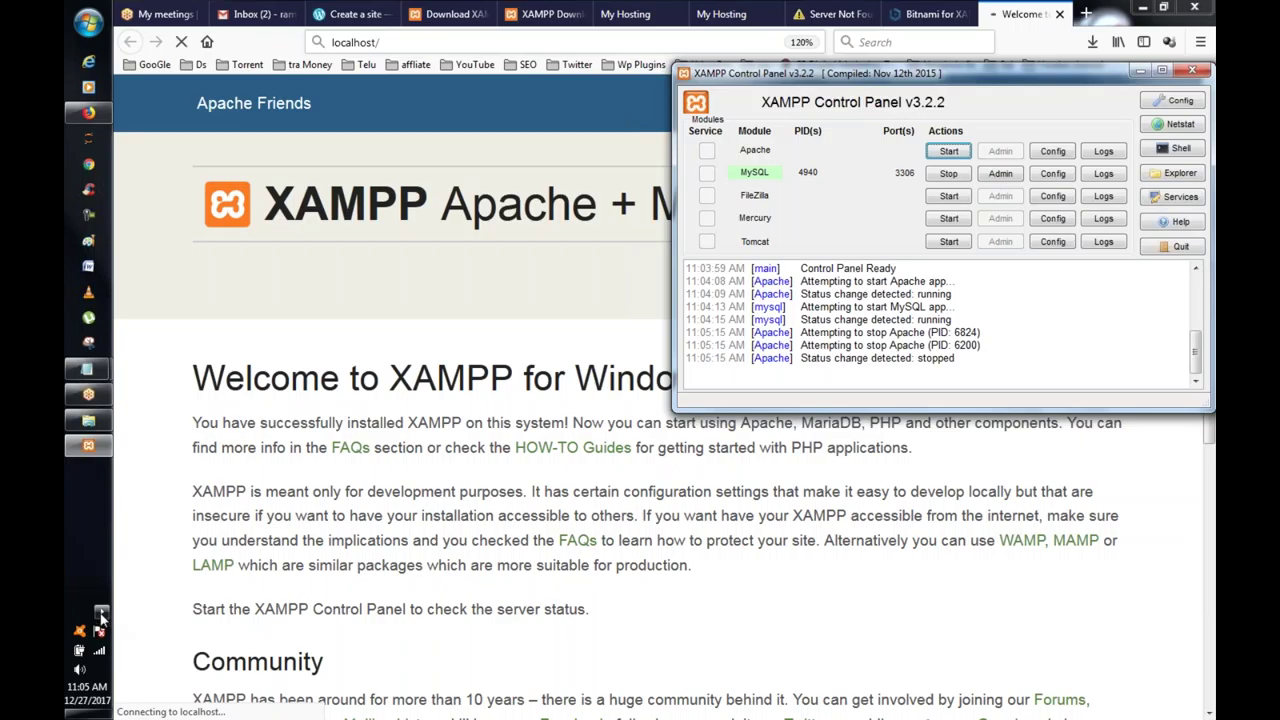
Step: Quit the duplicate XAMPP tray instance and restore the Control Panel window
left_click(101, 612)
right_click(171, 609)
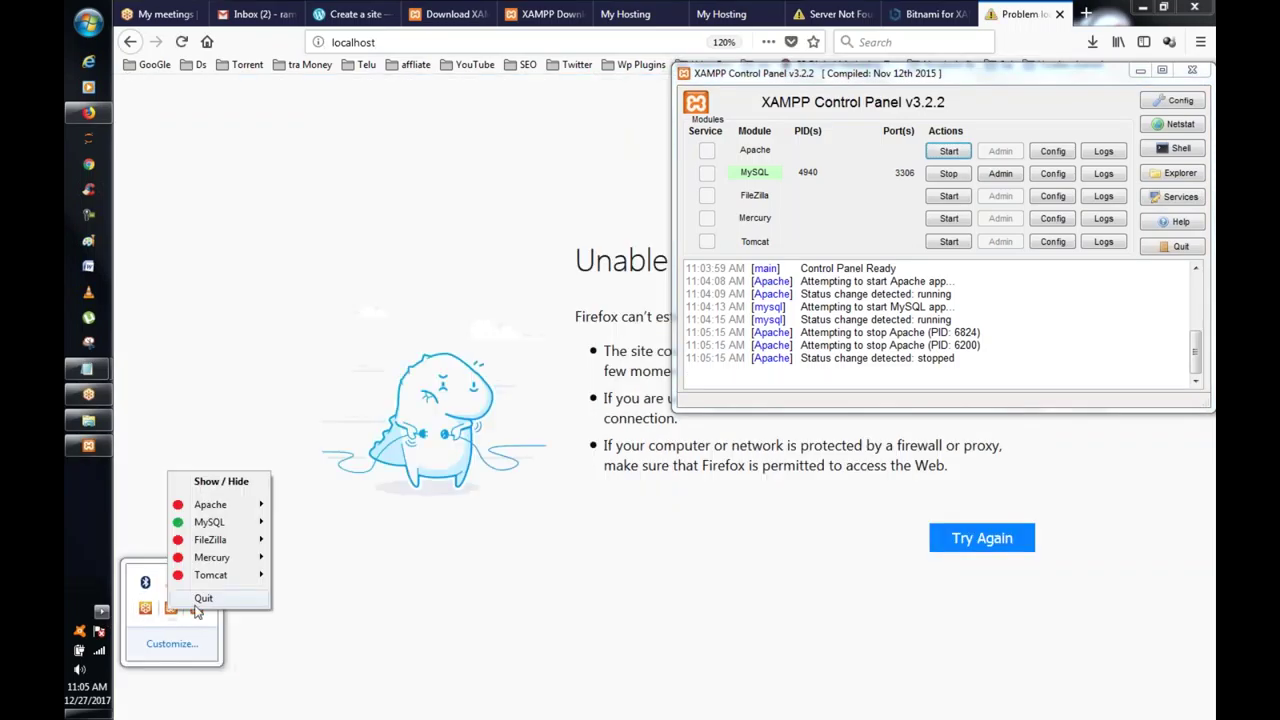
left_click(205, 598)
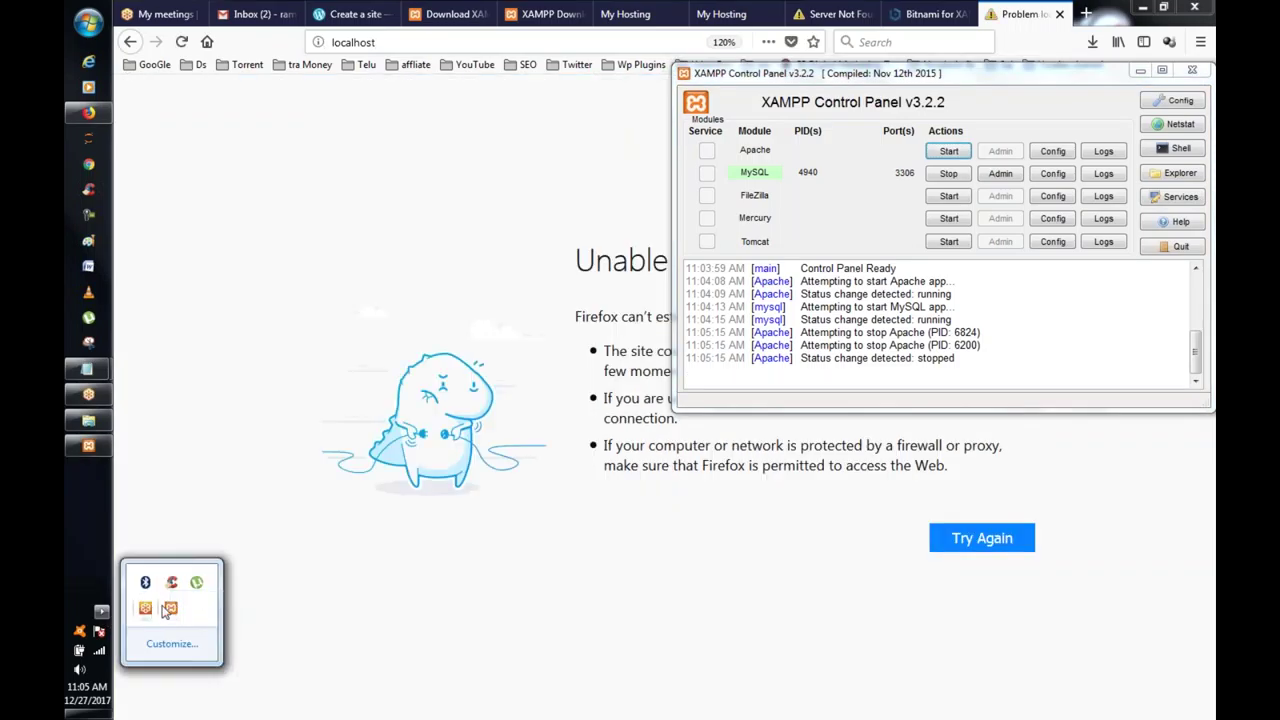
left_click(170, 609)
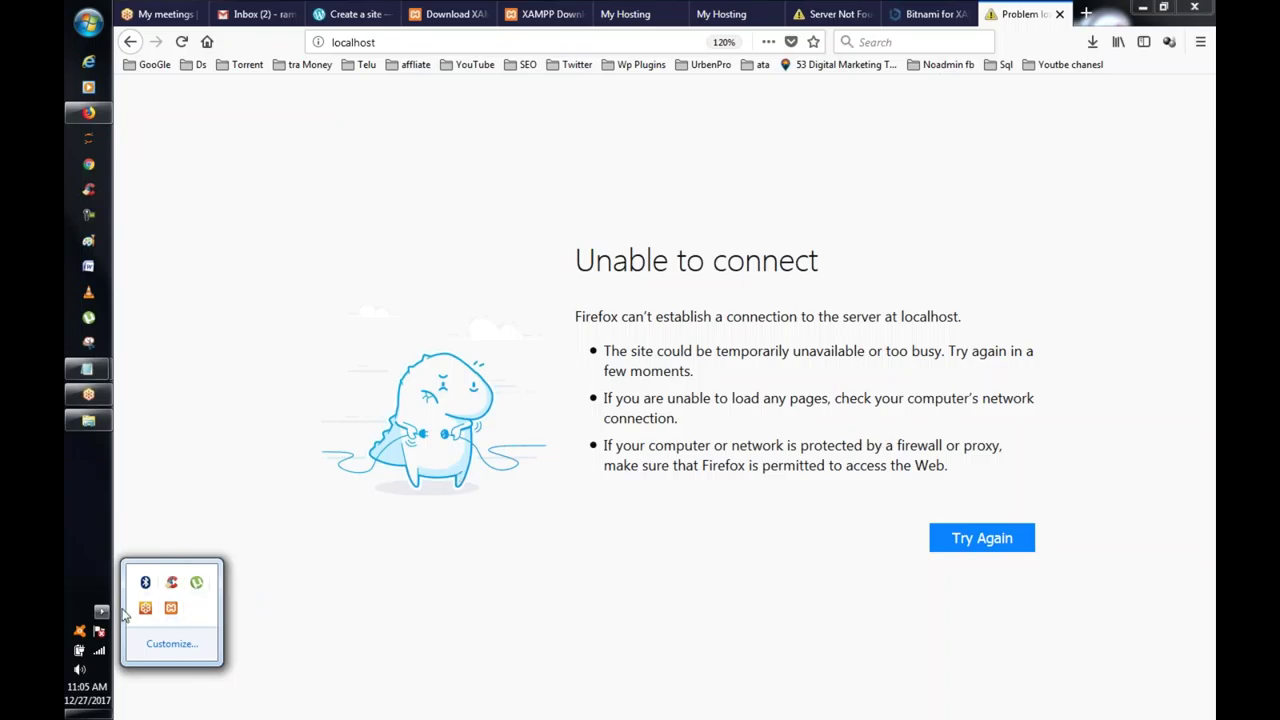
left_click(173, 612)
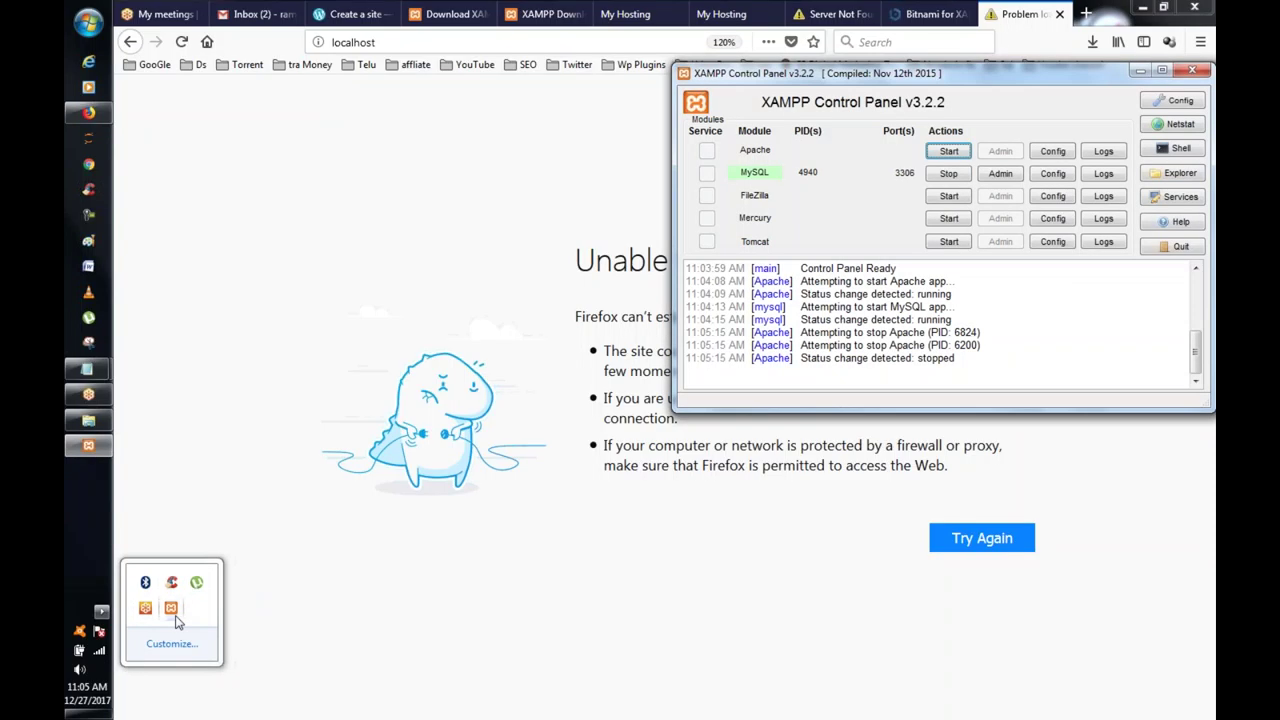
left_click(380, 362)
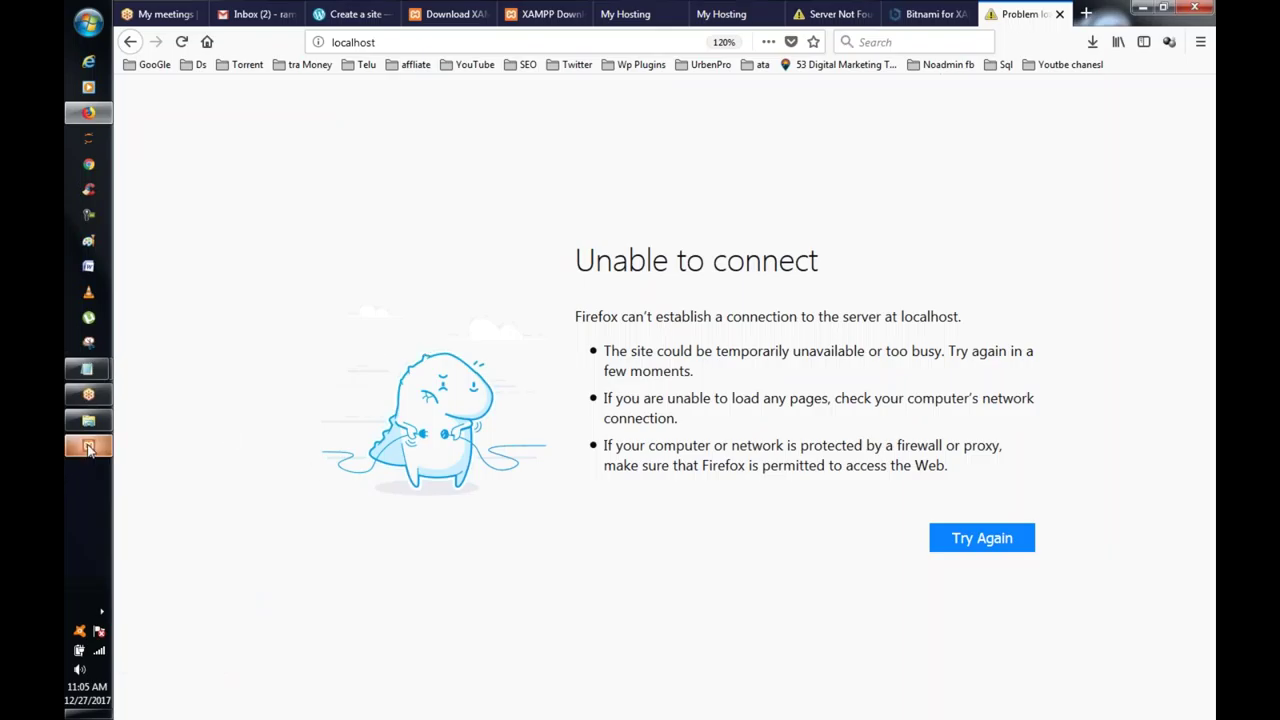
Step: Start Apache again and open the C:\xampp folder in Explorer
left_click(88, 445)
left_click(943, 155)
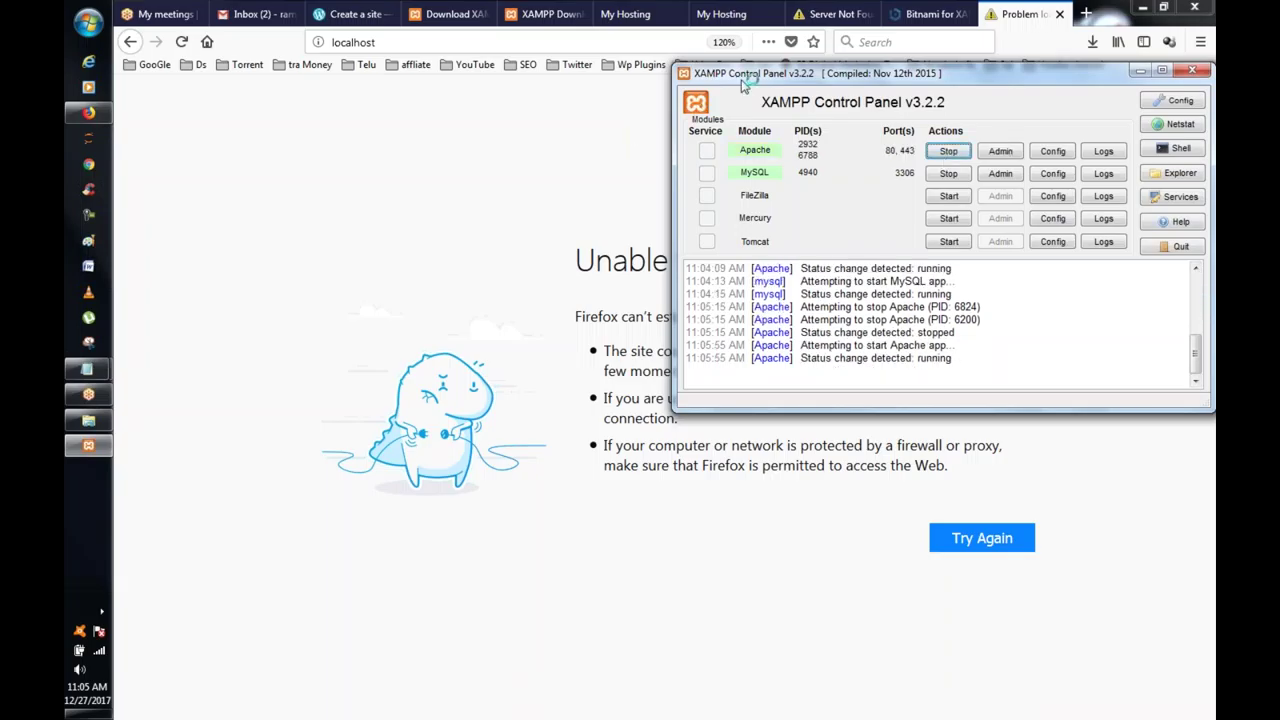
left_click(1168, 174)
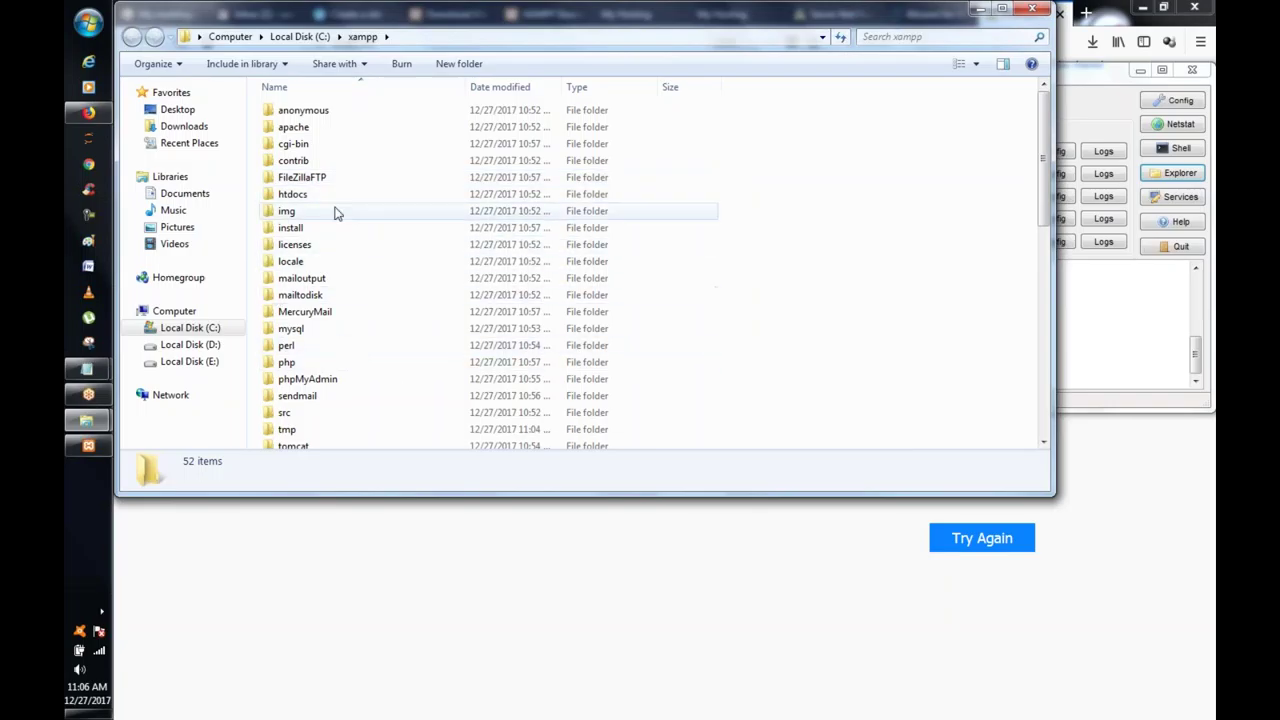
Step: Open htdocs, then browse into the wordpress-4.9.1 folder on the desktop
double_click(333, 204)
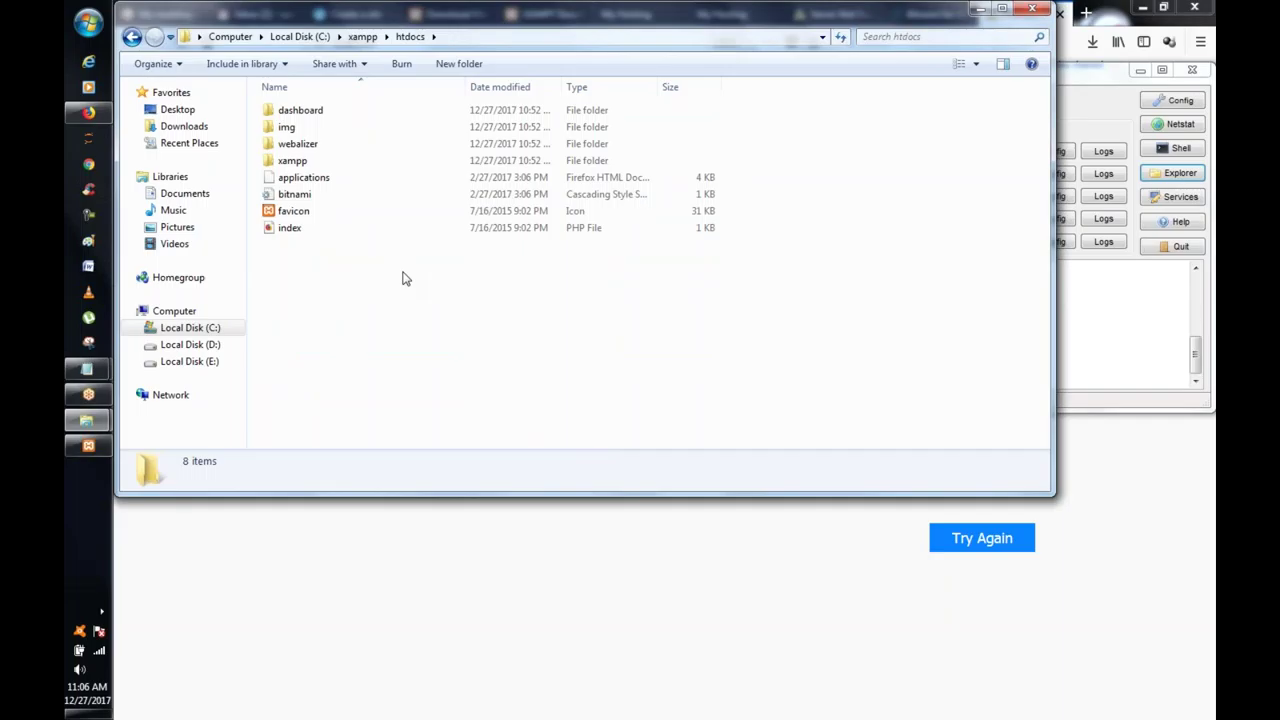
key("super+d")
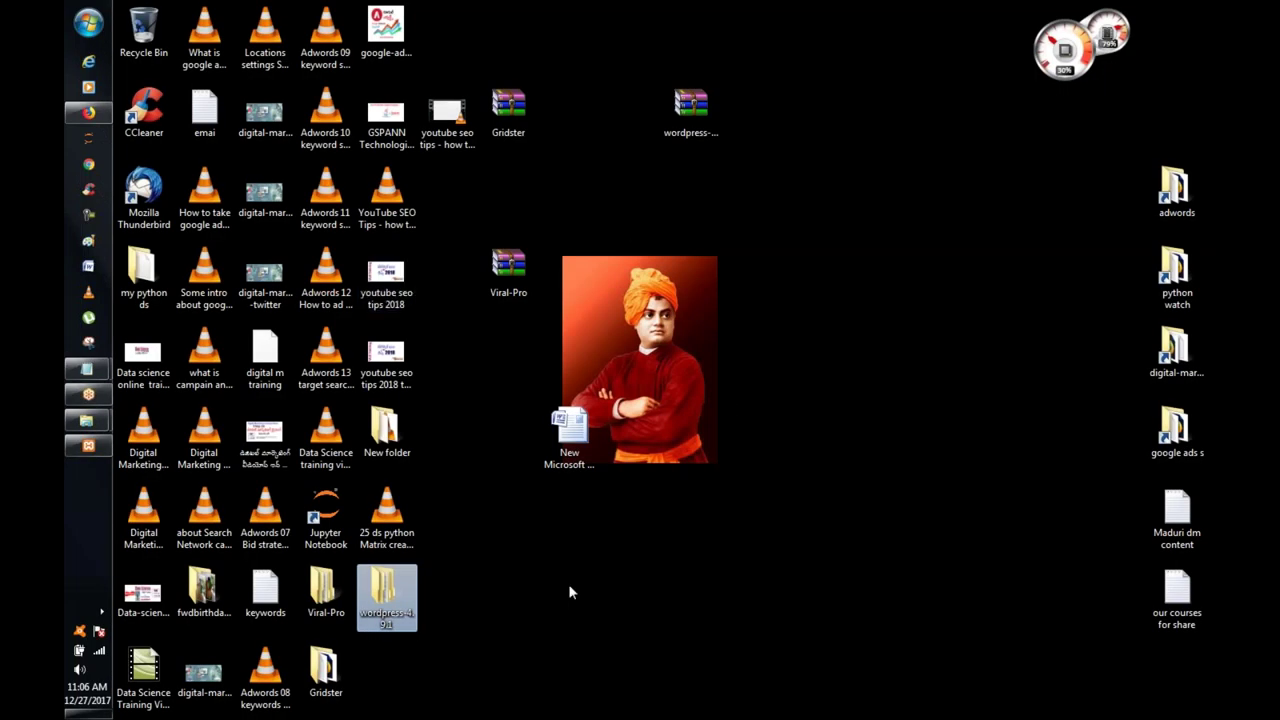
double_click(398, 600)
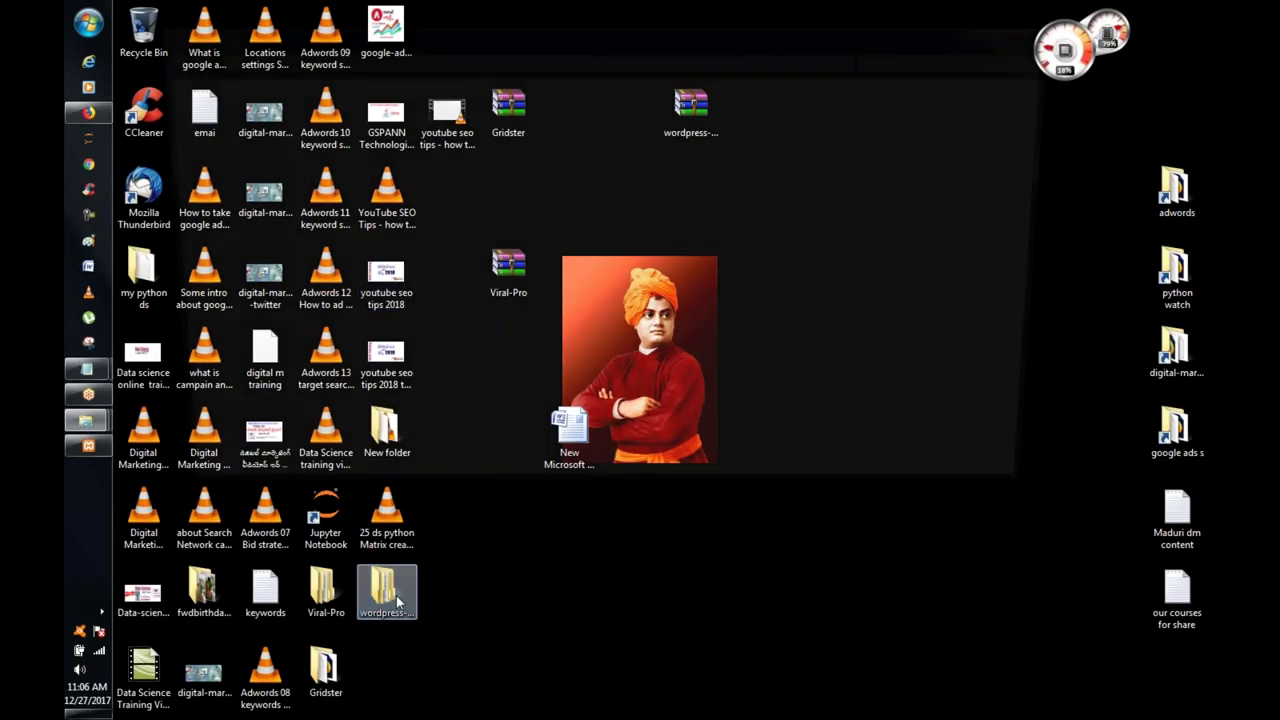
left_click(316, 131)
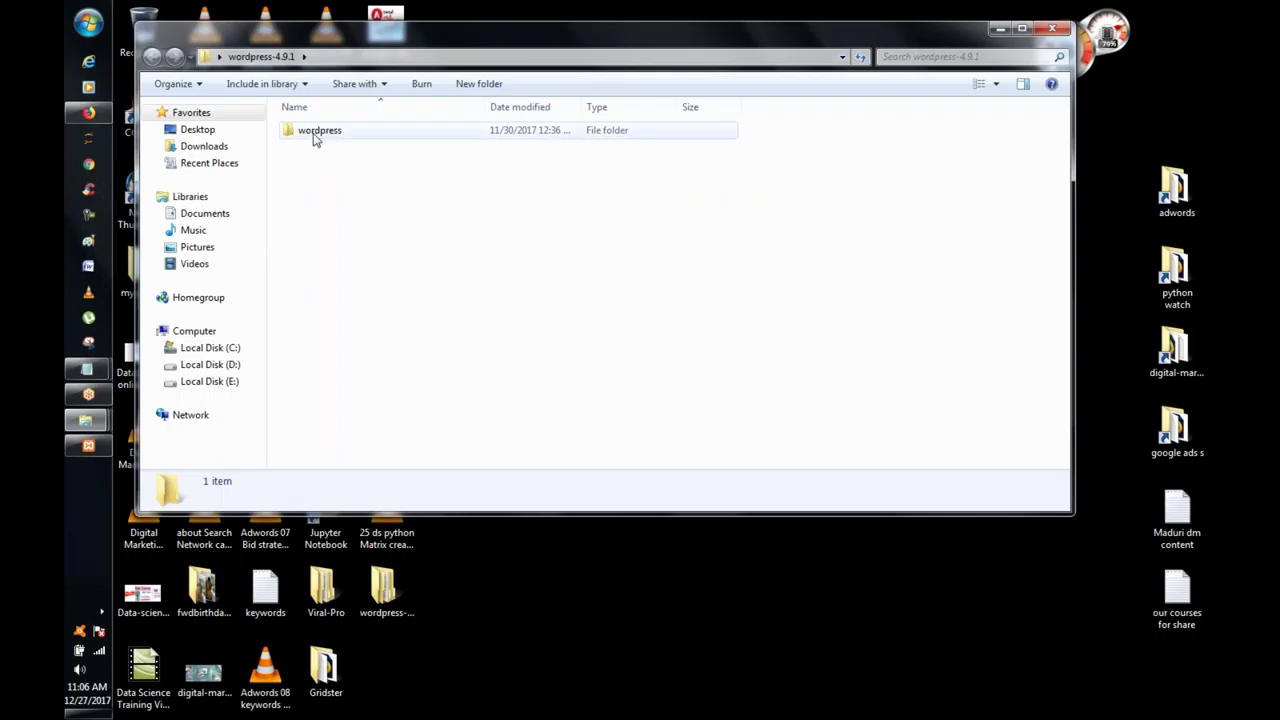
double_click(316, 132)
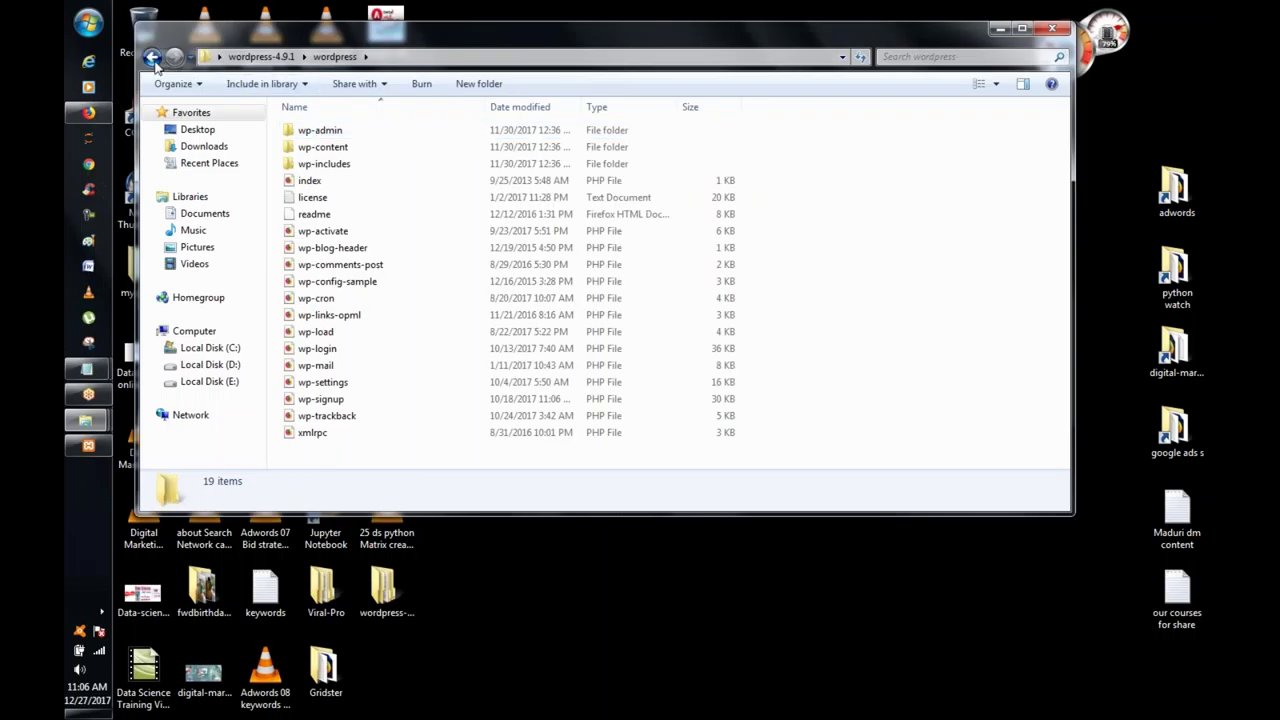
left_click(152, 57)
Step: Rename the wordpress subfolder to ramesh and copy it
right_click(308, 133)
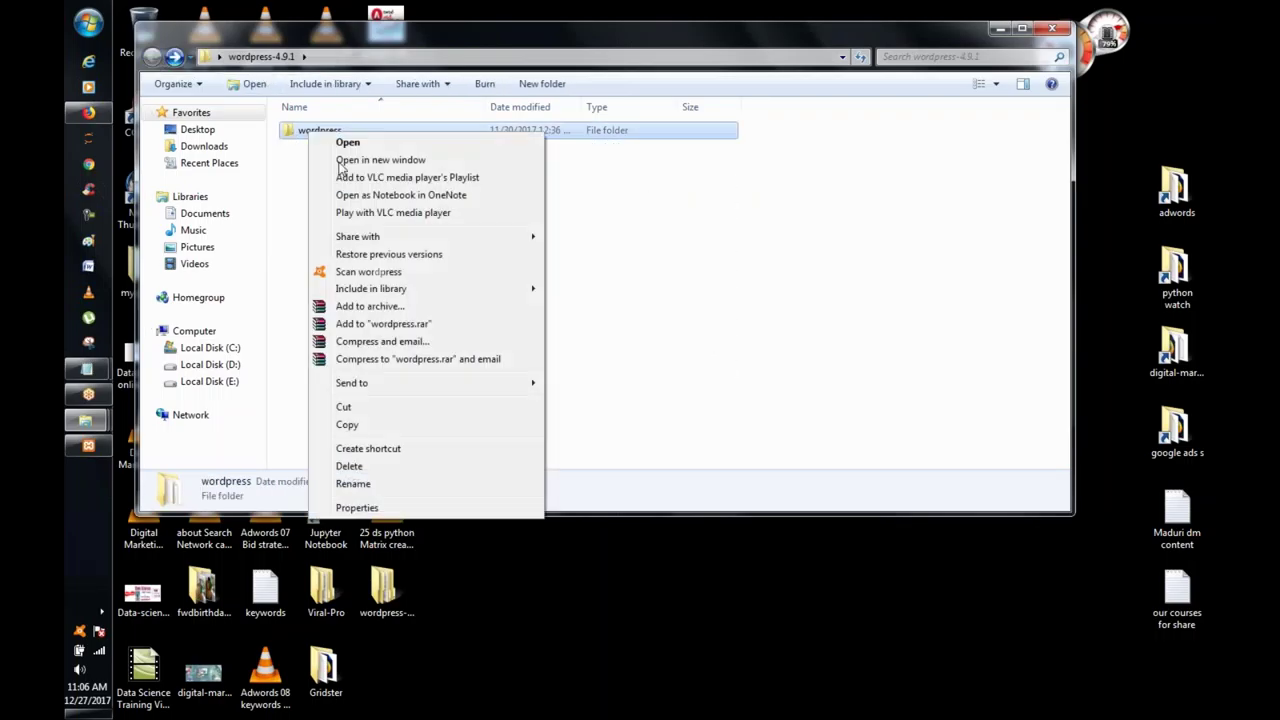
left_click(417, 485)
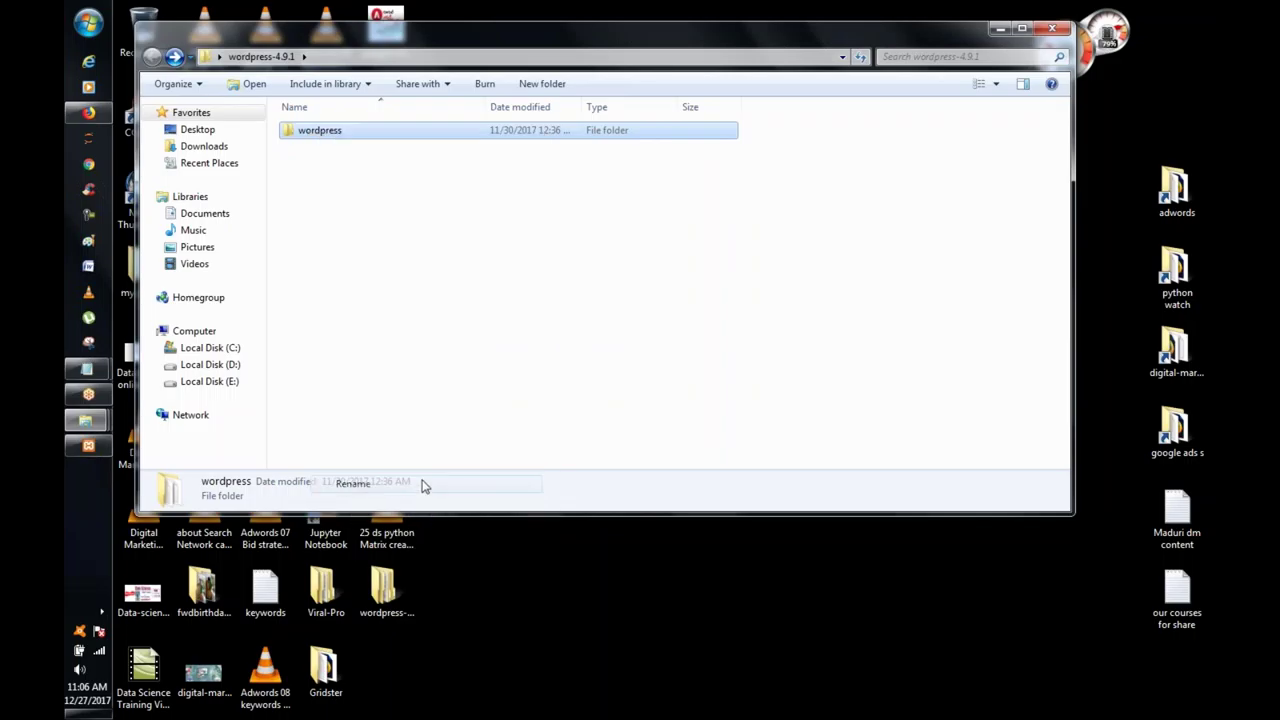
type("ramesh")
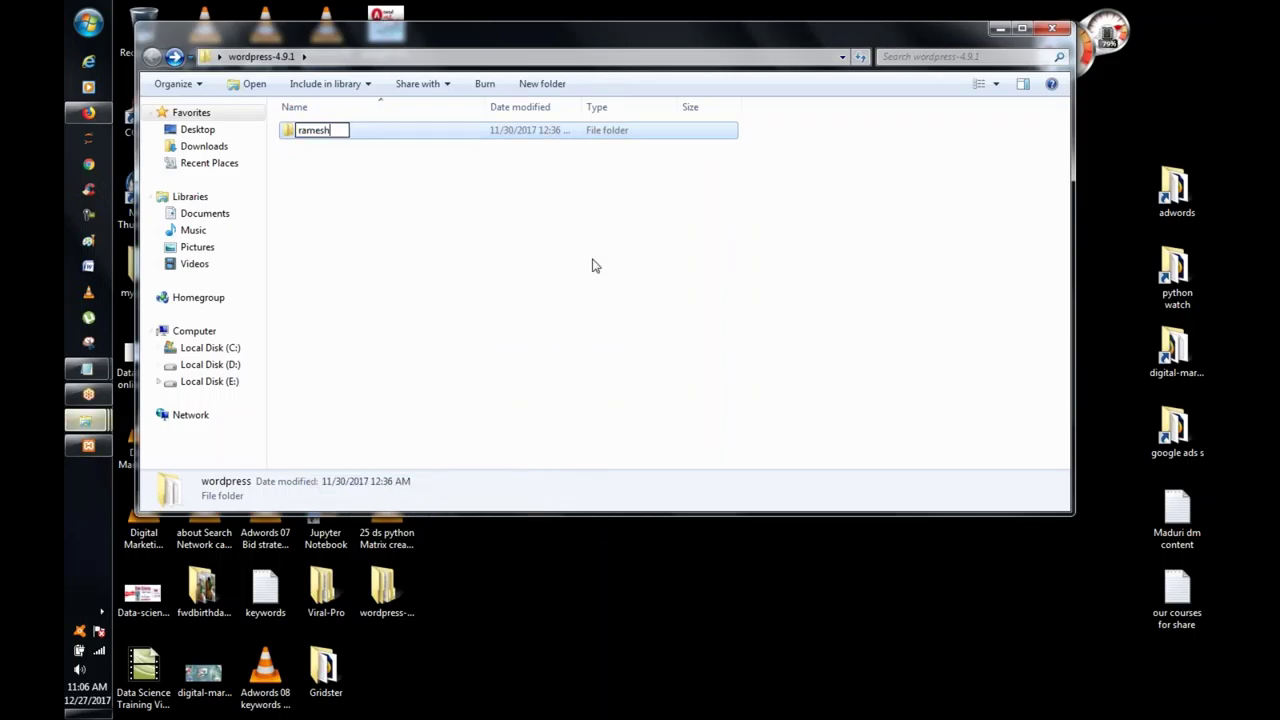
left_click(614, 252)
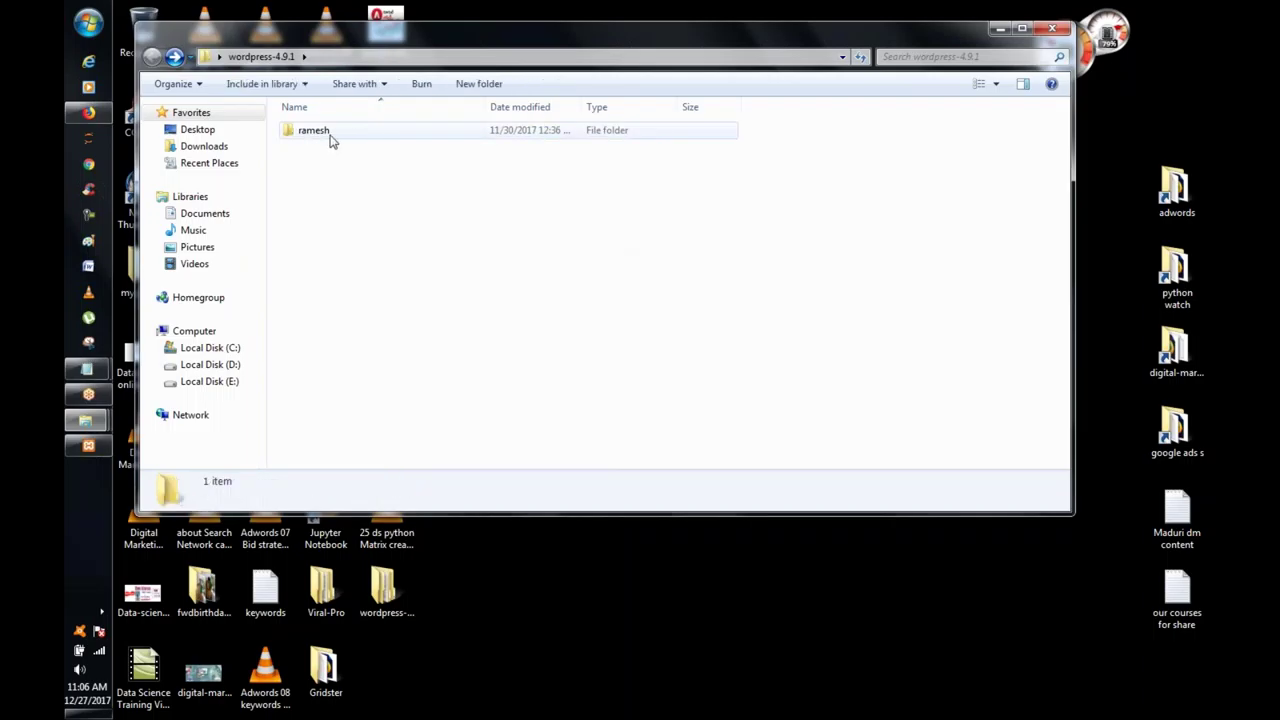
right_click(332, 141)
left_click(397, 429)
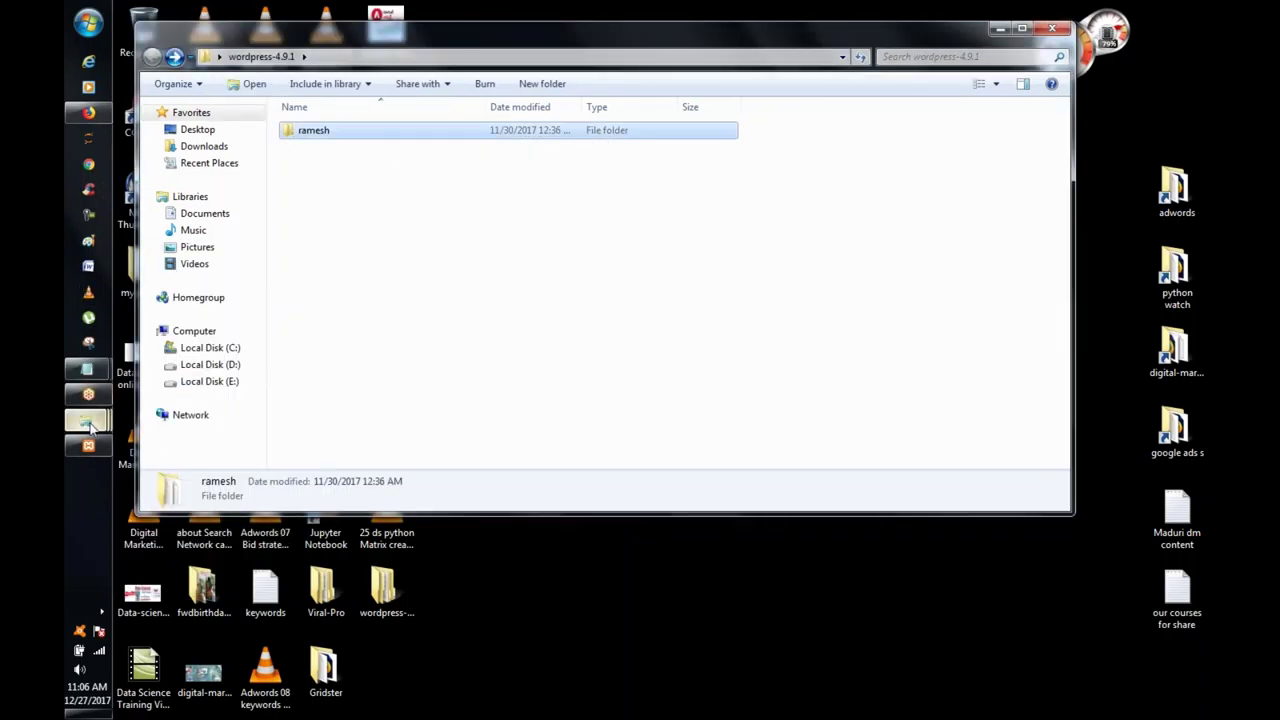
Step: Paste the ramesh folder into C:\xampp\htdocs with Ctrl+V and let it finish copying
mouse_move(88, 424)
left_click(214, 406)
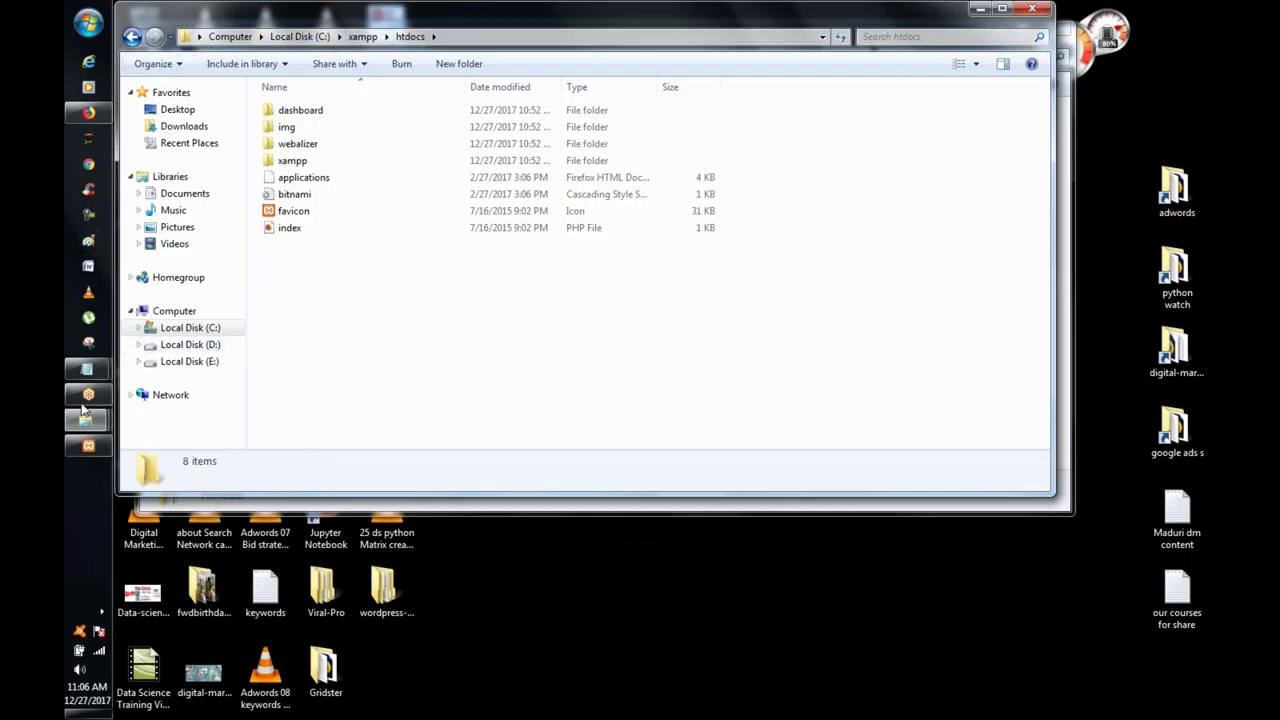
left_click(88, 445)
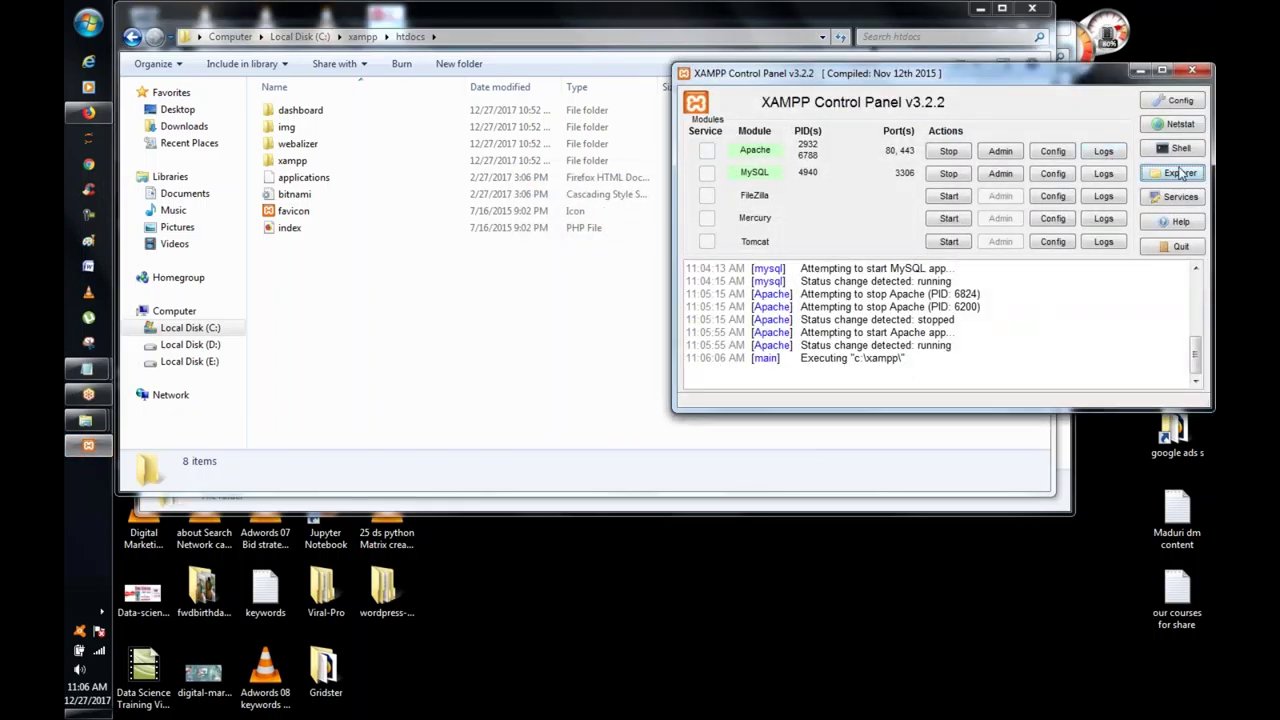
left_click(405, 298)
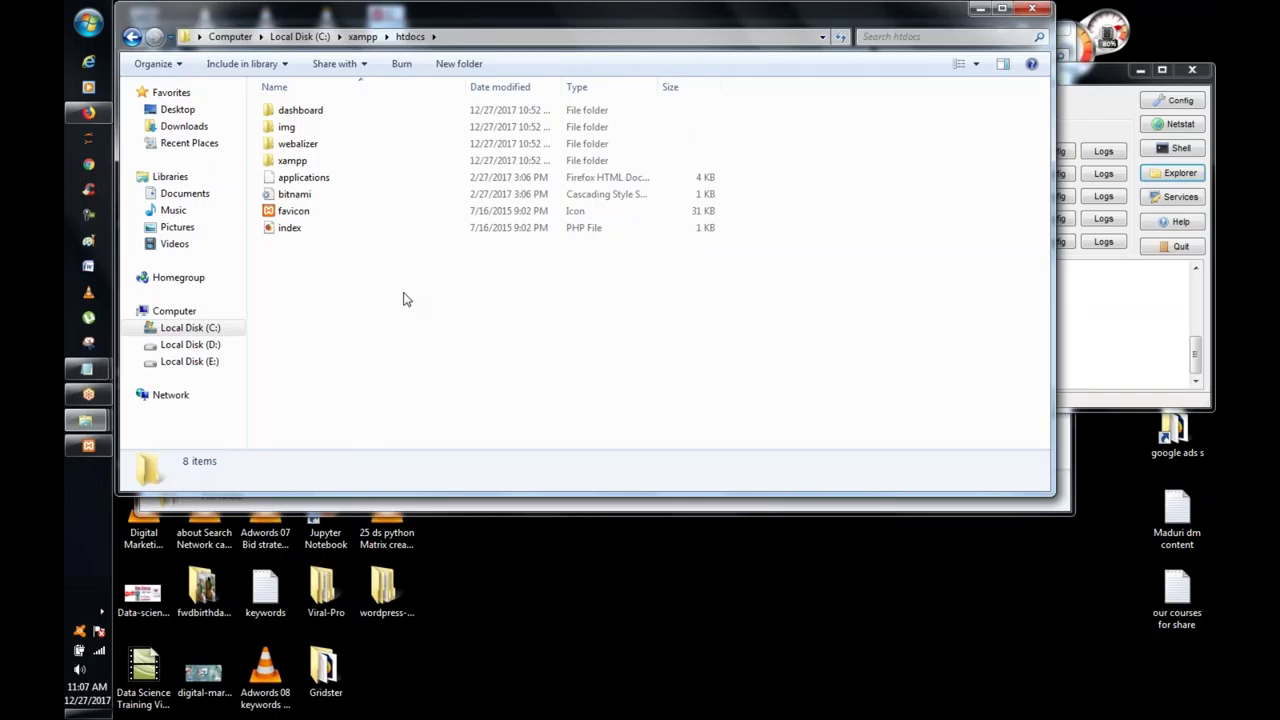
key("ctrl+v")
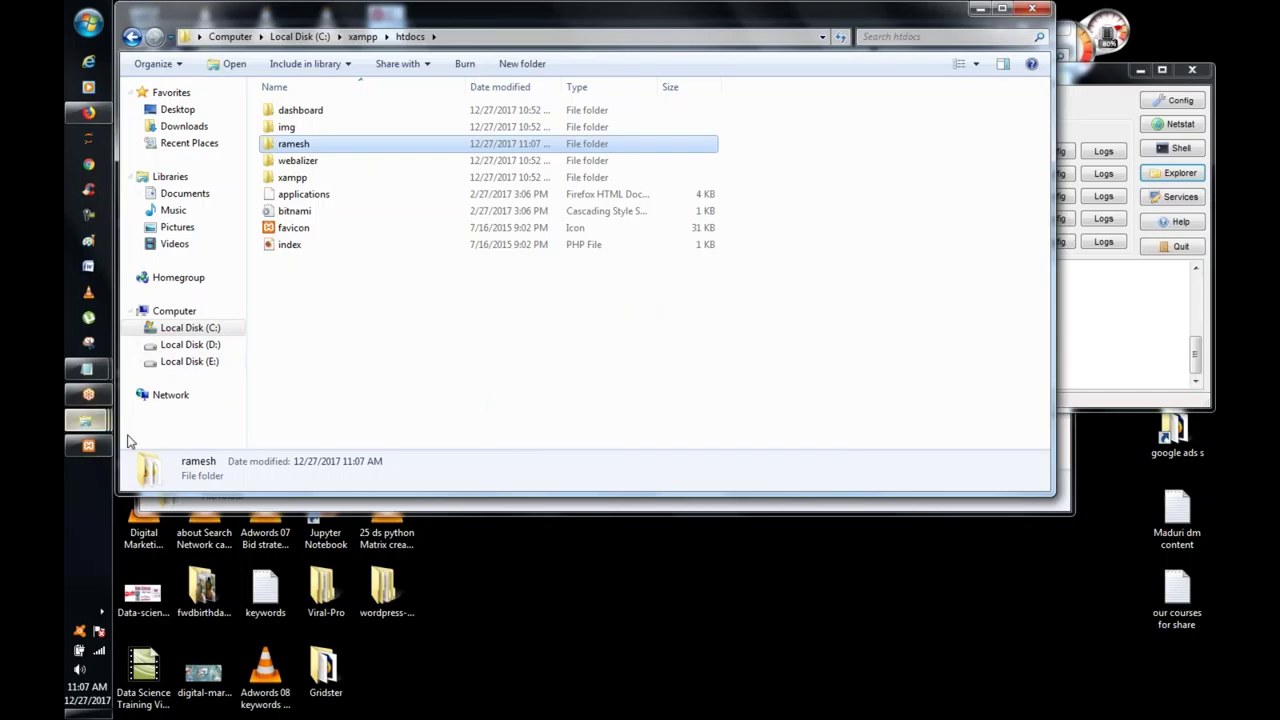
left_click(84, 114)
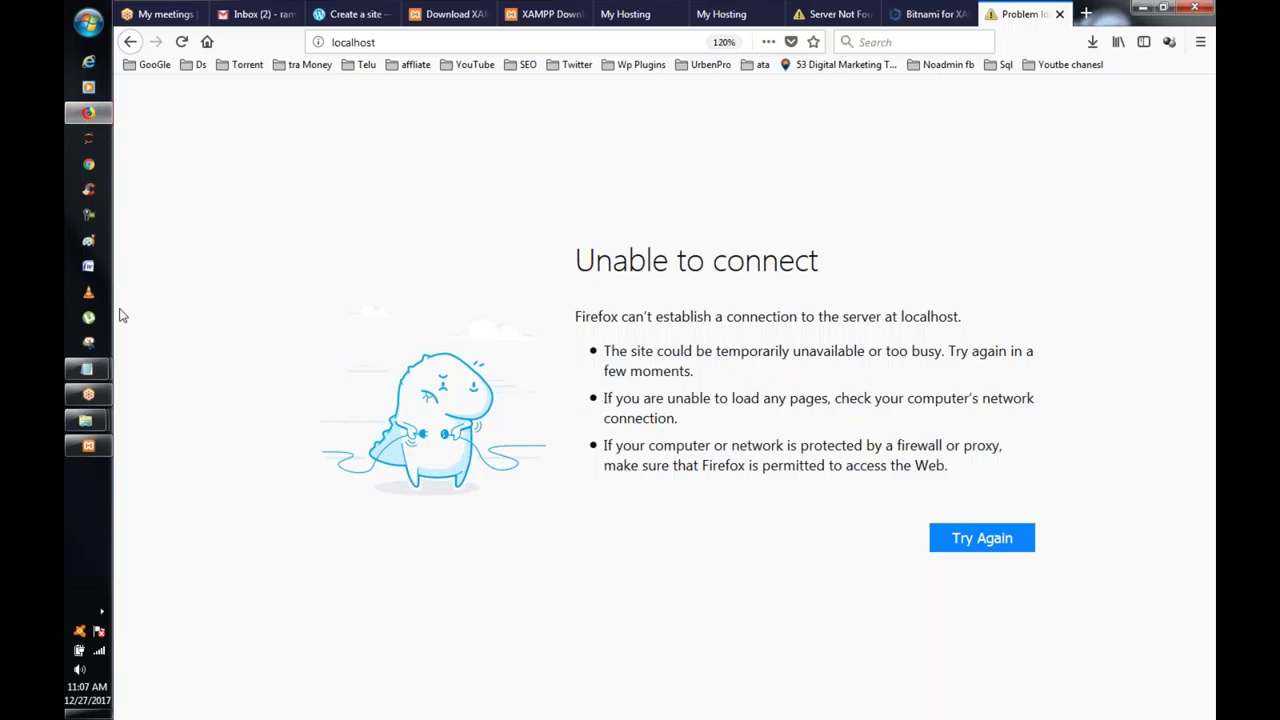
Step: Reload localhost to show the XAMPP dashboard, then select dashboard/ in the address
left_click(395, 42)
key("Return")
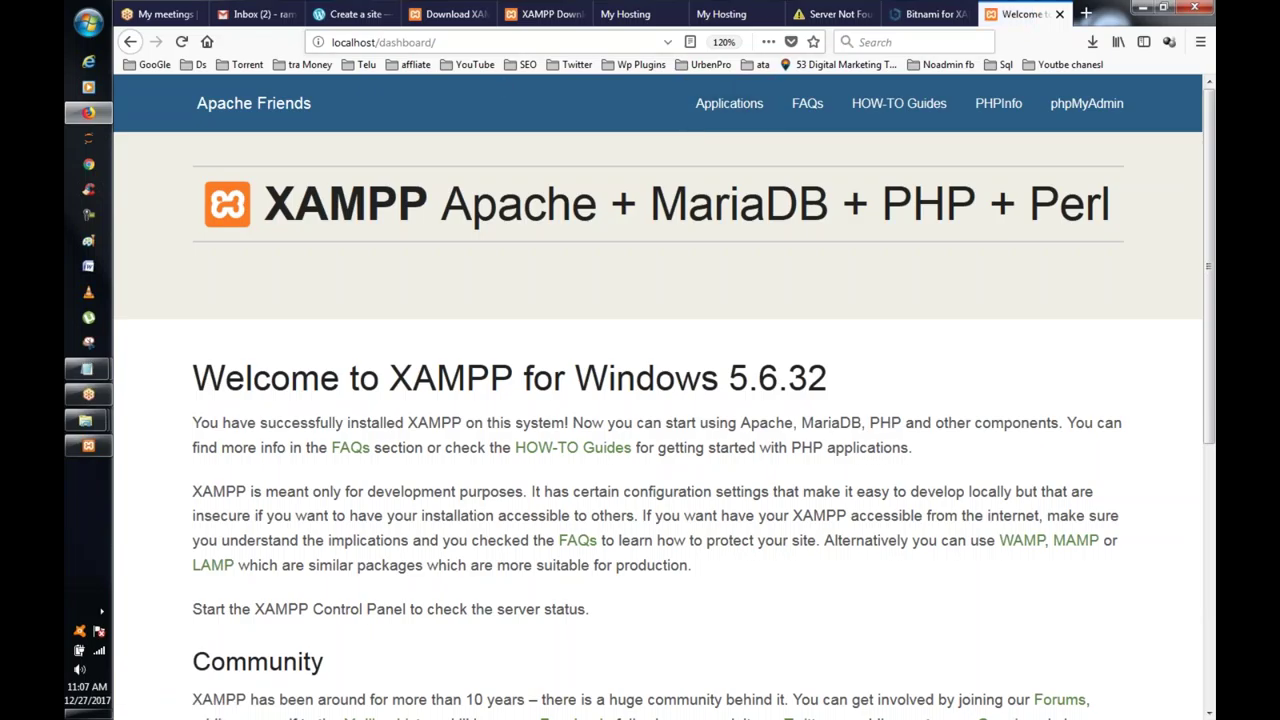
left_click_drag(381, 45, 451, 42)
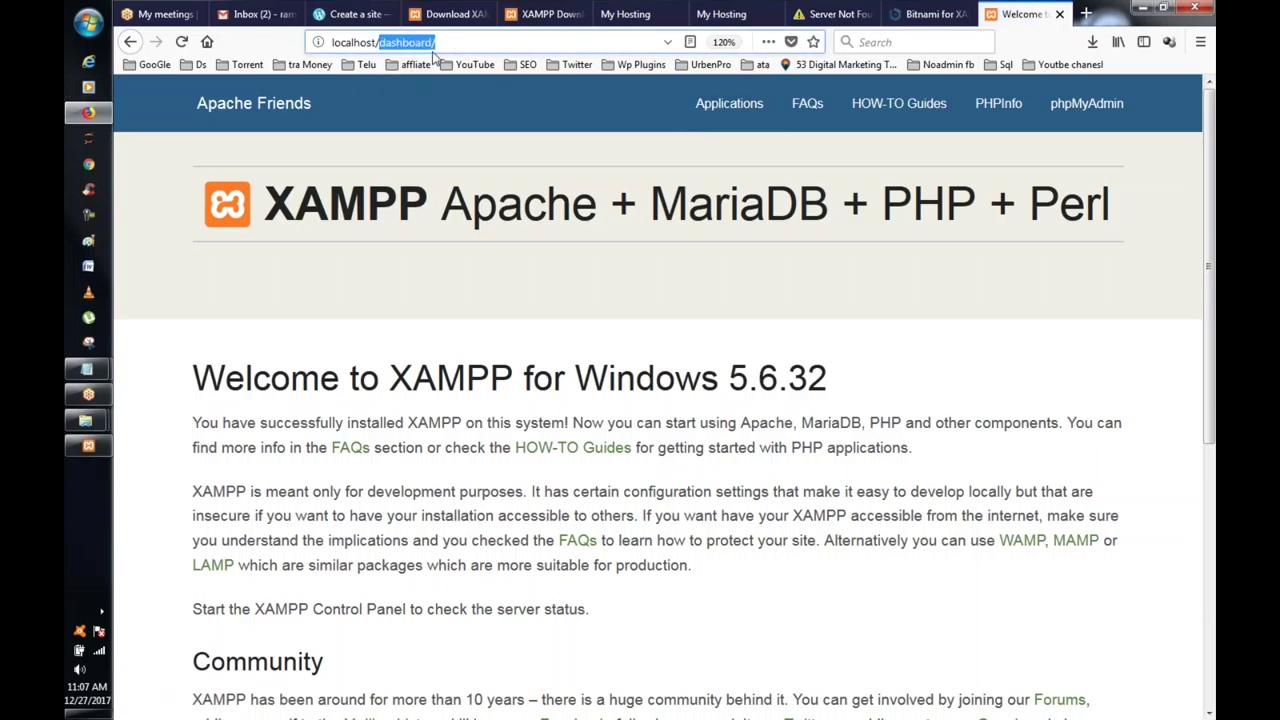
left_click(86, 420)
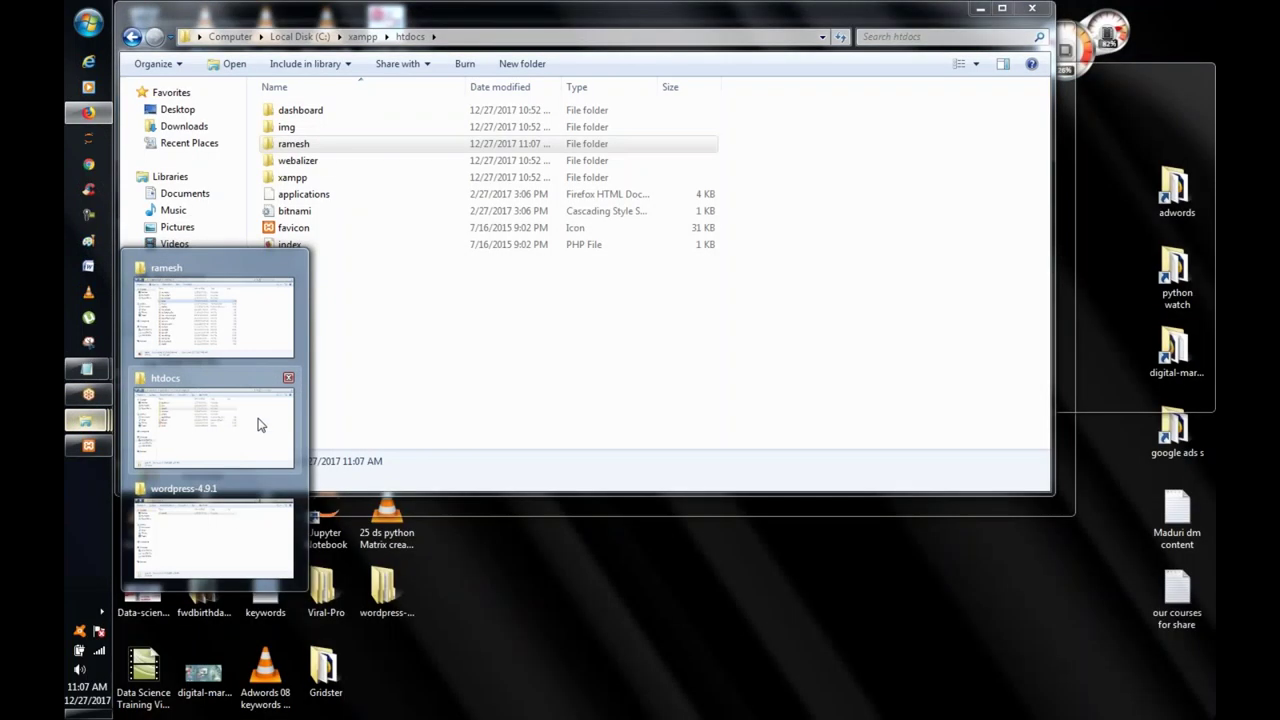
left_click(257, 423)
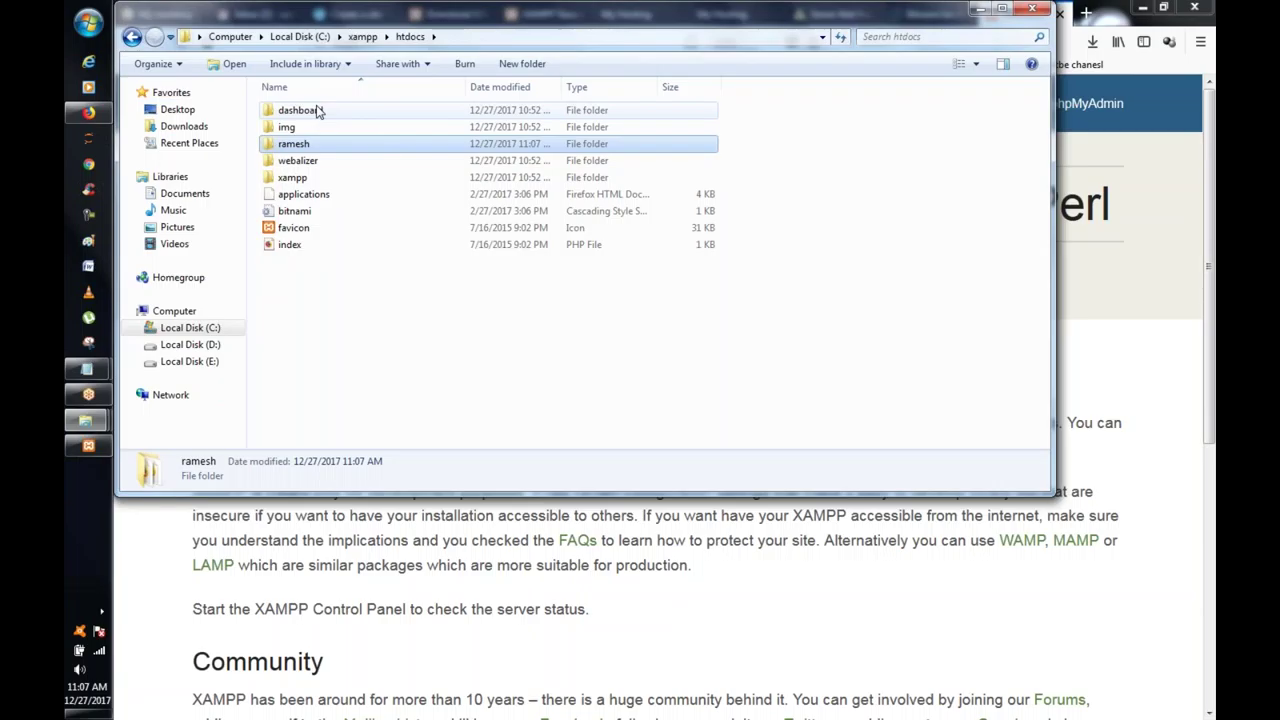
left_click(1178, 220)
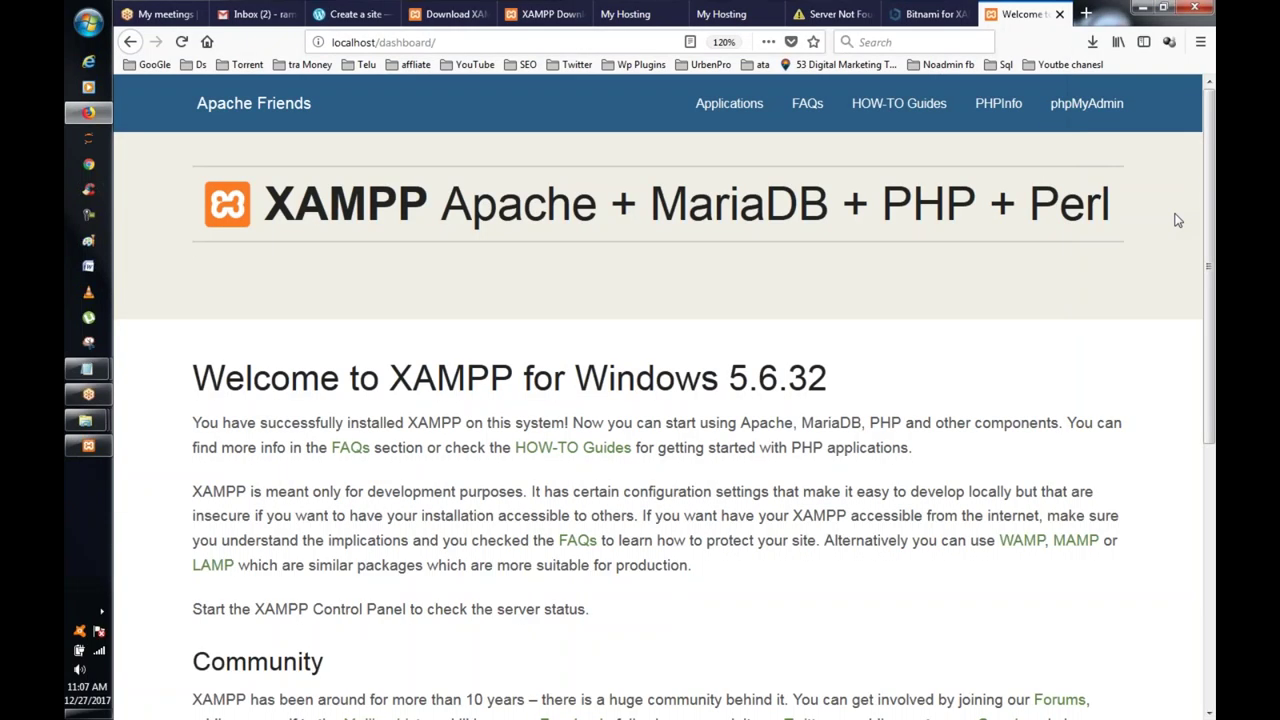
left_click_drag(379, 42, 455, 43)
Step: Load localhost/ramesh and continue setup in English (United States)
type("ramesh")
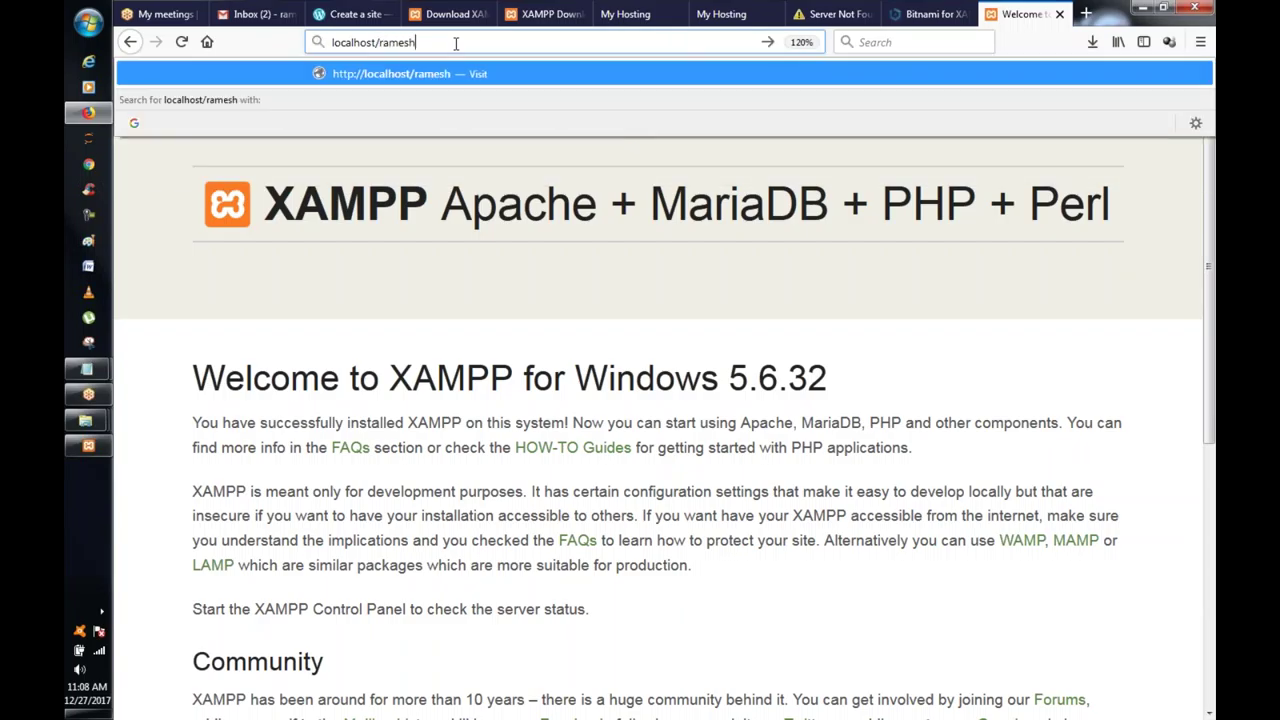
key("Return")
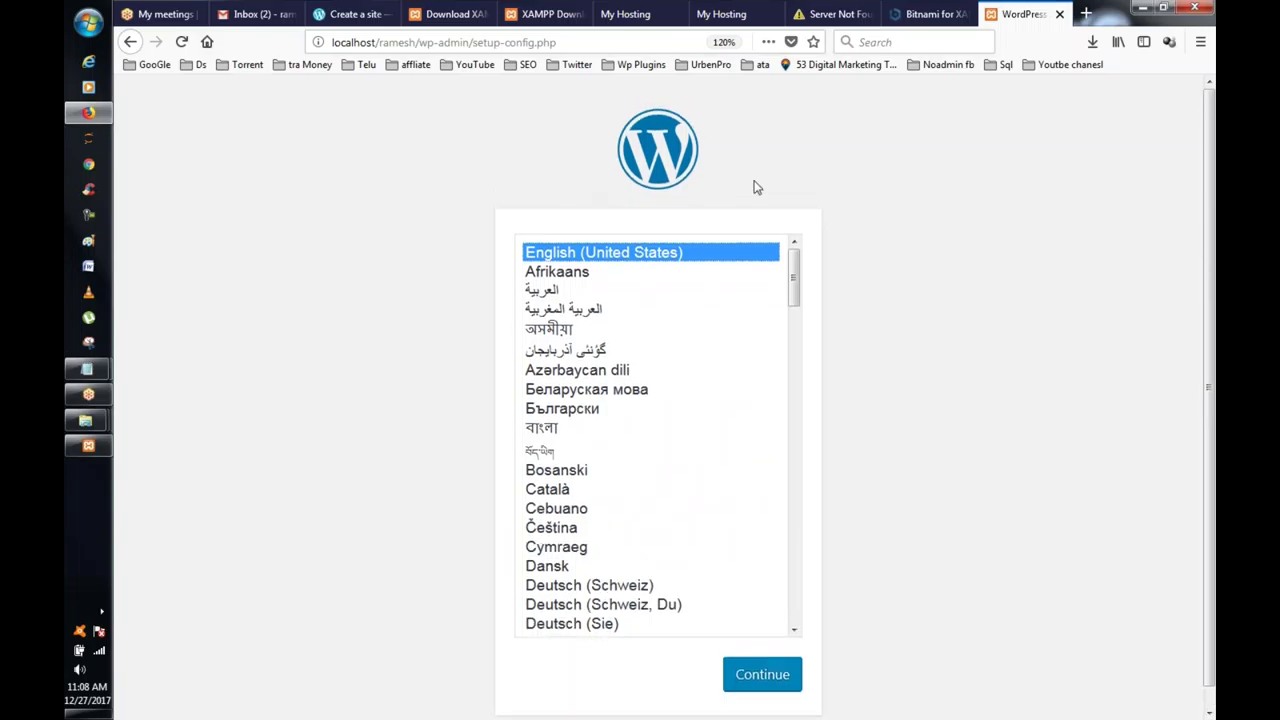
left_click(757, 690)
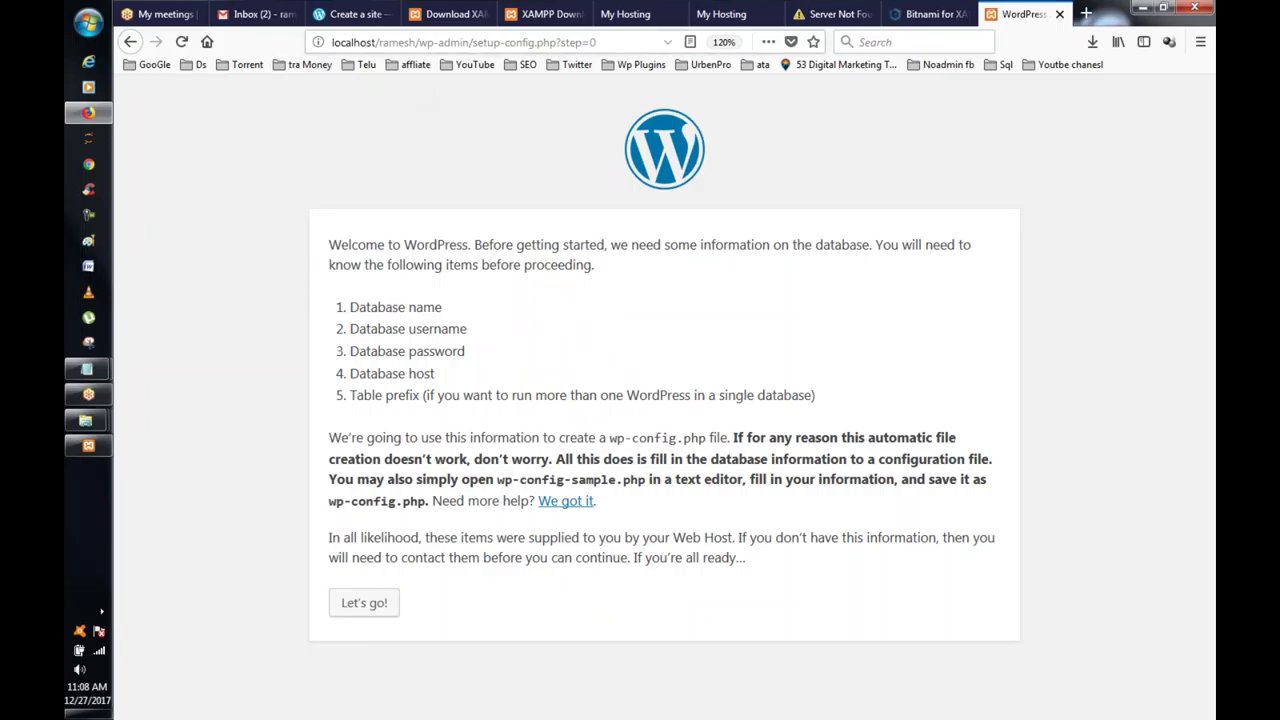
Step: Review the required database details: username, password and host
left_click(349, 43)
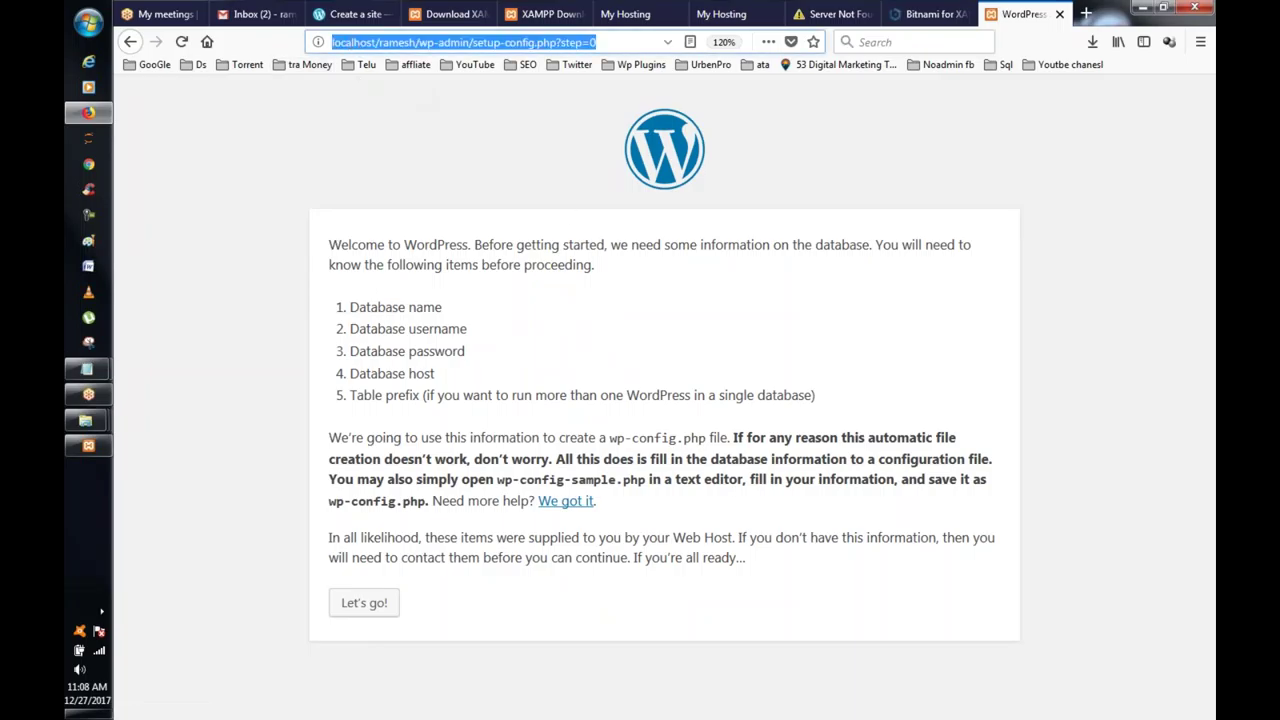
left_click(399, 316)
left_click_drag(366, 331, 463, 328)
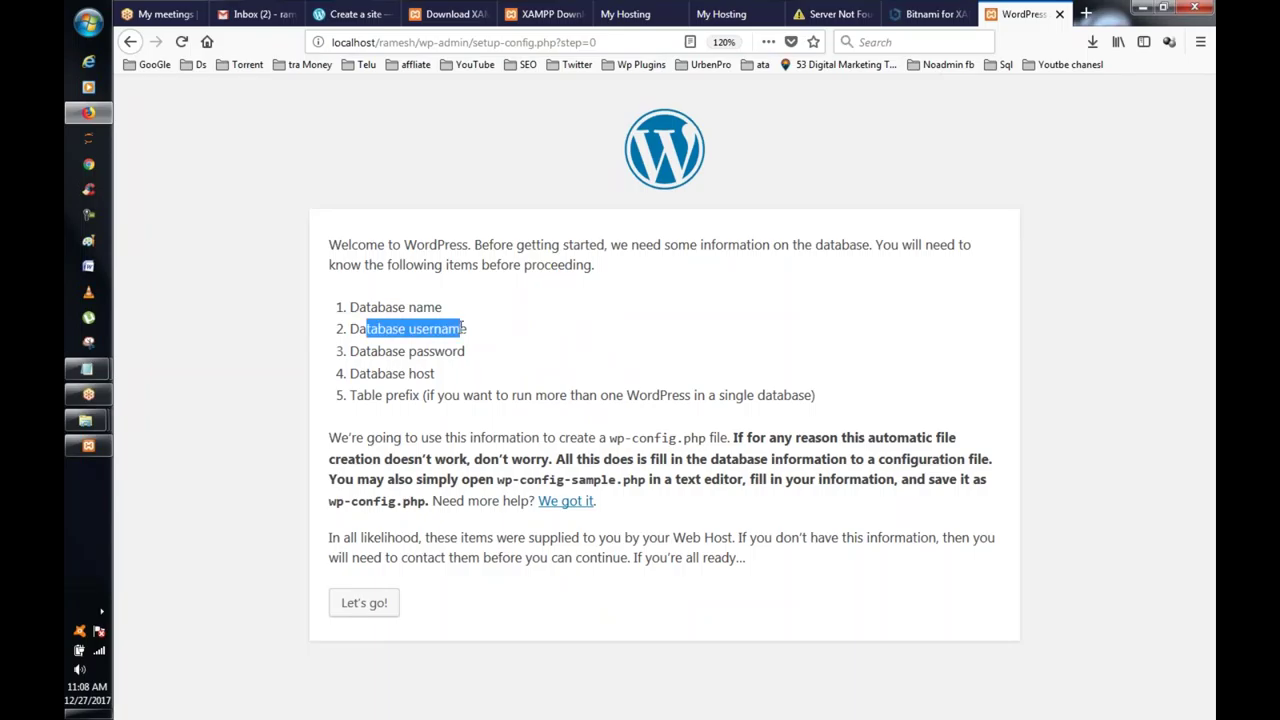
left_click_drag(371, 352, 452, 358)
left_click_drag(366, 372, 440, 396)
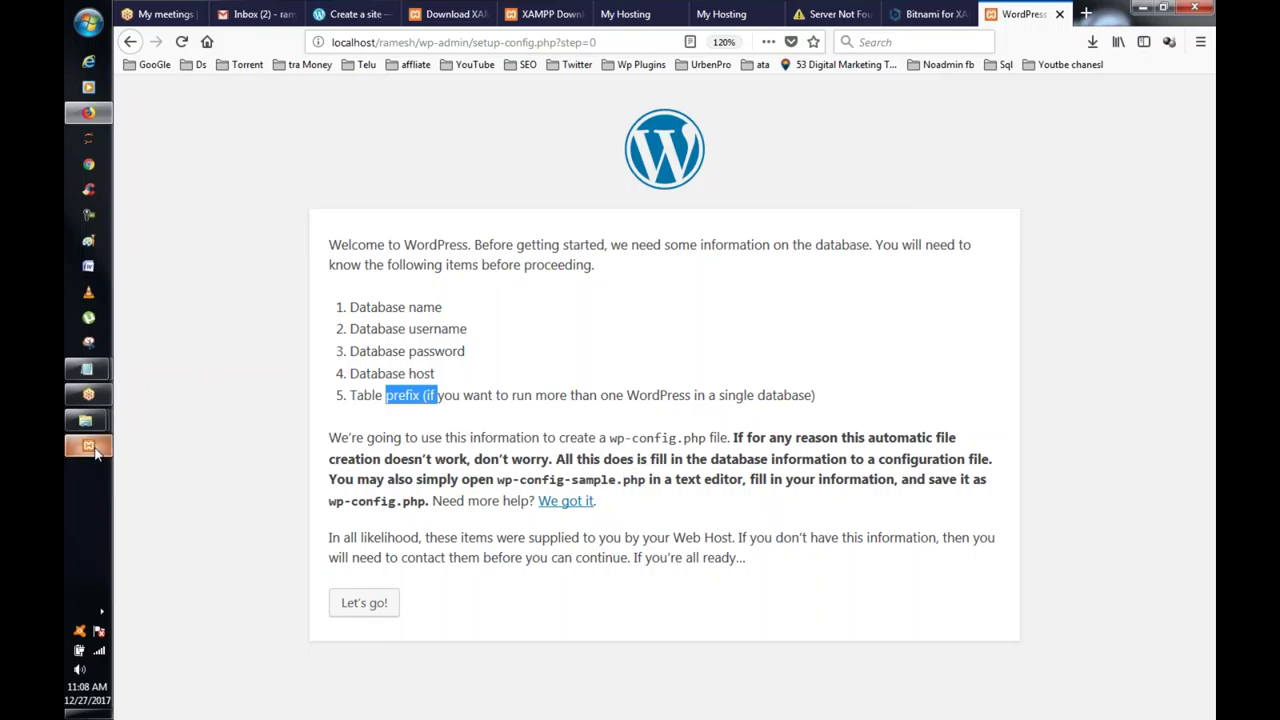
mouse_move(95, 452)
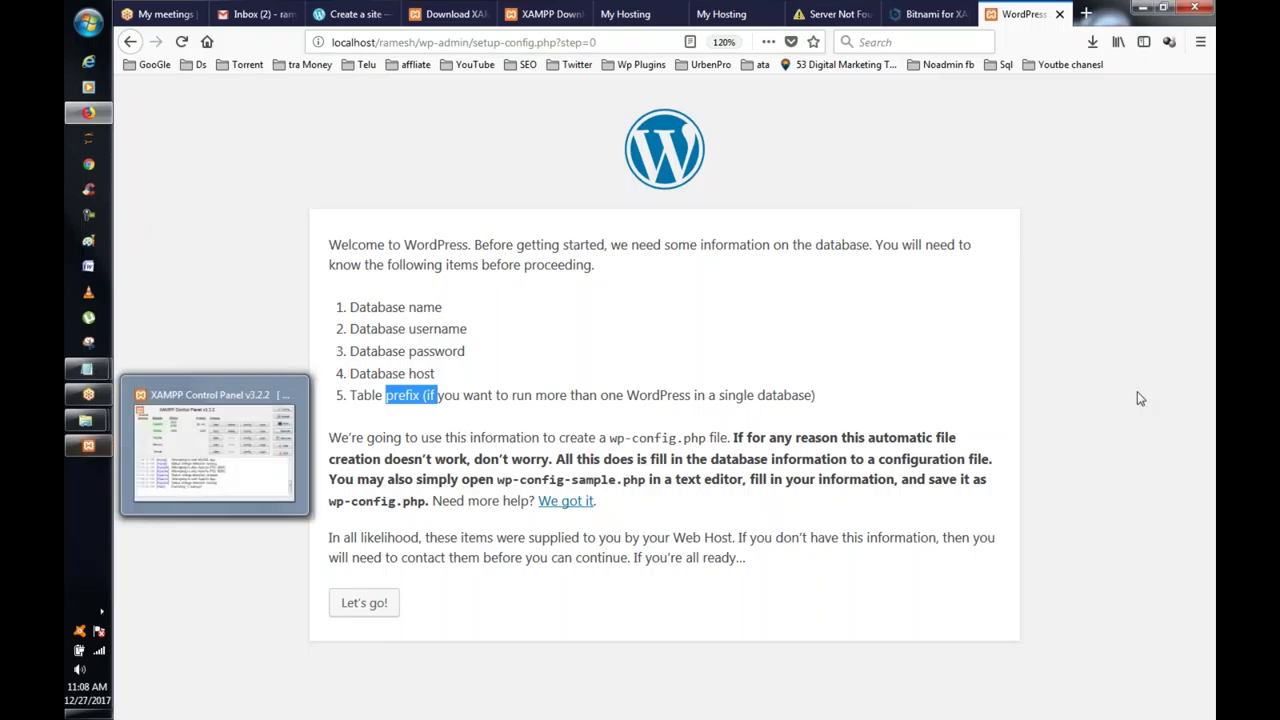
Step: Close the duplicate My Hosting tab and launch MySQL's Admin page, localhost/phpmyadmin/
left_click(721, 18)
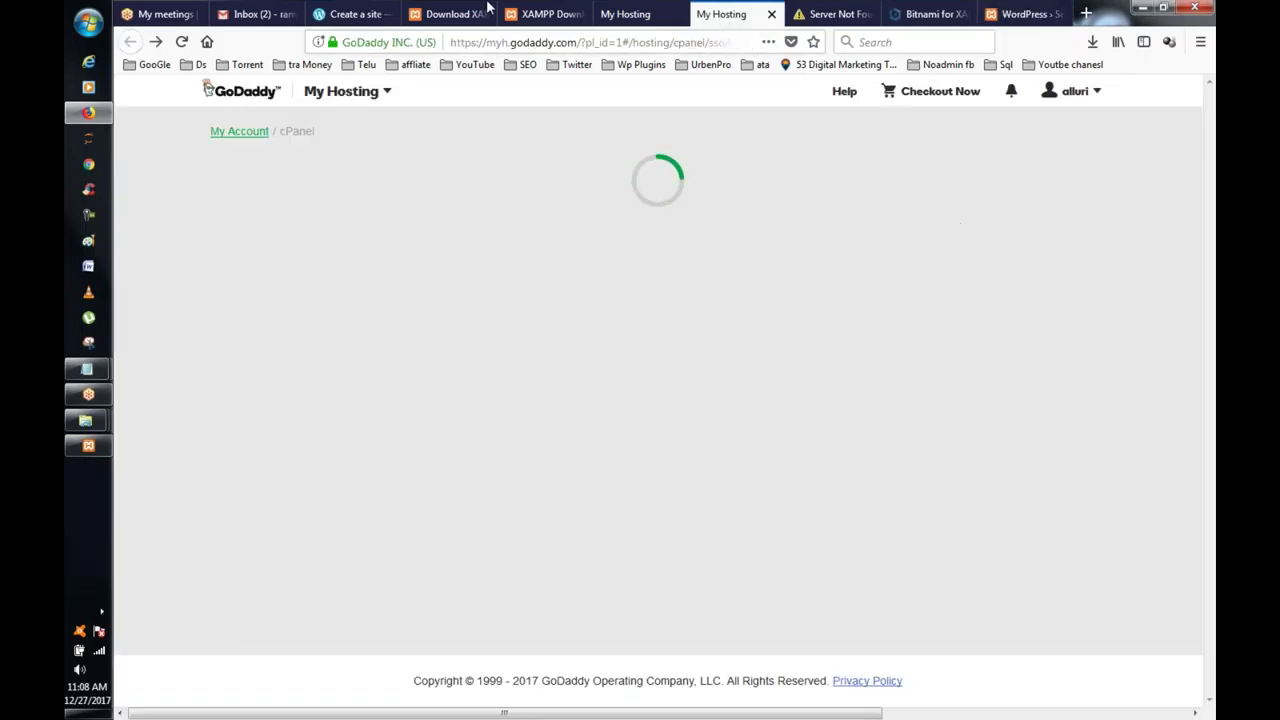
left_click(615, 10)
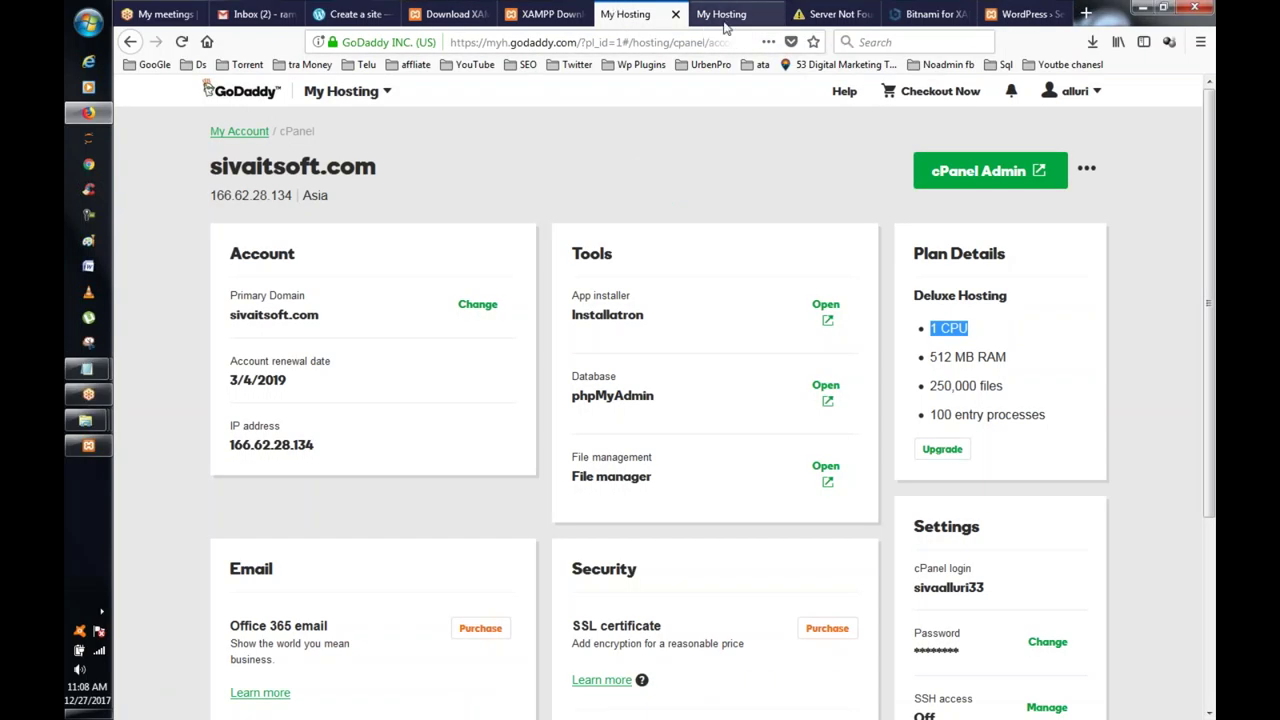
left_click(727, 27)
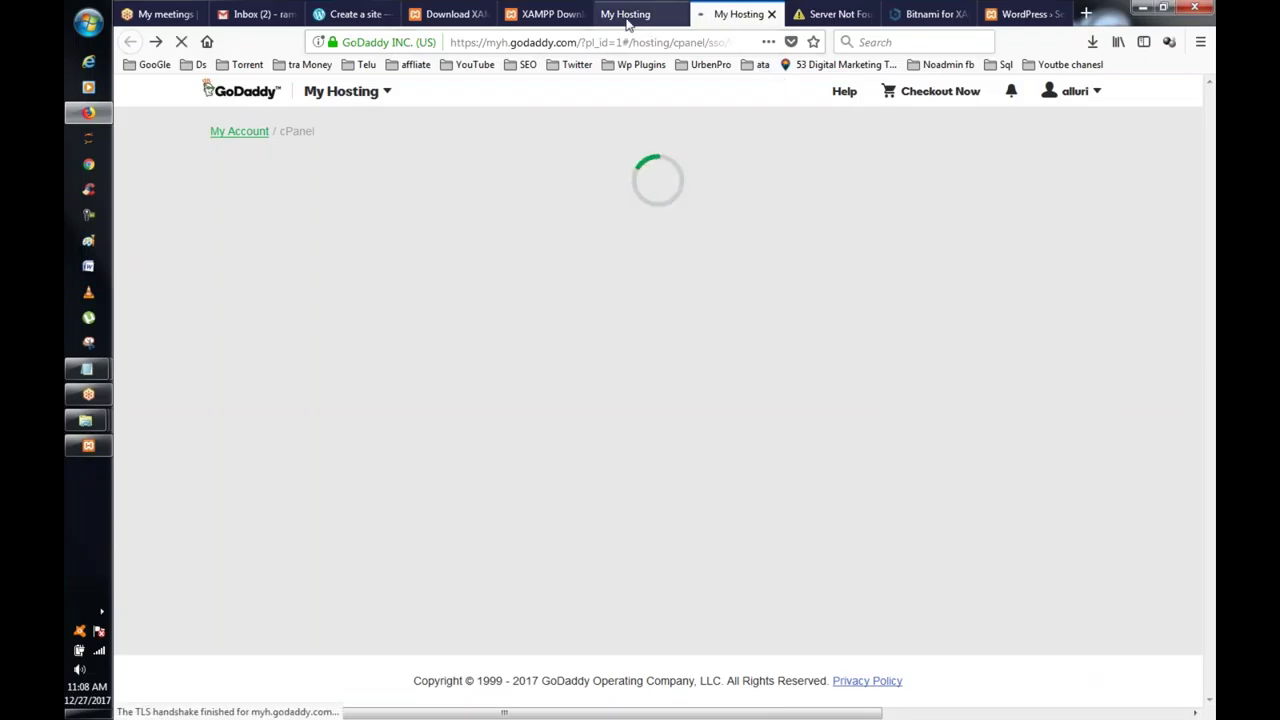
left_click(627, 16)
left_click(682, 14)
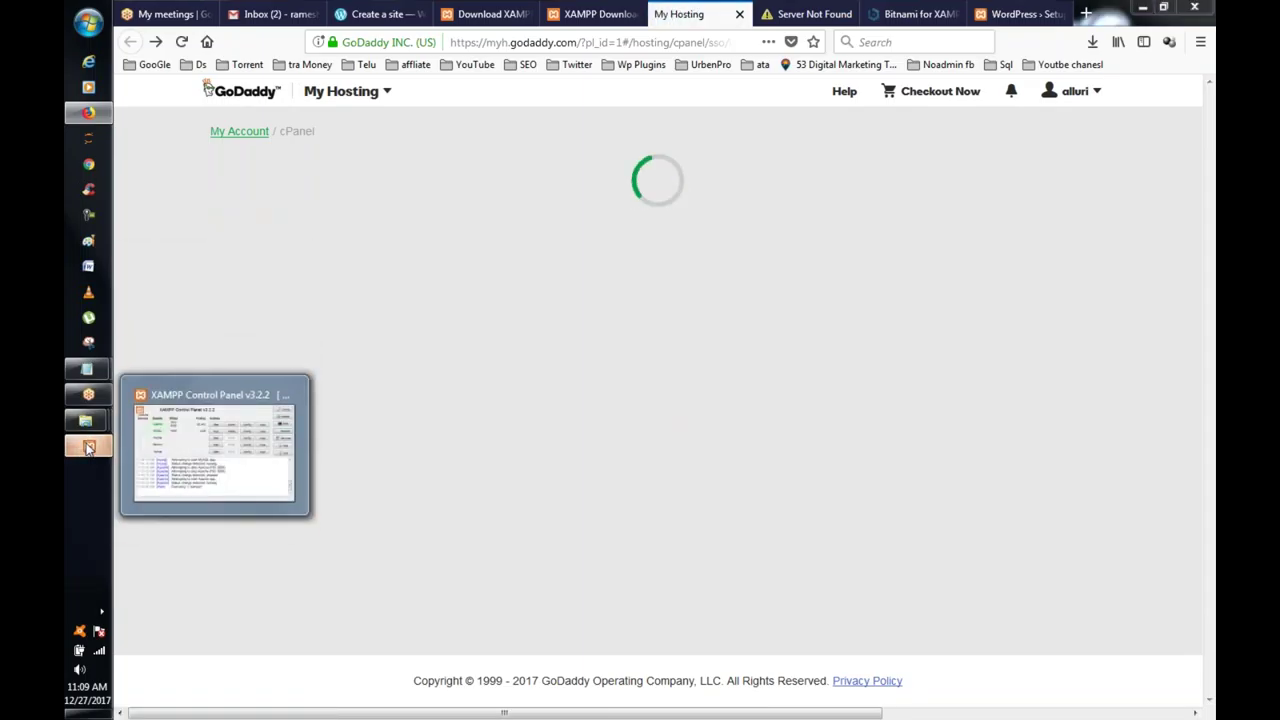
left_click(88, 449)
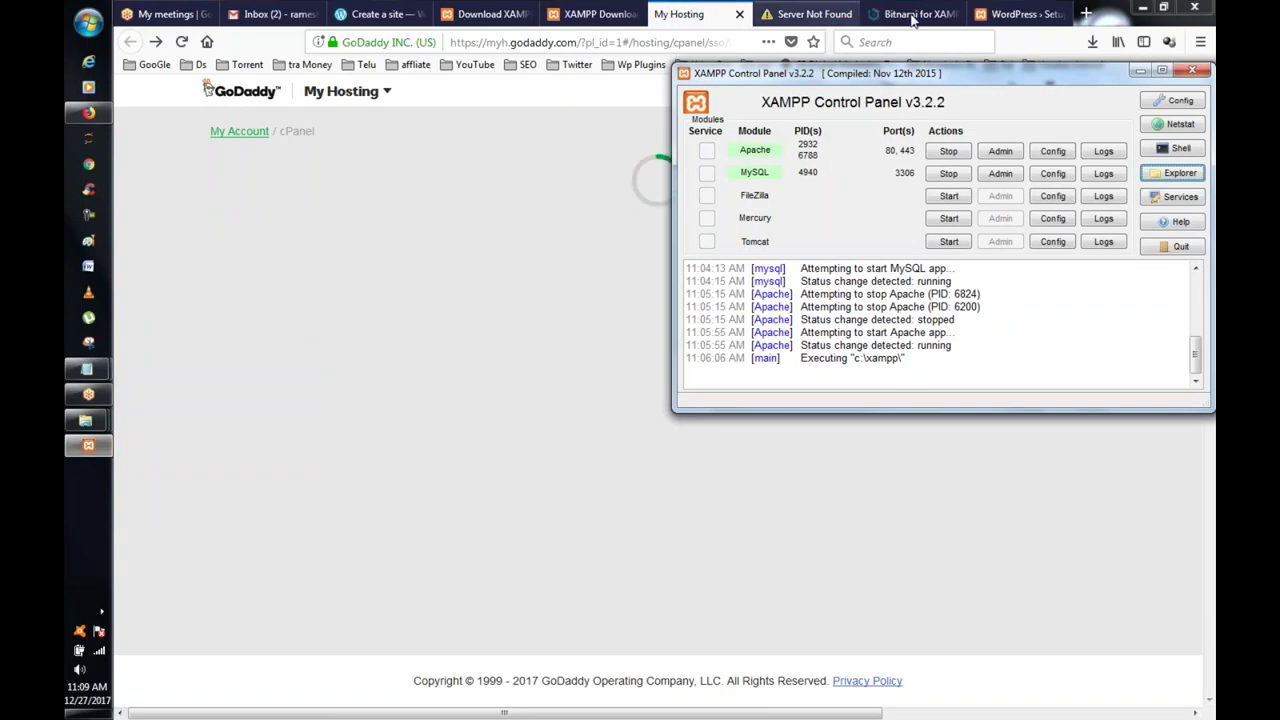
left_click(1000, 176)
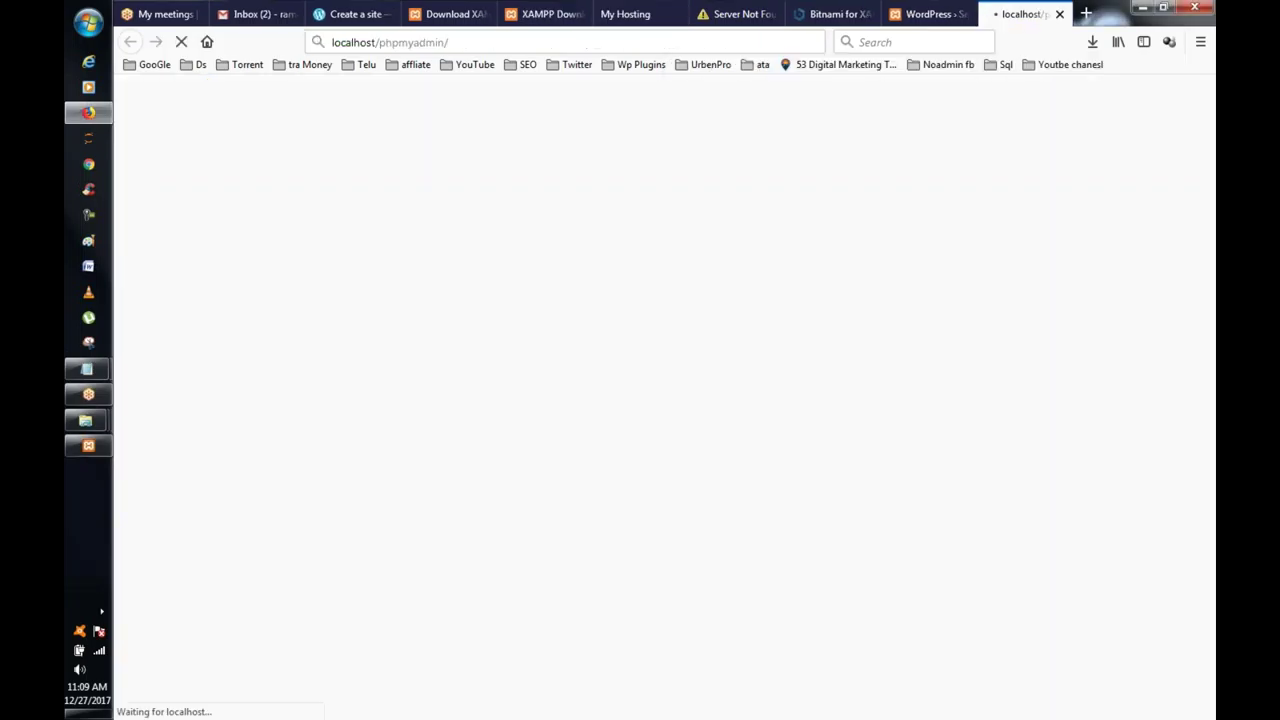
Step: Switch to the localhost/phpmyadmin tab and scroll through its home page
left_click(630, 15)
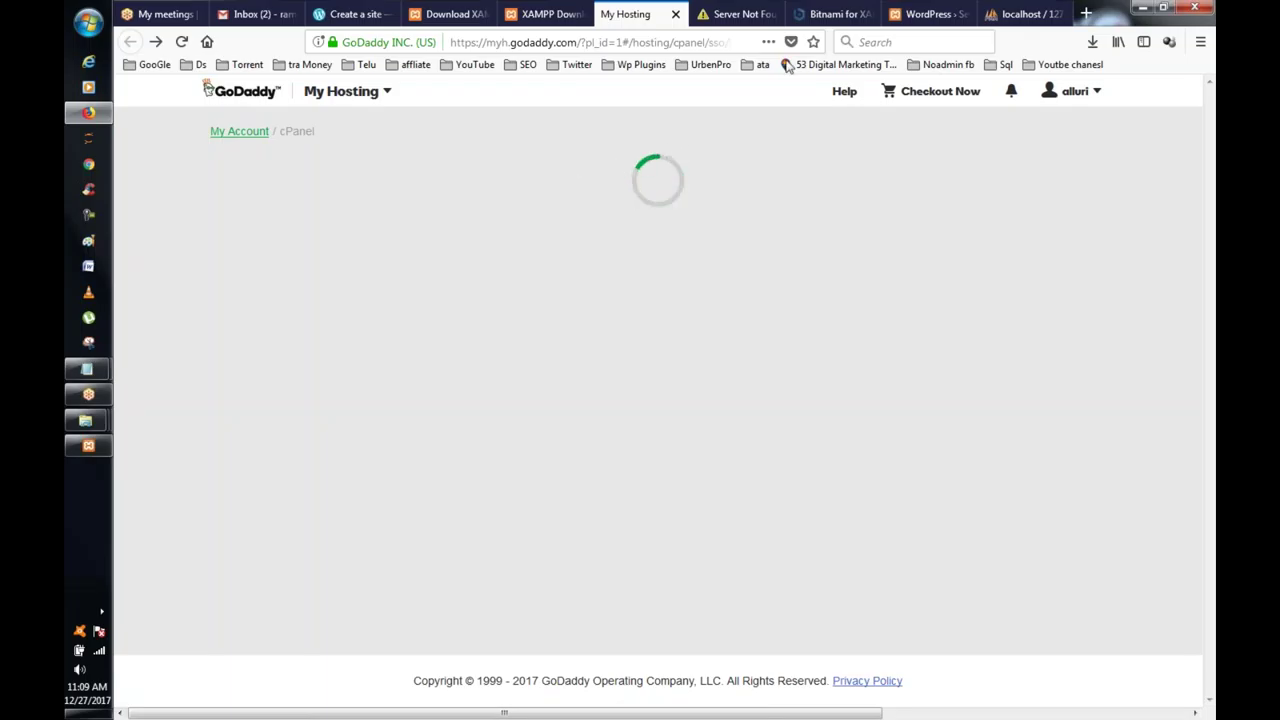
left_click(1035, 12)
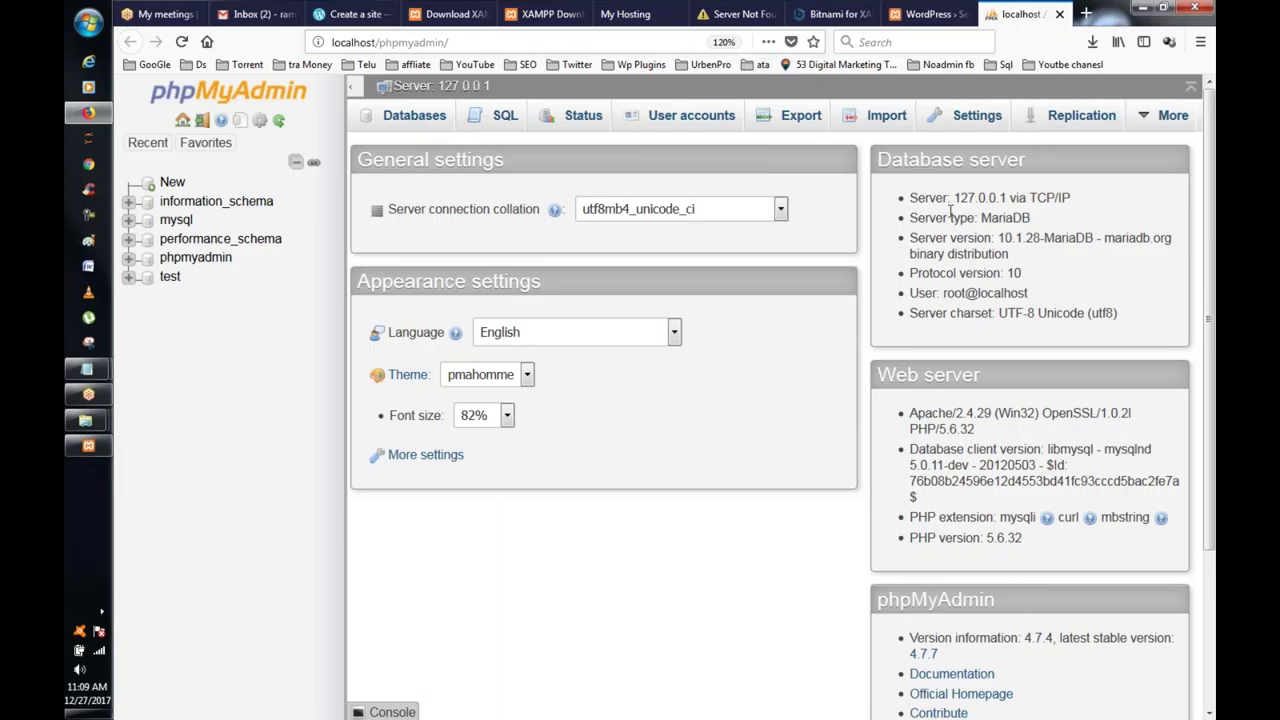
scroll(507, 250, "down", 1)
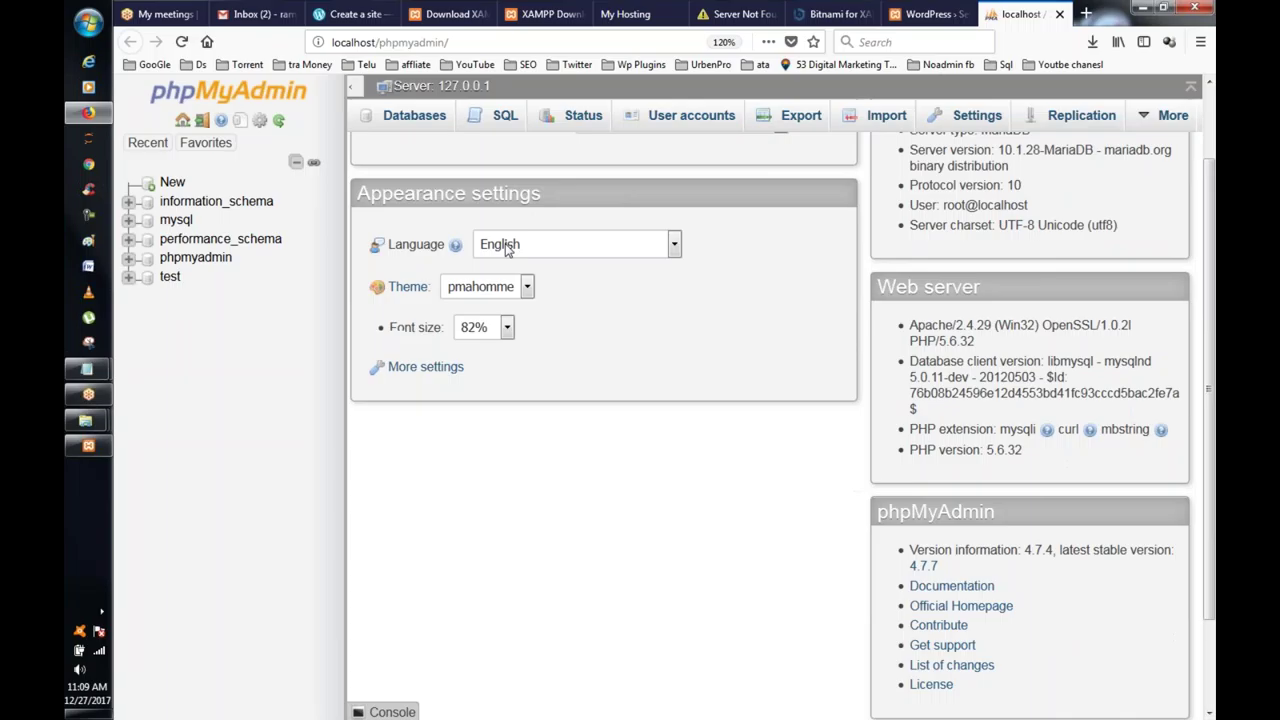
scroll(507, 250, "up", 1)
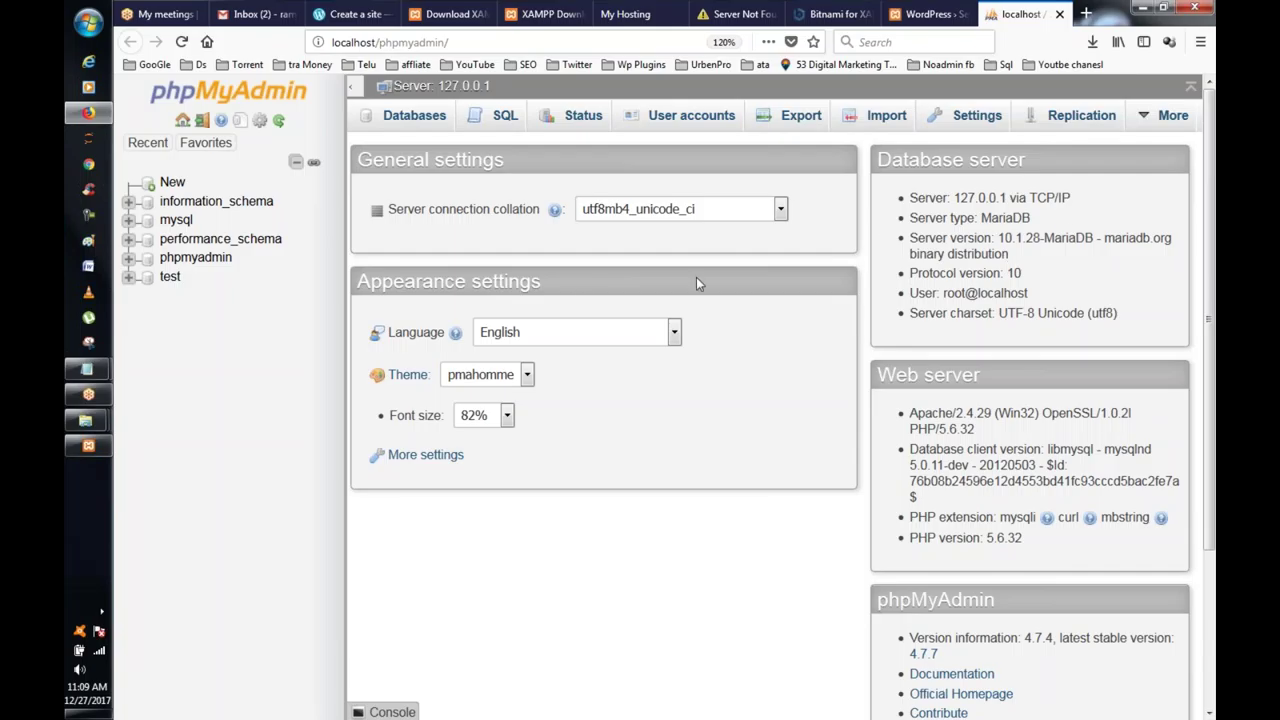
scroll(1019, 249, "down", 3)
scroll(1005, 251, "up", 3)
Step: Open the Databases tab and close the unneeded error and Bitnami tabs
left_click(397, 118)
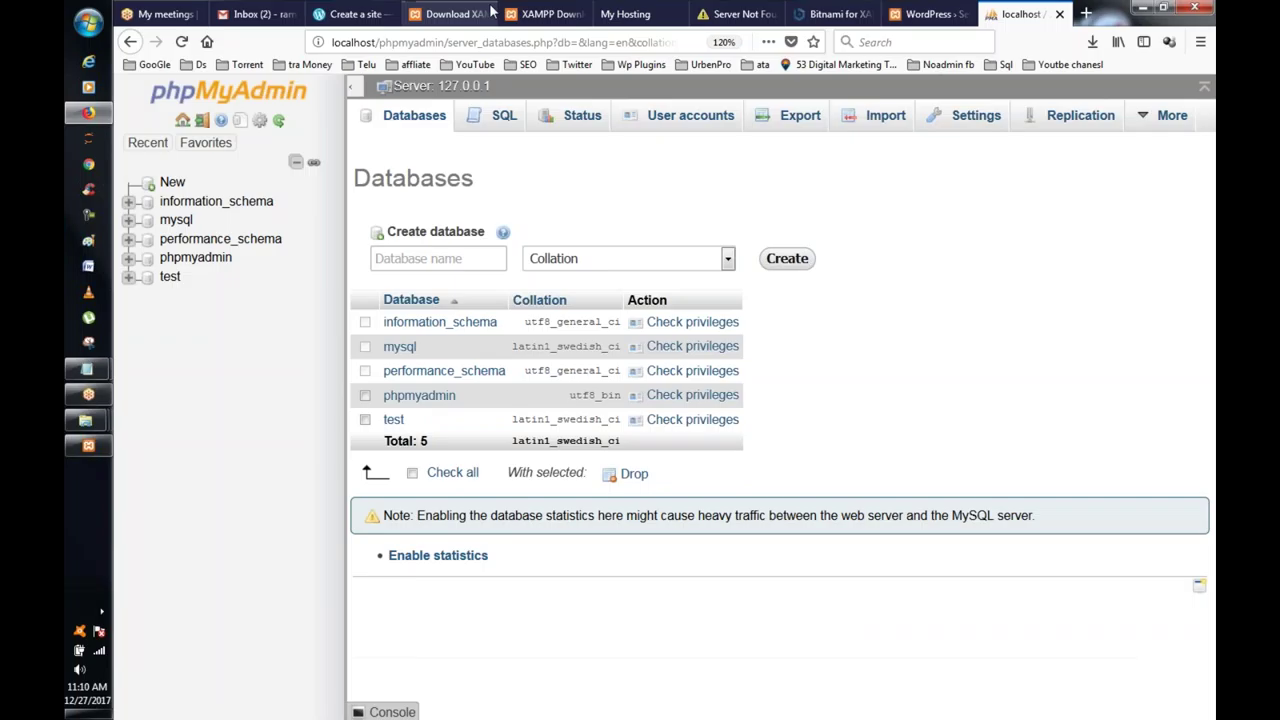
left_click(545, 14)
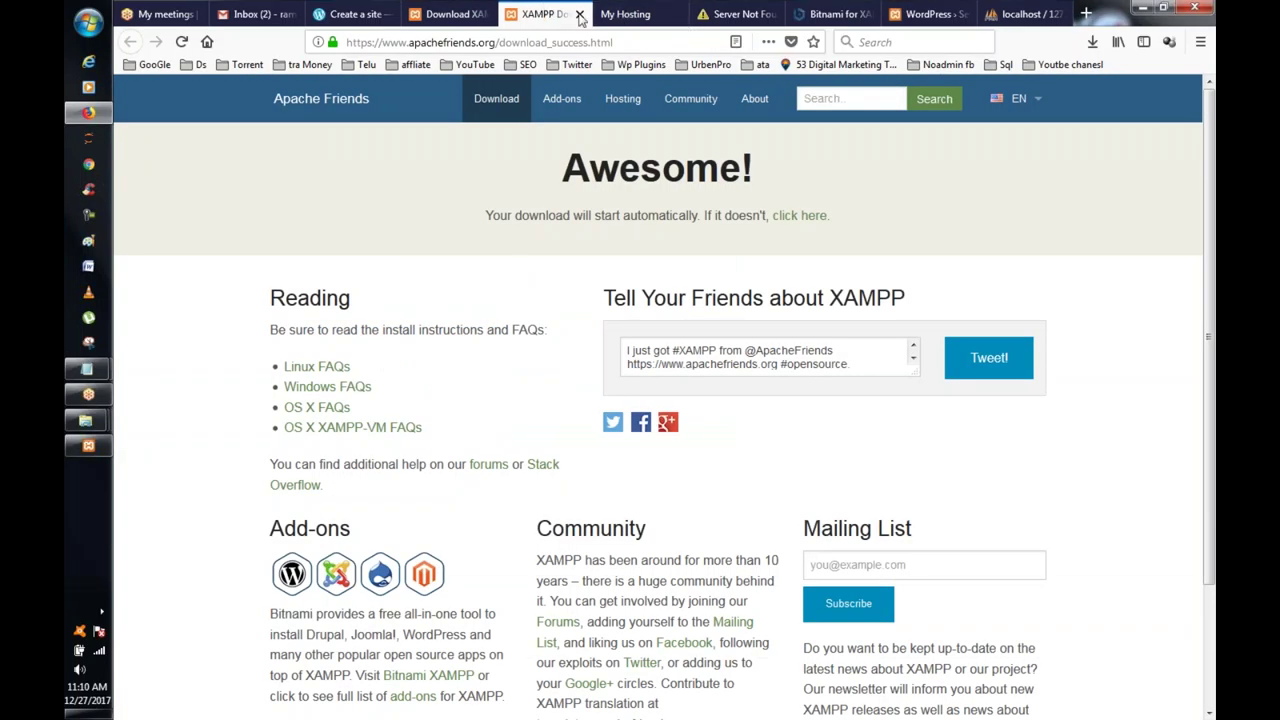
left_click(650, 15)
left_click(707, 15)
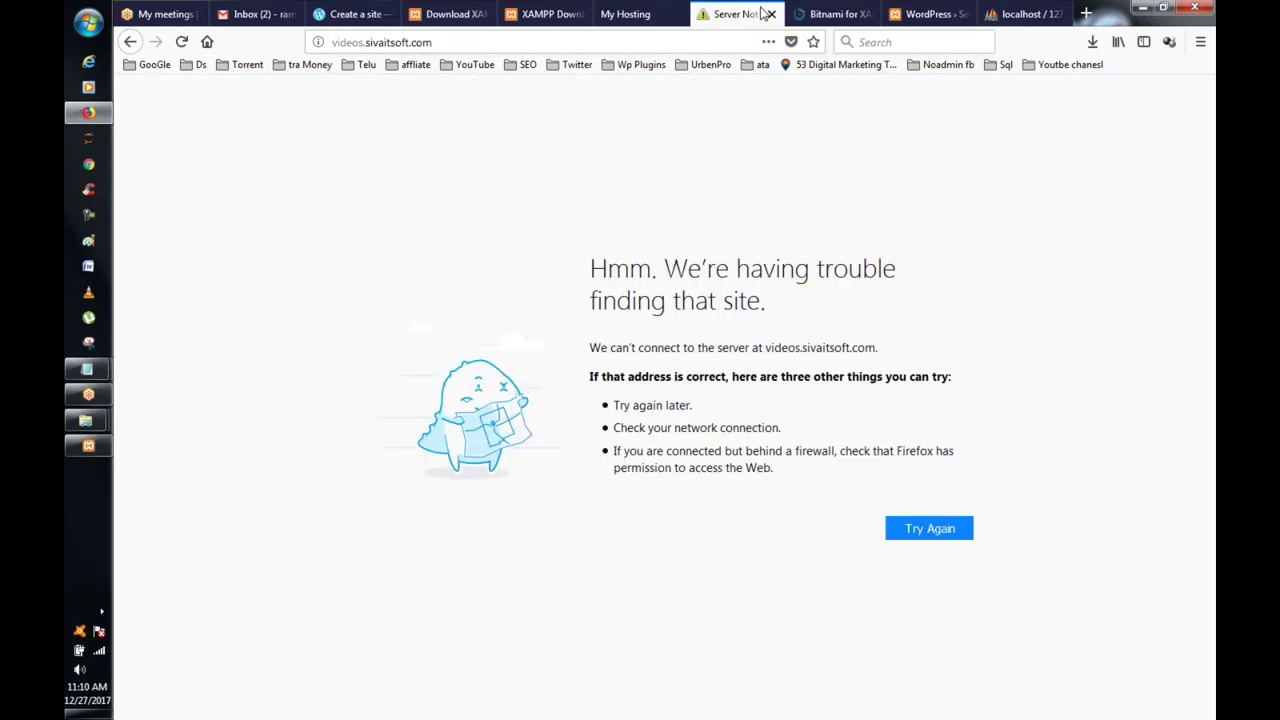
left_click(772, 14)
left_click(772, 14)
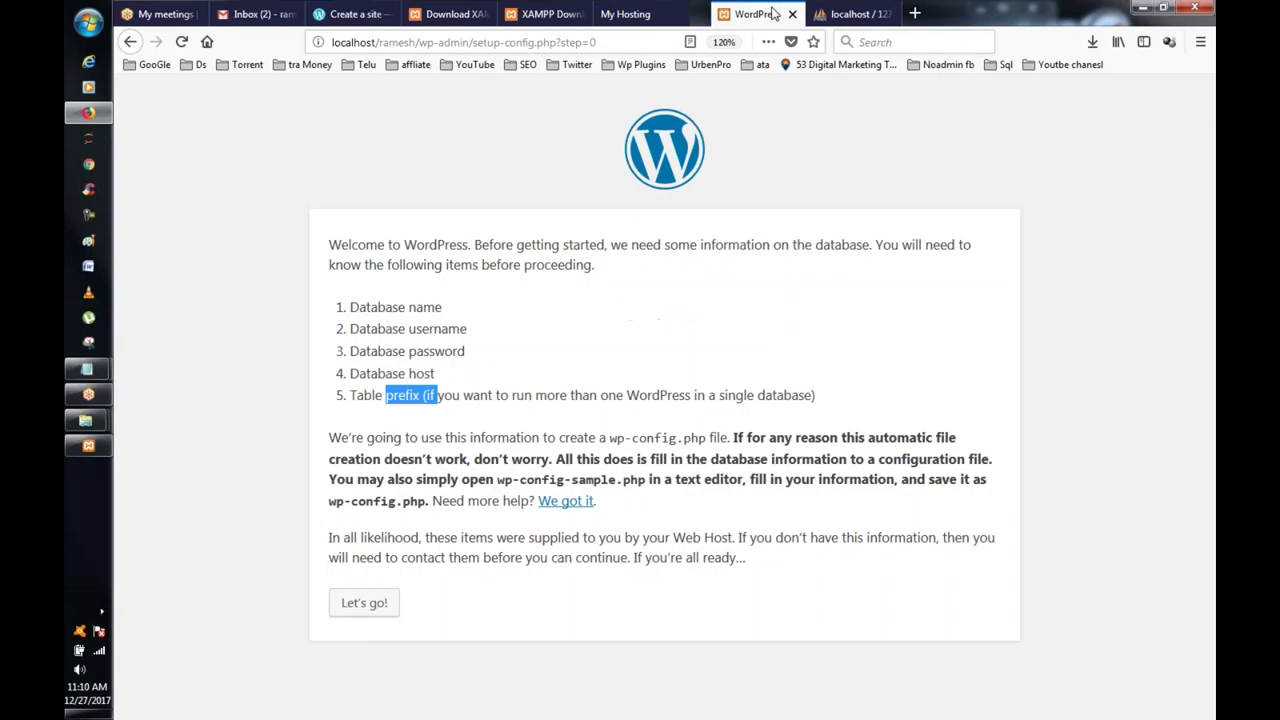
left_click(828, 15)
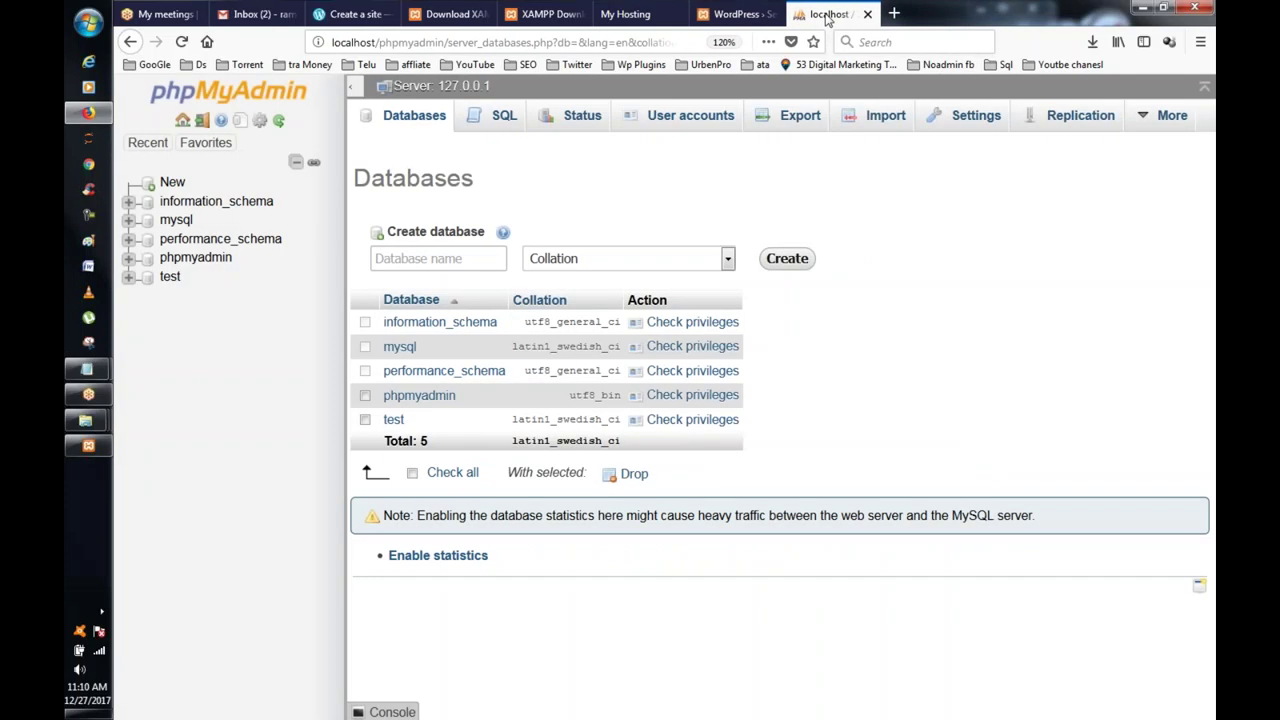
Step: Enter ramesh as the new database name and click Create
left_click(784, 259)
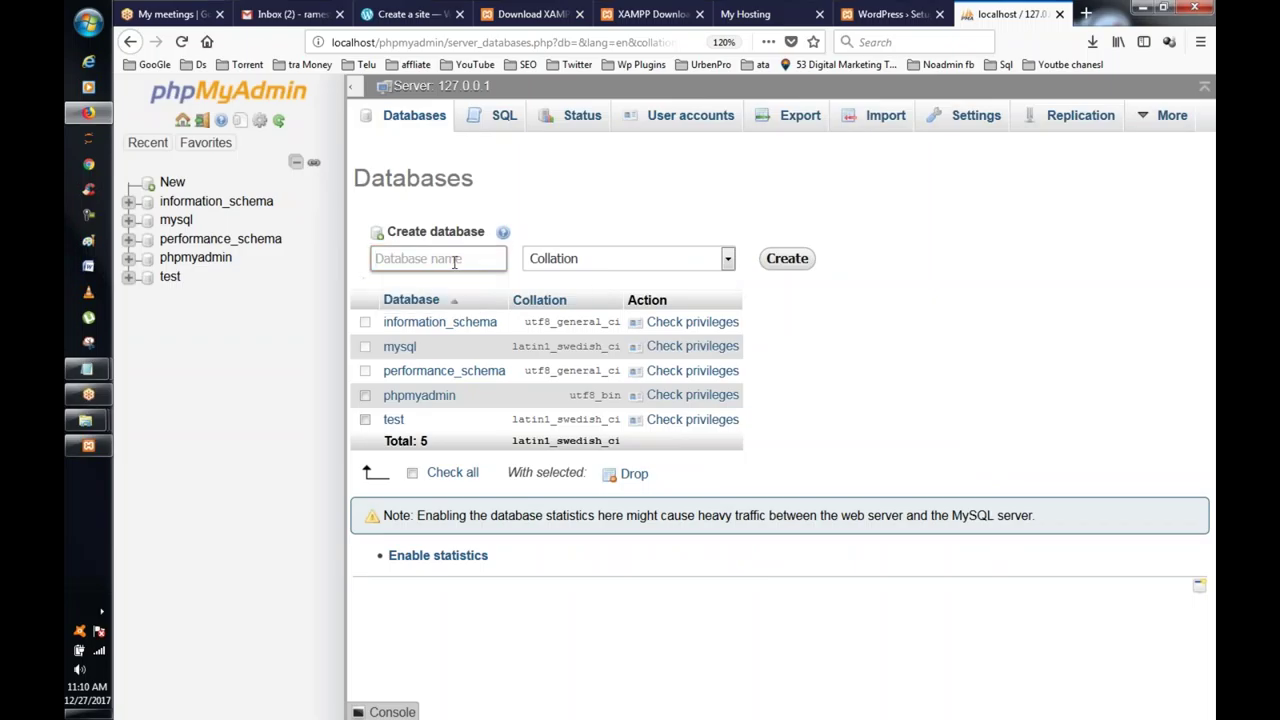
left_click(454, 261)
type("ramesh")
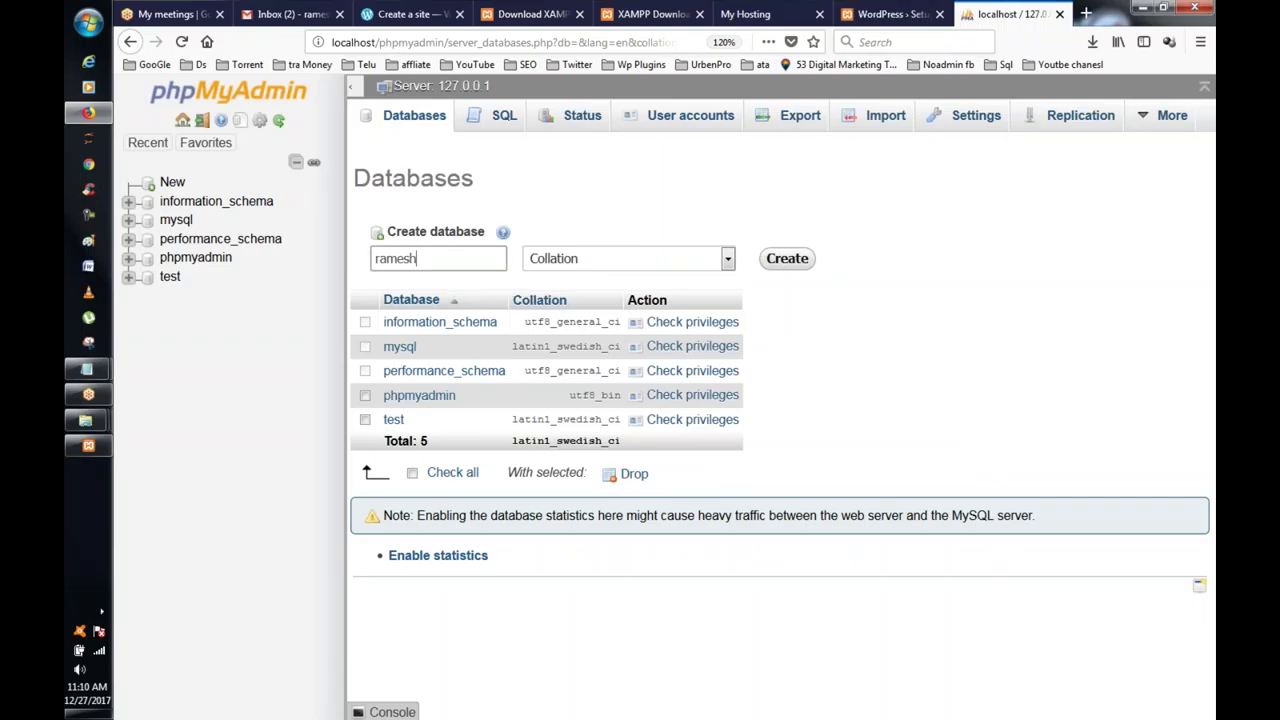
left_click(787, 258)
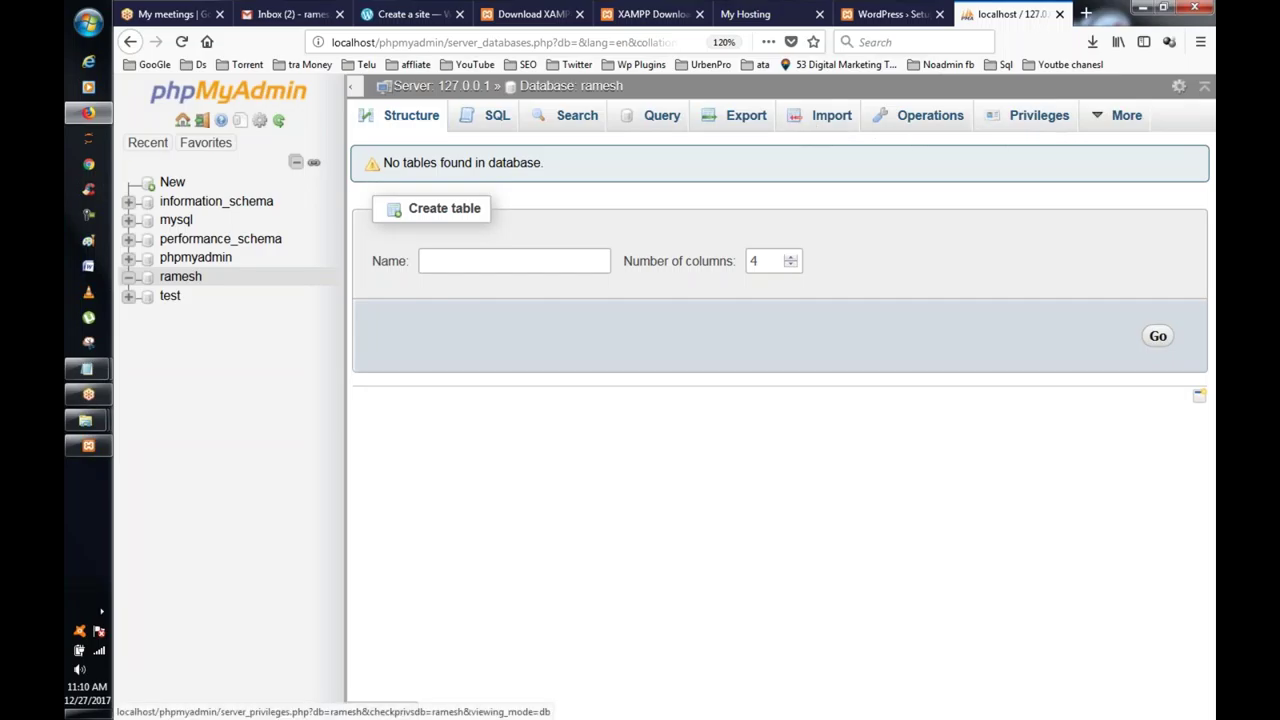
Step: Begin a new user account restricted to localhost, with a password and every global privilege ticked
left_click(1039, 115)
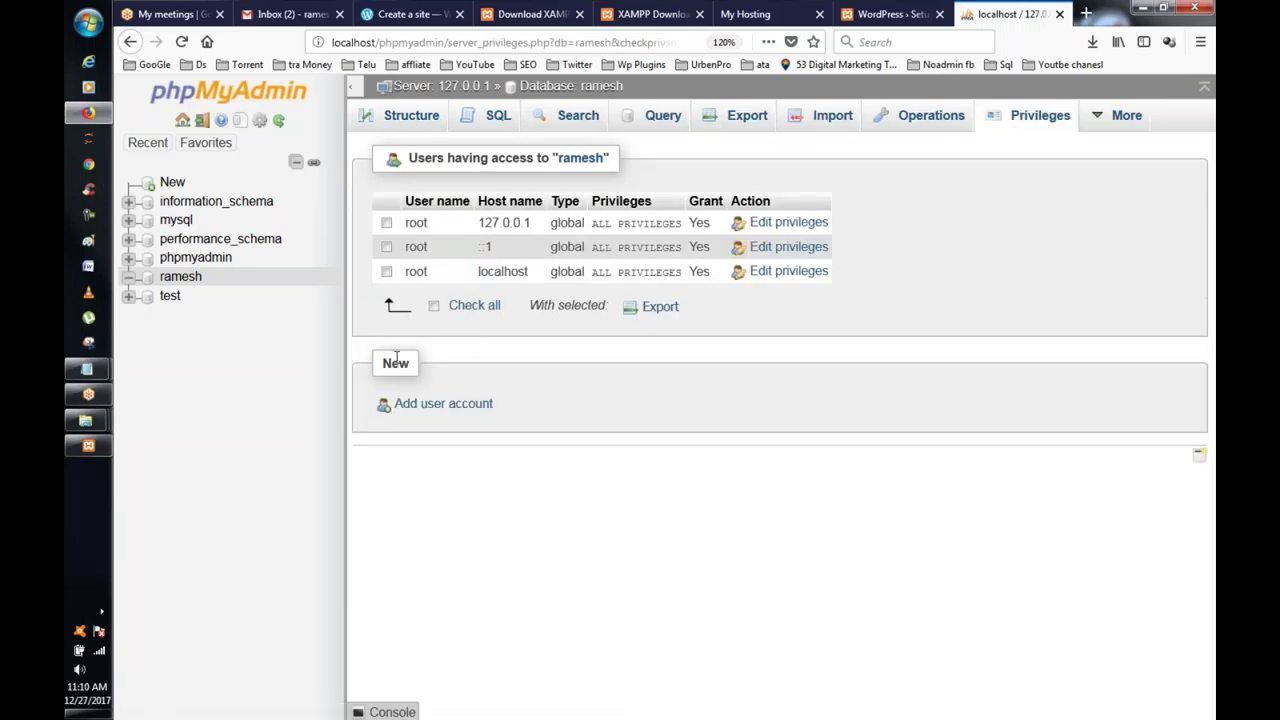
left_click(430, 405)
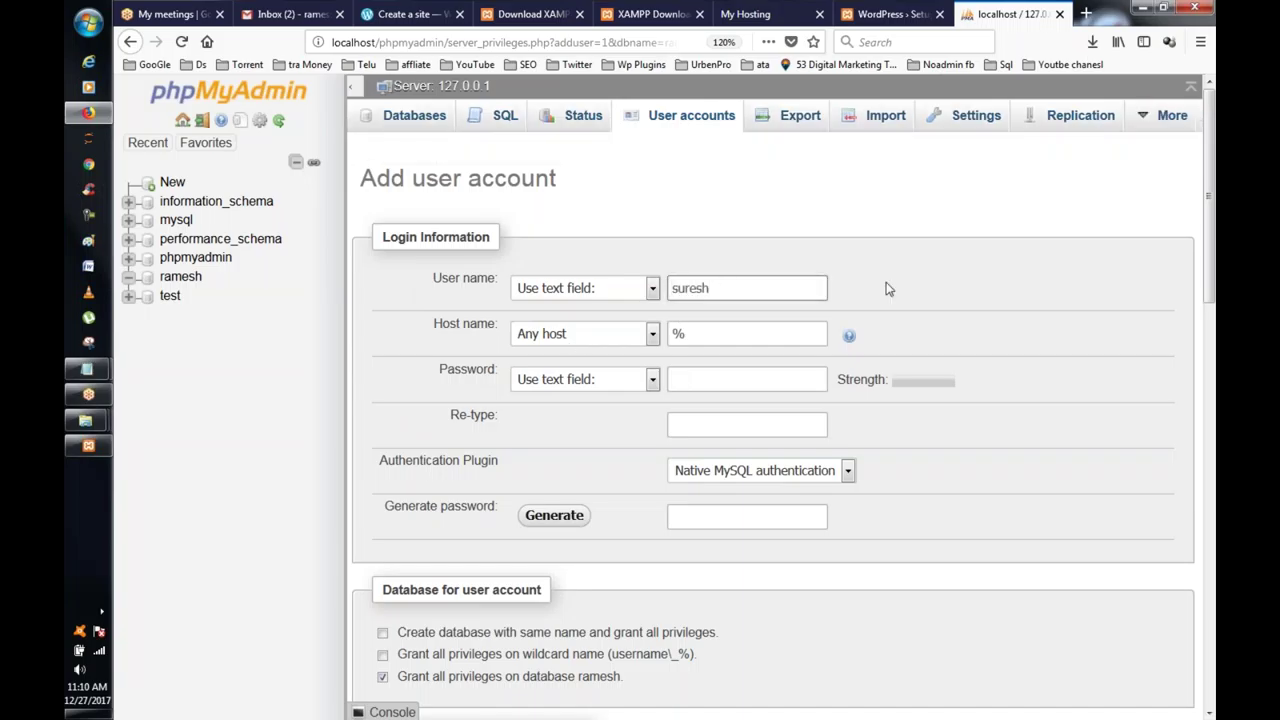
left_click(652, 335)
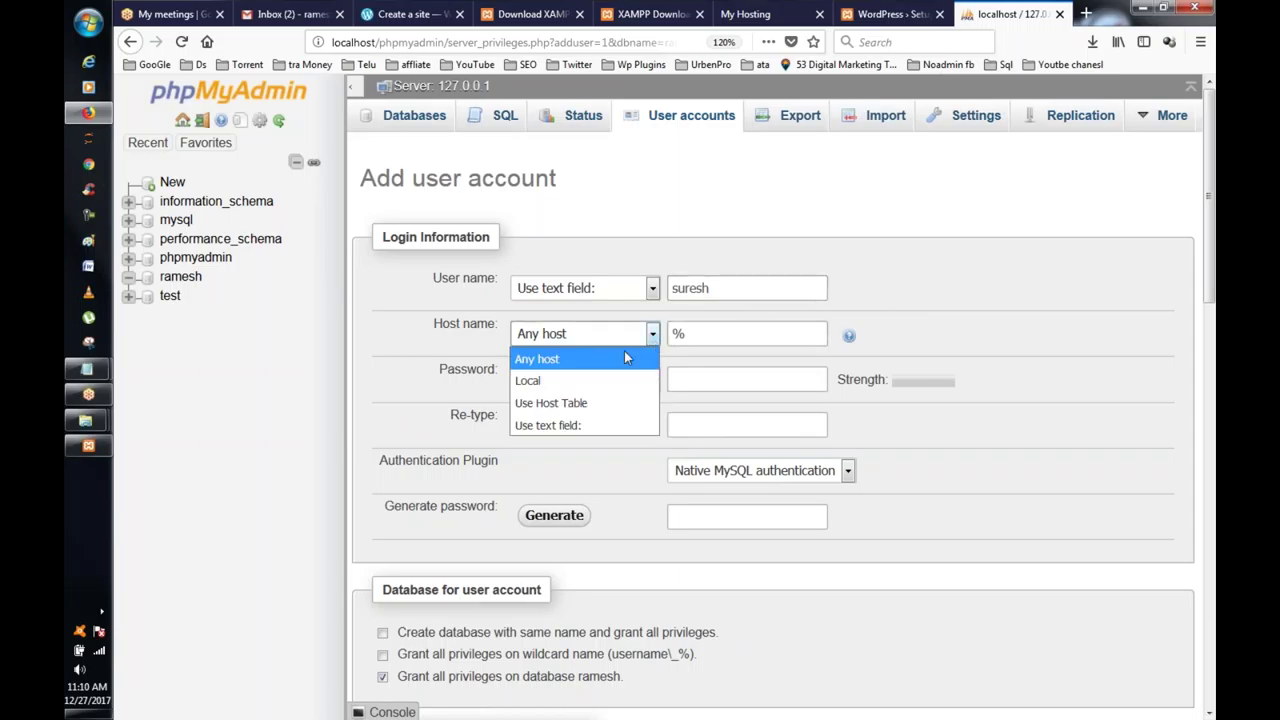
left_click(535, 392)
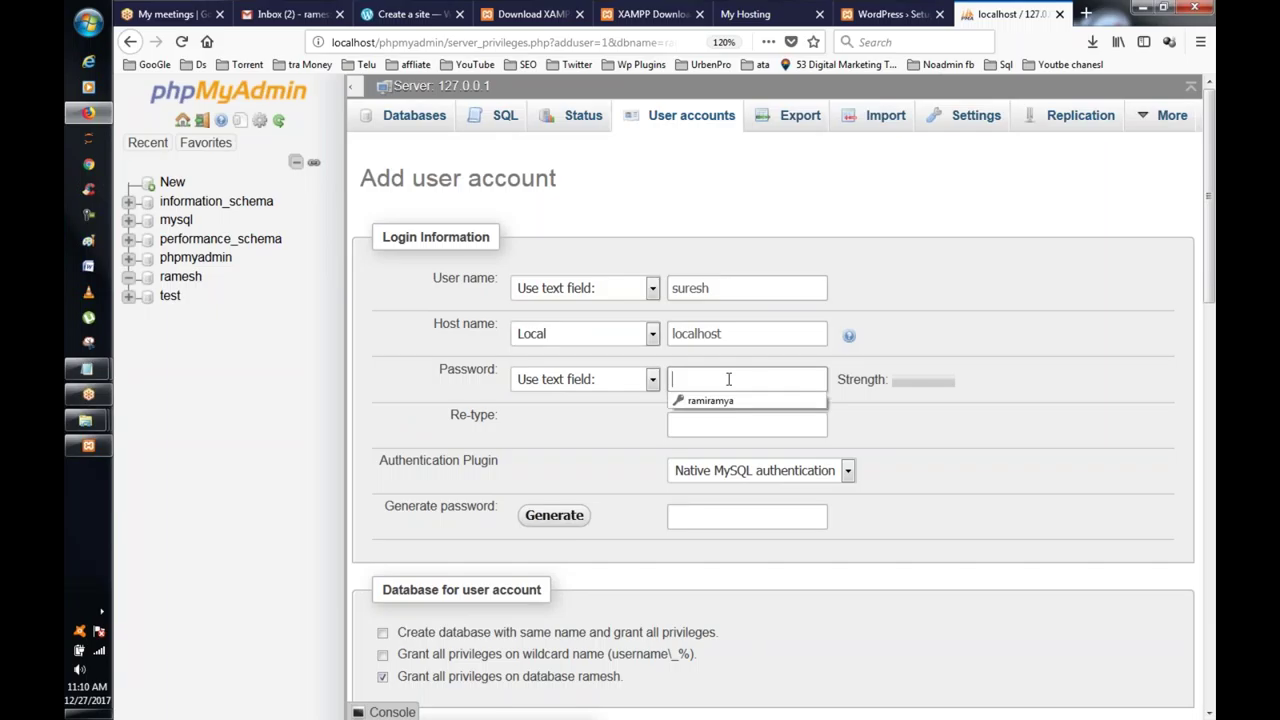
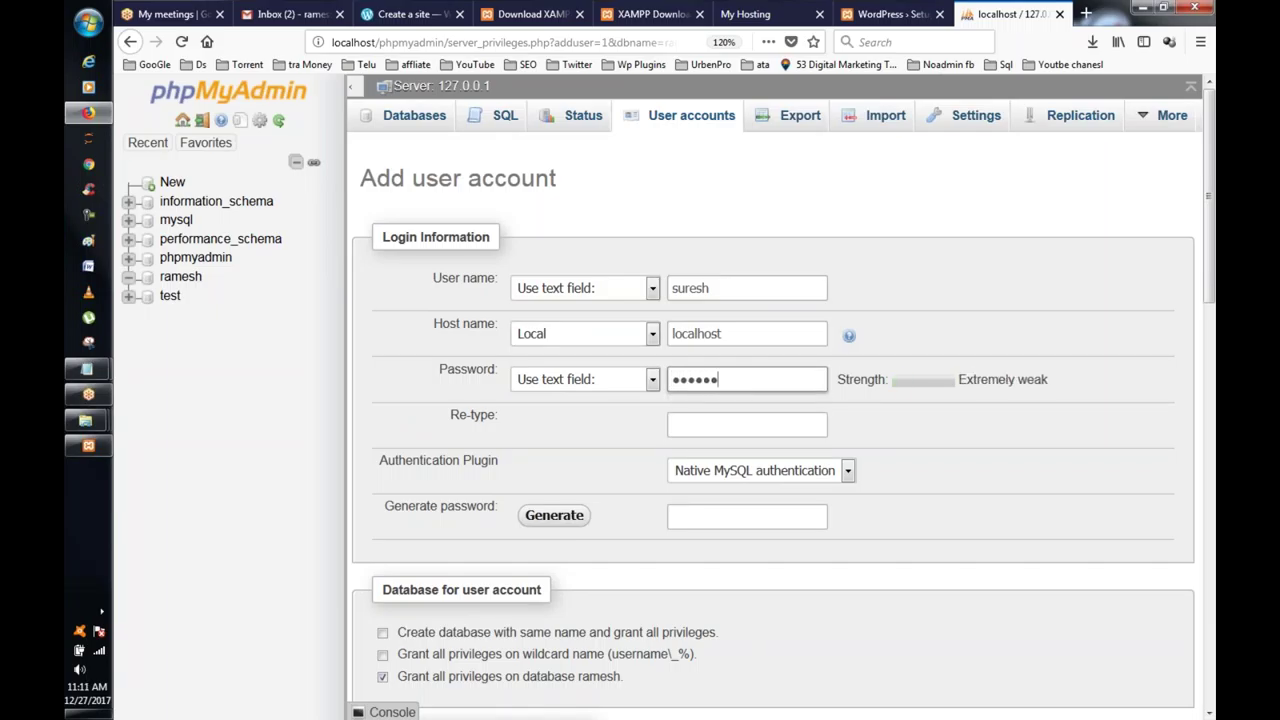
scroll(894, 400, "down", 5)
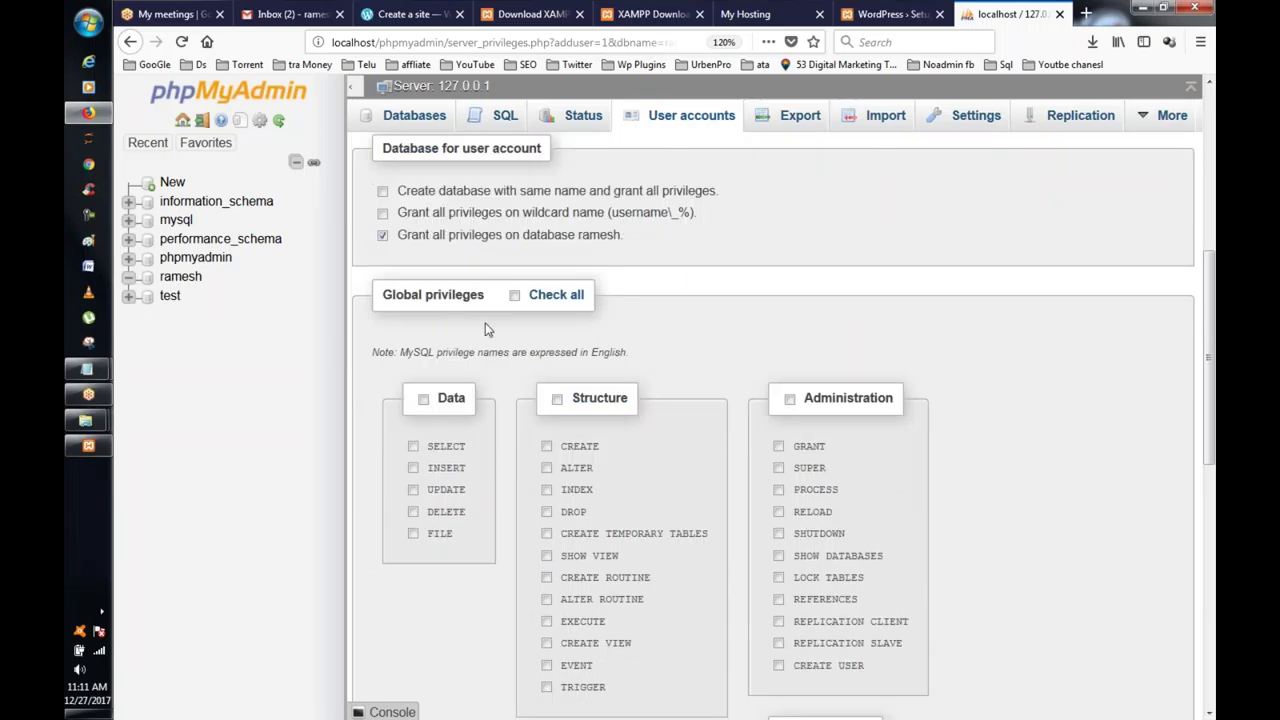
left_click(515, 296)
Step: Complete the missing password confirmation and create the user account
scroll(737, 318, "down", 7)
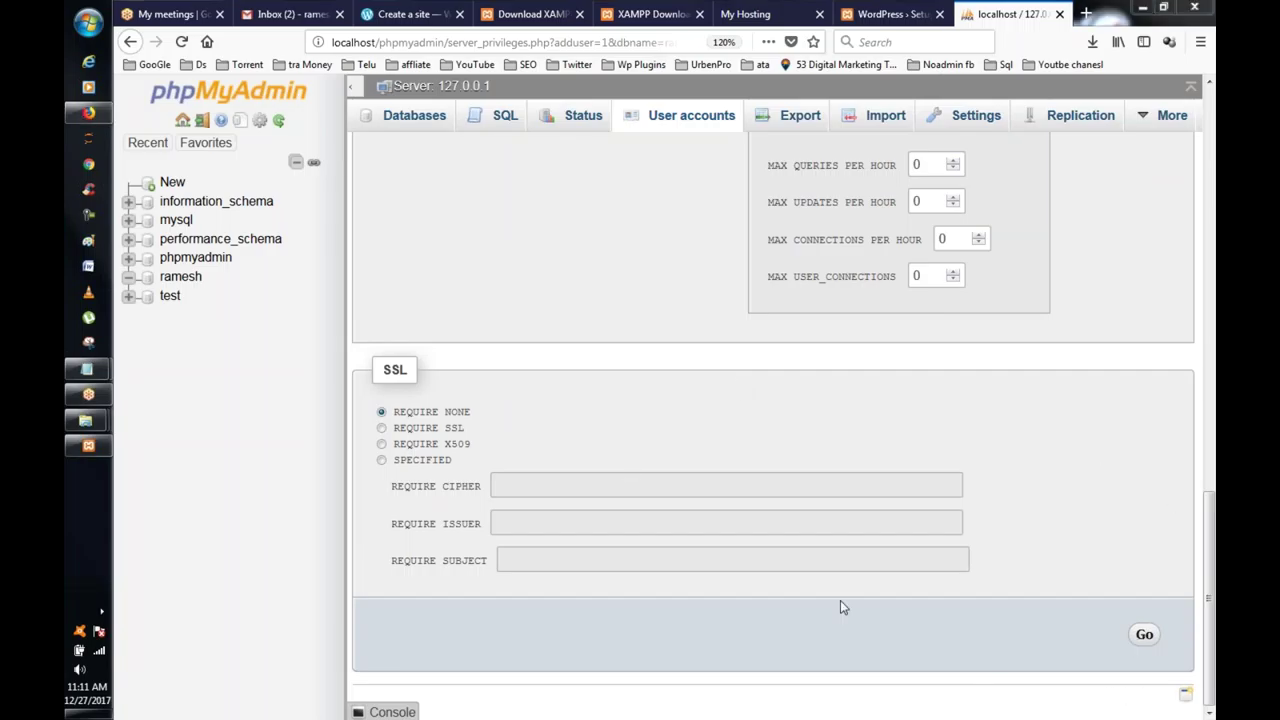
left_click(1144, 634)
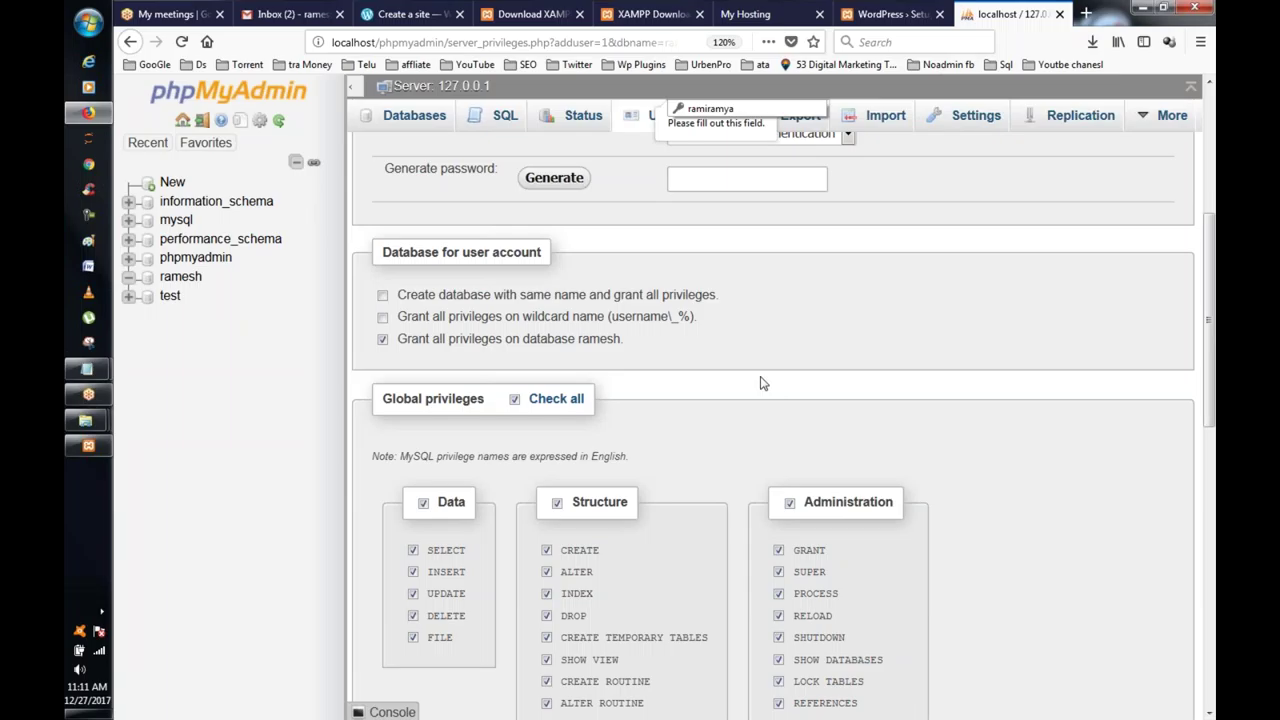
scroll(760, 383, "down", 8)
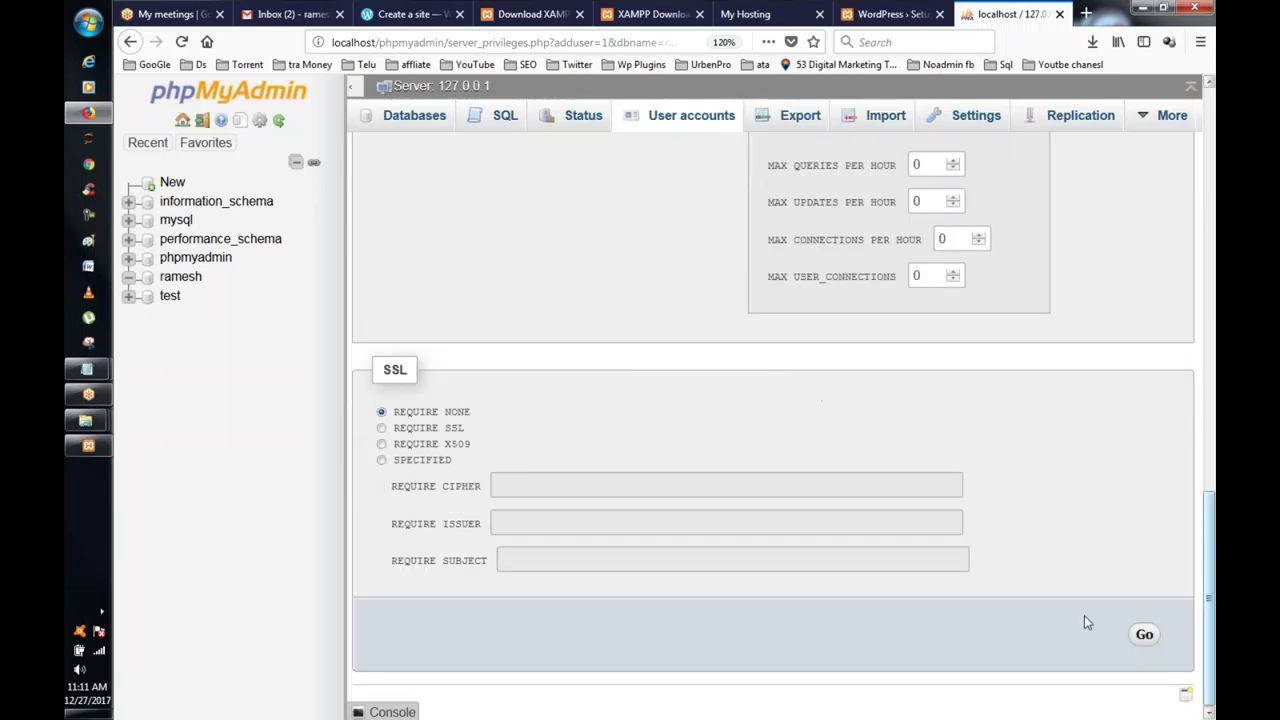
left_click(1144, 634)
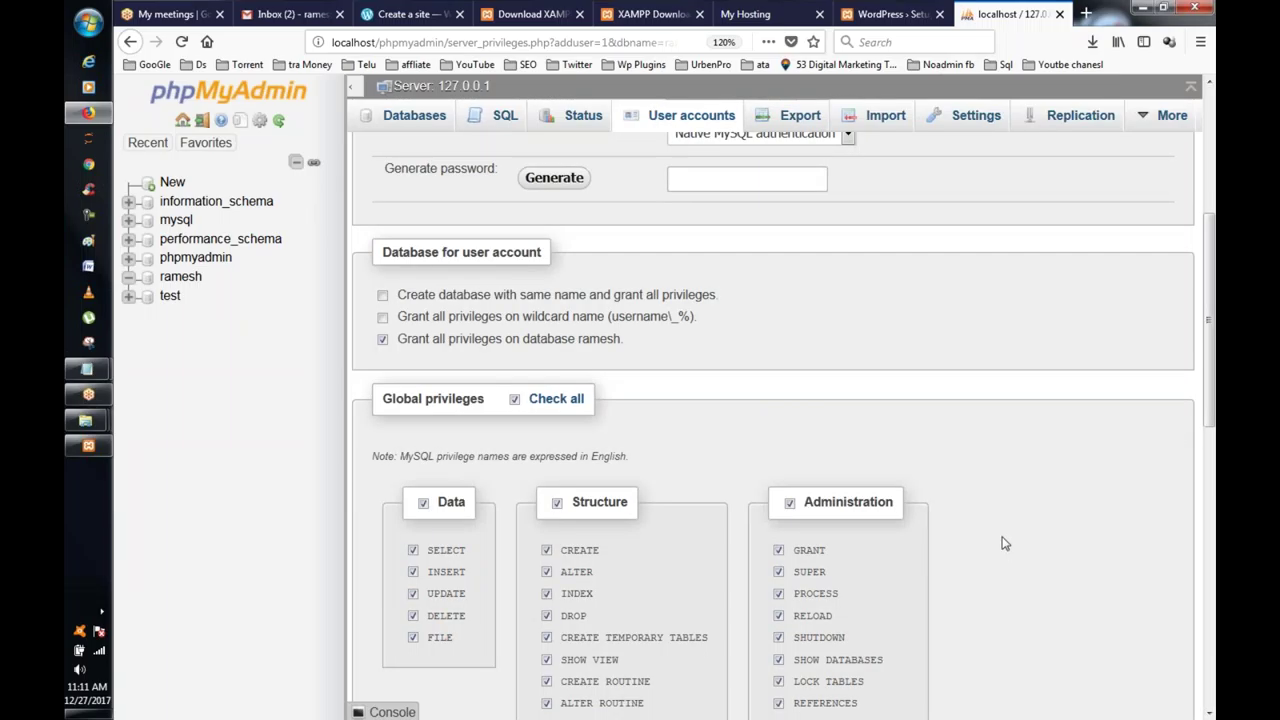
scroll(893, 527, "up", 2)
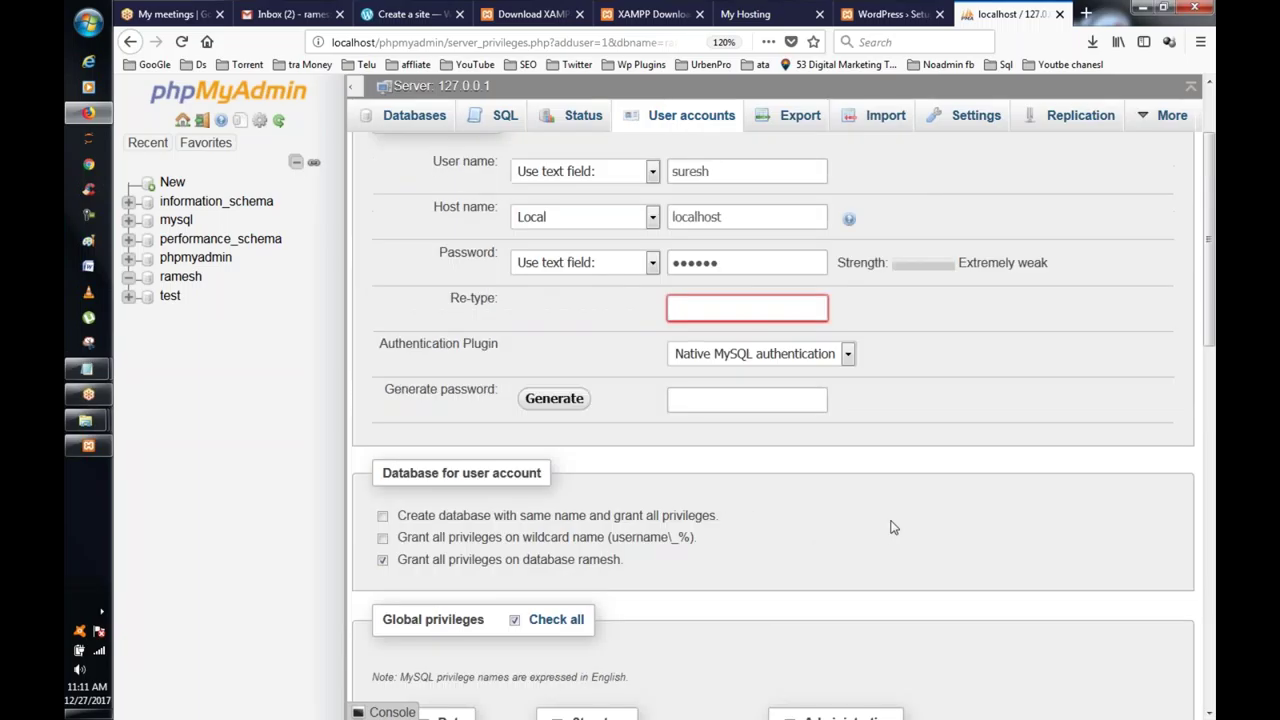
left_click(694, 304)
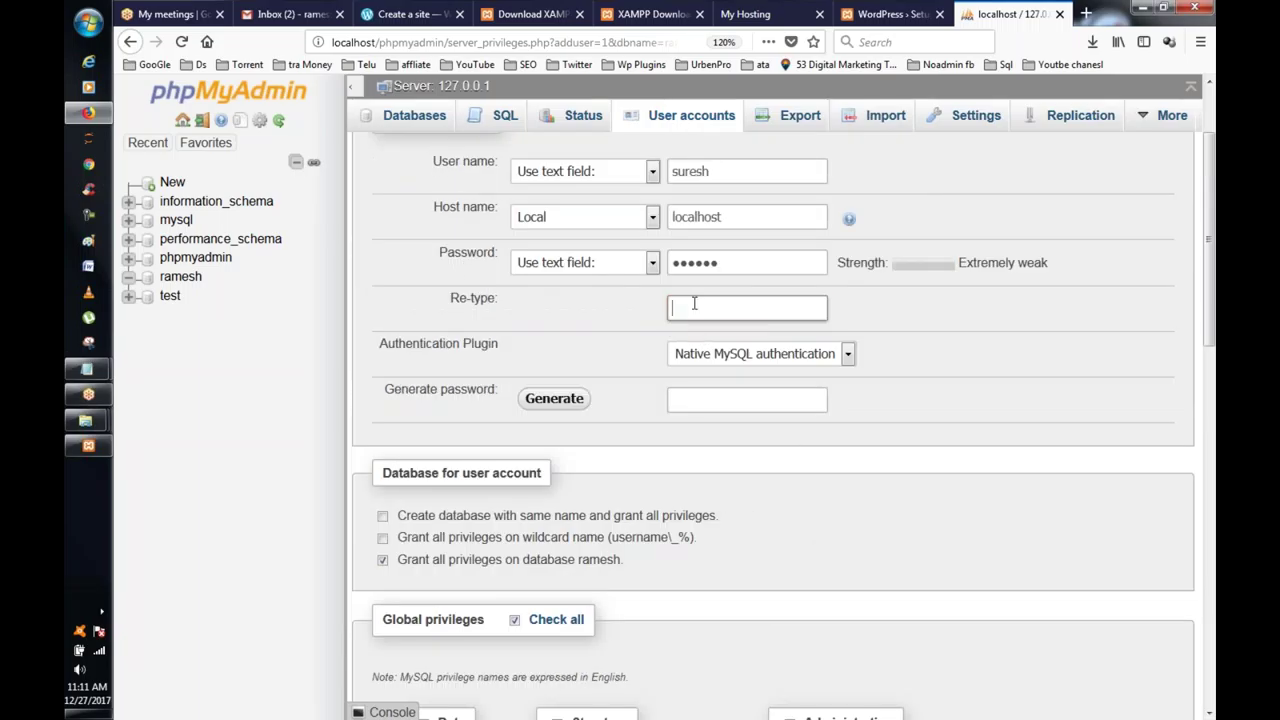
type("s")
scroll(1040, 330, "down", 10)
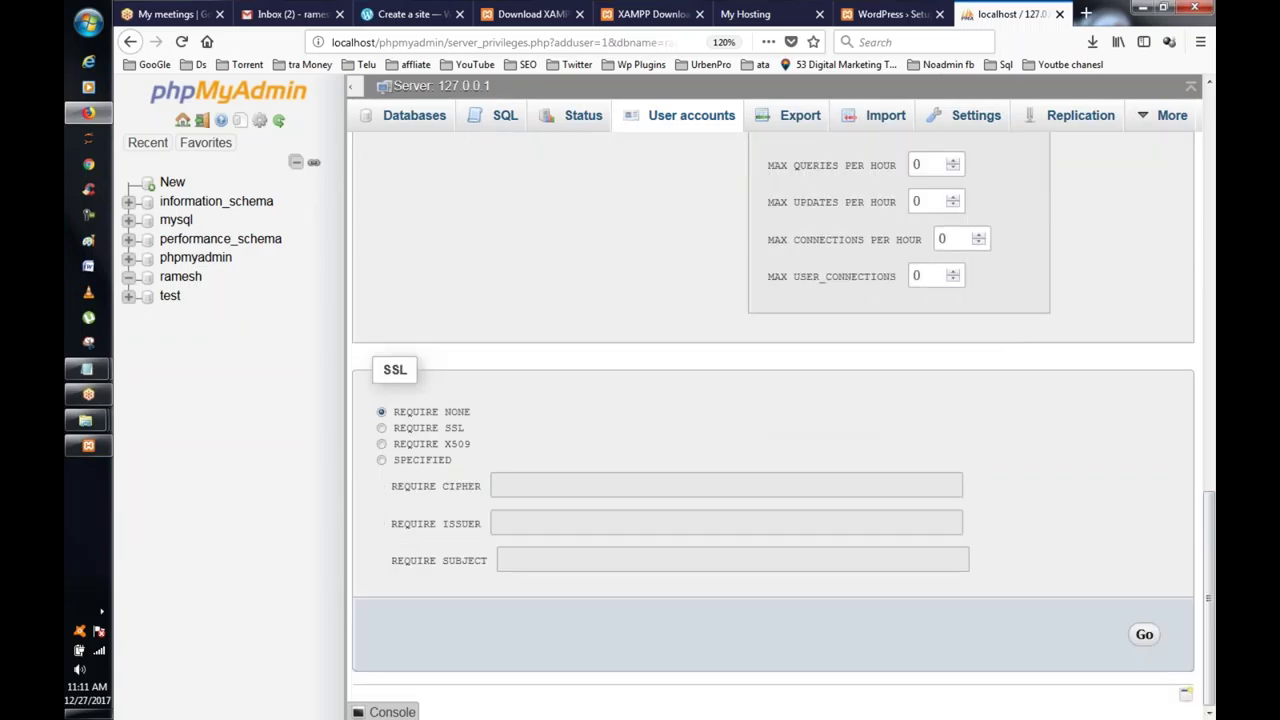
left_click(1144, 634)
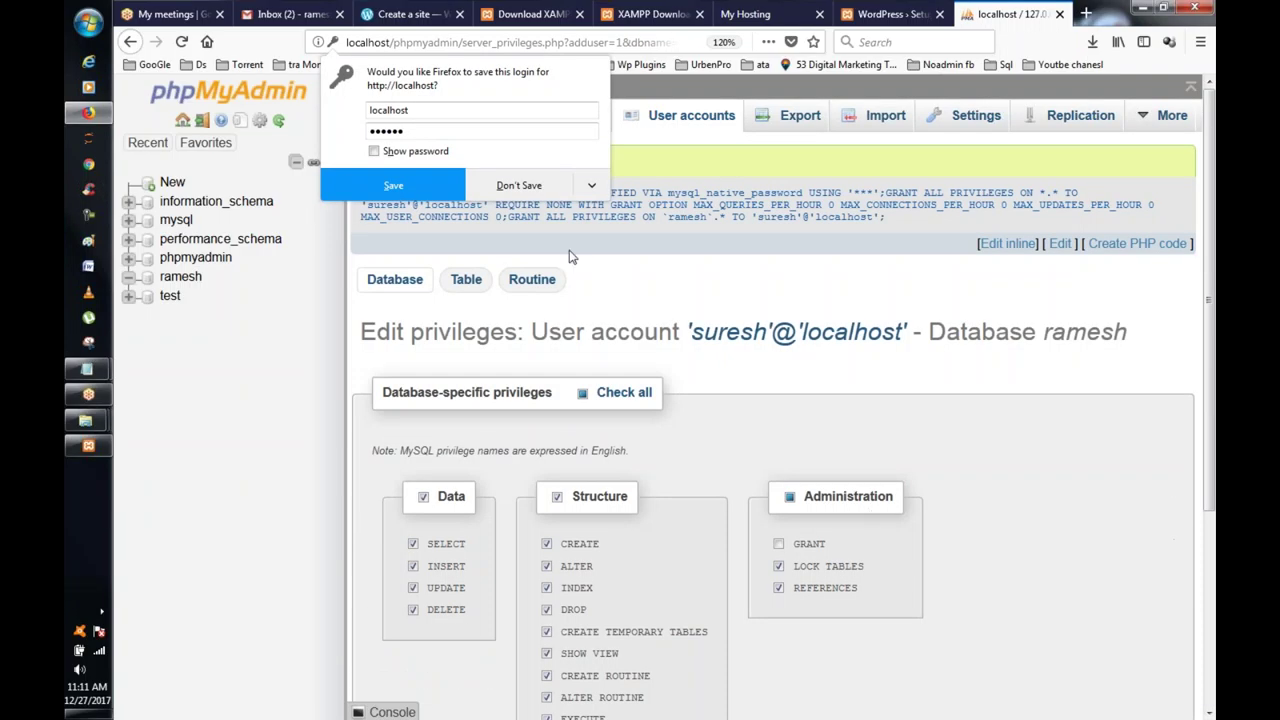
left_click(752, 232)
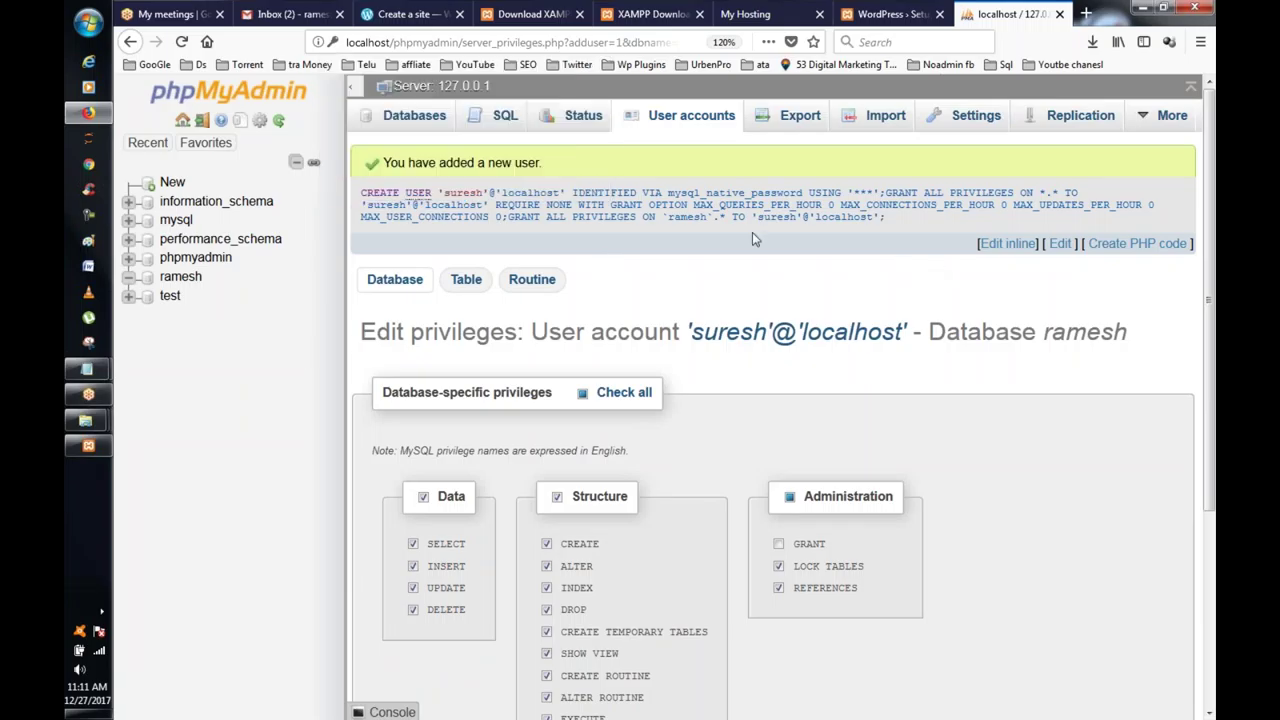
Step: Set database name ramesh and enter the new user's database username and password
left_click(800, 12)
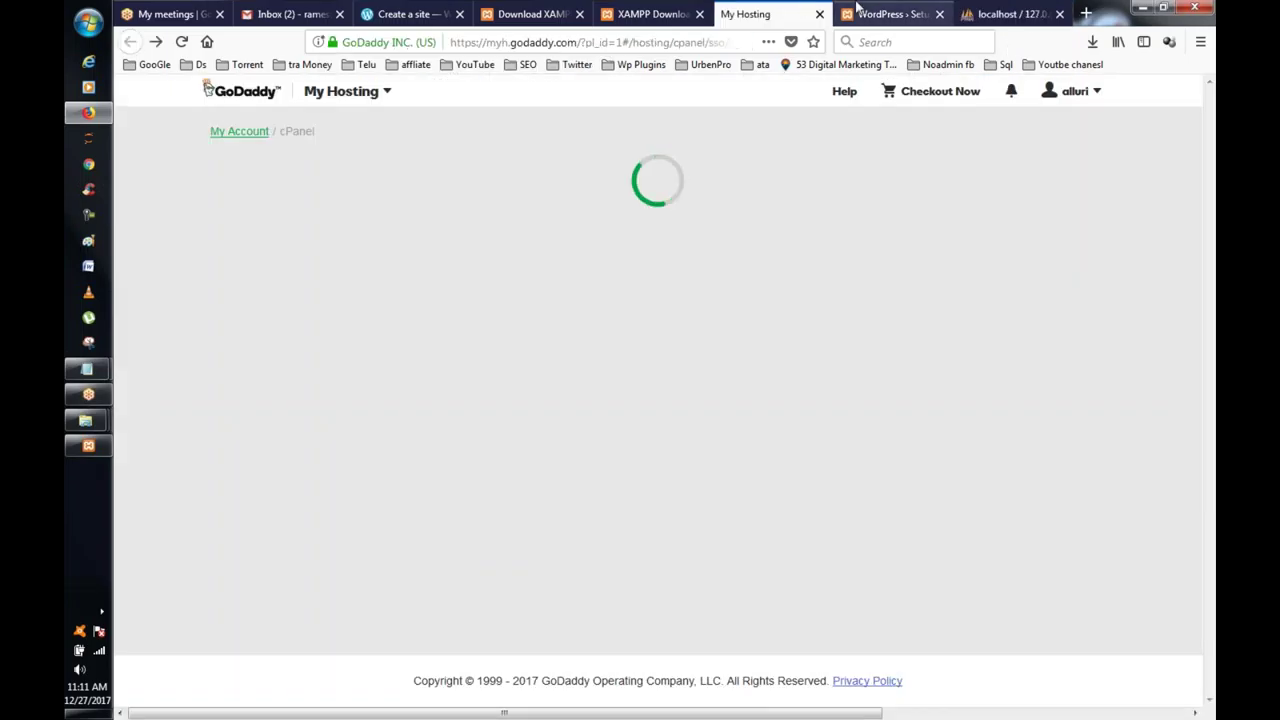
left_click(858, 8)
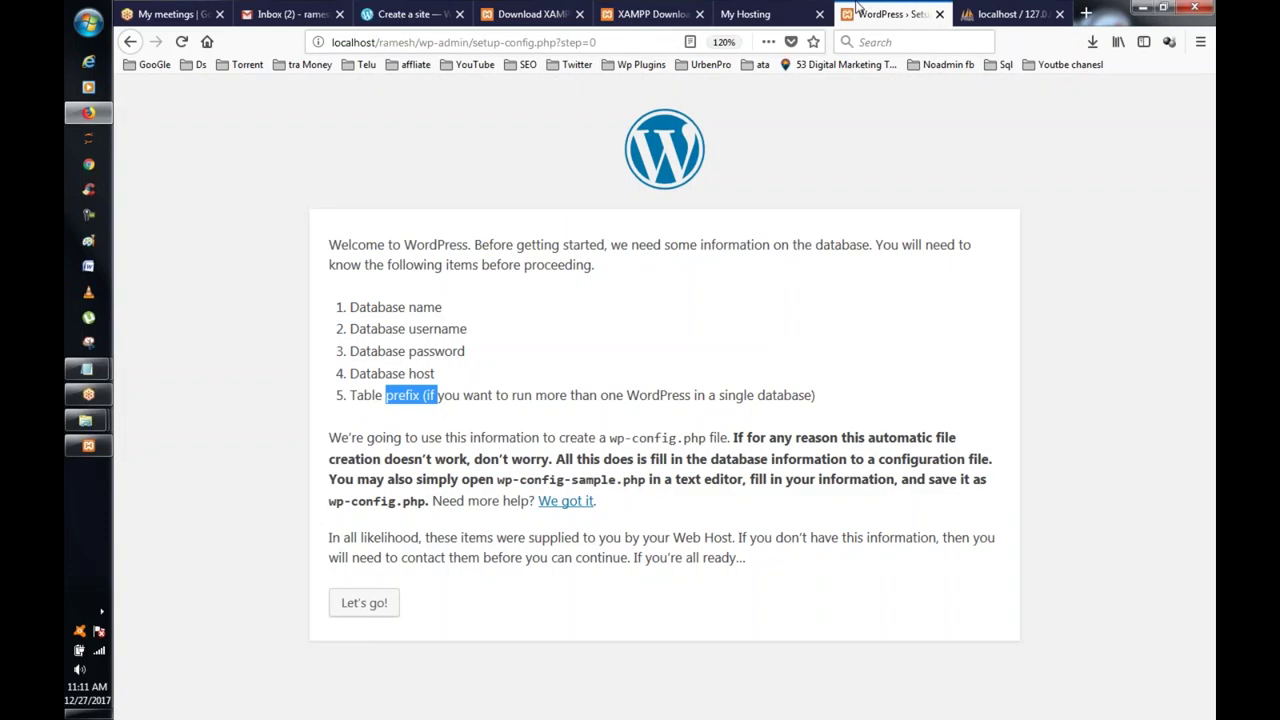
left_click(368, 602)
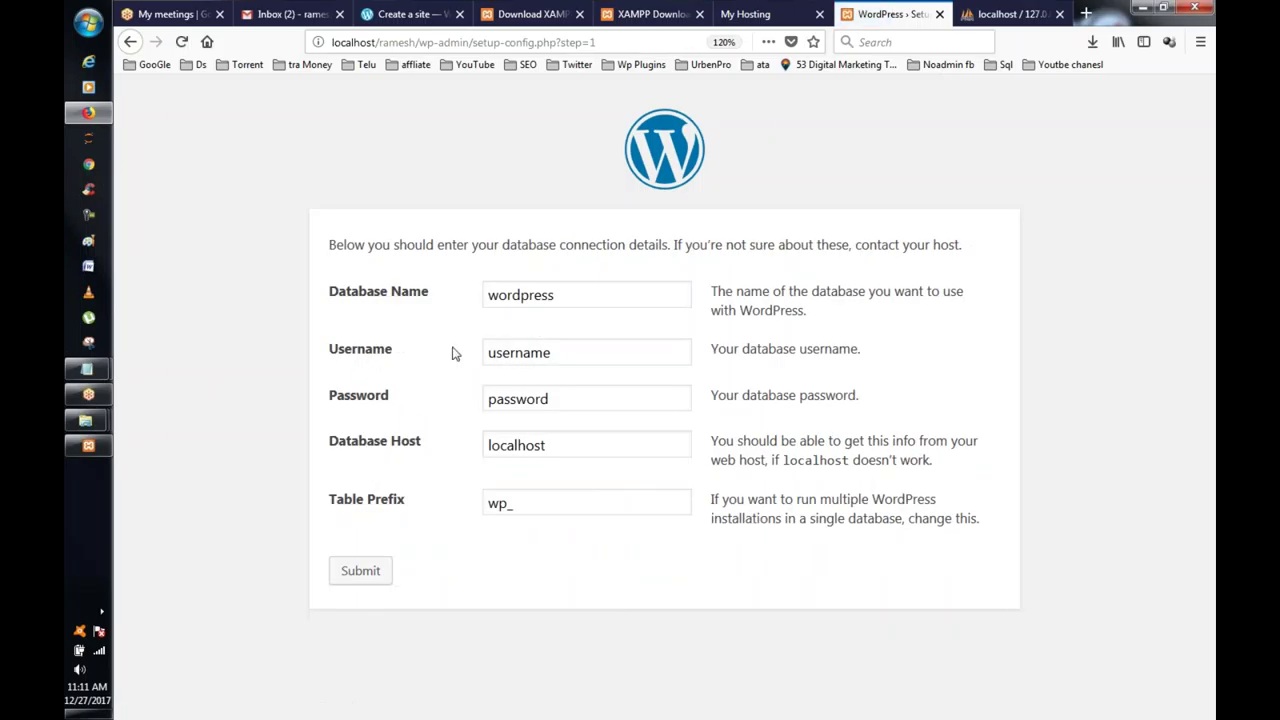
left_click_drag(582, 301, 438, 292)
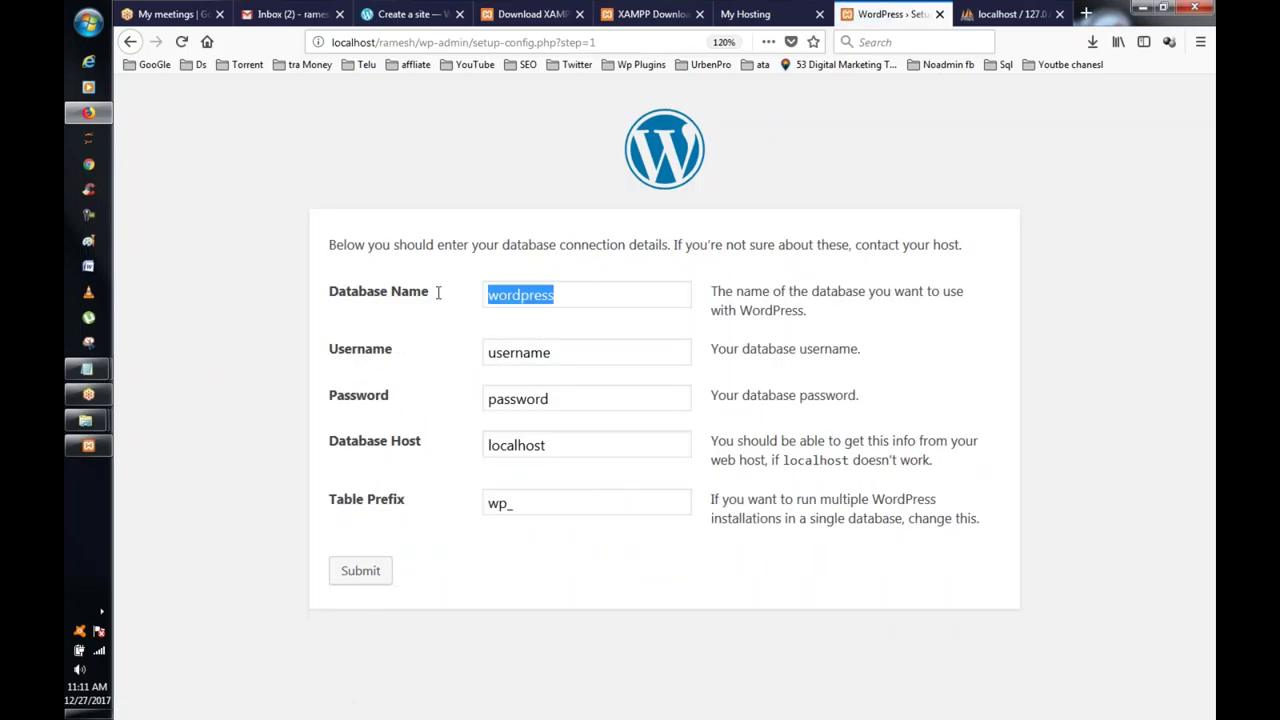
type("ramesh")
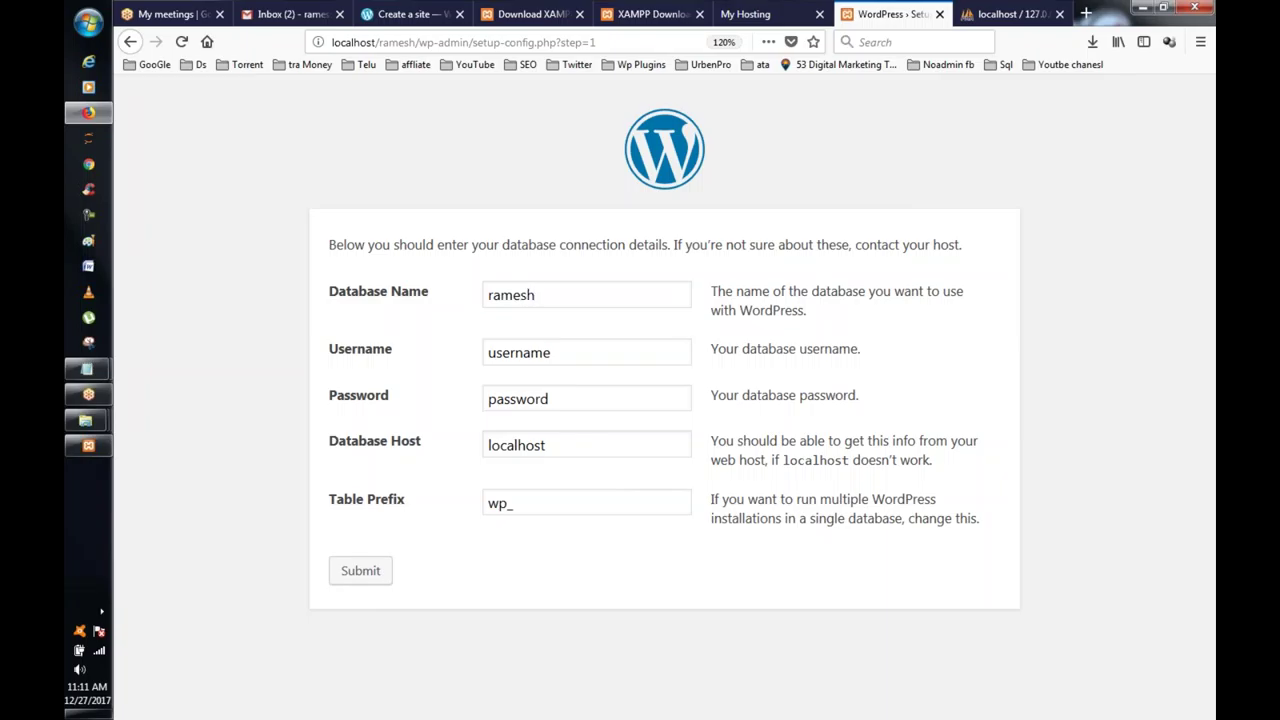
left_click_drag(563, 350, 408, 357)
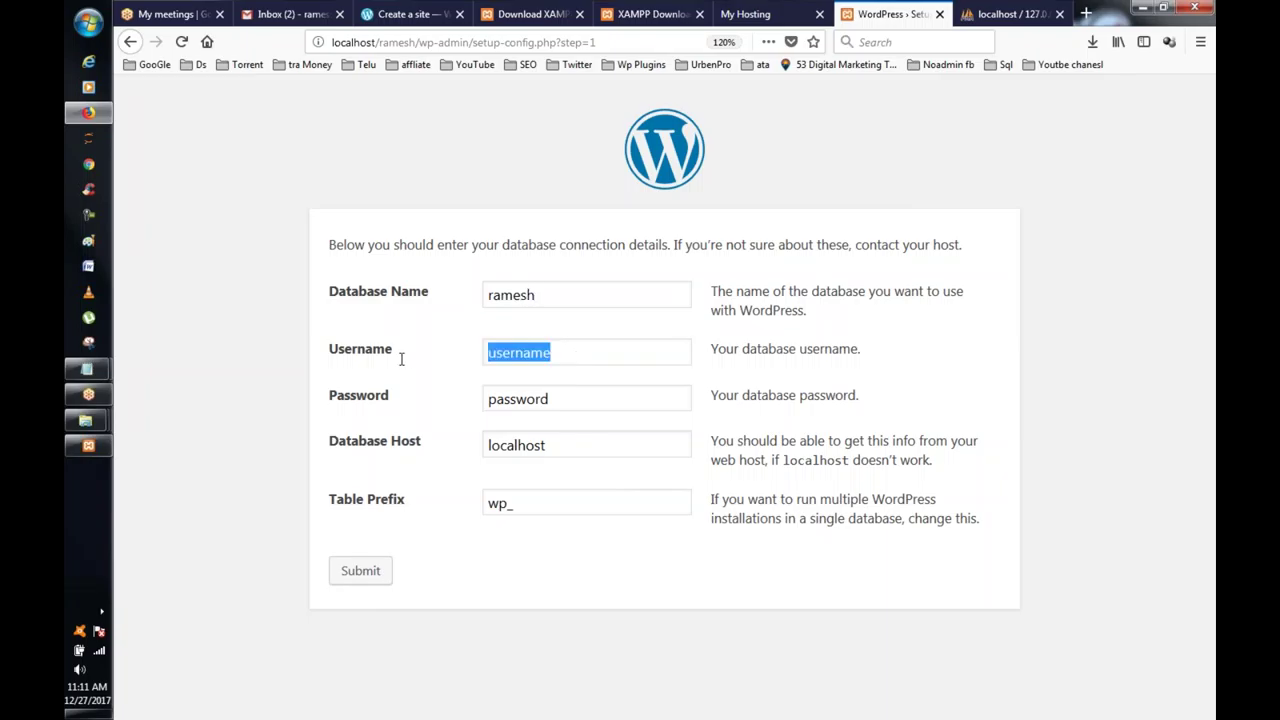
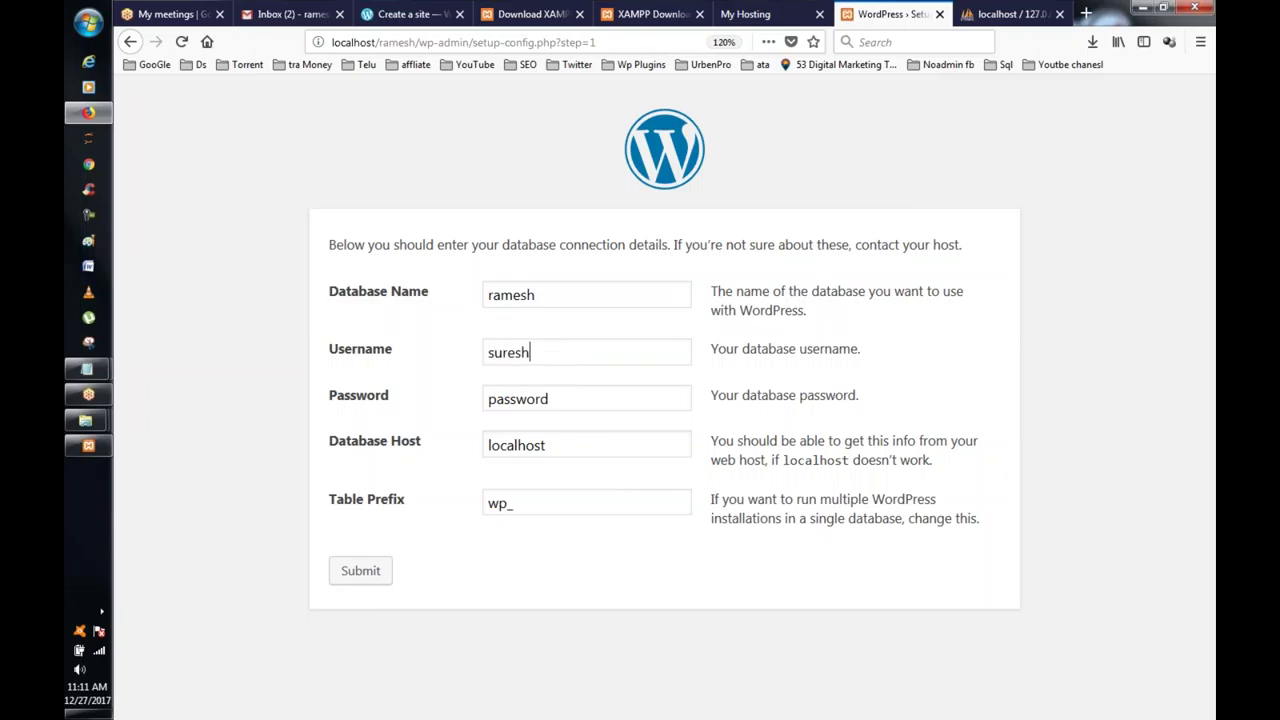
left_click_drag(550, 399, 316, 409)
Step: Change the table prefix to wp_gf, submit, and run the installation
type("gf")
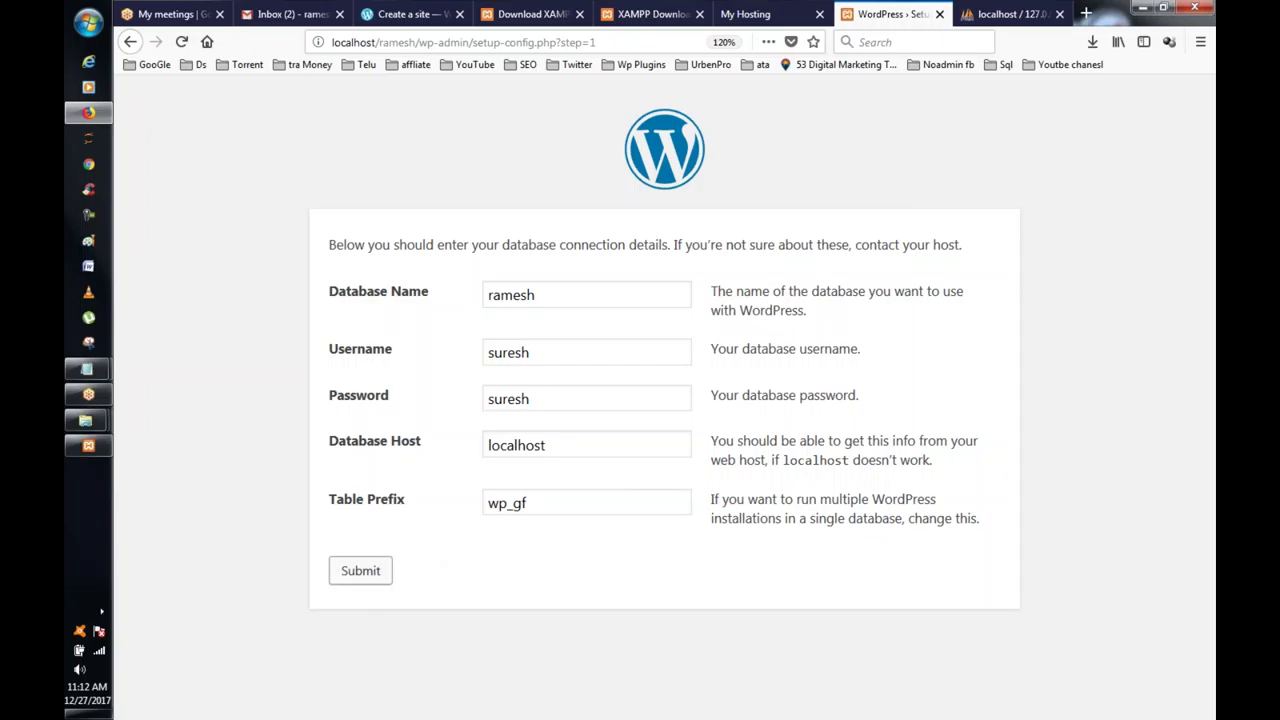
left_click(353, 578)
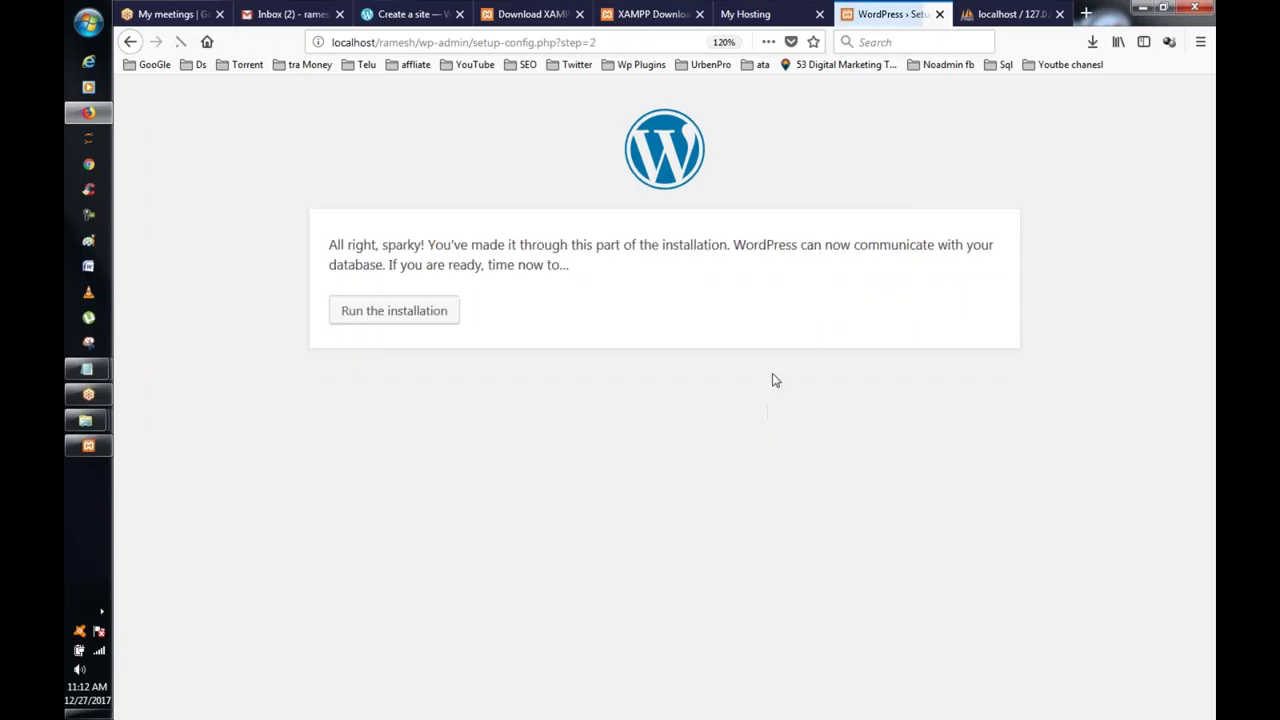
left_click(400, 318)
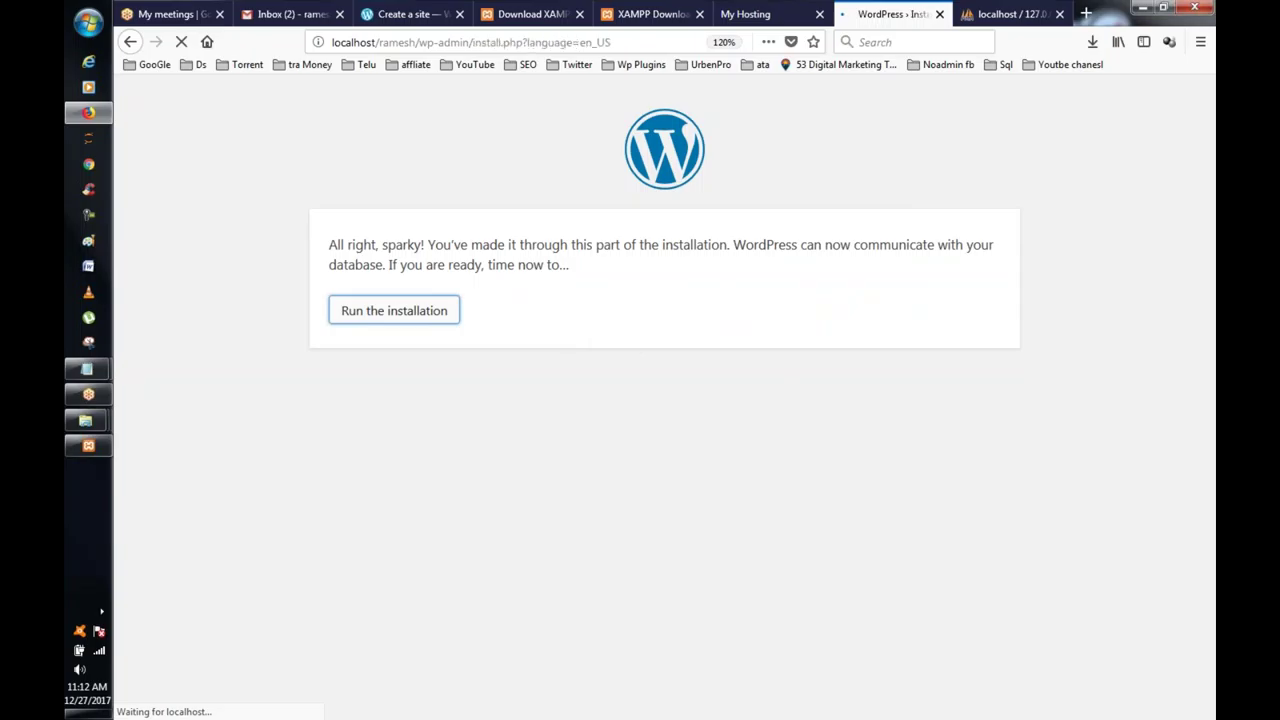
Step: Enter site title 'Database traiing videos' and the admin username
scroll(660, 400, "down", 3)
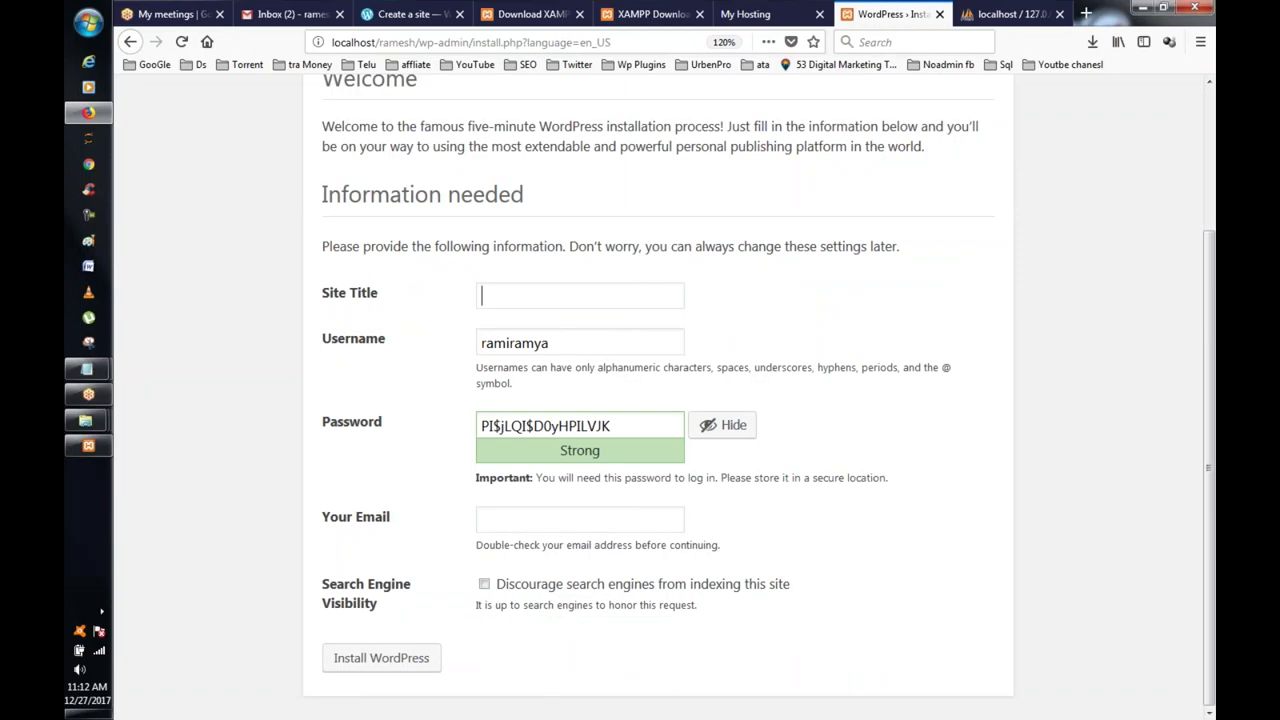
scroll(660, 400, "up", 3)
scroll(660, 400, "down", 3)
left_click(514, 300)
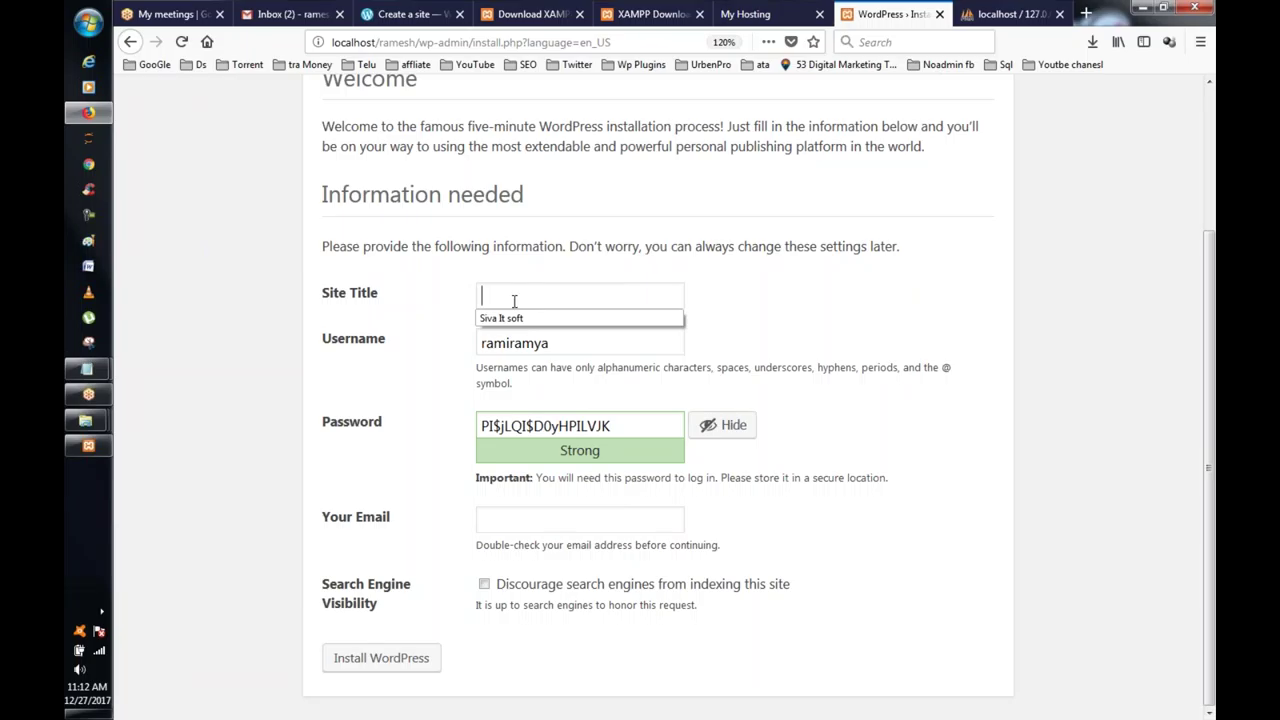
type("Database tra")
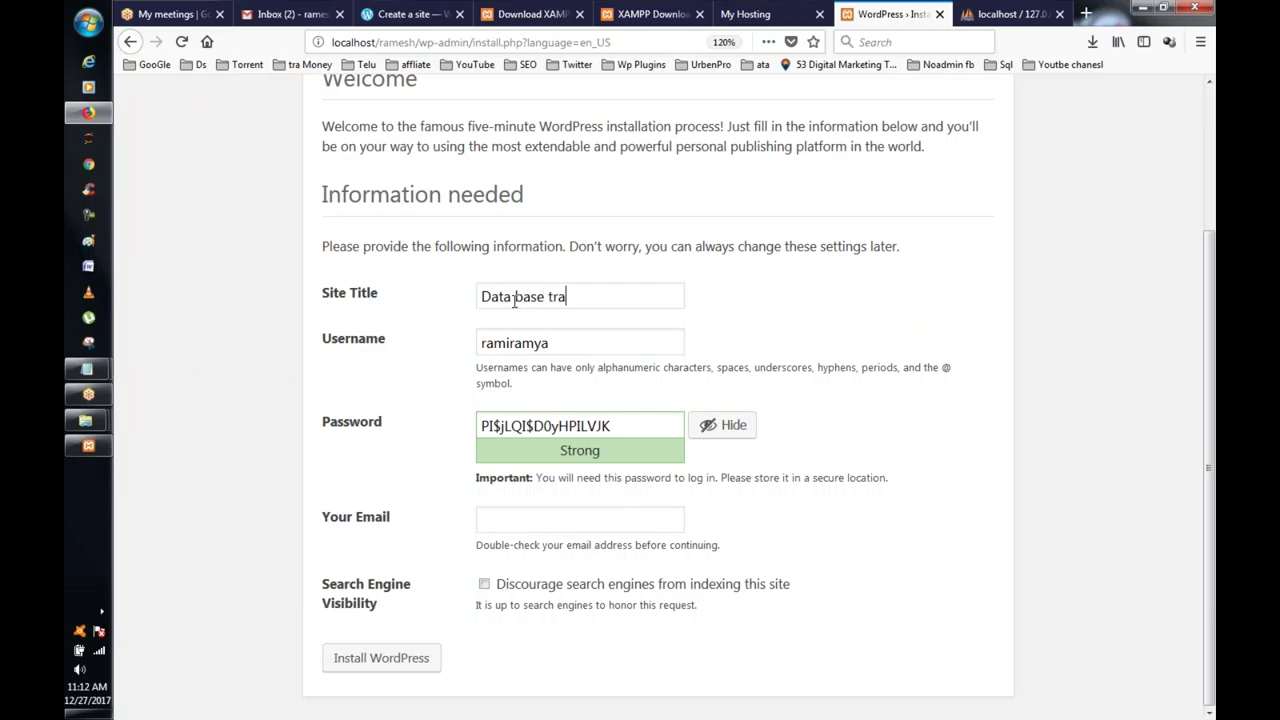
type("iing videos")
key("Tab")
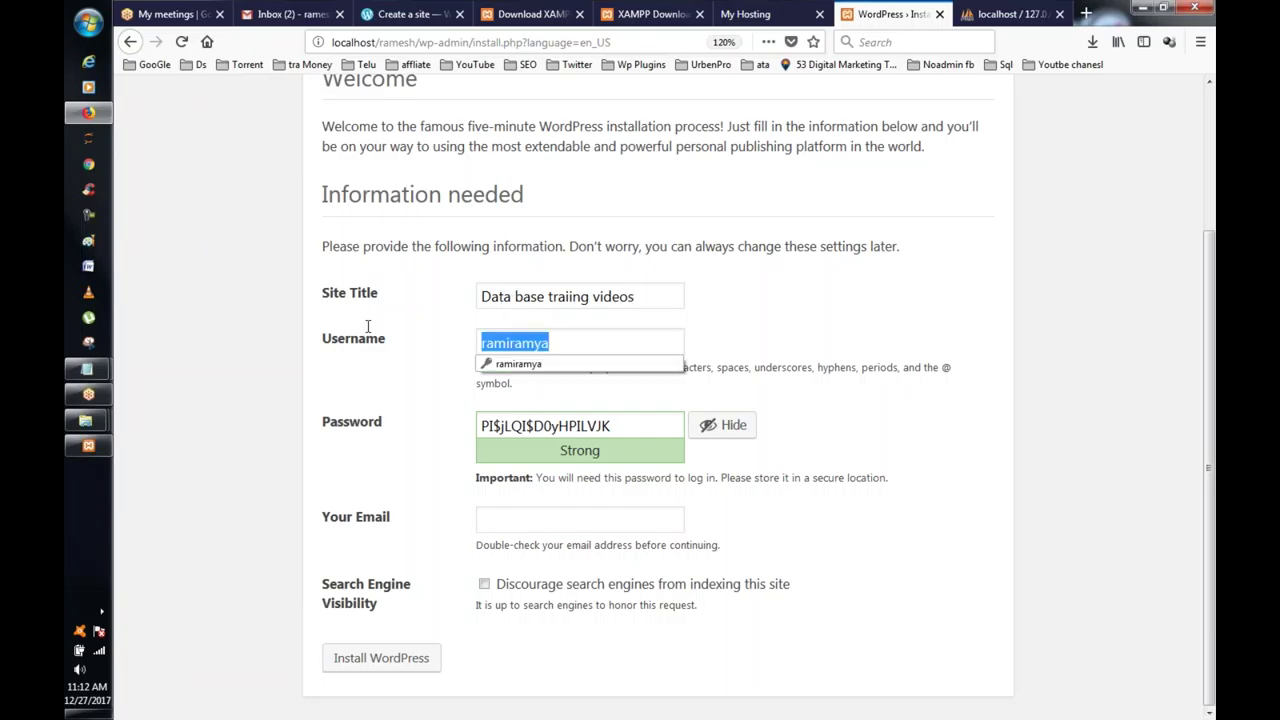
type("kum")
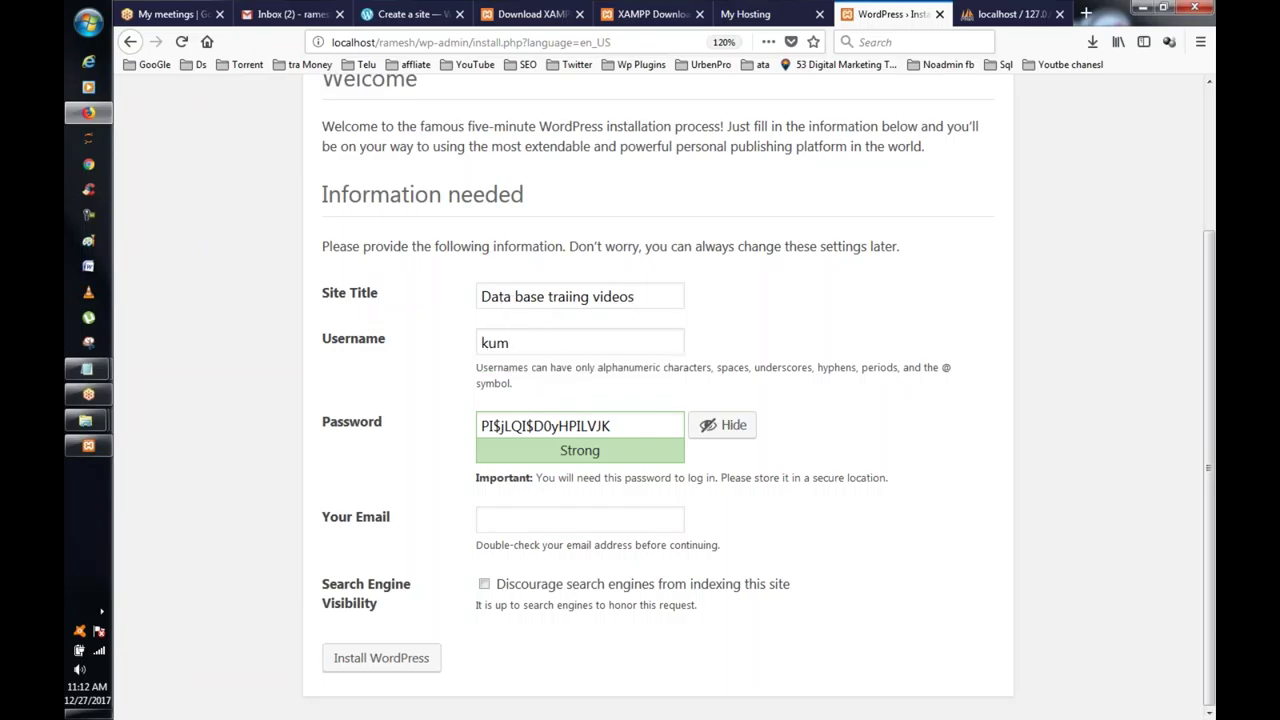
type("ar")
Step: Set a weak admin password, confirm its use, fill in the e-mail, and install WordPress
left_click_drag(612, 426, 366, 427)
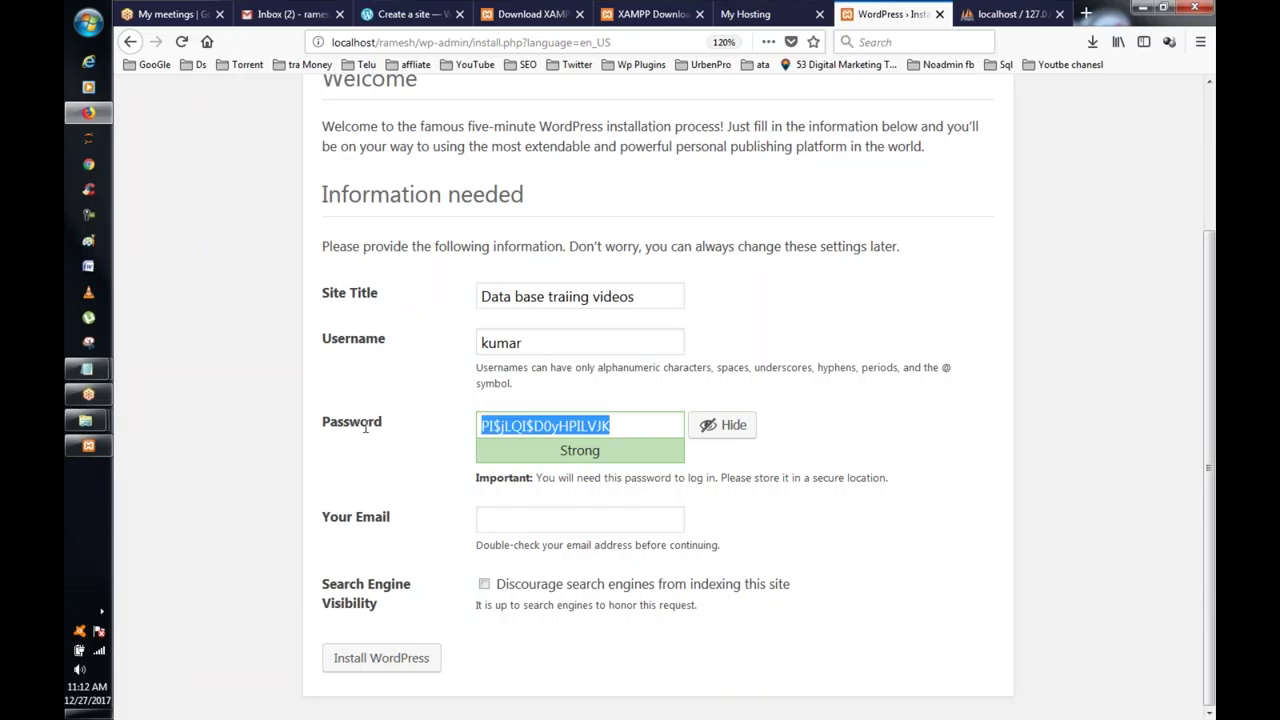
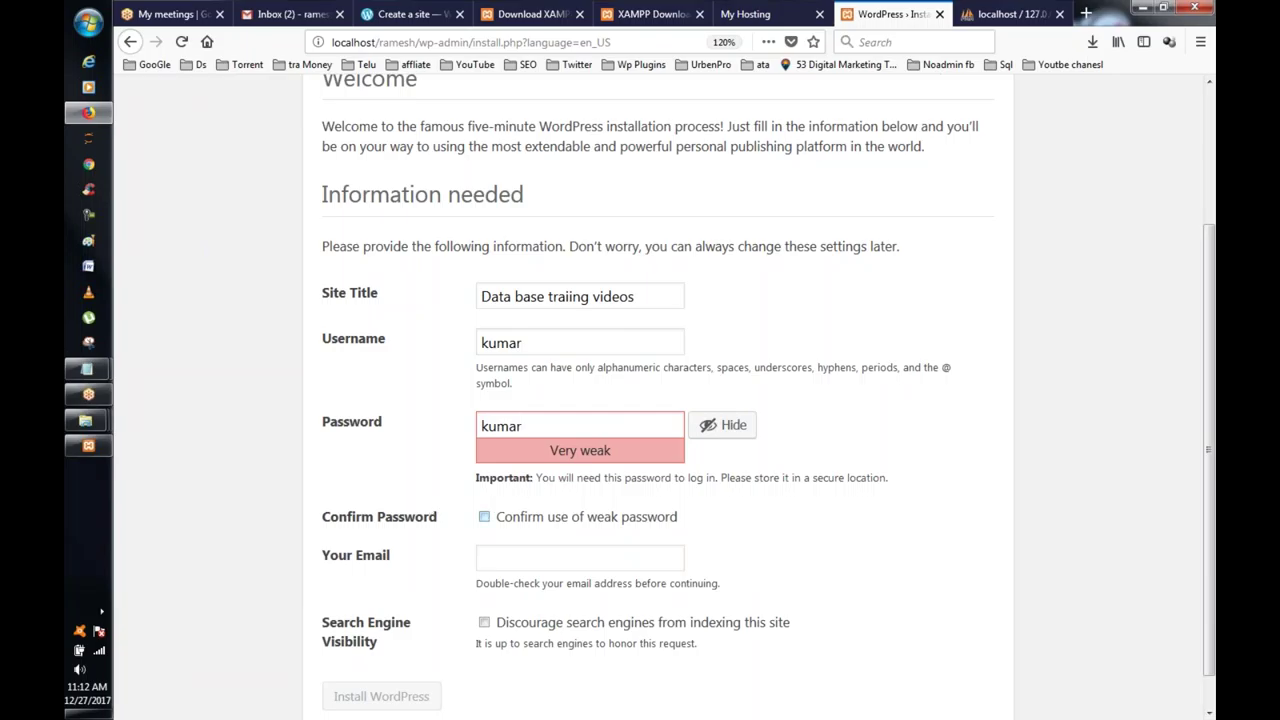
left_click(484, 516)
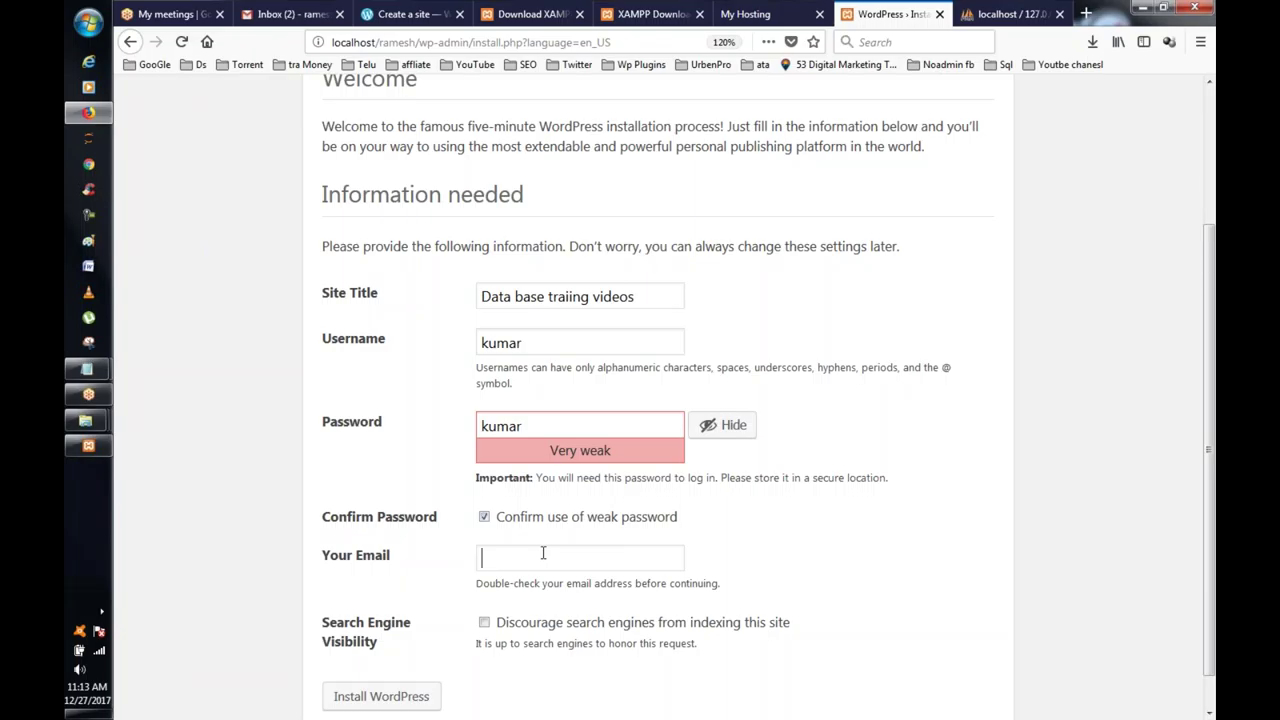
left_click(543, 553)
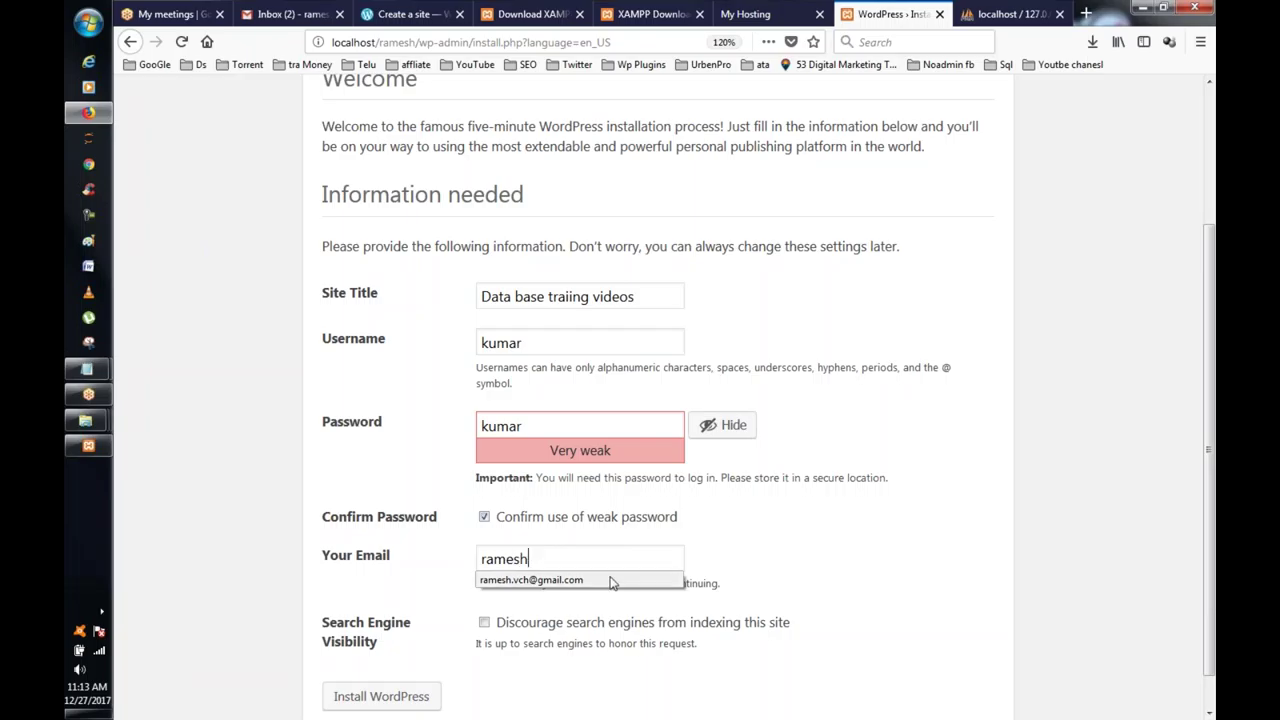
left_click(540, 580)
left_click(415, 698)
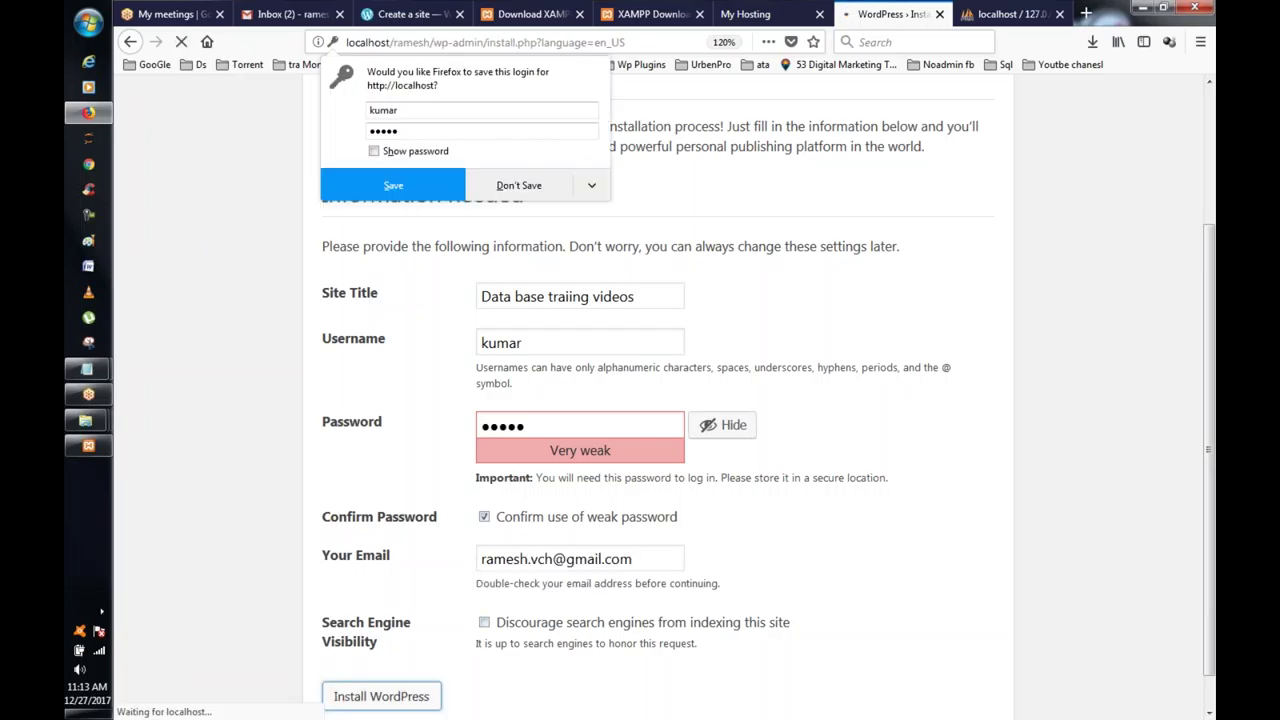
left_click(393, 185)
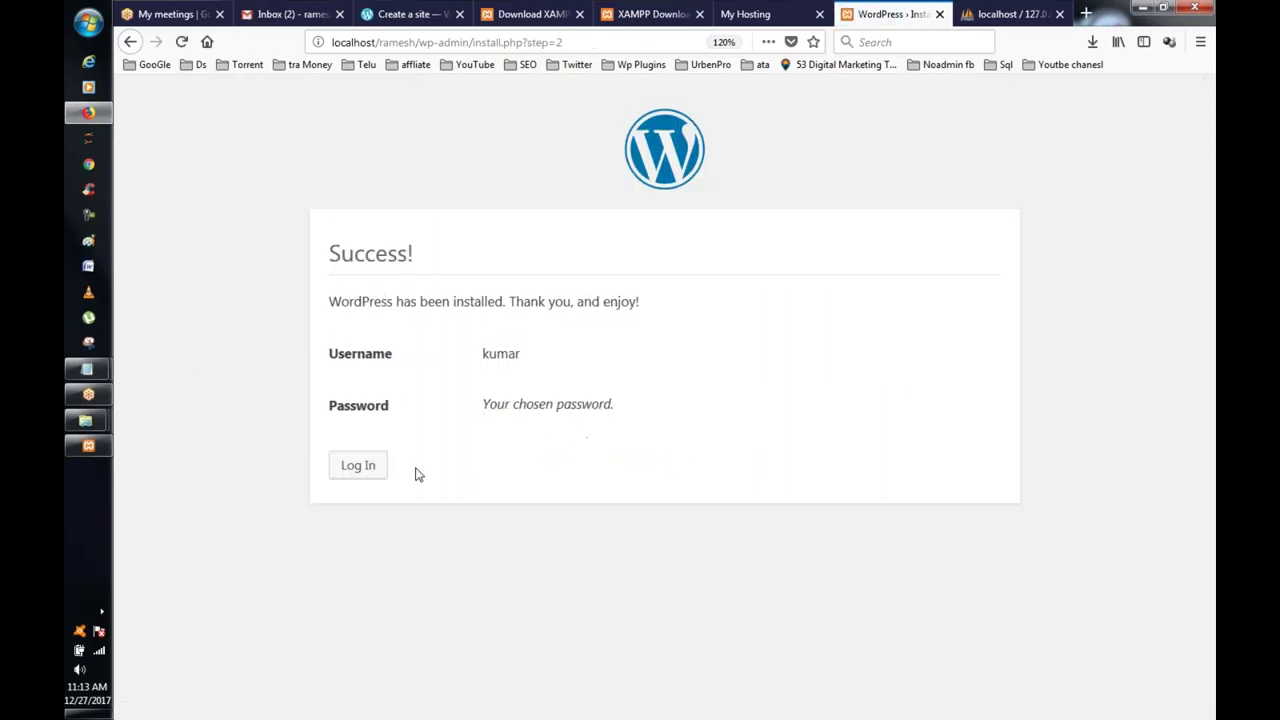
Step: View the homepage at localhost/ramesh, then open the login page from the Meta Log in link
left_click(360, 466)
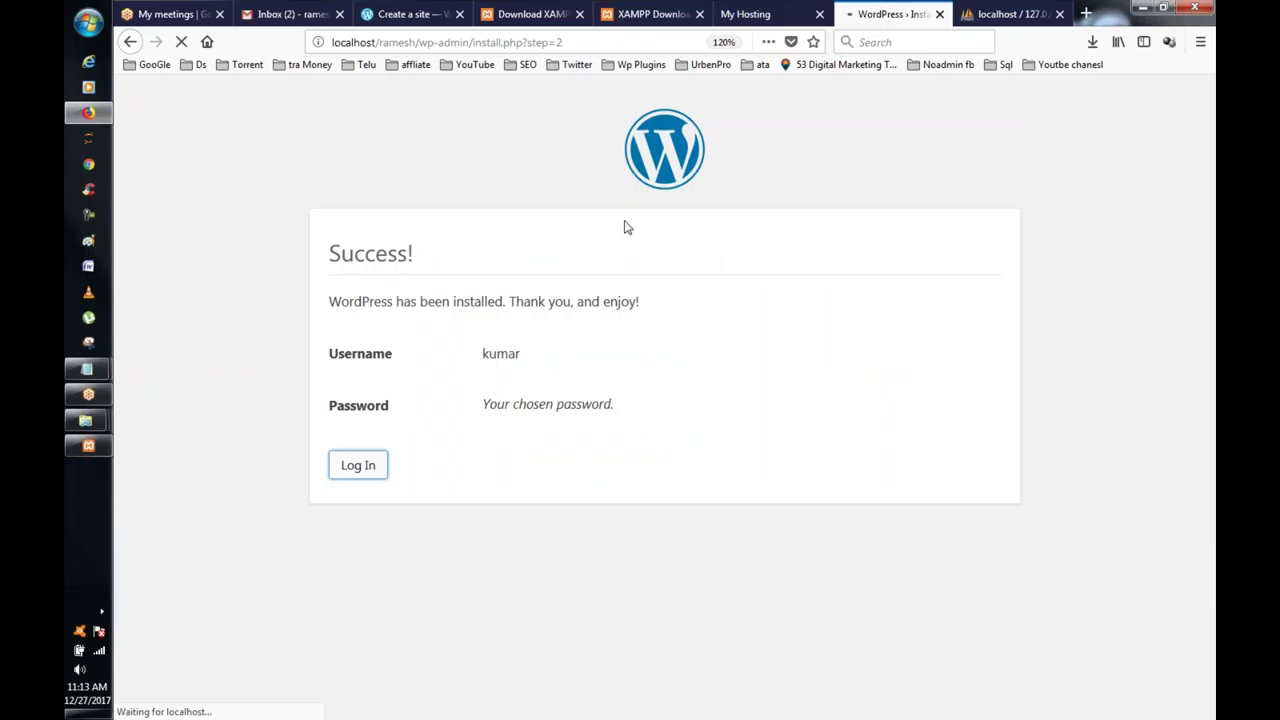
left_click_drag(415, 42, 528, 49)
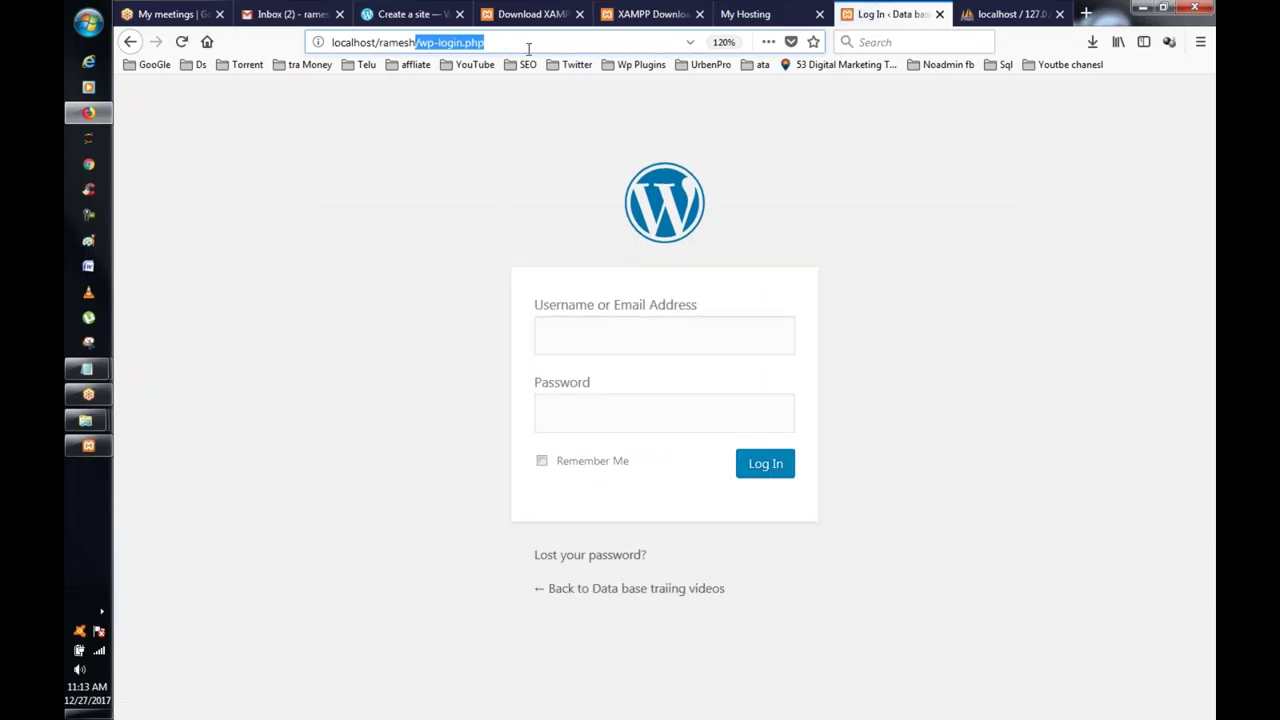
key("BackSpace")
key("Return")
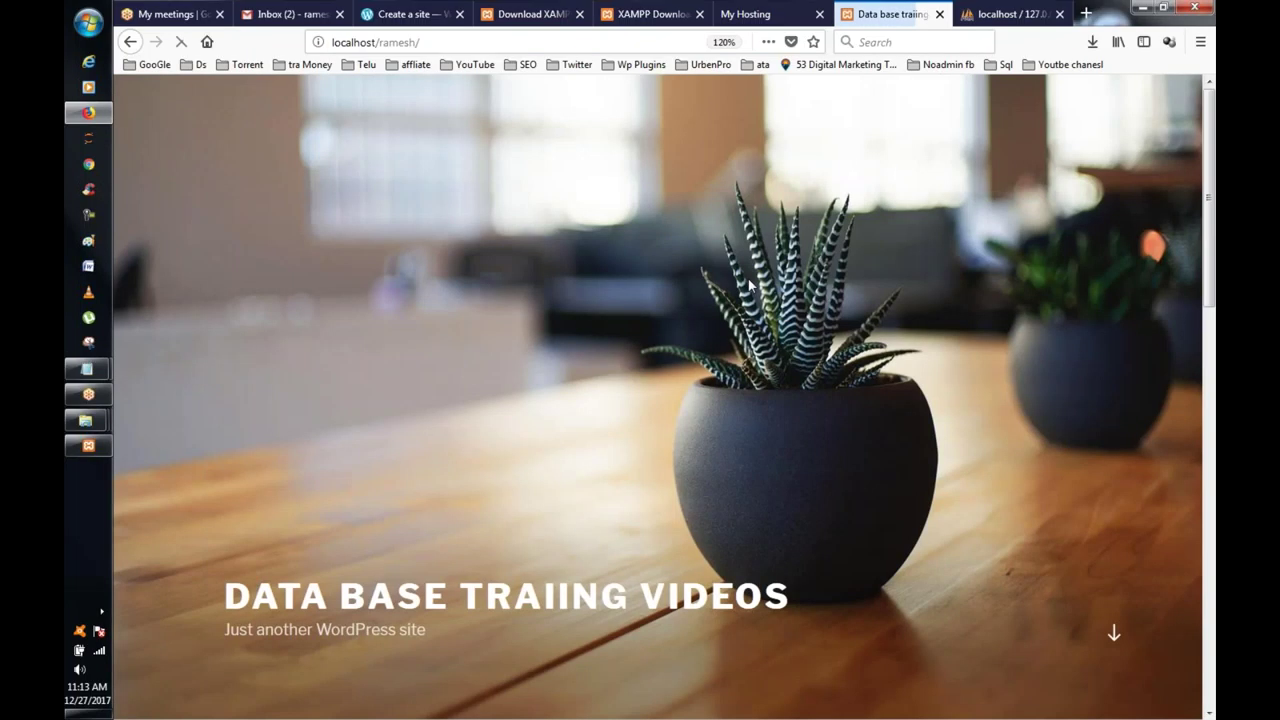
scroll(778, 353, "down", 4)
scroll(778, 353, "down", 10)
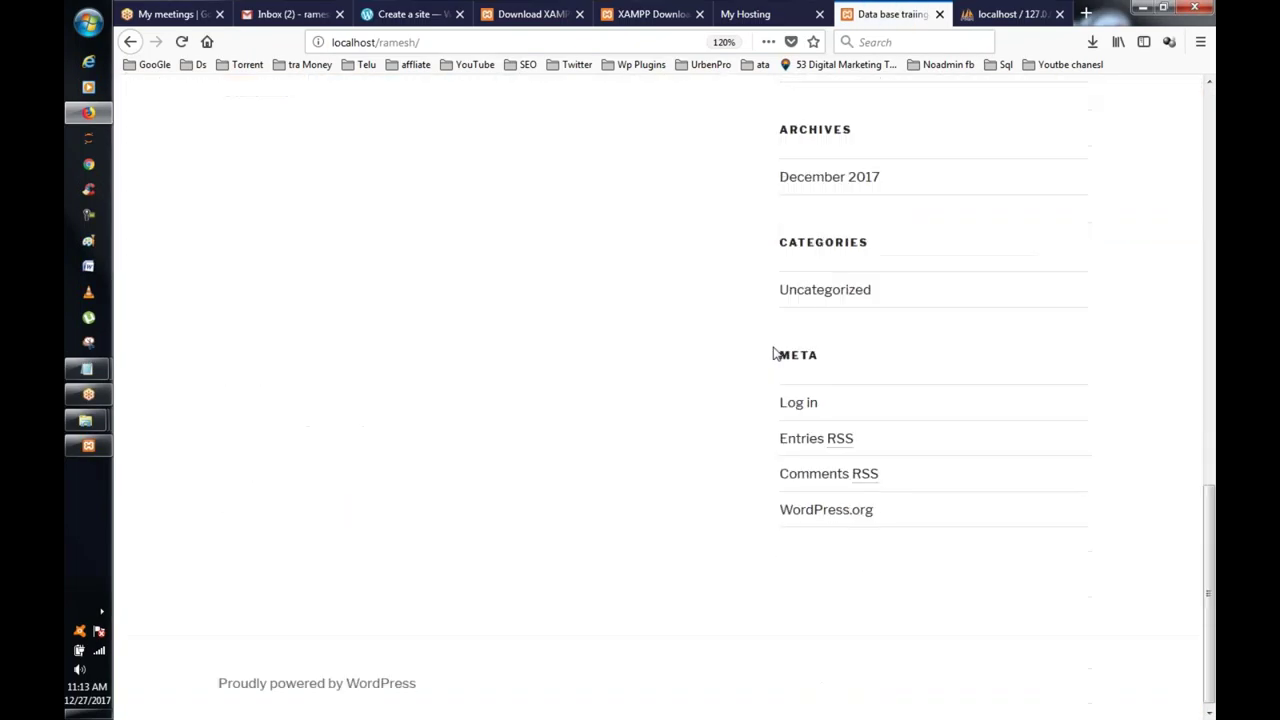
scroll(775, 352, "up", 10)
scroll(775, 352, "up", 3)
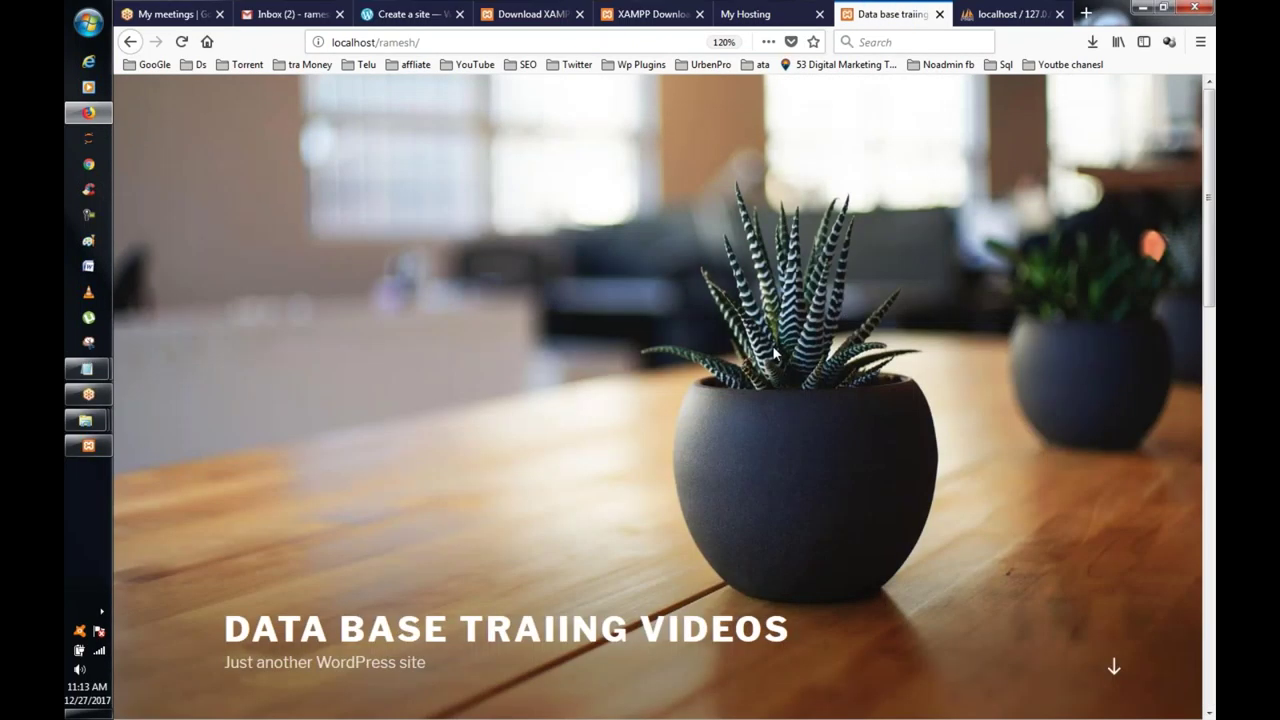
scroll(775, 352, "down", 15)
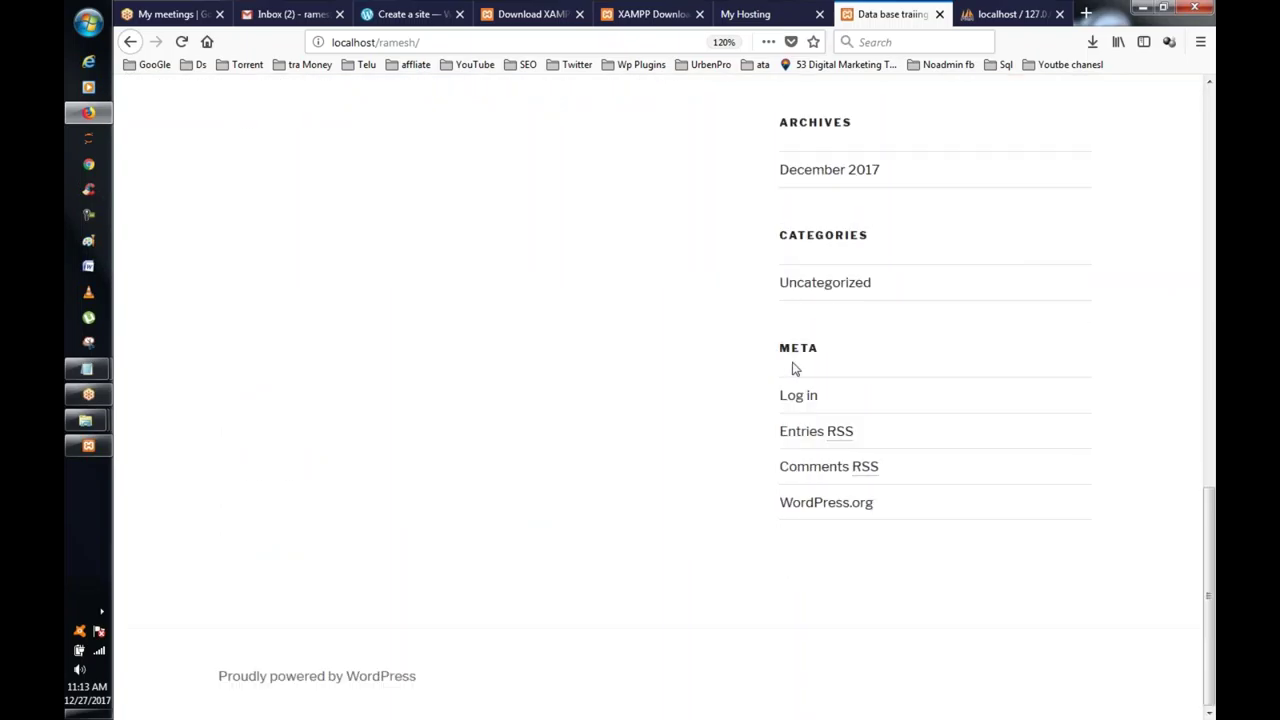
left_click(800, 396)
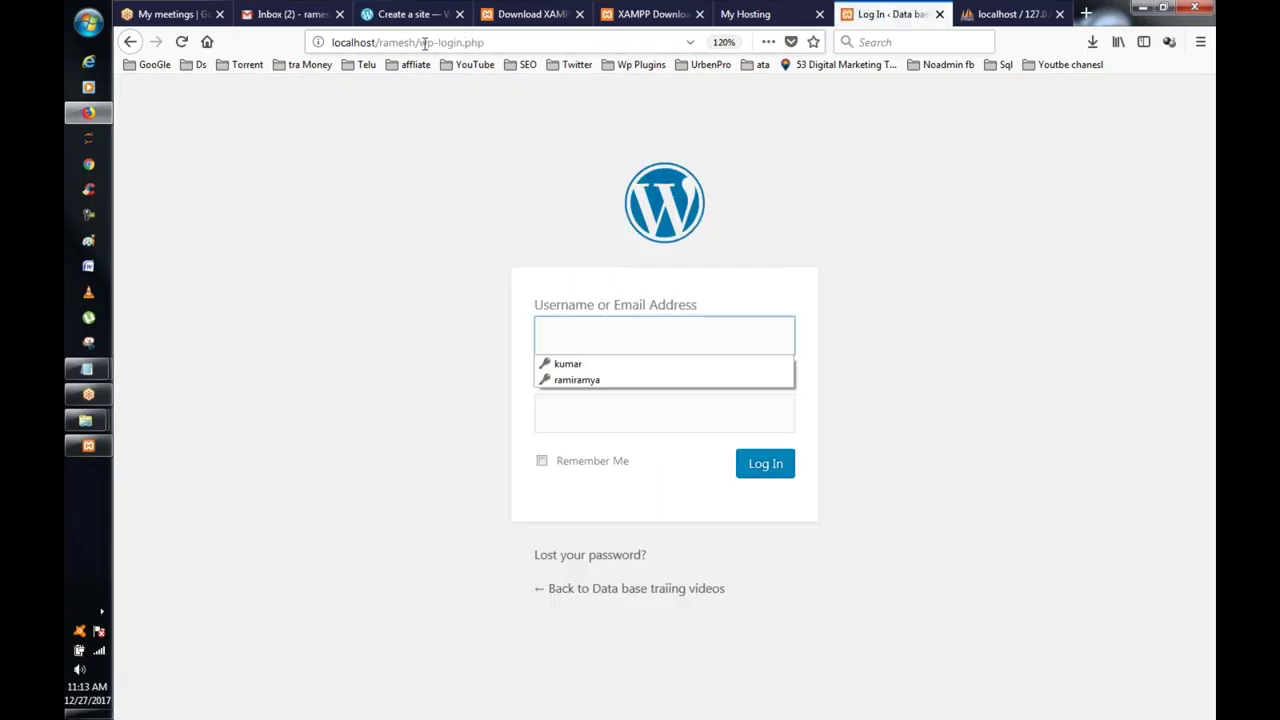
Step: Log in to the local dashboard with the saved admin login, then switch to the My Hosting tab
left_click_drag(420, 43, 503, 40)
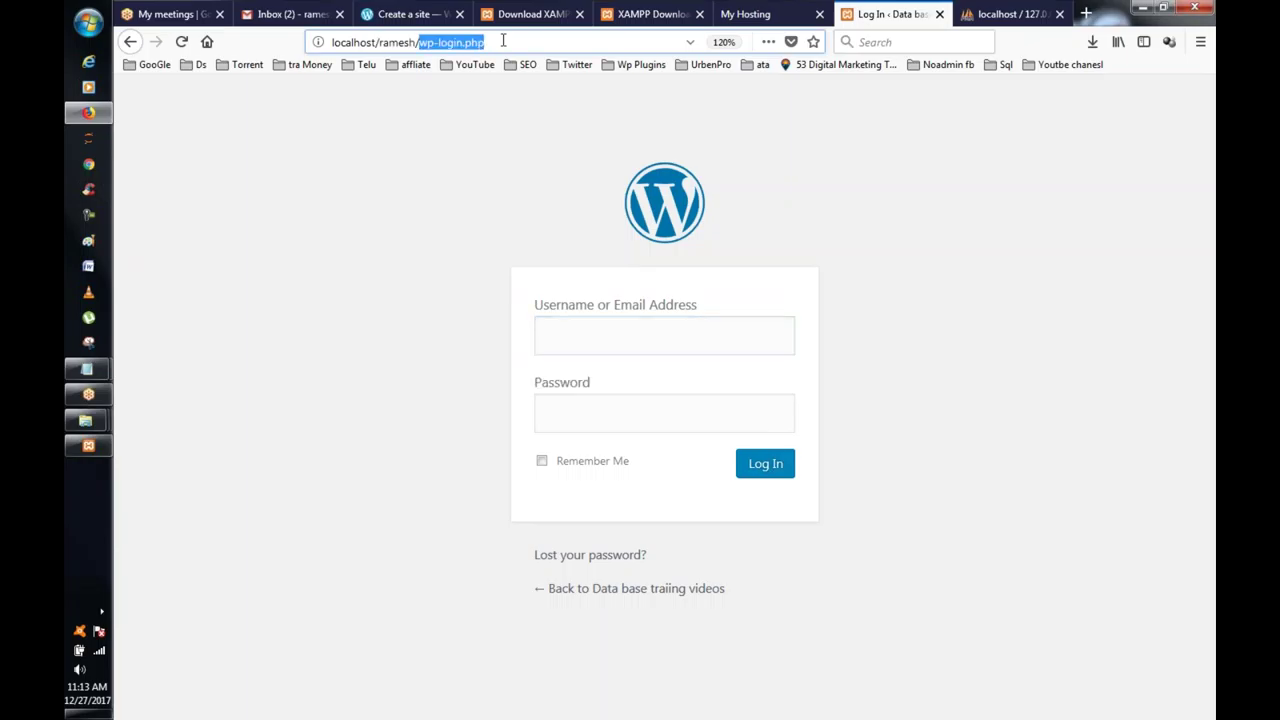
left_click(614, 351)
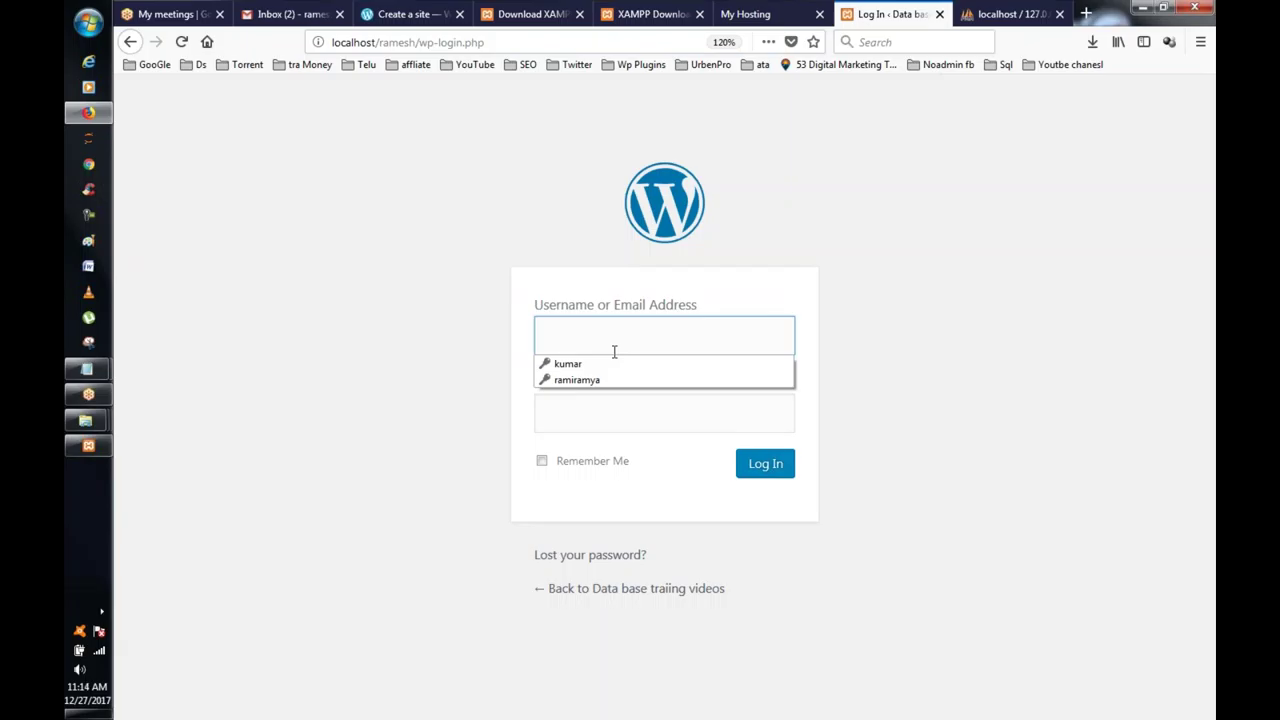
left_click(650, 366)
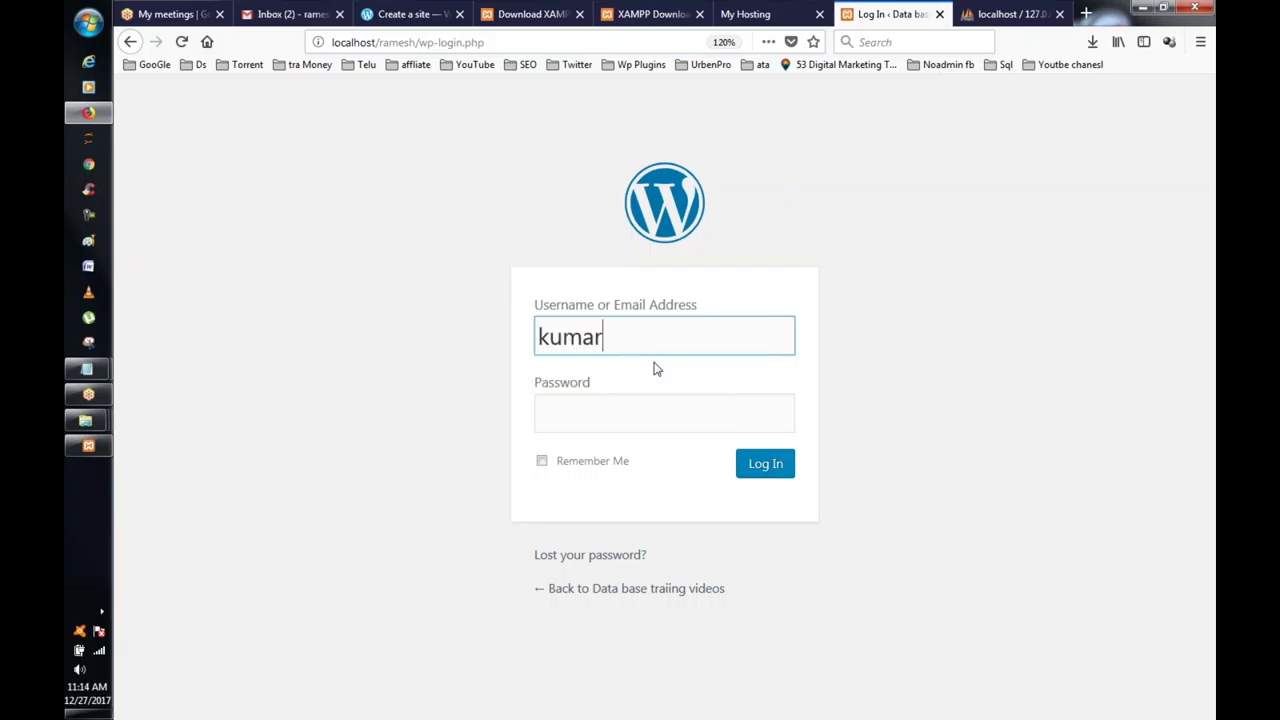
left_click(781, 467)
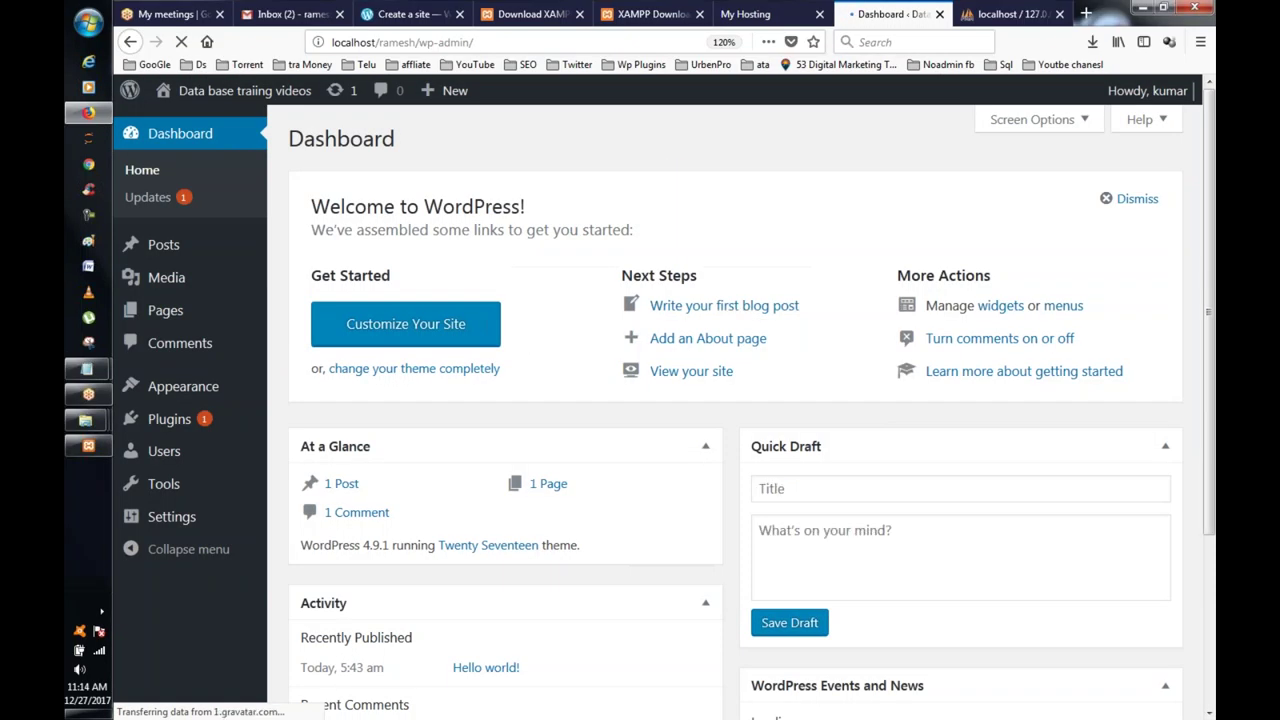
scroll(735, 400, "down", 3)
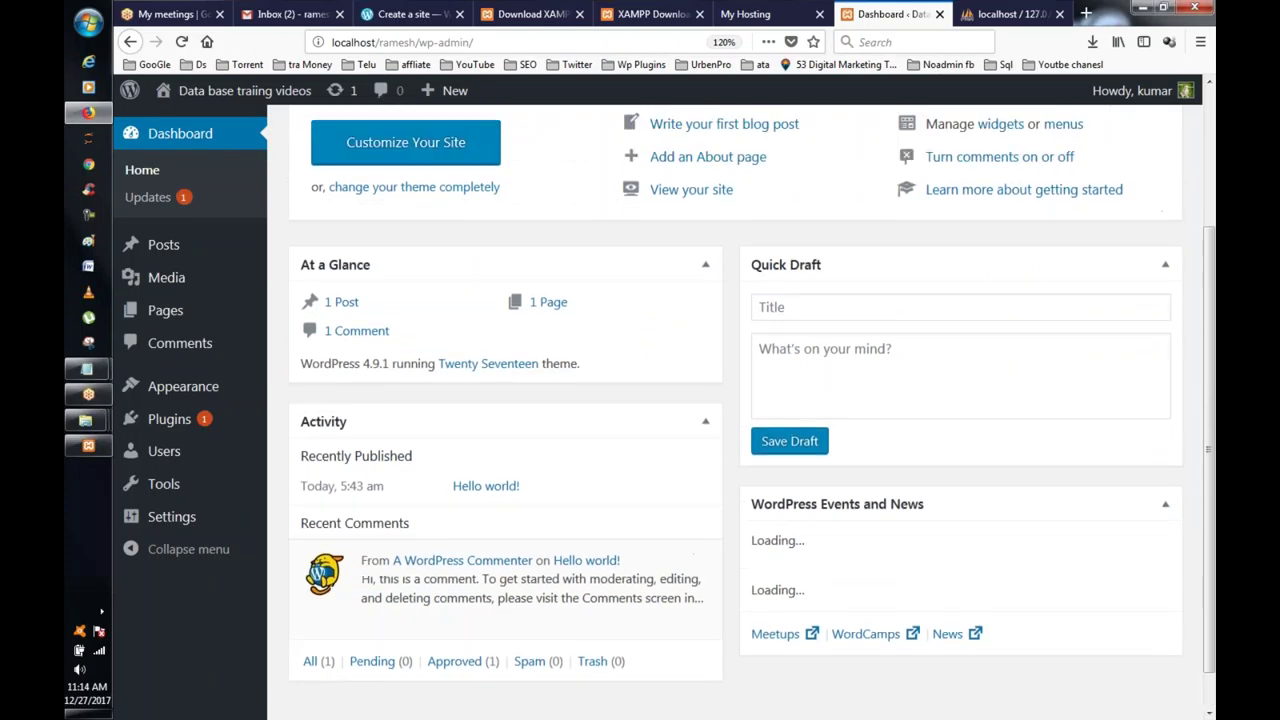
scroll(735, 400, "up", 3)
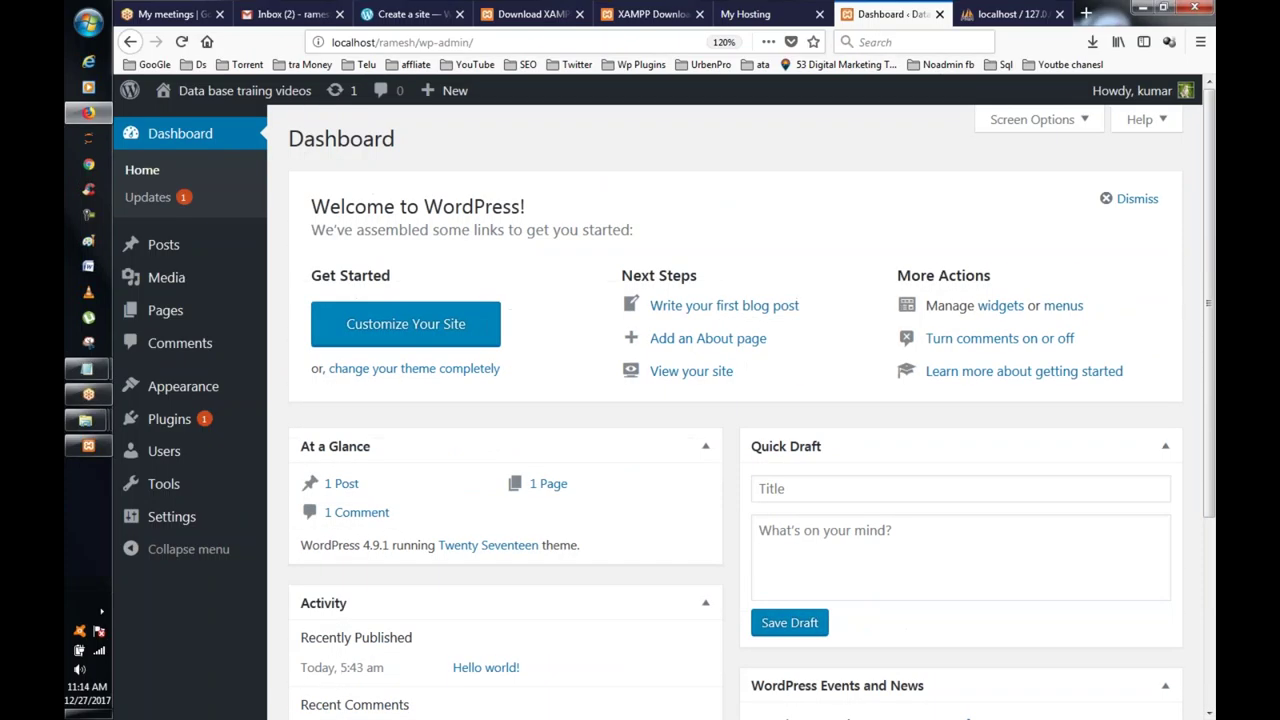
left_click(740, 14)
Step: Load the vlrtraining.in site in the hosting tab
left_click(500, 42)
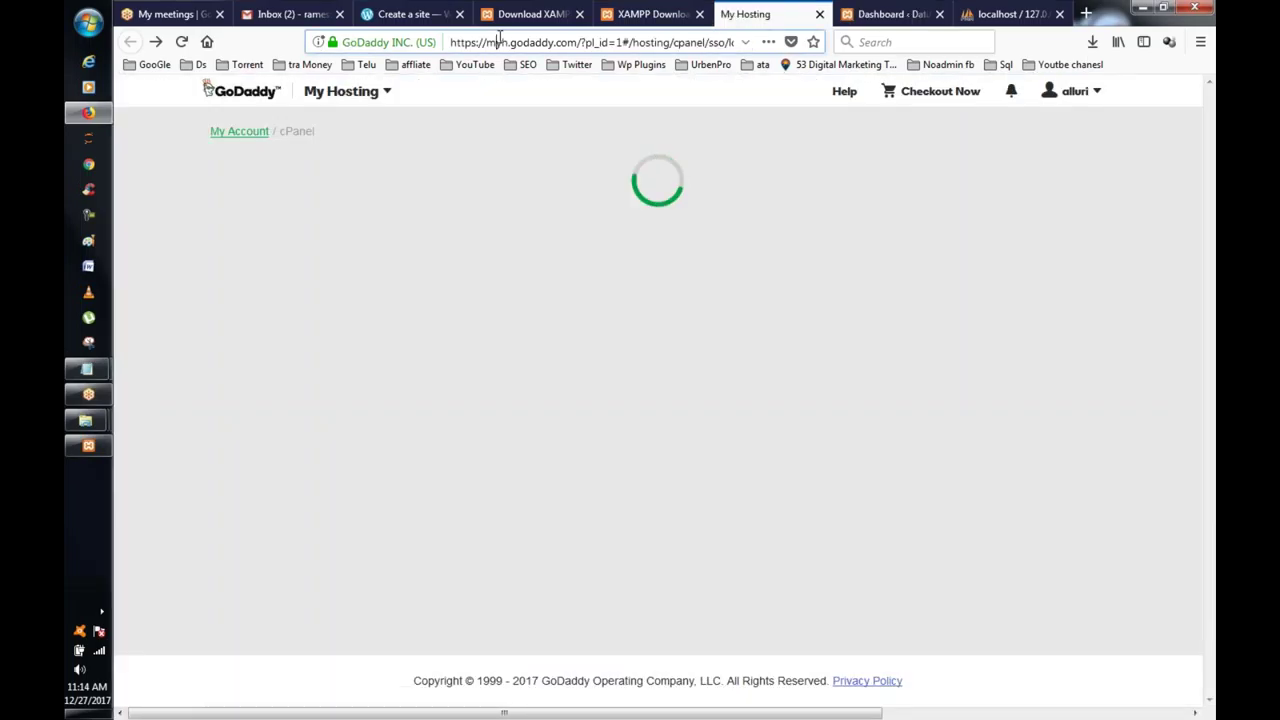
type("vlrtr")
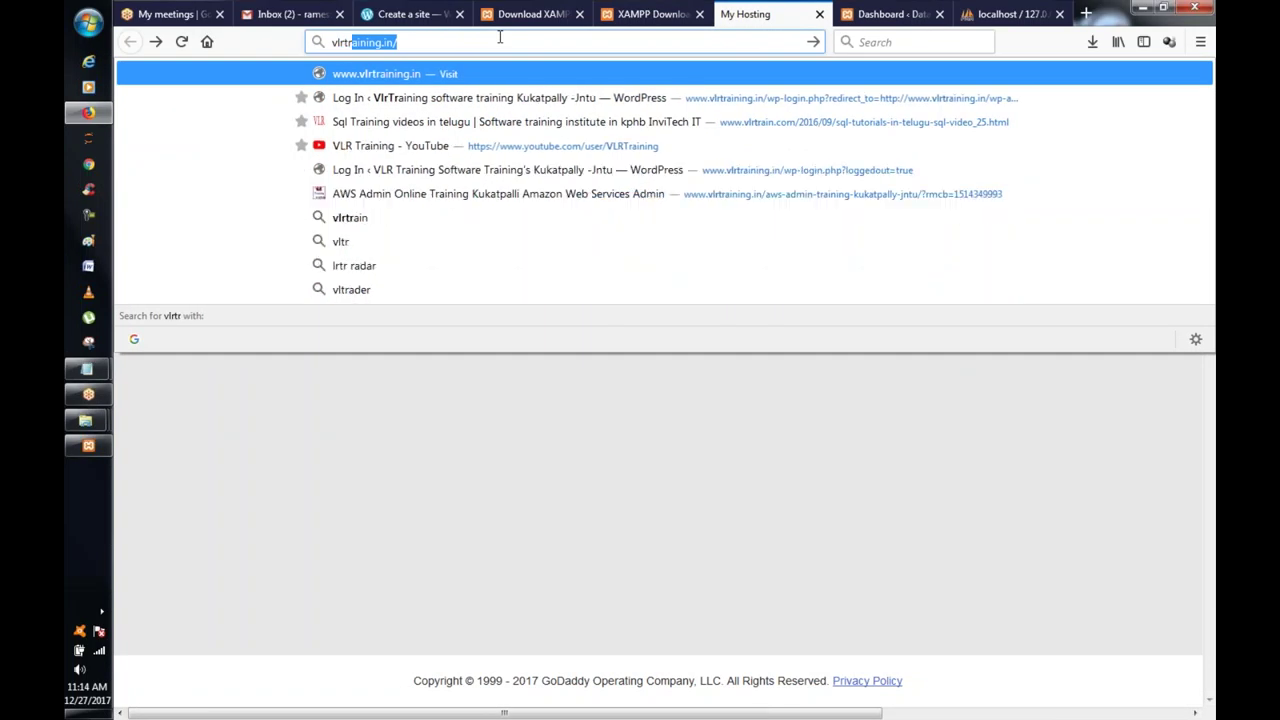
key("Return")
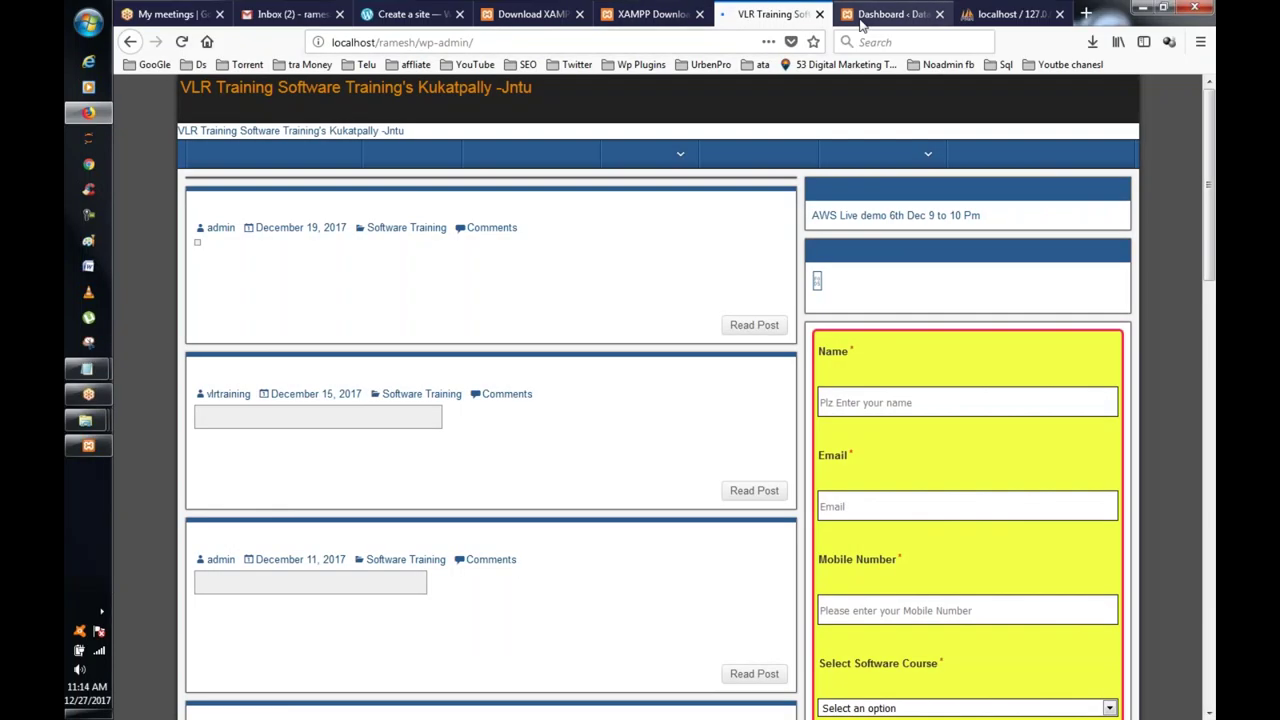
left_click(870, 14)
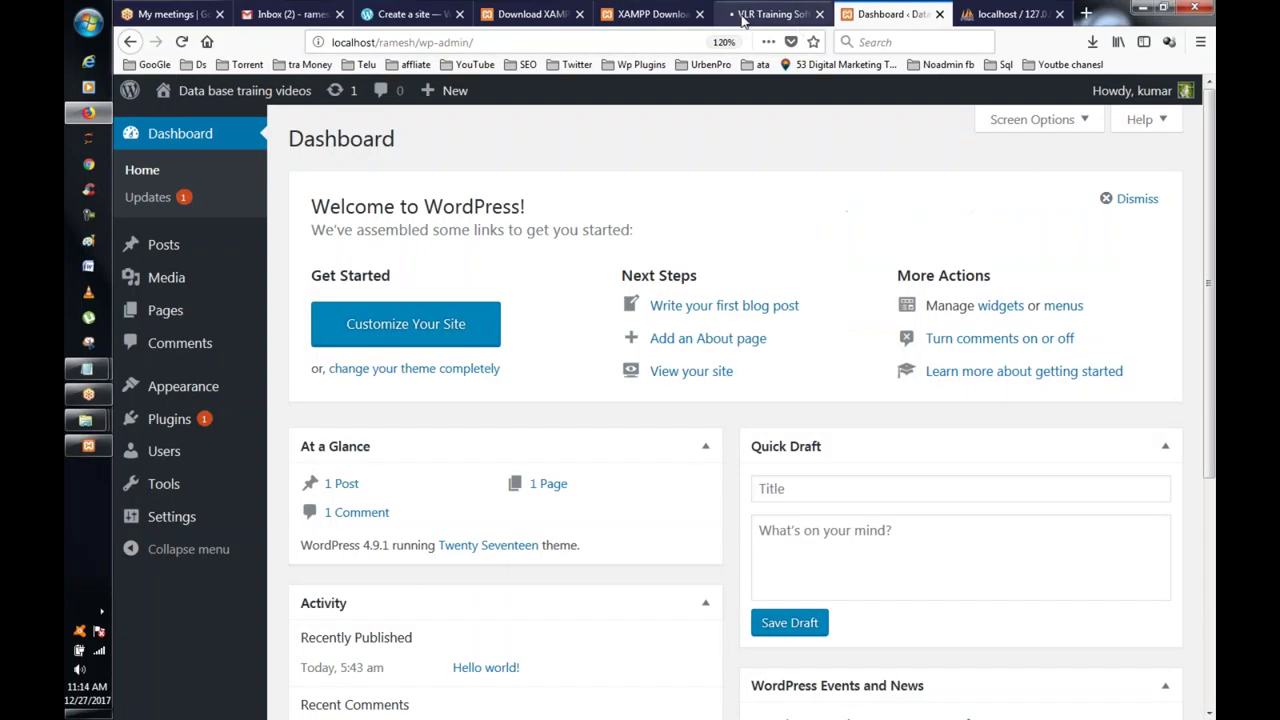
left_click(745, 15)
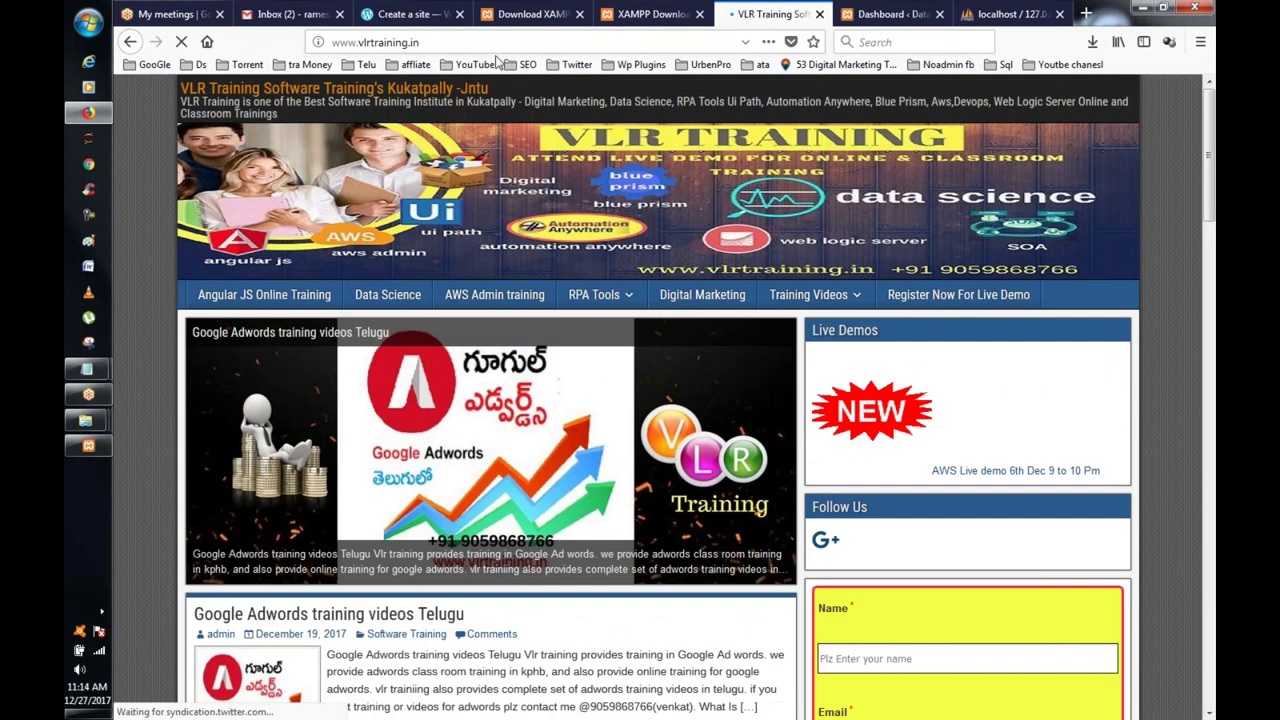
Step: Append /wp-admin to the vlrtraining.in address, fixing the typo, and load it
left_click(545, 37)
left_click(545, 37)
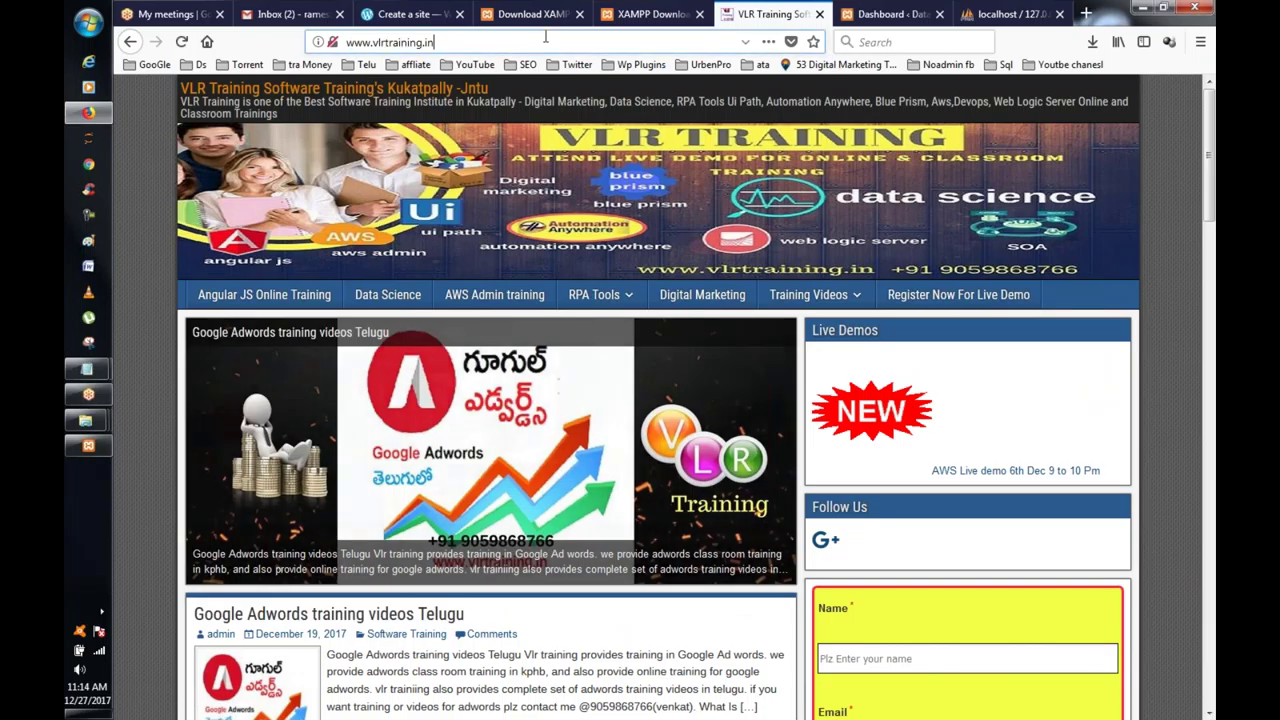
type("/wp")
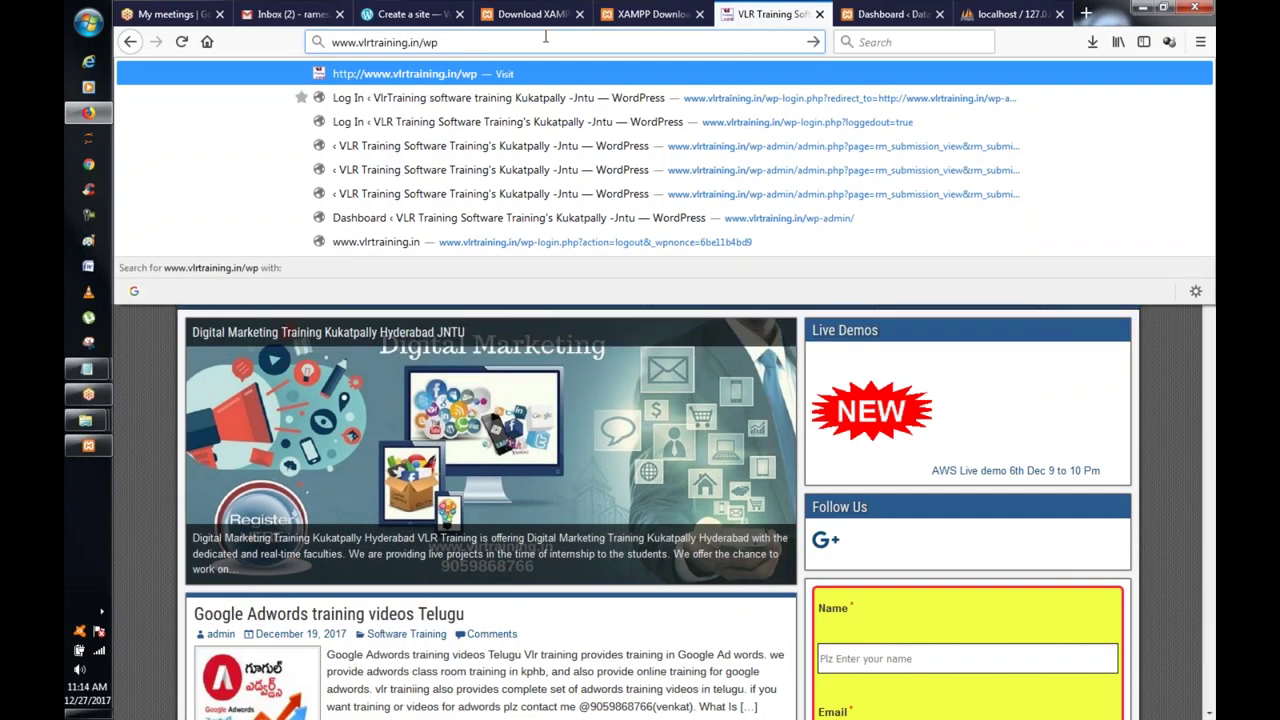
type("-qe")
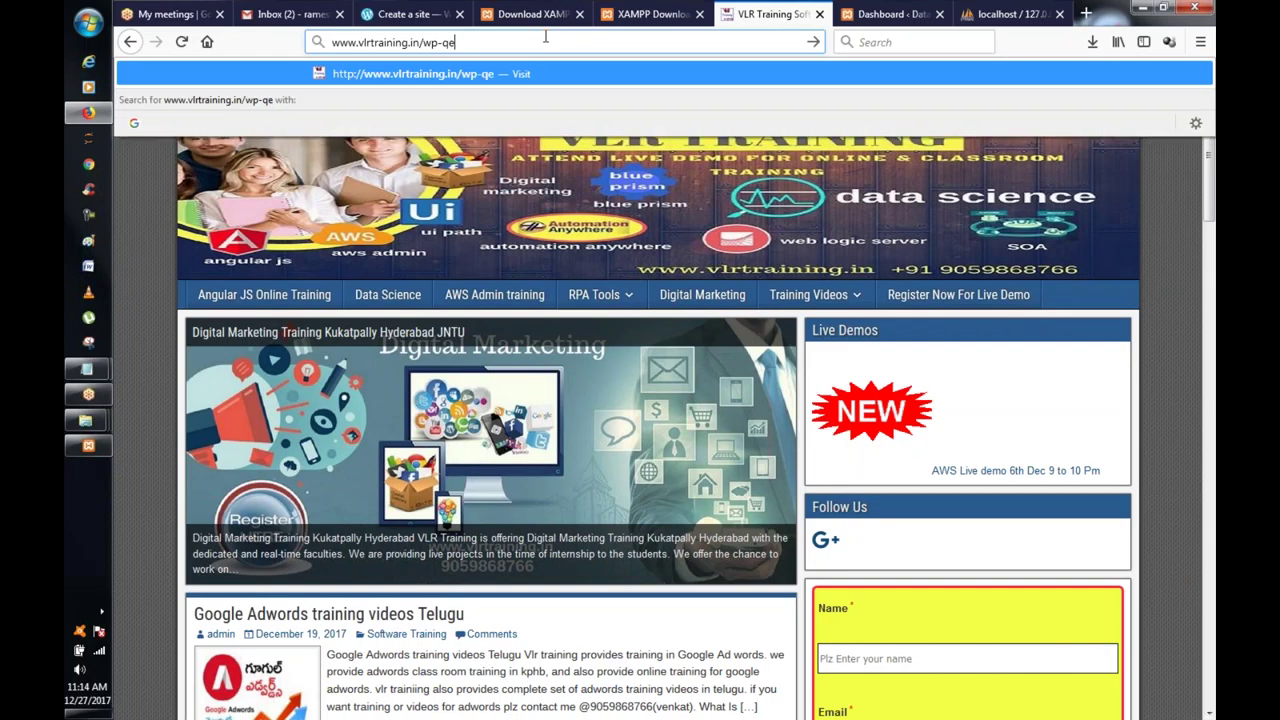
key("BackSpace")
type("dmin")
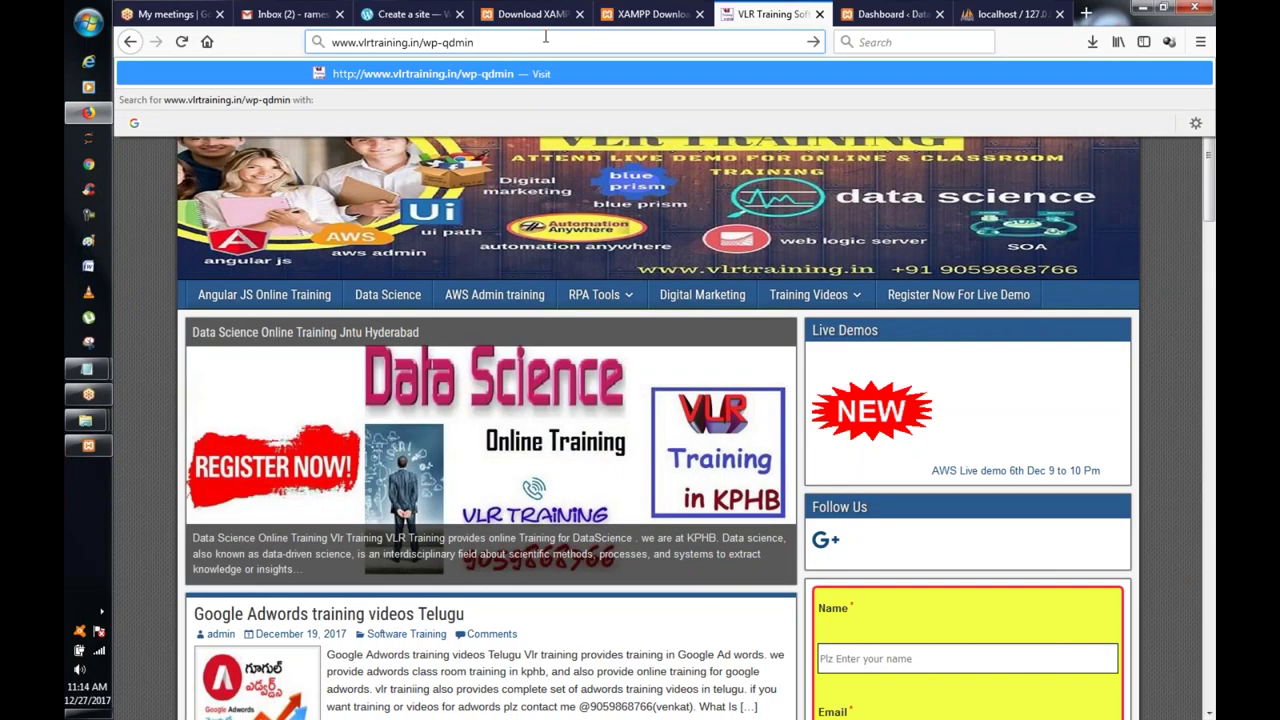
key("BackSpace")
key("BackSpace")
key("BackSpace")
key("BackSpace")
type("dmin")
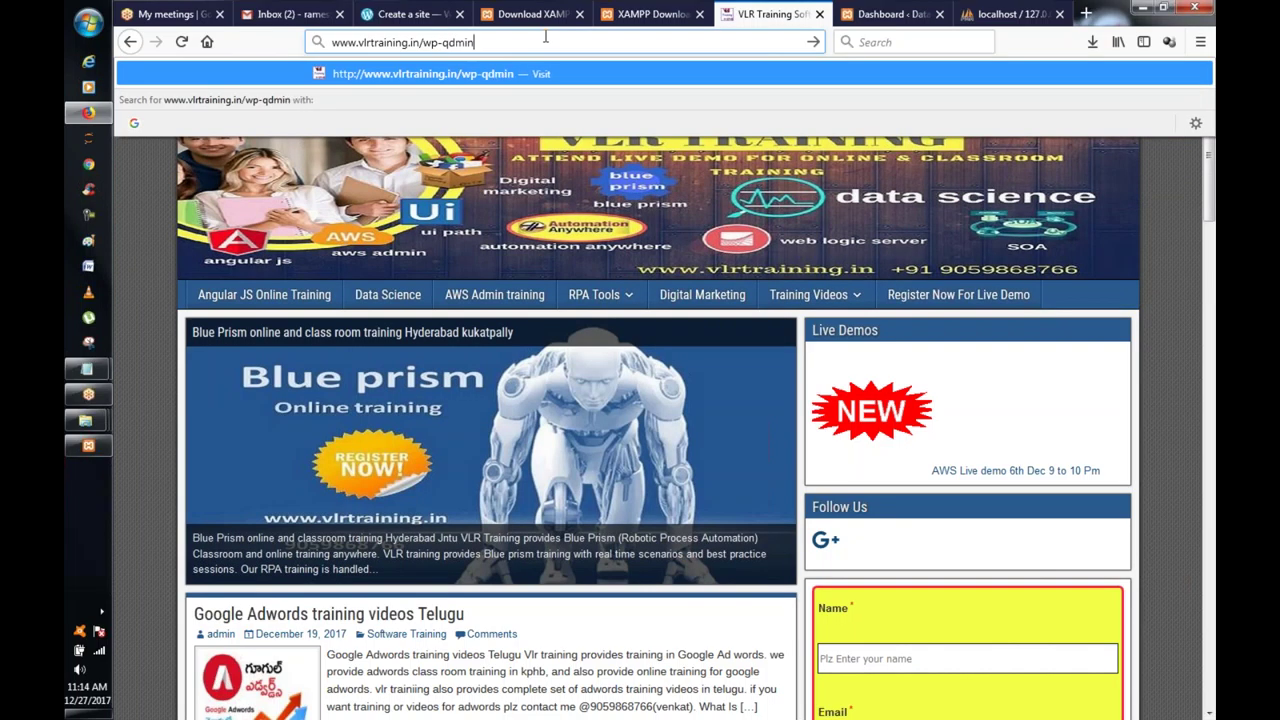
key("BackSpace")
key("BackSpace")
key("BackSpace")
key("BackSpace")
key("BackSpace")
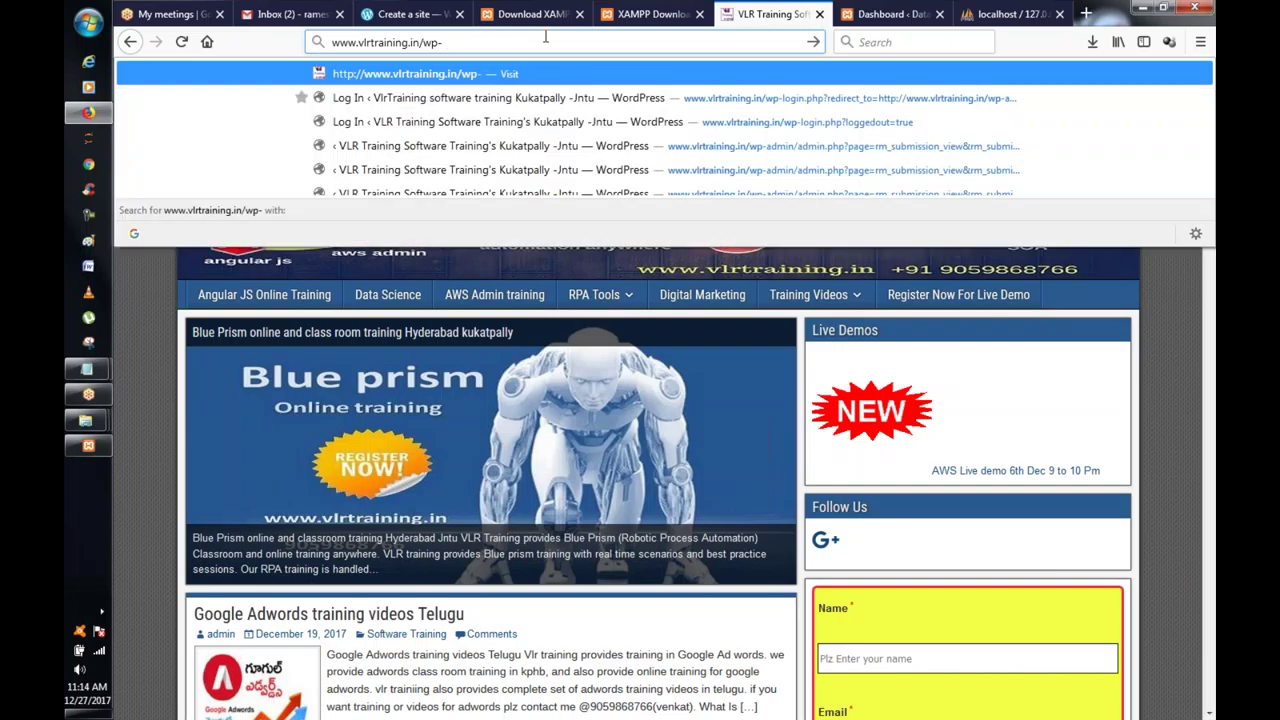
type("ad")
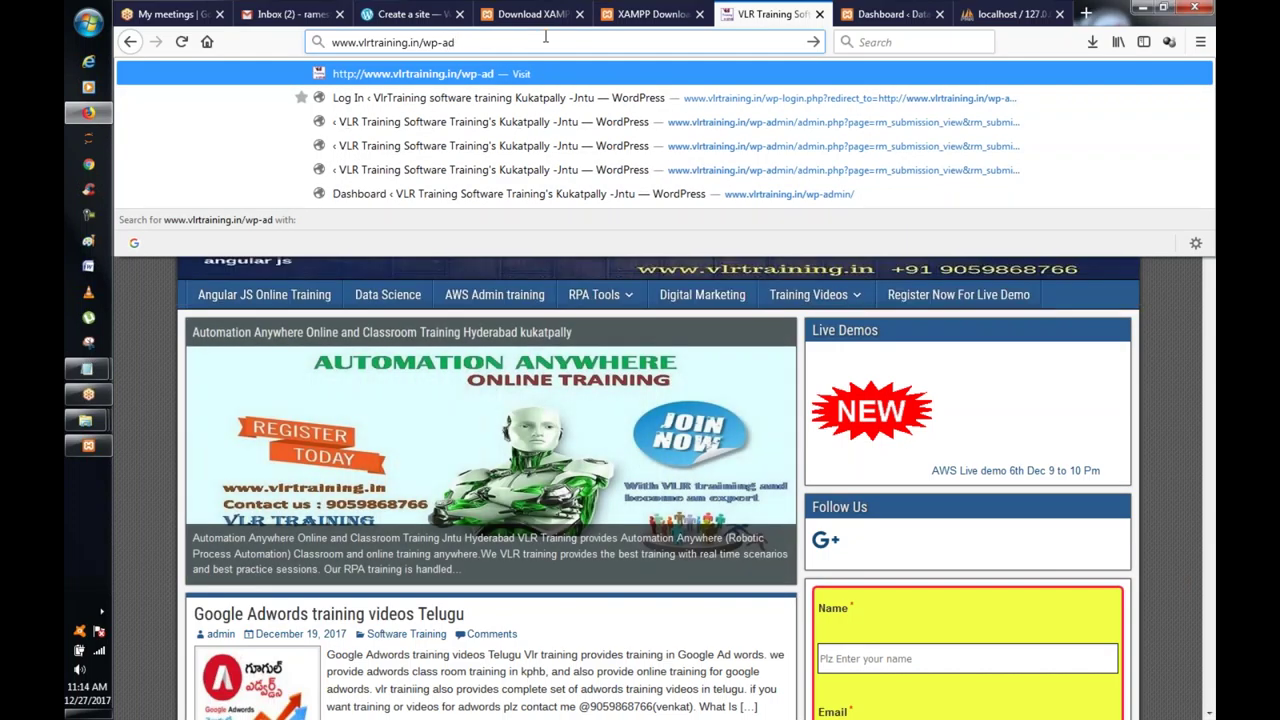
type("min")
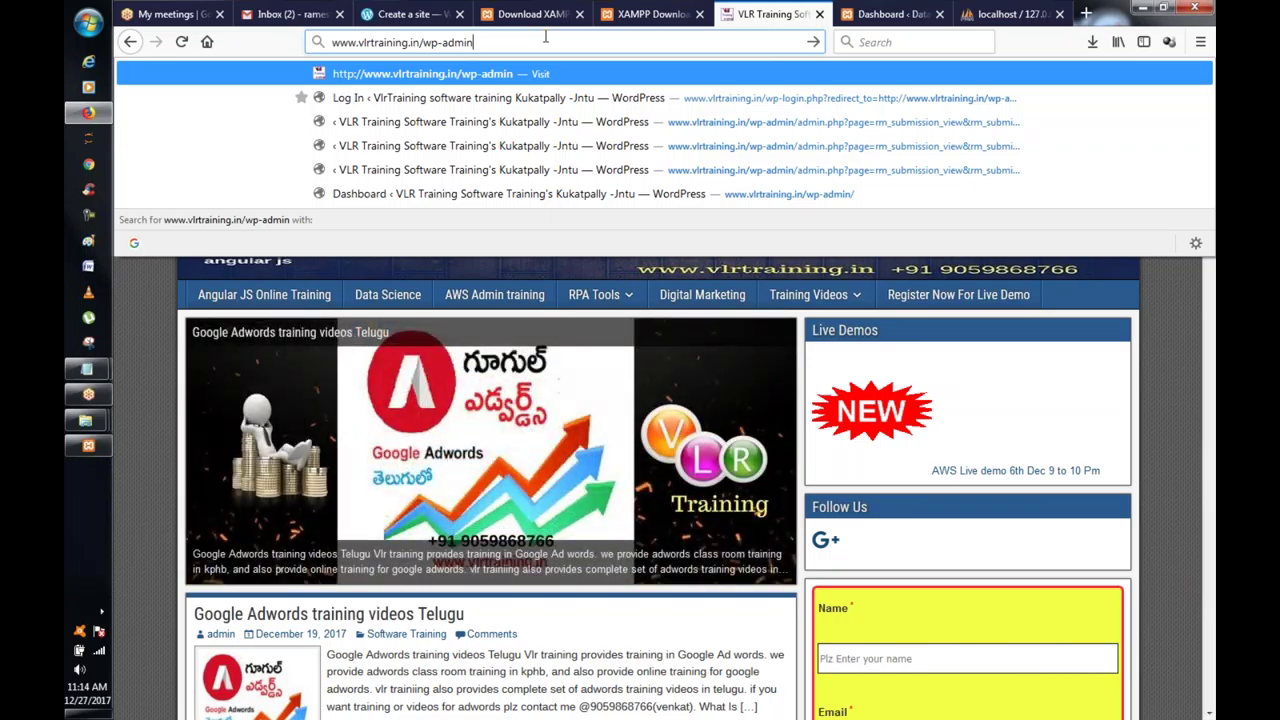
key("Return")
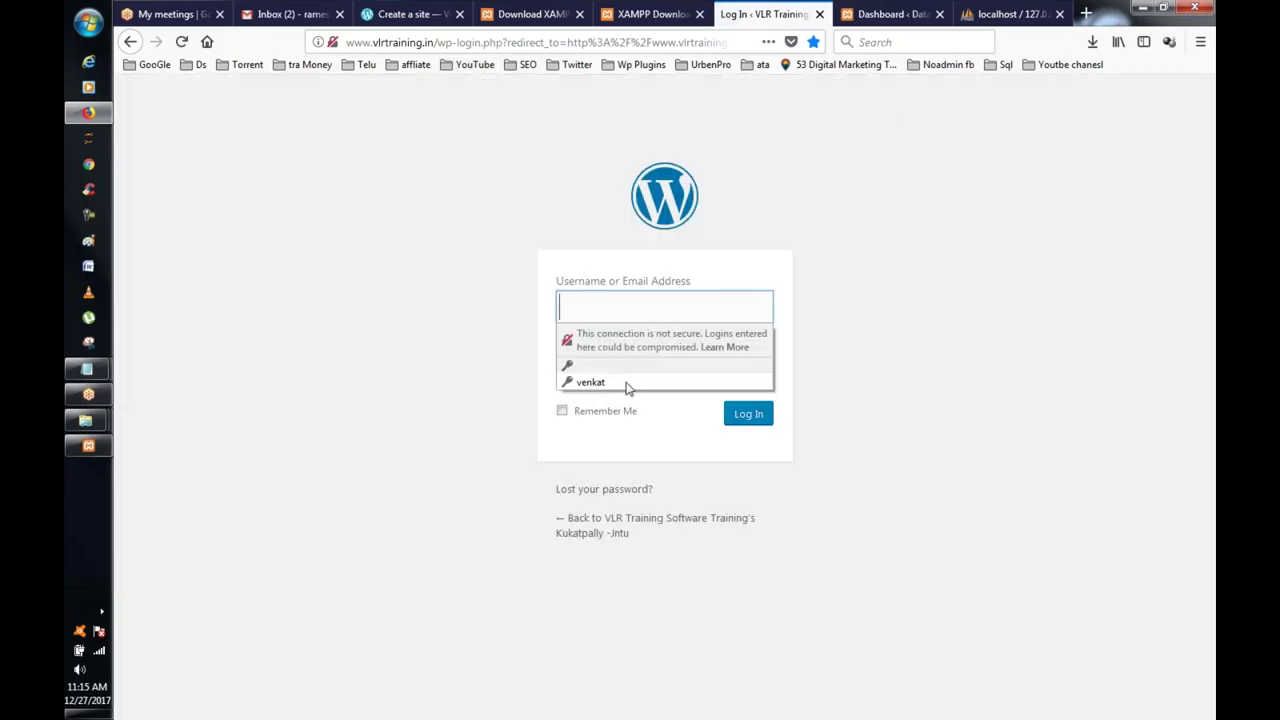
Step: Sign in to the live vlrtraining.in dashboard with the saved login and look it over
left_click(600, 381)
left_click(748, 413)
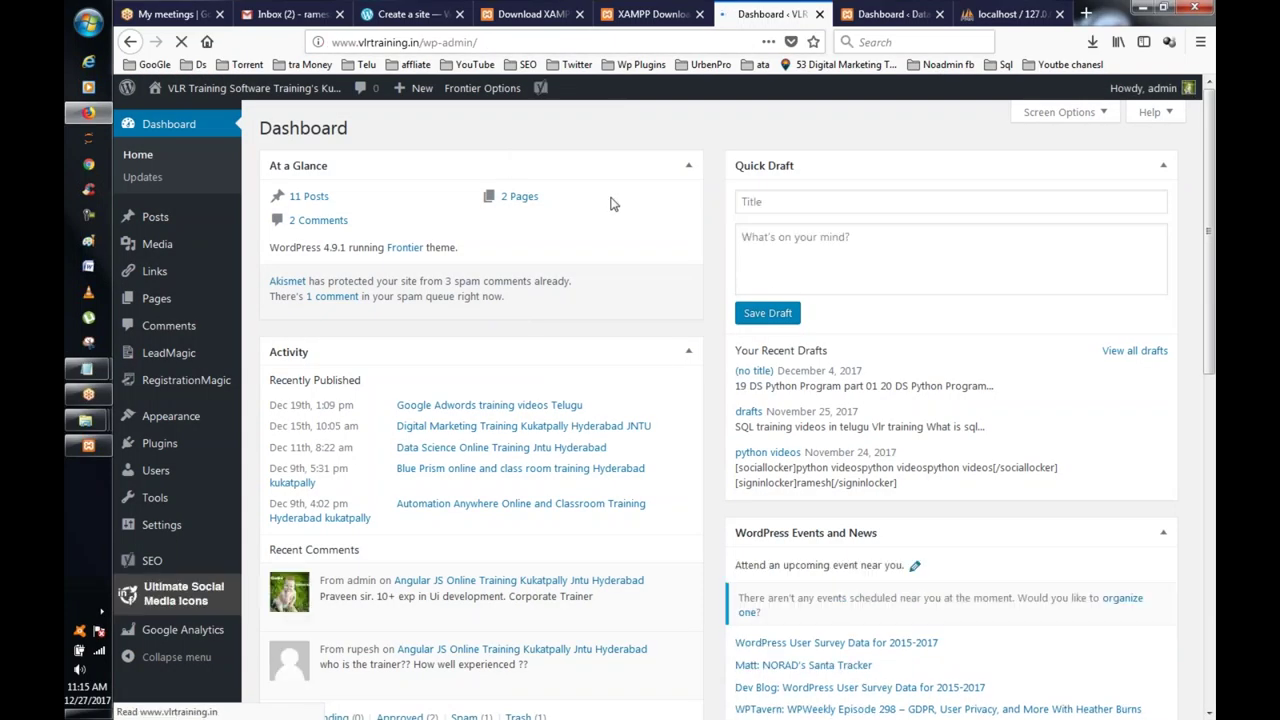
scroll(608, 200, "down", 4)
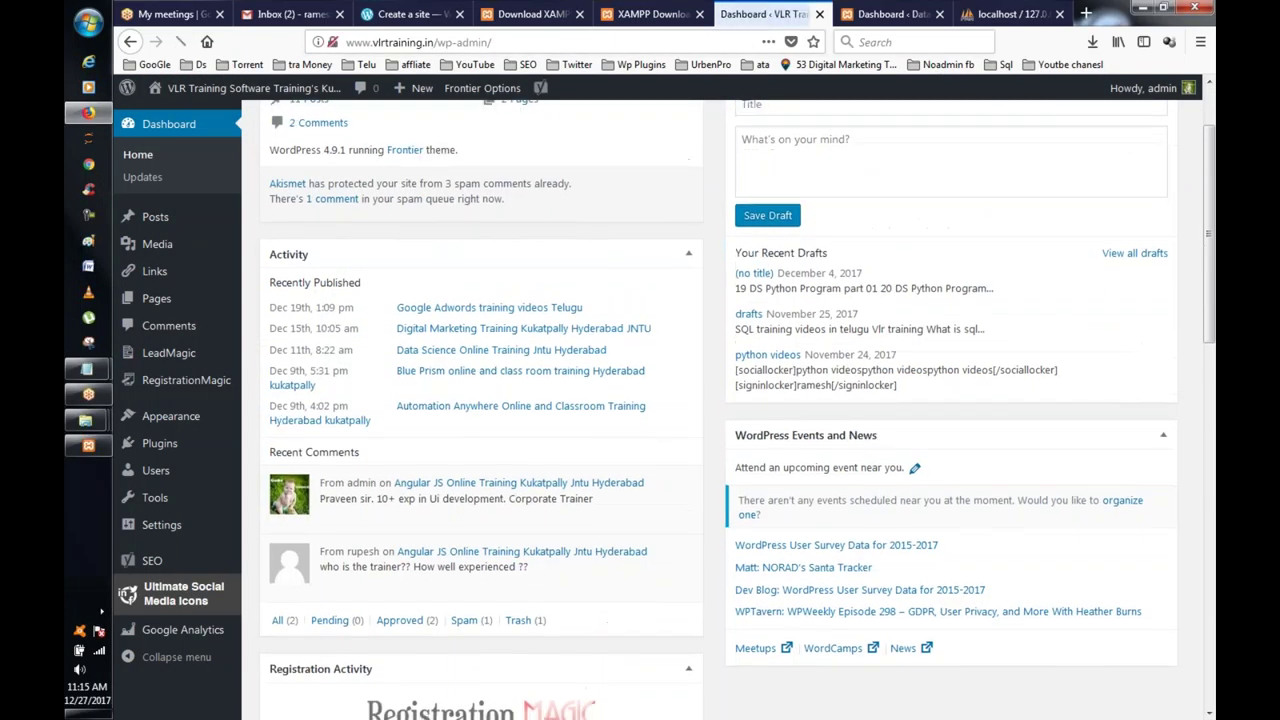
scroll(590, 210, "down", 6)
scroll(590, 210, "down", 2)
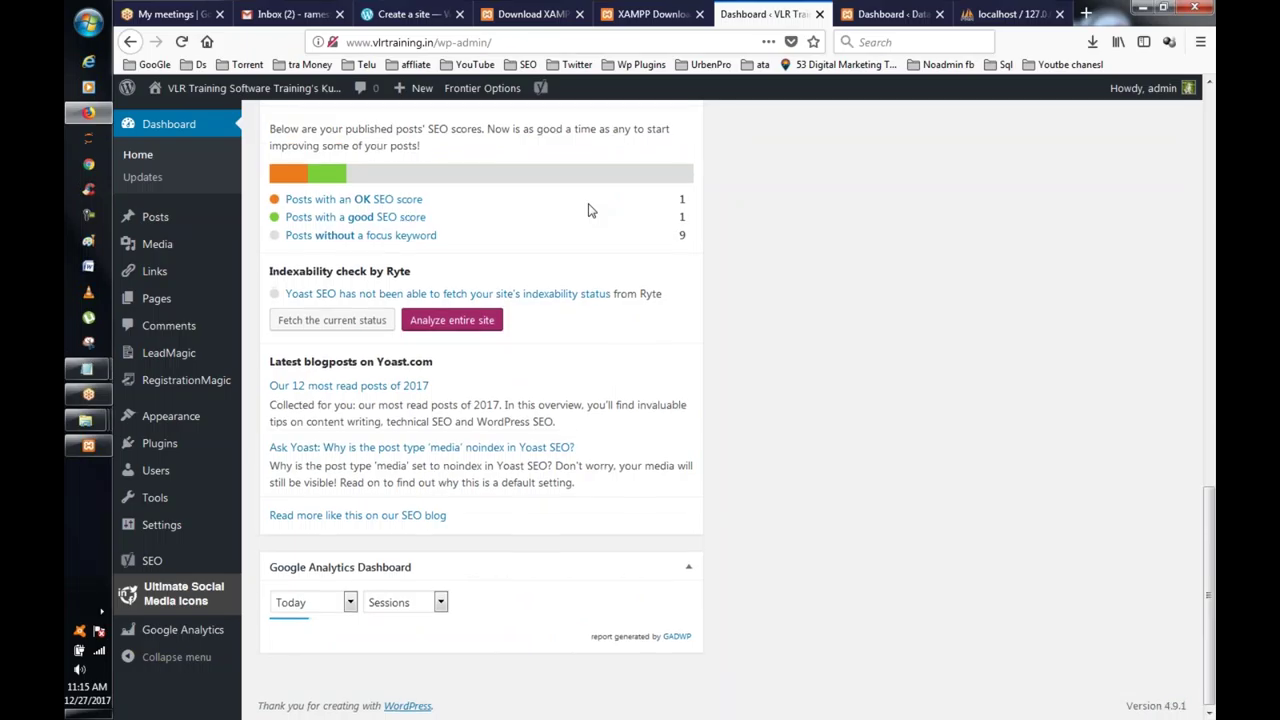
scroll(590, 210, "up", 6)
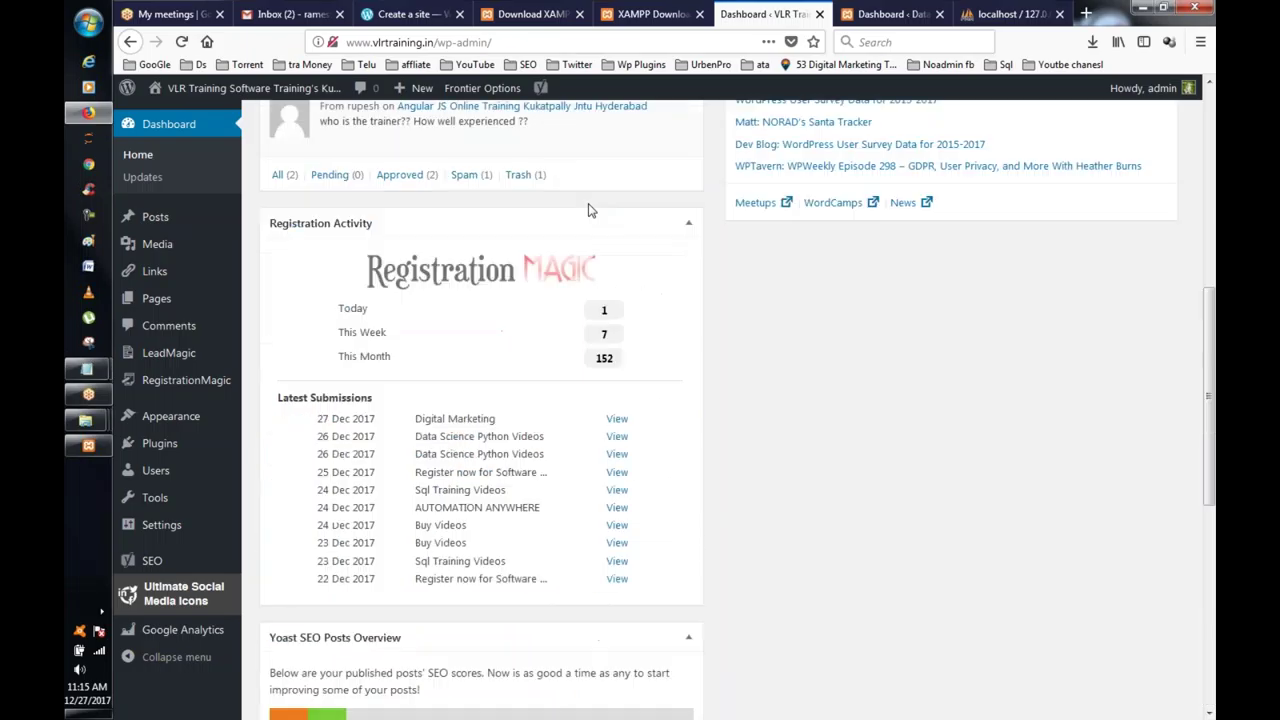
Step: Go back to the localhost/ramesh dashboard tab and bring XAMPP Control Panel to the front
left_click(880, 15)
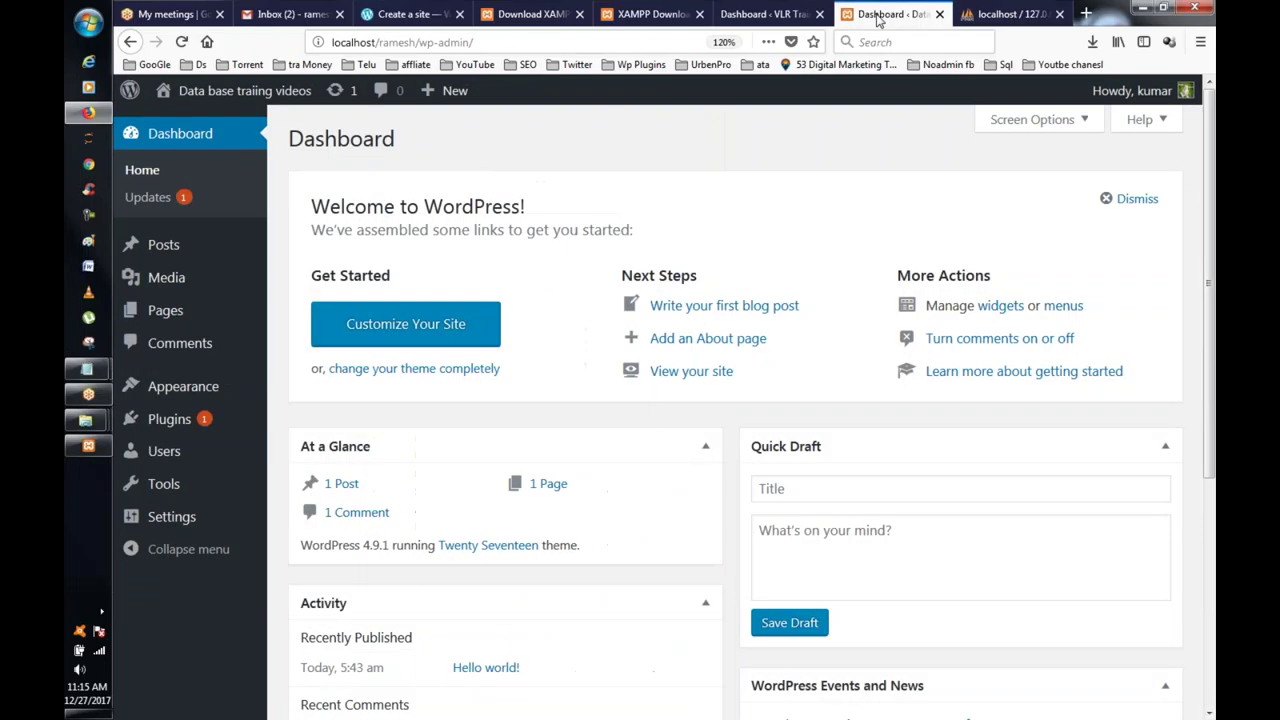
left_click(487, 41)
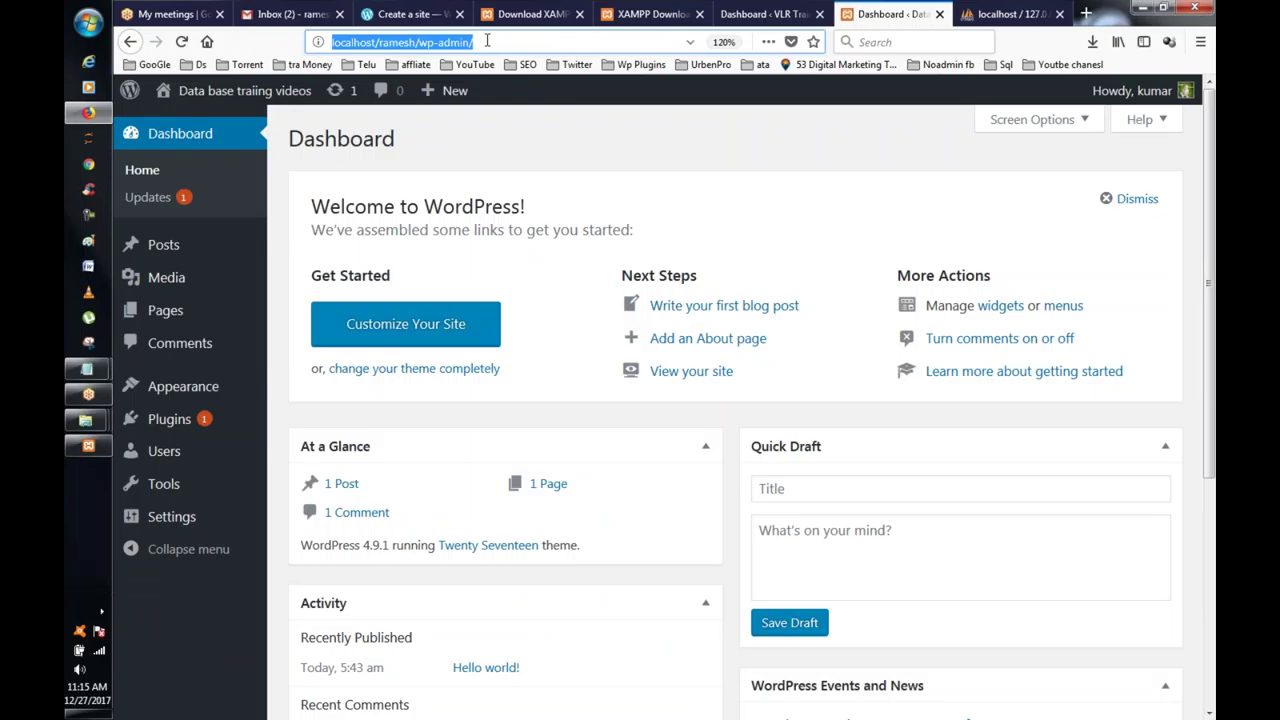
left_click(438, 41)
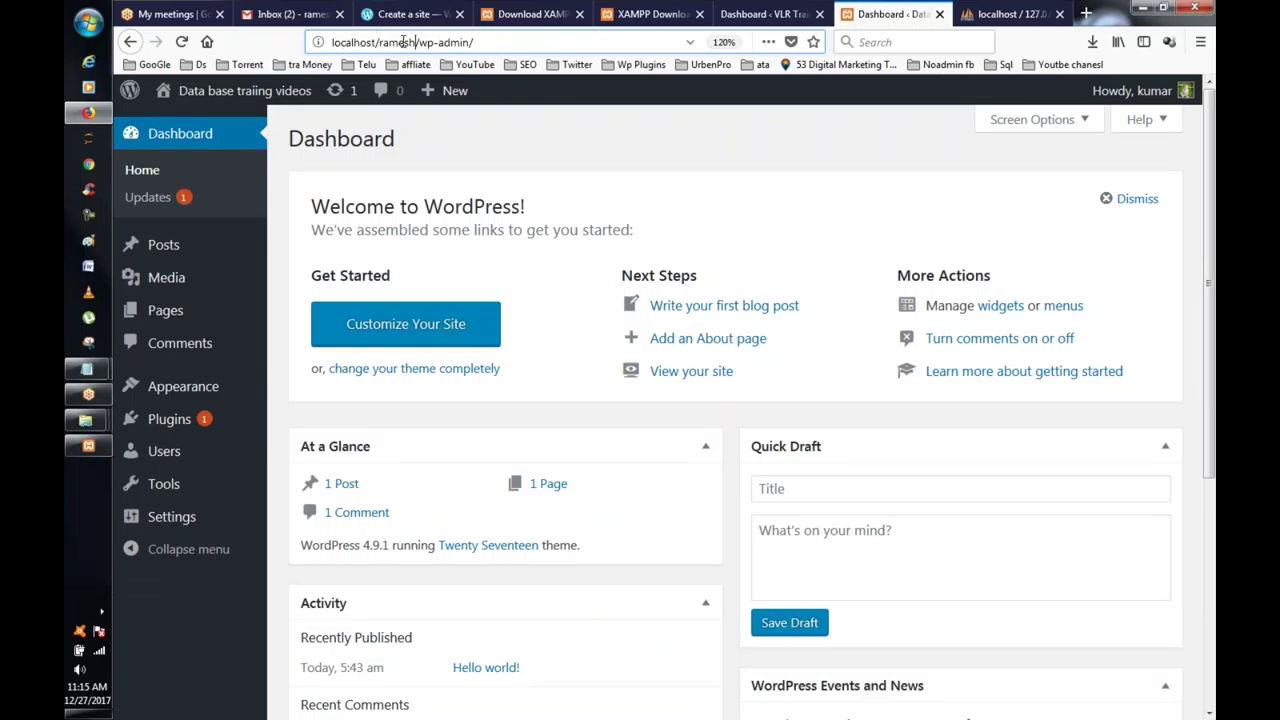
left_click_drag(416, 41, 242, 36)
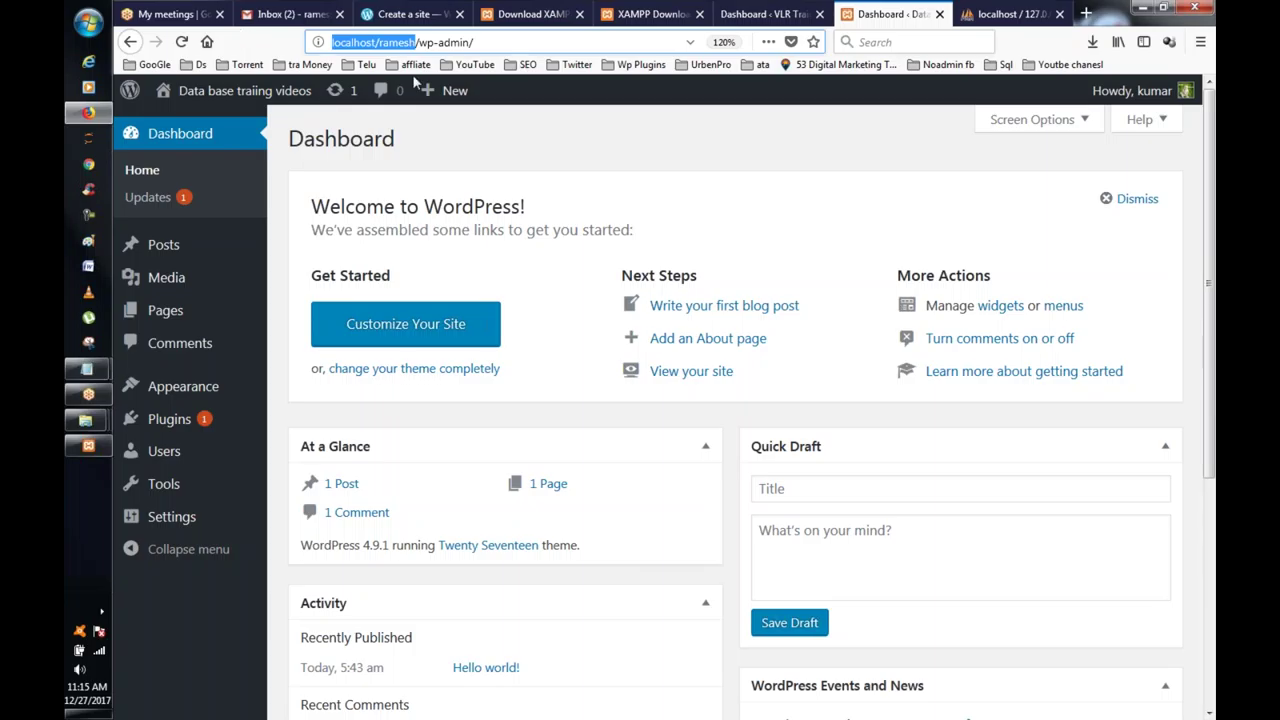
left_click(88, 446)
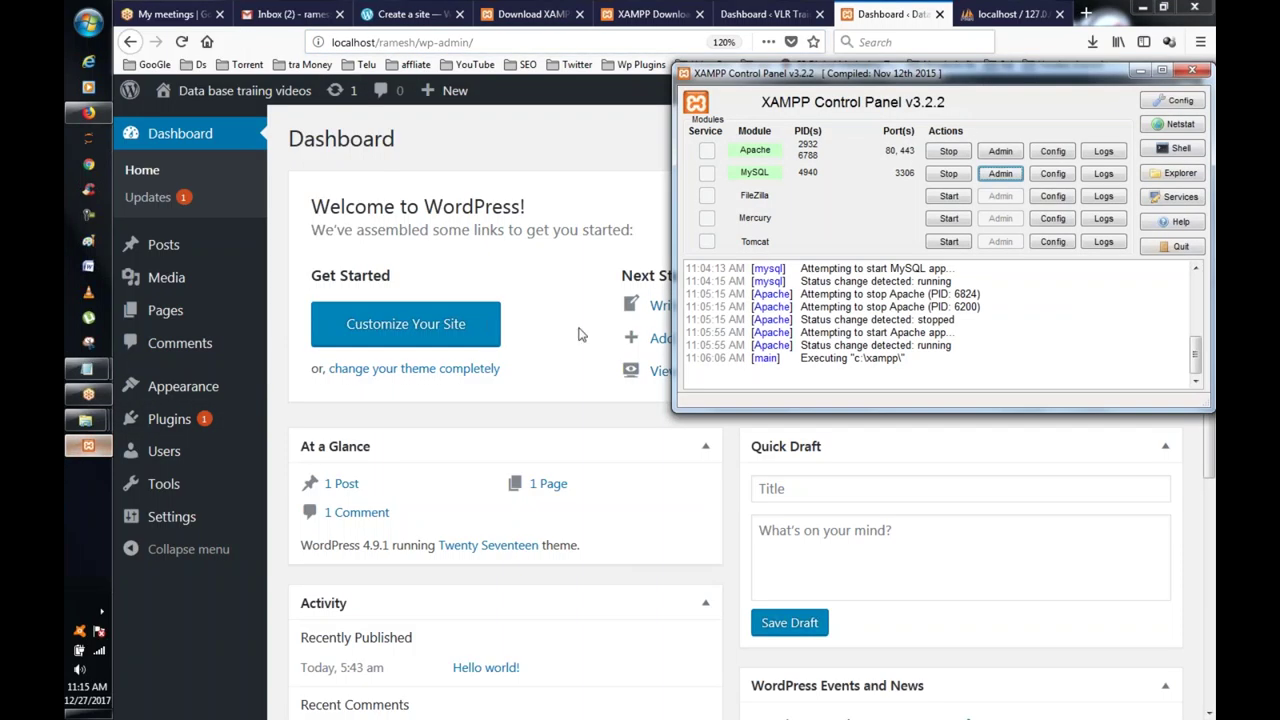
Step: Stop Apache and MySQL, then return to Firefox and select /wp-admin/ in the address
left_click(948, 151)
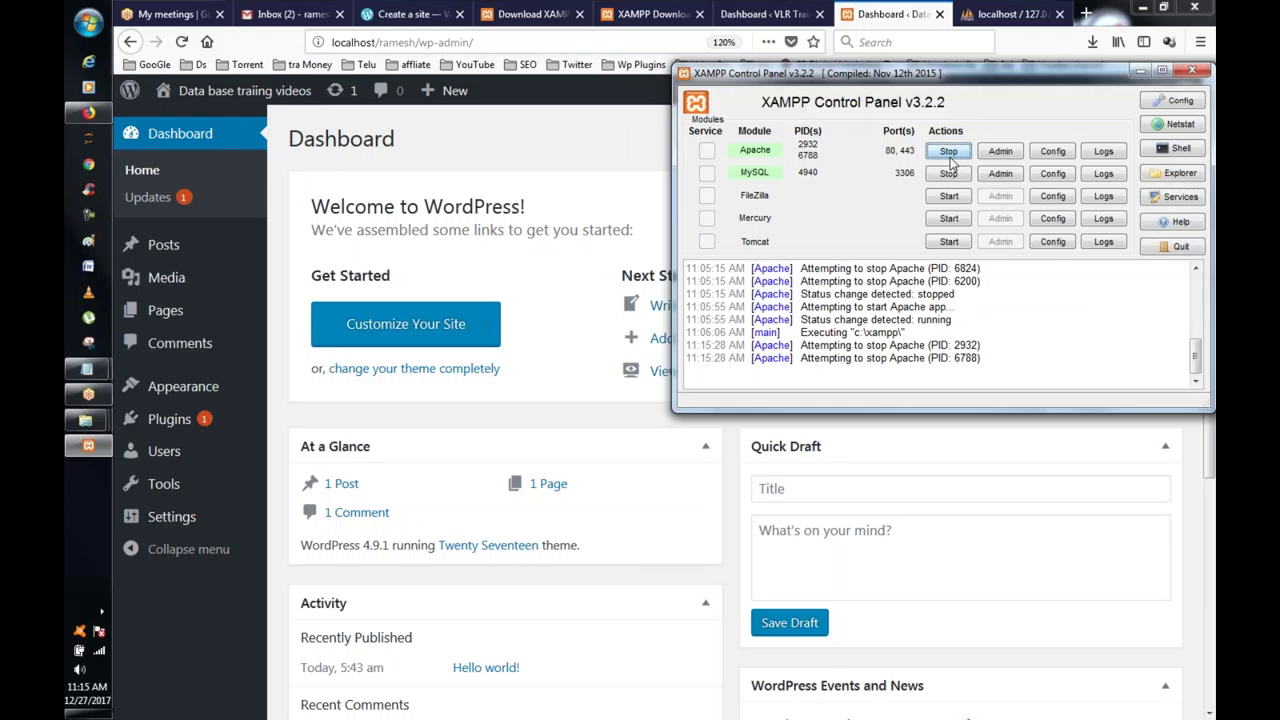
left_click(948, 174)
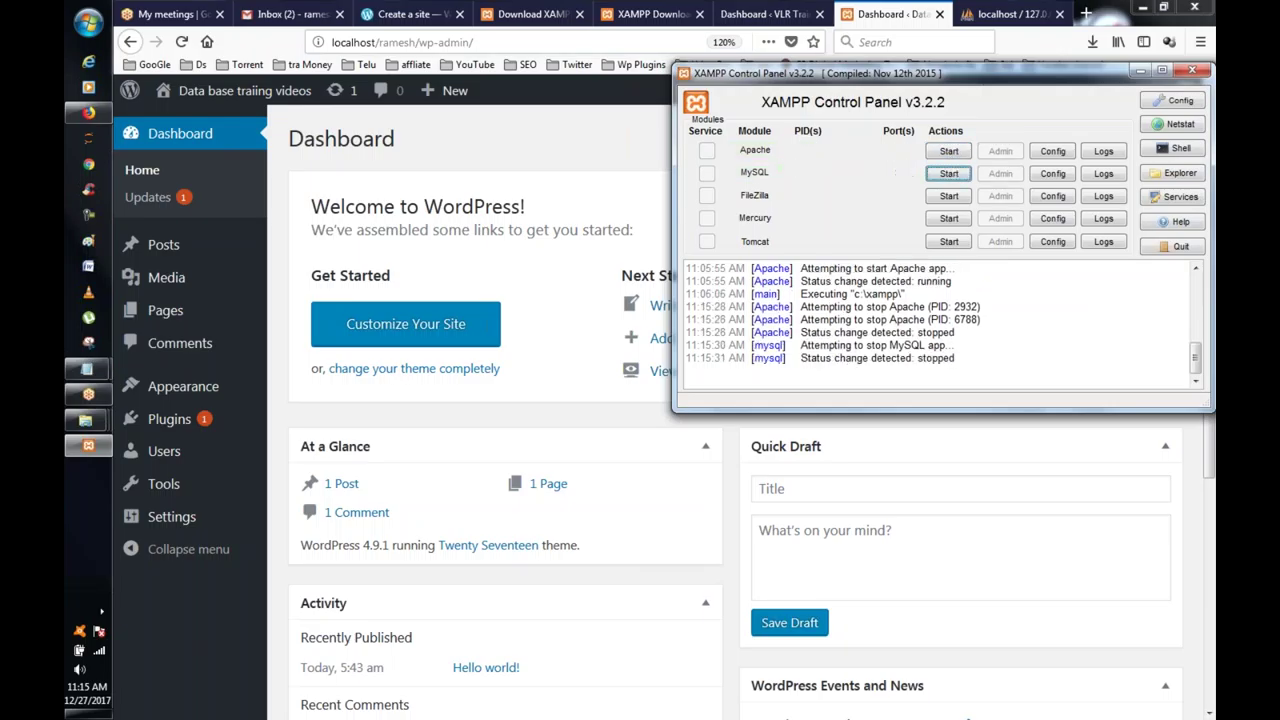
left_click(530, 139)
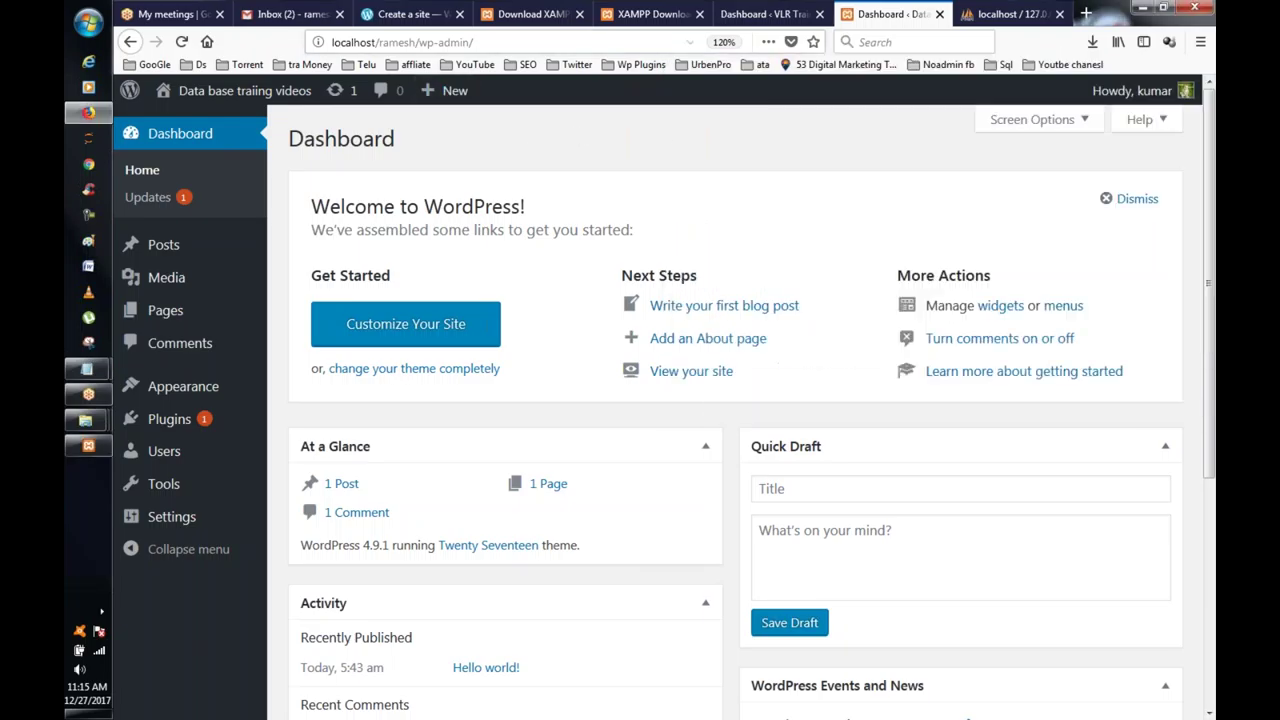
left_click_drag(418, 42, 594, 58)
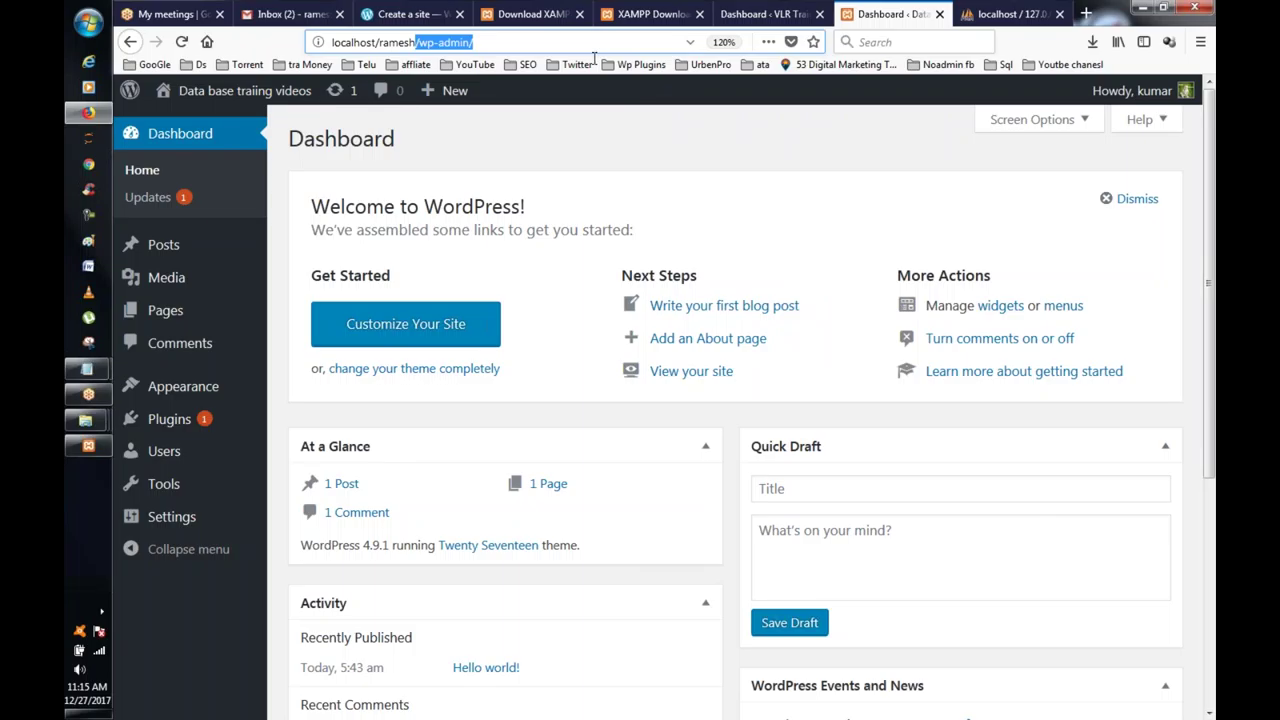
Step: Retry localhost/ramesh, which cannot connect, then start Apache again in XAMPP
key("BackSpace")
key("Return")
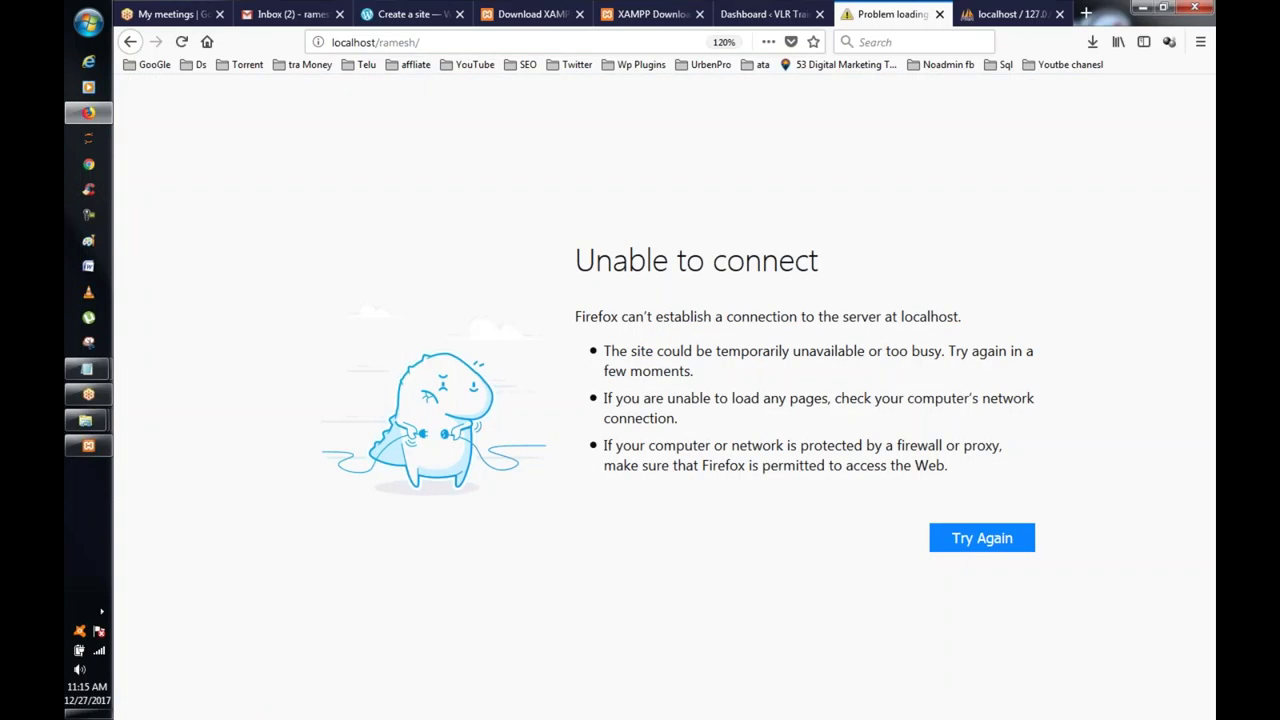
left_click(392, 48)
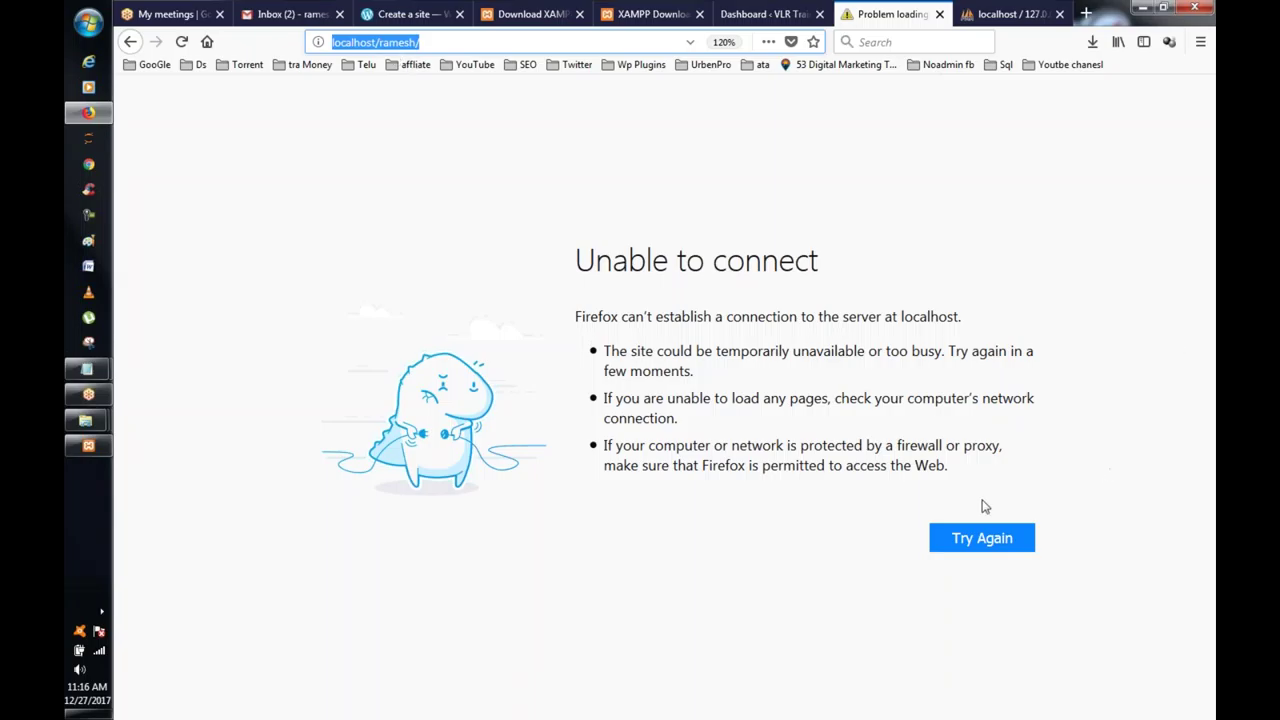
left_click(1002, 556)
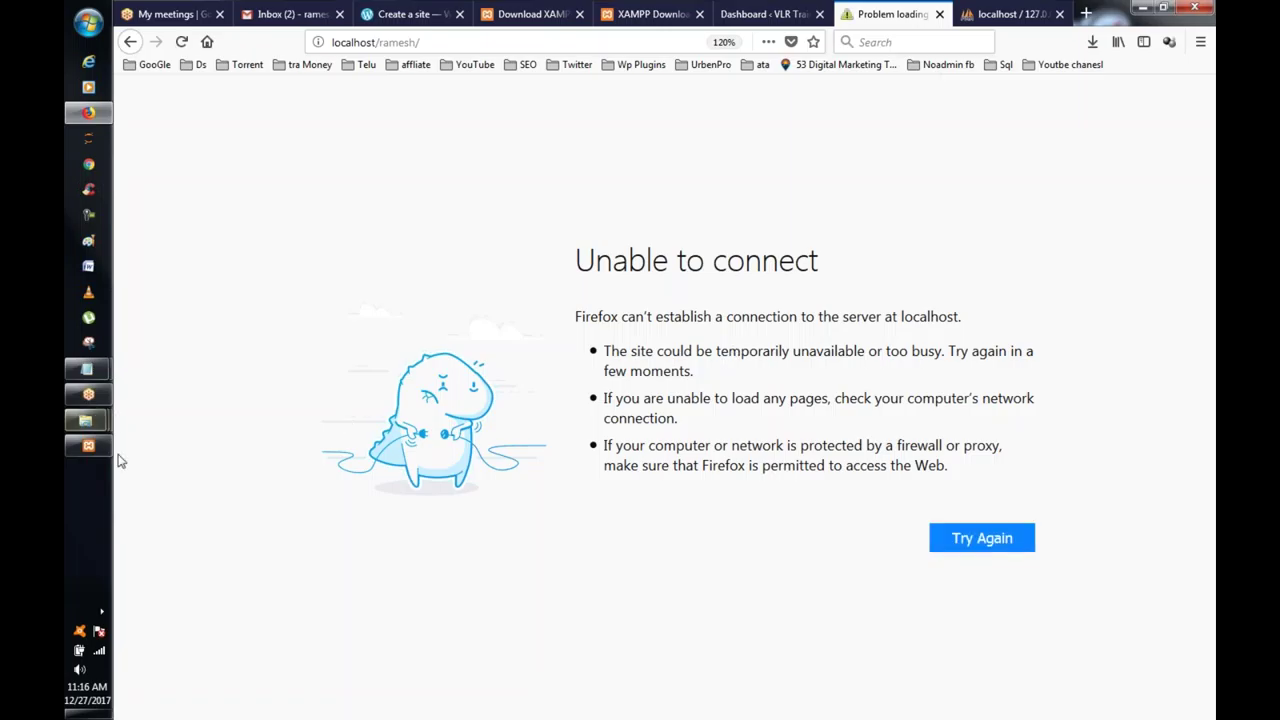
left_click(95, 446)
left_click(949, 151)
Step: Start the MySQL server so it runs on port 3306 alongside Apache
left_click(955, 173)
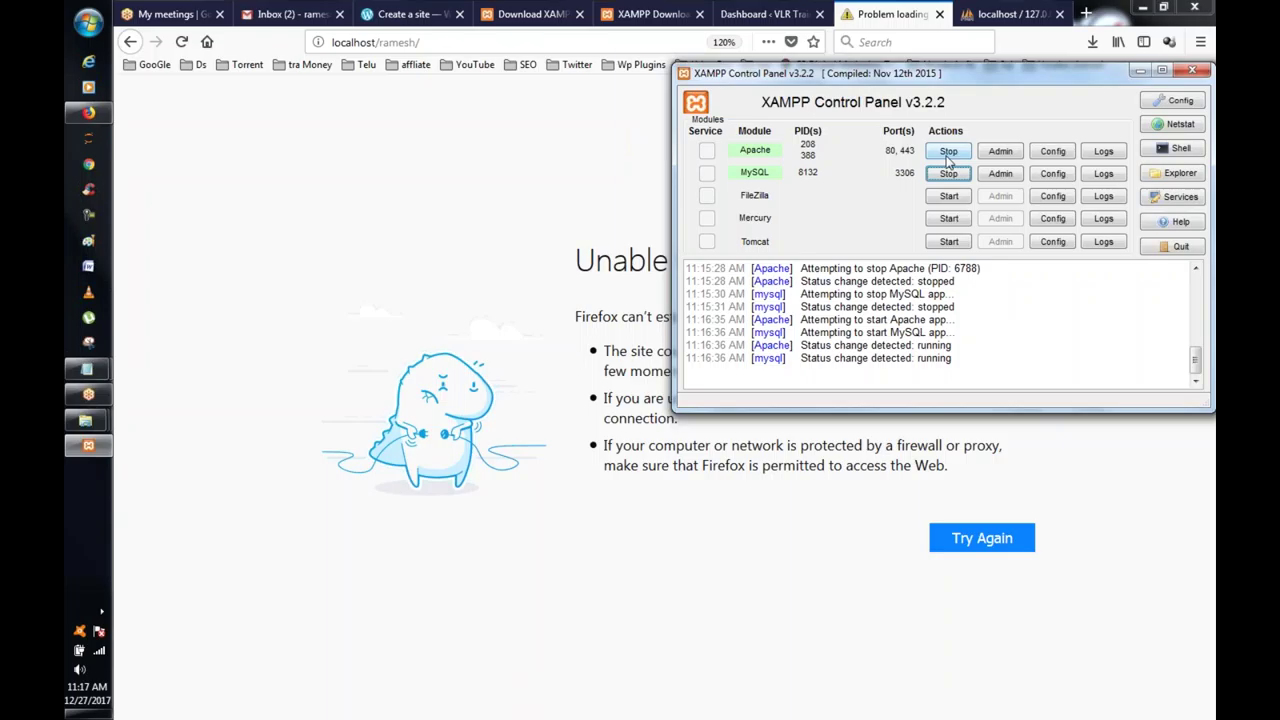
Step: Reload the failed localhost/ramesh tab with F5 now that the XAMPP servers are running
left_click(752, 14)
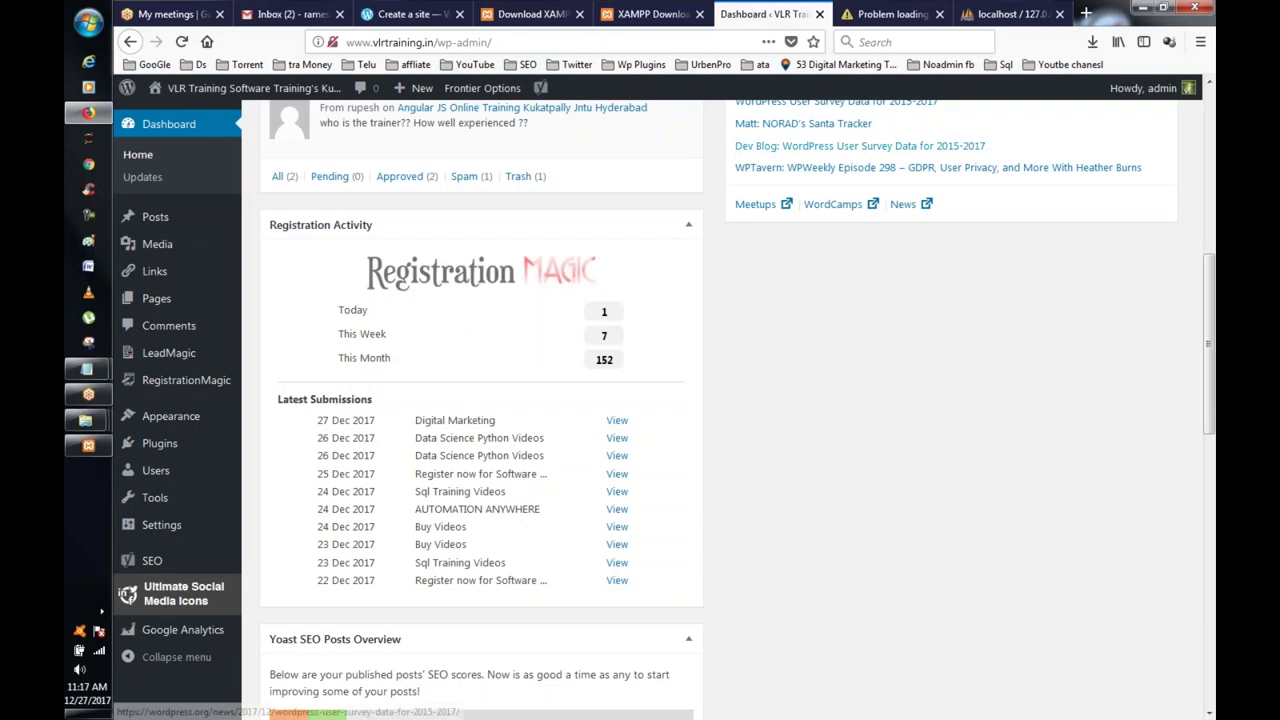
scroll(400, 360, "up", 3)
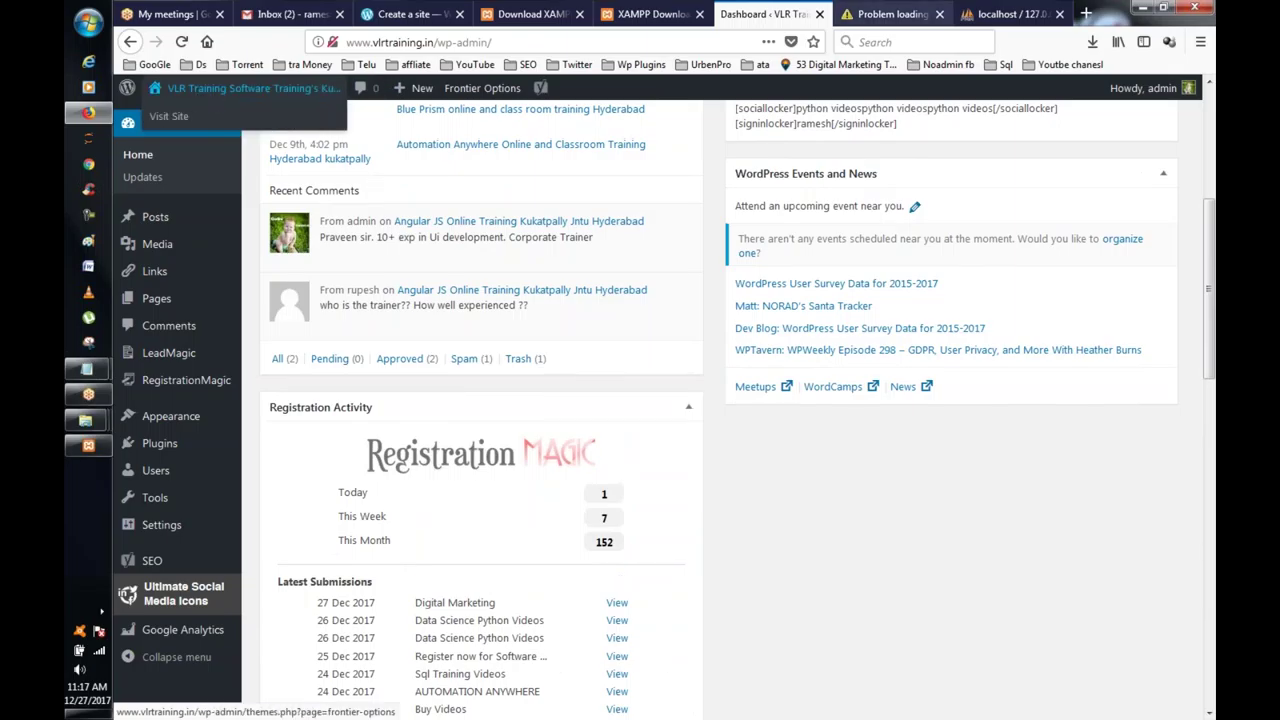
left_click(868, 12)
left_click(1005, 14)
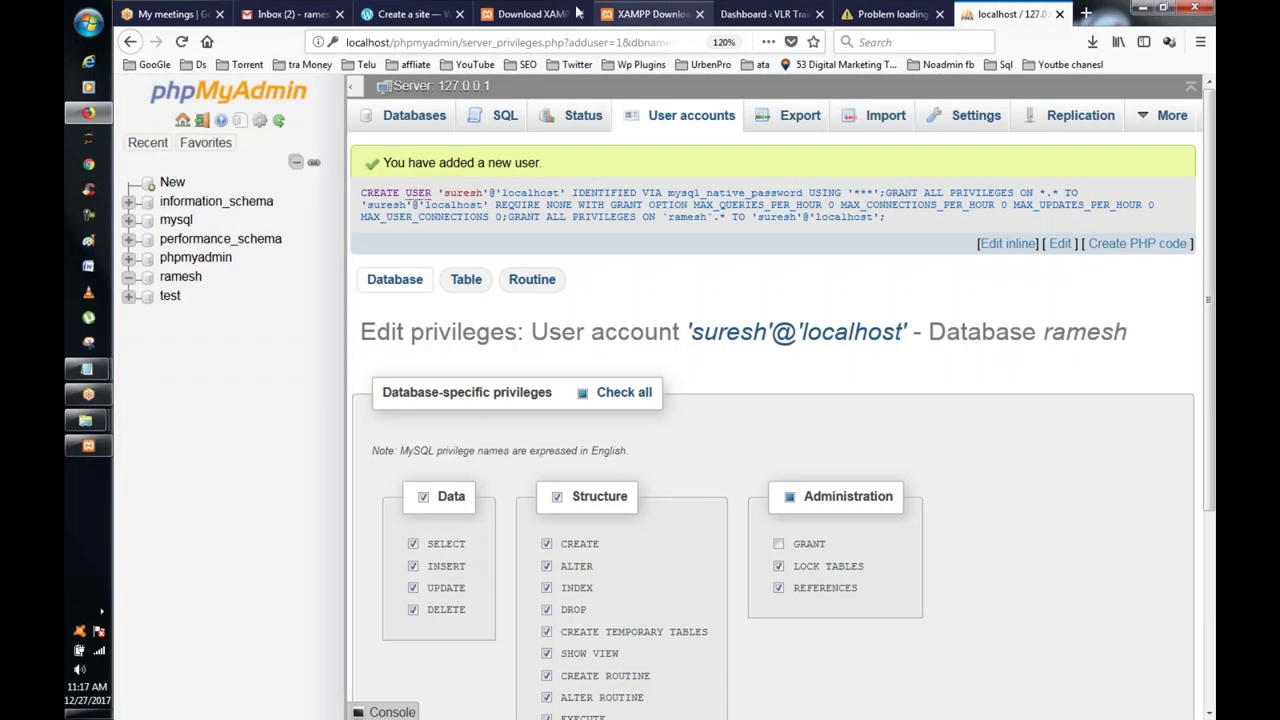
left_click(748, 22)
left_click(880, 18)
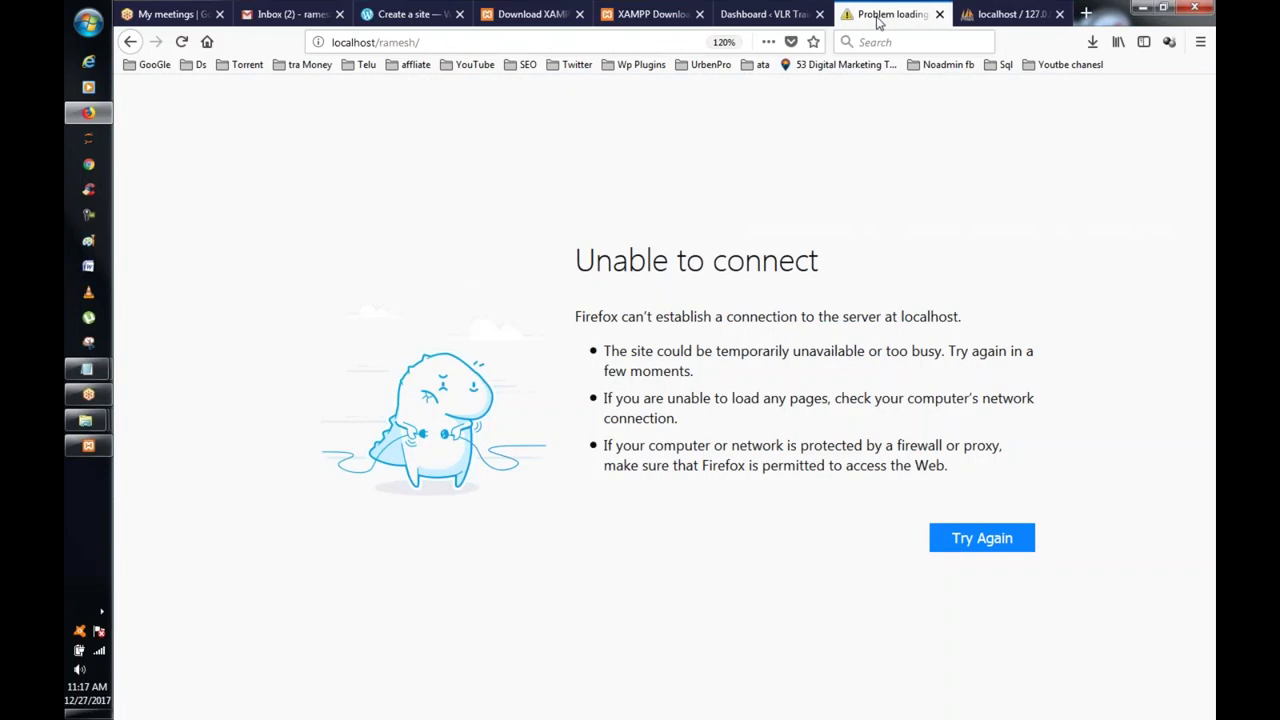
key("F5")
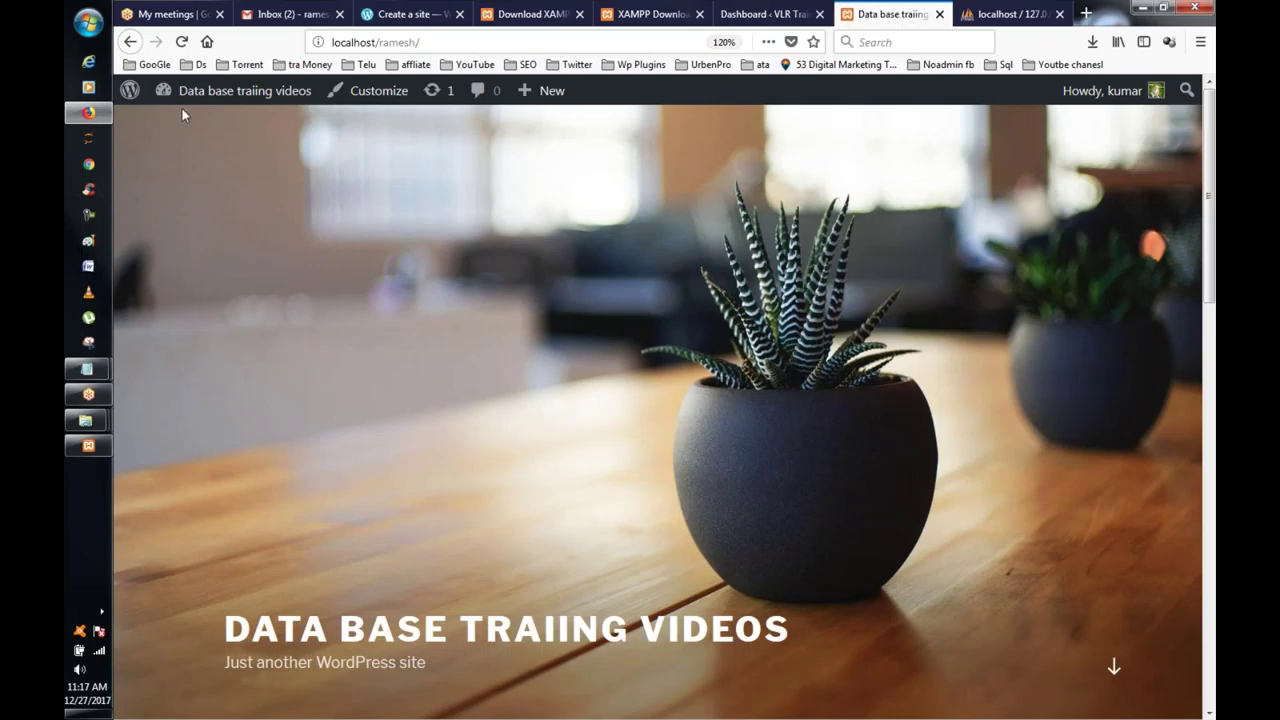
Step: Open the local site's admin dashboard from its admin bar
mouse_move(245, 90)
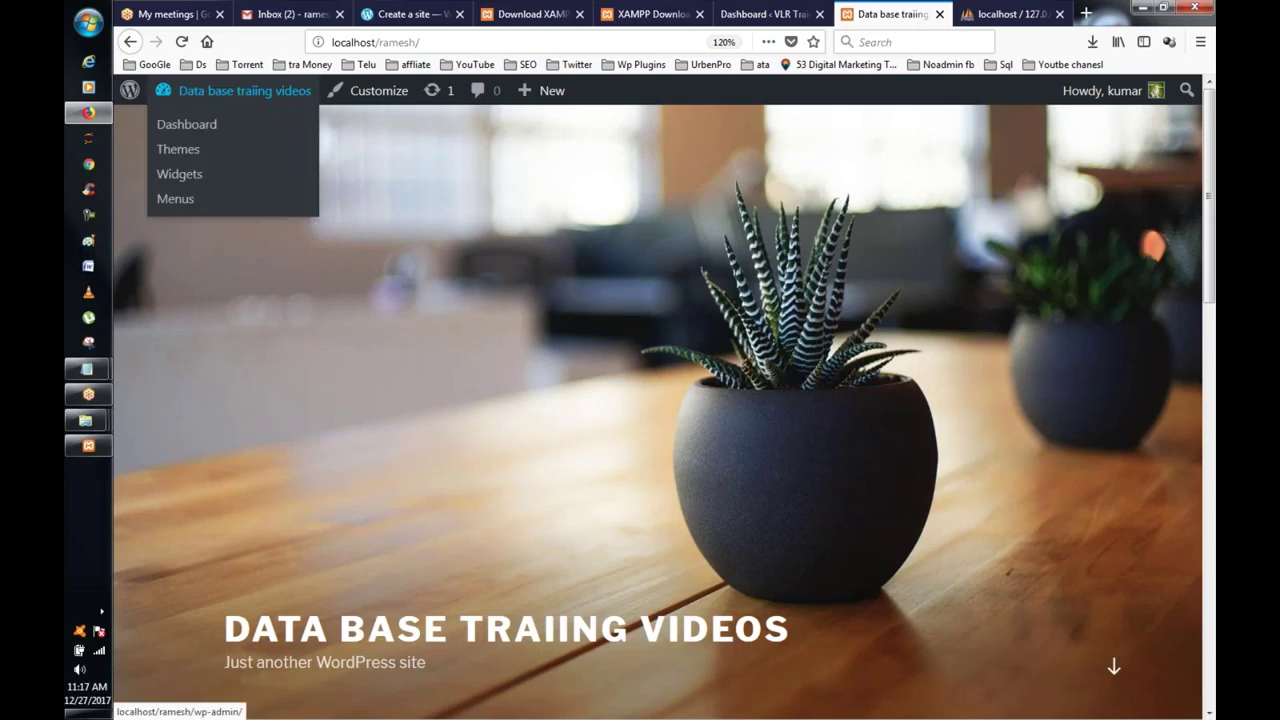
left_click(247, 97)
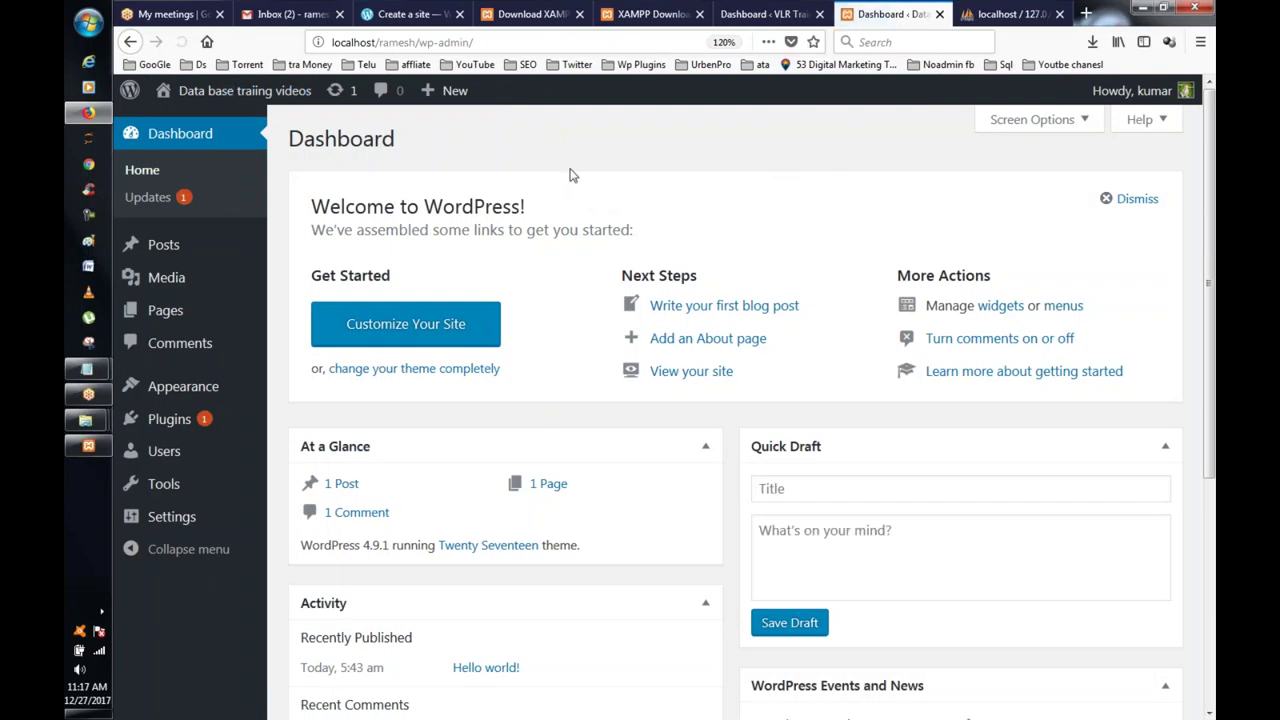
scroll(909, 240, "down", 3)
scroll(909, 240, "up", 3)
Step: Look over the VLR Training site's homepage in its own tab
left_click(765, 14)
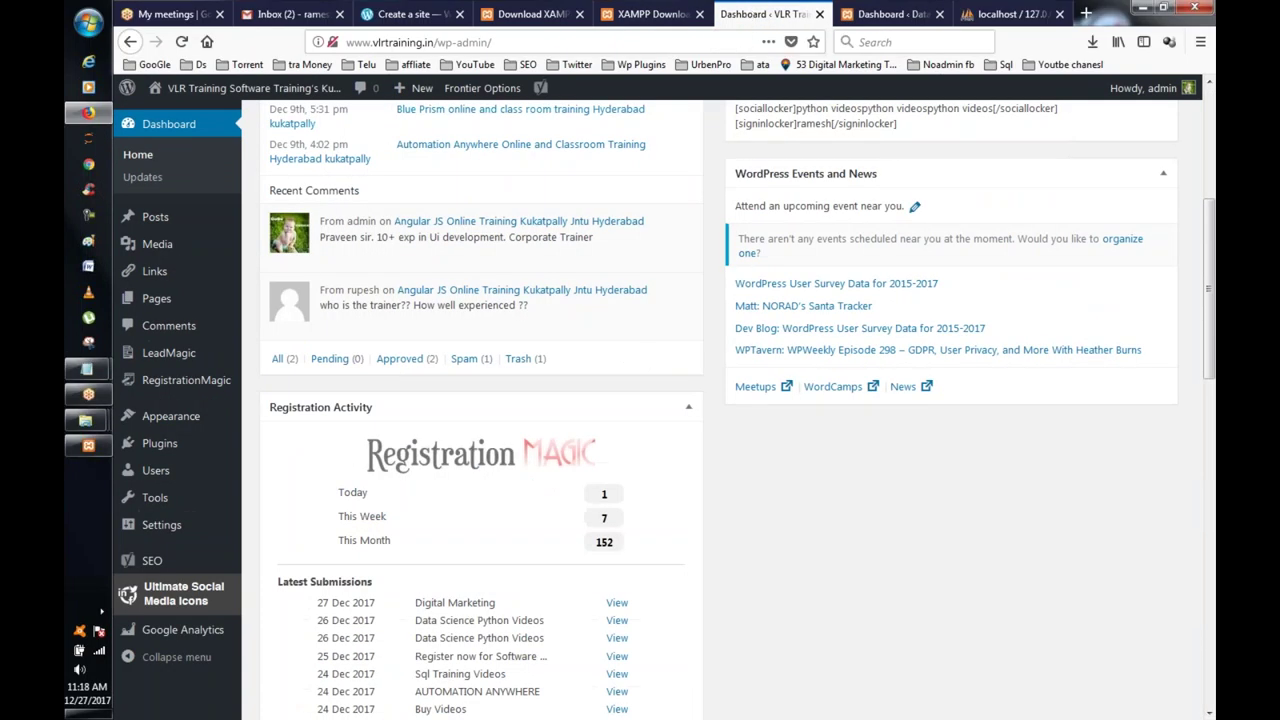
left_click(221, 100)
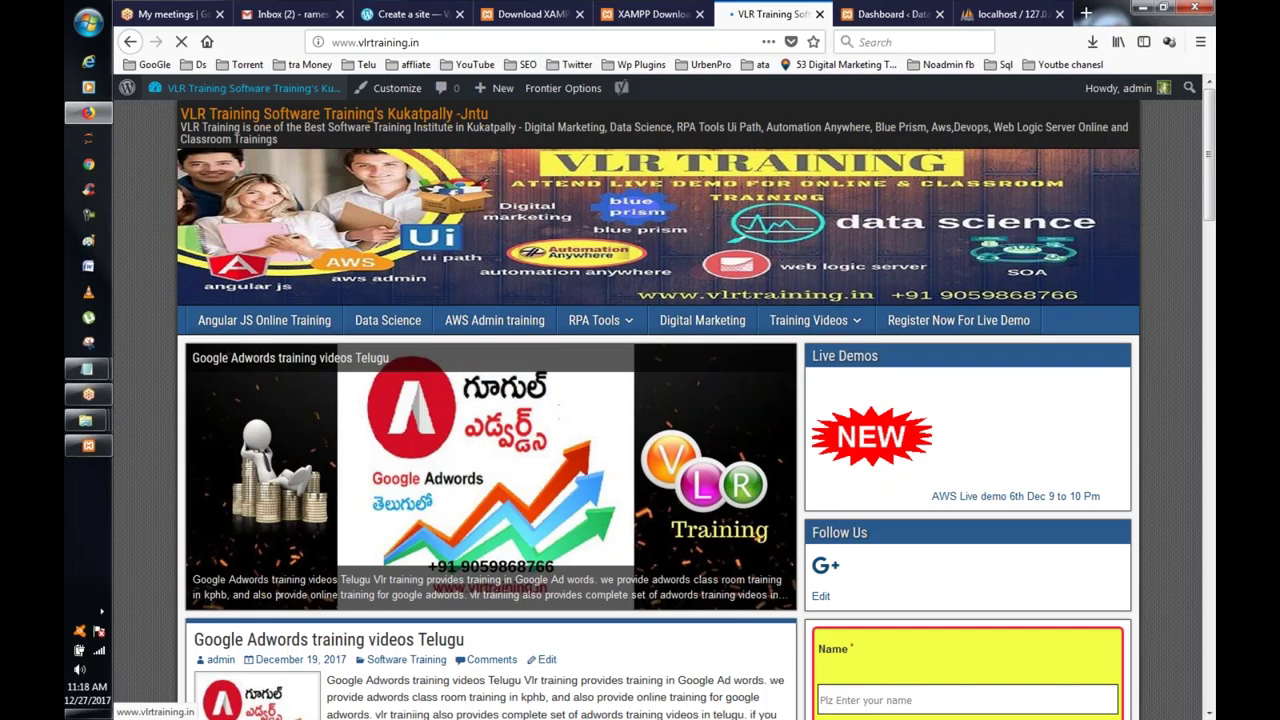
scroll(459, 176, "down", 3)
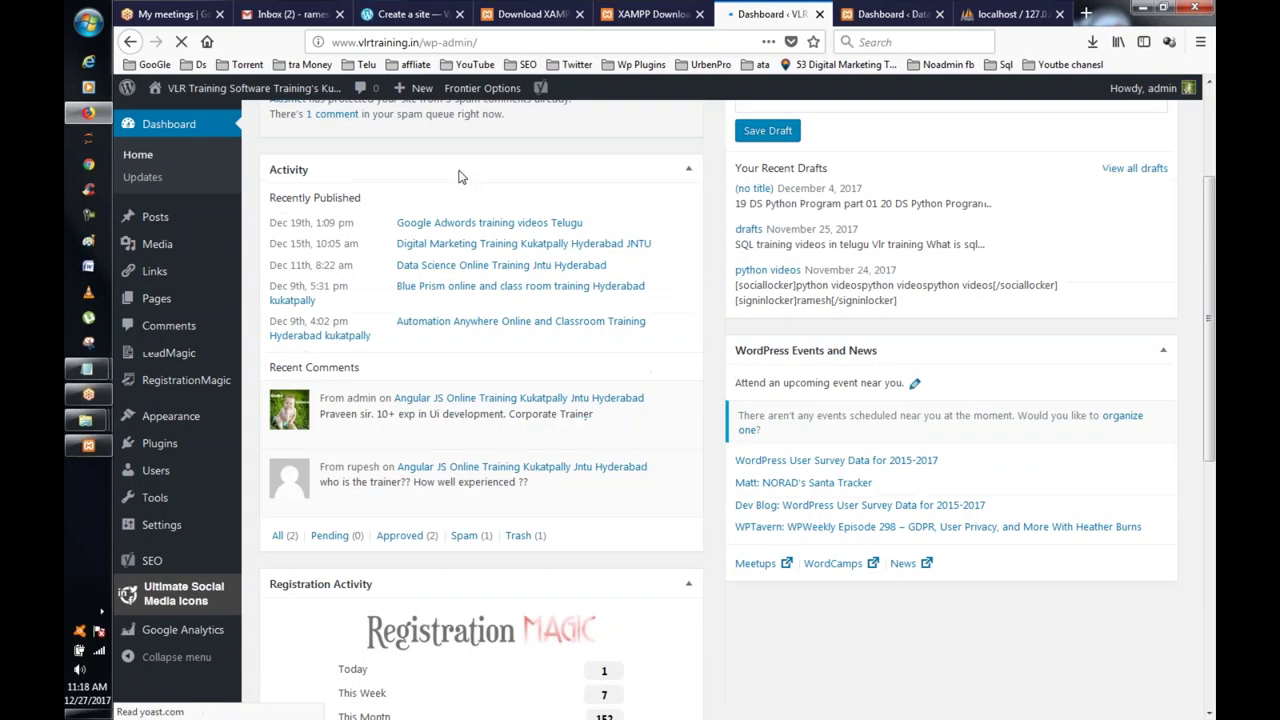
left_click(220, 88)
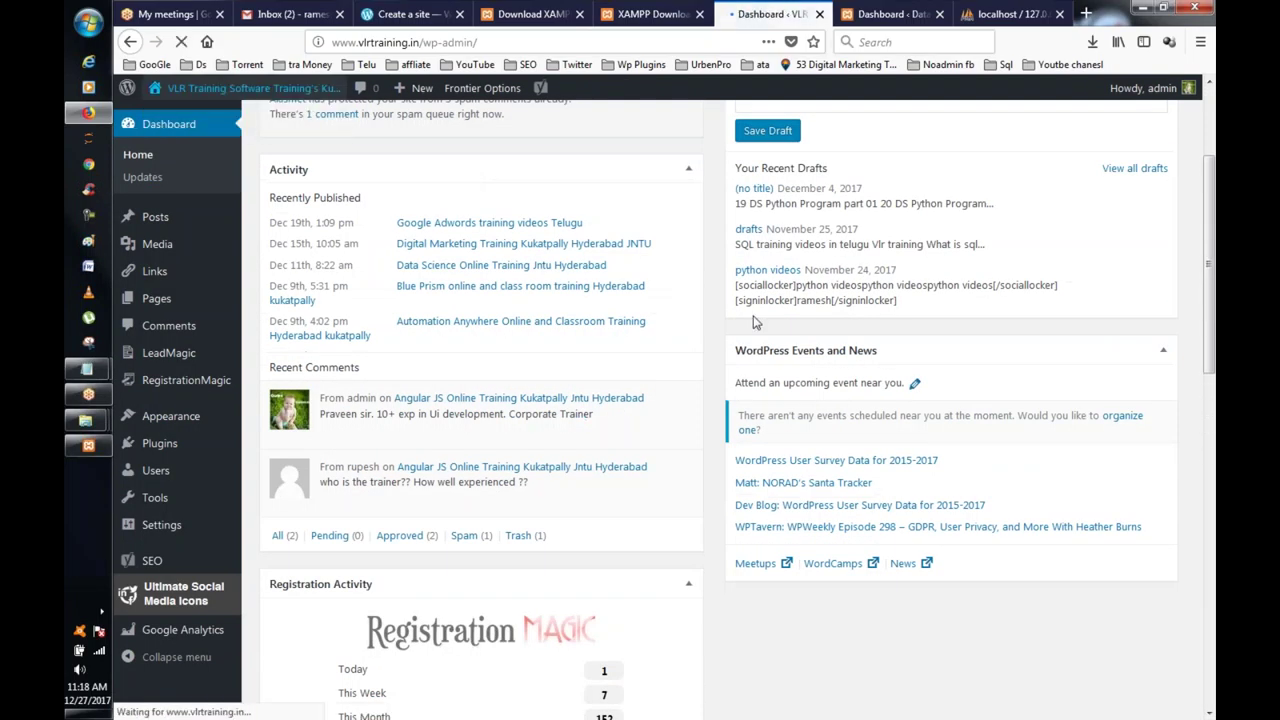
scroll(755, 322, "down", 3)
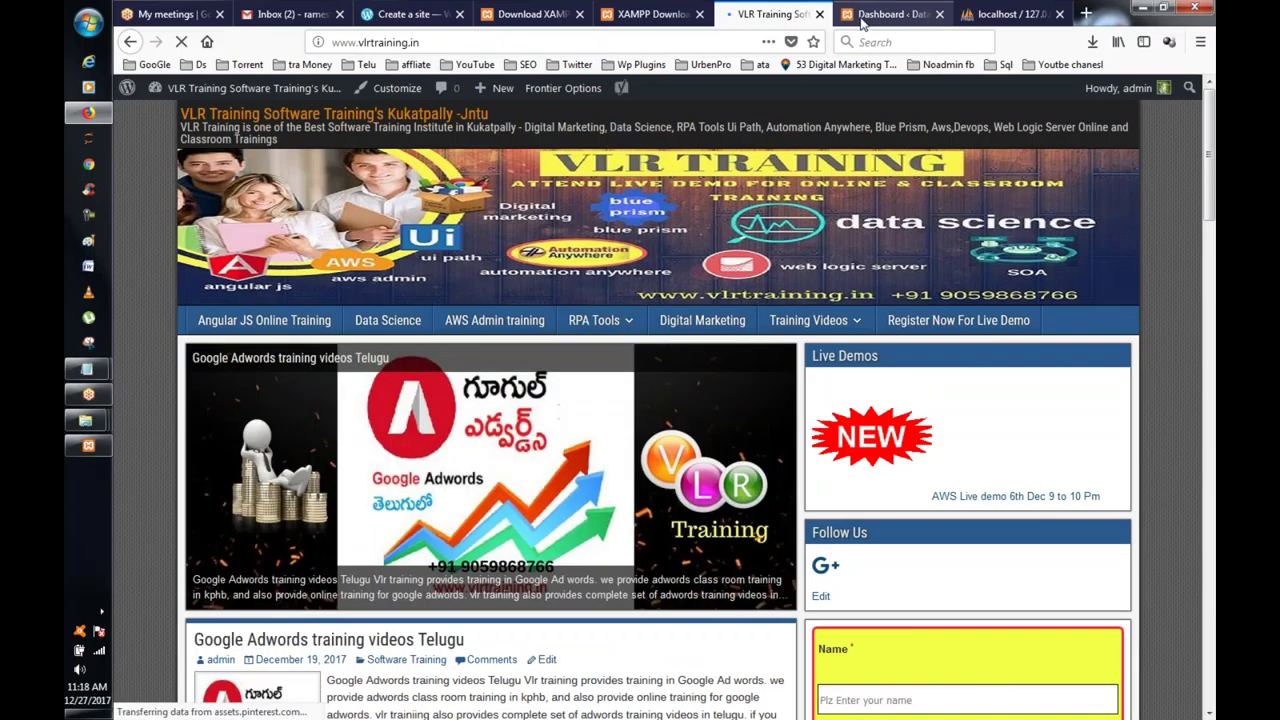
Step: Return to the local site, view its homepage, then open its wp-admin Dashboard
left_click(861, 22)
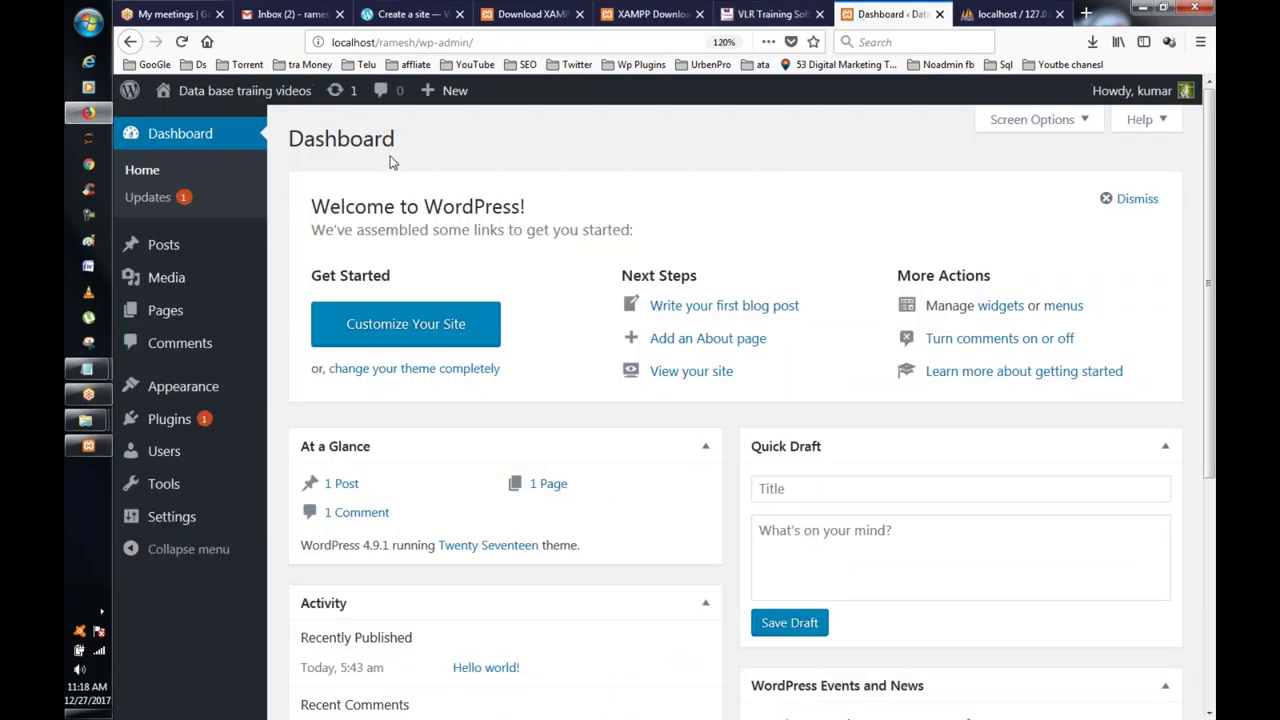
left_click(230, 90)
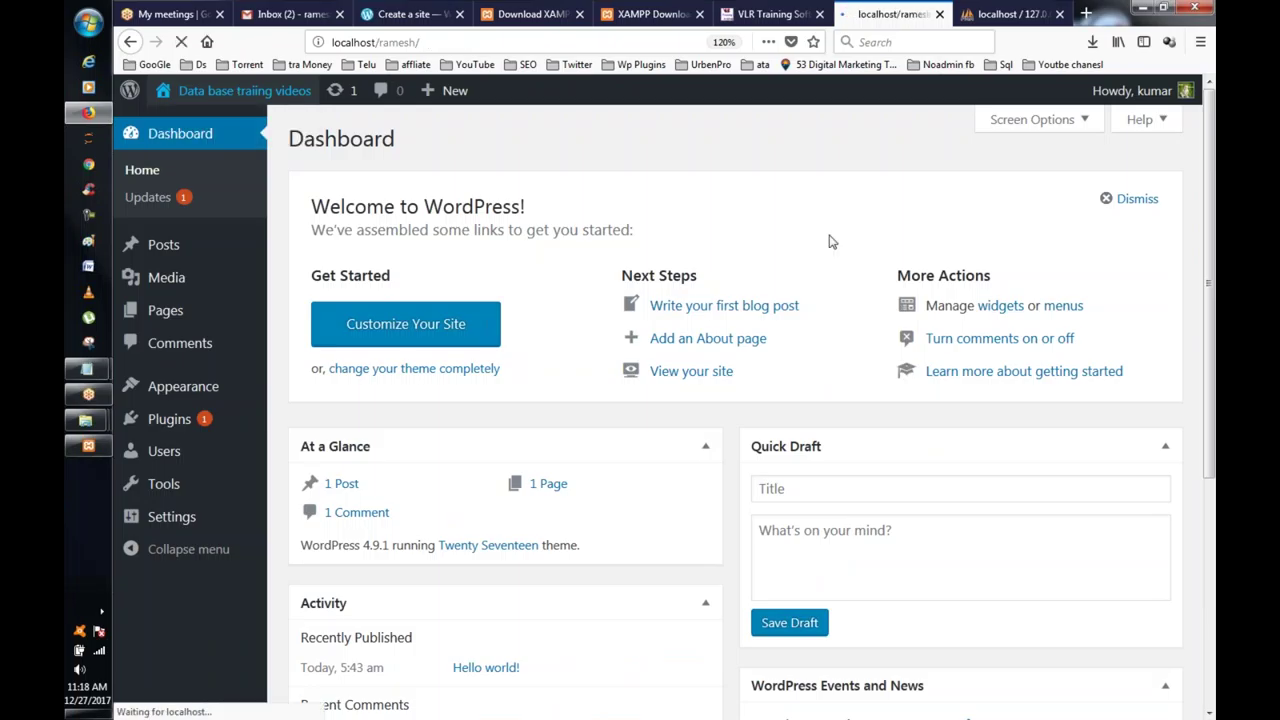
scroll(829, 241, "down", 10)
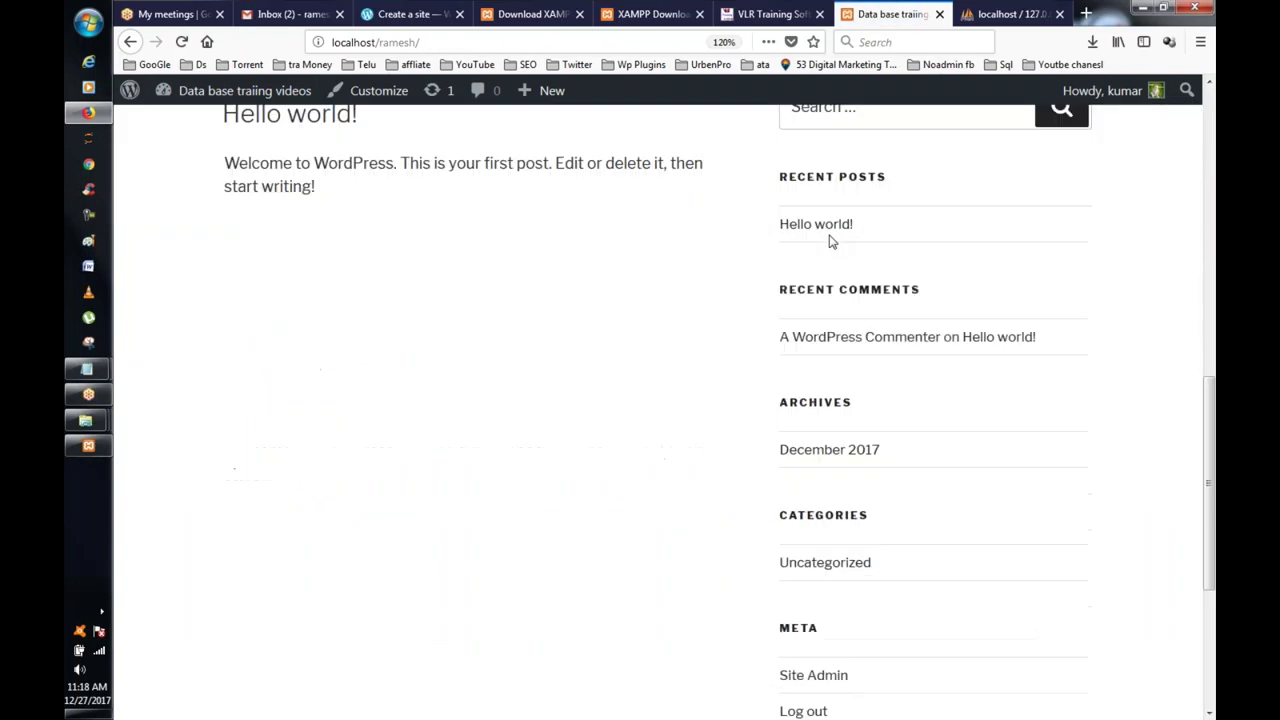
scroll(829, 241, "up", 10)
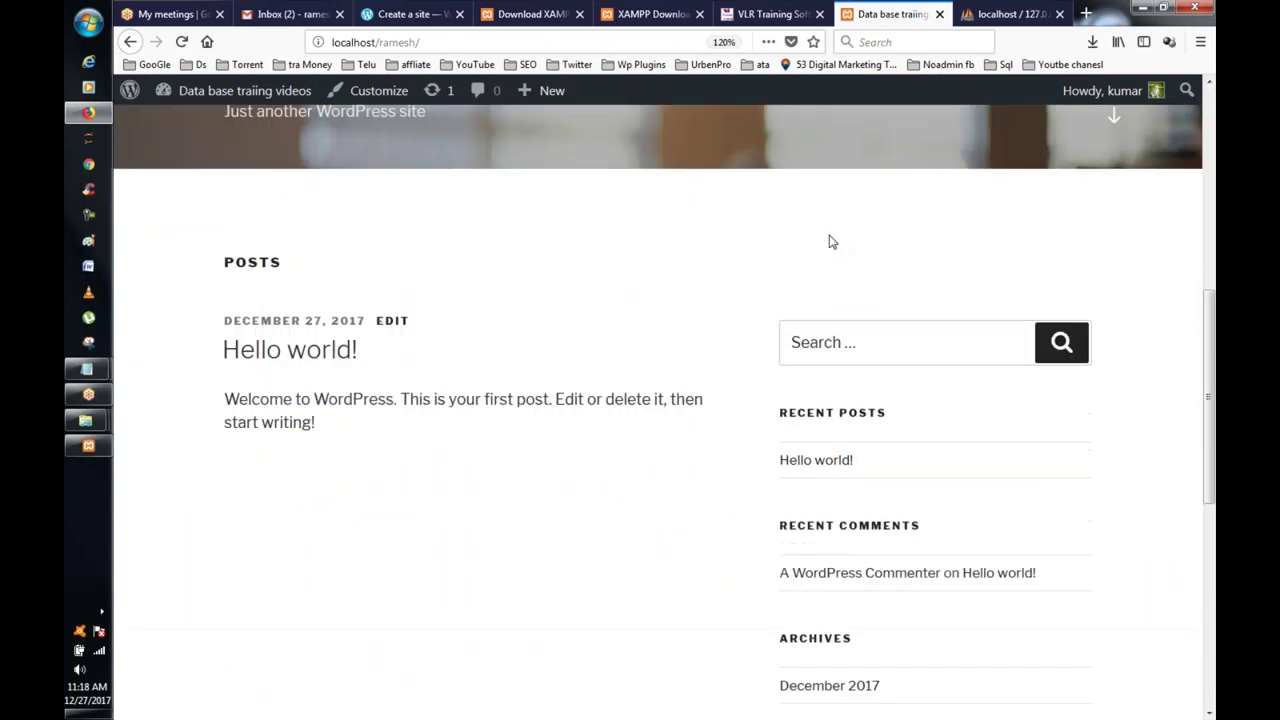
left_click(762, 14)
left_click(880, 14)
left_click(230, 90)
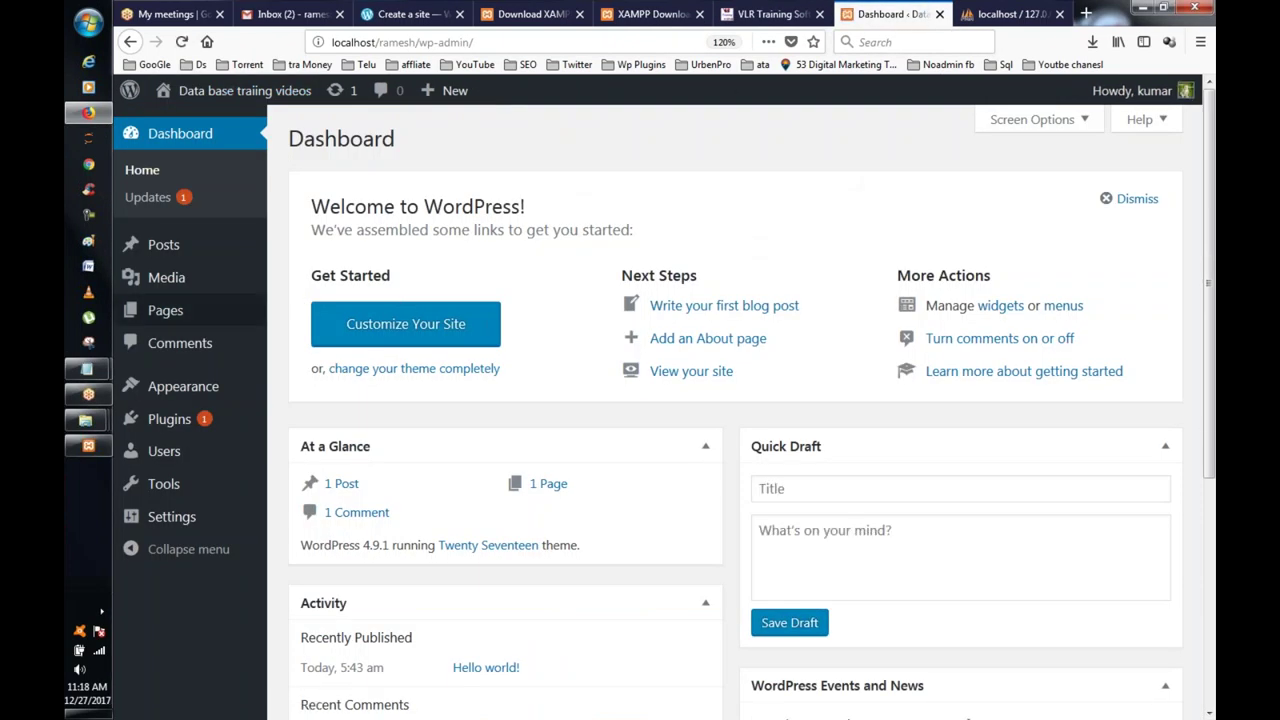
Step: Under Appearance > Themes, activate Twenty Fifteen in place of Twenty Seventeen
mouse_move(171, 396)
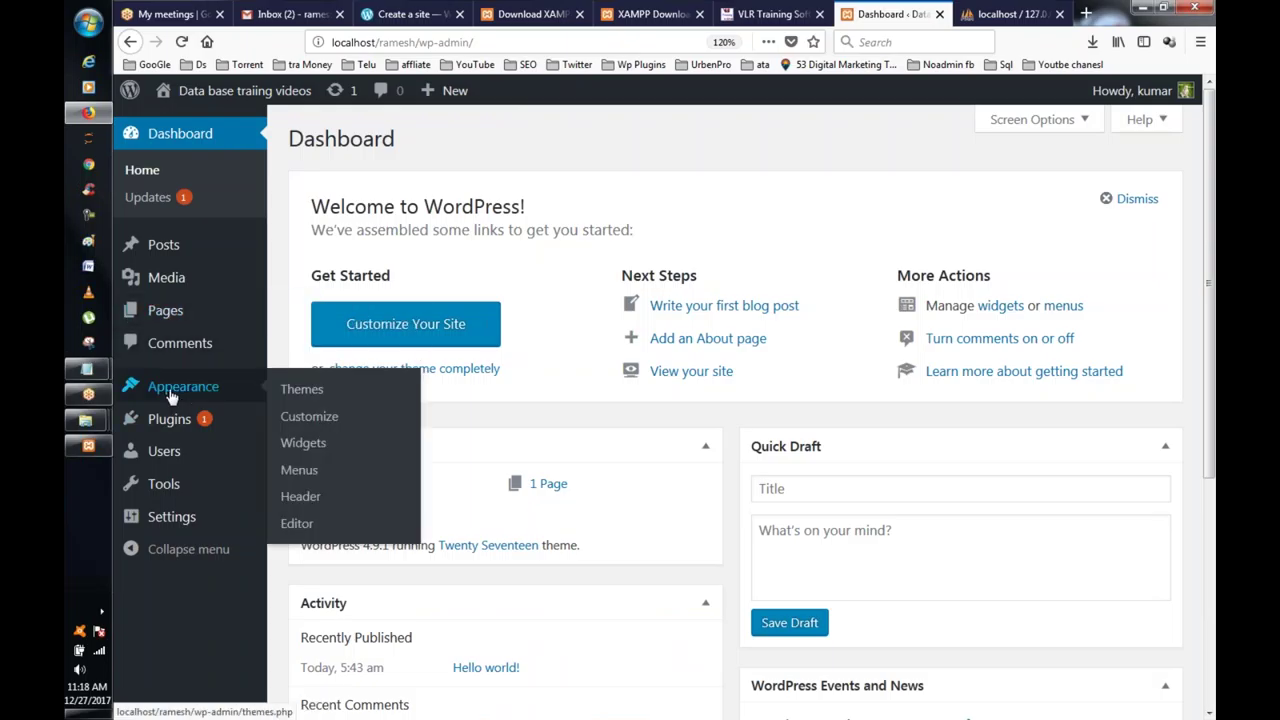
left_click(313, 400)
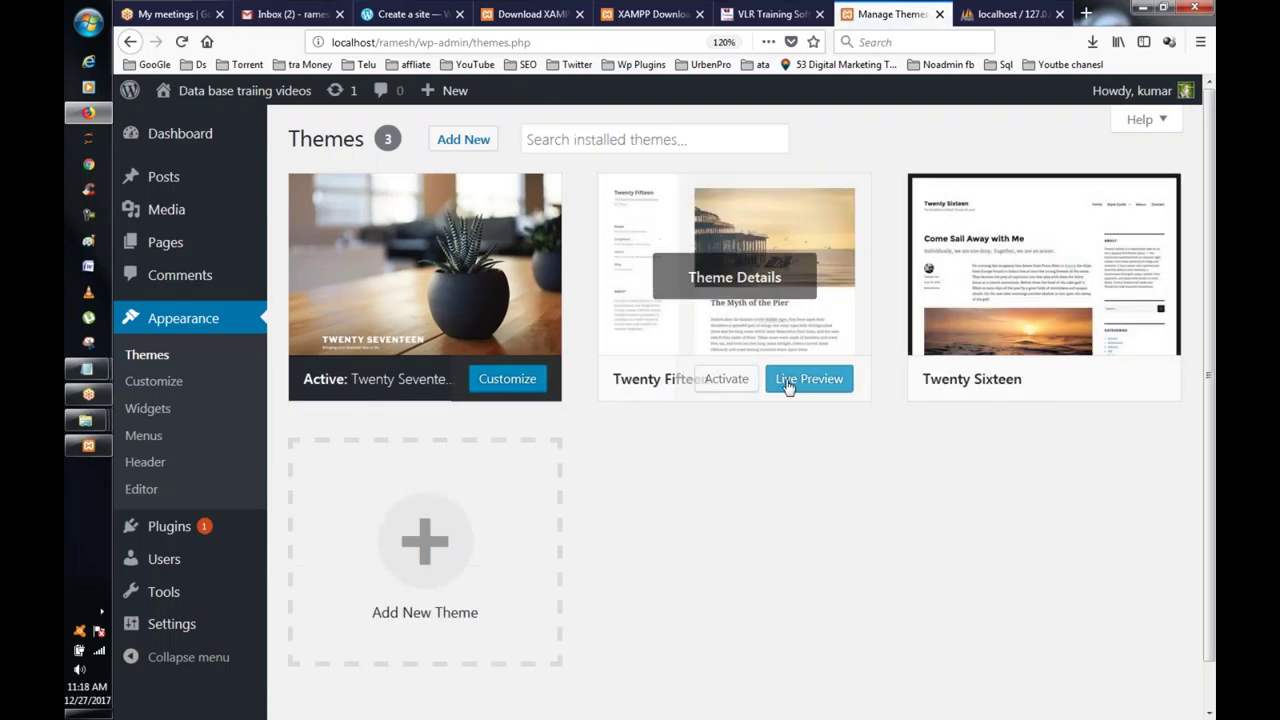
left_click(714, 380)
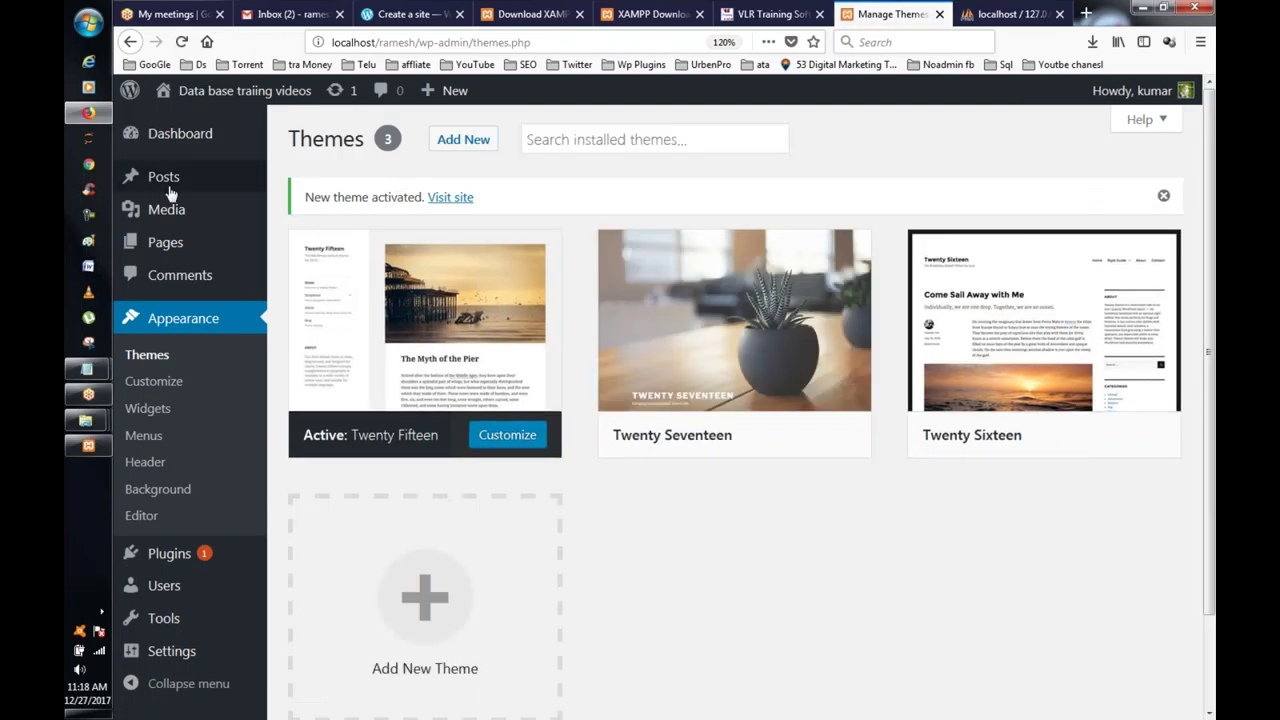
Step: Open the site in a new tab to view the Twenty Fifteen look, then return to Themes
right_click(204, 90)
left_click(262, 95)
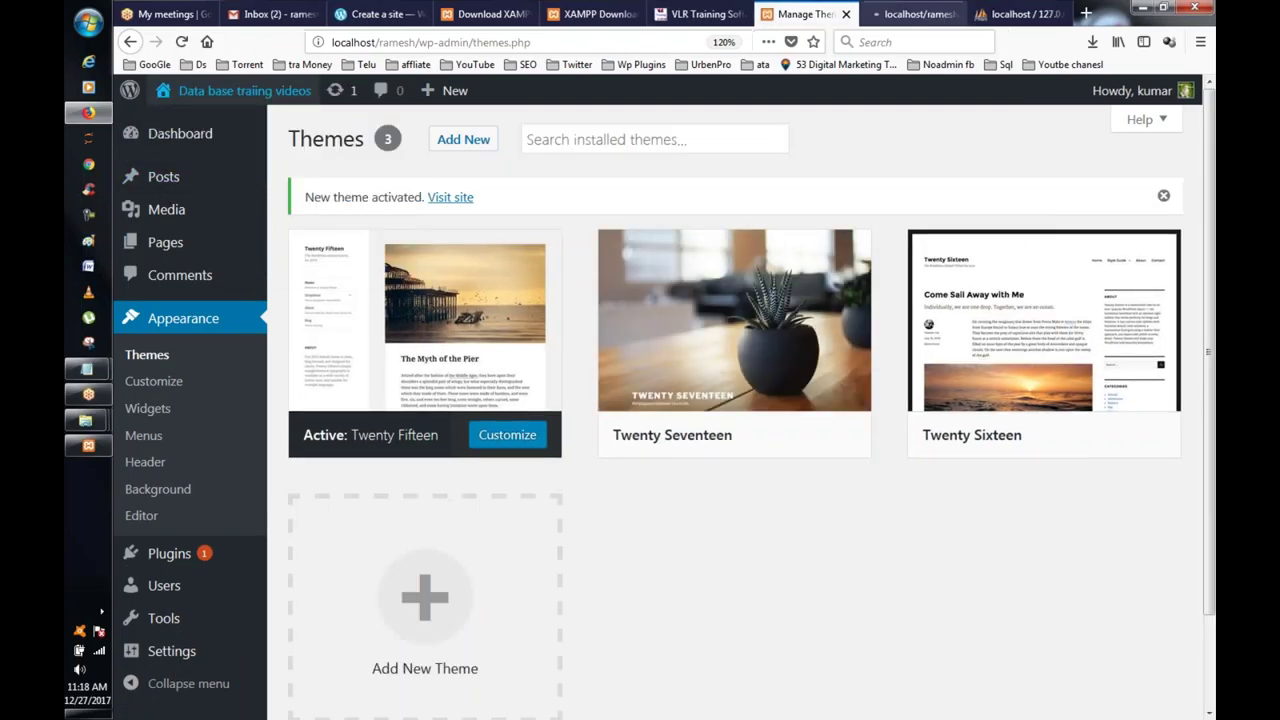
left_click(910, 14)
scroll(949, 286, "down", 2)
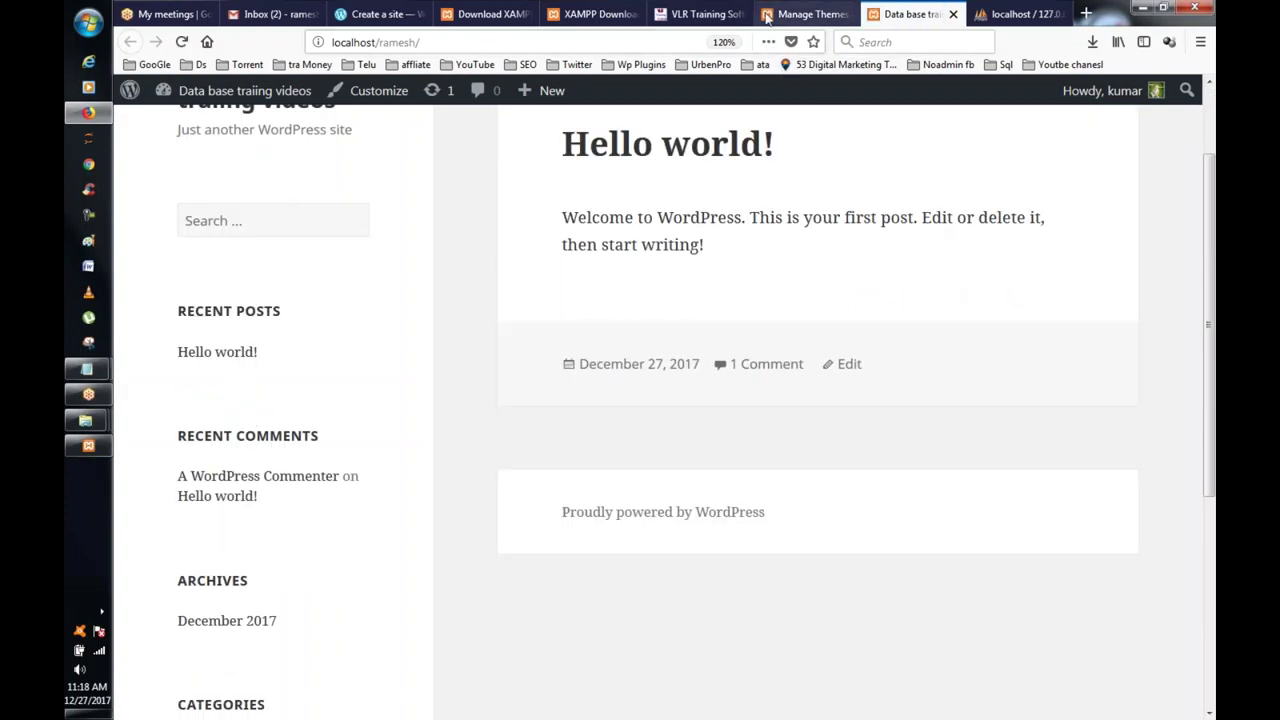
left_click(806, 16)
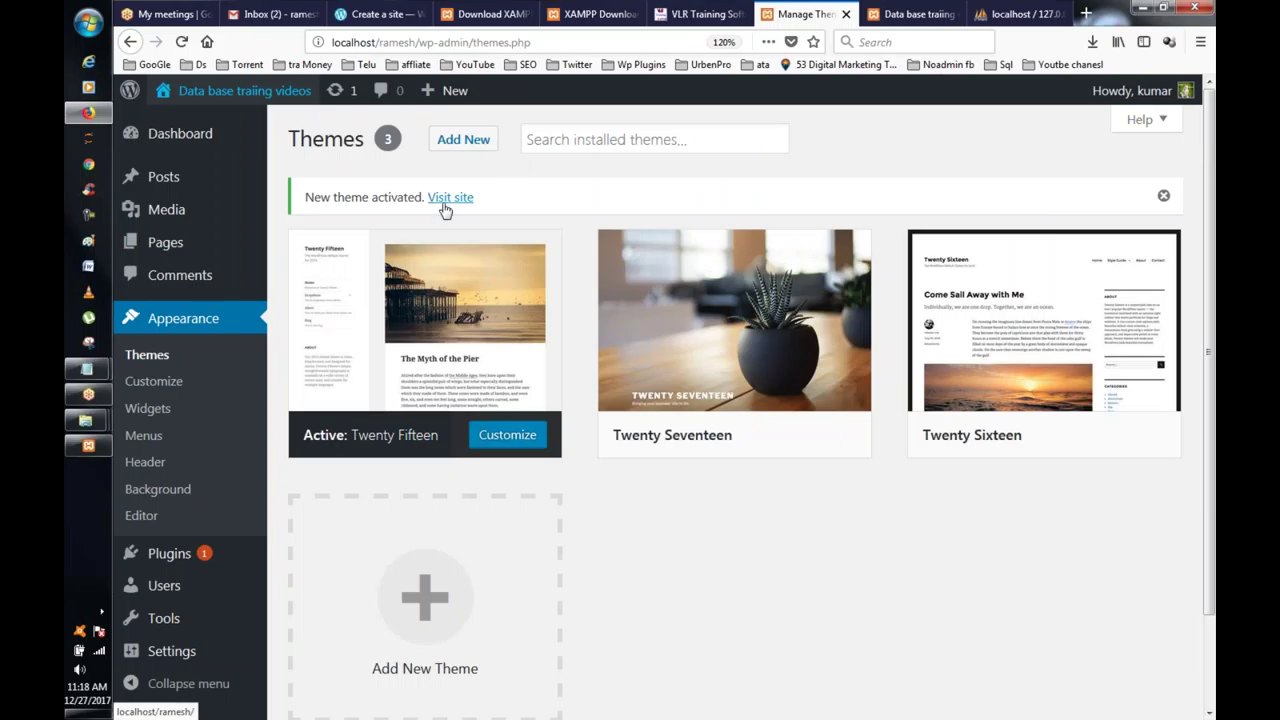
Step: Open Add Themes and scroll through the Featured themes
left_click(463, 139)
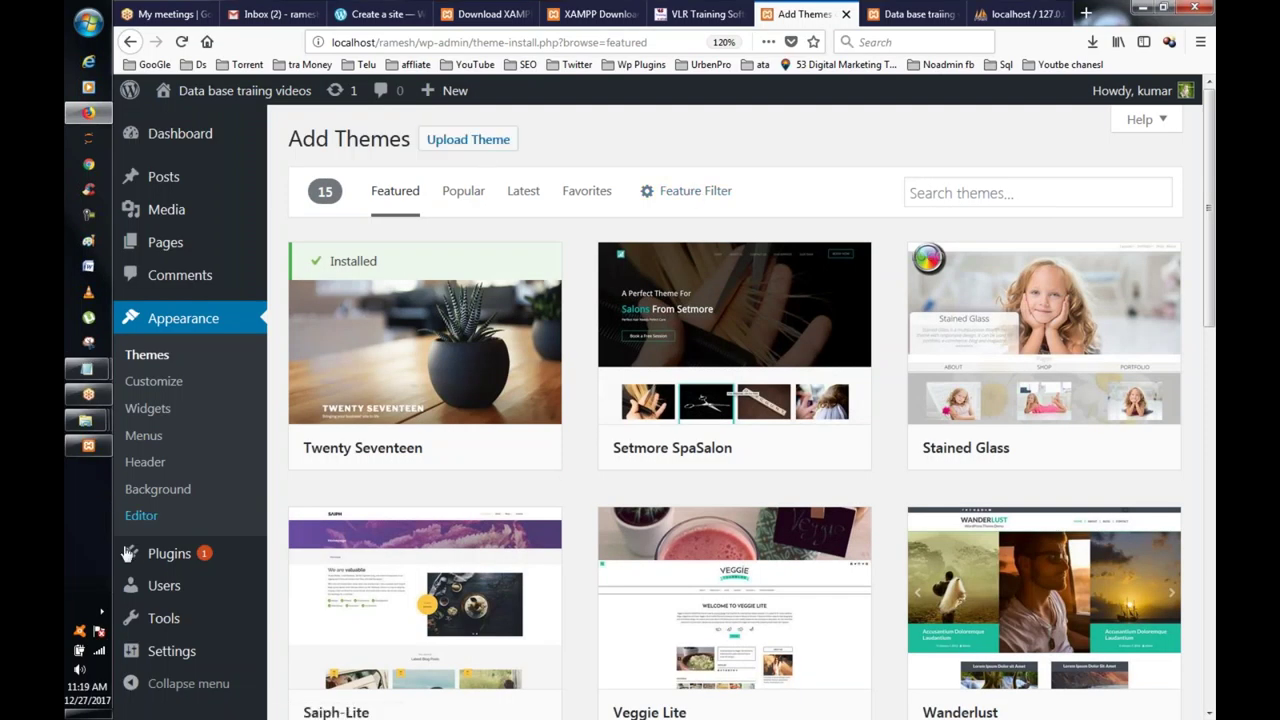
mouse_move(866, 403)
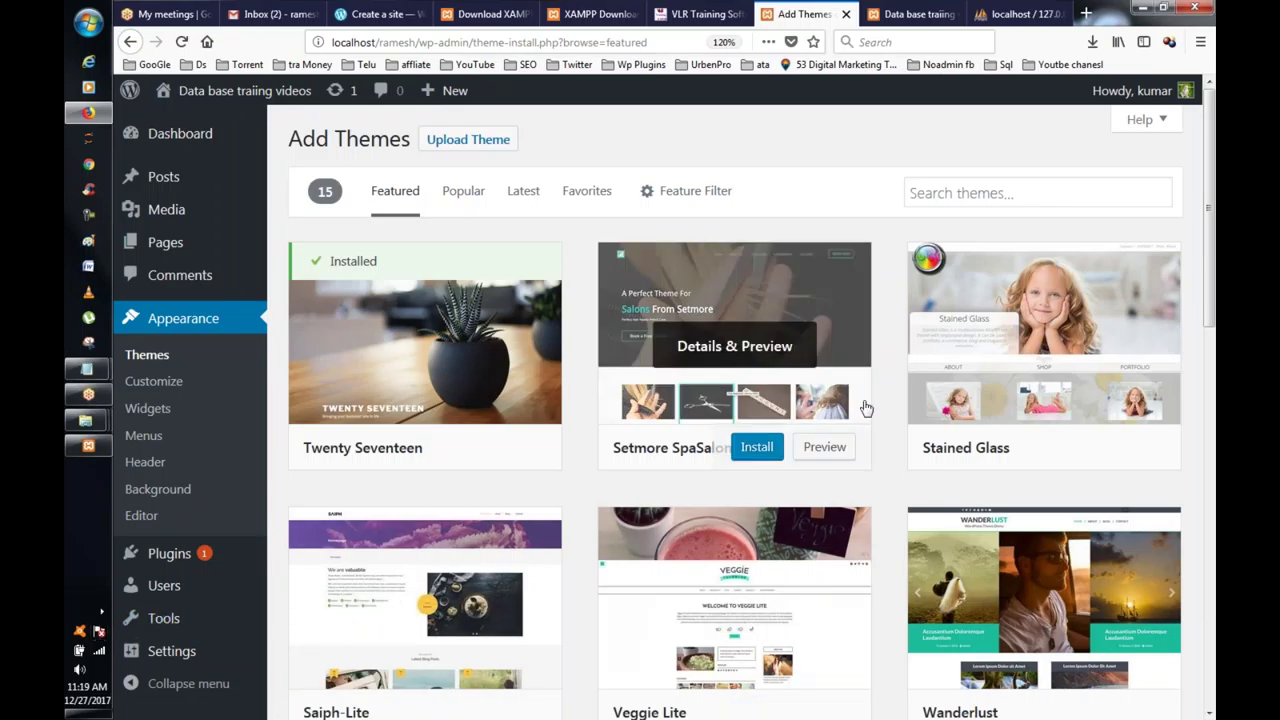
scroll(1020, 335, "down", 5)
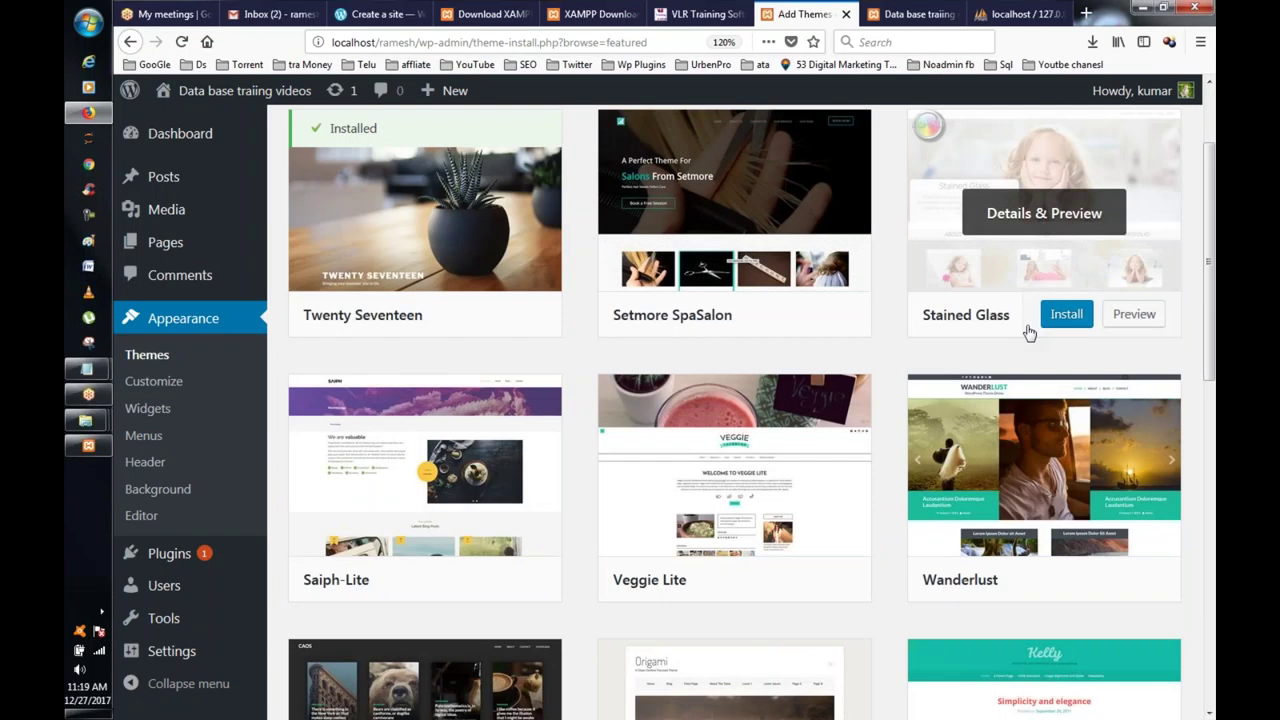
scroll(1010, 335, "down", 5)
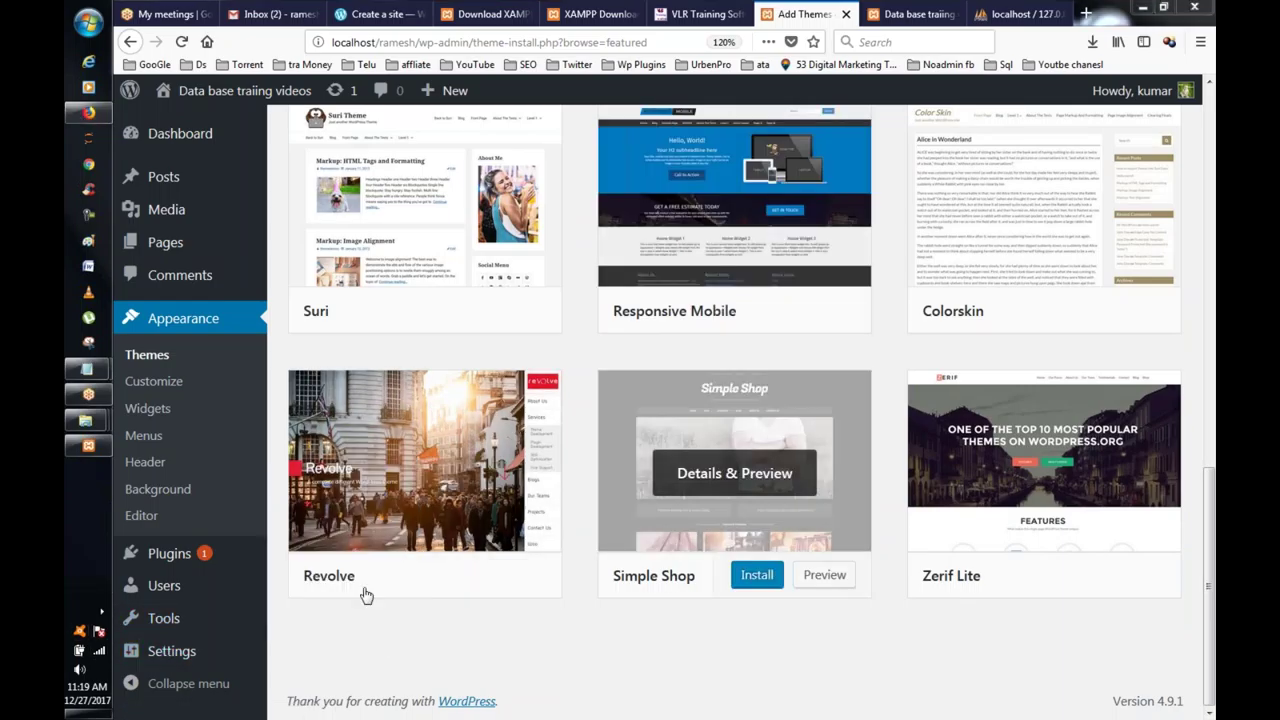
Step: Check the wireless network connection, then keep scrolling the Featured themes
left_click(99, 650)
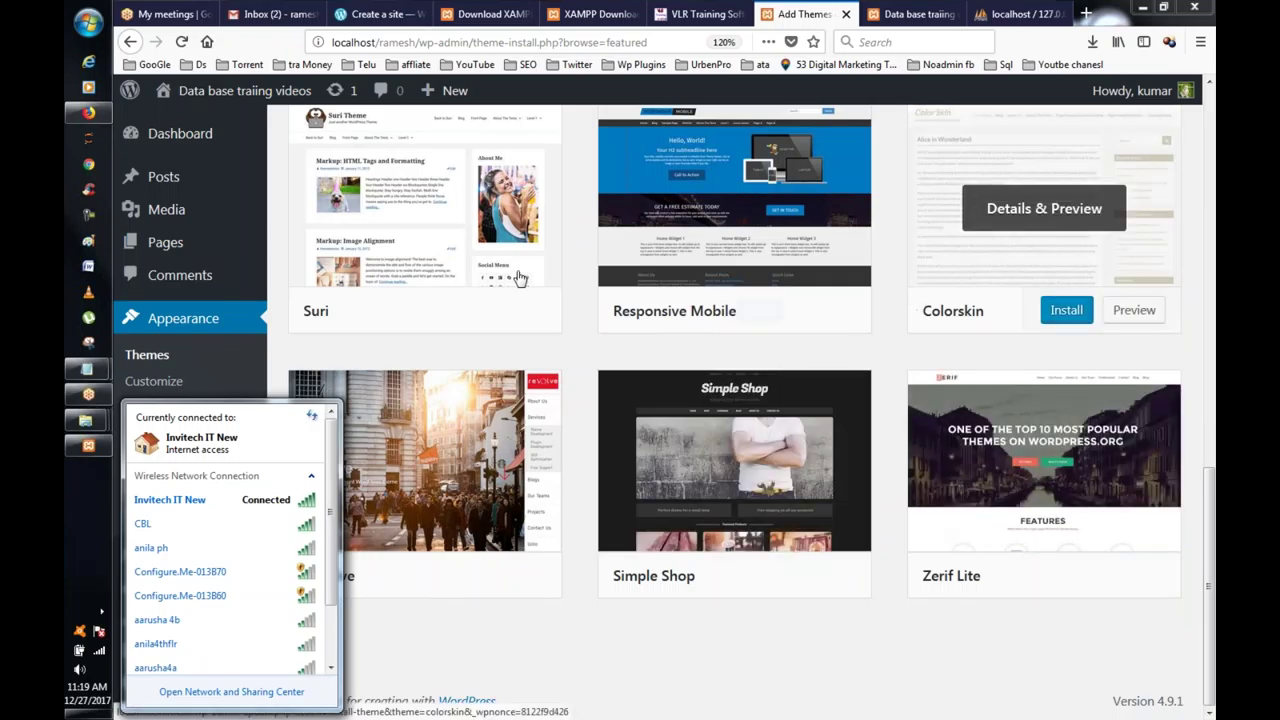
left_click(588, 251)
scroll(594, 286, "up", 1)
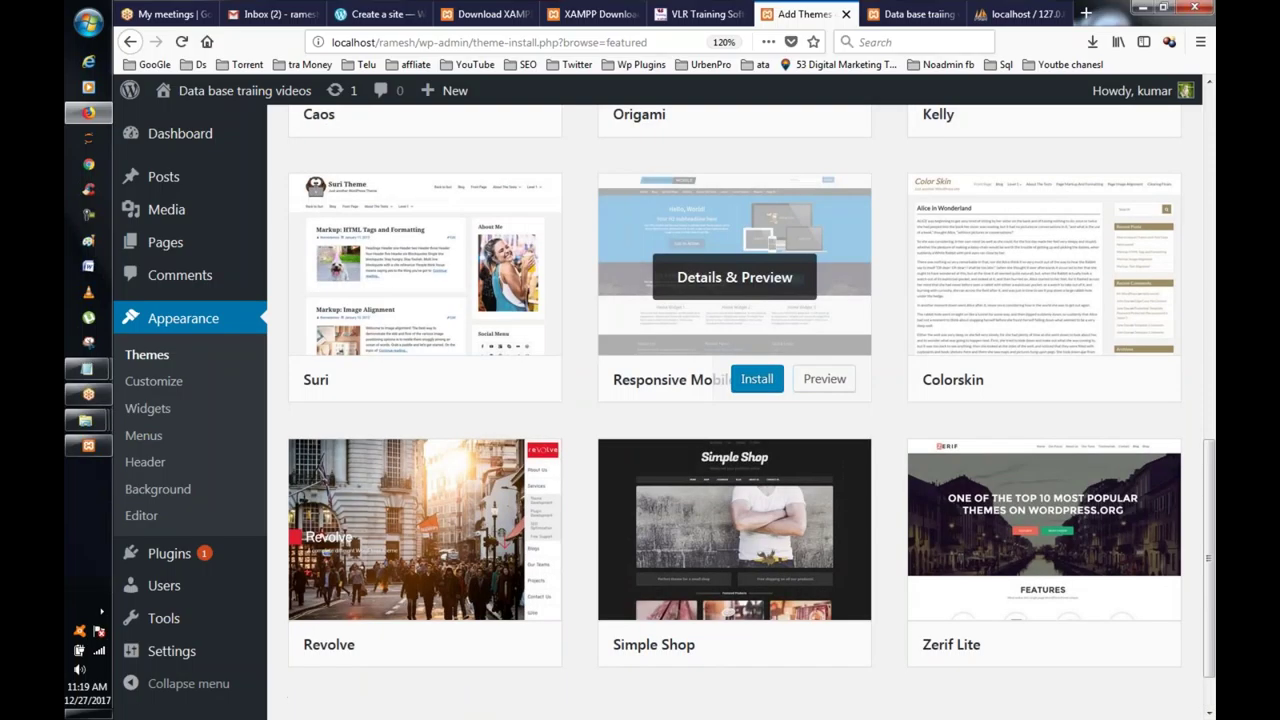
scroll(735, 280, "up", 4)
scroll(735, 300, "down", 3)
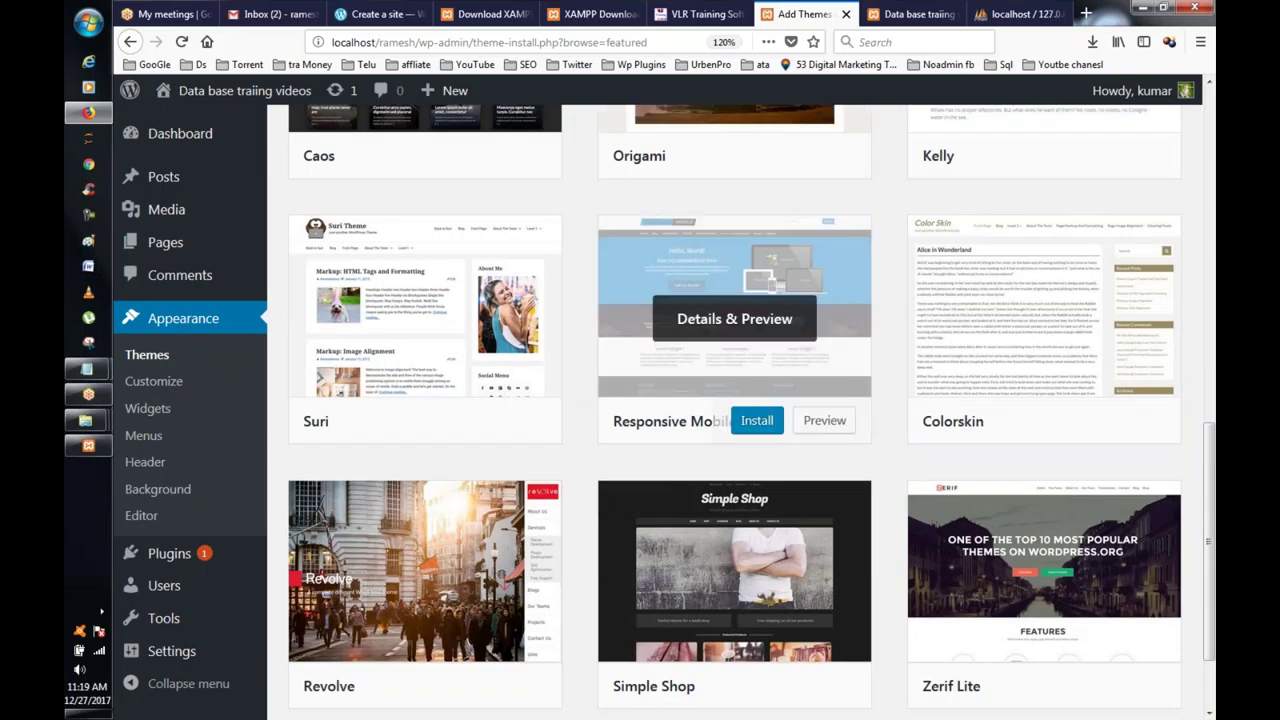
scroll(735, 300, "up", 6)
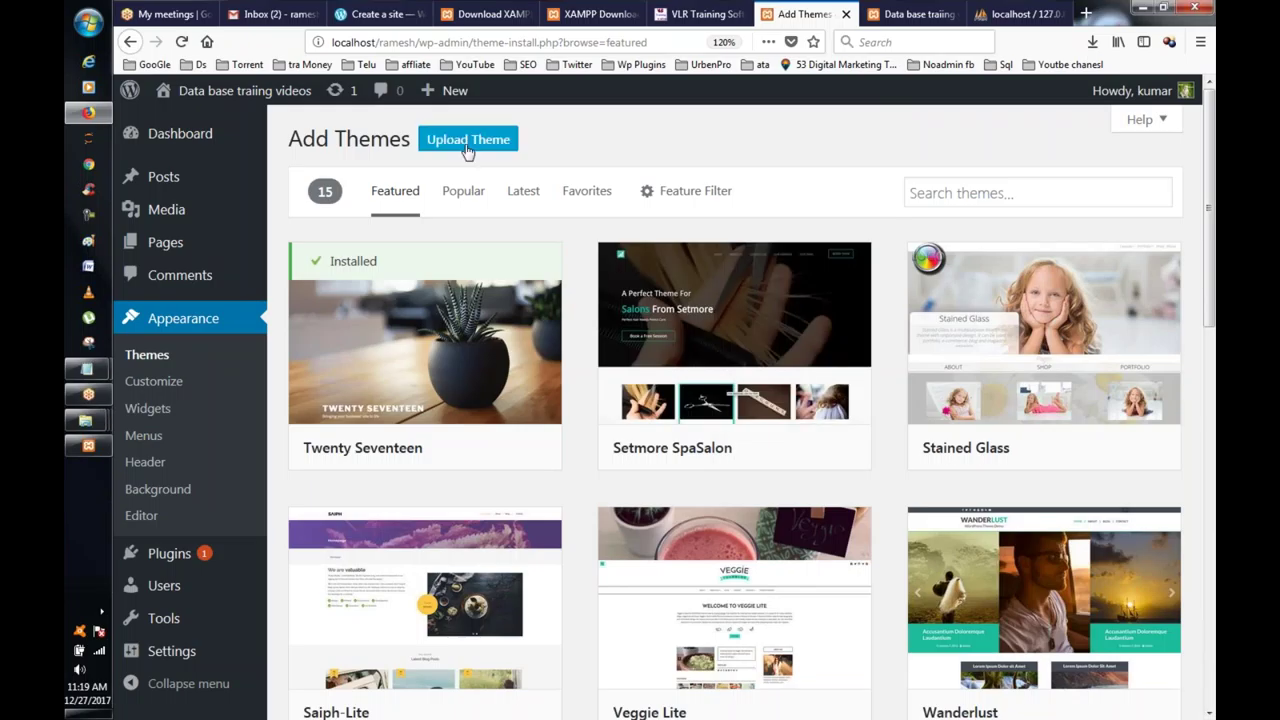
scroll(763, 280, "down", 3)
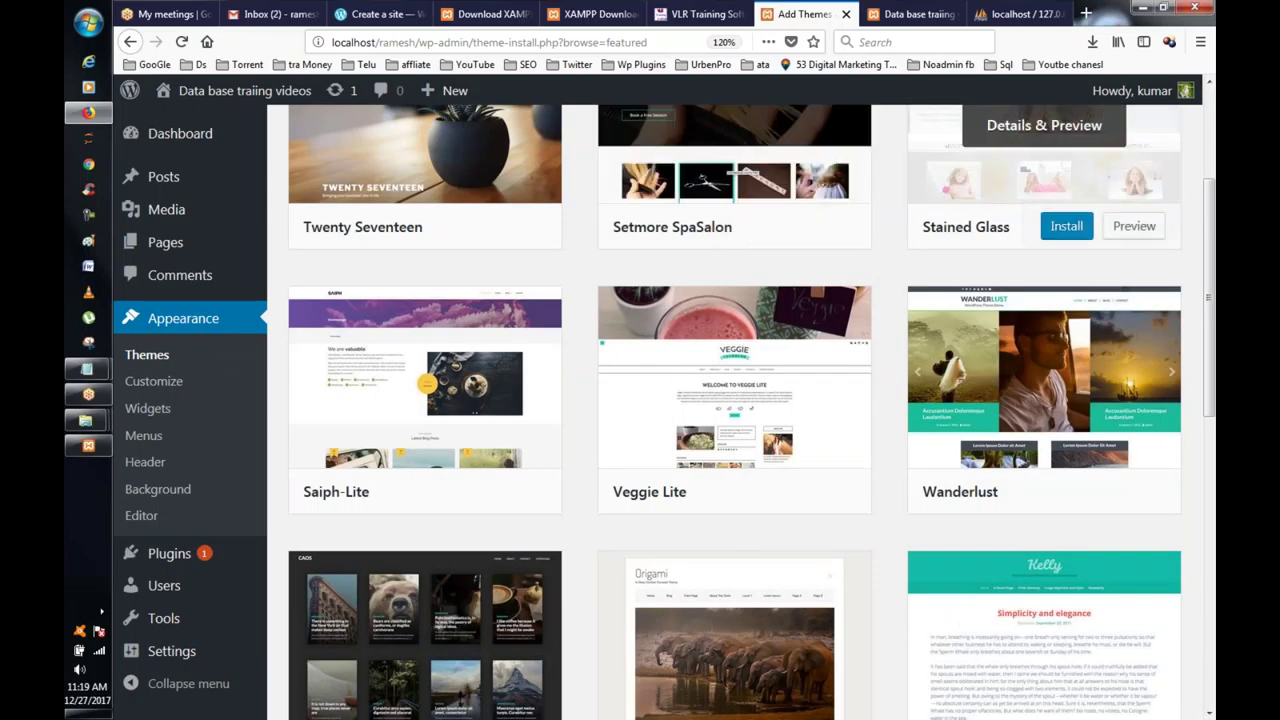
scroll(1019, 270, "down", 8)
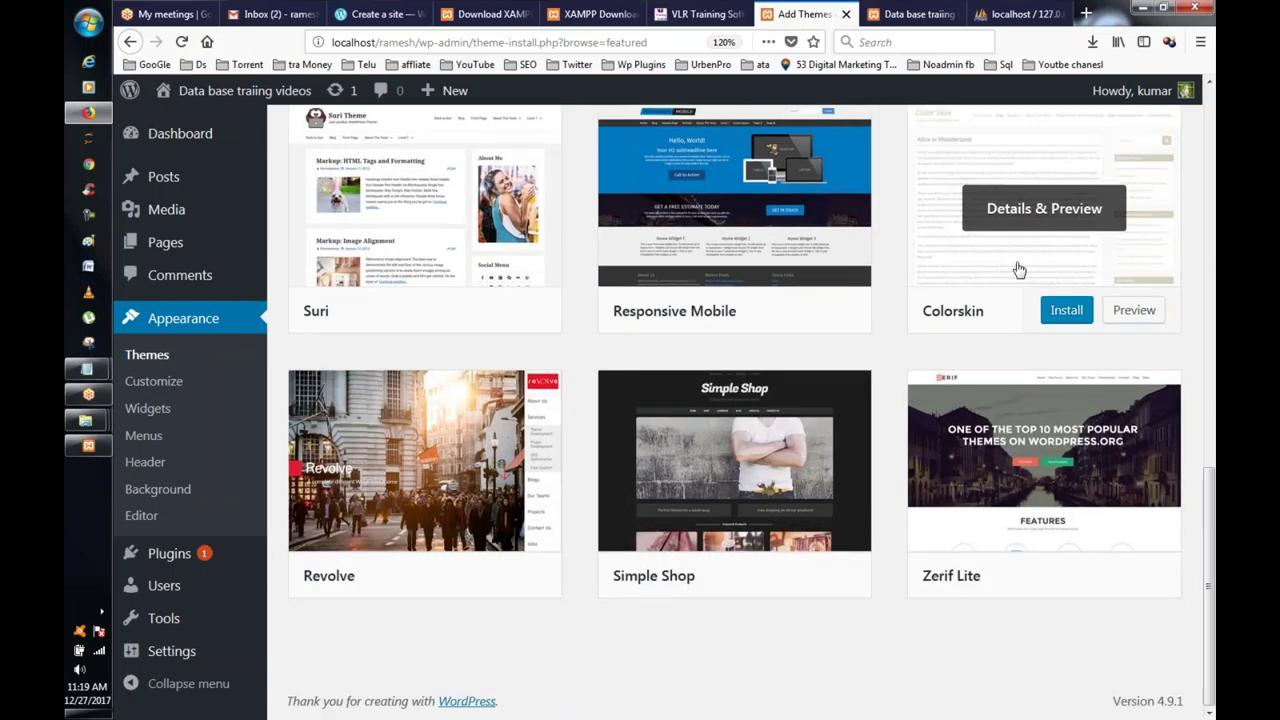
scroll(1019, 270, "up", 11)
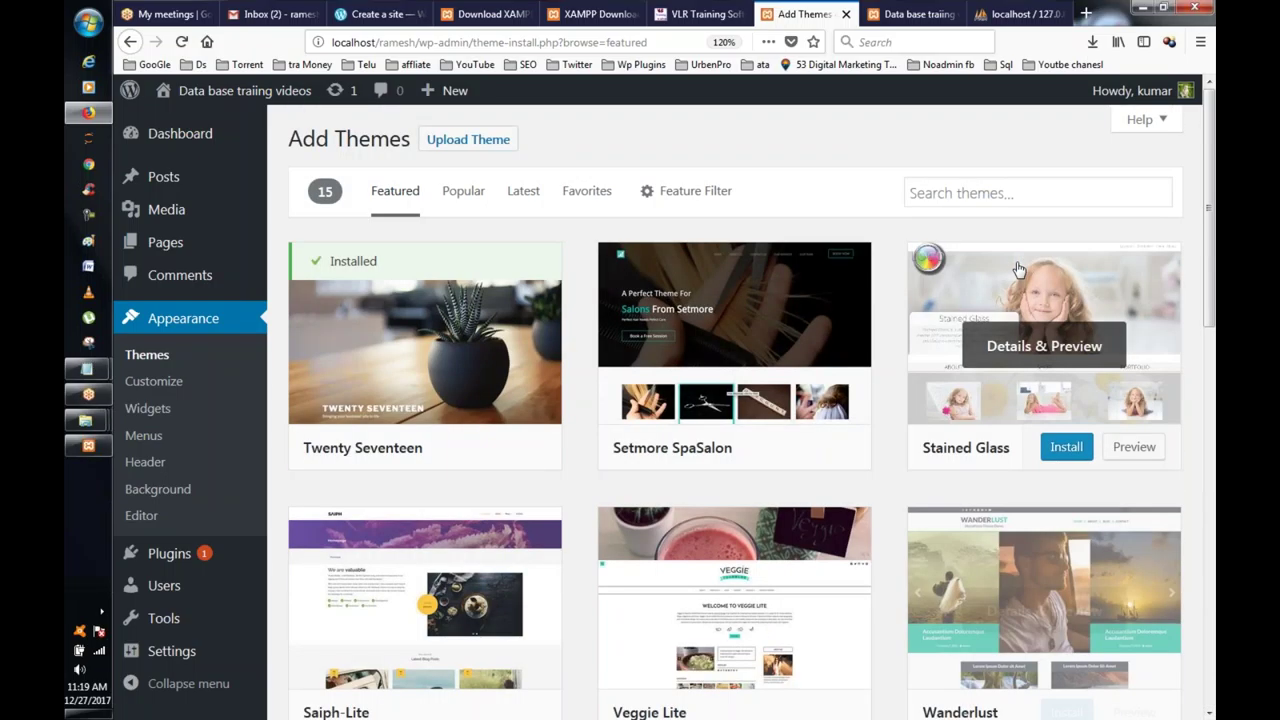
Step: Switch through the Popular, Latest and Favorites theme listings
left_click(476, 199)
left_click(536, 199)
left_click(585, 200)
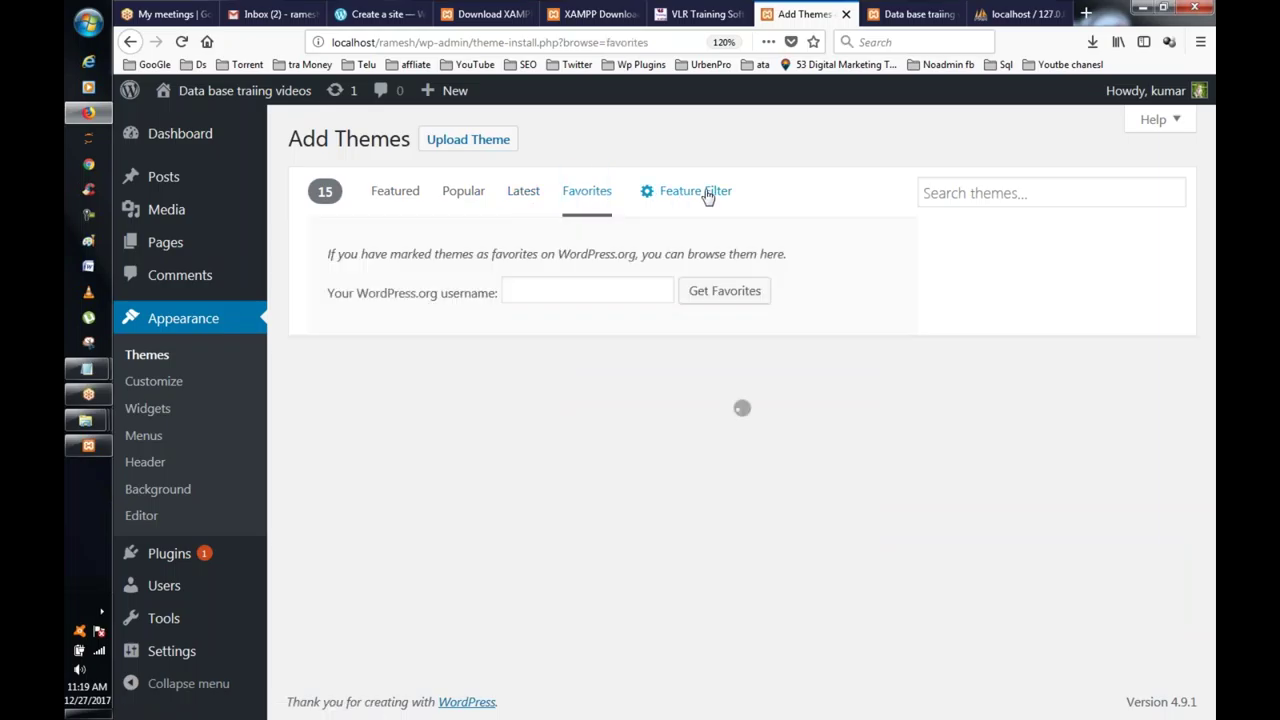
Step: Filter themes by Education and Two Columns features and scroll the 100 results to Rinzai
left_click(690, 198)
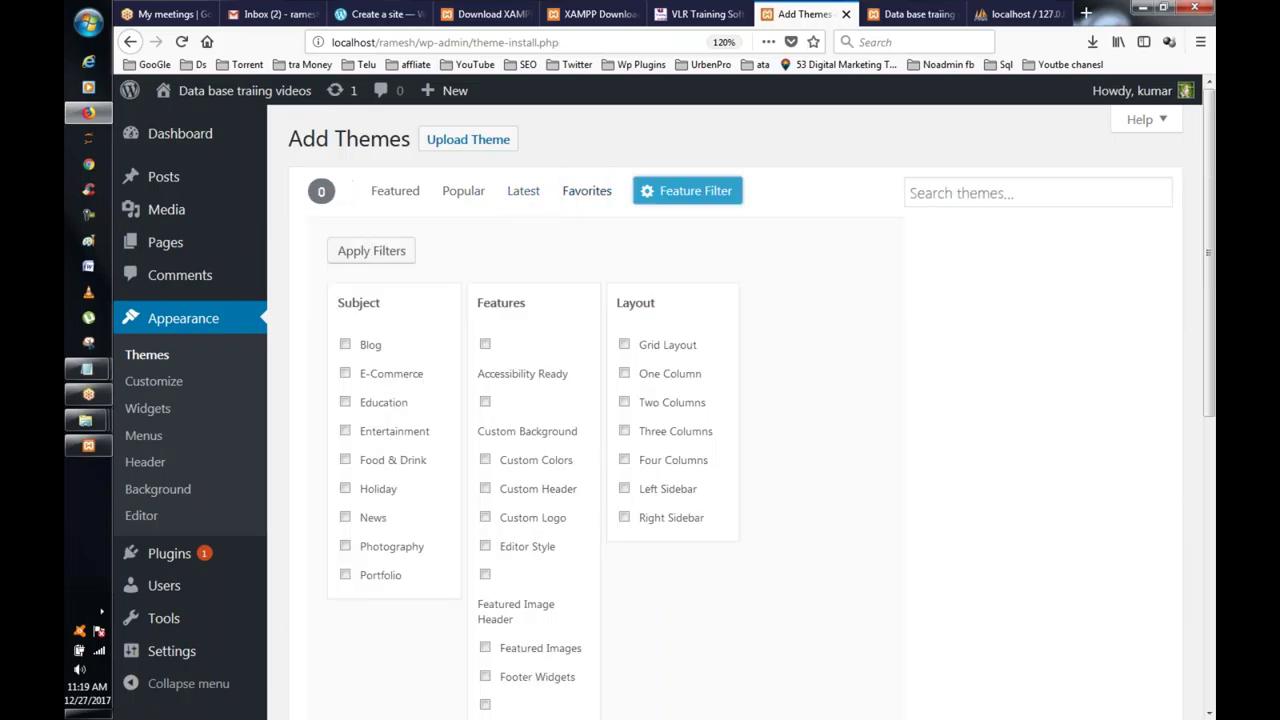
scroll(690, 355, "down", 2)
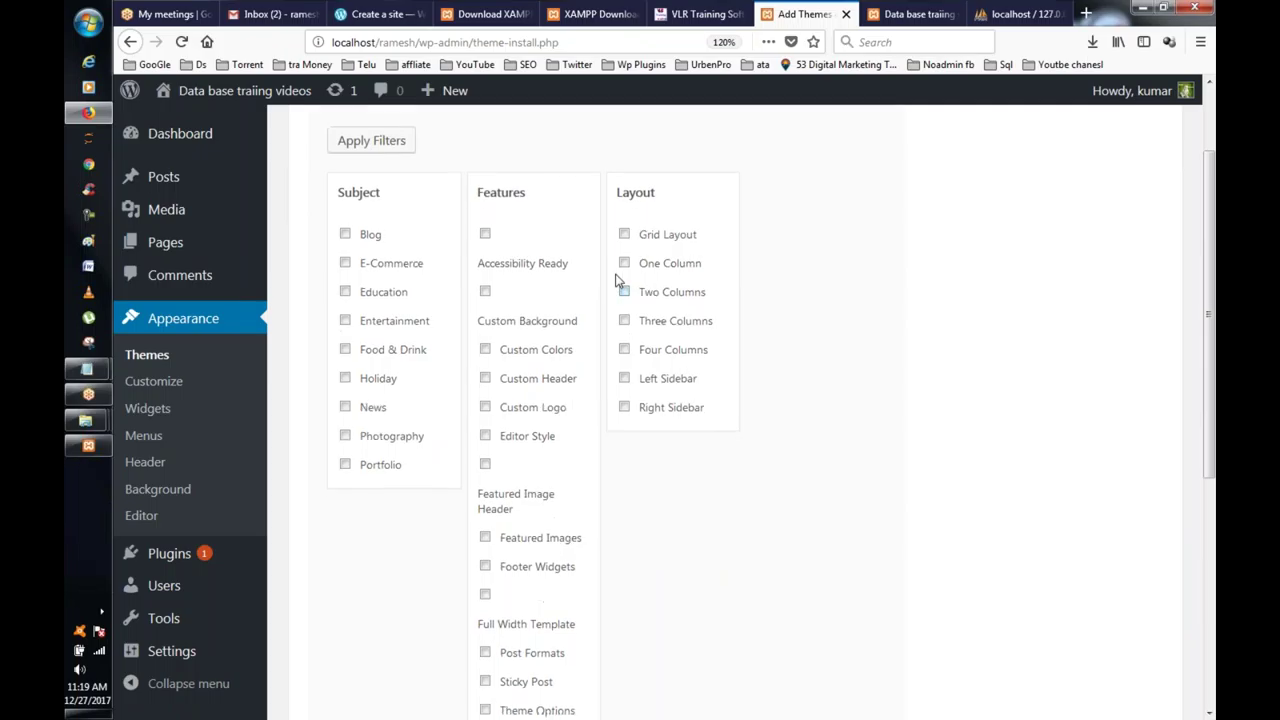
left_click(623, 291)
scroll(874, 360, "down", 4)
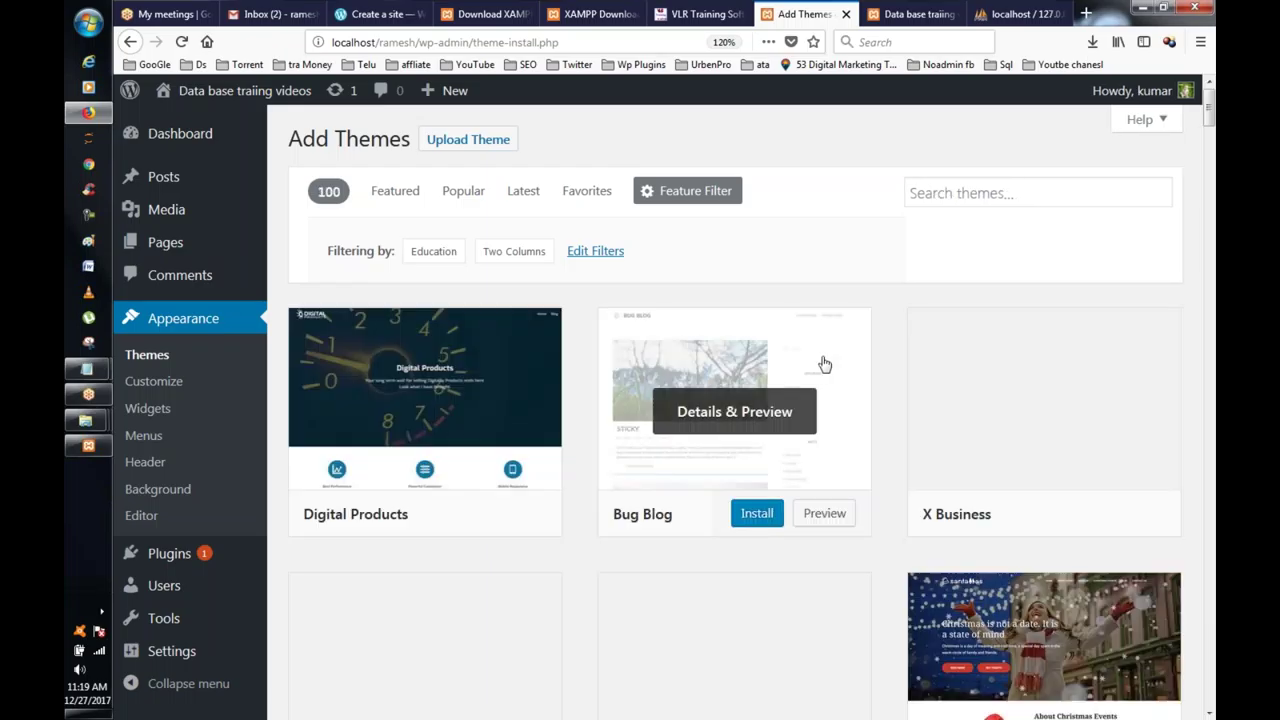
scroll(824, 364, "down", 5)
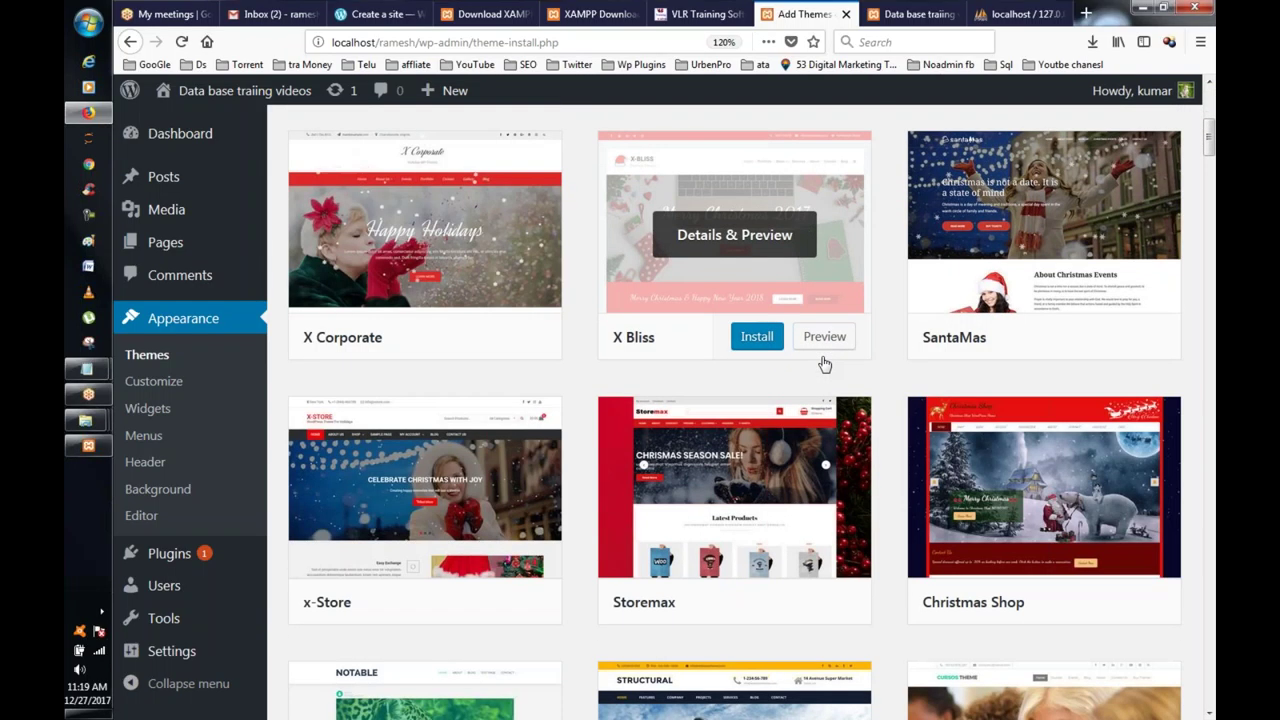
scroll(824, 364, "down", 14)
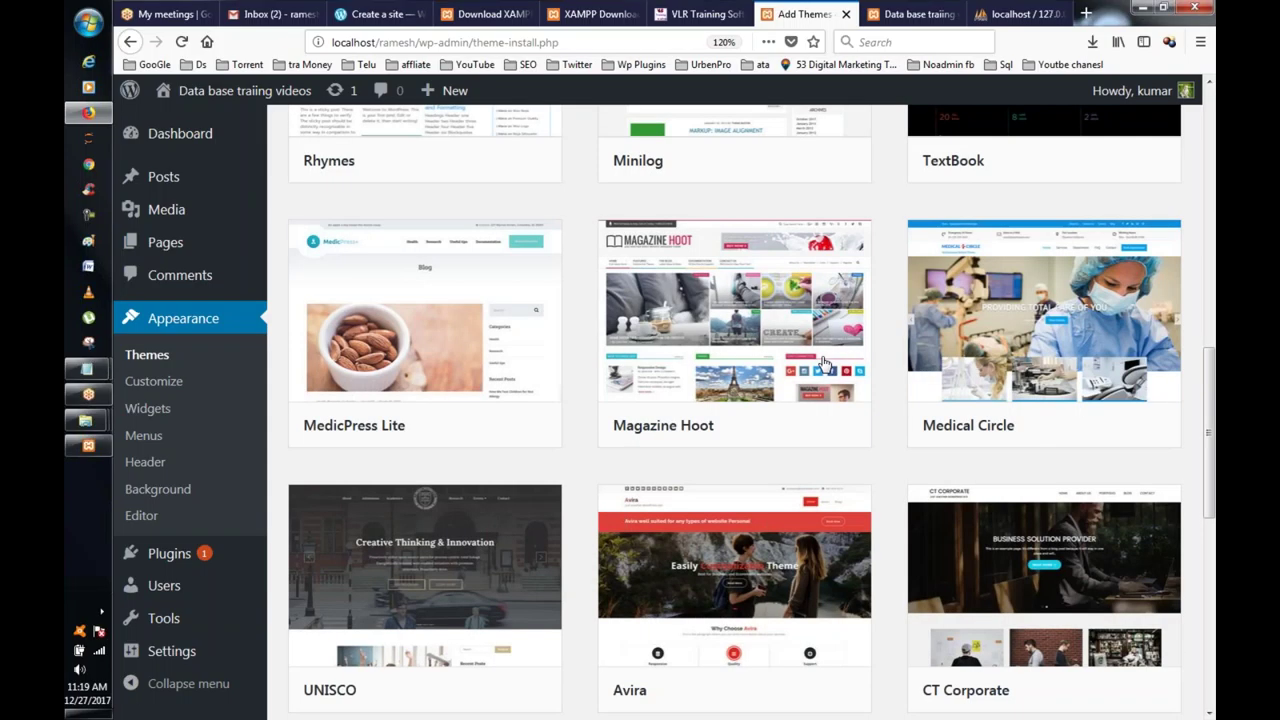
scroll(824, 362, "up", 2)
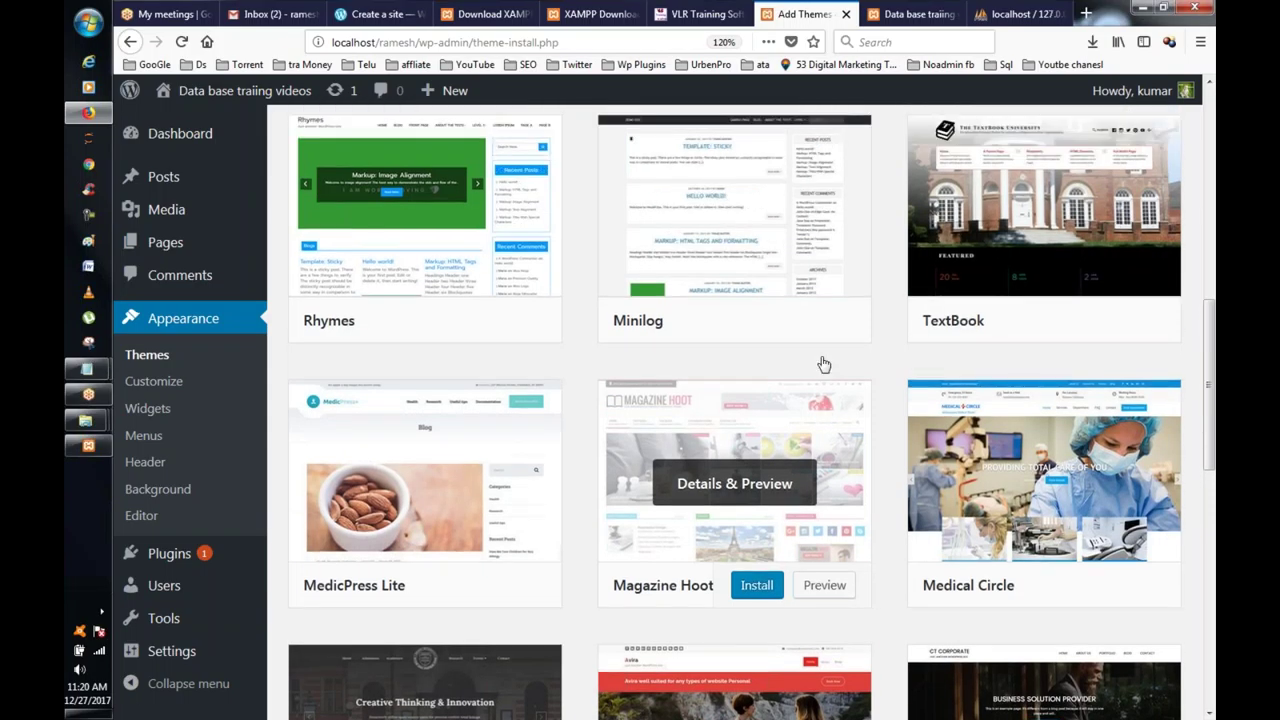
scroll(824, 364, "down", 7)
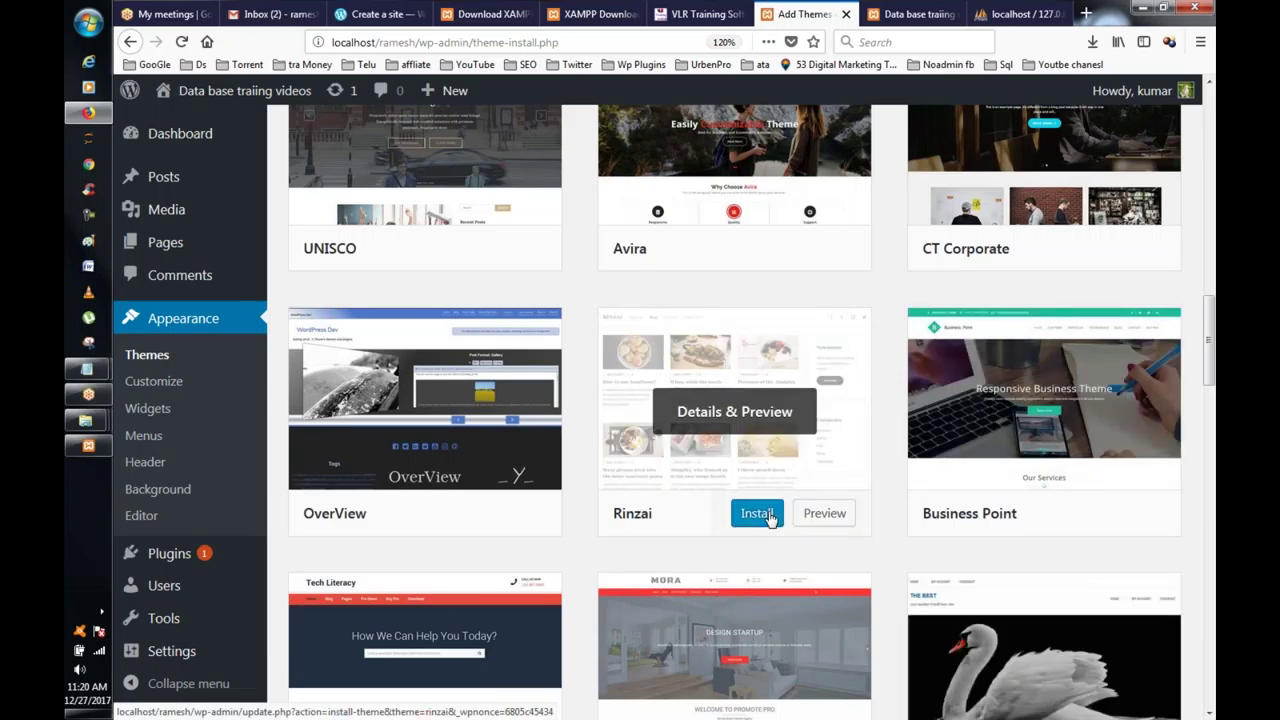
Step: Install Rinzai, open its Live Preview, then close the customizer
left_click(757, 515)
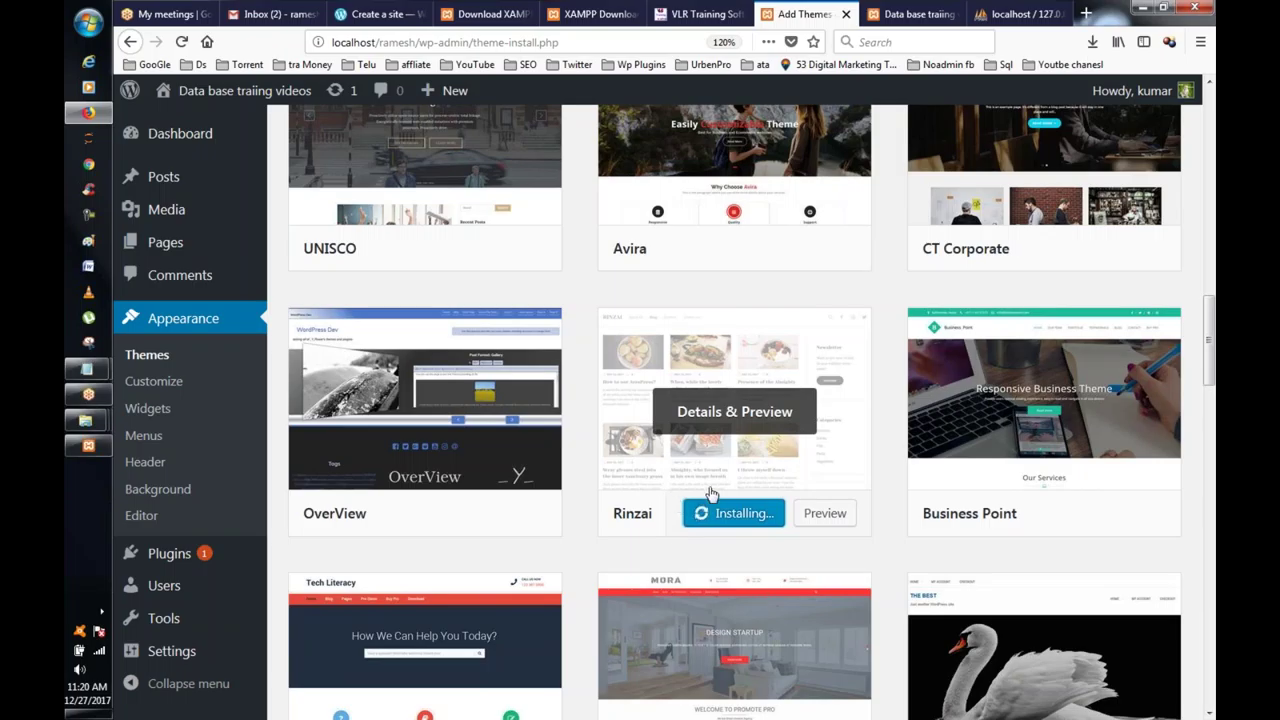
left_click(712, 513)
left_click(808, 513)
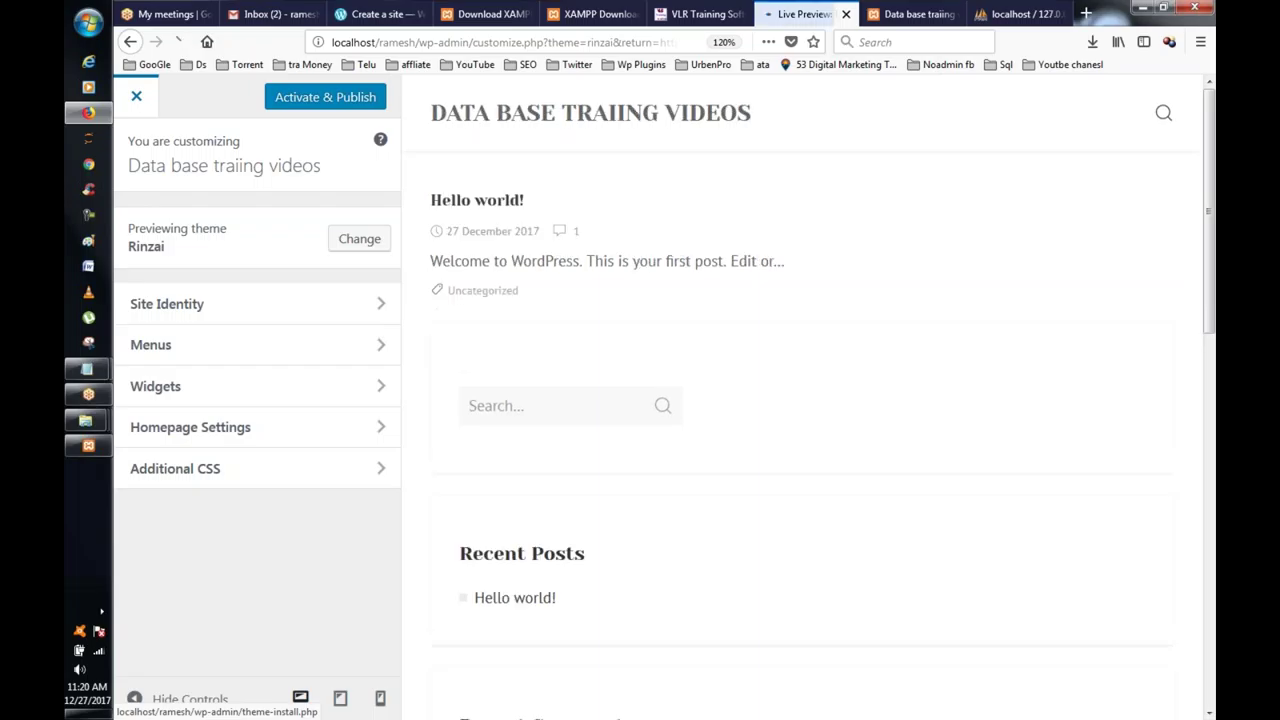
left_click(155, 106)
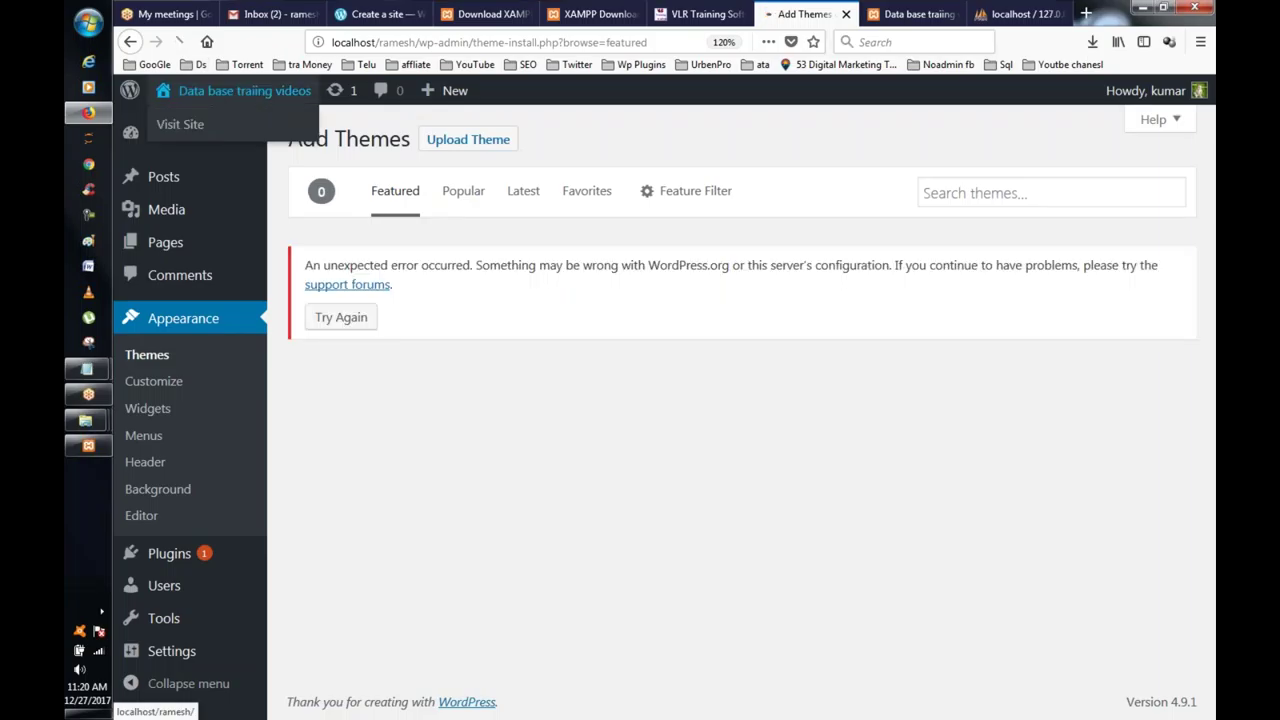
Step: Visit the site's front page, then go back to the admin dashboard
left_click(172, 118)
scroll(707, 236, "down", 3)
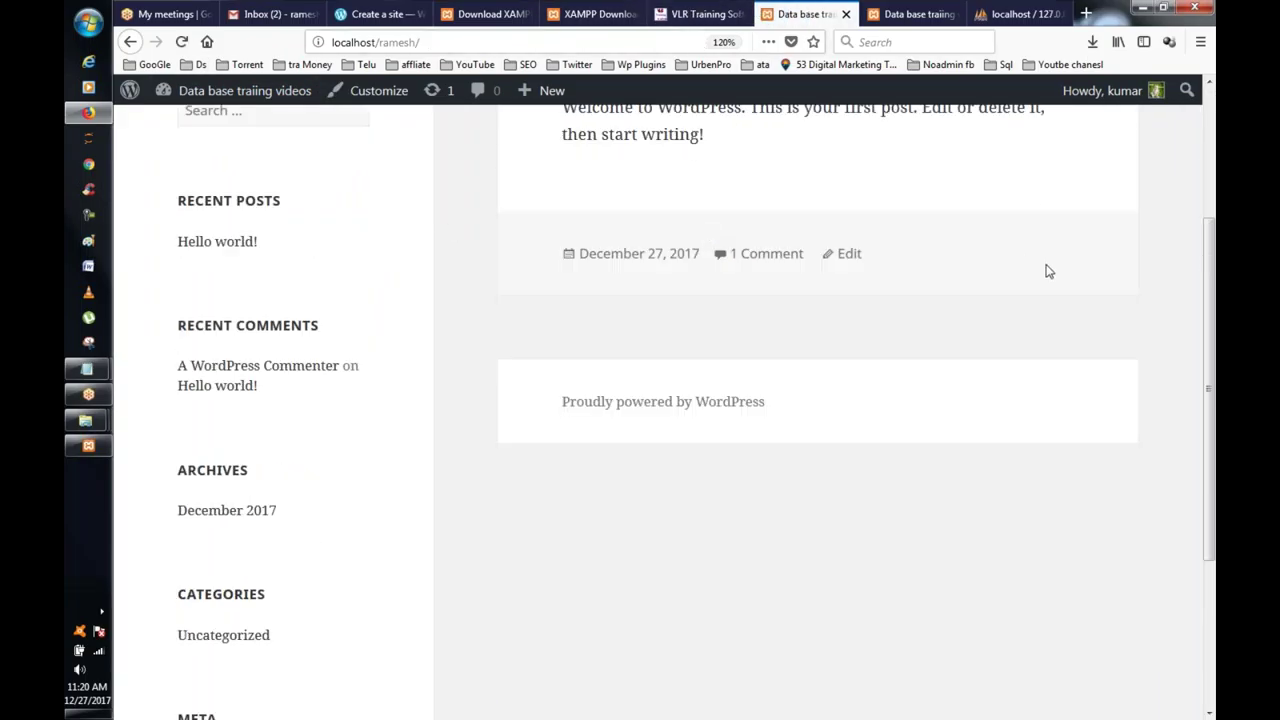
scroll(1046, 271, "up", 3)
left_click(160, 92)
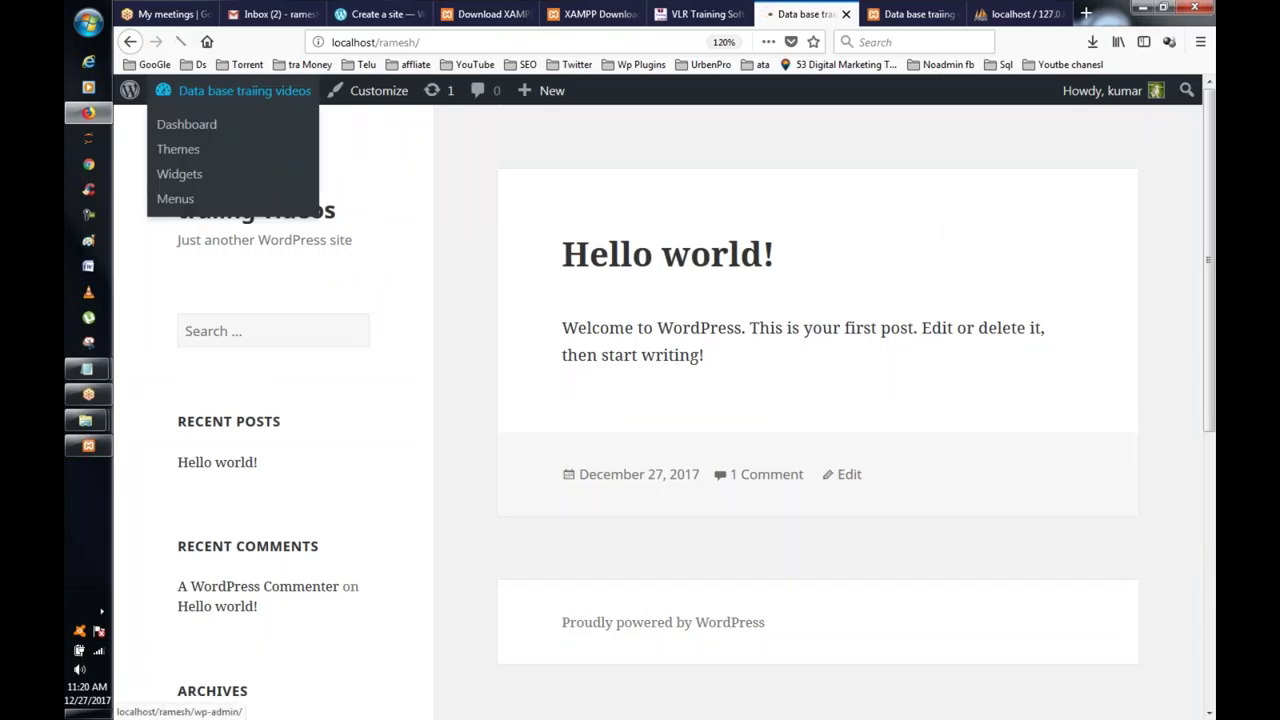
scroll(877, 386, "down", 3)
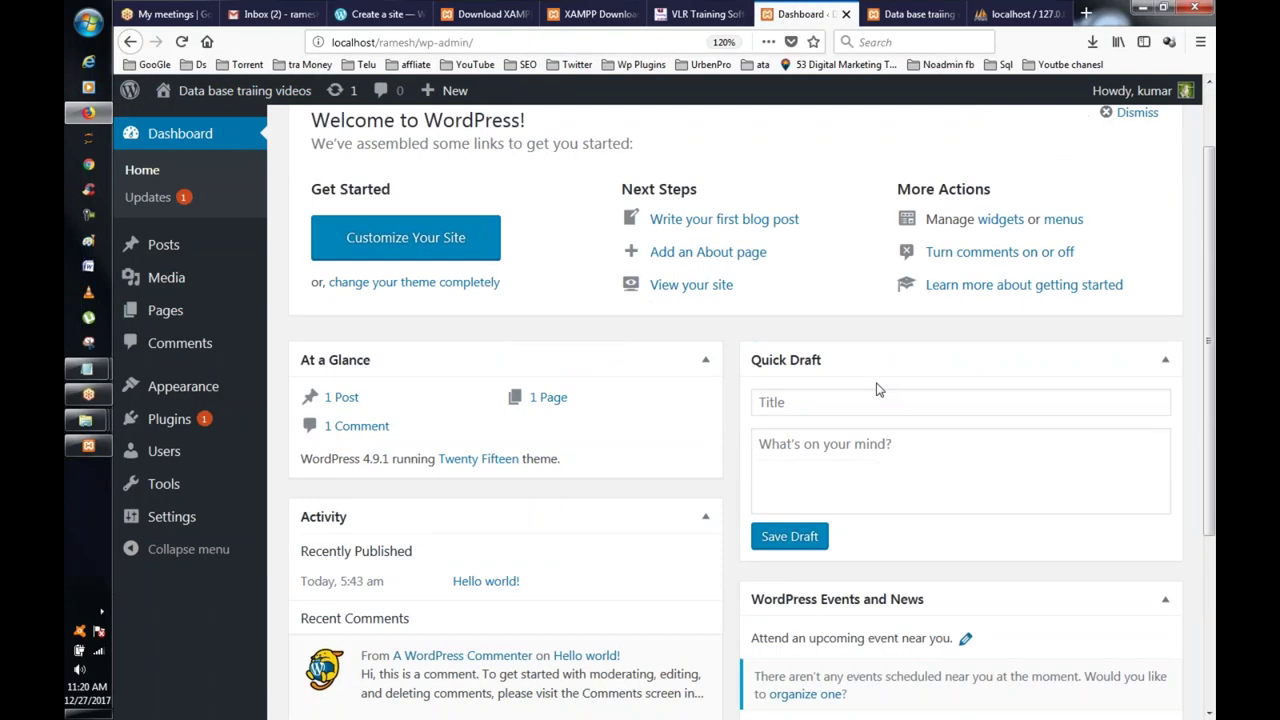
Step: Go to Appearance > Themes and activate the Rinzai theme
mouse_move(192, 416)
left_click(378, 432)
mouse_move(172, 390)
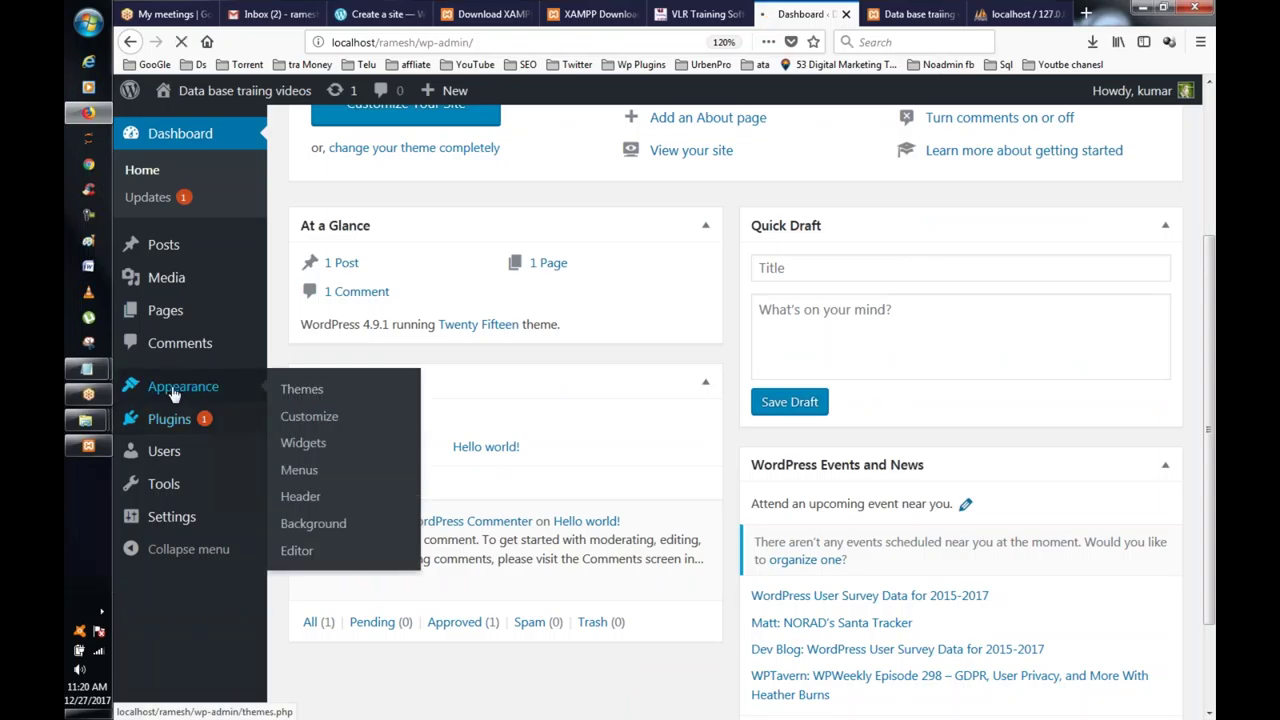
left_click(344, 388)
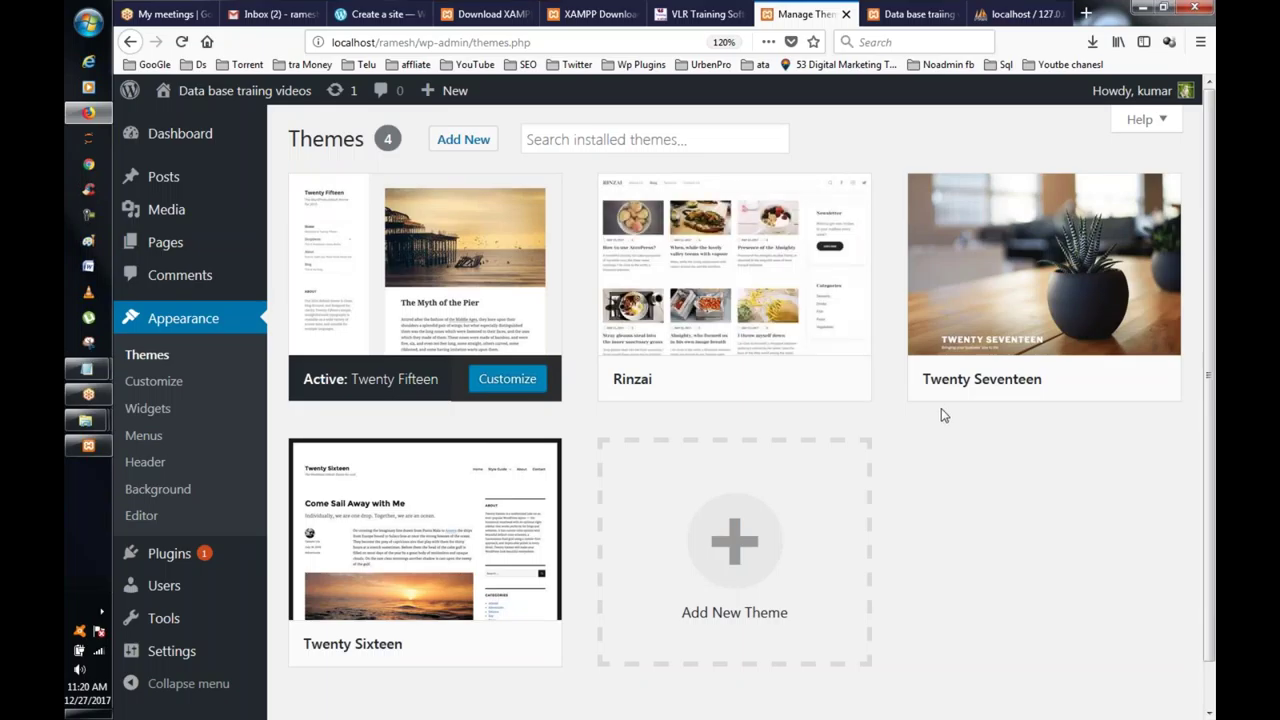
scroll(941, 408, "down", 1)
mouse_move(726, 303)
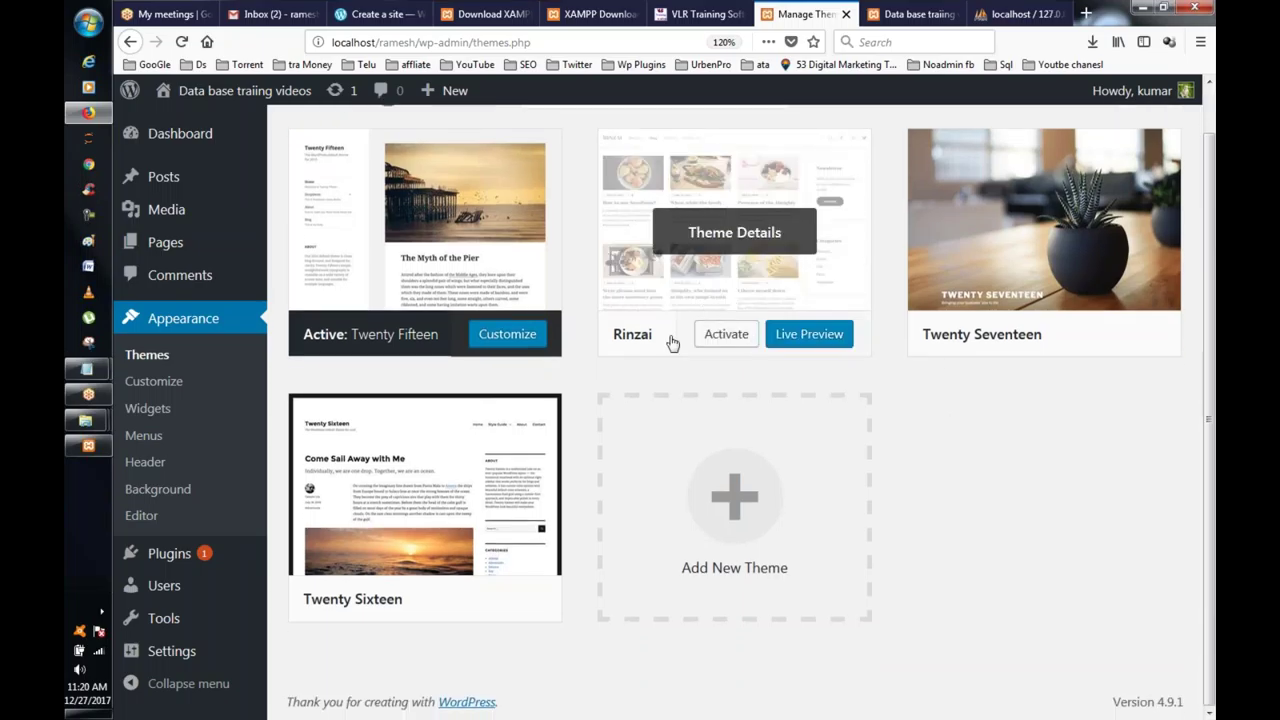
left_click(728, 336)
Step: Open Visit site in a new tab to see the front page in the Rinzai design
mouse_move(677, 268)
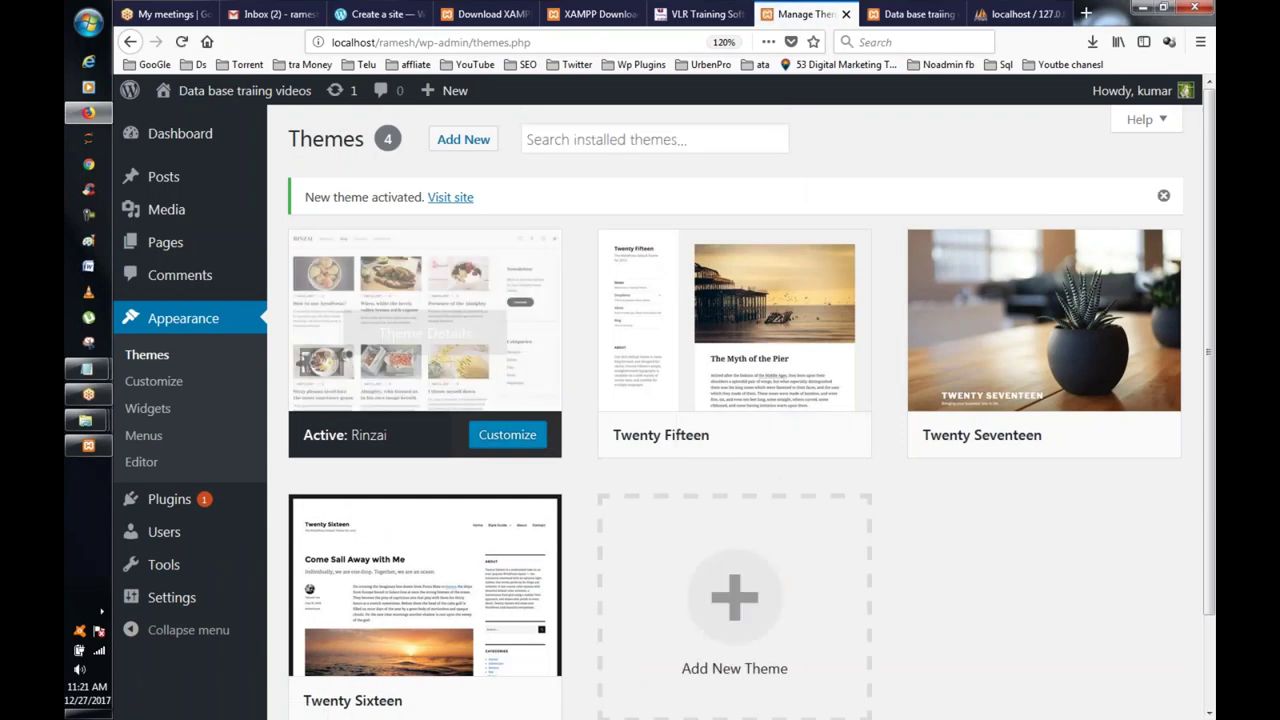
right_click(456, 197)
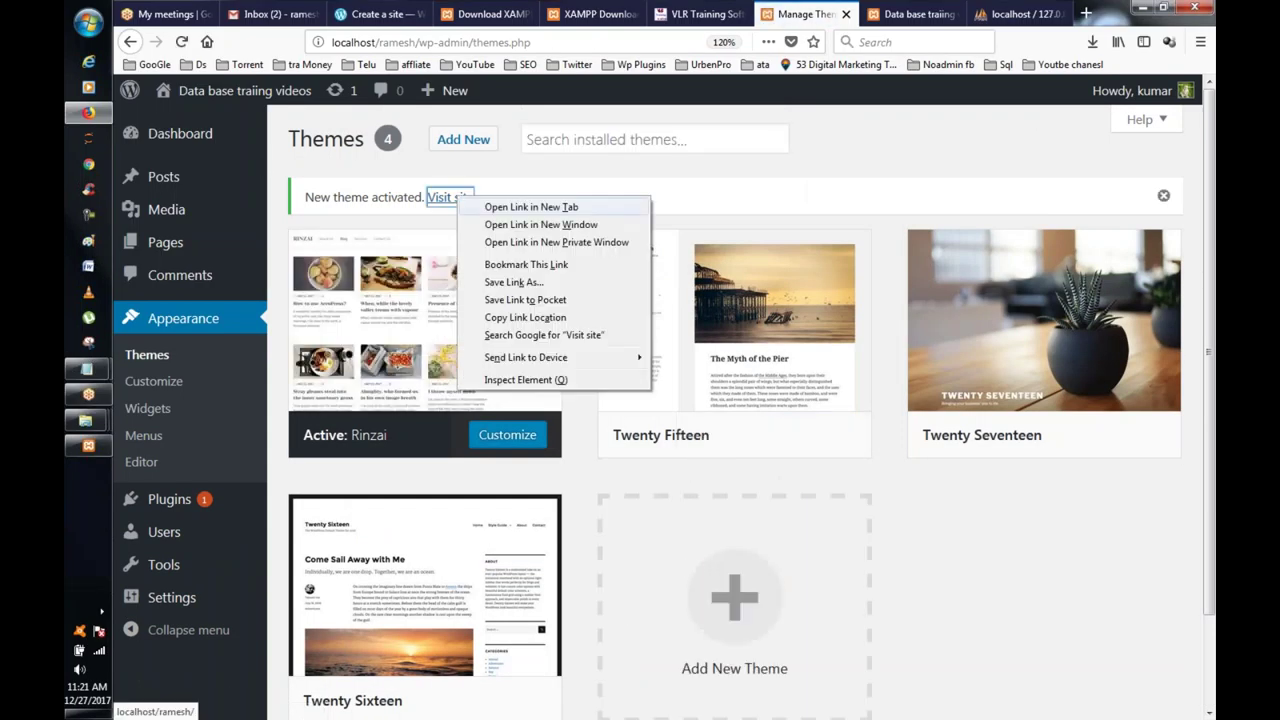
left_click(530, 207)
left_click(830, 14)
scroll(820, 293, "down", 2)
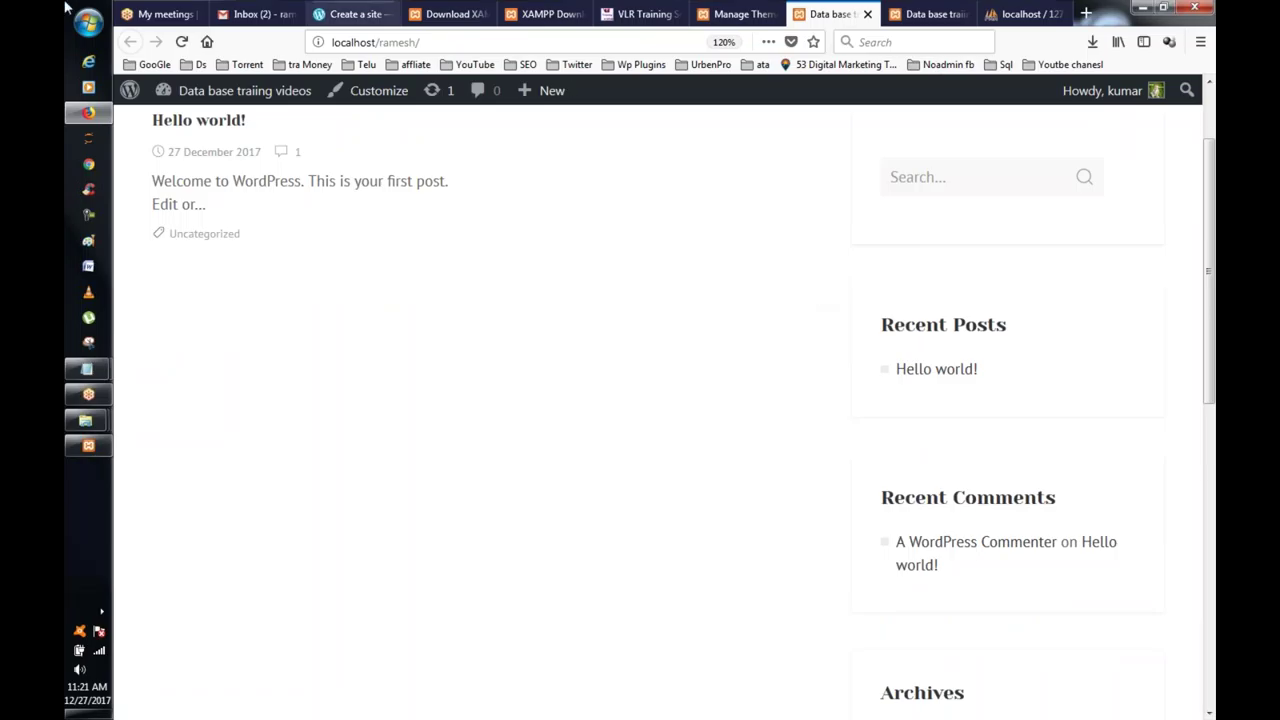
Step: Browse to C:\xampp\htdocs\ramesh and look inside wp-includes and wp-admin
left_click(100, 25)
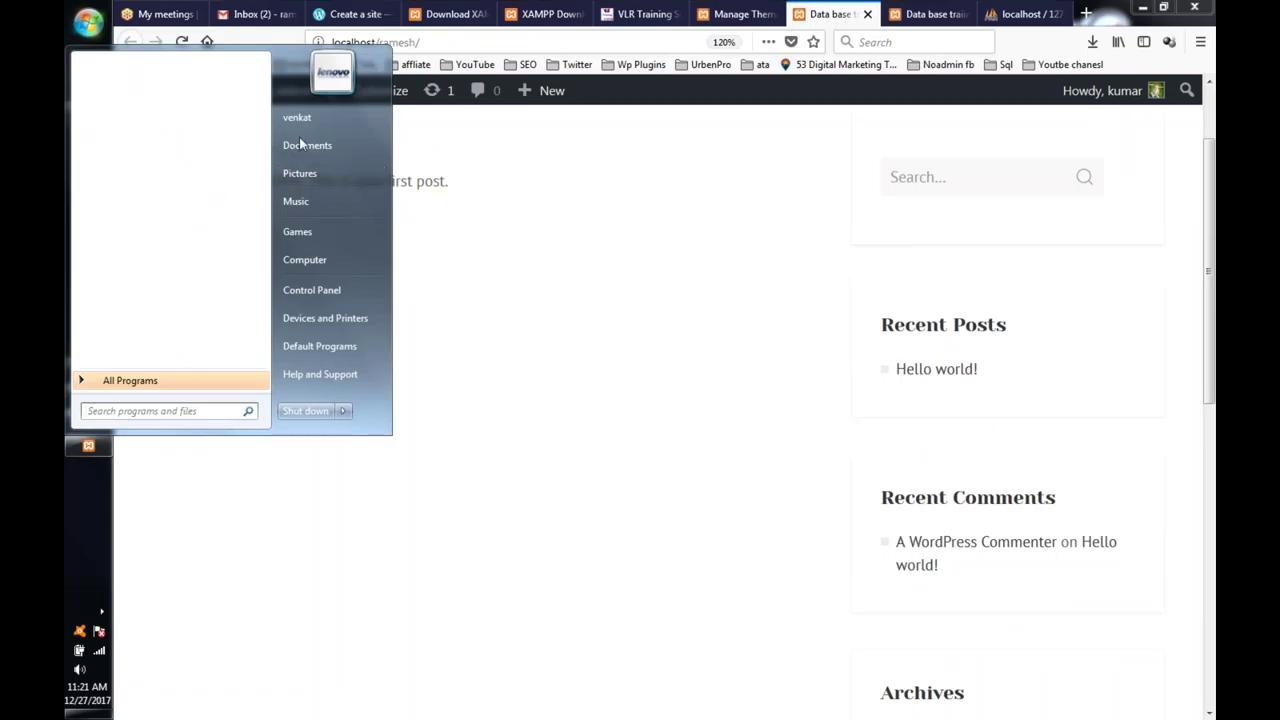
left_click(331, 258)
double_click(375, 176)
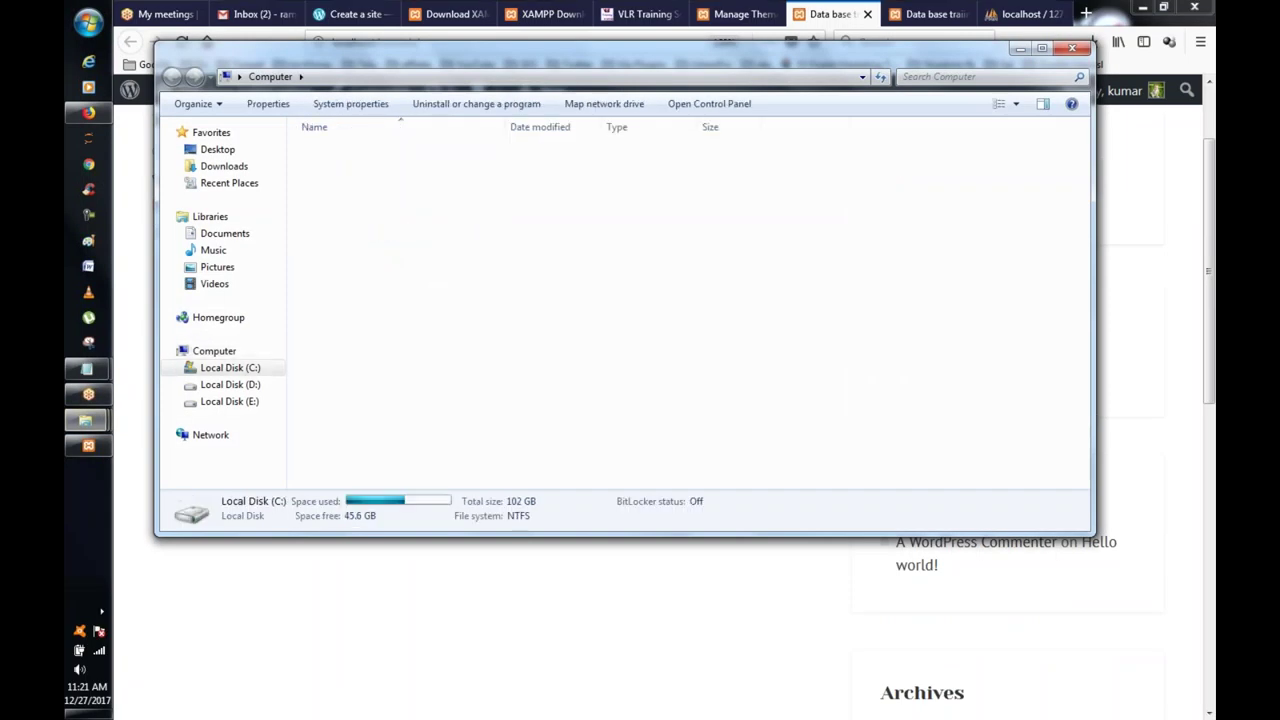
double_click(372, 268)
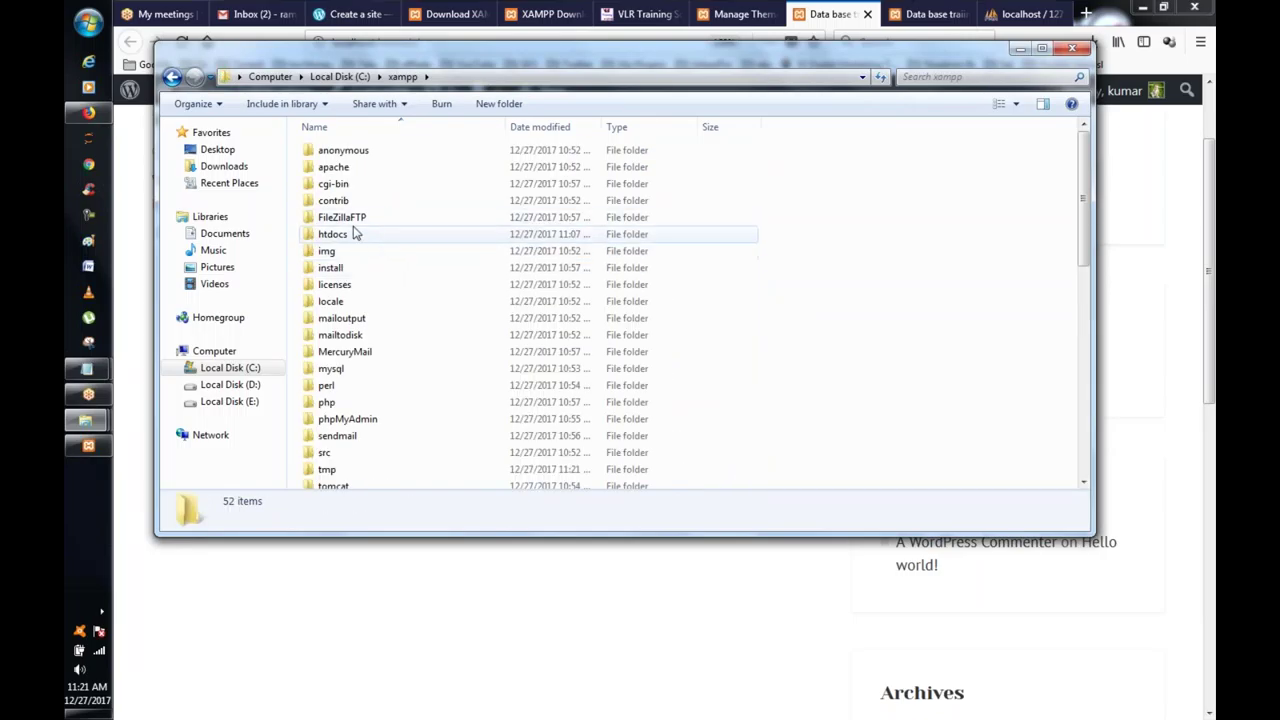
double_click(368, 243)
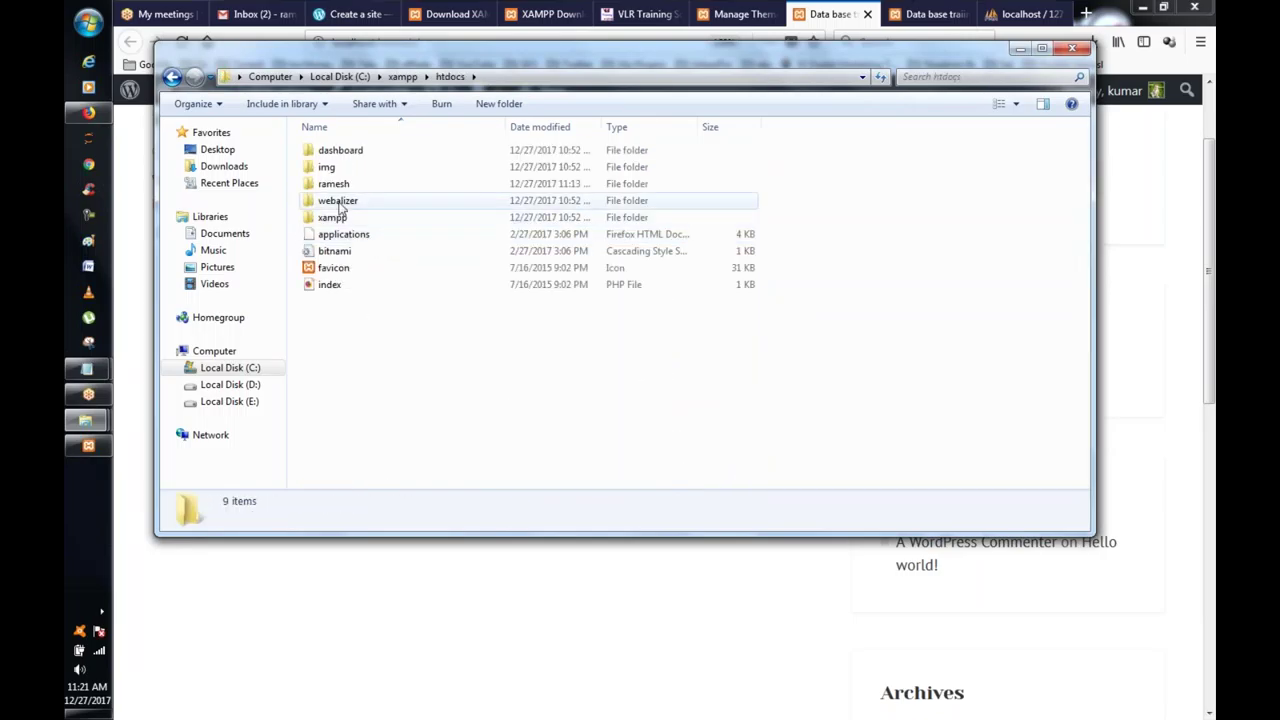
double_click(323, 187)
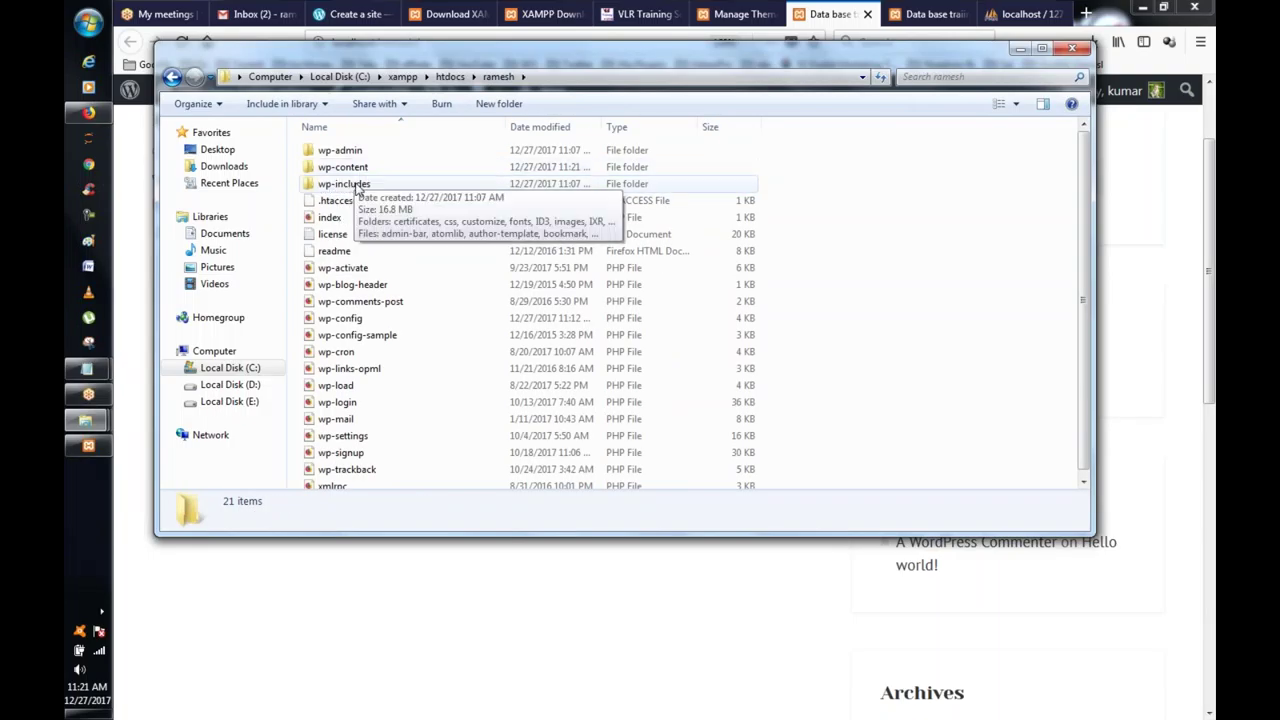
double_click(357, 188)
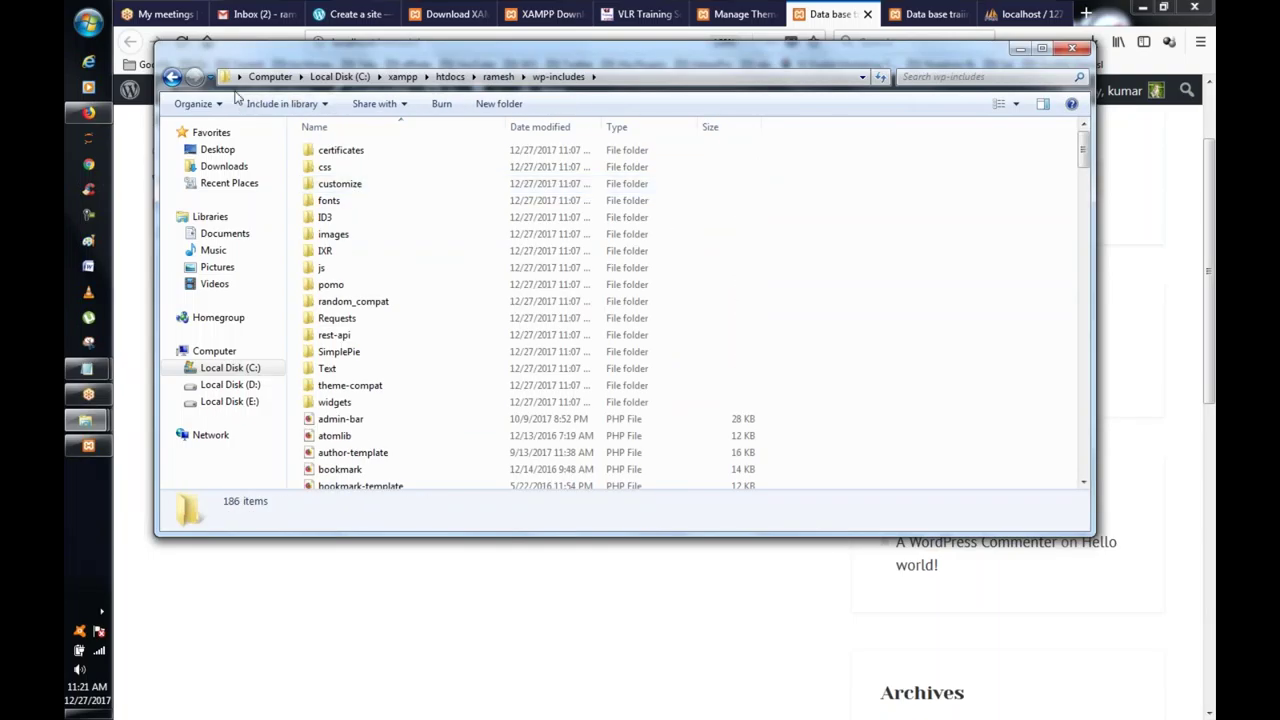
double_click(346, 155)
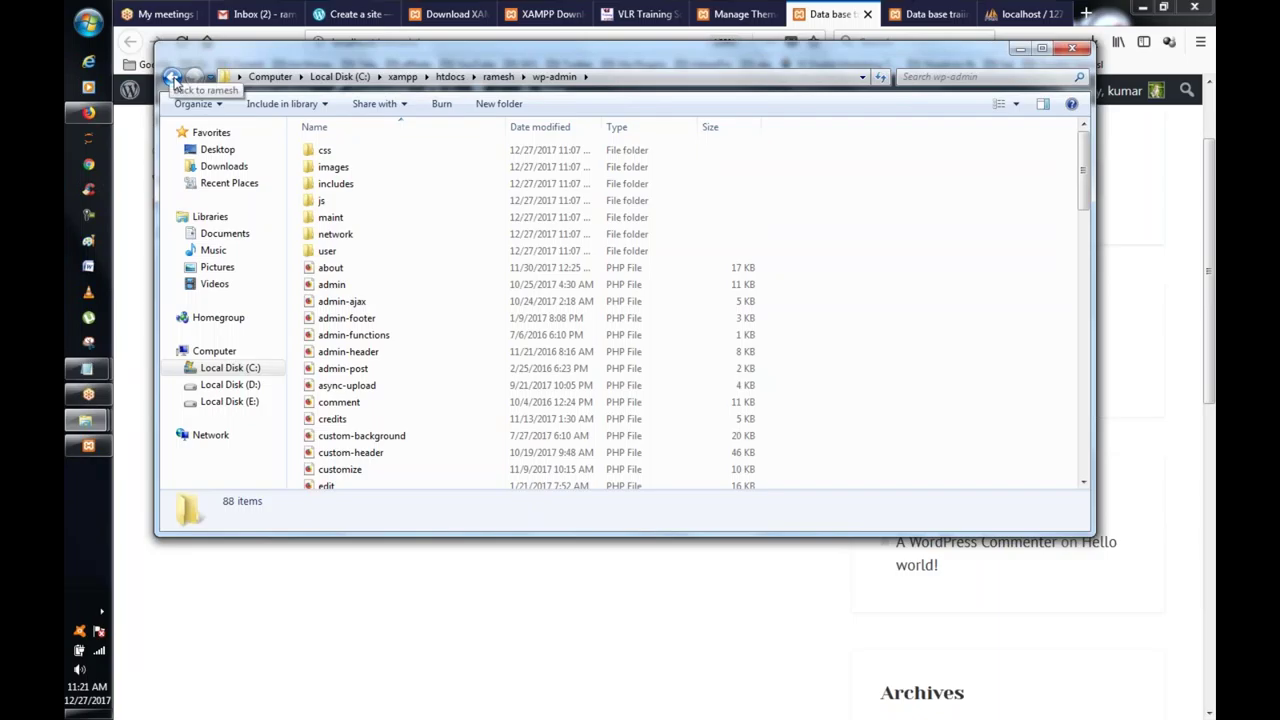
Step: Open ramesh\wp-content\themes\rinzai to see its 21 theme files, then return to the browser
left_click(172, 78)
double_click(330, 166)
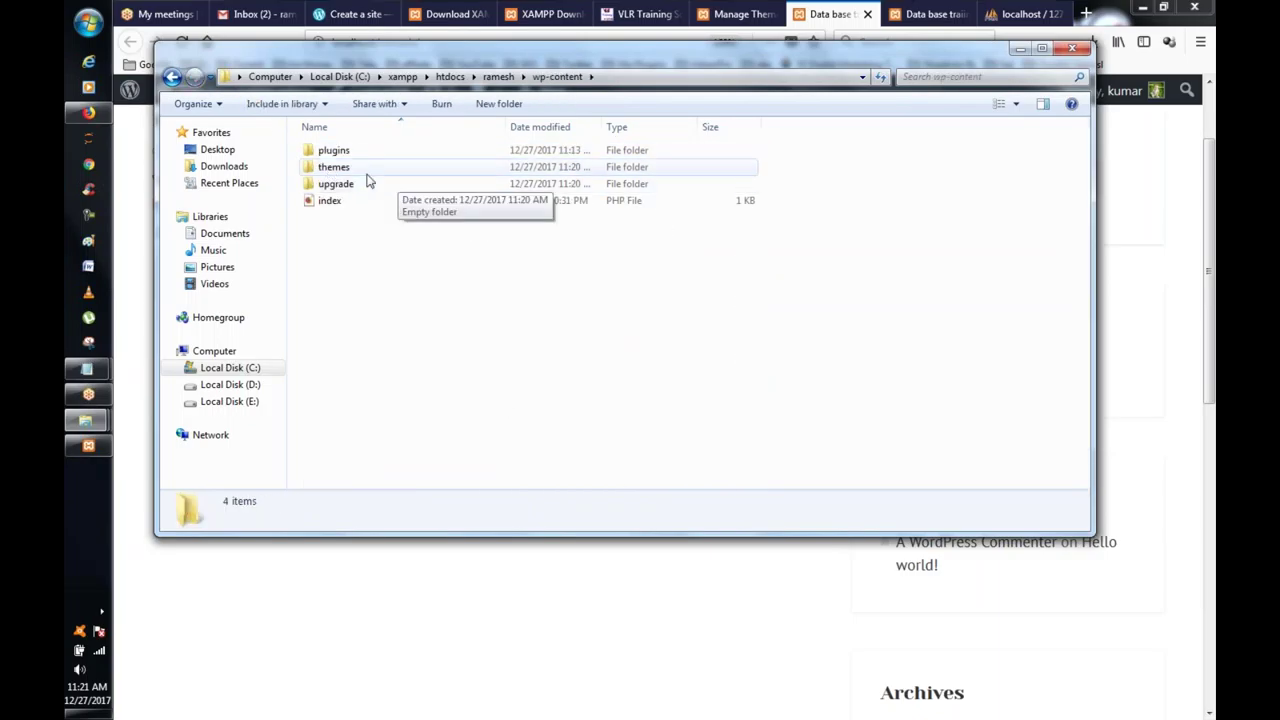
double_click(366, 170)
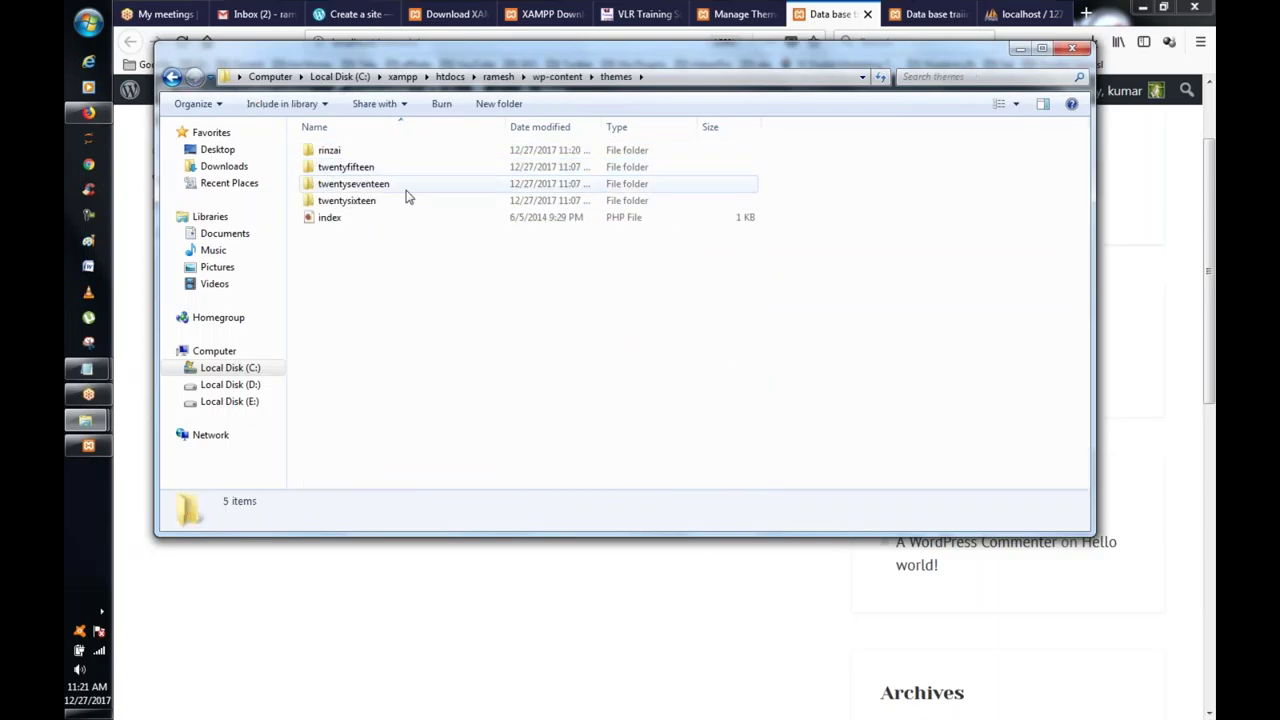
left_click(331, 157)
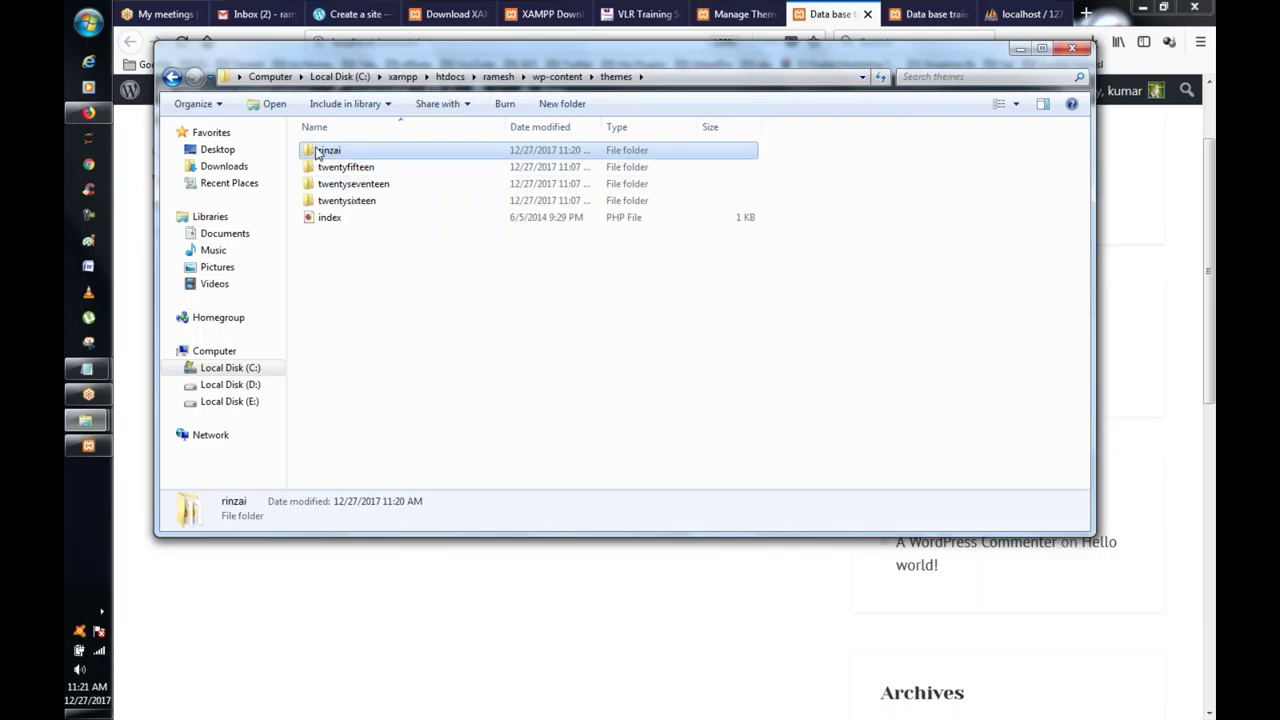
double_click(320, 150)
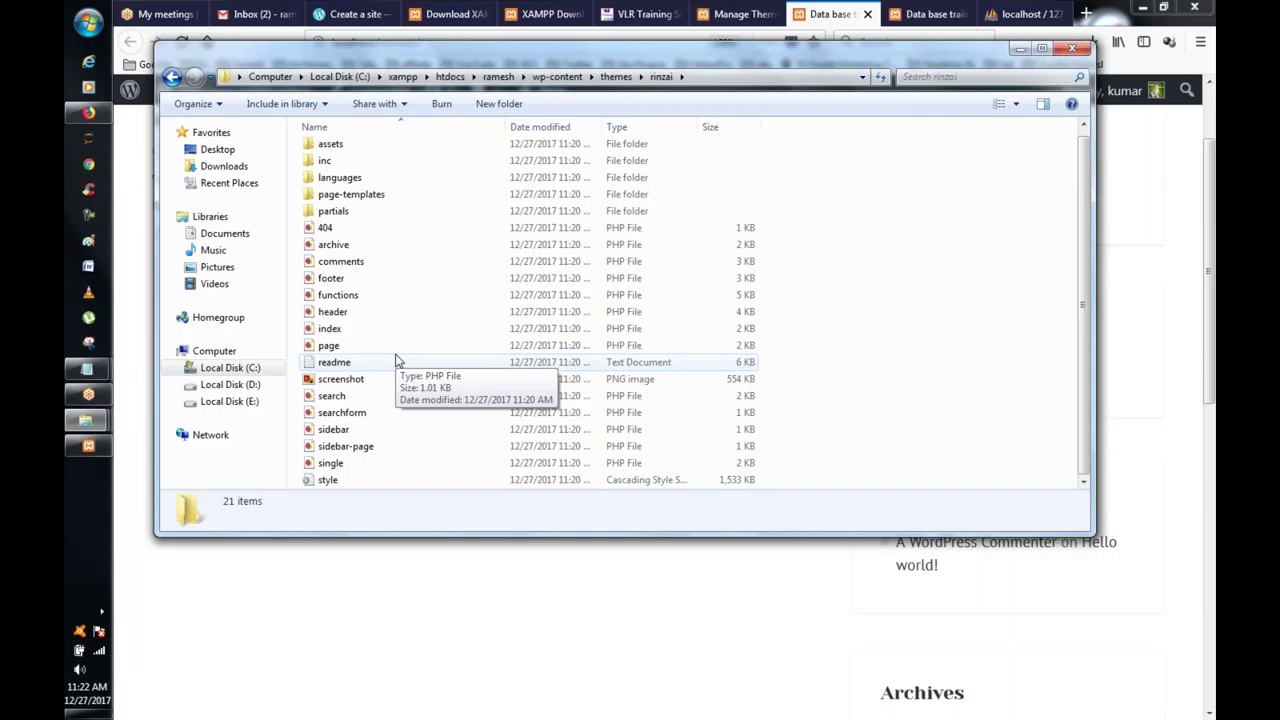
left_click(830, 13)
Step: From the front page, open the Dashboard and Appearance > Themes, showing 4 themes with Rinzai active
scroll(797, 173, "up", 2)
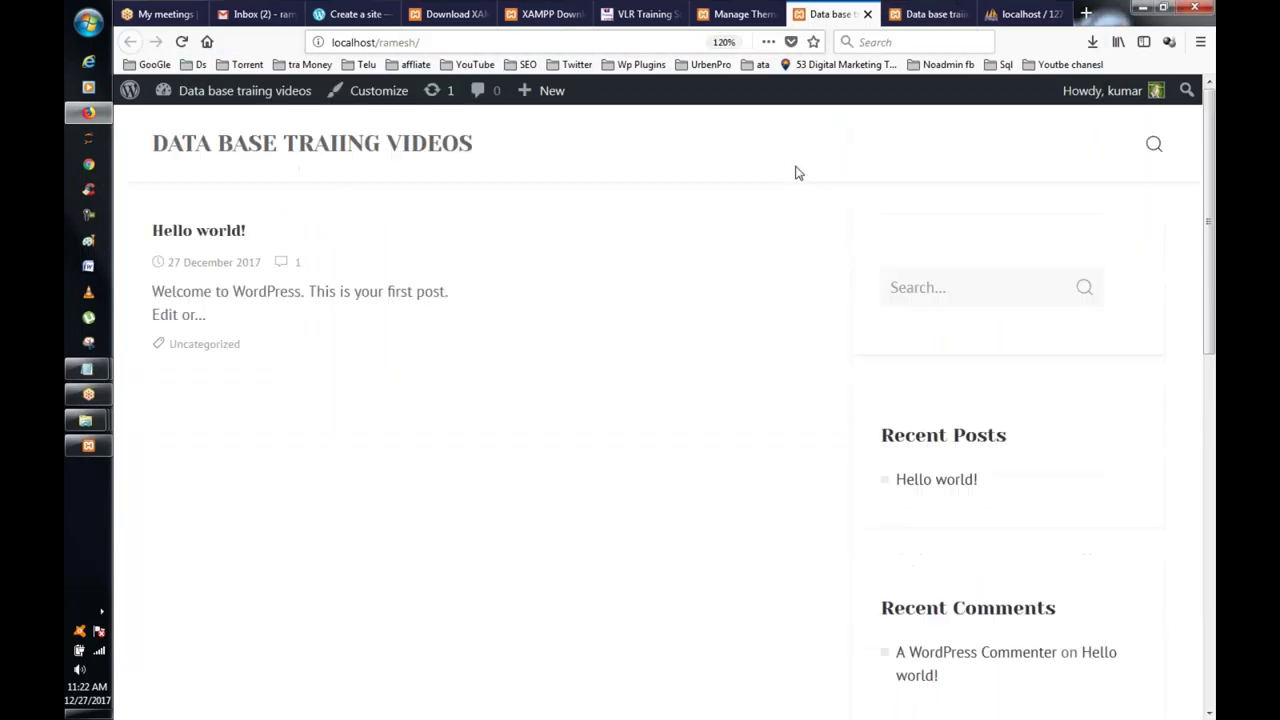
left_click(163, 90)
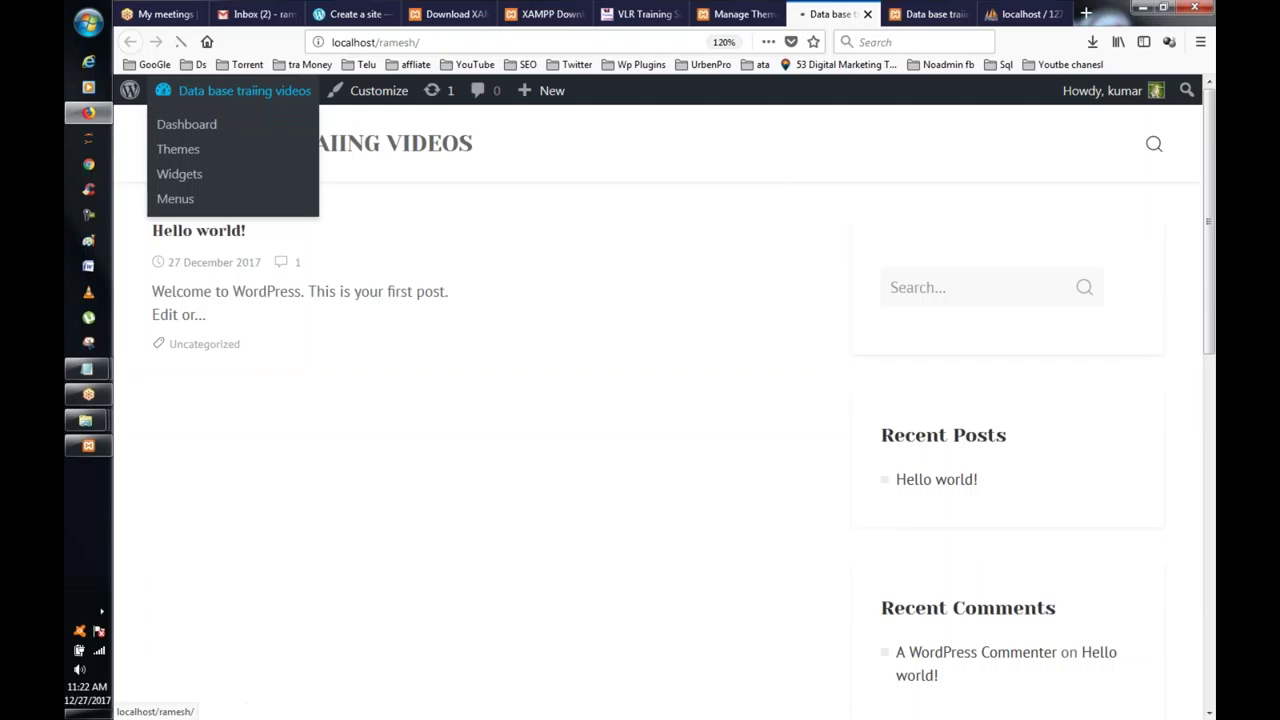
scroll(622, 257, "down", 3)
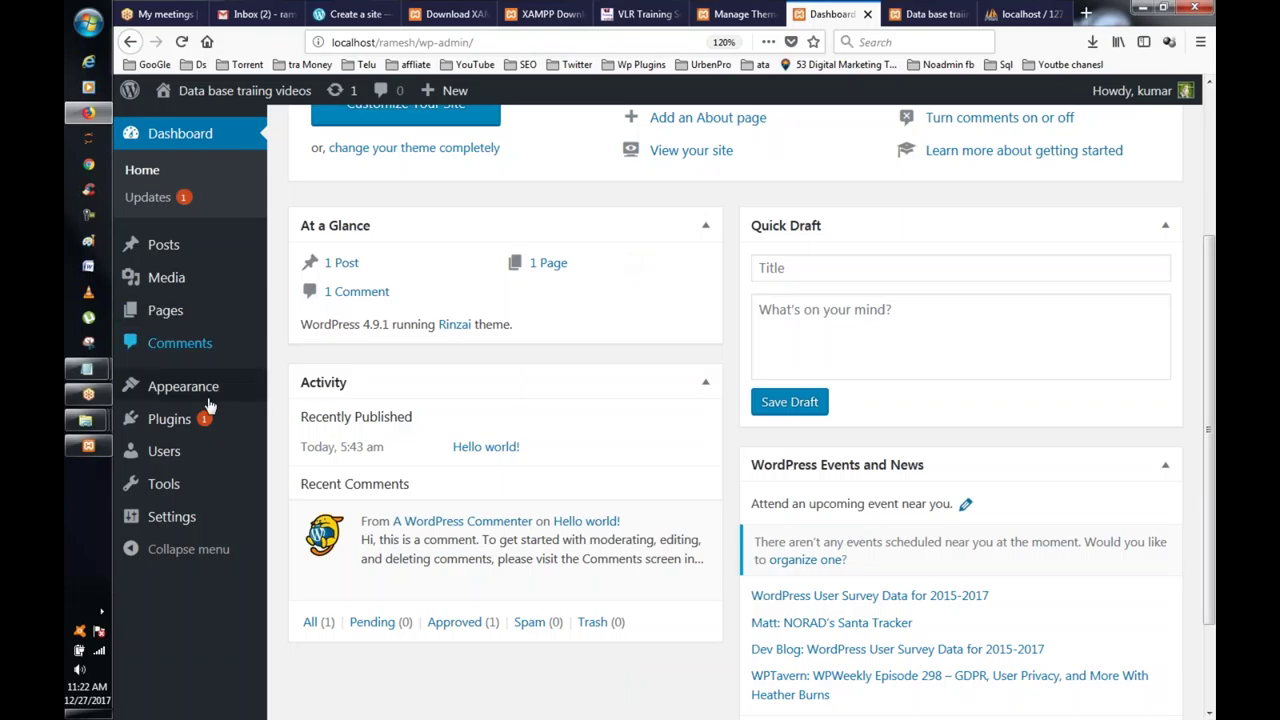
left_click(300, 417)
mouse_move(183, 386)
left_click(346, 398)
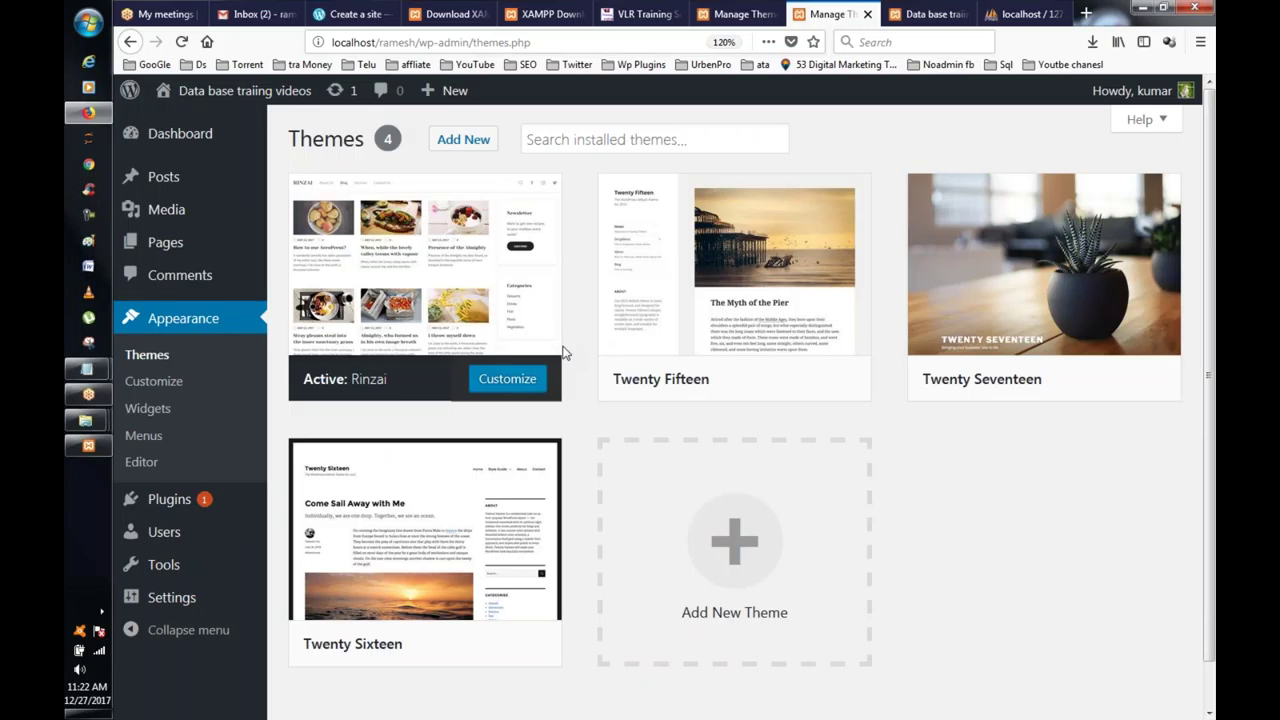
mouse_move(543, 354)
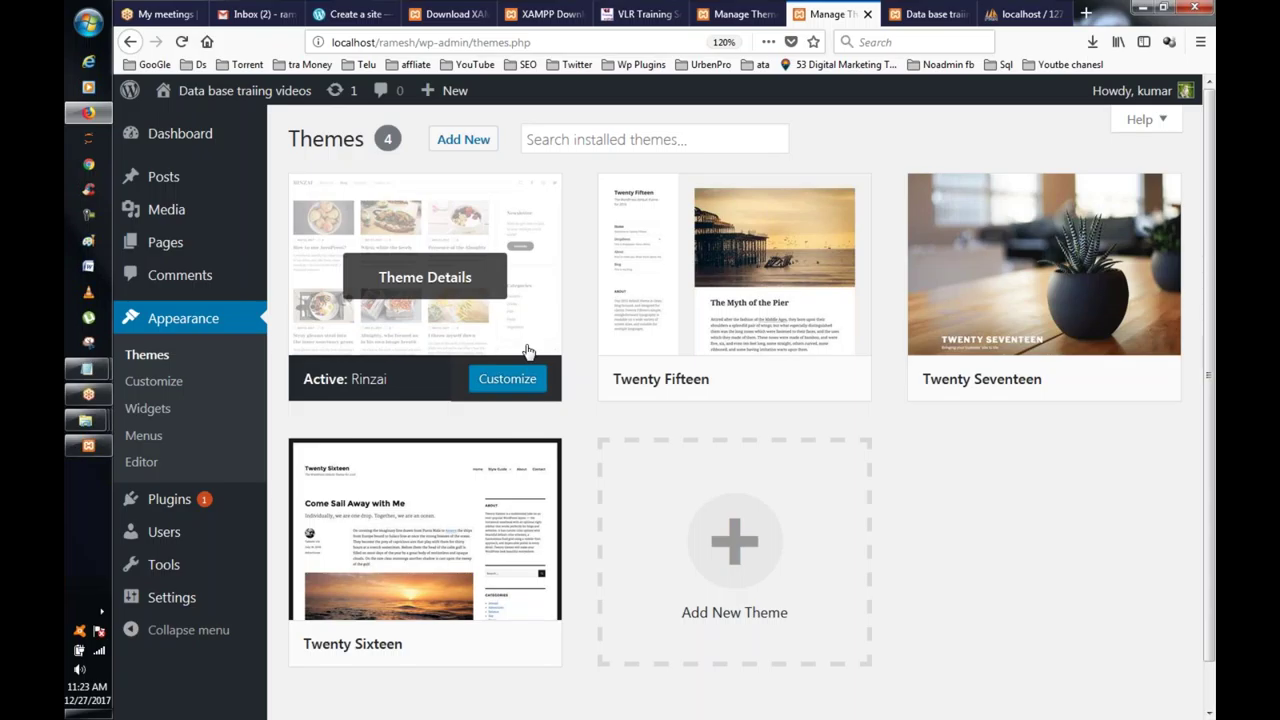
Step: Preview and install Veggie Lite from Add New, then go to the WordPress.com 'Create a site' tab
left_click(463, 139)
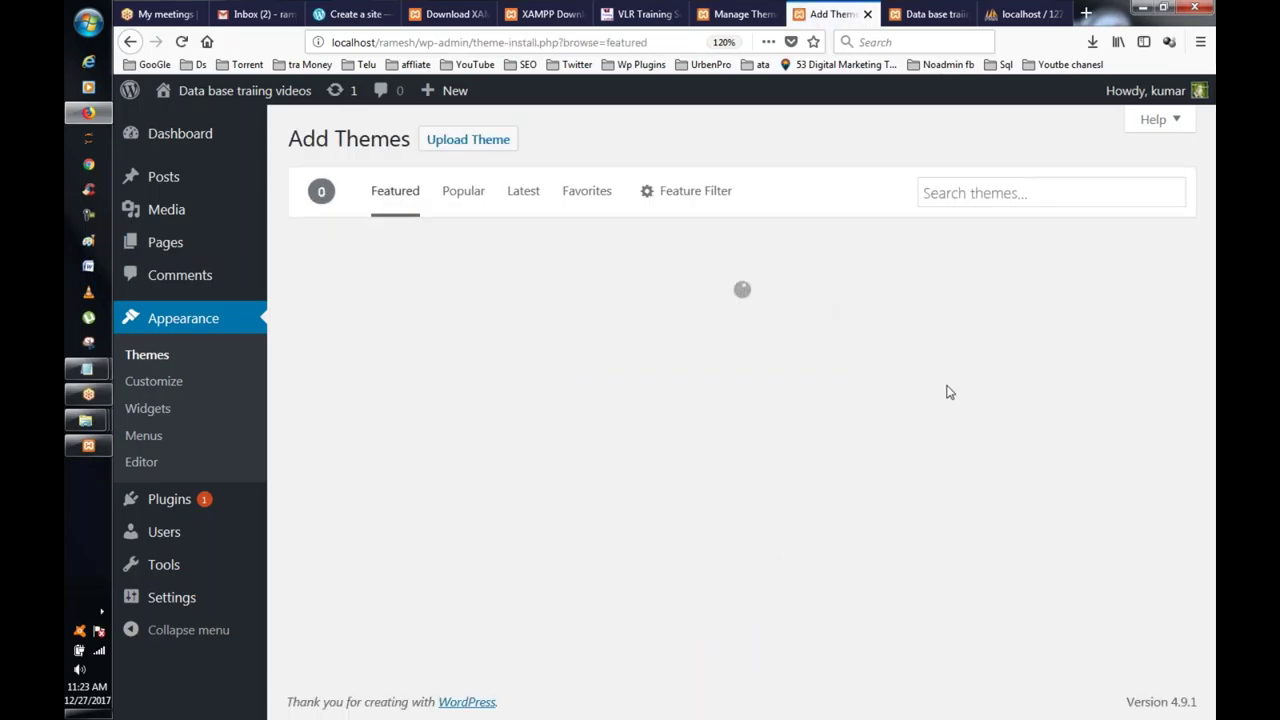
scroll(923, 394, "down", 3)
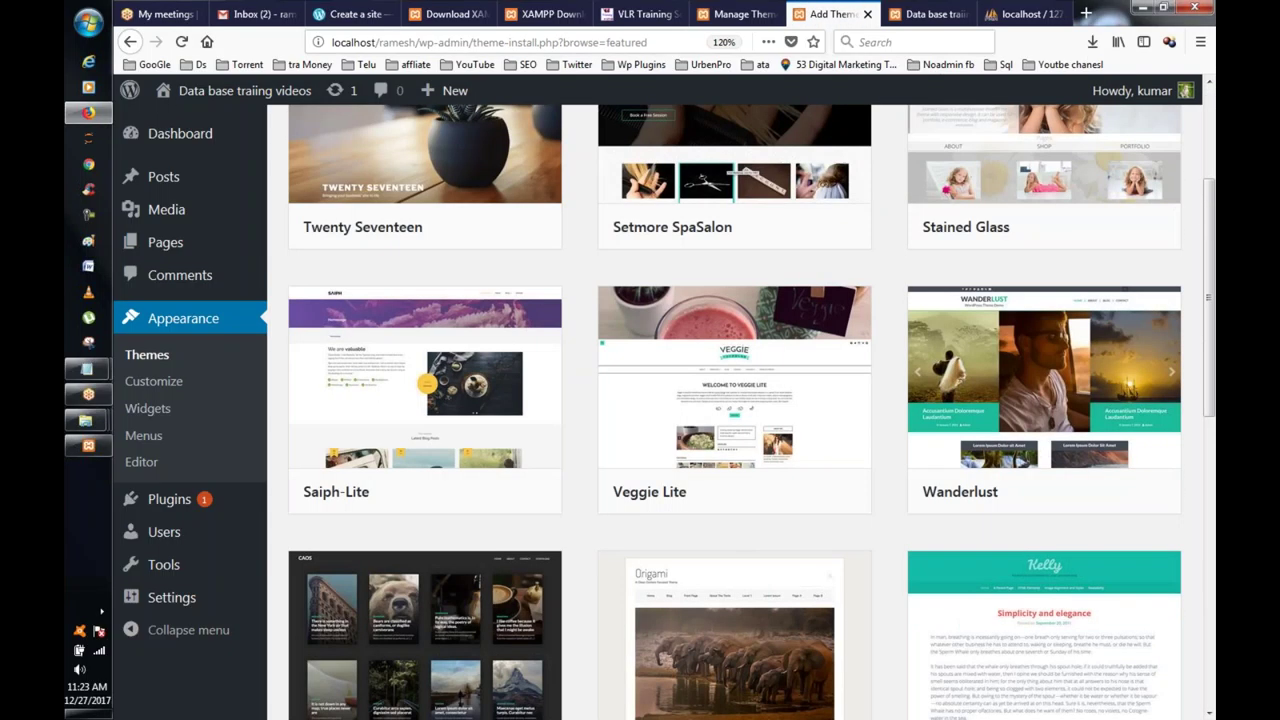
scroll(754, 453, "down", 3)
scroll(754, 453, "up", 5)
left_click(754, 453)
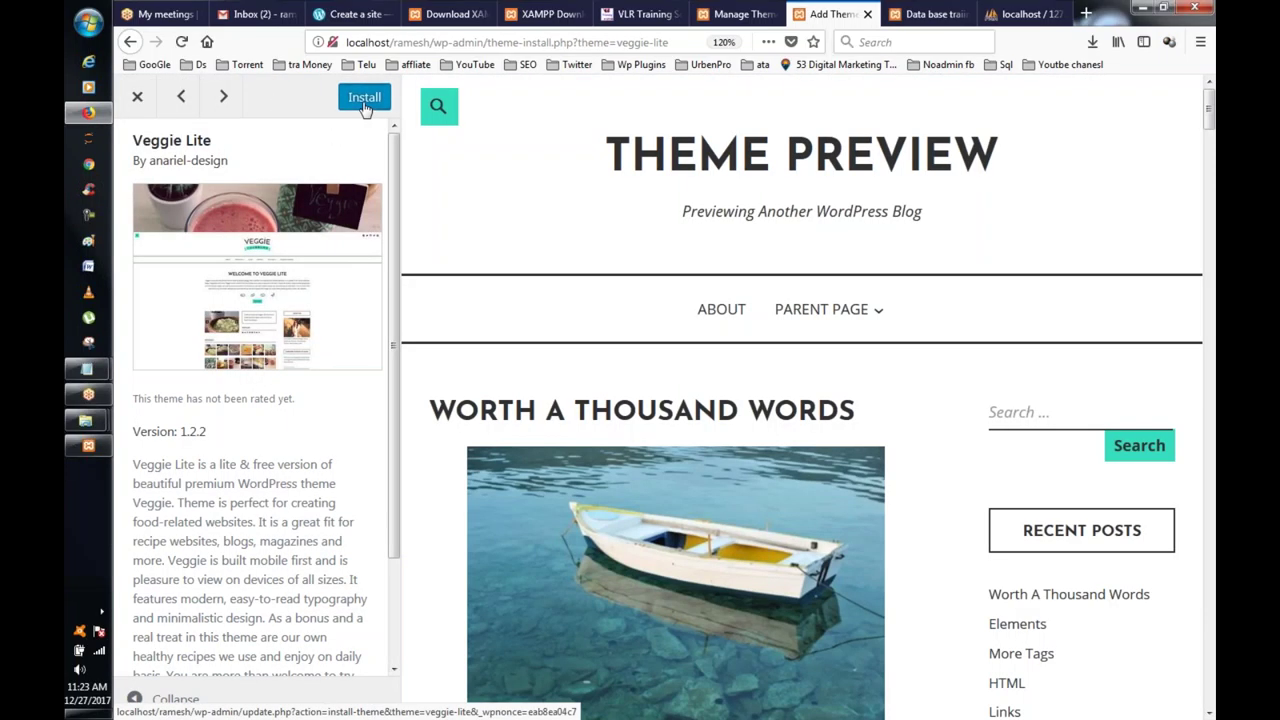
left_click(364, 100)
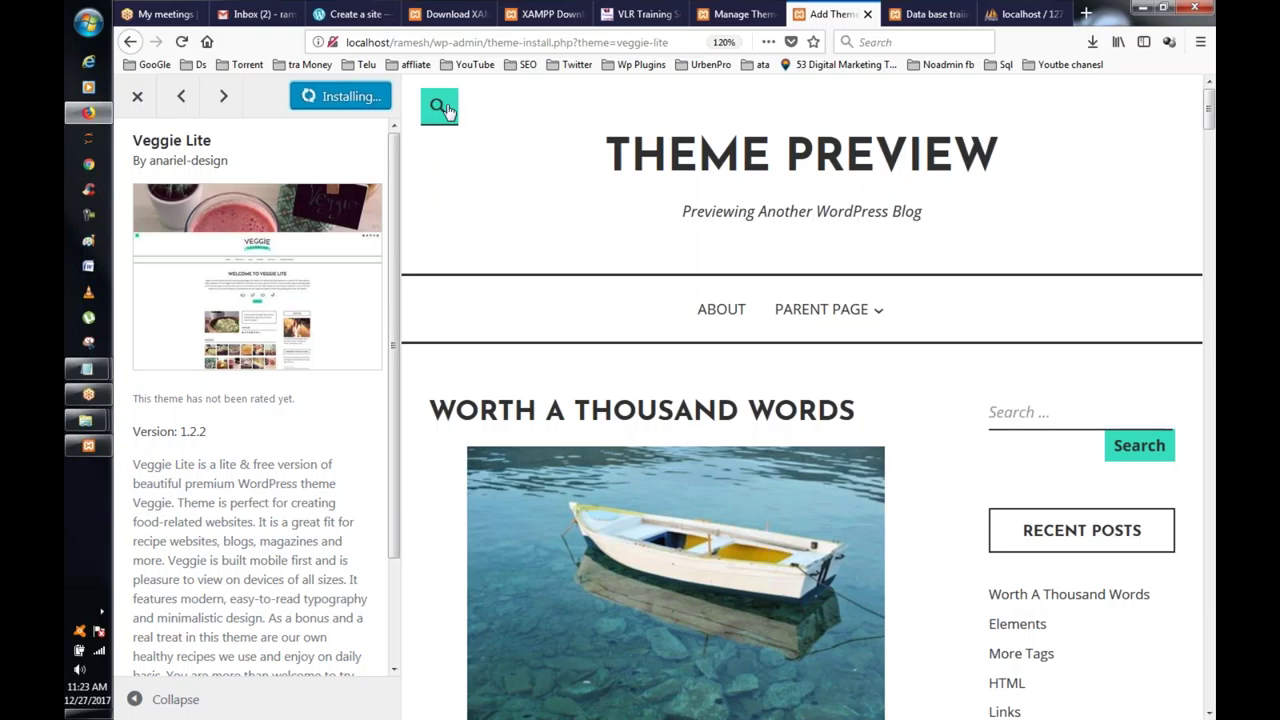
left_click(358, 14)
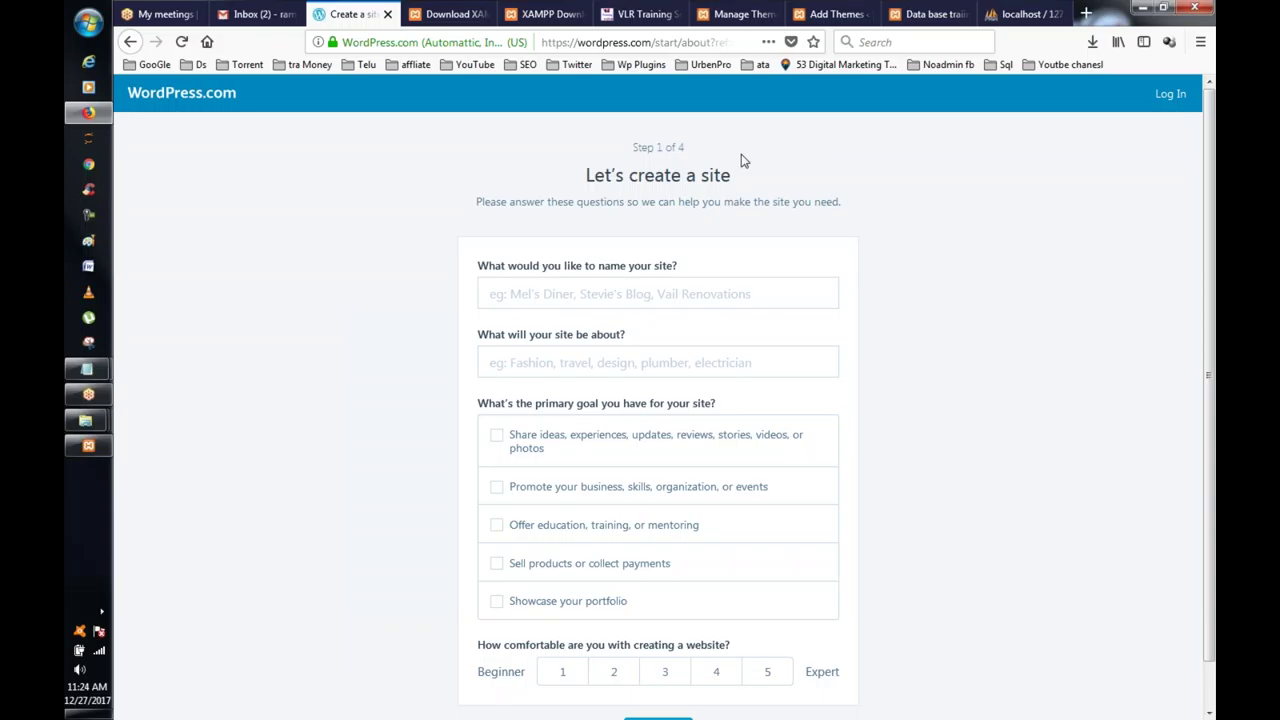
Step: Bring the XAMPP Control Panel, with Apache and MySQL running, in front of the WordPress.com signup page
left_click(77, 457)
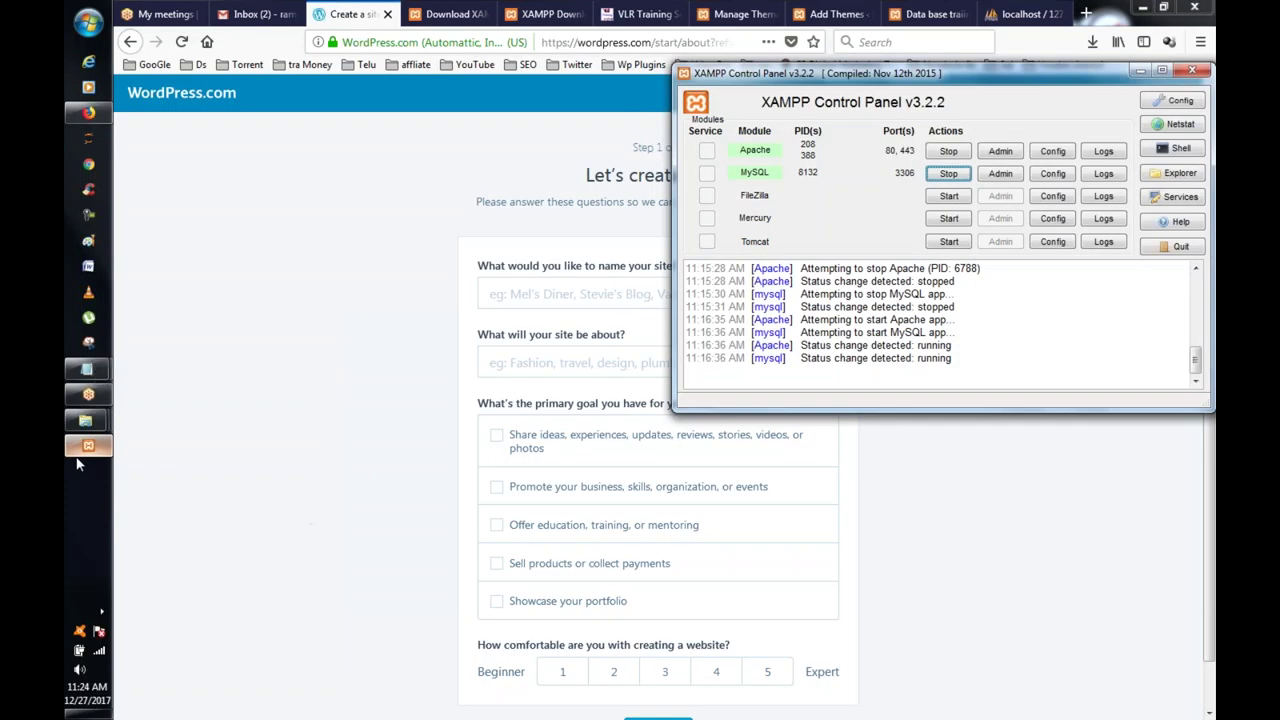
left_click(66, 399)
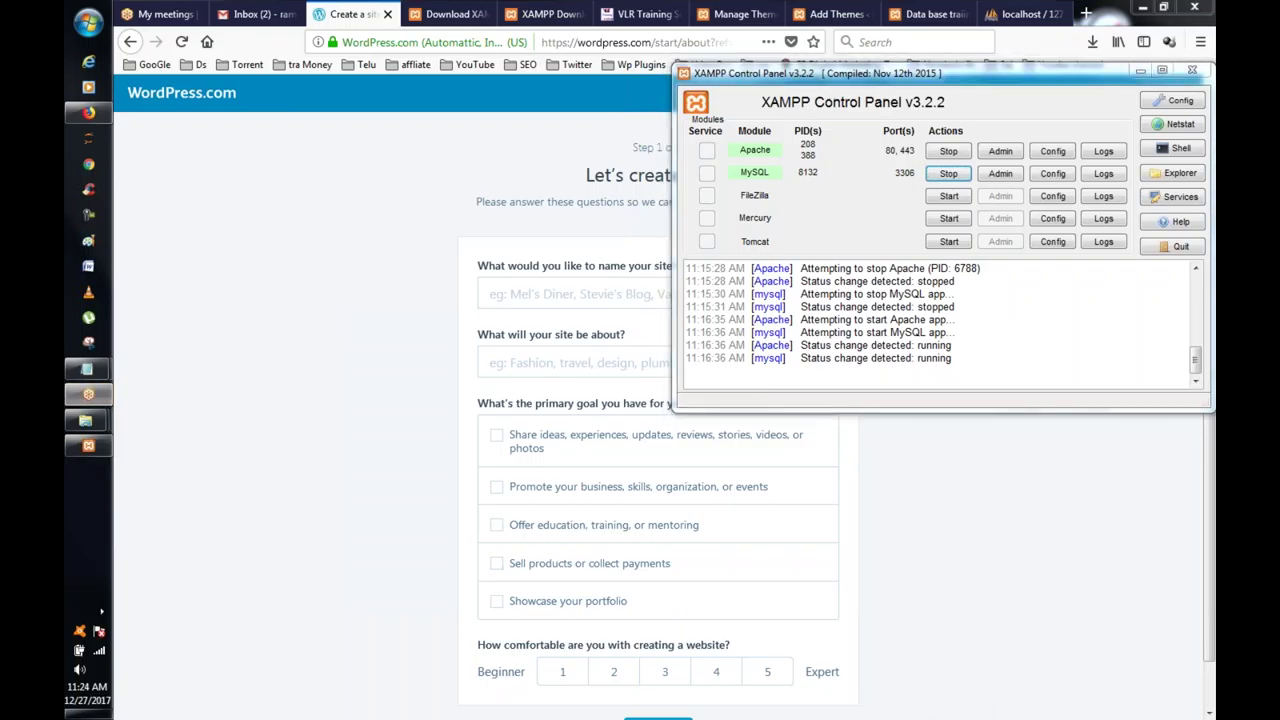